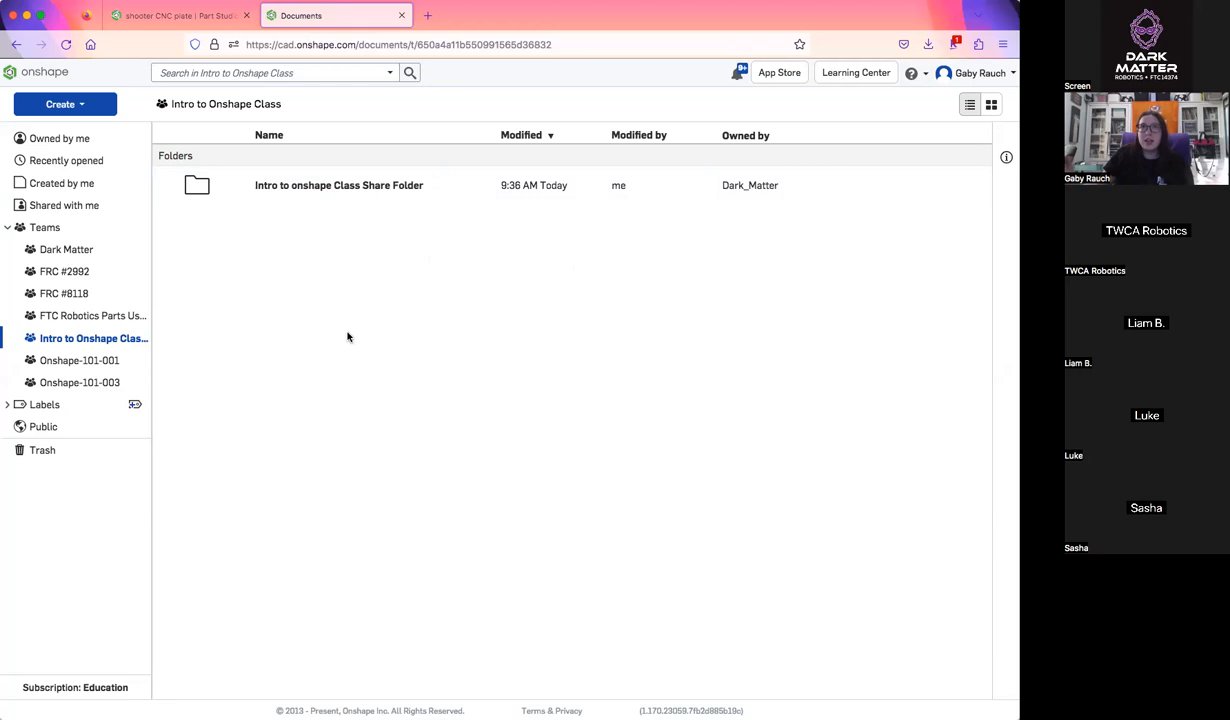
Open Assembly 1 of the shooter CNC plate document and examine the plate, wheel and guides from above and at an angle
left_click(222, 19)
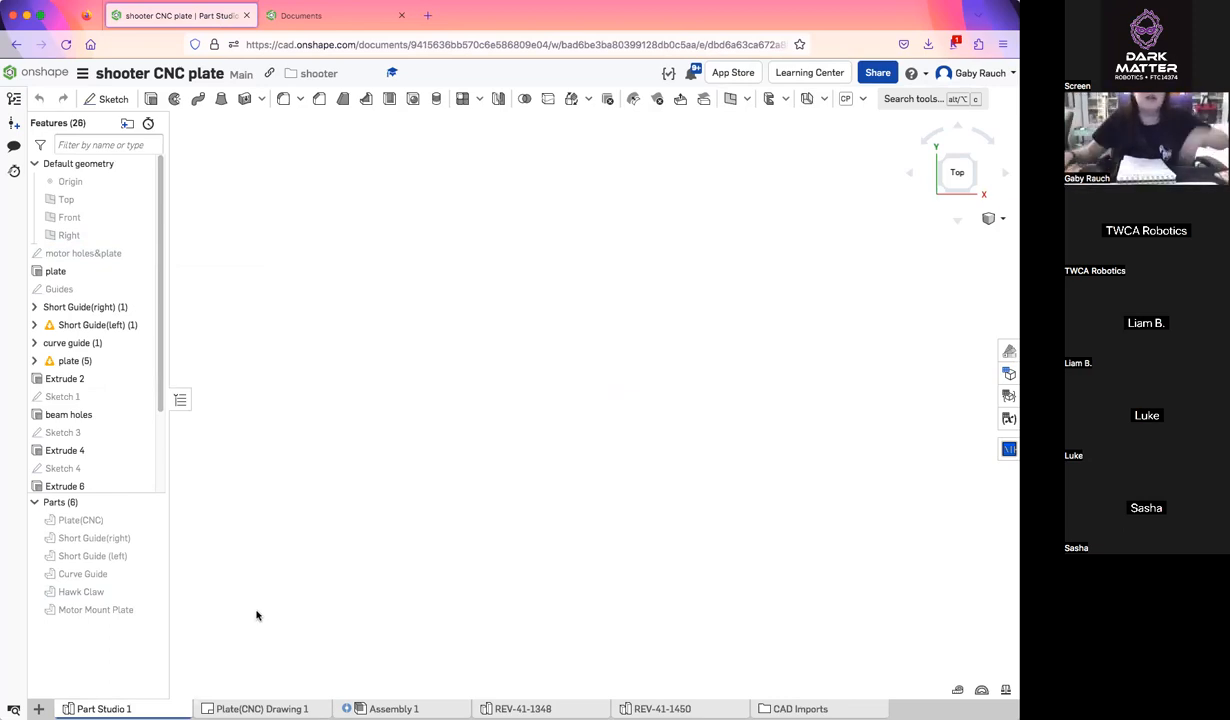
left_click(394, 708)
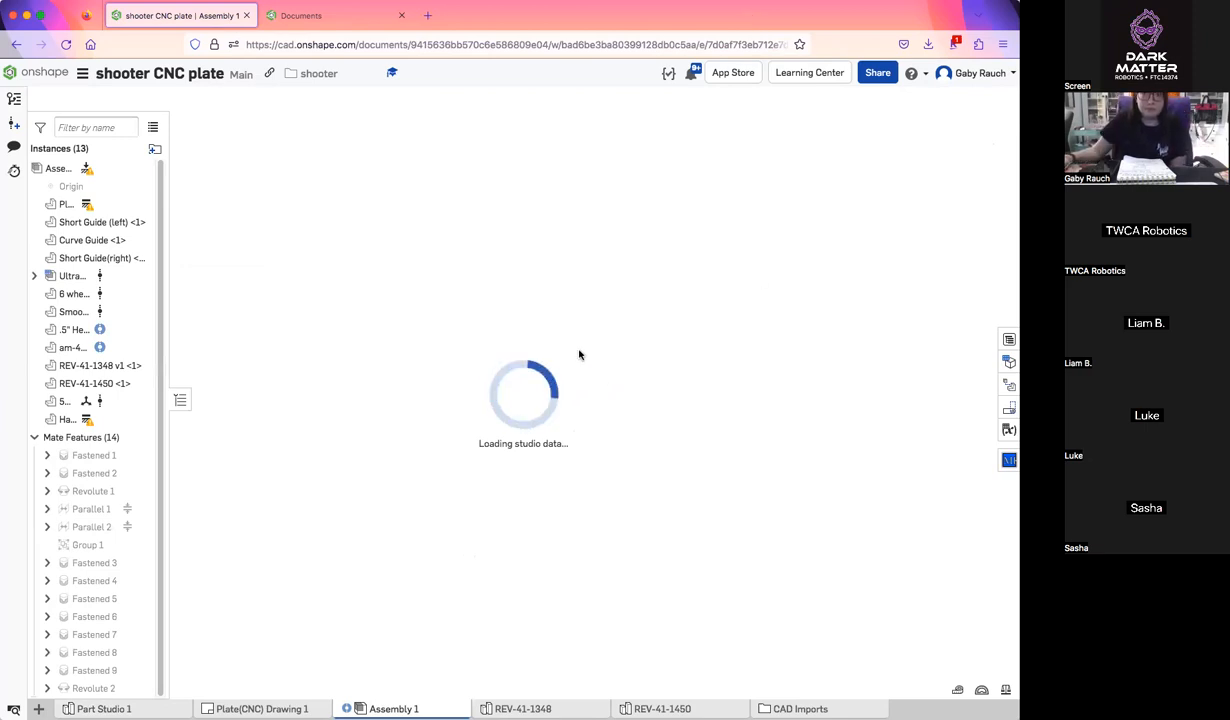
right_click_drag(840, 508, 868, 508)
left_click(970, 165)
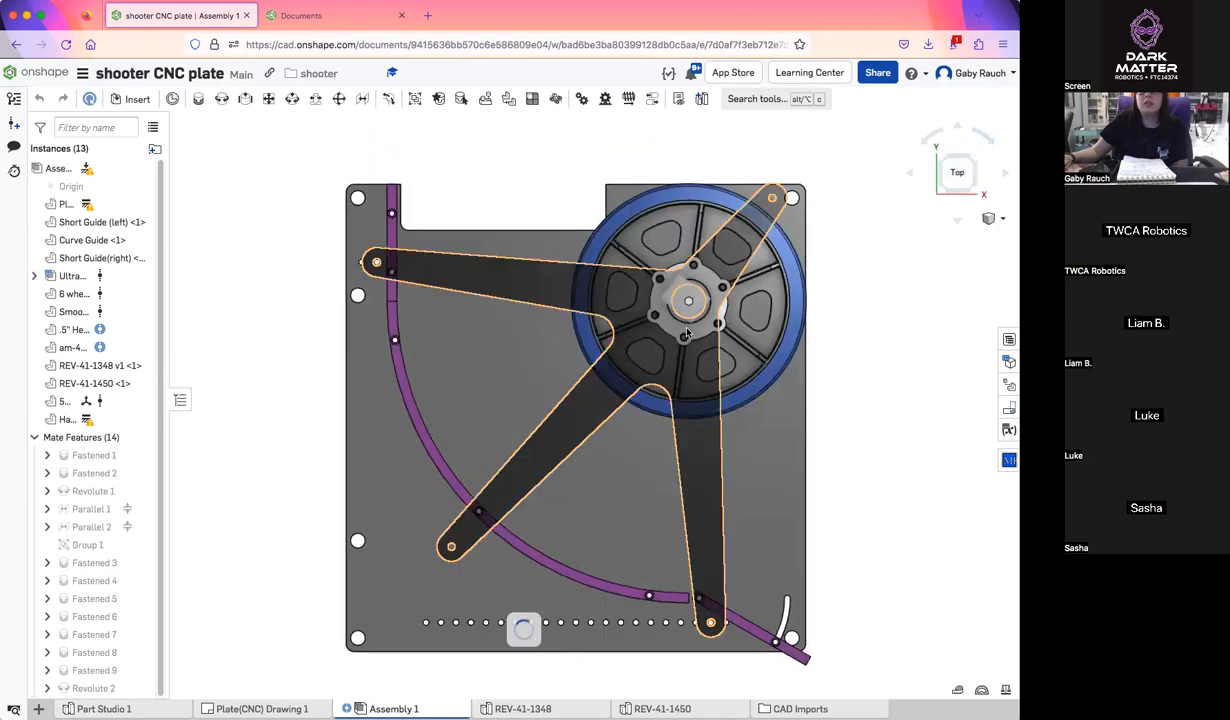
right_click_drag(849, 335, 957, 159)
left_click(955, 161)
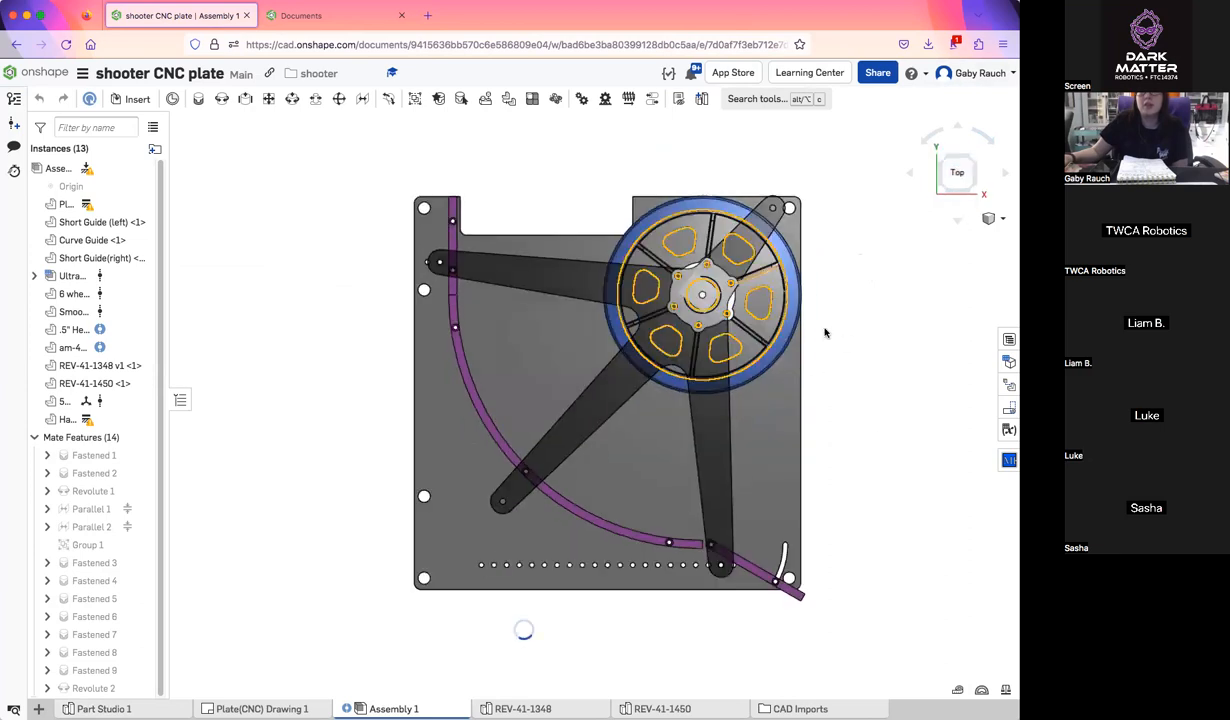
right_click_drag(851, 297, 838, 362)
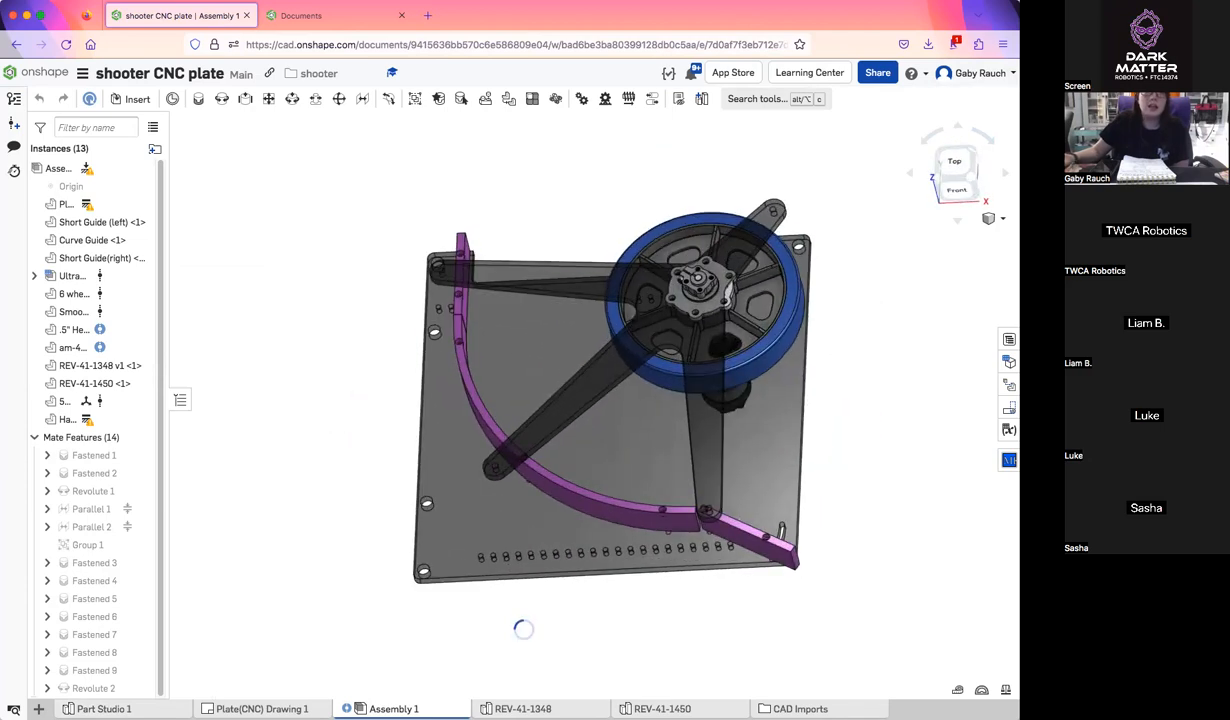
Open the motor holes&plate sketch in Part Studio 1, move the Ø15 dimension clear of the Ø6 one, and accept the sketch
left_click(106, 709)
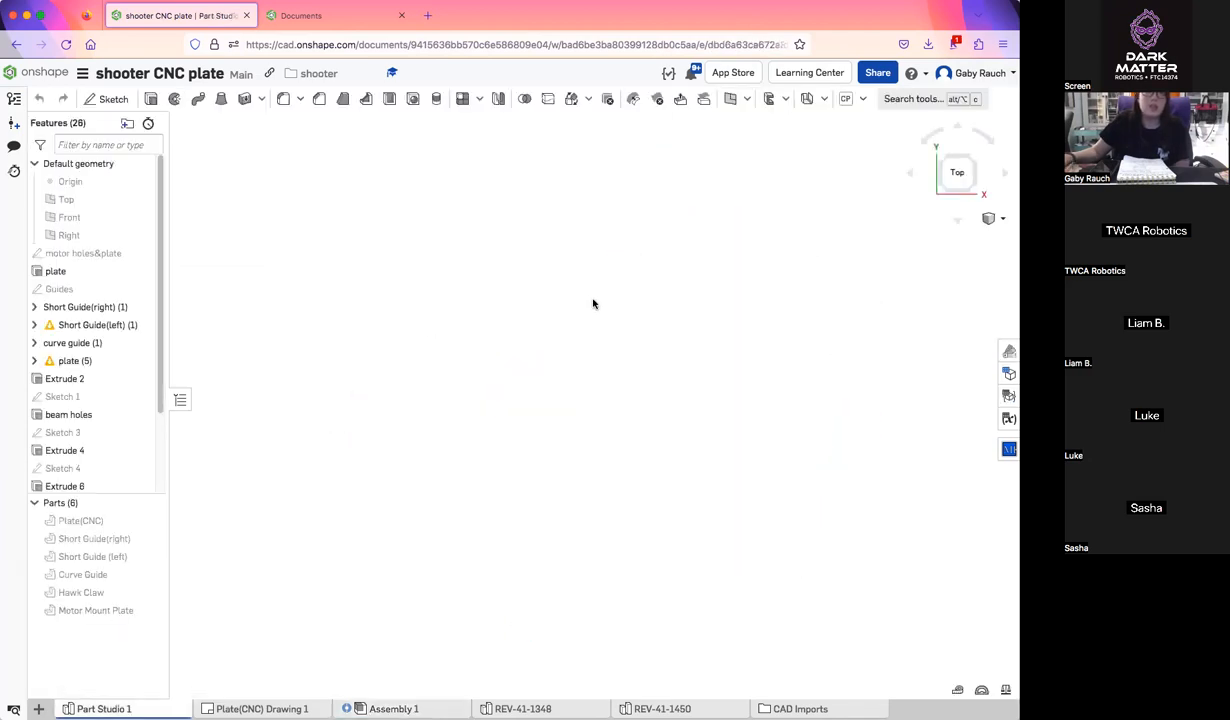
double_click(105, 255)
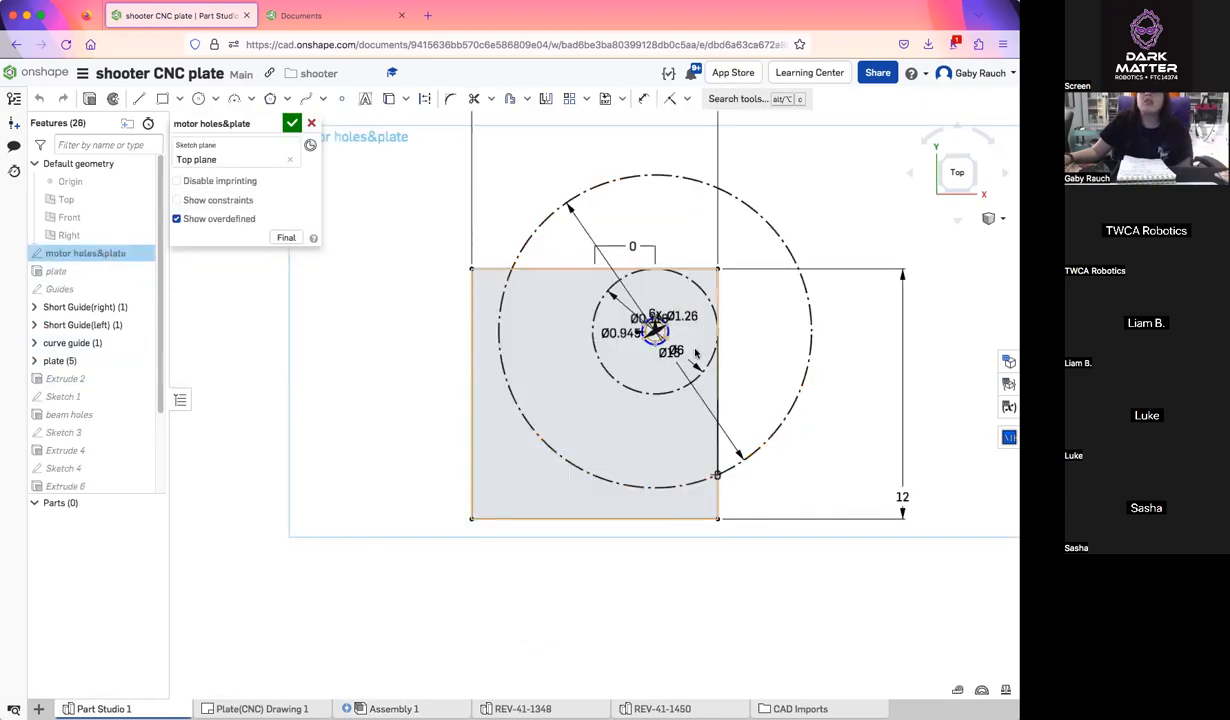
scroll(695, 350, "up", 3)
middle_click_drag(583, 241, 576, 297)
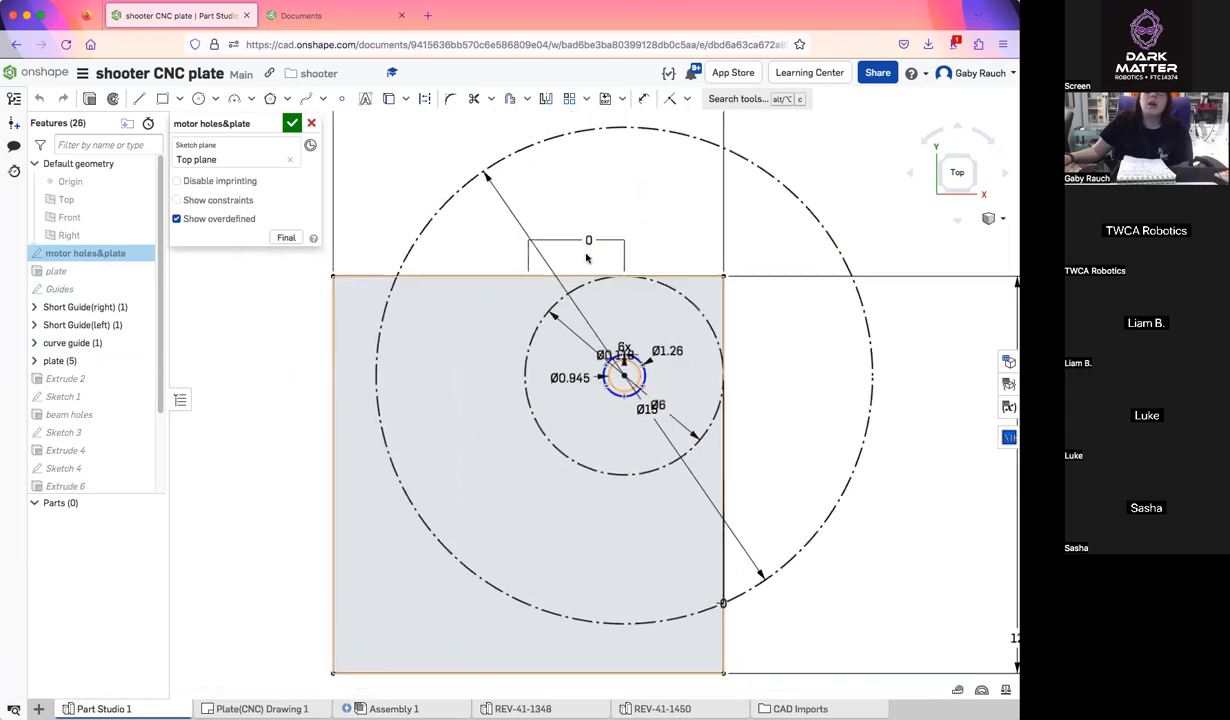
scroll(636, 280, "up", 5)
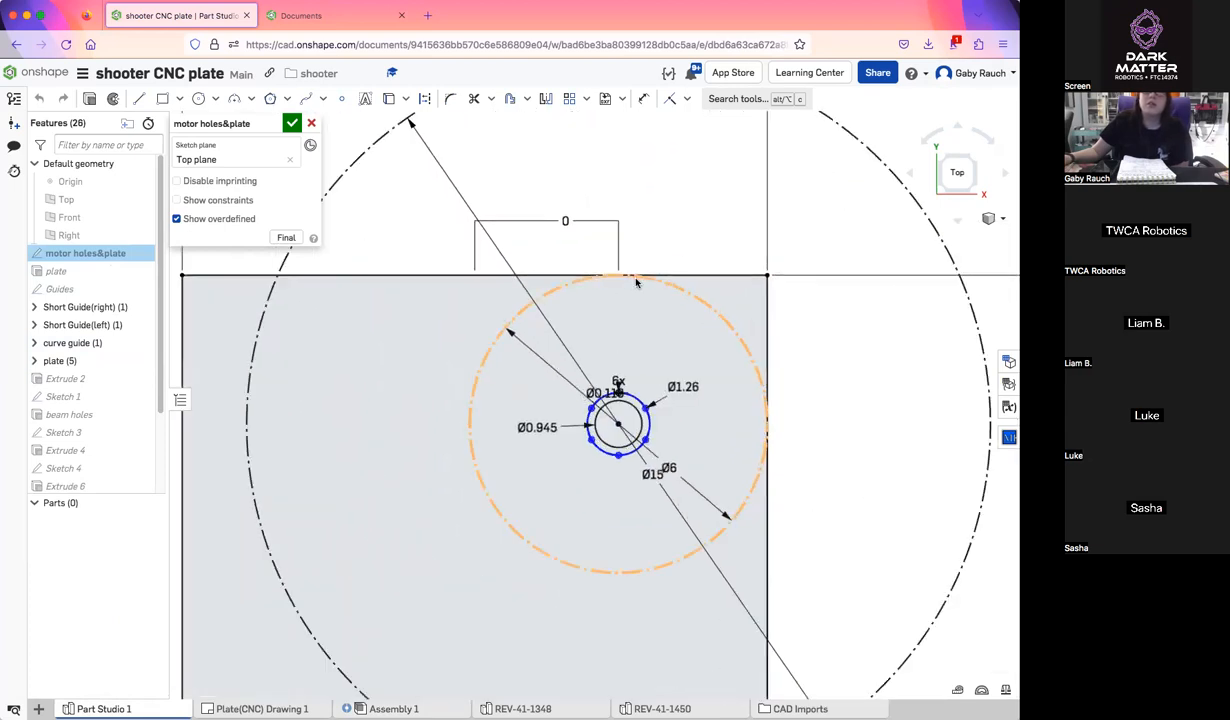
scroll(636, 283, "down", 5)
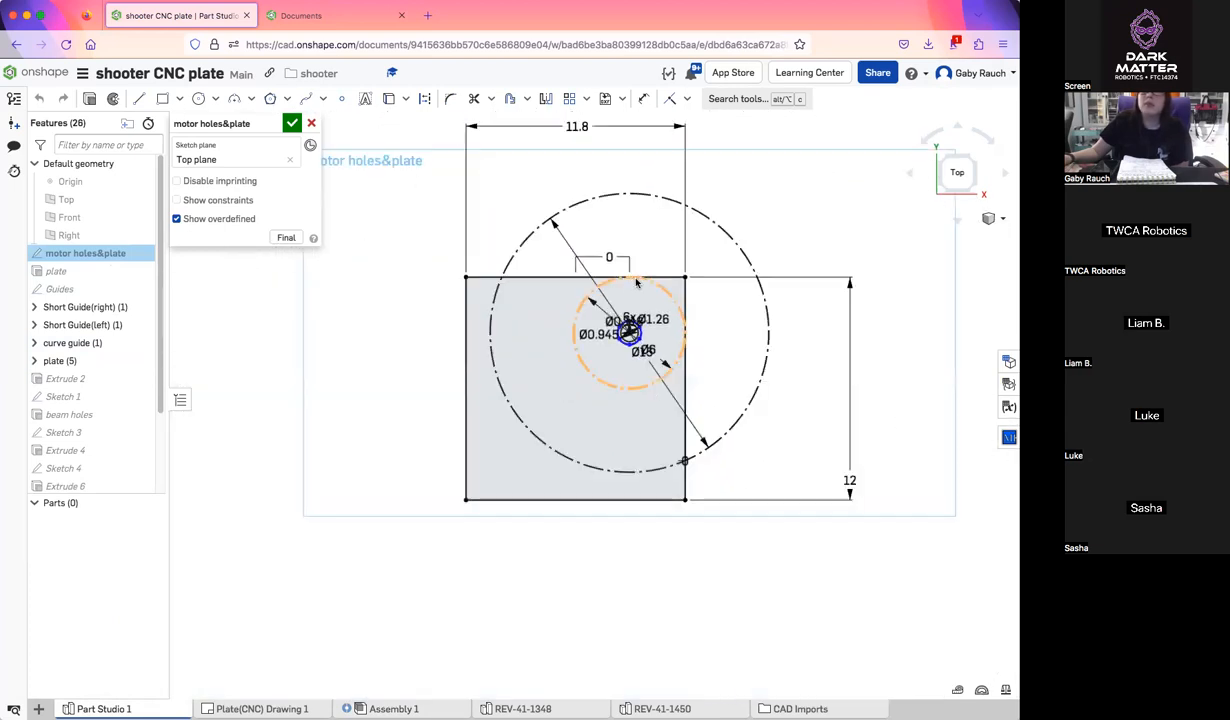
scroll(636, 283, "up", 3)
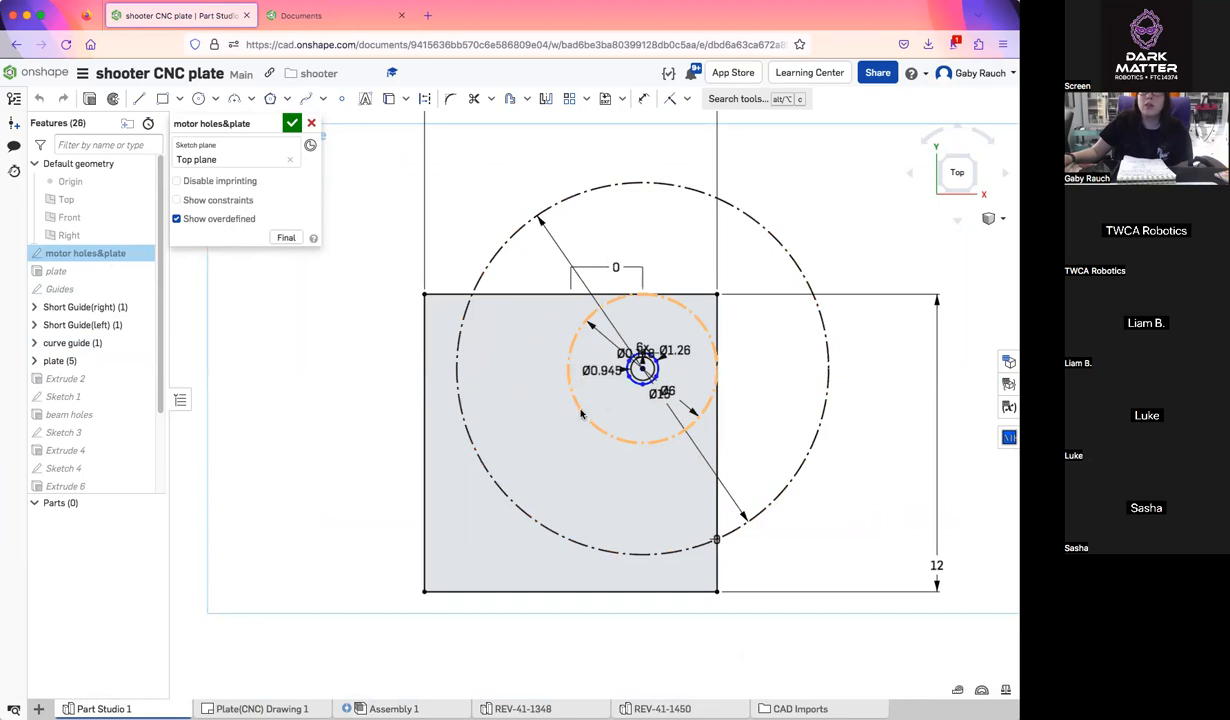
left_click_drag(679, 390, 782, 328)
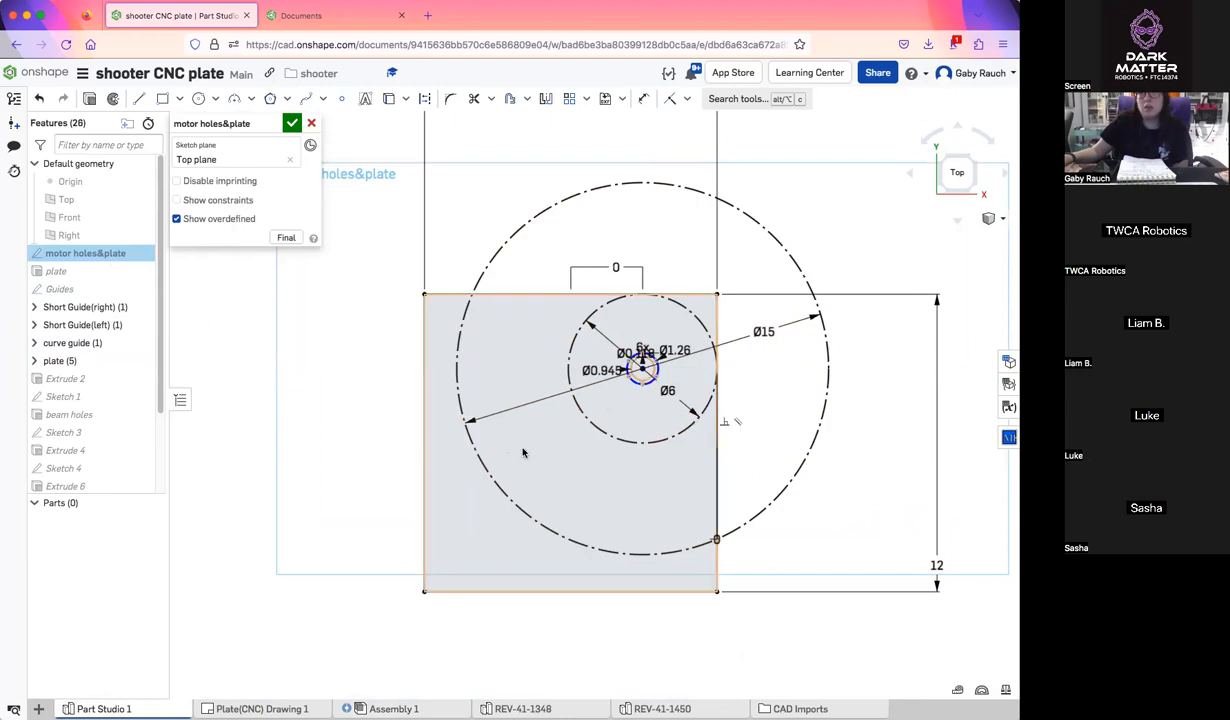
left_click(291, 122)
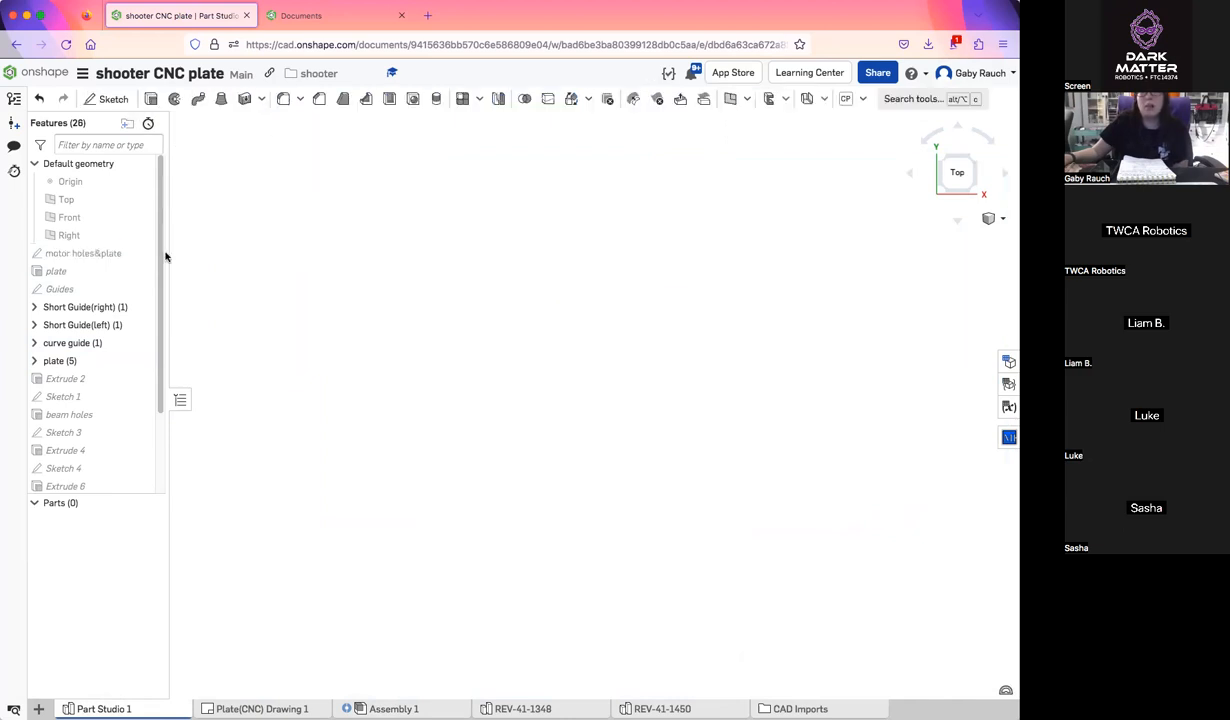
Open the Guides sketch and examine the curved guide arcs and their mounting holes at both ends, closing the sketch when done
double_click(62, 290)
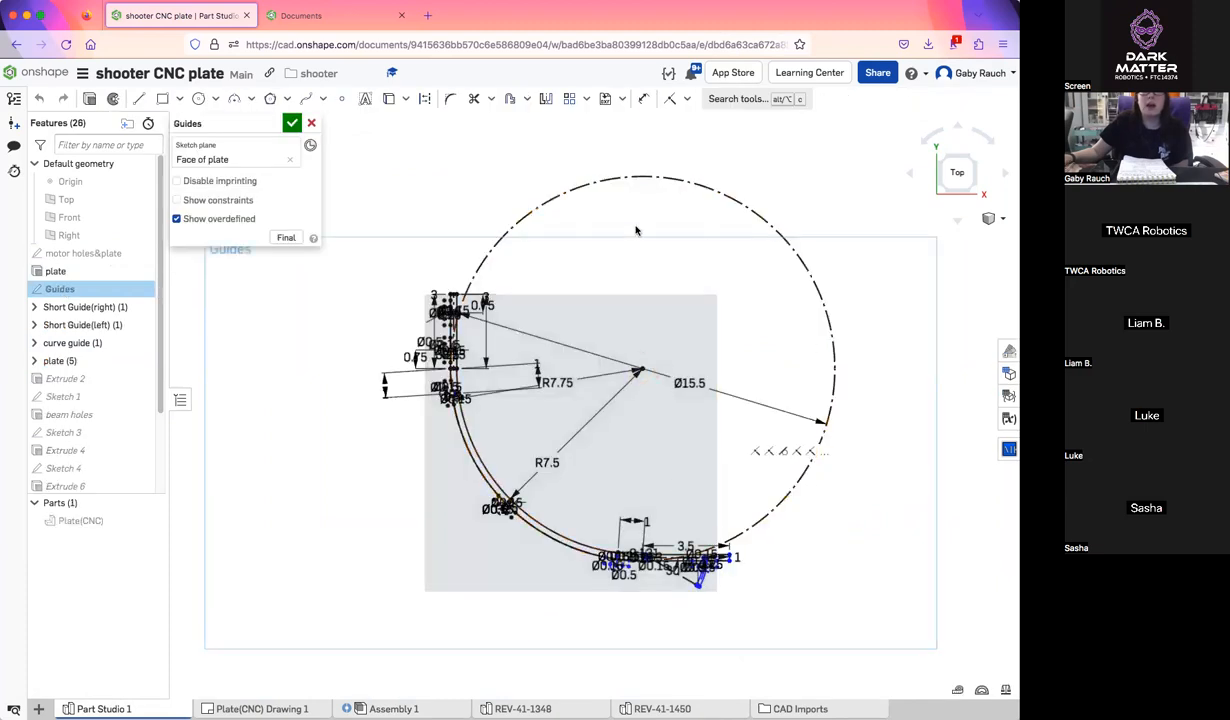
scroll(519, 533, "up", 3)
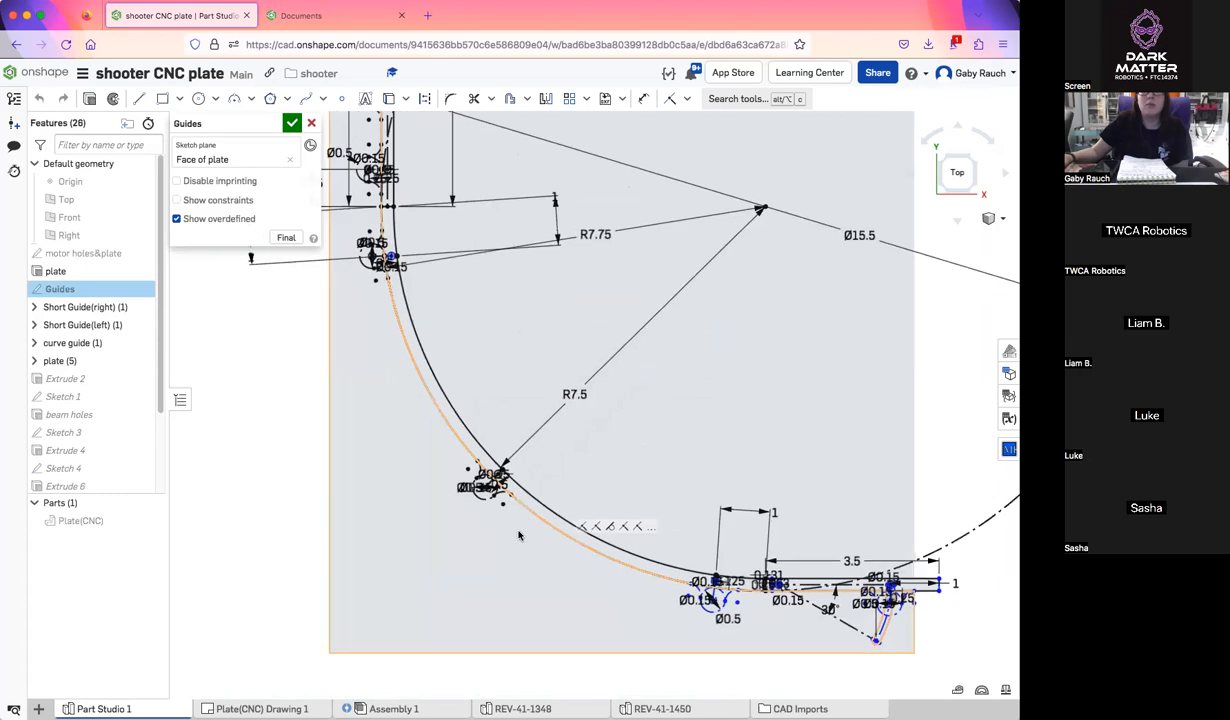
scroll(481, 404, "up", 5)
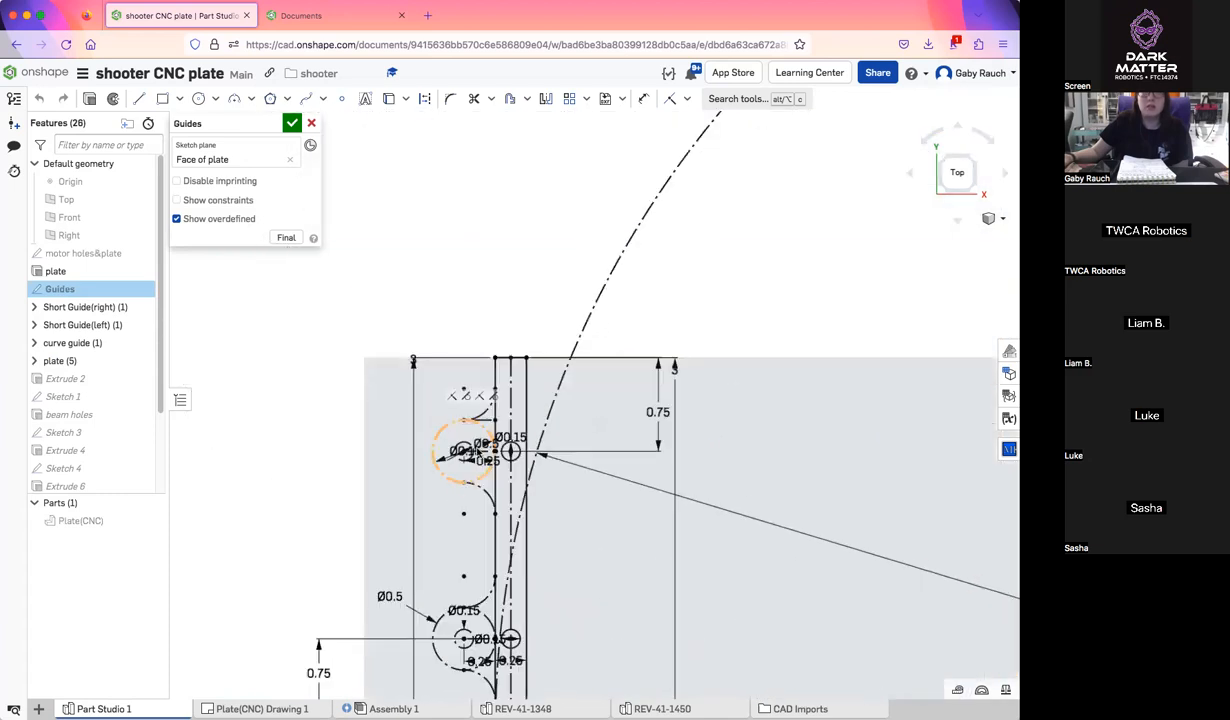
scroll(563, 498, "down", 5)
middle_click_drag(859, 688, 708, 520)
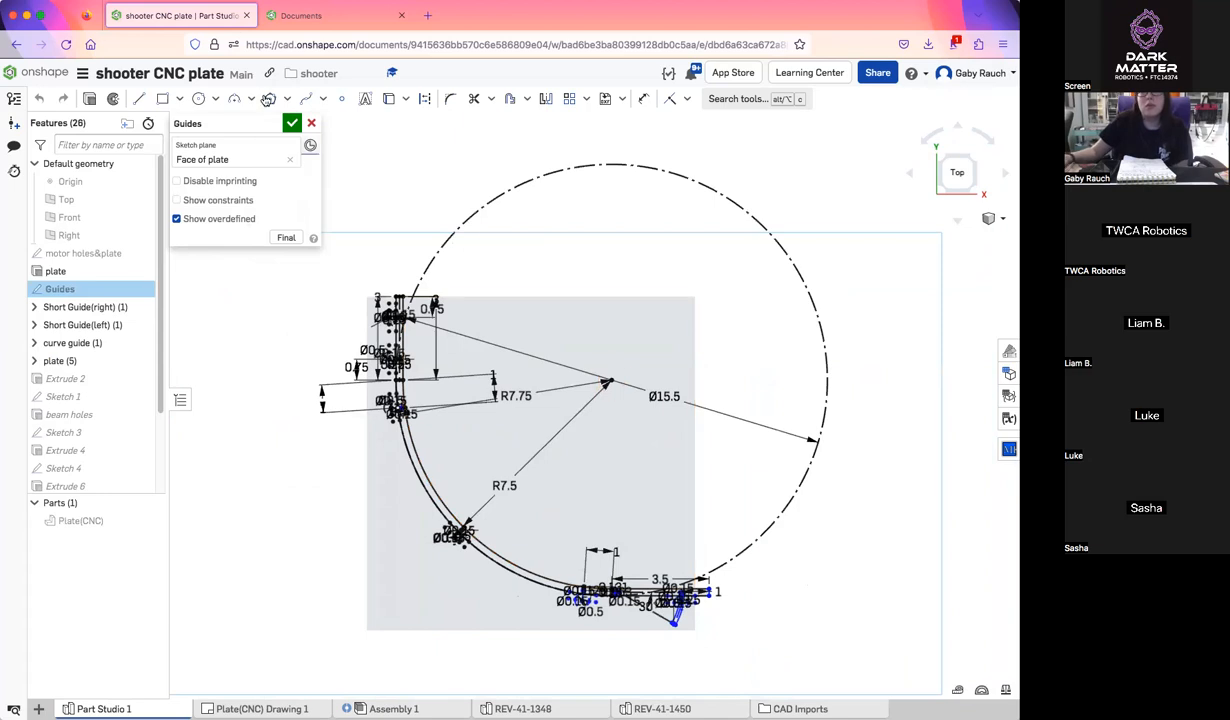
left_click(291, 122)
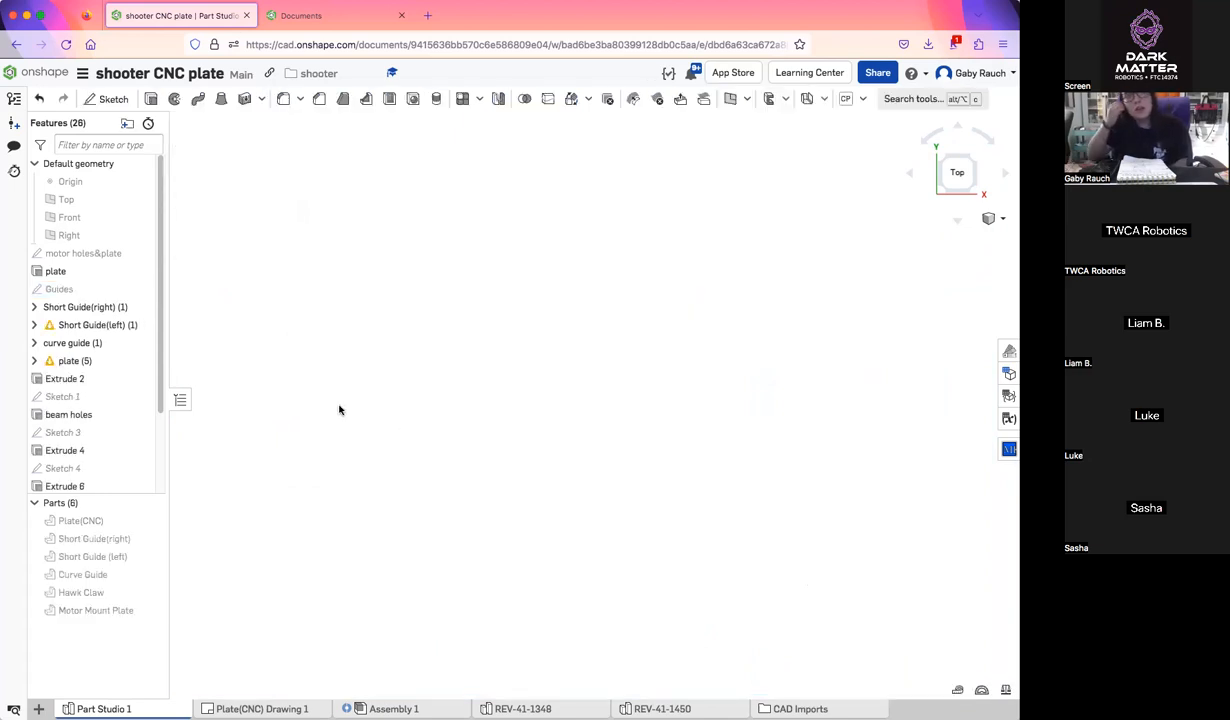
Show the Plate(CNC) part in Part Studio 1 and fit the whole plate in view
left_click(153, 520)
middle_click_drag(490, 410, 404, 397)
scroll(650, 354, "up", 1)
scroll(505, 287, "down", 2)
middle_click_drag(507, 289, 573, 273)
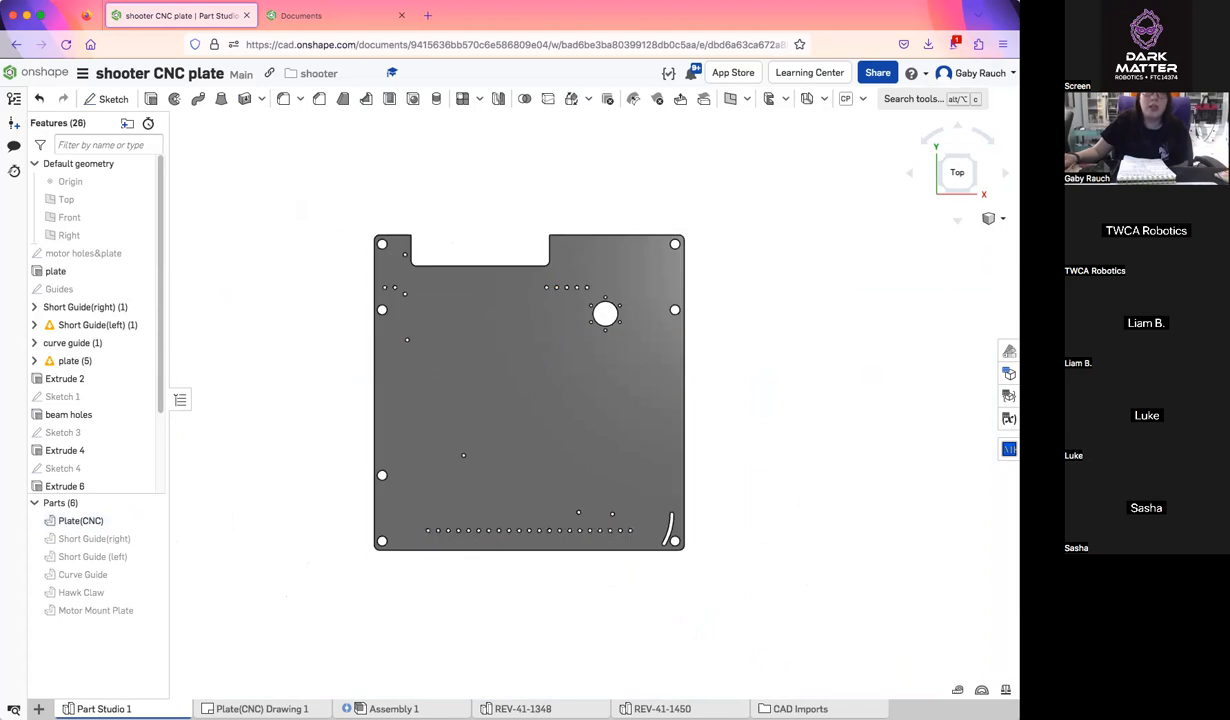
Open Plate(CNC) Drawing 1 and move the motor hole pattern note farther away from the plate view
left_click(261, 709)
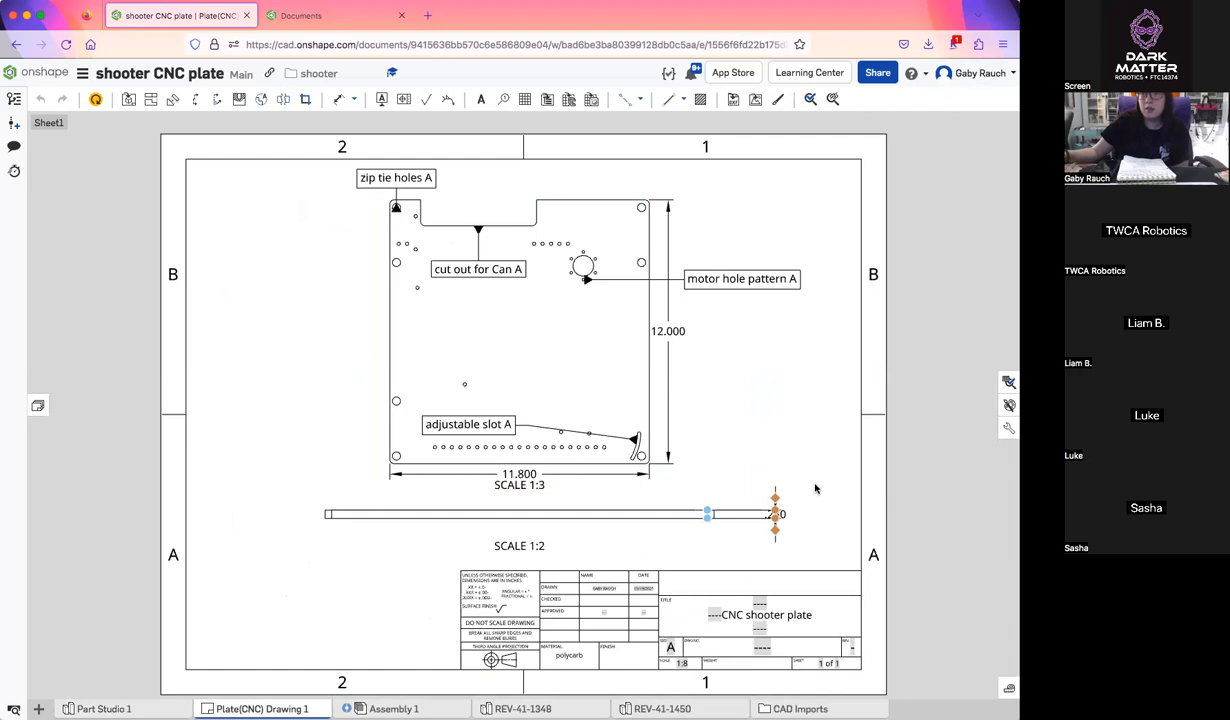
left_click_drag(706, 289, 772, 310)
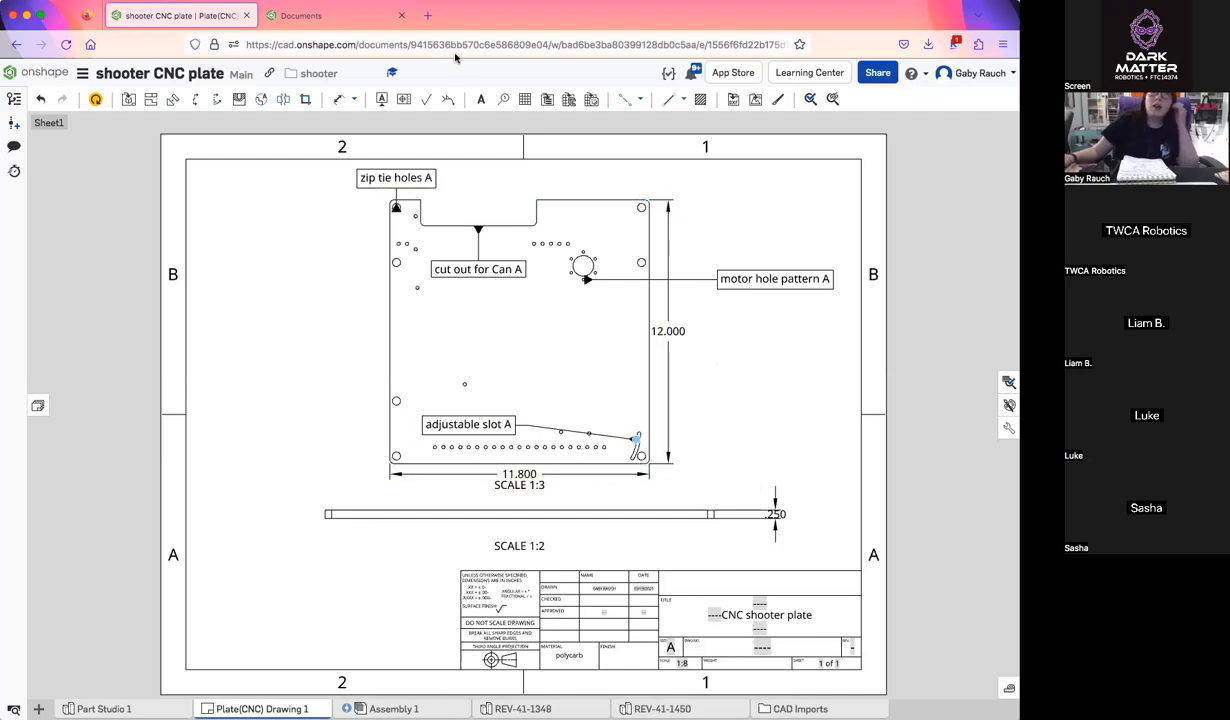
Open the Intro to onshape day 2 document from the Day 2 folder of the Intro to onshape Class Share Folder
left_click(335, 20)
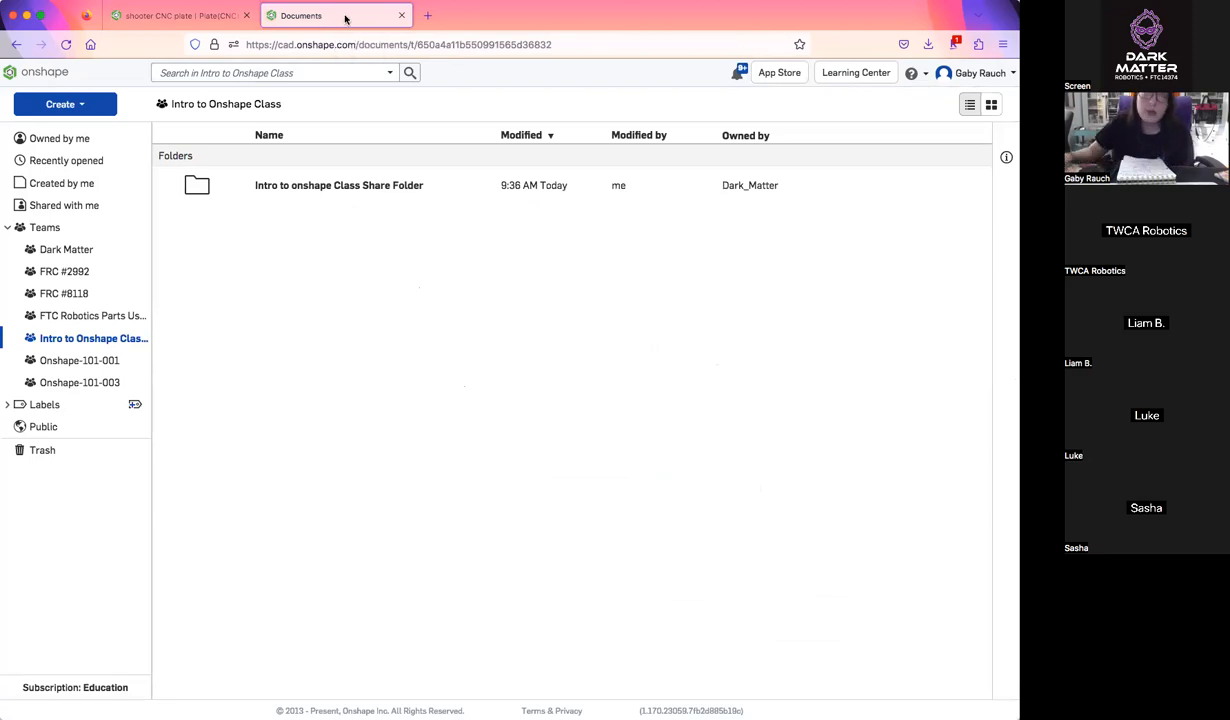
left_click(359, 188)
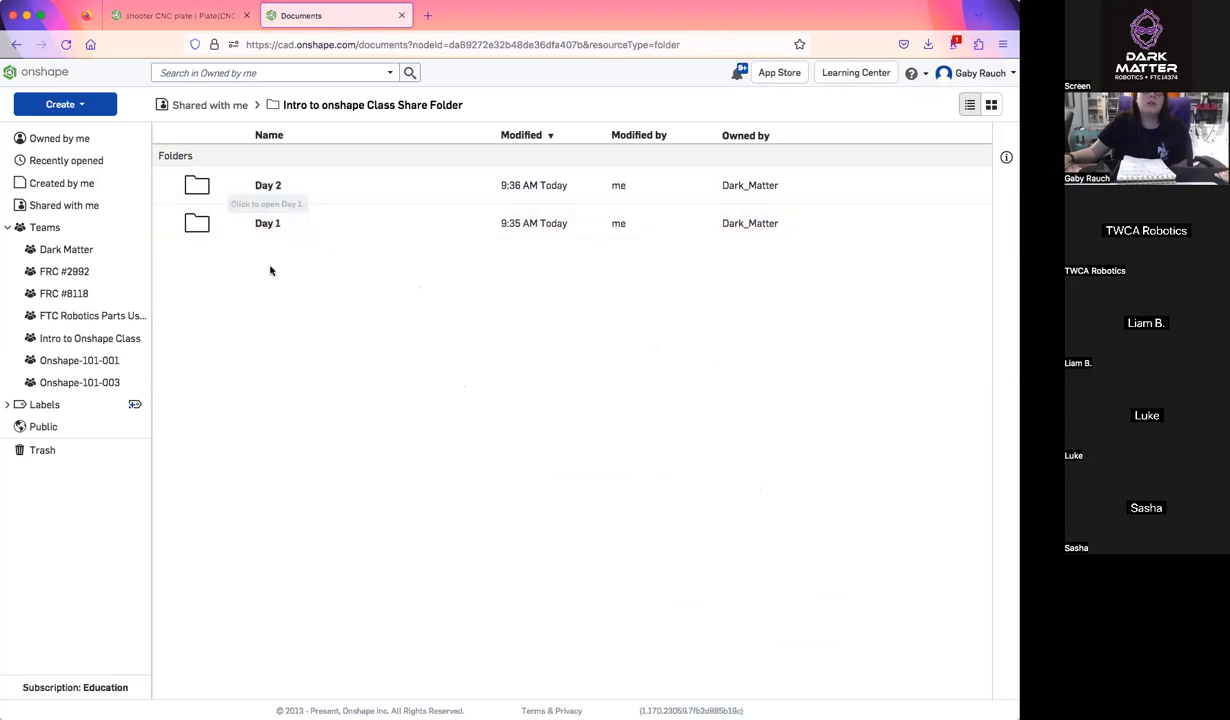
left_click(268, 187)
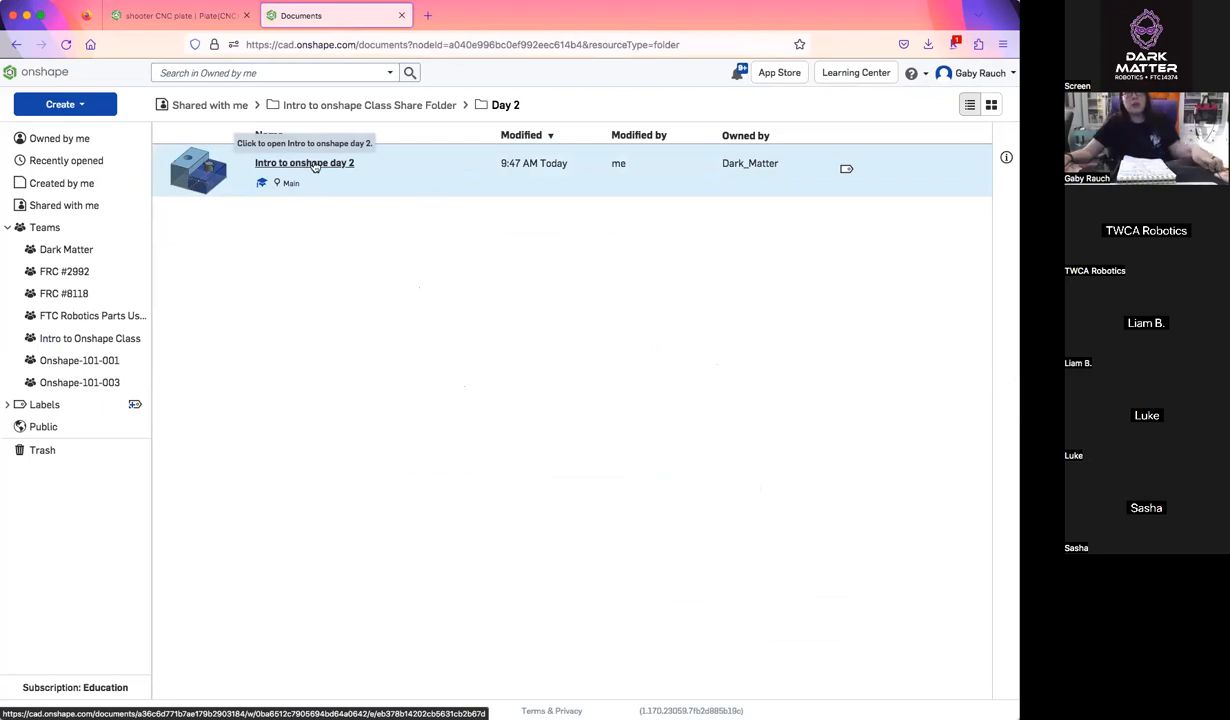
left_click(313, 164)
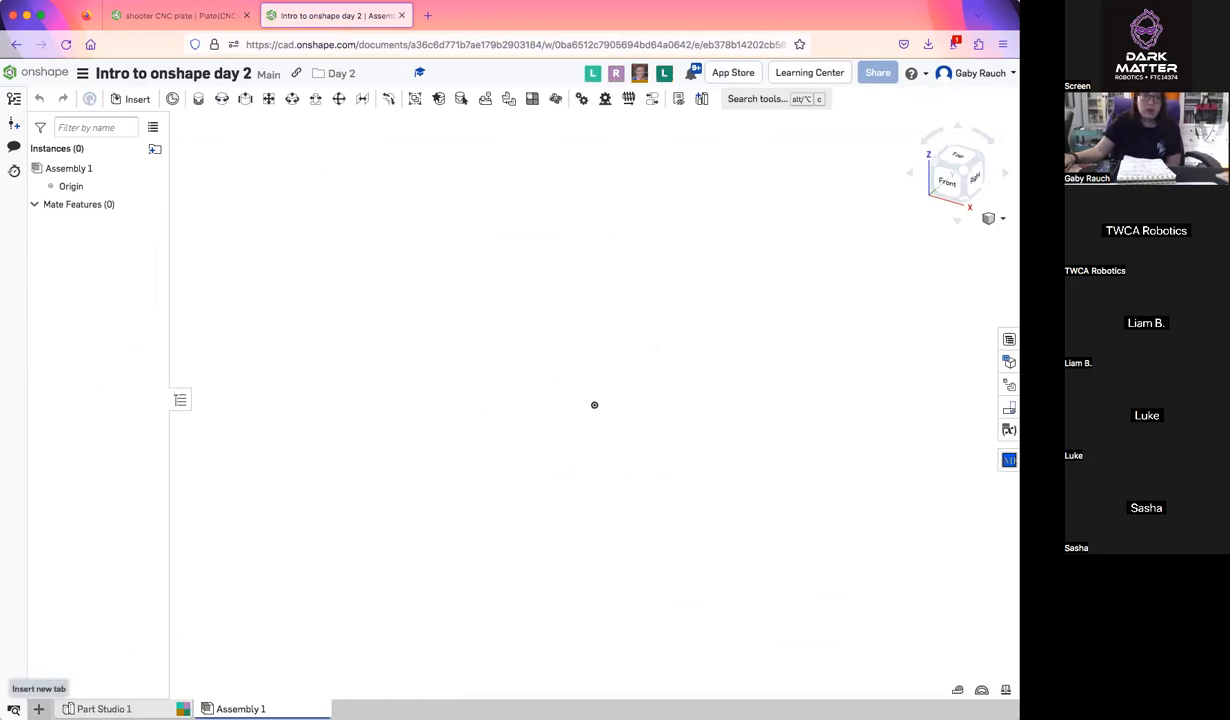
Create a new Part Studio in the day 2 document and rename it with the instructor's first name
left_click(38, 709)
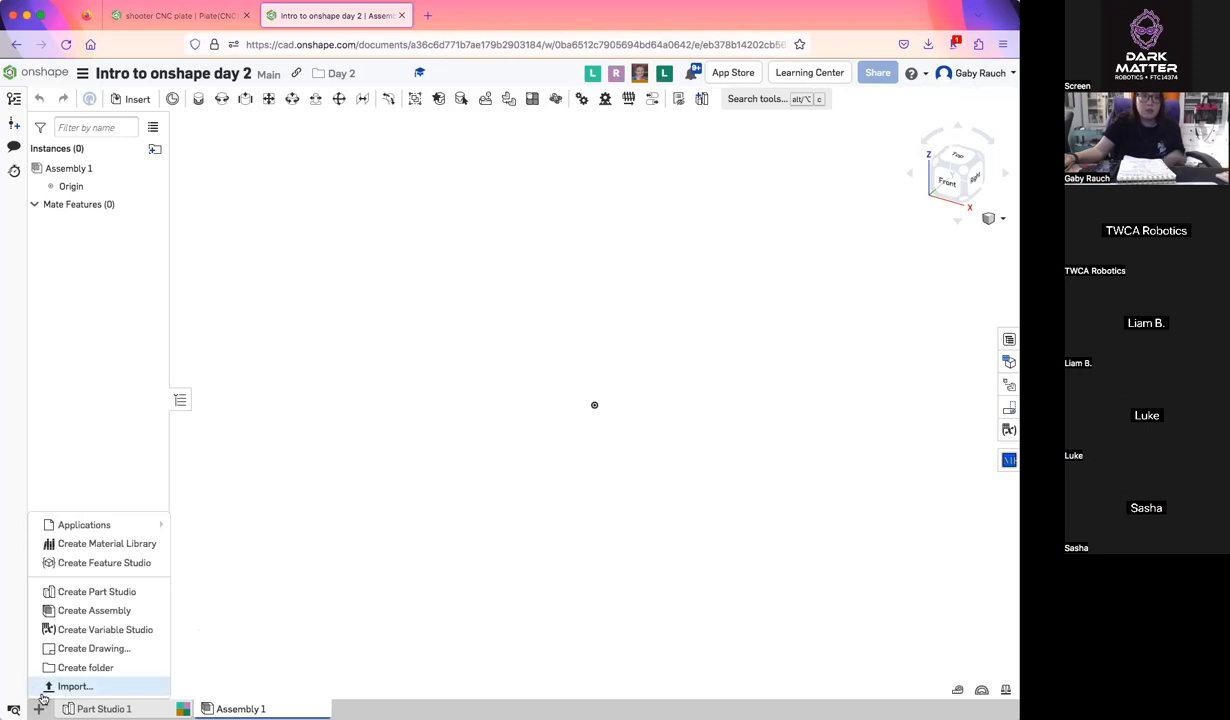
left_click(84, 591)
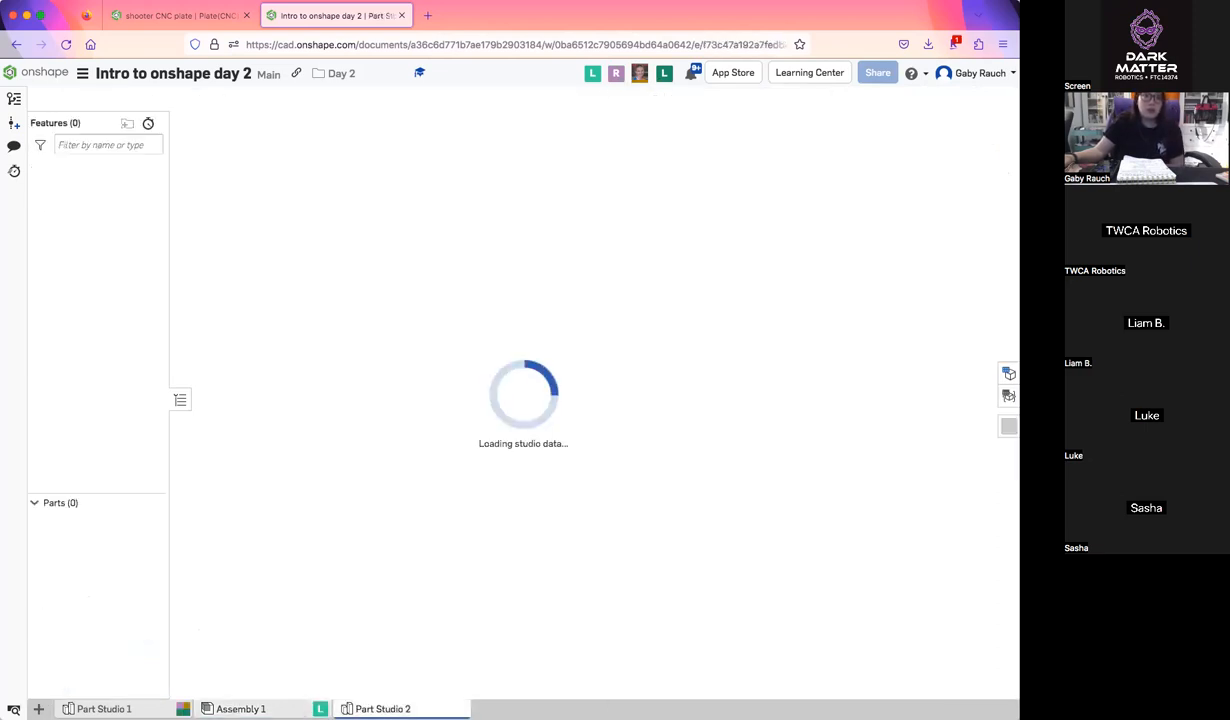
right_click(383, 709)
left_click(372, 598)
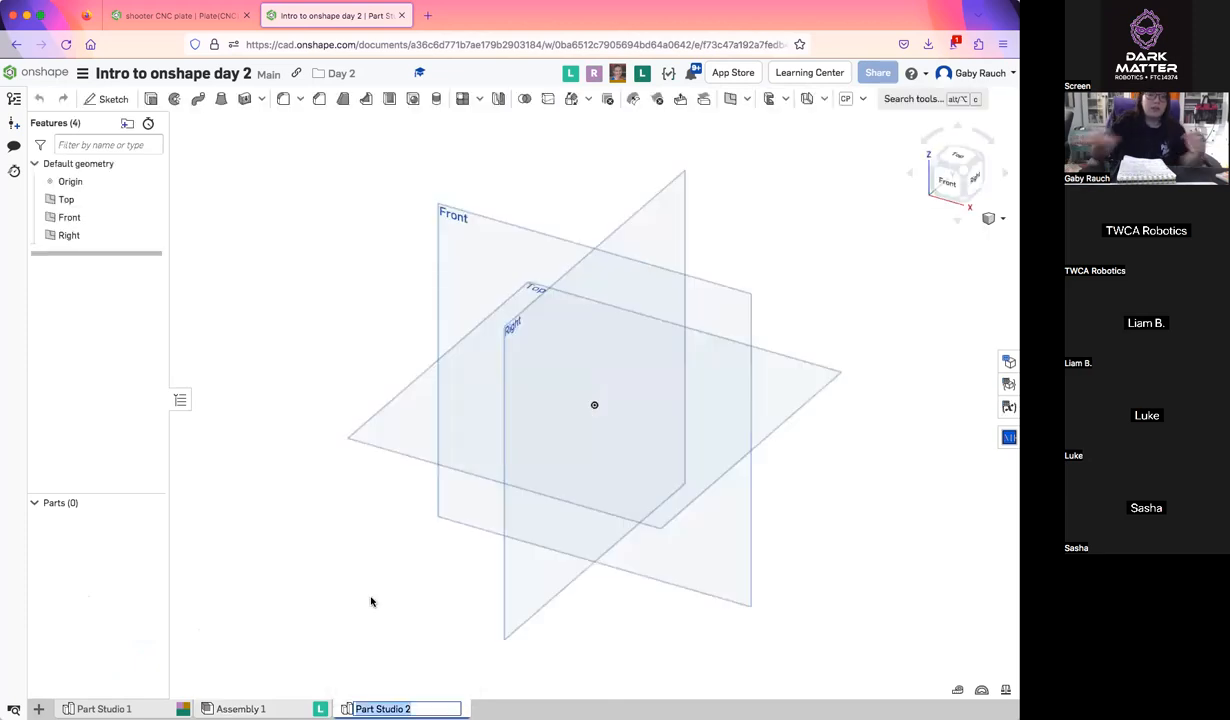
type("gaby")
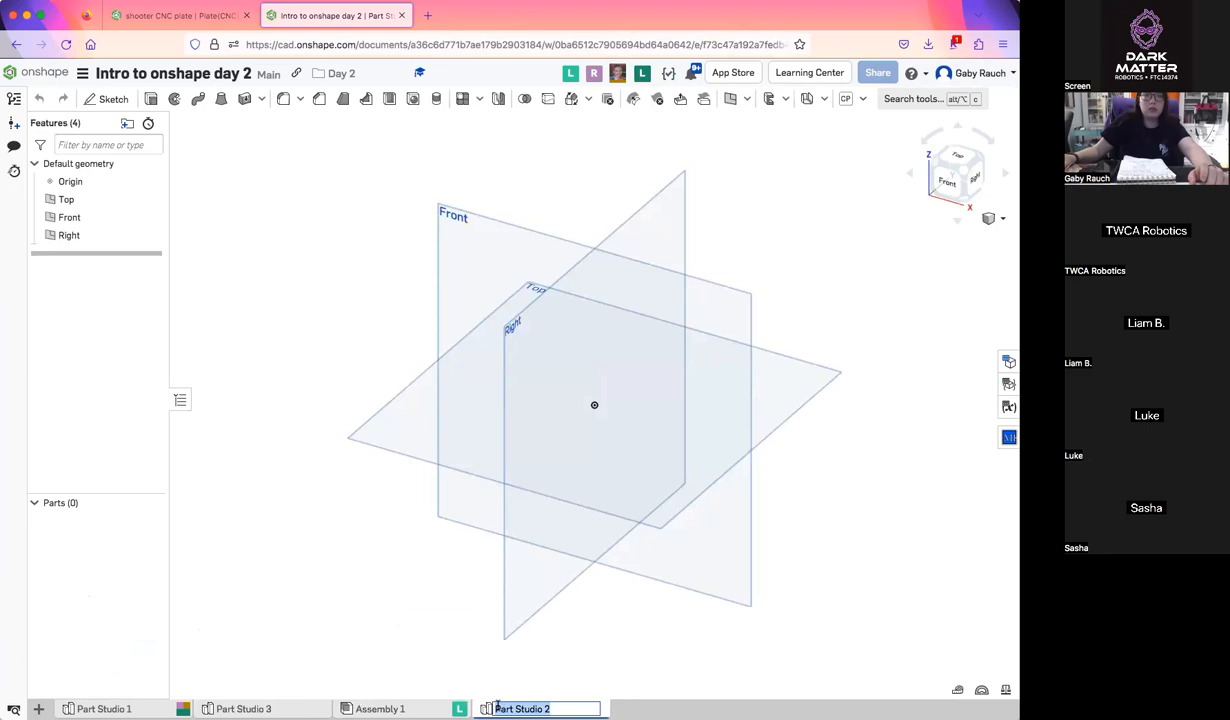
type("Gaby")
key("Return")
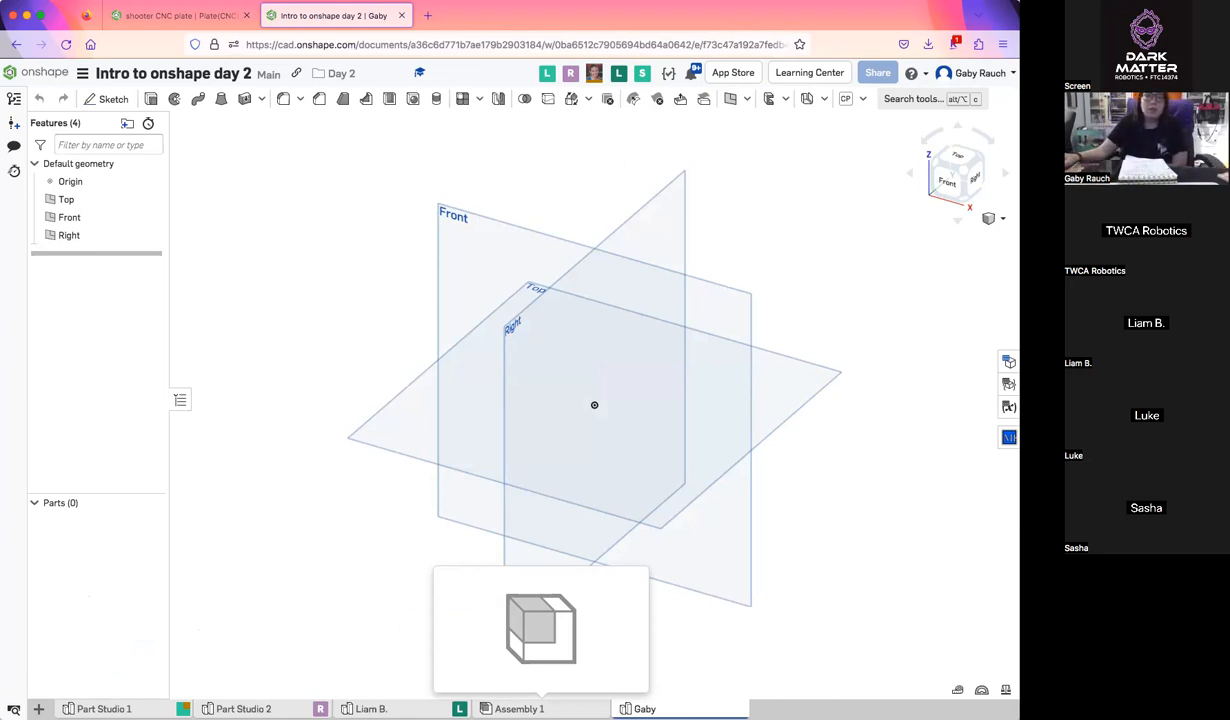
Look through the list of custom features available in the Part Studio
mouse_move(541, 709)
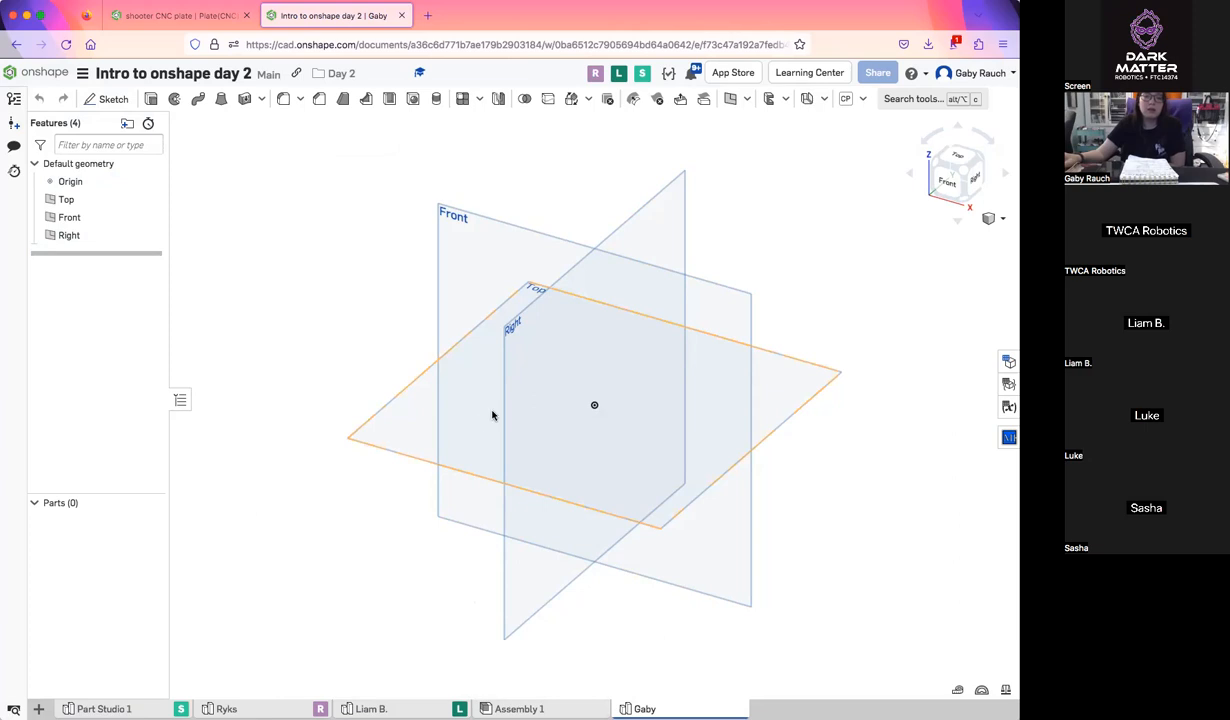
left_click(960, 157)
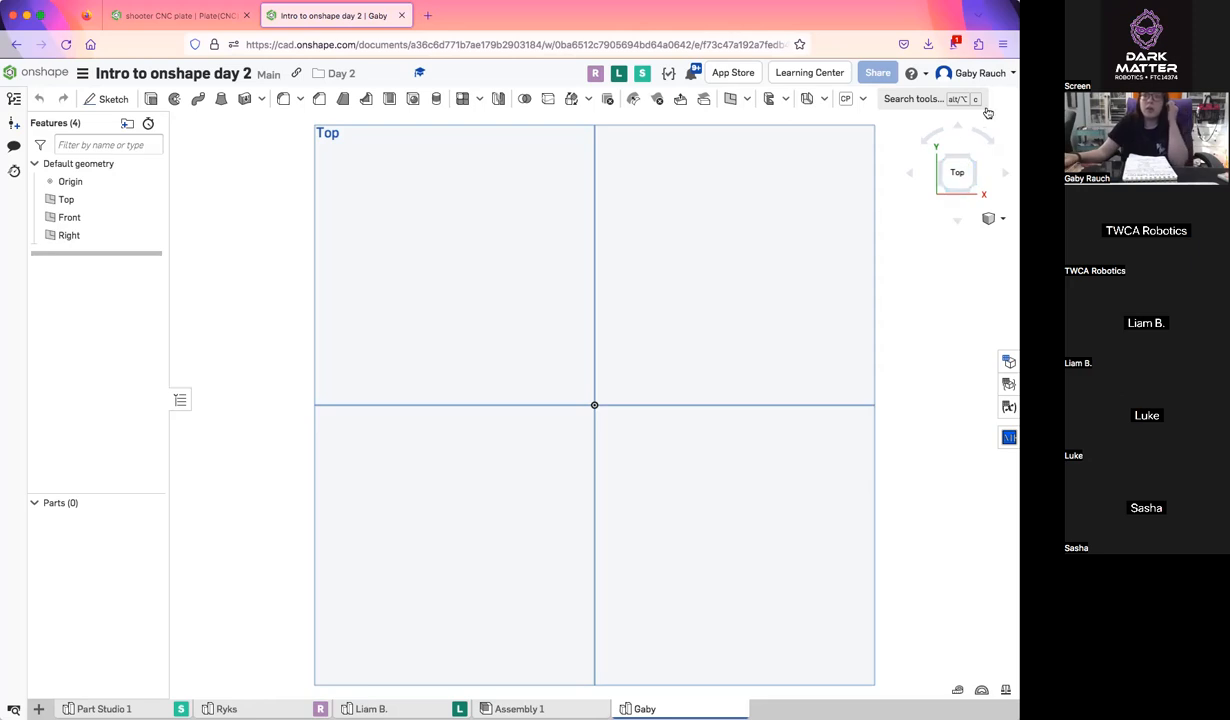
left_click(865, 99)
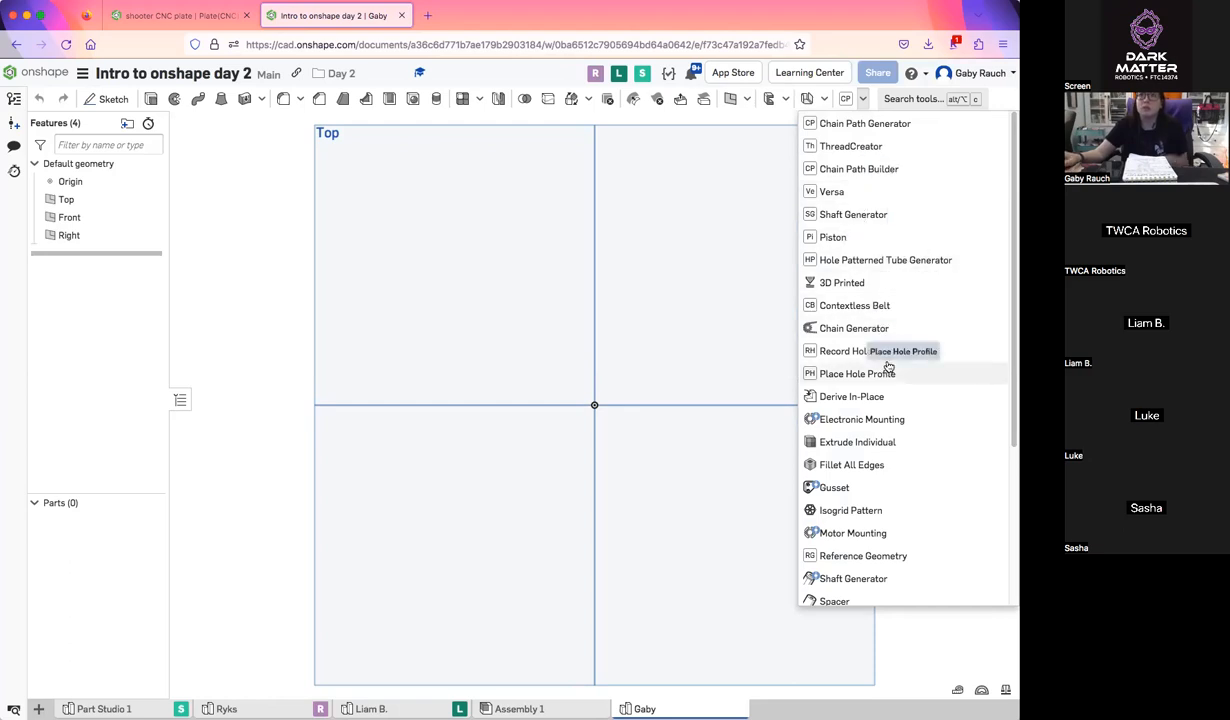
mouse_move(888, 368)
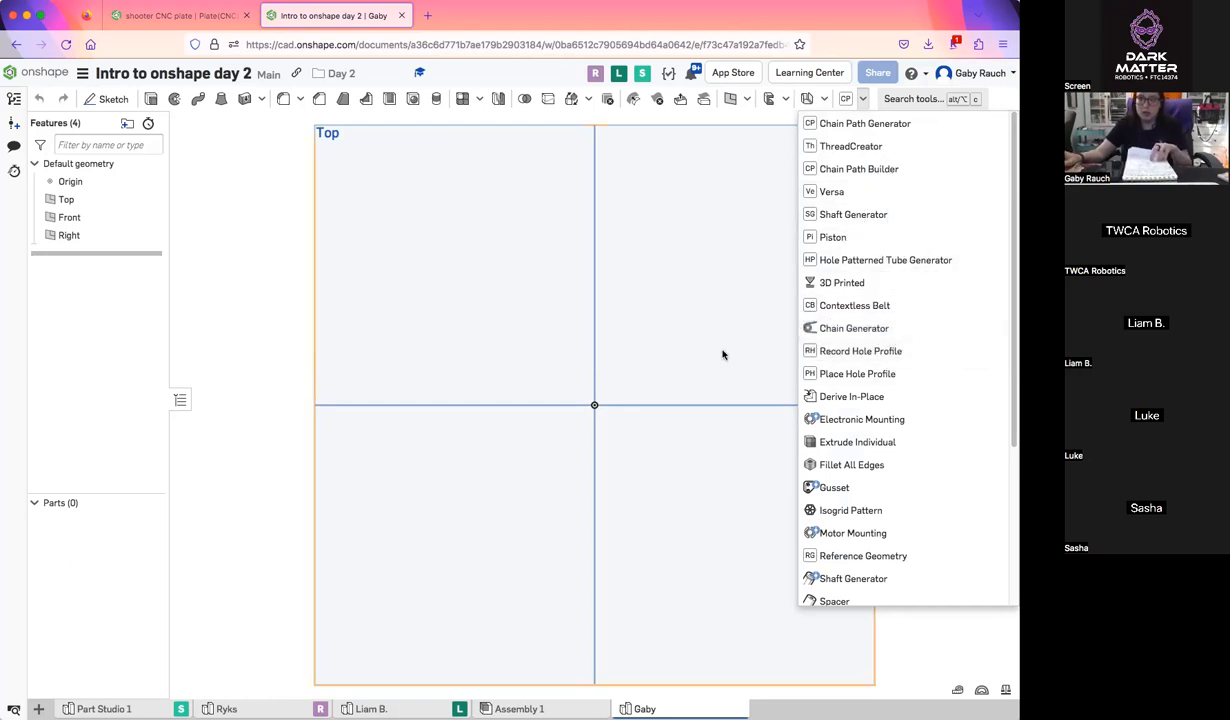
scroll(722, 351, "down", 4)
scroll(936, 453, "down", 4)
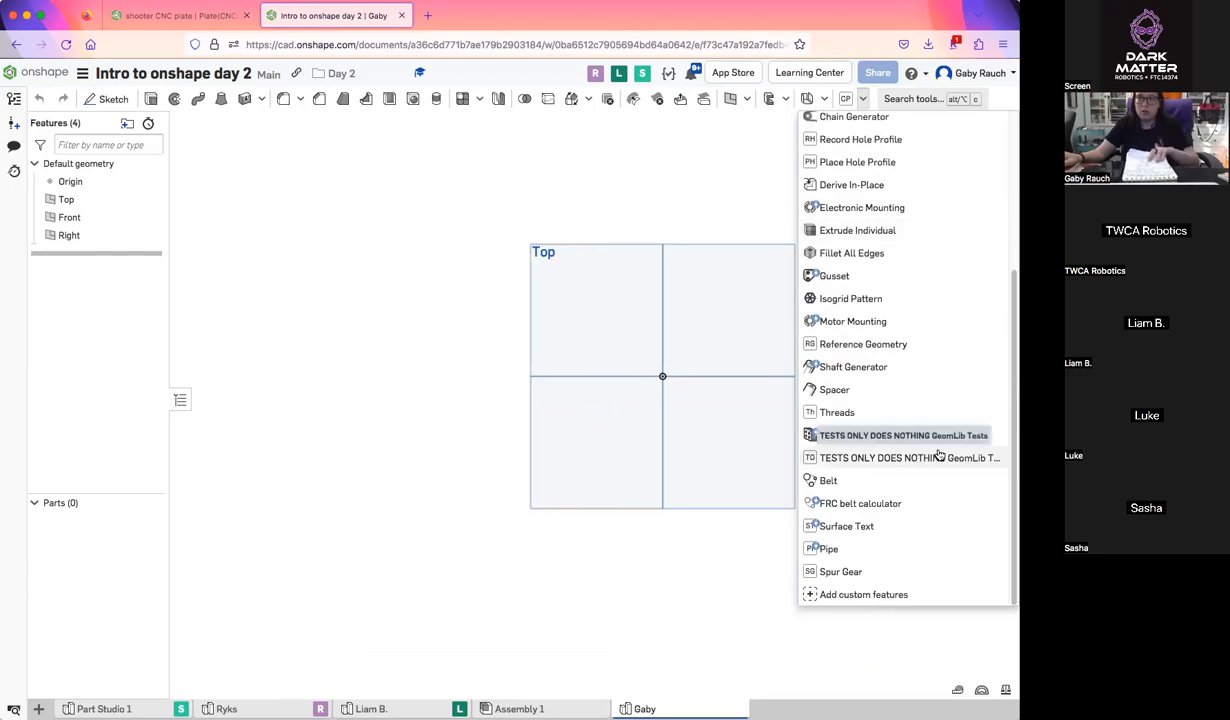
scroll(725, 486, "up", 3)
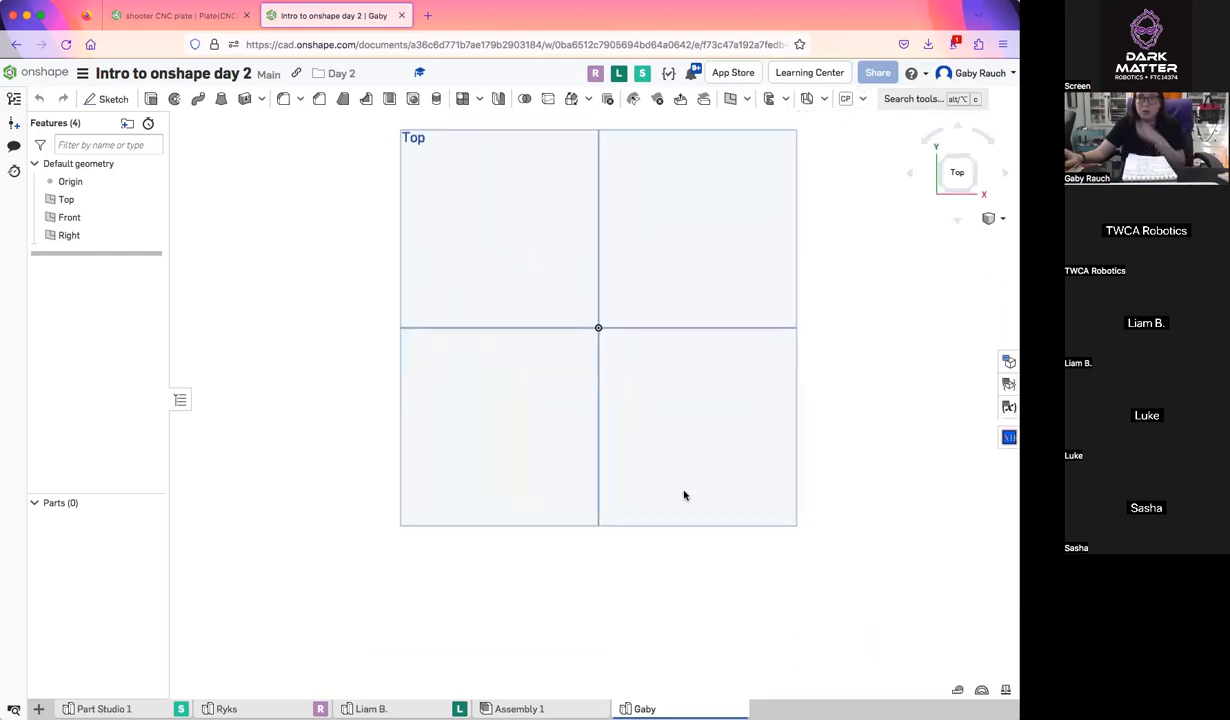
Add a gear with the Spur Gear custom feature at its default settings and view it from the front
left_click(862, 98)
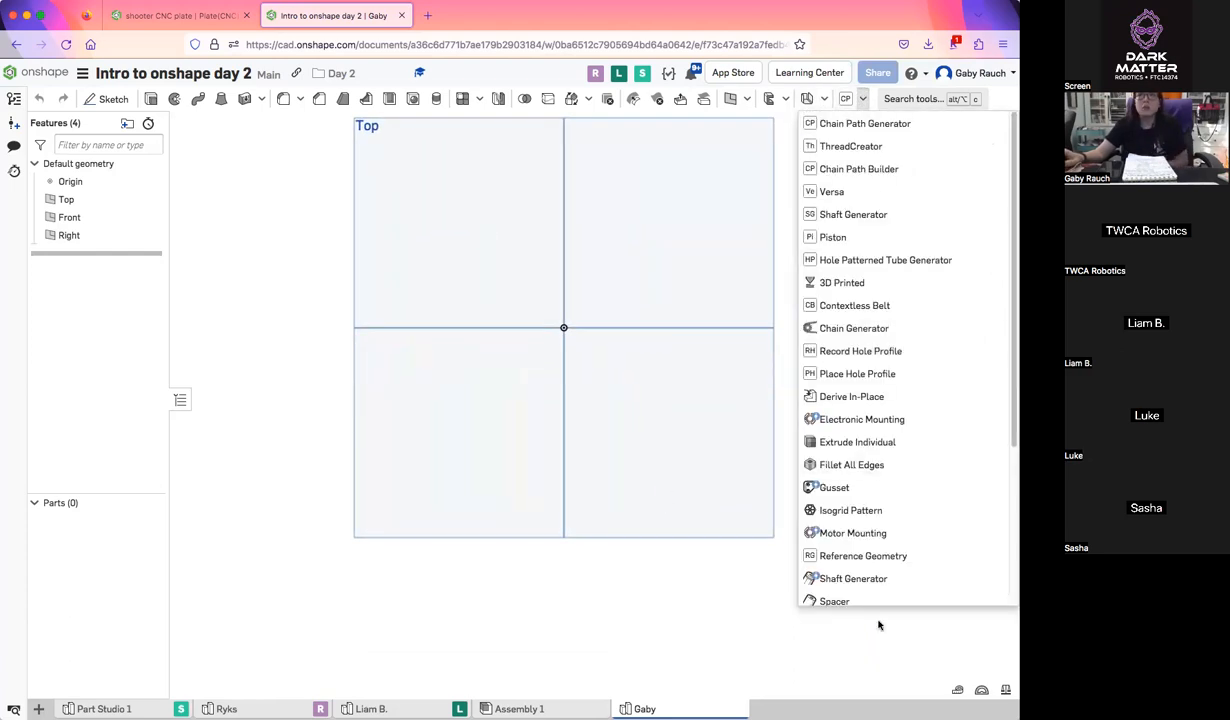
scroll(868, 568, "down", 5)
left_click(862, 569)
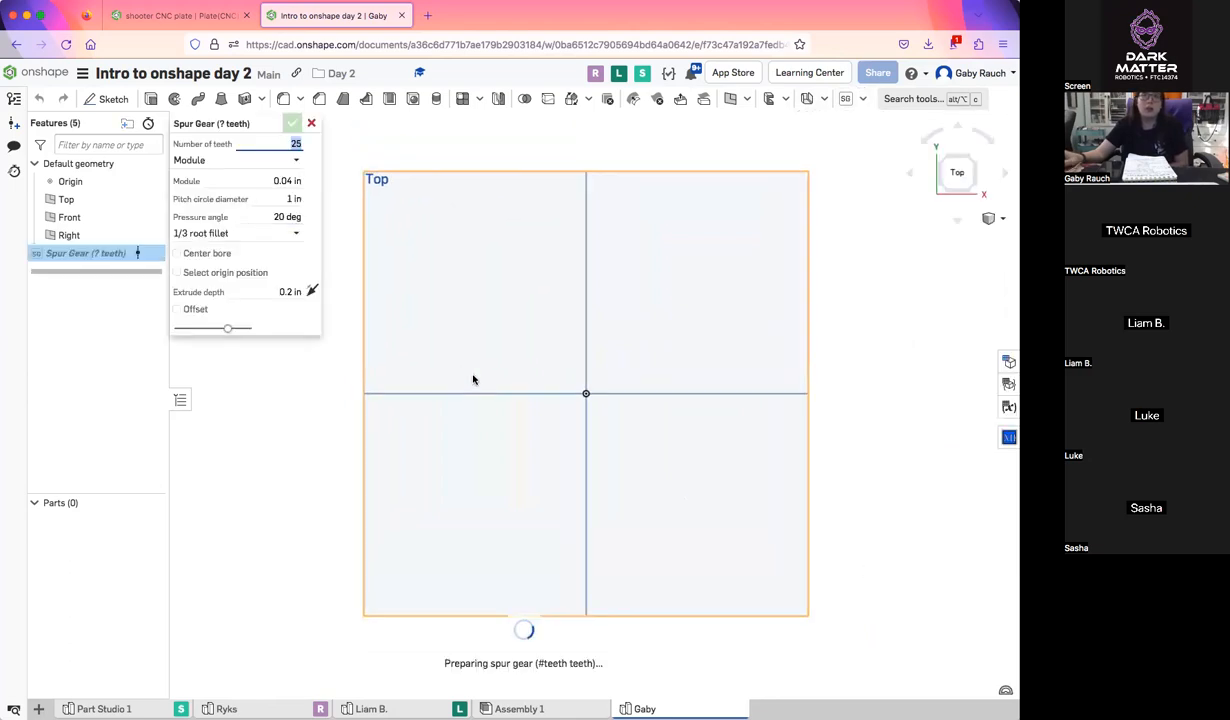
right_click_drag(473, 379, 468, 301)
left_click(940, 174)
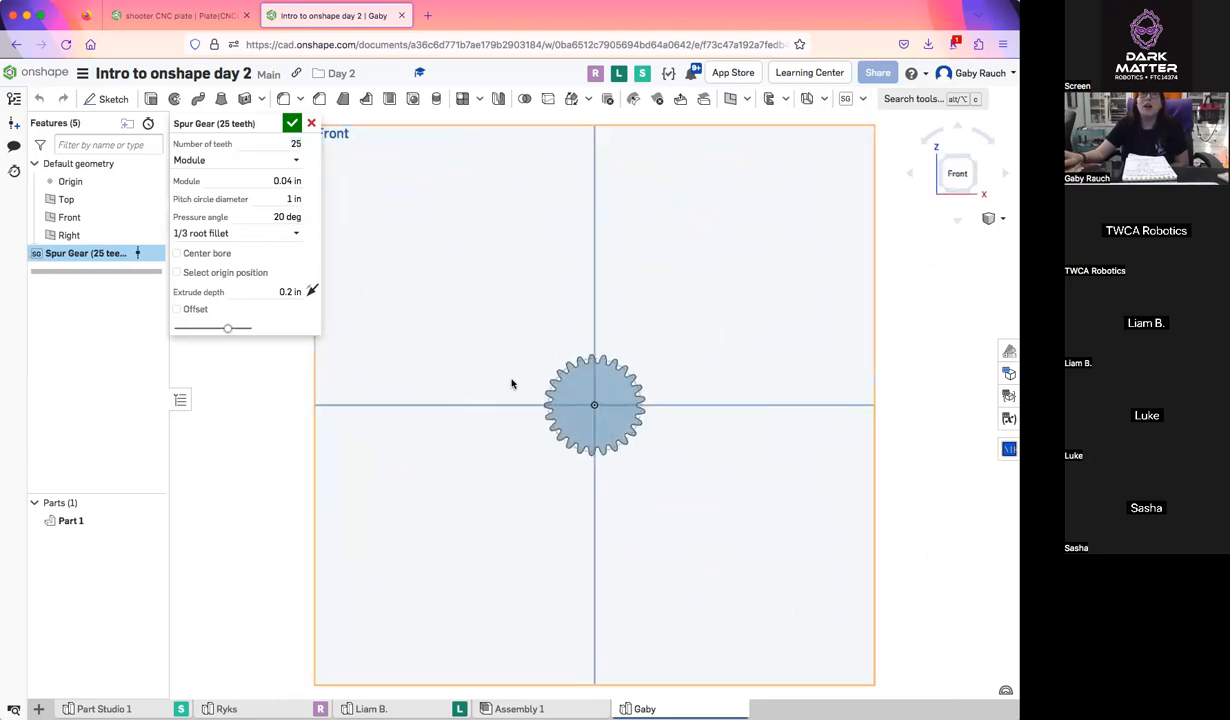
scroll(512, 380, "up", 3)
scroll(515, 380, "up", 2)
middle_click_drag(530, 371, 440, 345)
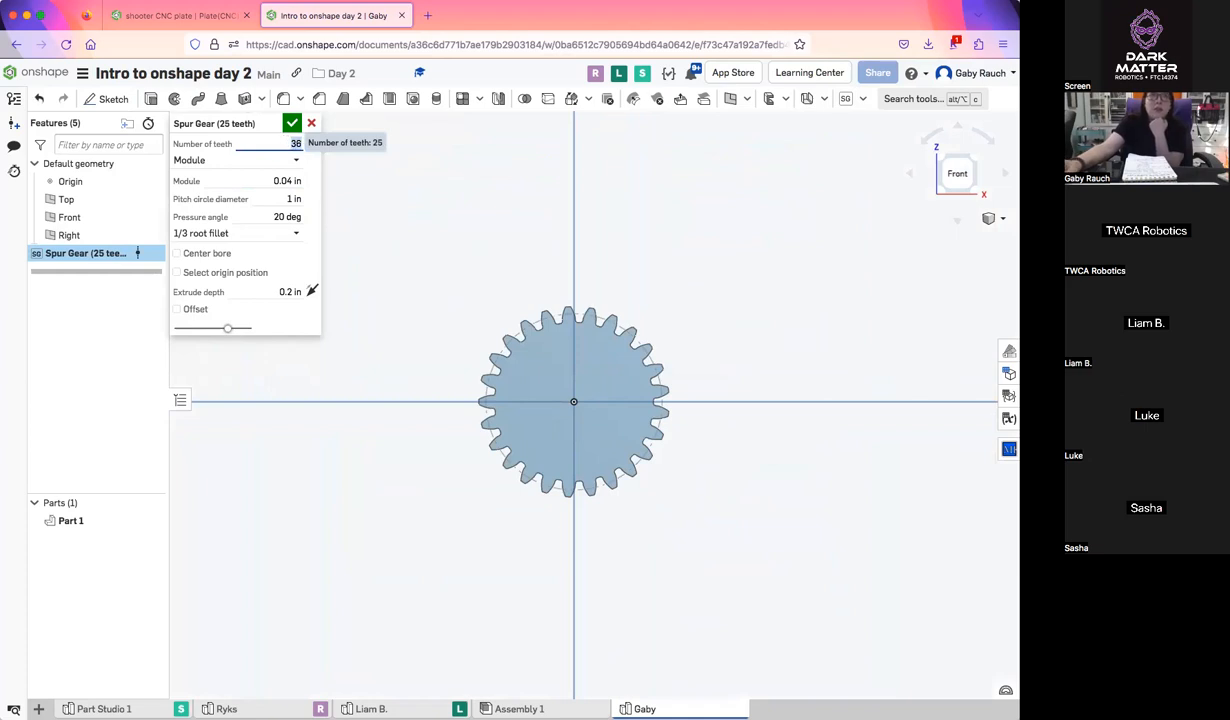
Try 36 and 15 teeth on the spur gear, and set its number of teeth to 35 with Module as the input type
type("3")
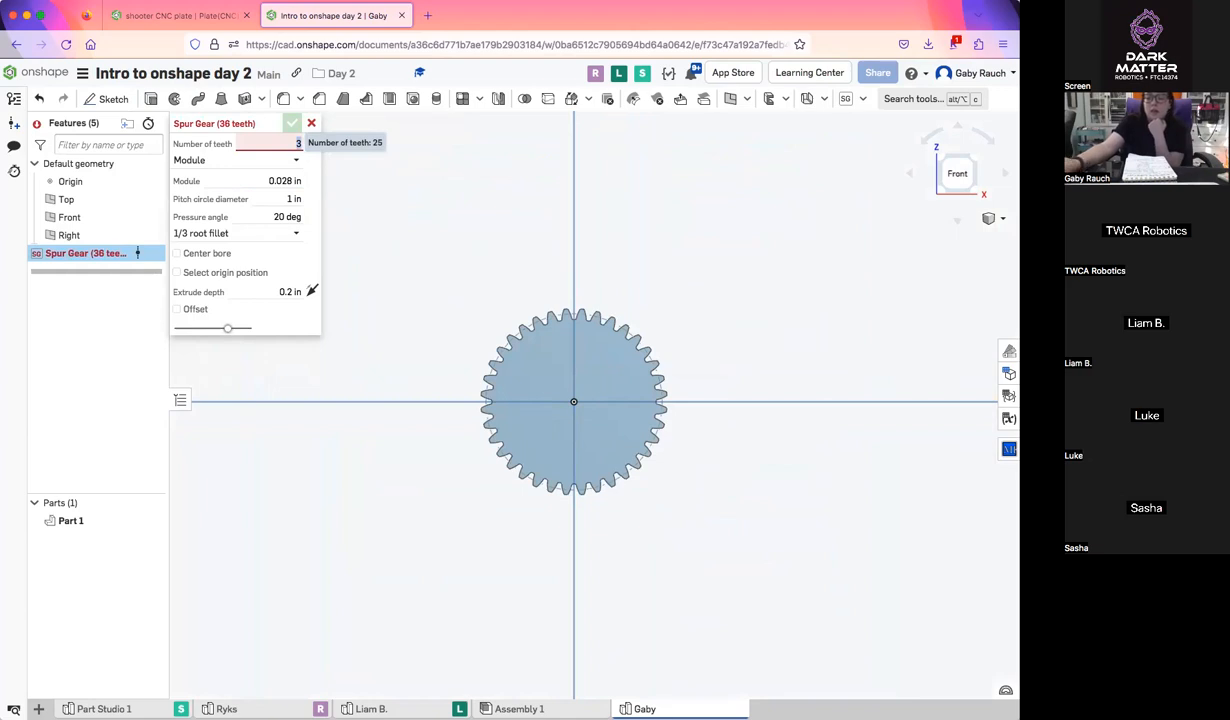
type("5")
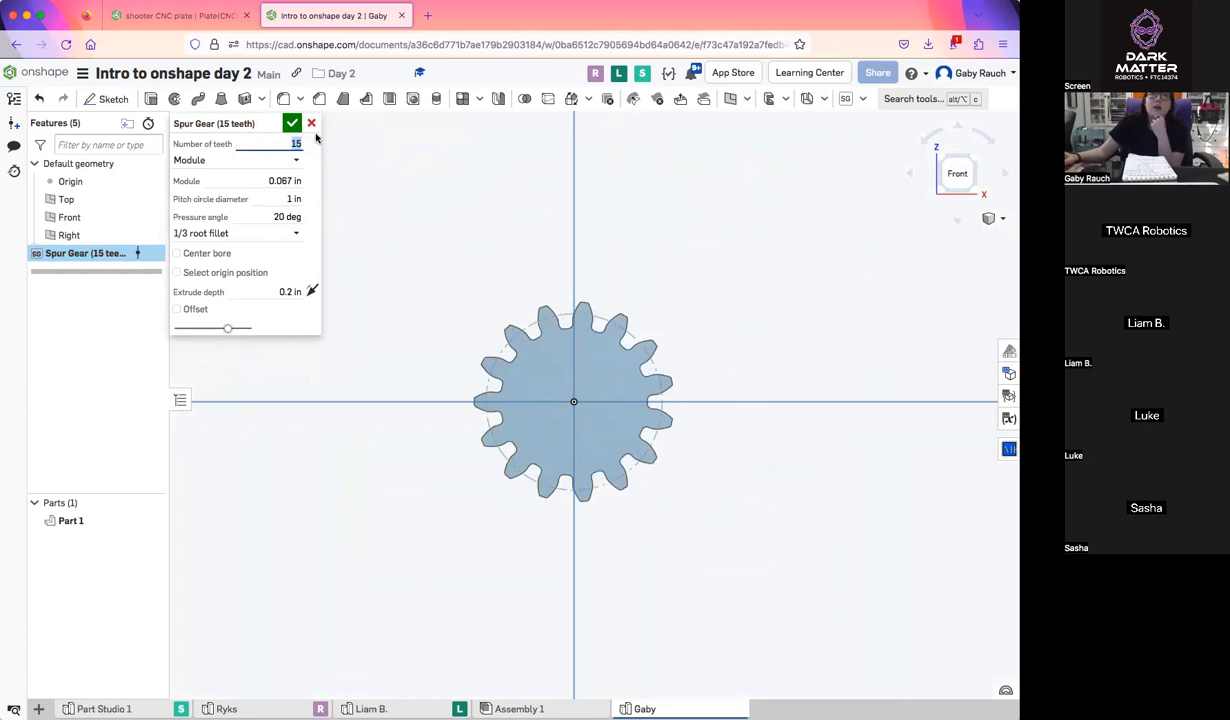
left_click(294, 161)
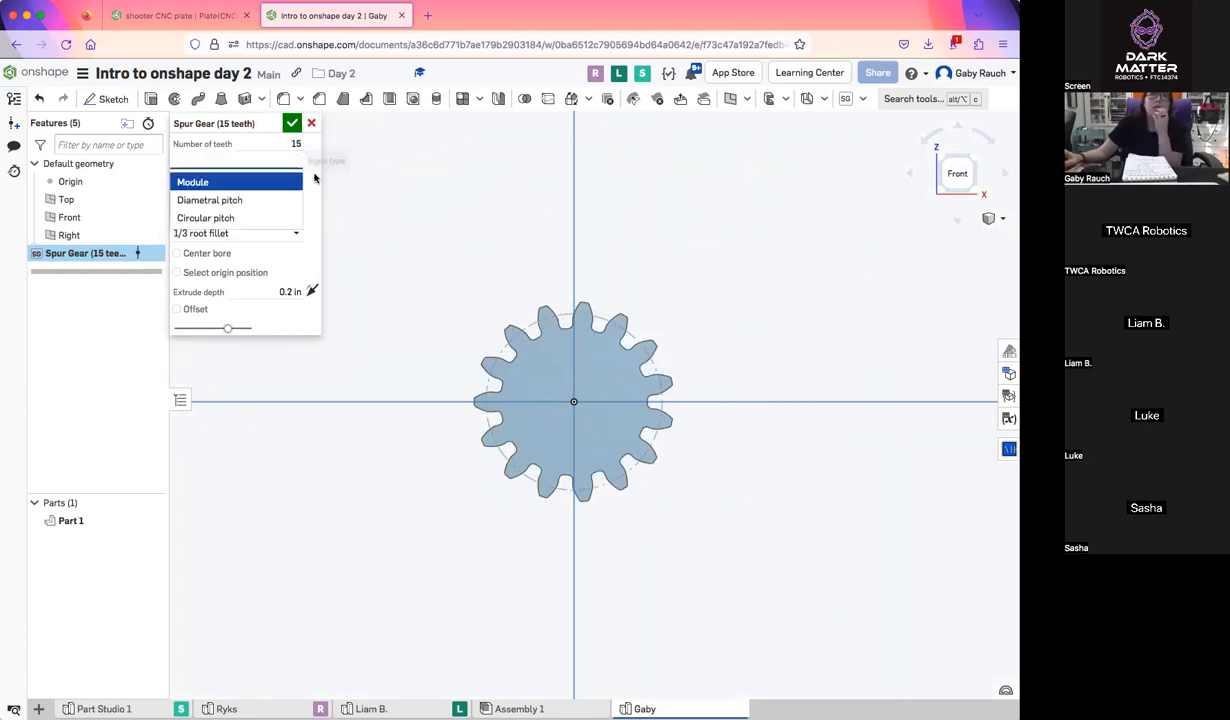
left_click(286, 179)
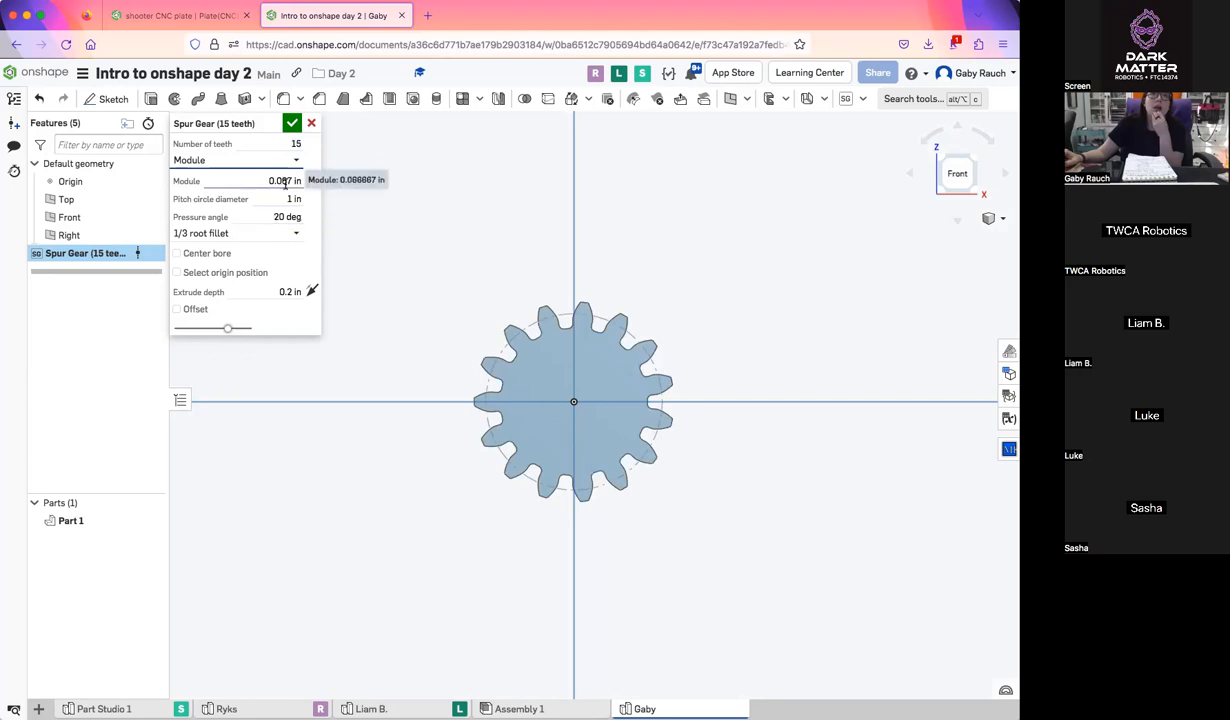
double_click(288, 144)
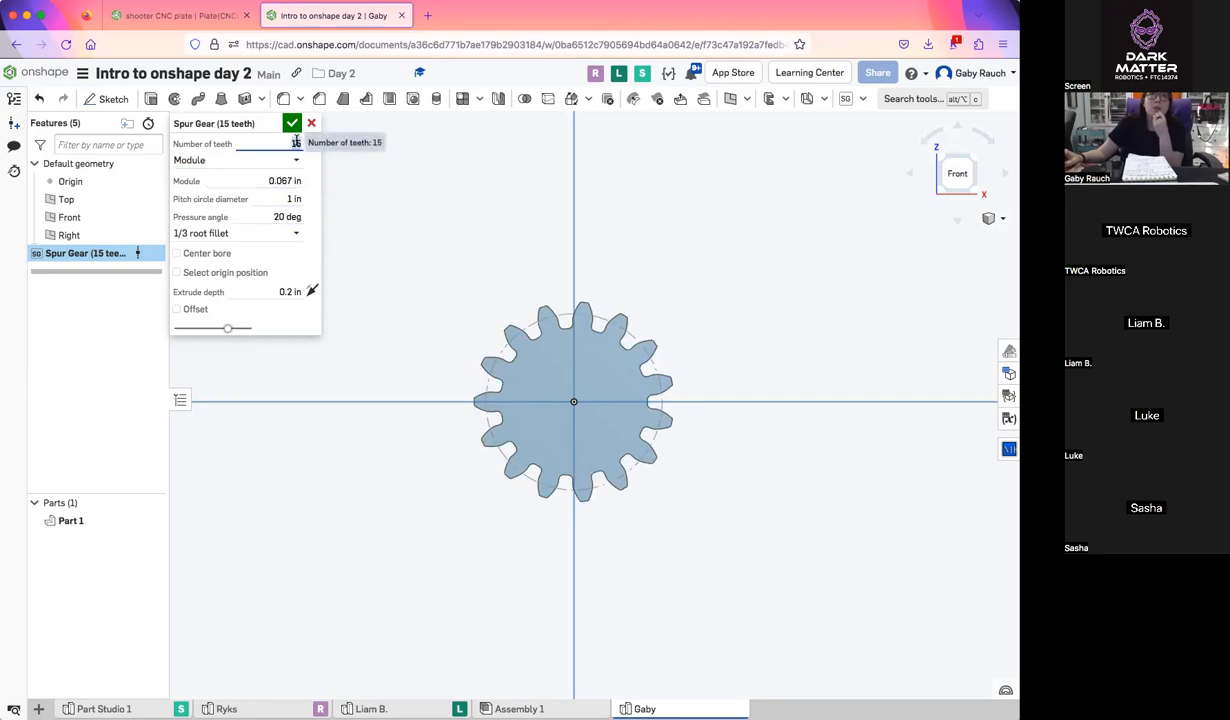
type("35")
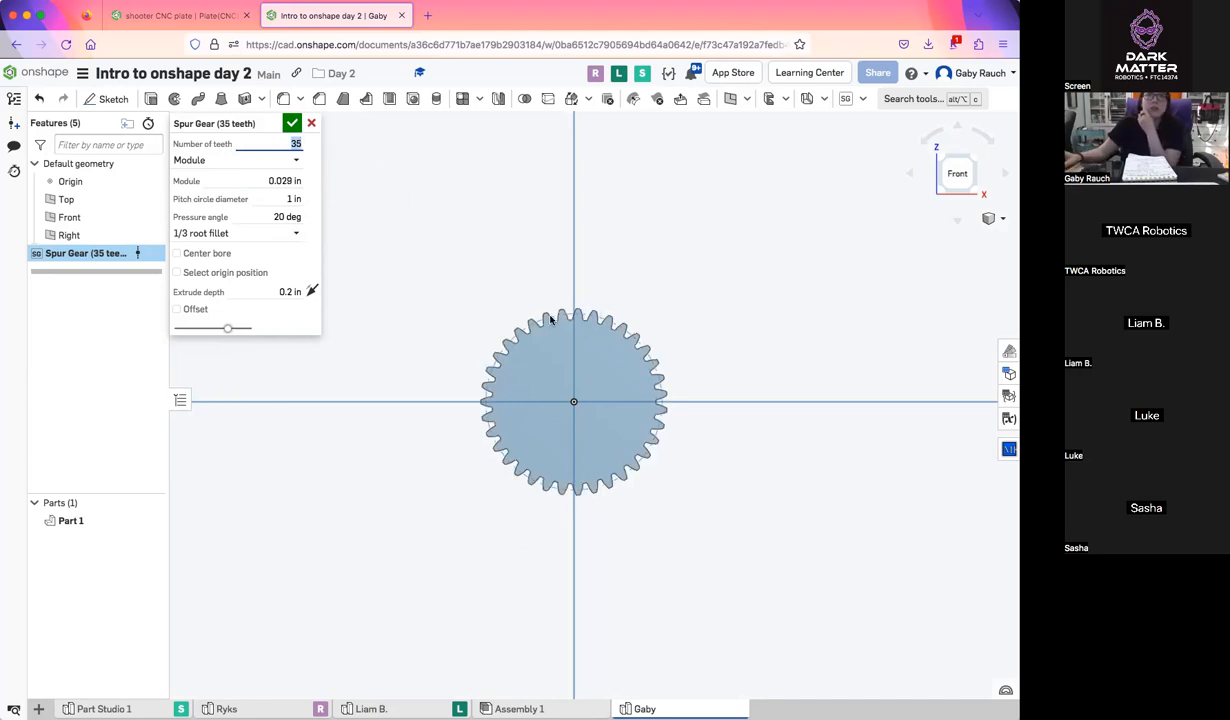
Set the spur gear's pitch circle diameter to 35 in and fit the whole gear in view
left_click(276, 198)
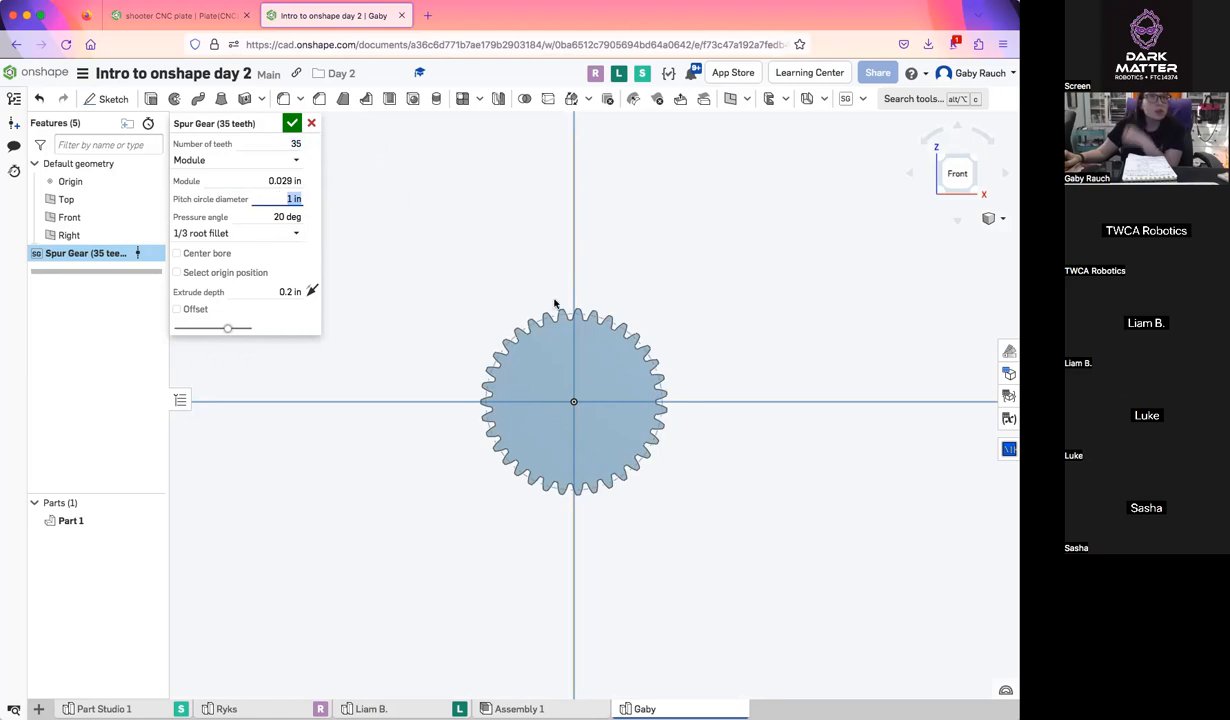
scroll(568, 320, "up", 3)
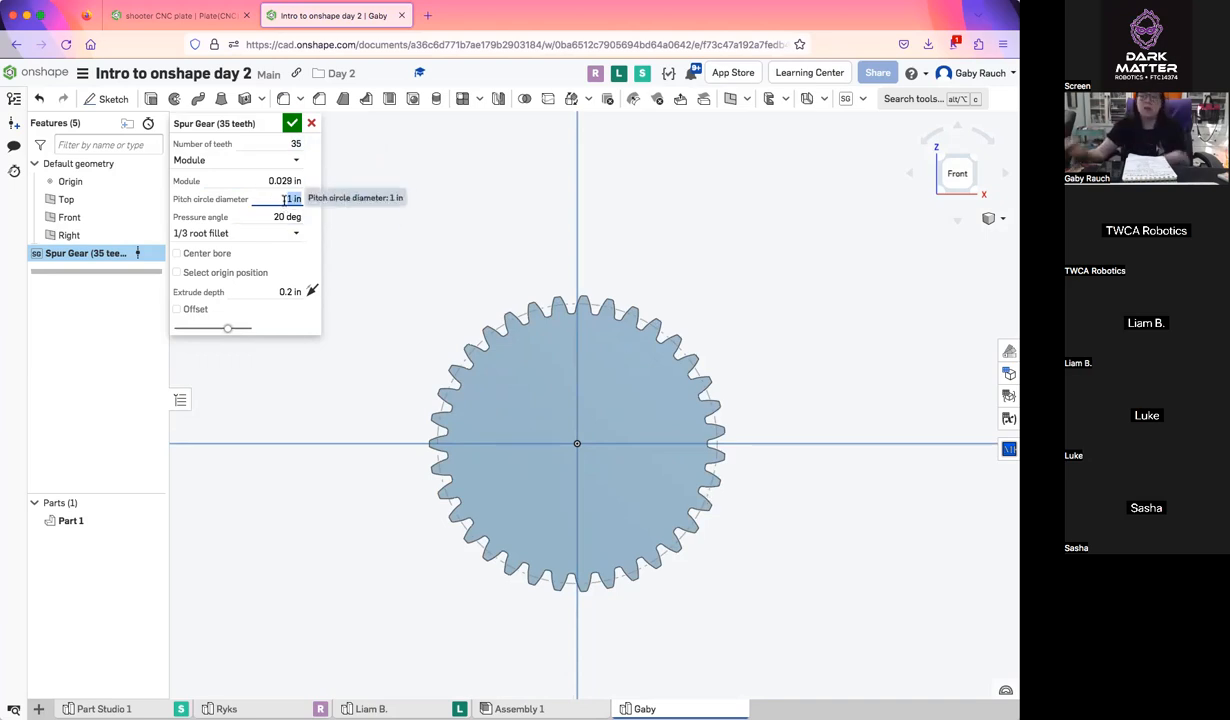
type("35")
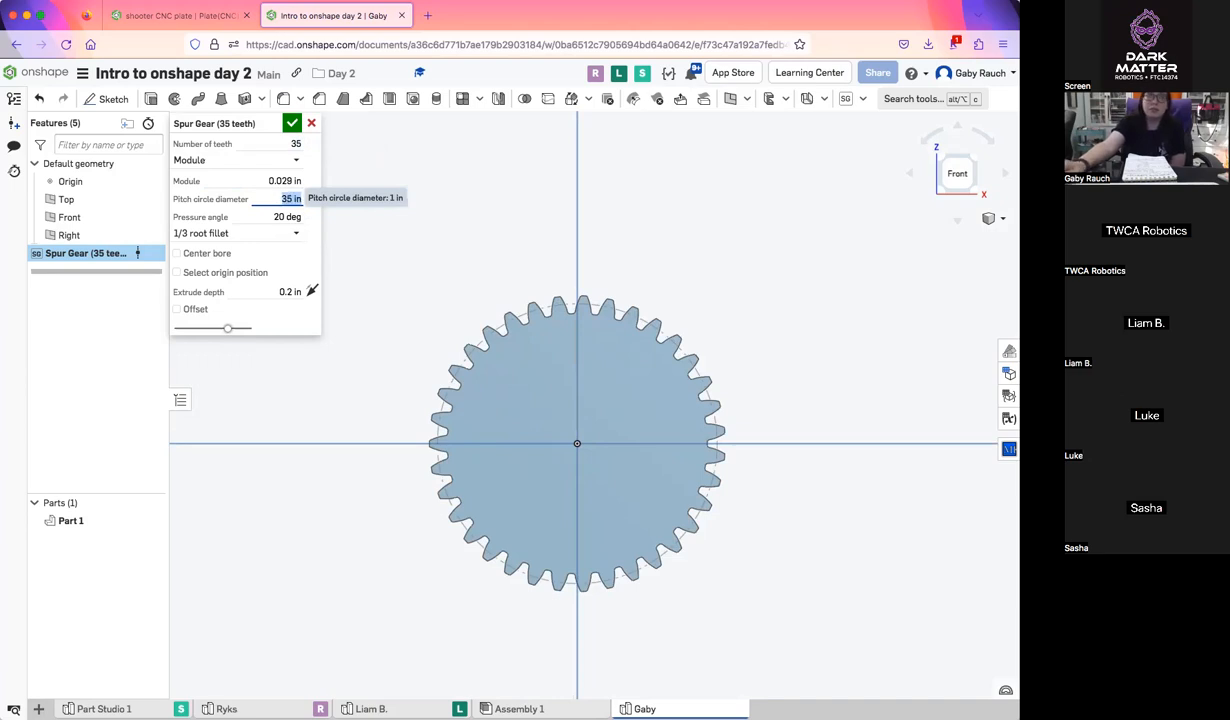
key("Return")
scroll(514, 261, "down", 5)
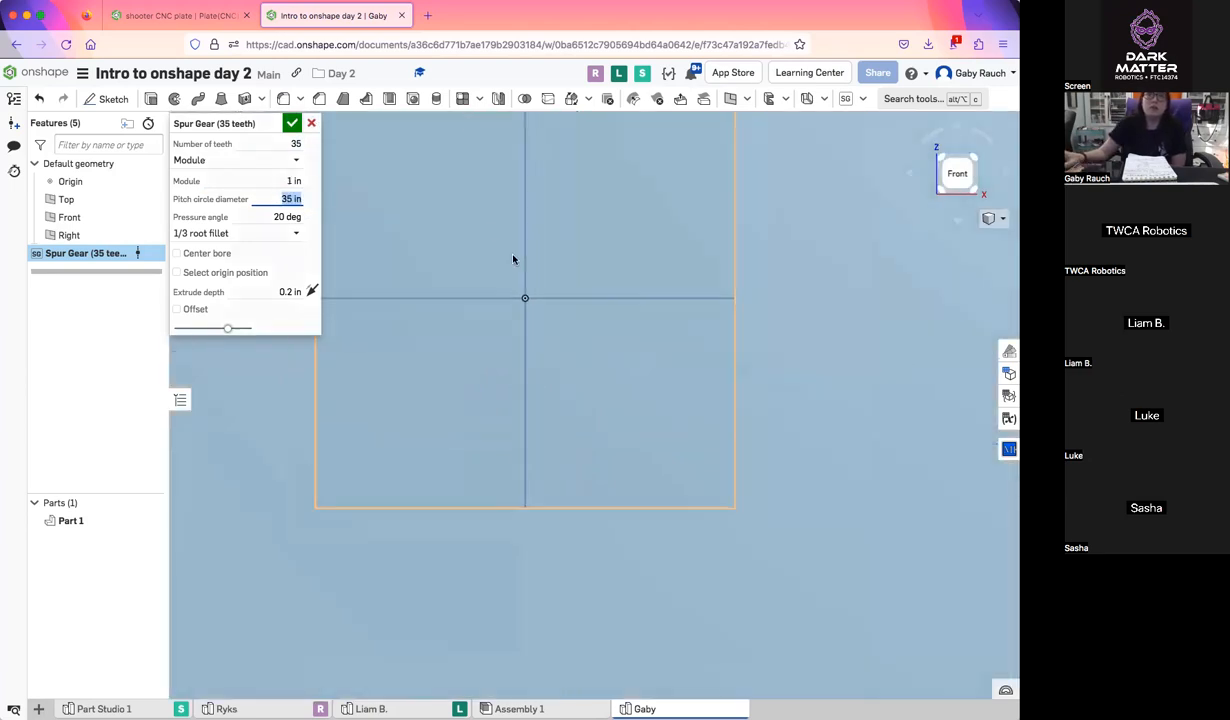
key("f")
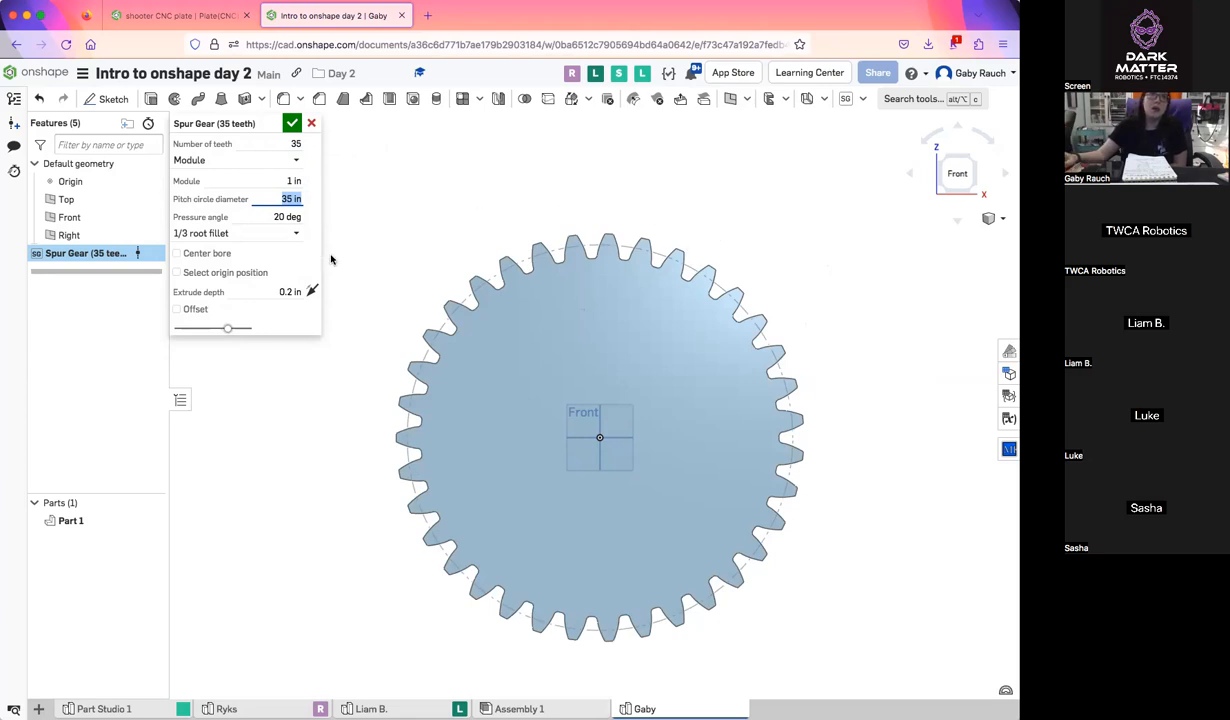
right_click_drag(432, 257, 530, 317)
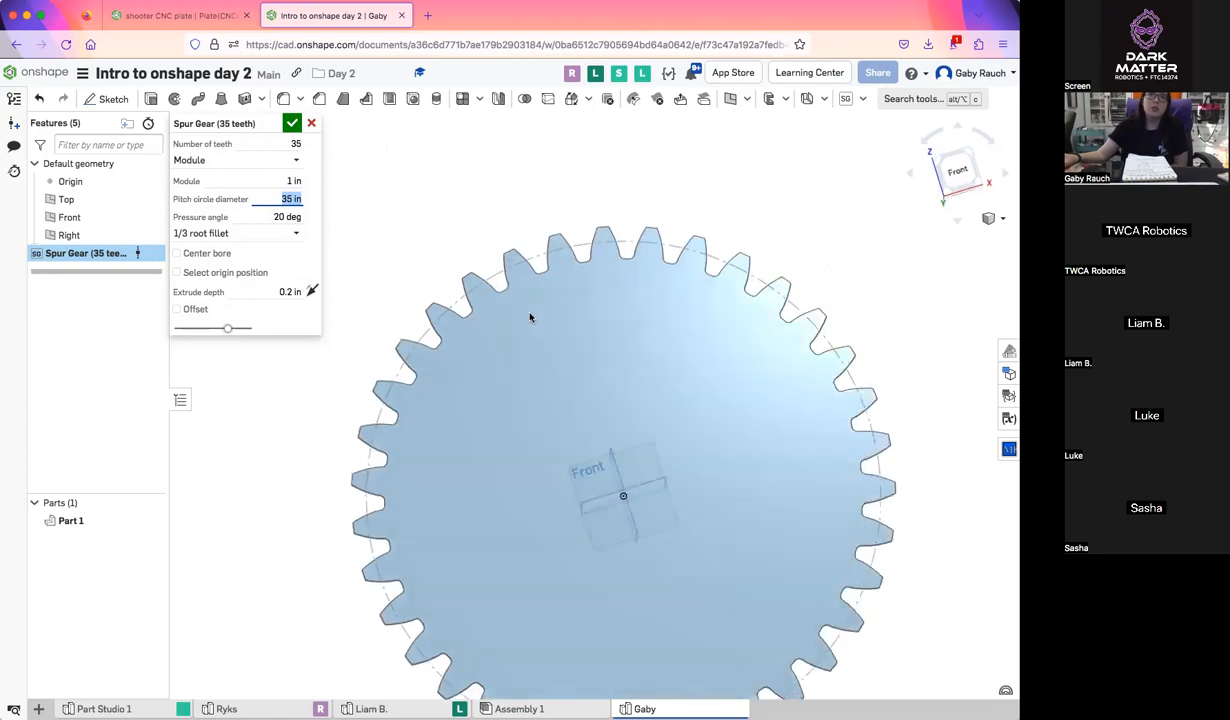
scroll(474, 259, "down", 3)
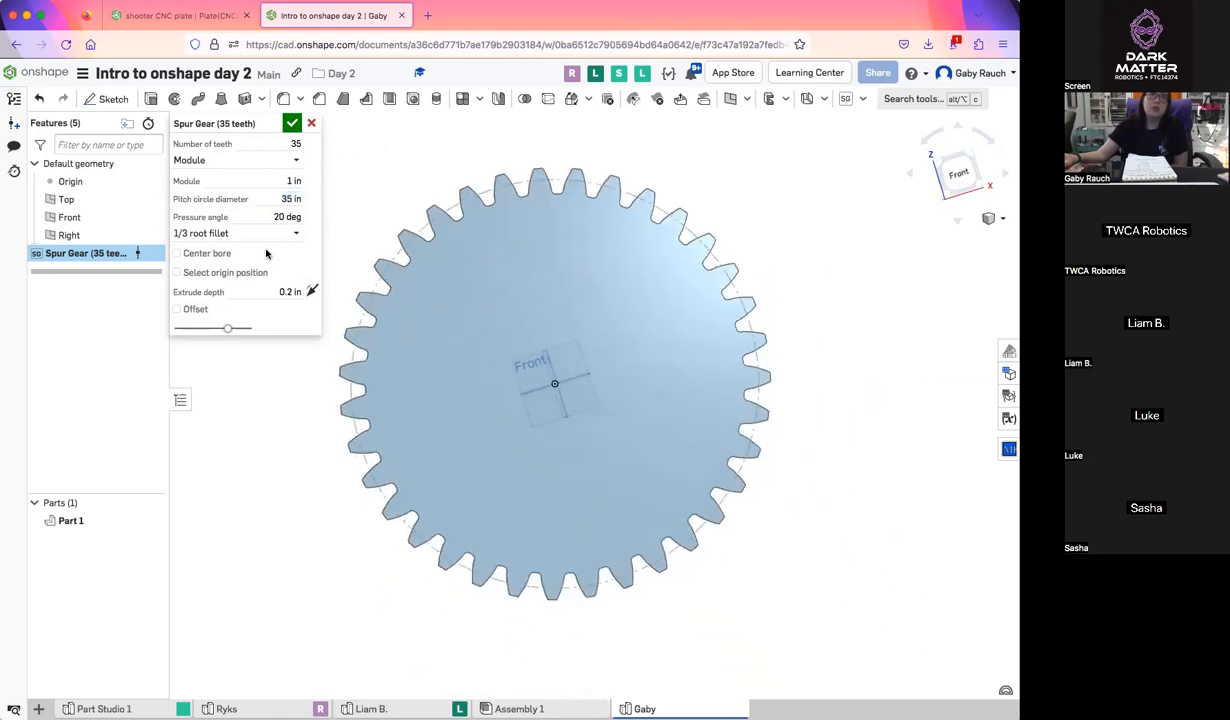
Change the spur gear's root fillet to 1/4 root fillet and accept the feature
left_click(297, 234)
mouse_move(410, 275)
right_mouse_down()
mouse_move(376, 276)
mouse_move(403, 272)
mouse_move(405, 245)
right_mouse_up()
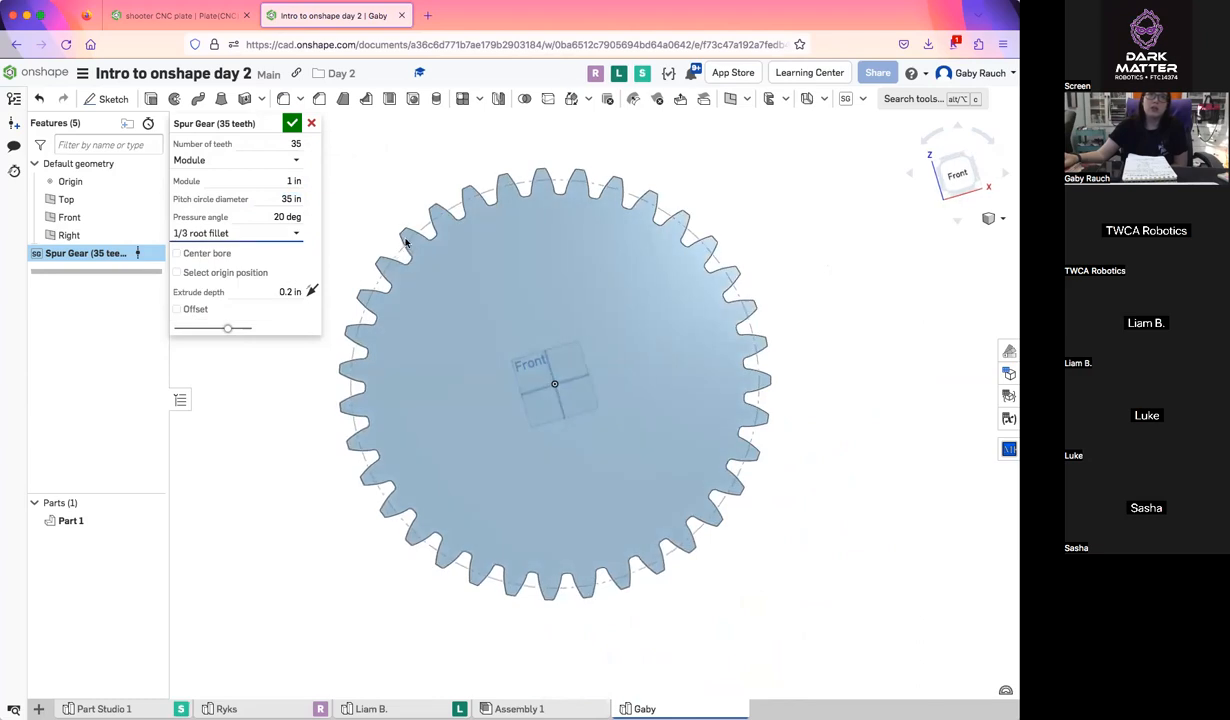
left_click(272, 234)
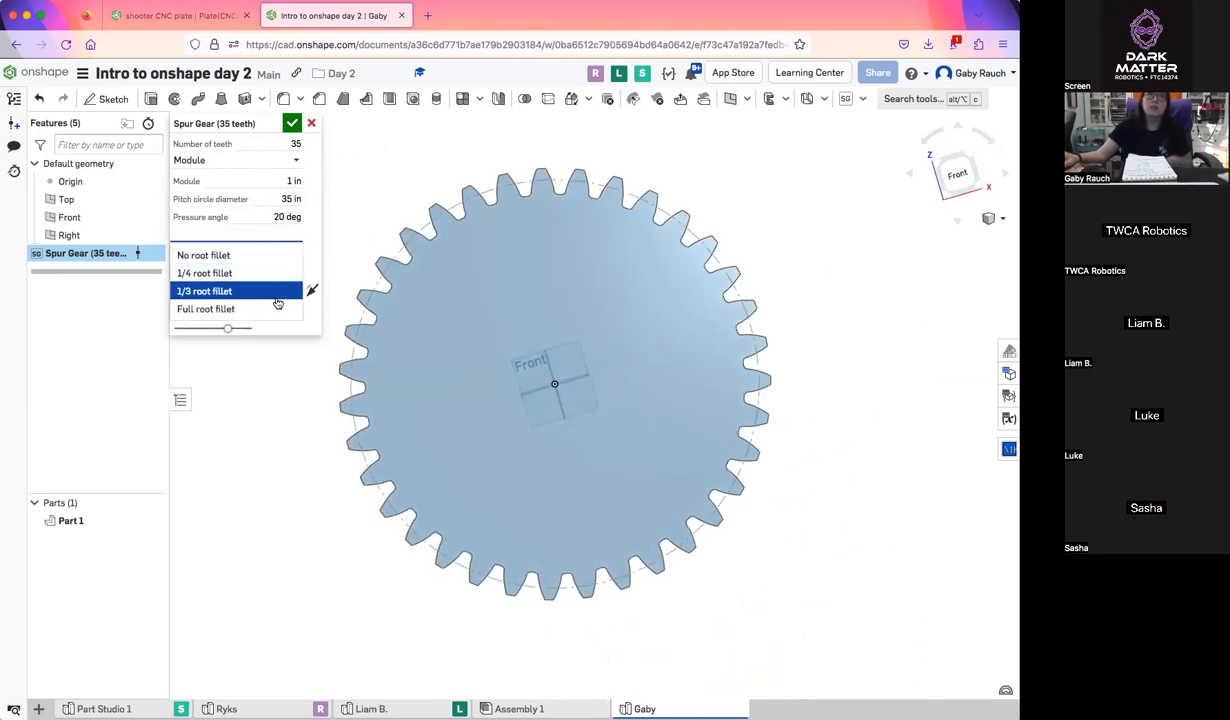
left_click(272, 273)
right_click_drag(402, 252, 376, 337)
mouse_move(487, 328)
right_mouse_down()
mouse_move(478, 359)
mouse_move(497, 331)
right_mouse_up()
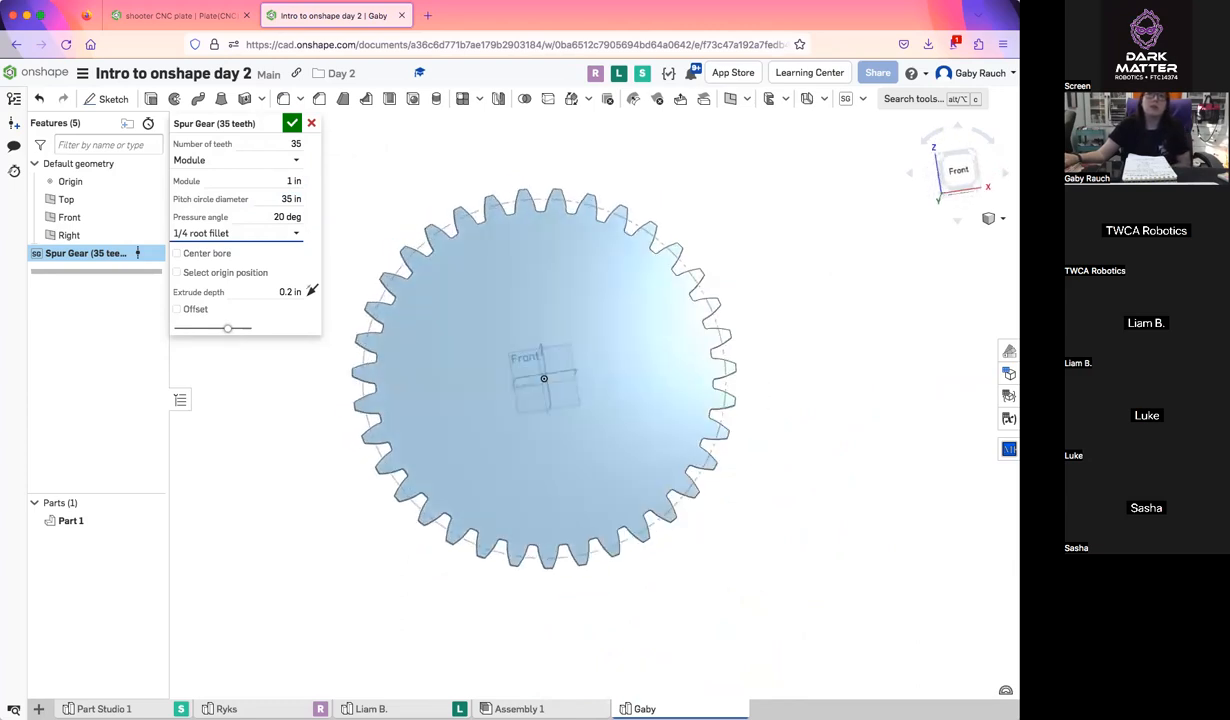
left_click(955, 168)
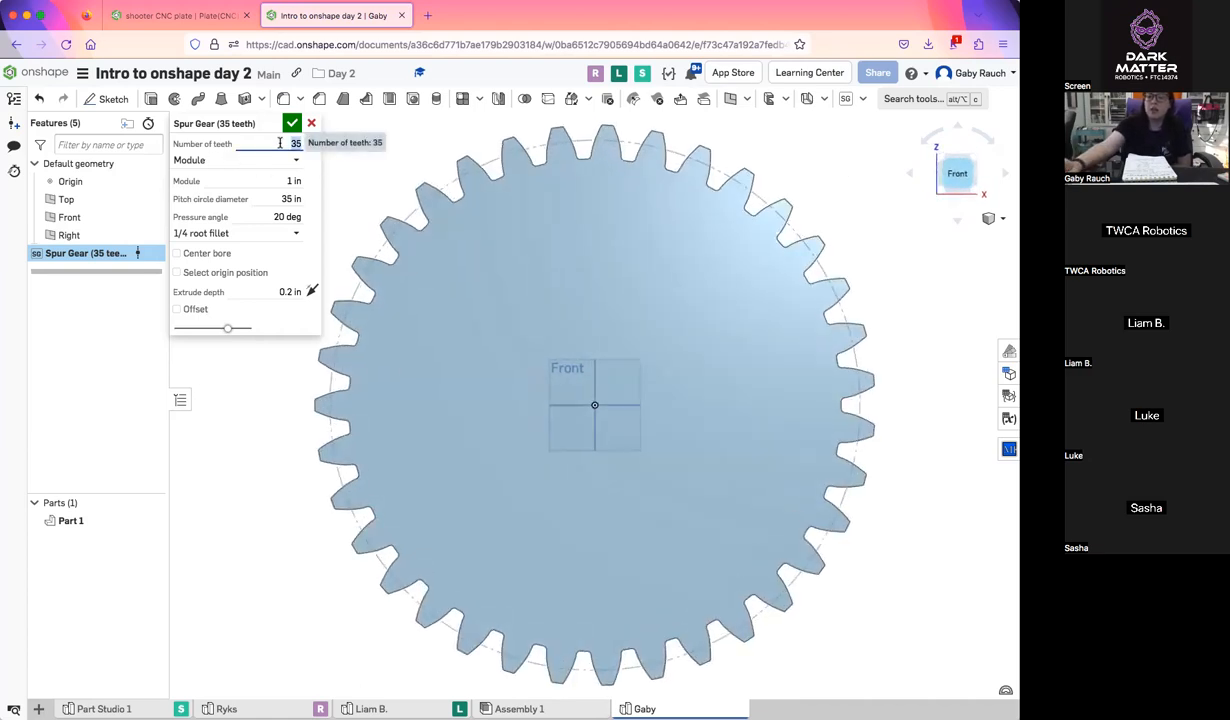
left_click(291, 122)
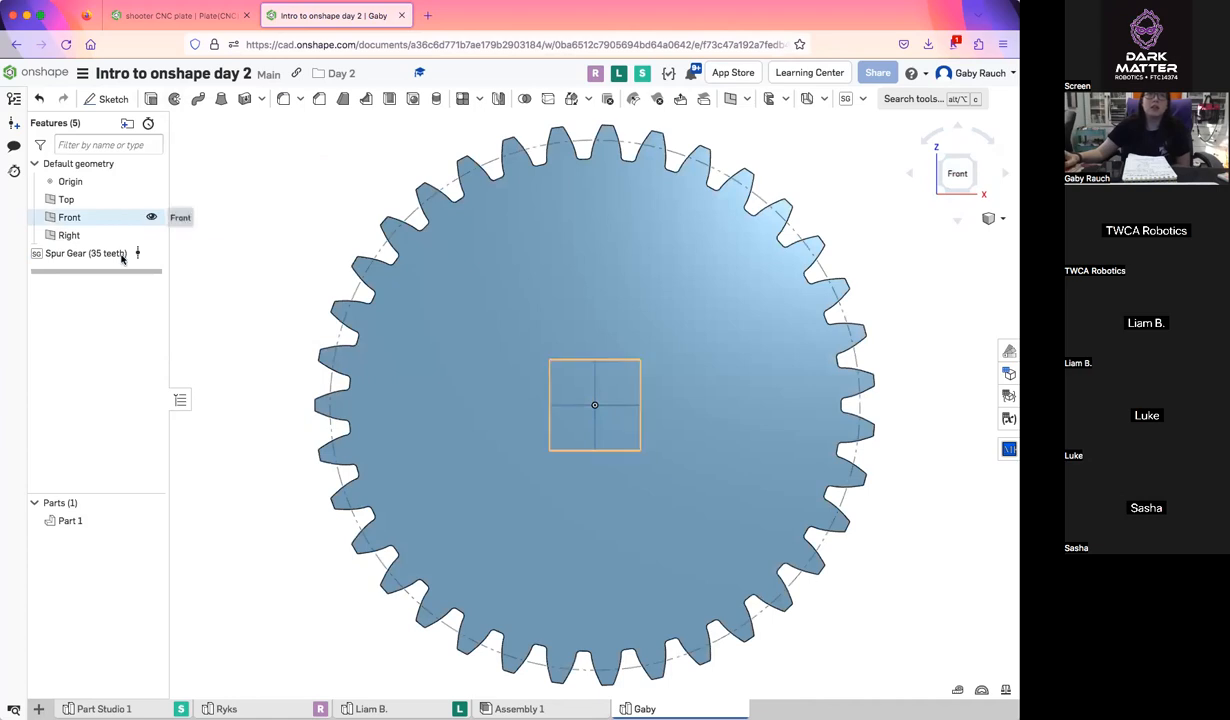
Reopen the Spur Gear feature, accept it without changes, and delete it from the Part Studio
double_click(100, 253)
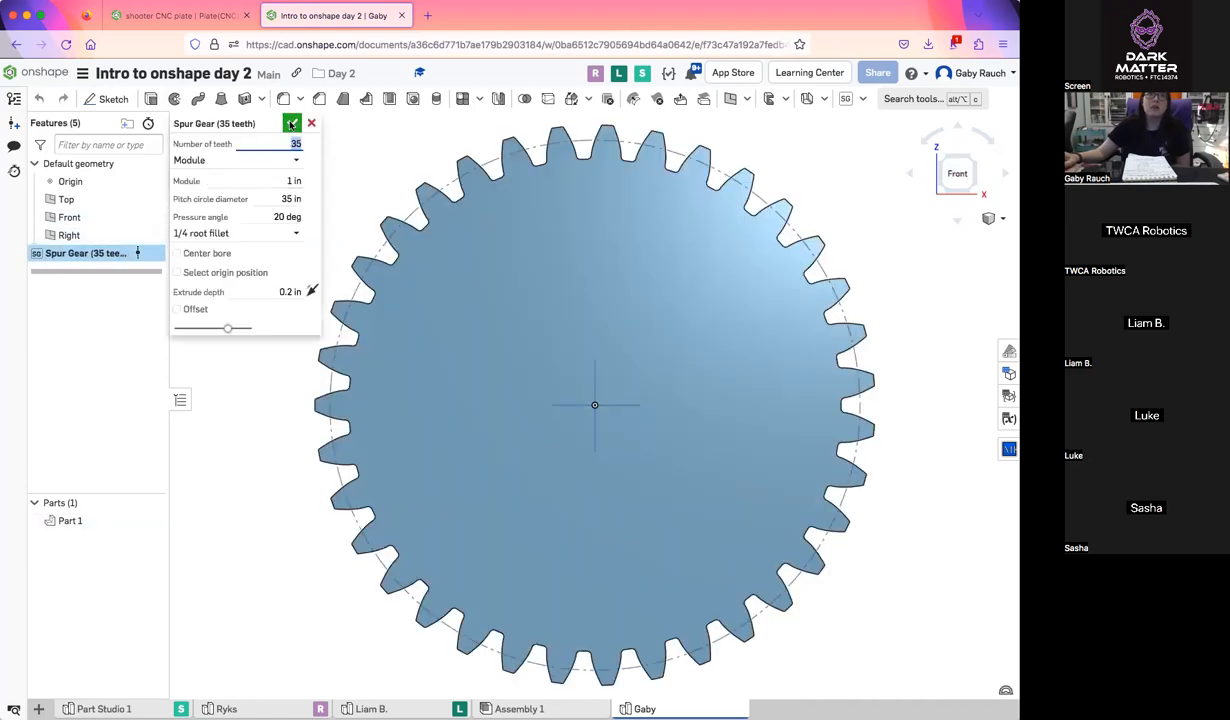
left_click(291, 122)
right_click_drag(275, 371, 390, 270)
right_click_drag(423, 211, 408, 338)
left_click(947, 163)
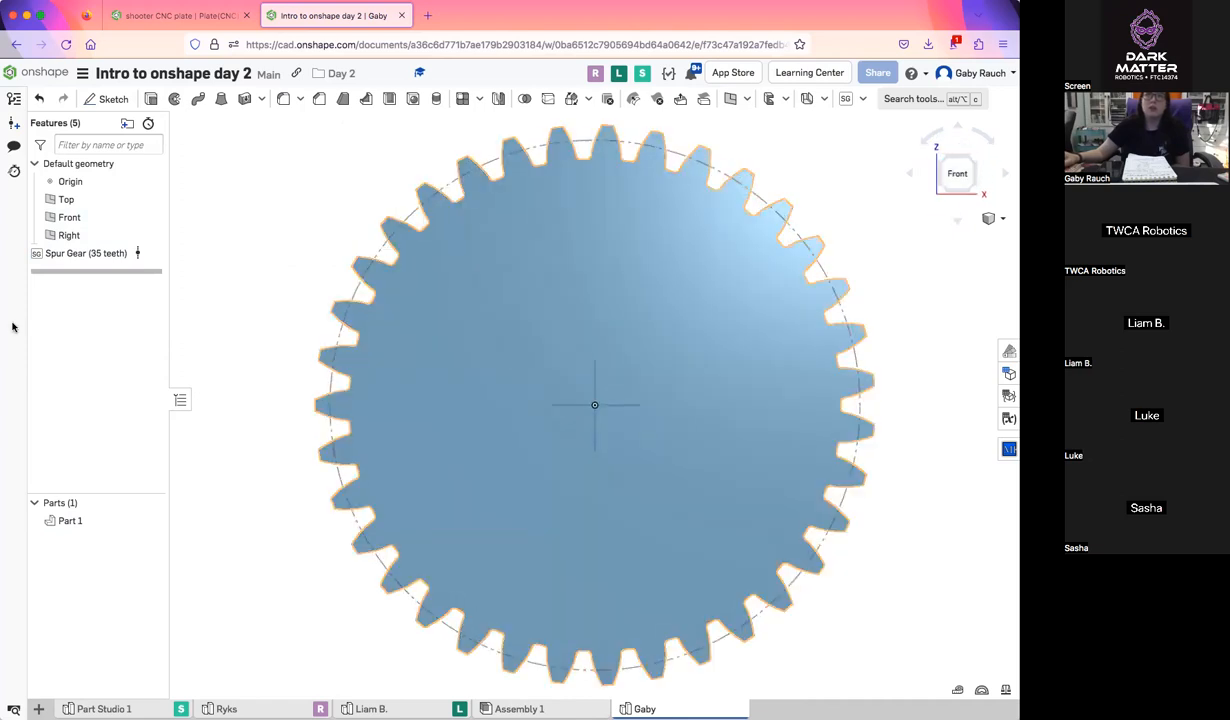
left_click(55, 253)
key("Delete")
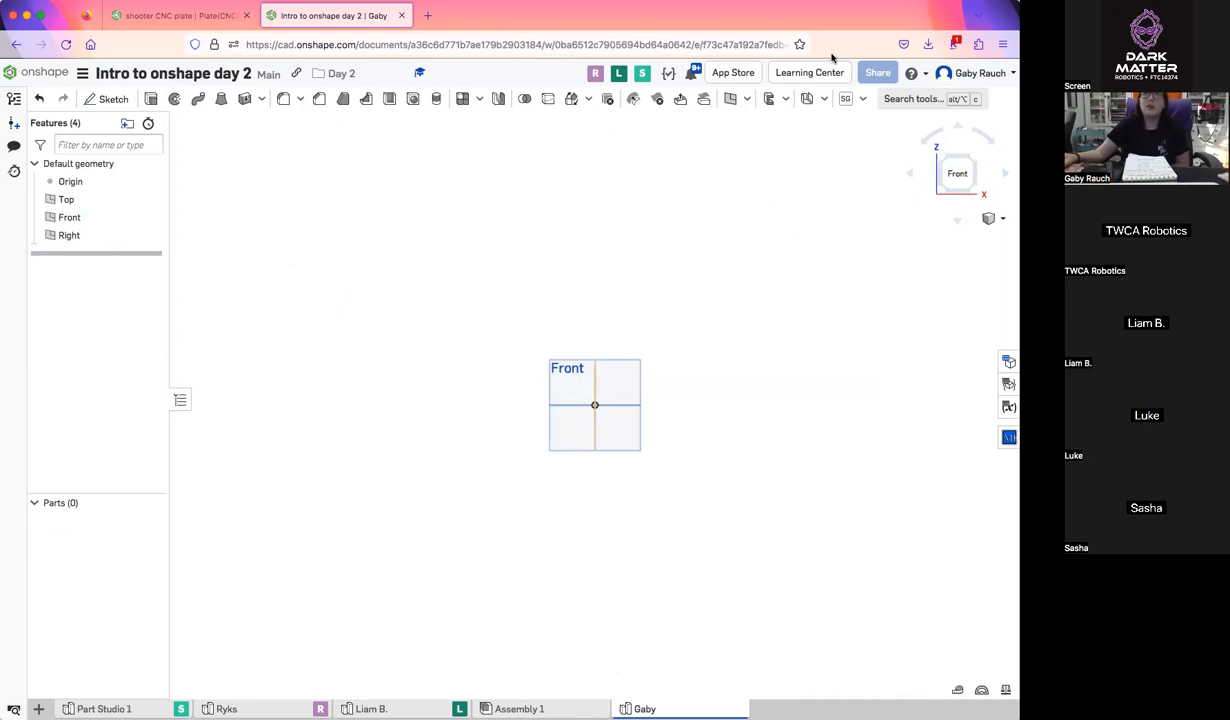
Start a sketch on the Front plane, draw a circle about 0.94 in in diameter centred on the origin, and select its region
left_click(108, 99)
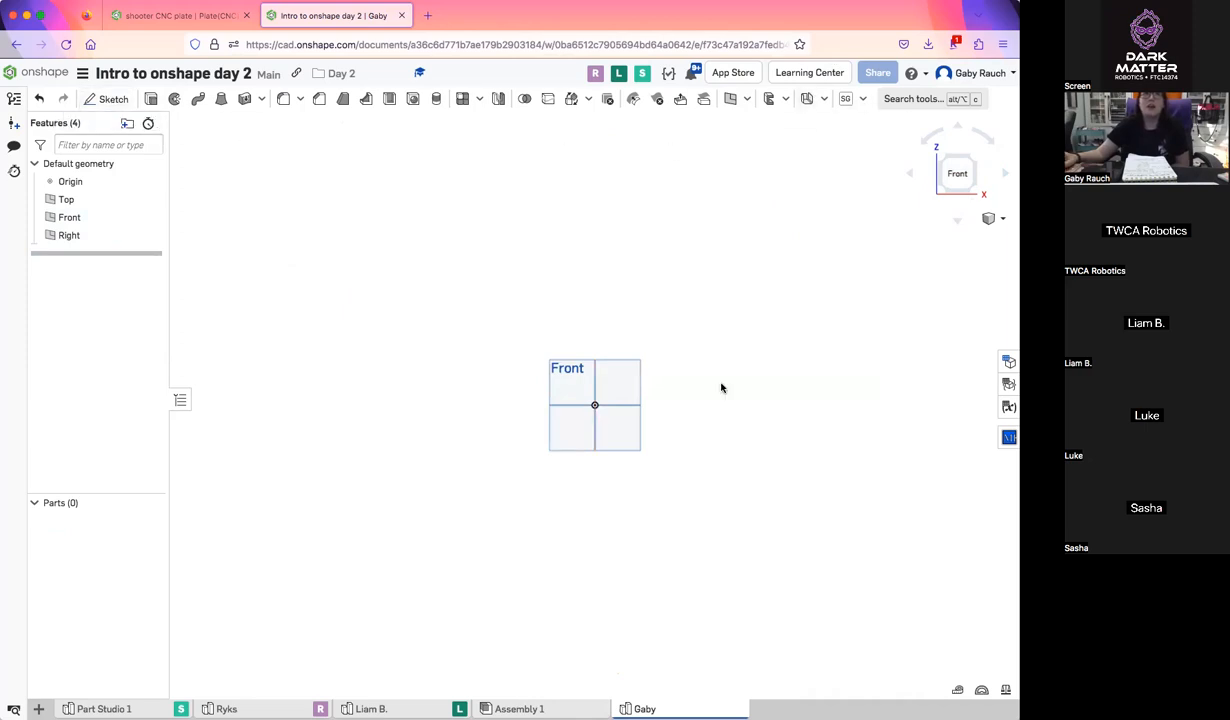
left_click(630, 382)
left_click(198, 98)
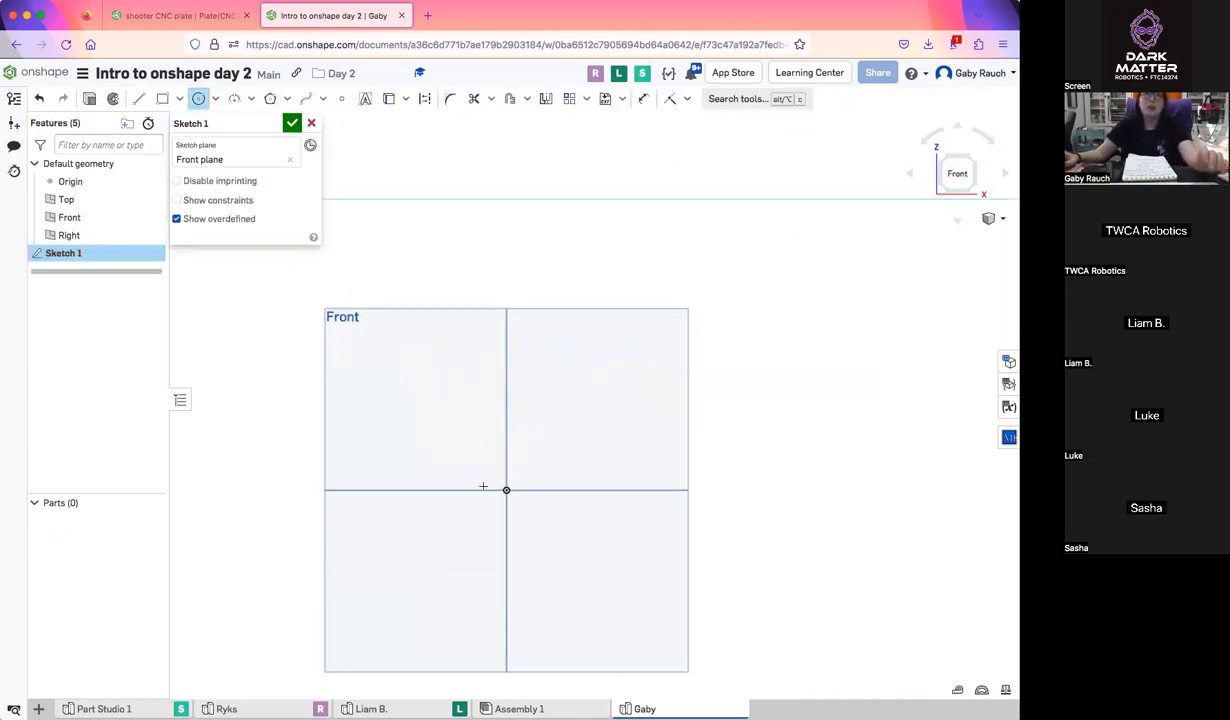
left_click(507, 489)
left_click(533, 484)
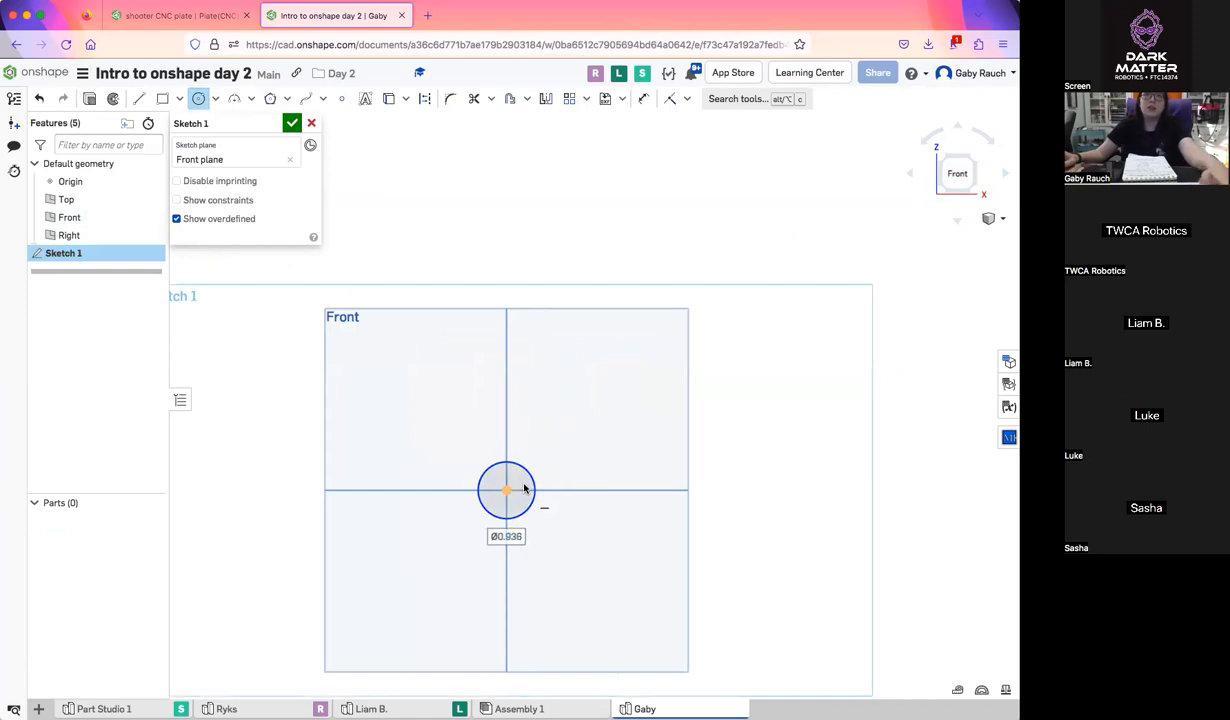
key("Escape")
left_click(522, 486)
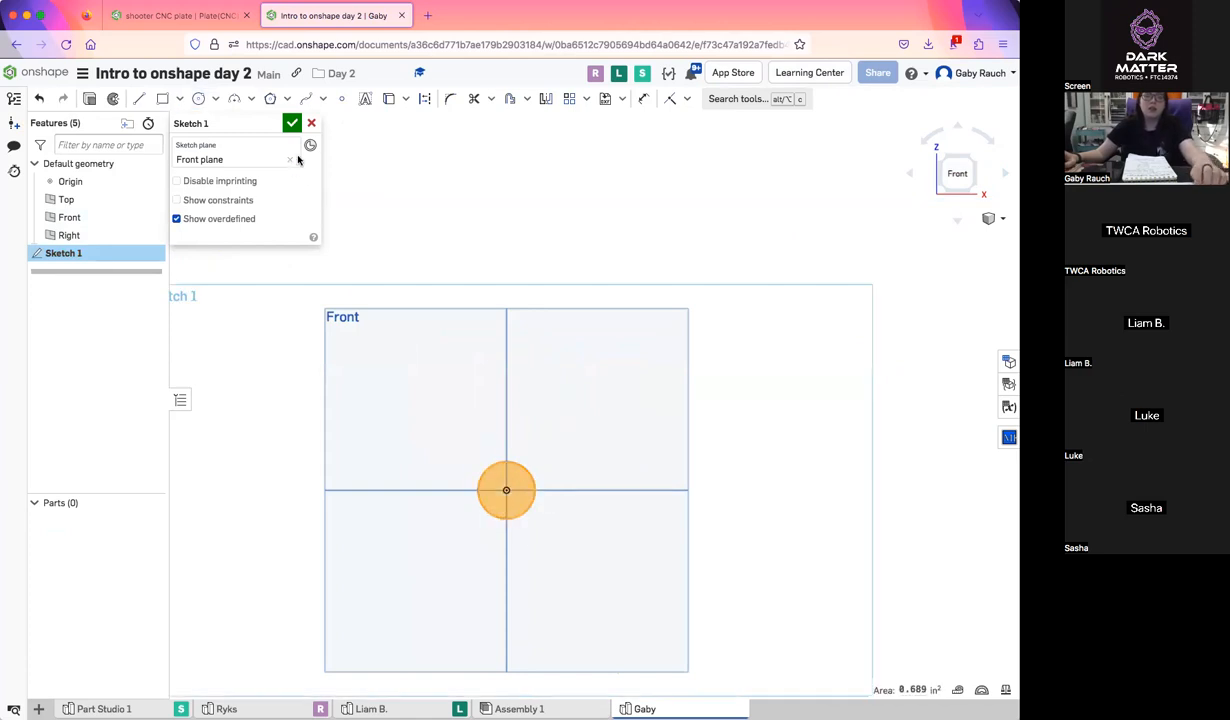
Accept the circle sketch and extrude its region into a solid cylinder
key("Return")
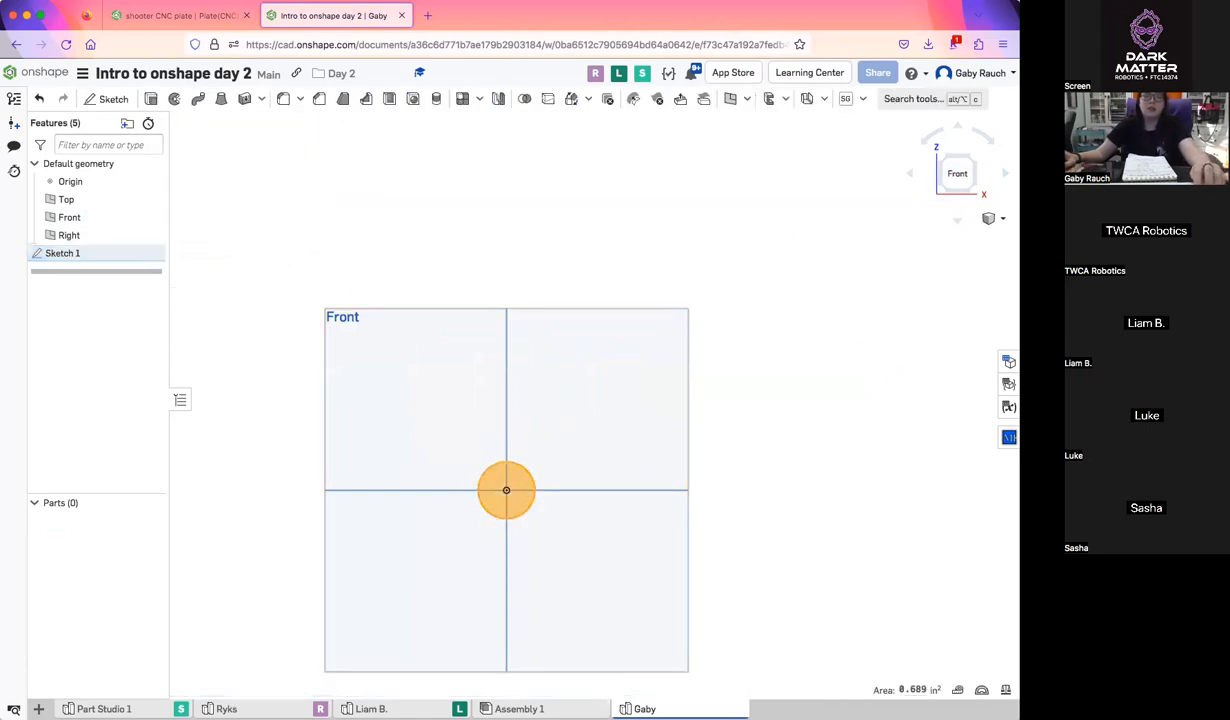
key("shift+e")
left_click(292, 123)
right_click_drag(588, 512, 597, 392)
Start a ThreadCreator feature and apply it to the side face of the extruded cylinder
left_click(860, 101)
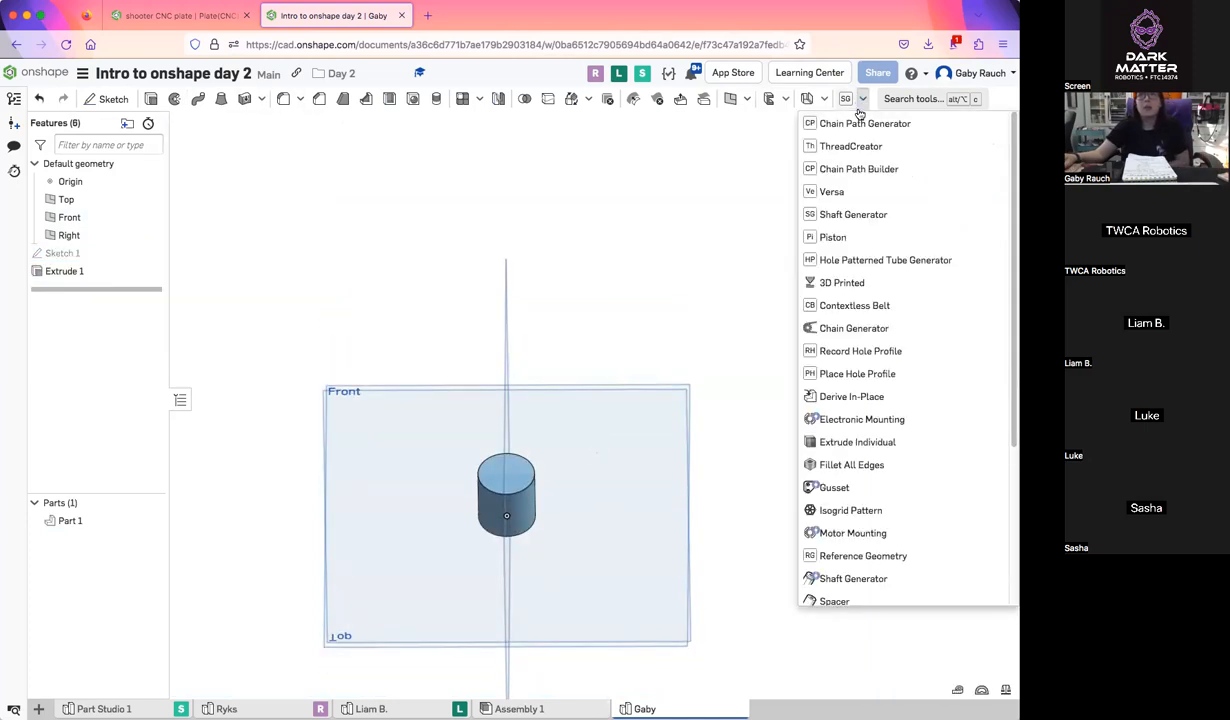
left_click(852, 153)
scroll(550, 533, "up", 5)
middle_click_drag(550, 533, 610, 459)
scroll(599, 461, "down", 3)
right_click_drag(540, 410, 557, 439)
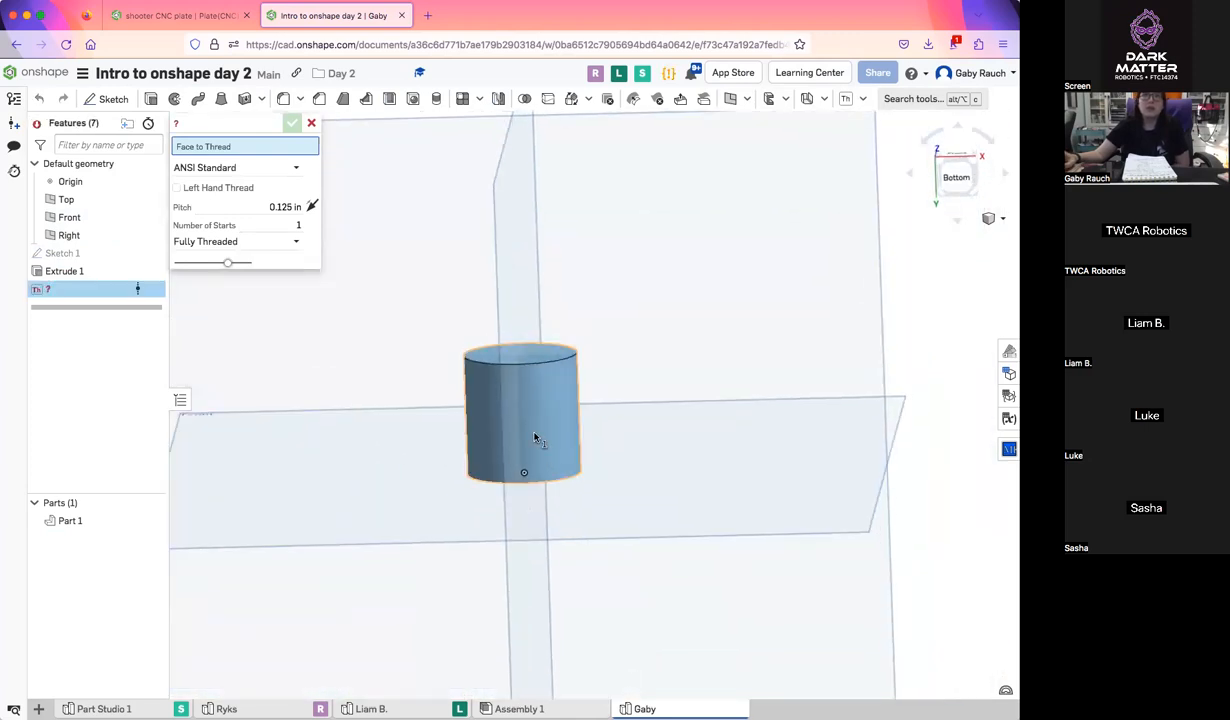
left_click(535, 439)
right_click_drag(640, 456, 690, 470)
Set the thread's pitch to 6/32 in
left_click(251, 214)
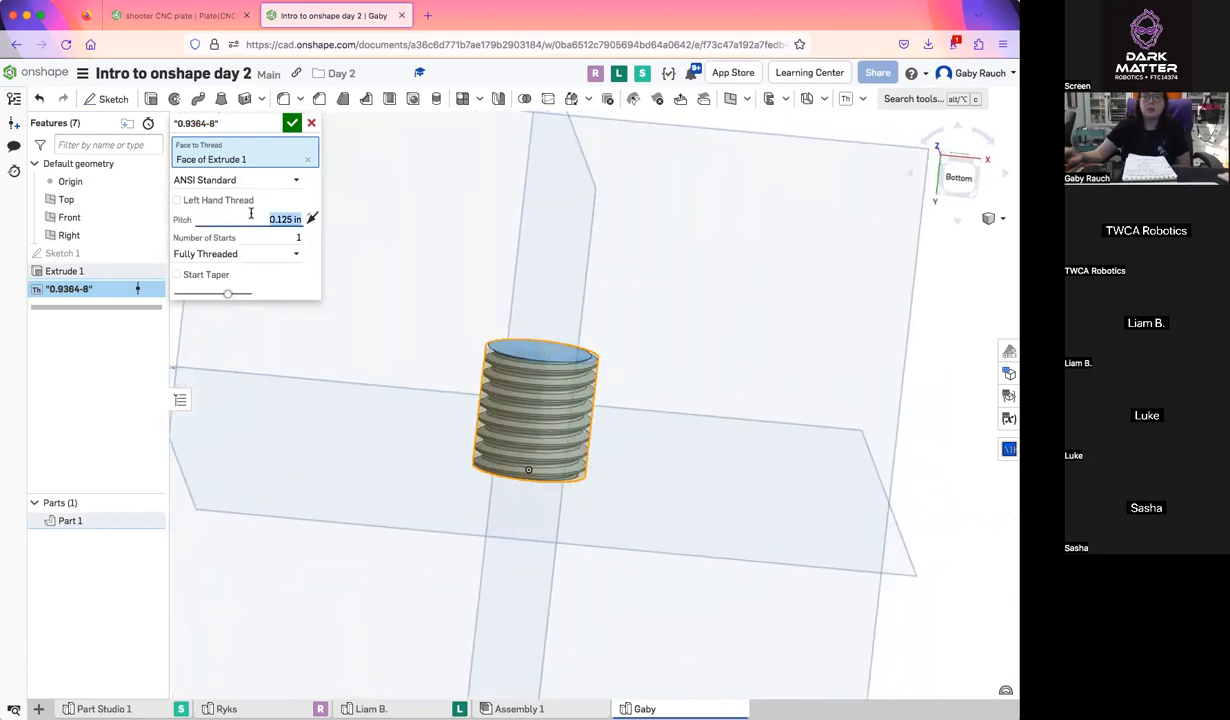
type("8/")
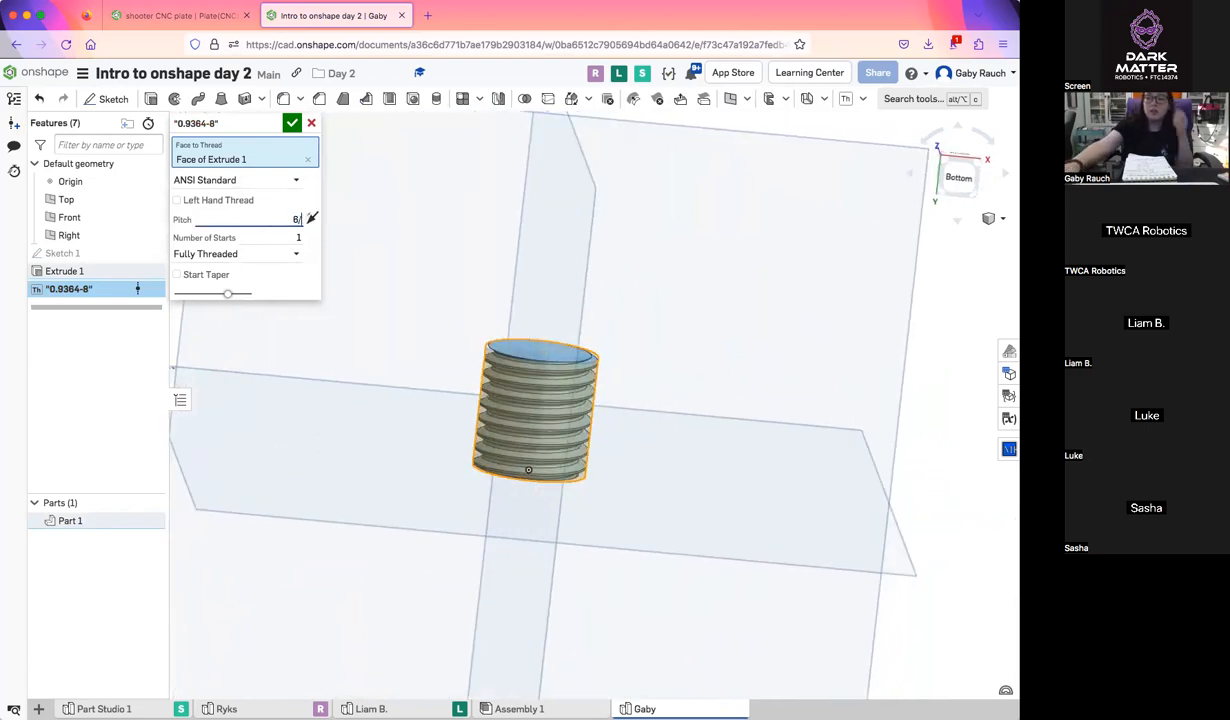
type("32")
key("Return")
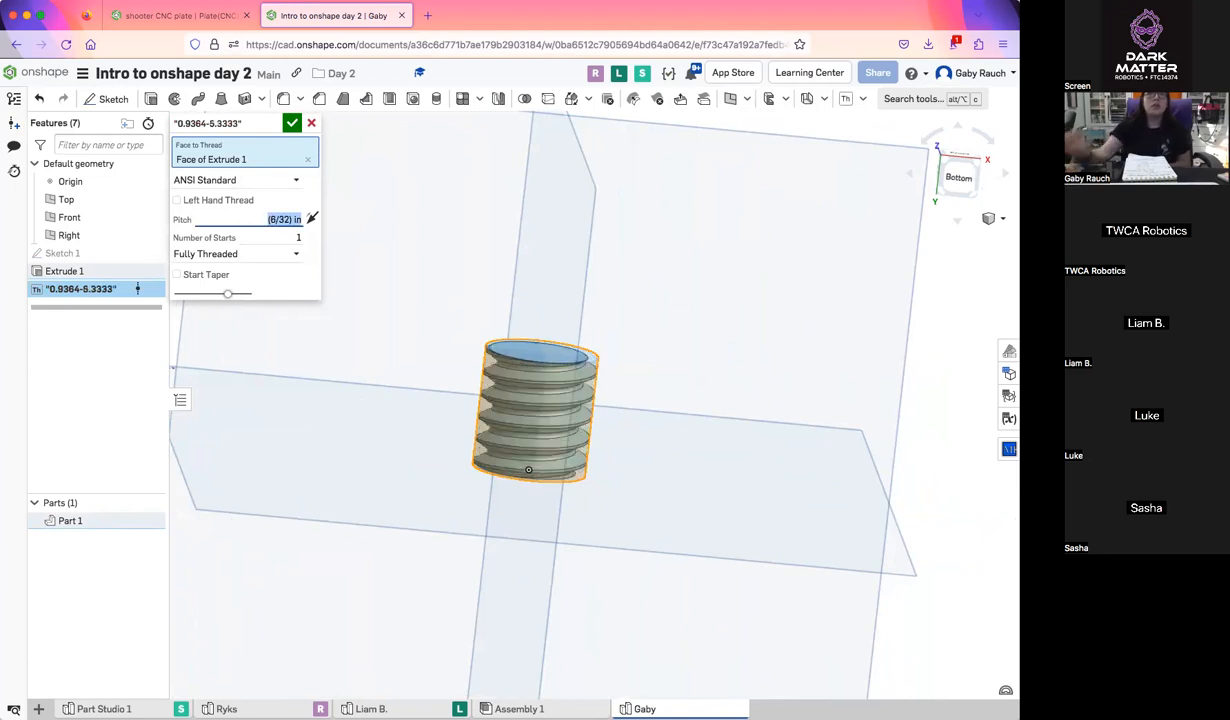
right_click_drag(500, 410, 520, 456)
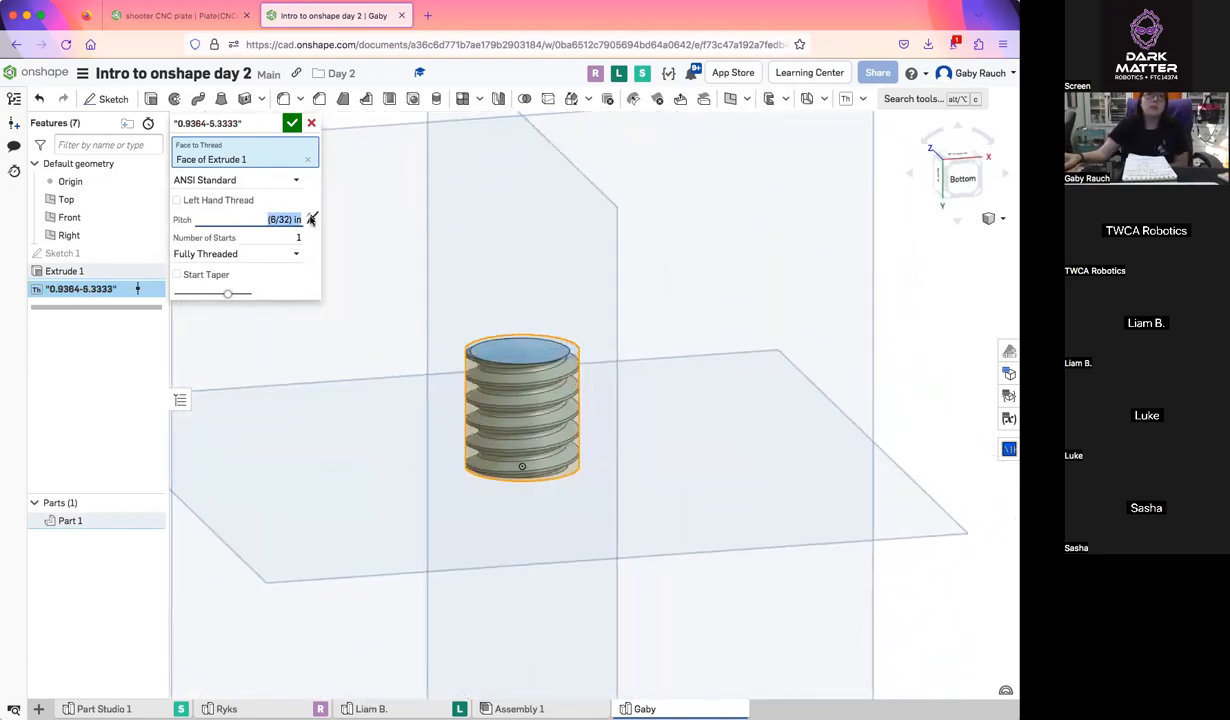
Try the # Turns and Distance thread extents with the ANSI Standard profile, and cancel the thread feature
left_click(265, 180)
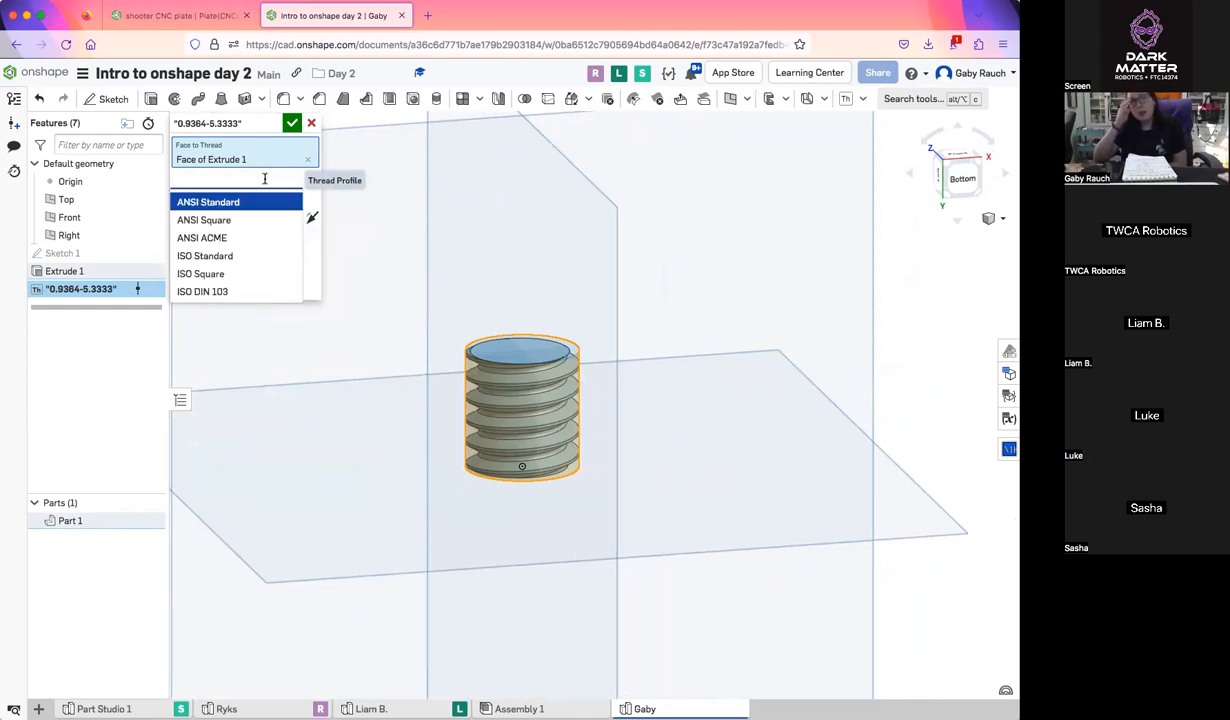
left_click(239, 203)
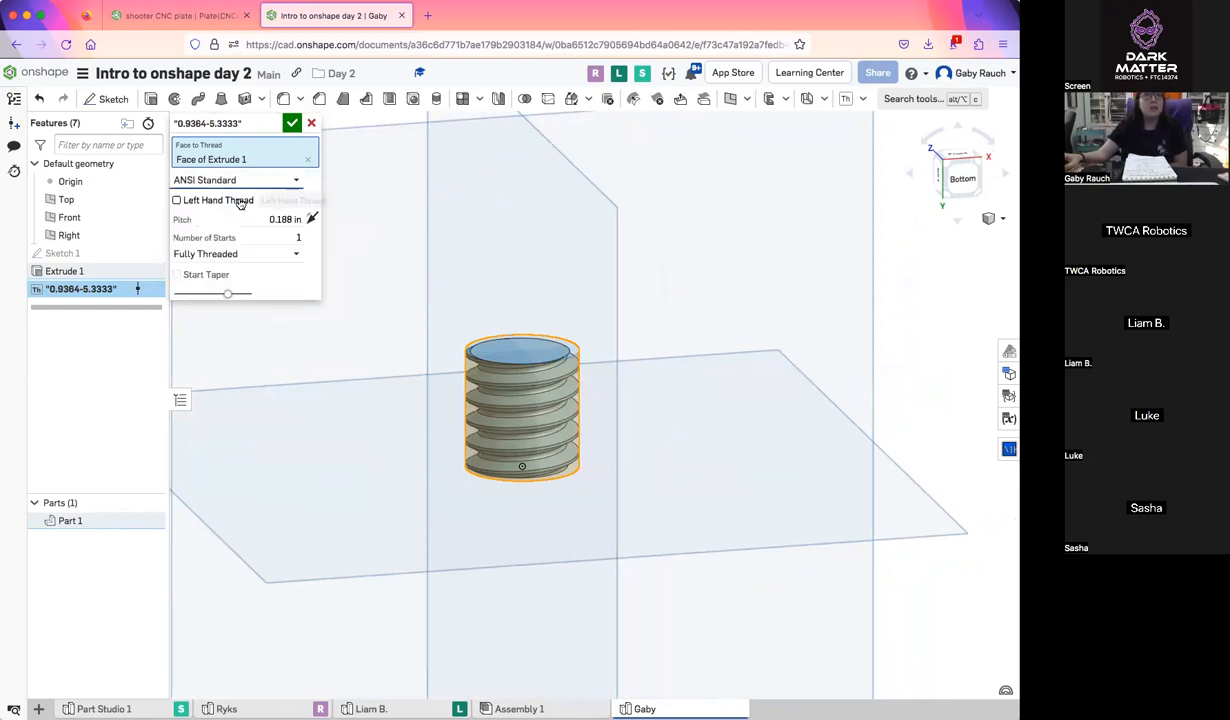
left_click(243, 255)
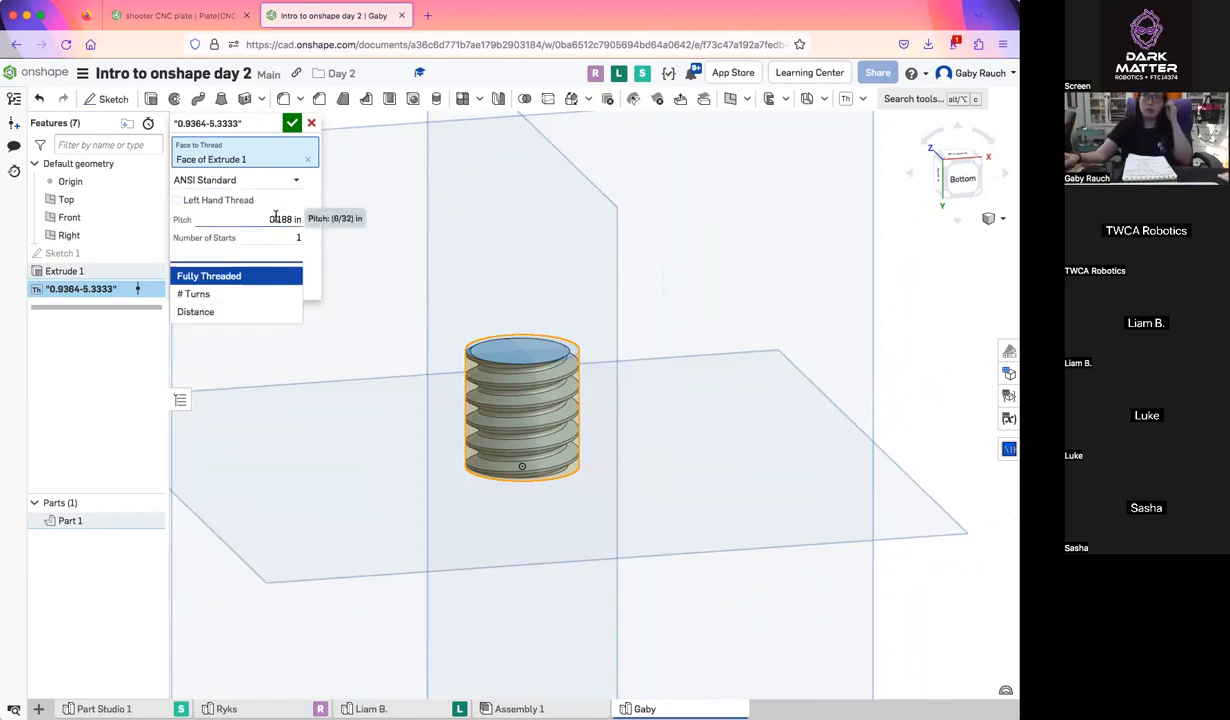
left_click(262, 294)
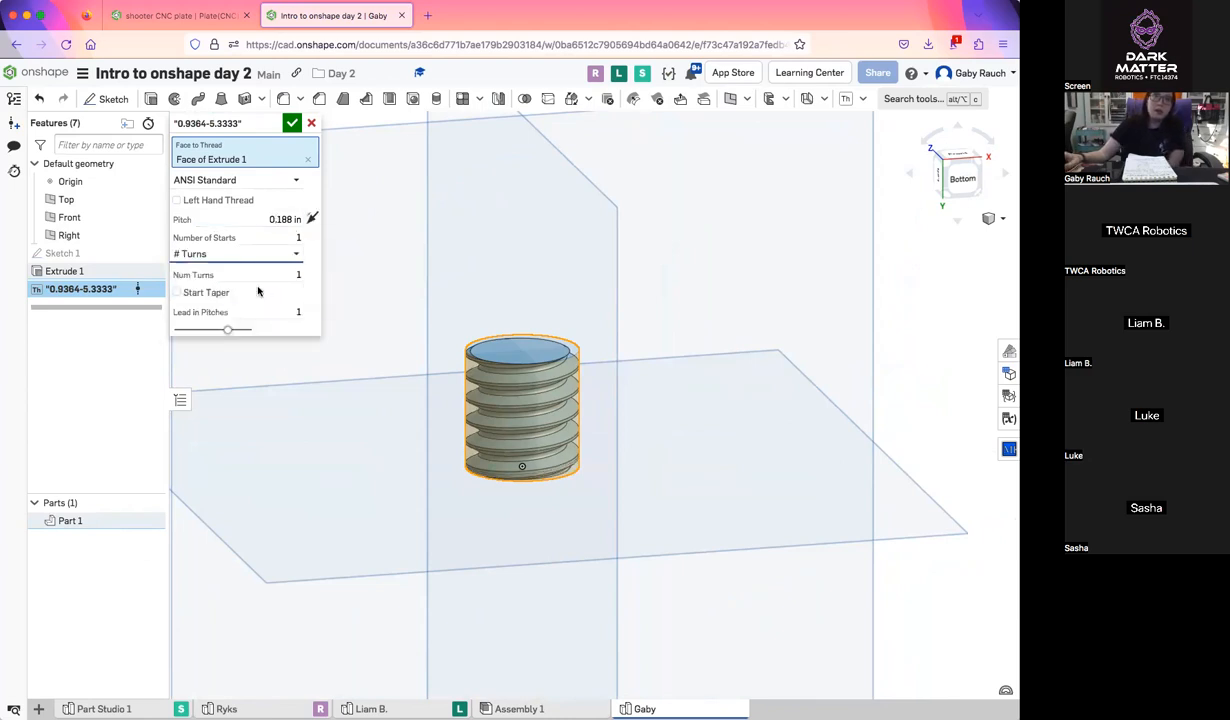
left_click(264, 255)
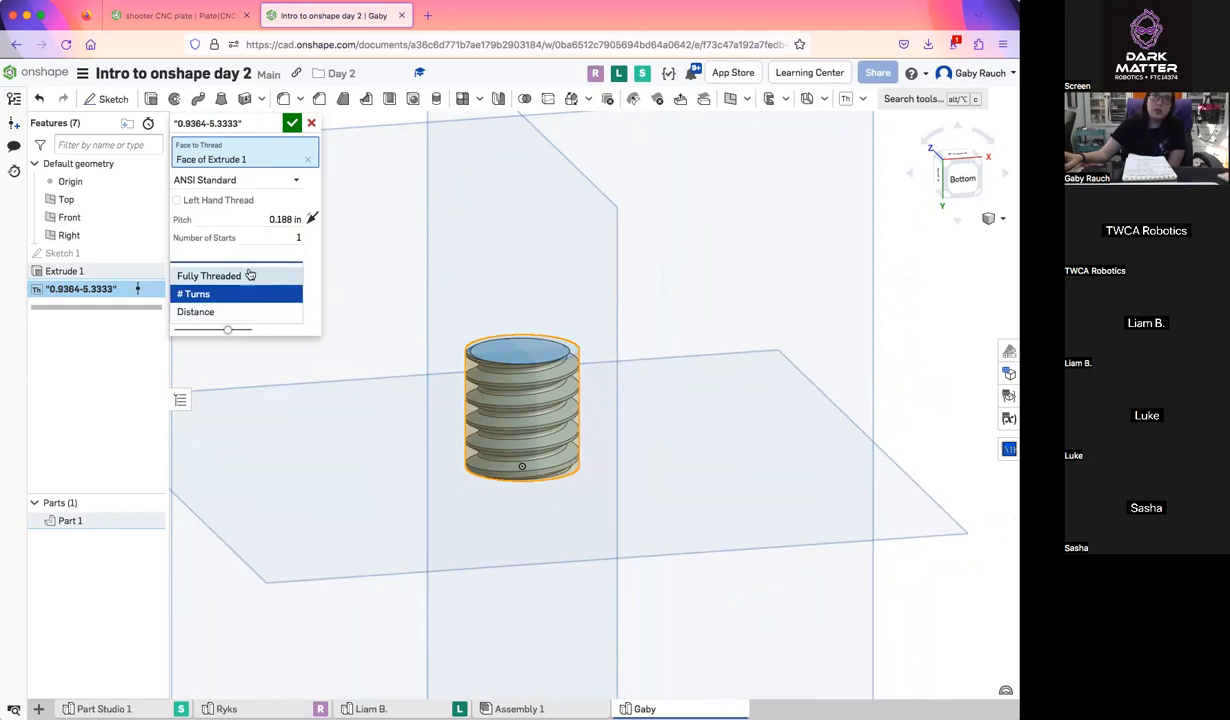
left_click(240, 310)
left_click(288, 275)
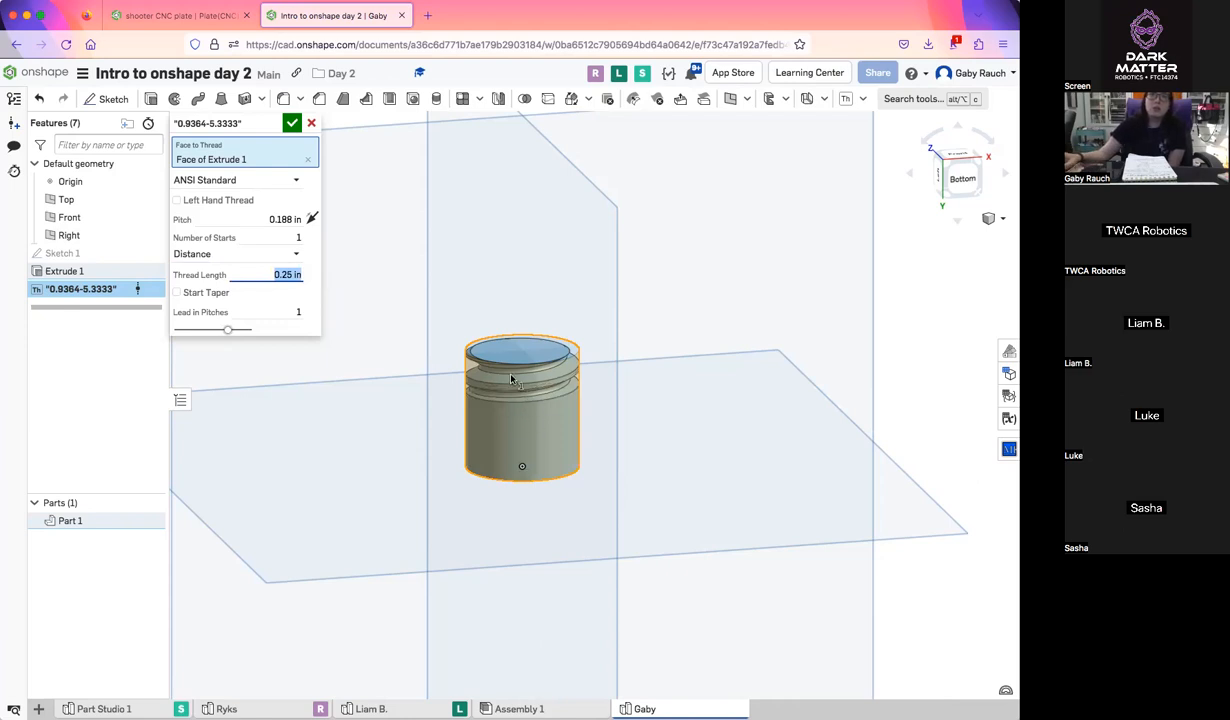
mouse_move(485, 501)
right_mouse_down()
mouse_move(487, 448)
mouse_move(486, 502)
mouse_move(484, 489)
right_mouse_up()
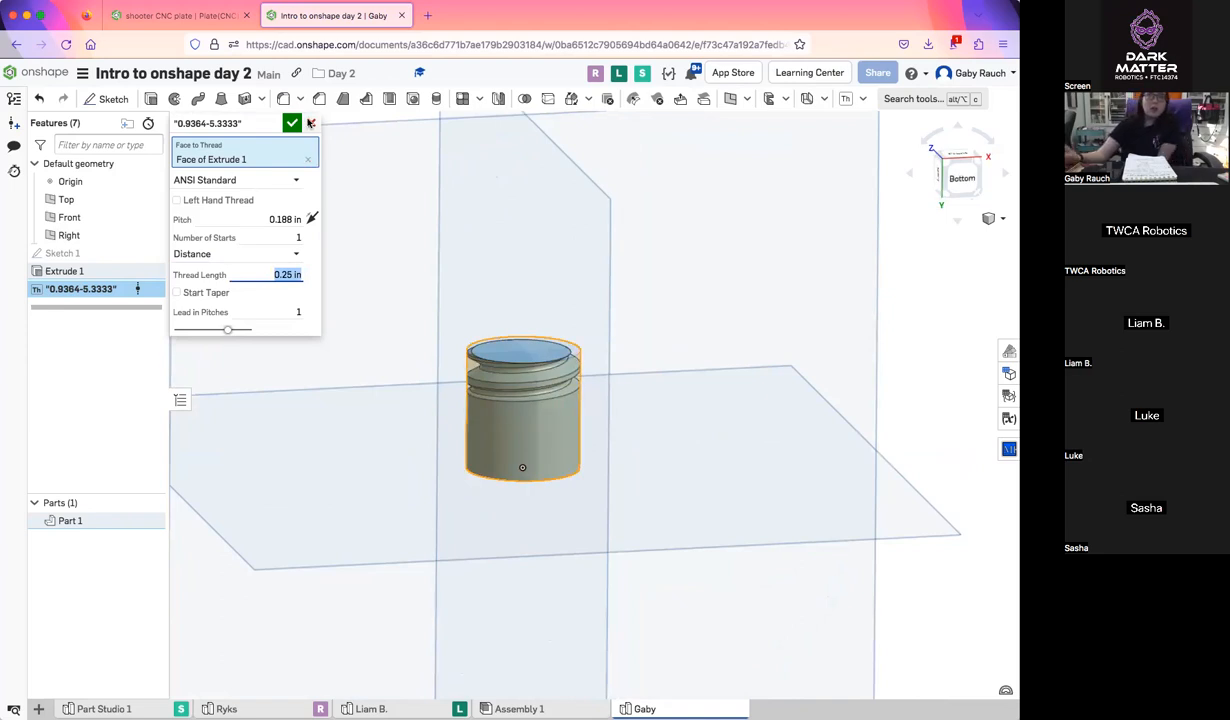
left_click(311, 122)
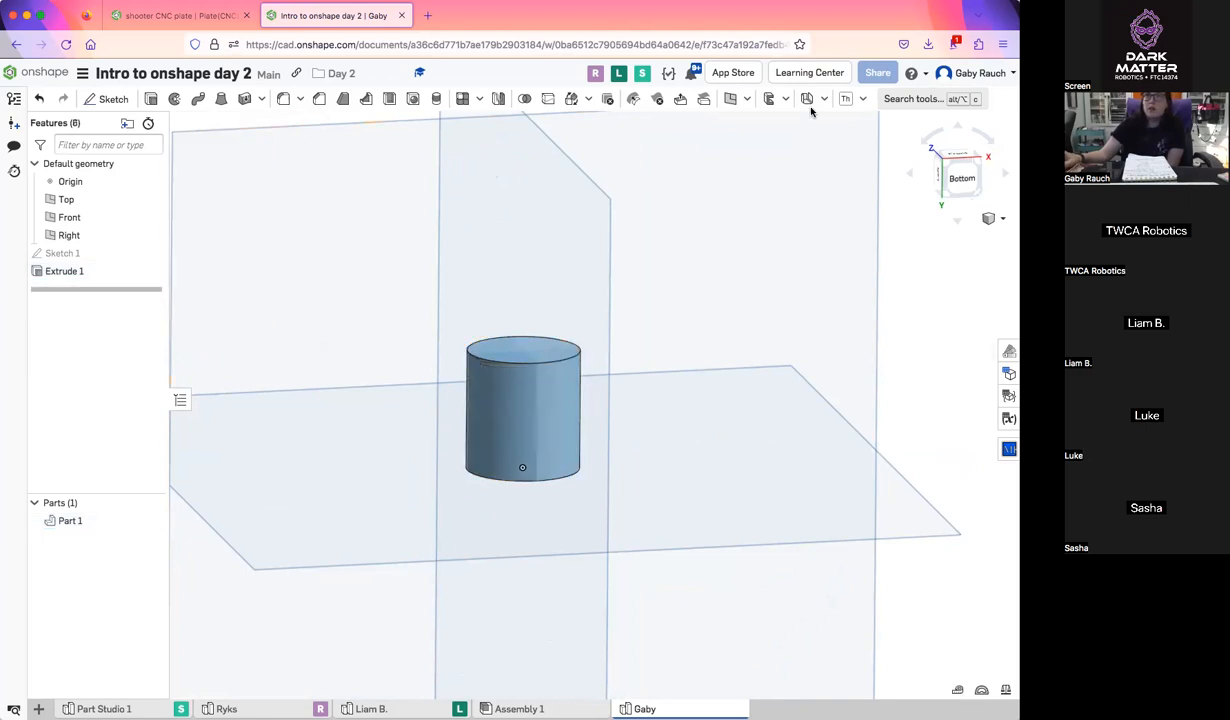
Add a Round Spacer feature with the Sketch 1 circle as its origin, hiding the extruded cylinder and showing the sketch
left_click(862, 99)
scroll(920, 455, "down", 3)
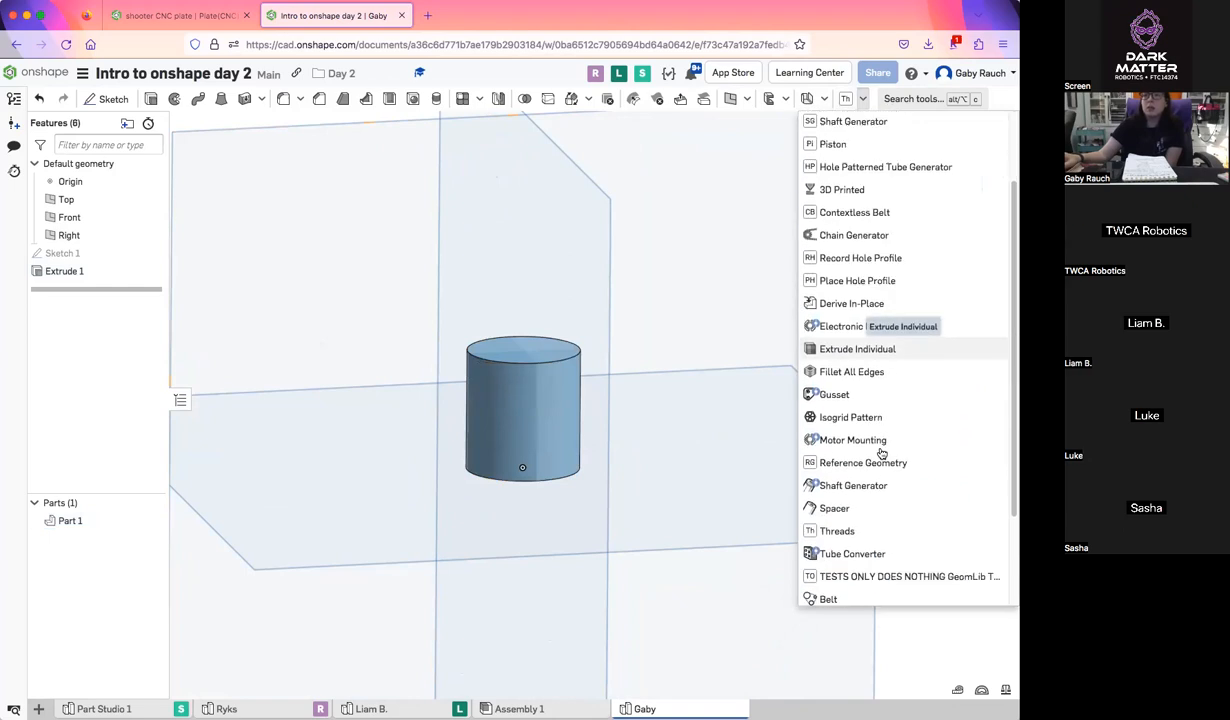
scroll(881, 450, "down", 2)
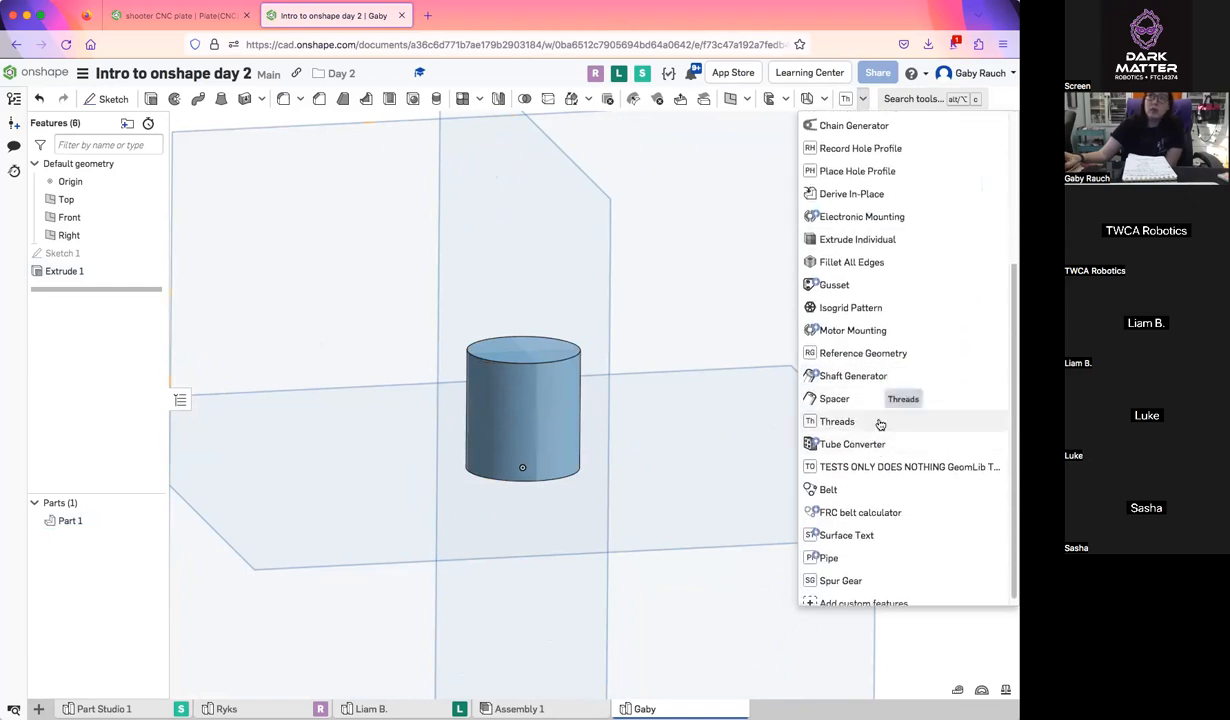
left_click(880, 404)
right_click_drag(645, 456, 645, 365)
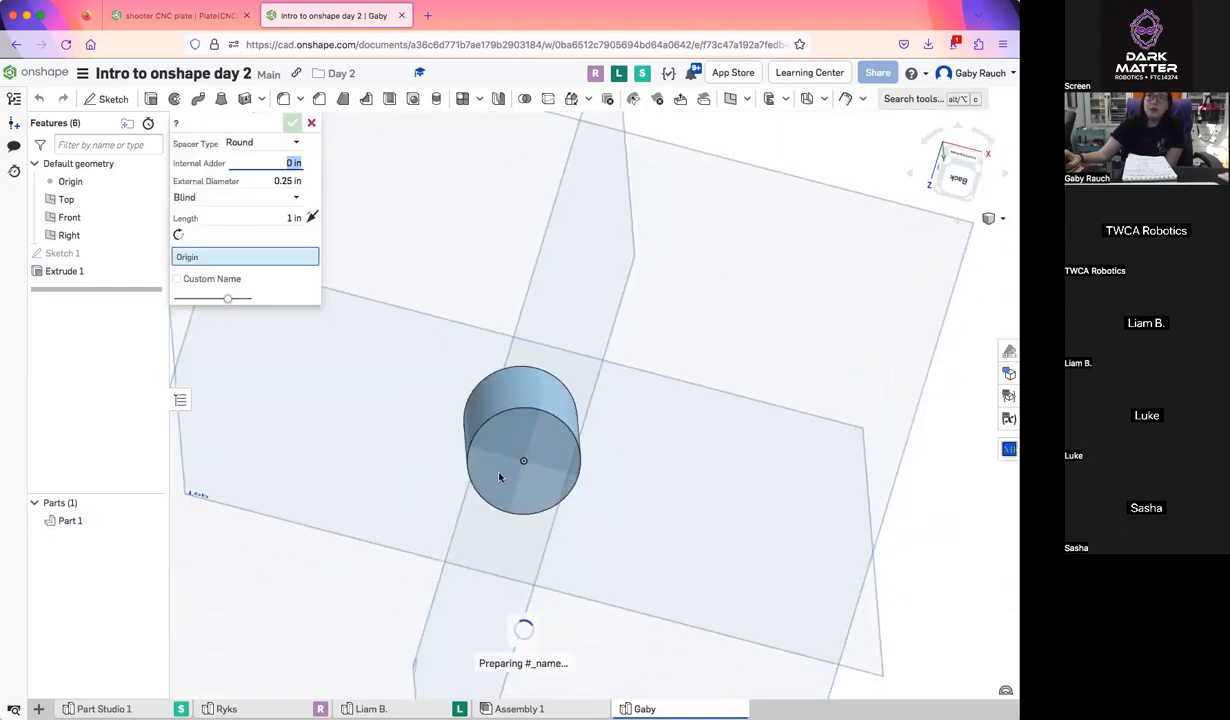
right_click_drag(648, 443, 648, 448)
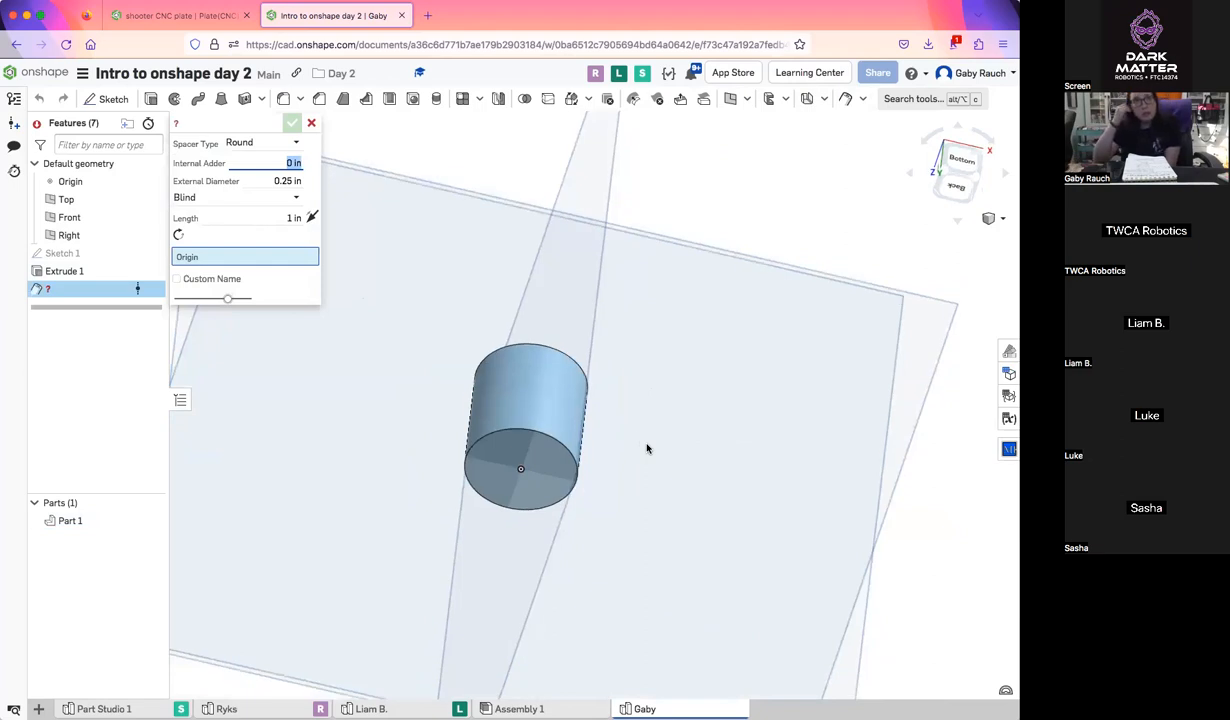
left_click(139, 520)
left_click(139, 253)
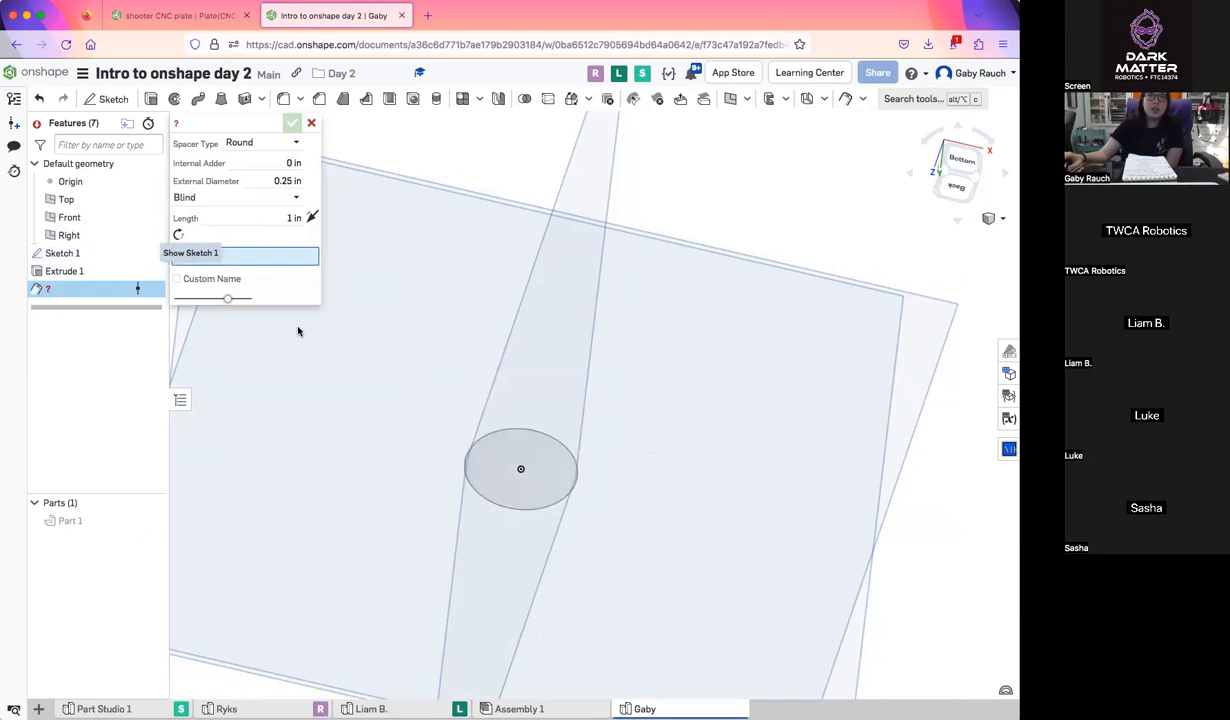
left_click(575, 463)
mouse_move(579, 483)
right_mouse_down()
mouse_move(607, 549)
mouse_move(623, 446)
mouse_move(615, 460)
mouse_move(607, 409)
mouse_move(601, 505)
mouse_move(601, 406)
right_mouse_up()
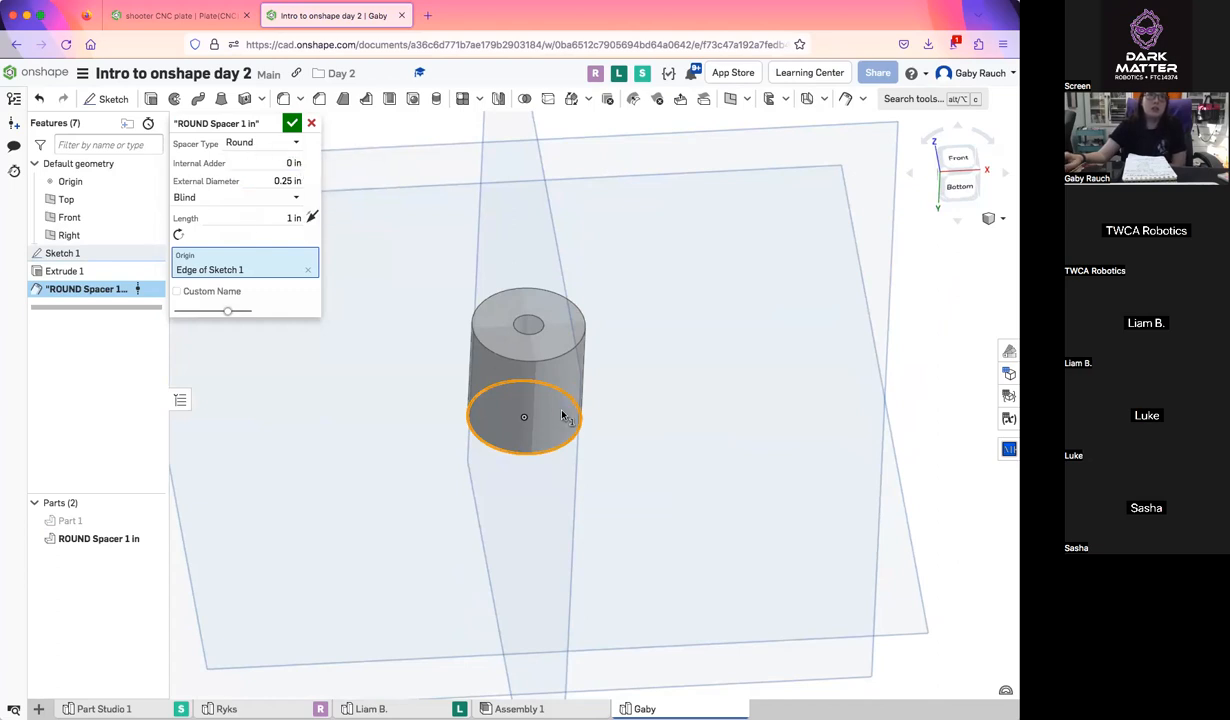
right_click_drag(557, 454, 535, 383)
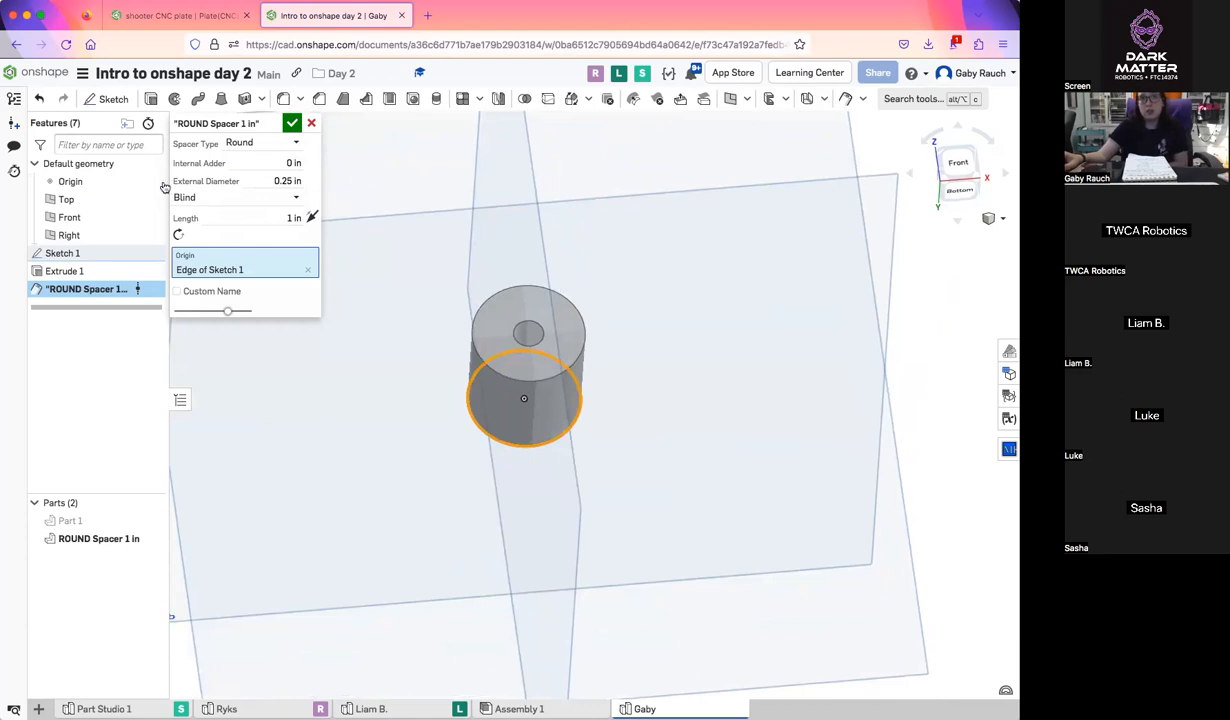
Set the spacer's External Diameter to 0.125 in
left_click(268, 185)
key("BackSpace")
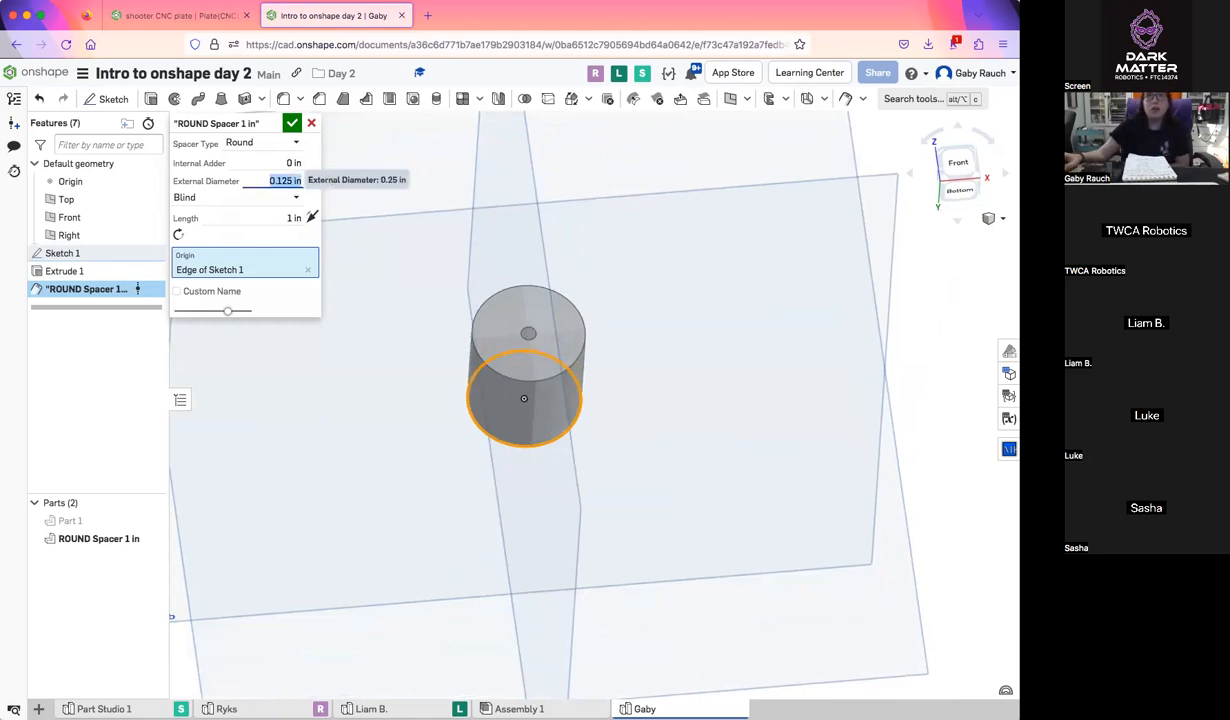
scroll(545, 320, "up", 5)
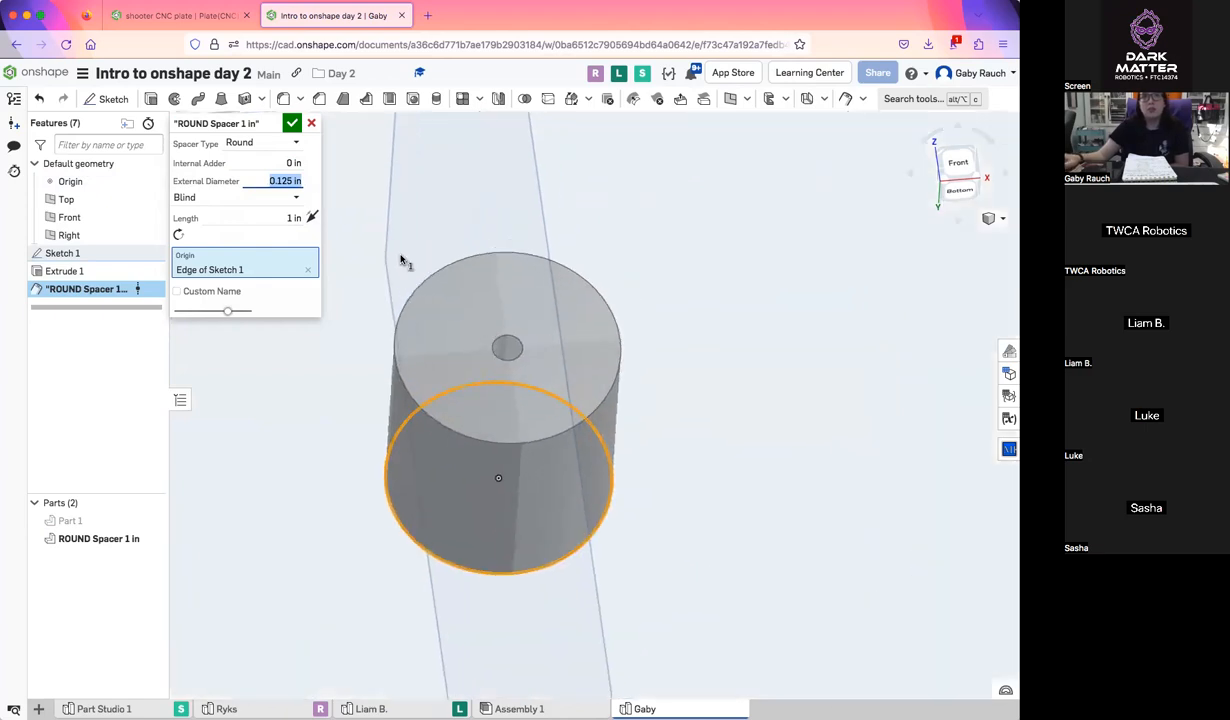
right_click_drag(549, 355, 550, 371)
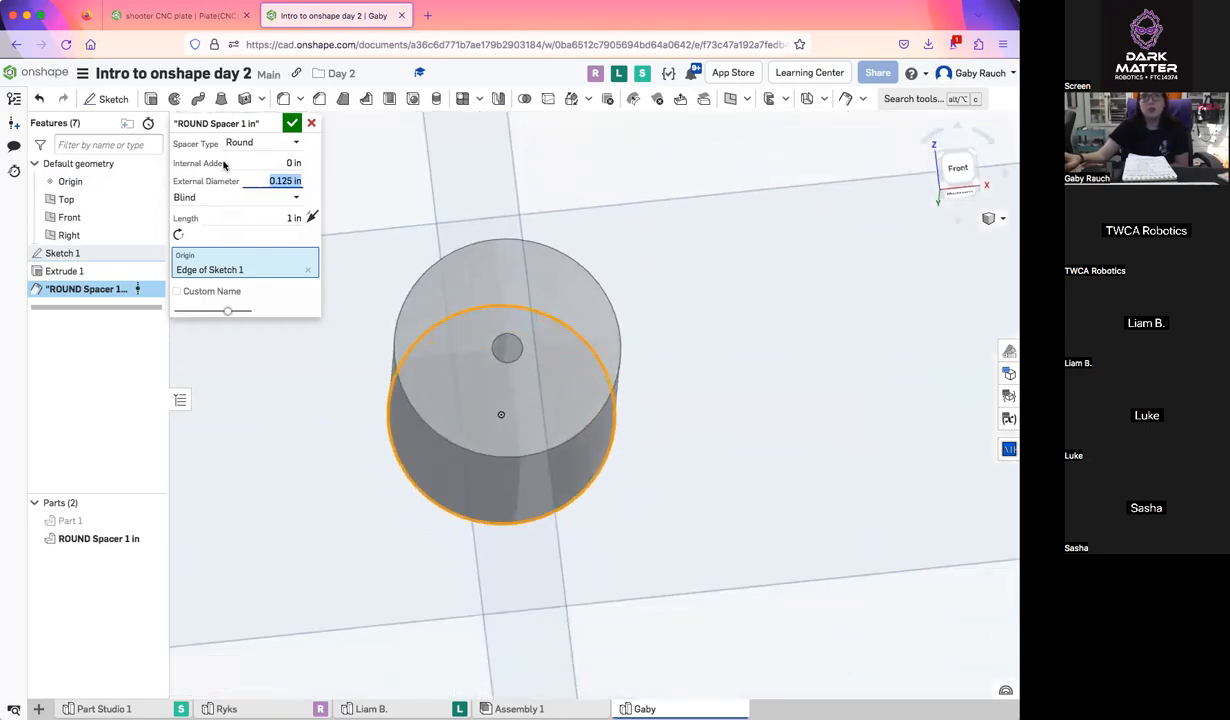
Set the spacer's External Diameter to 0.5 in
type("0.5")
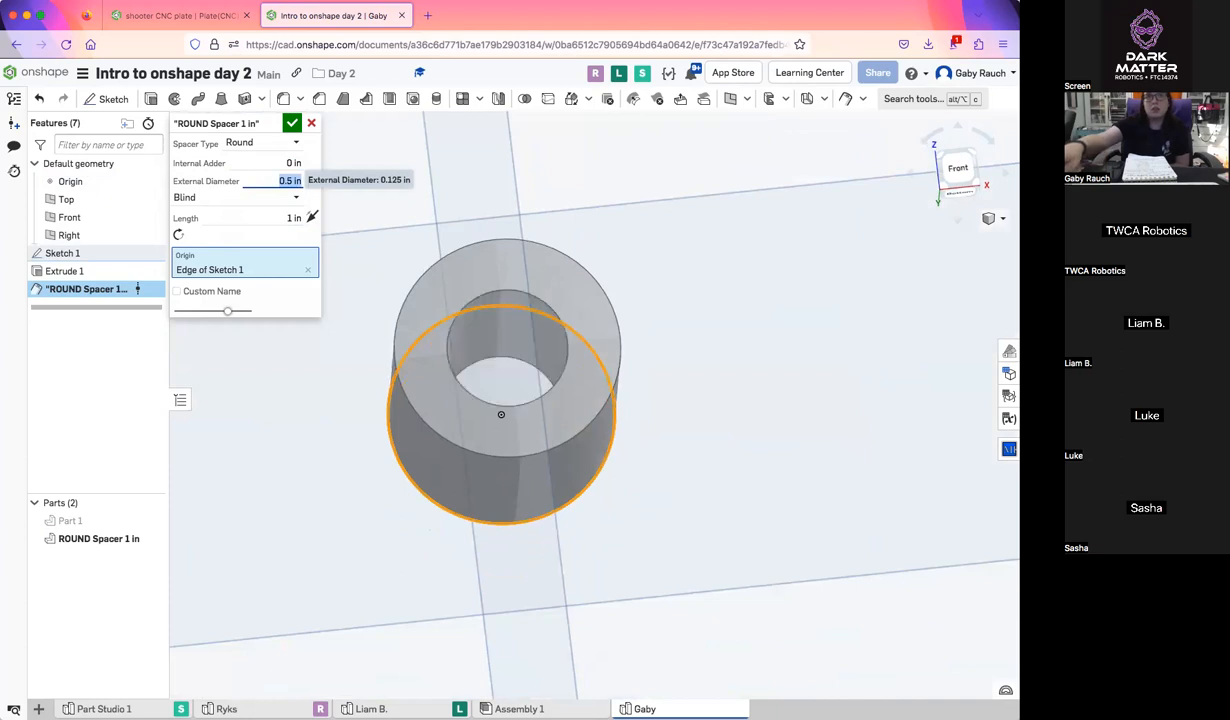
right_click_drag(330, 261, 481, 374)
right_click_drag(532, 425, 520, 300)
Set the spacer's length to 2 in and accept the feature
left_click(287, 217)
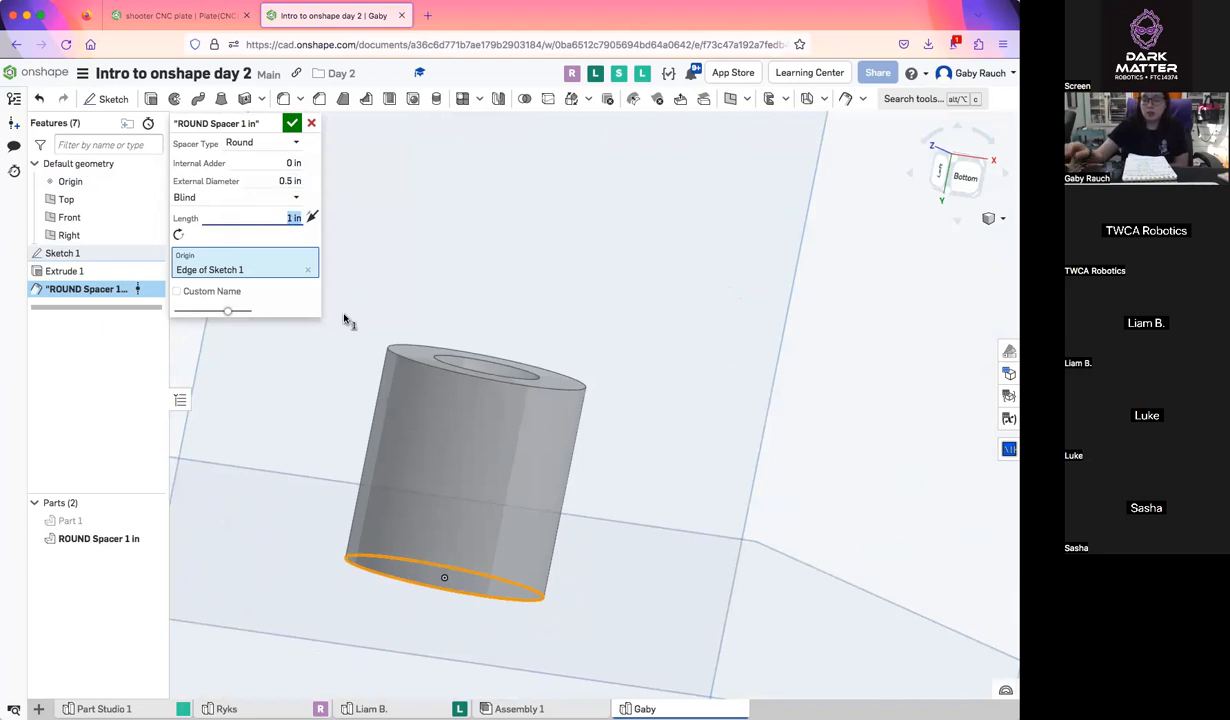
key("Return")
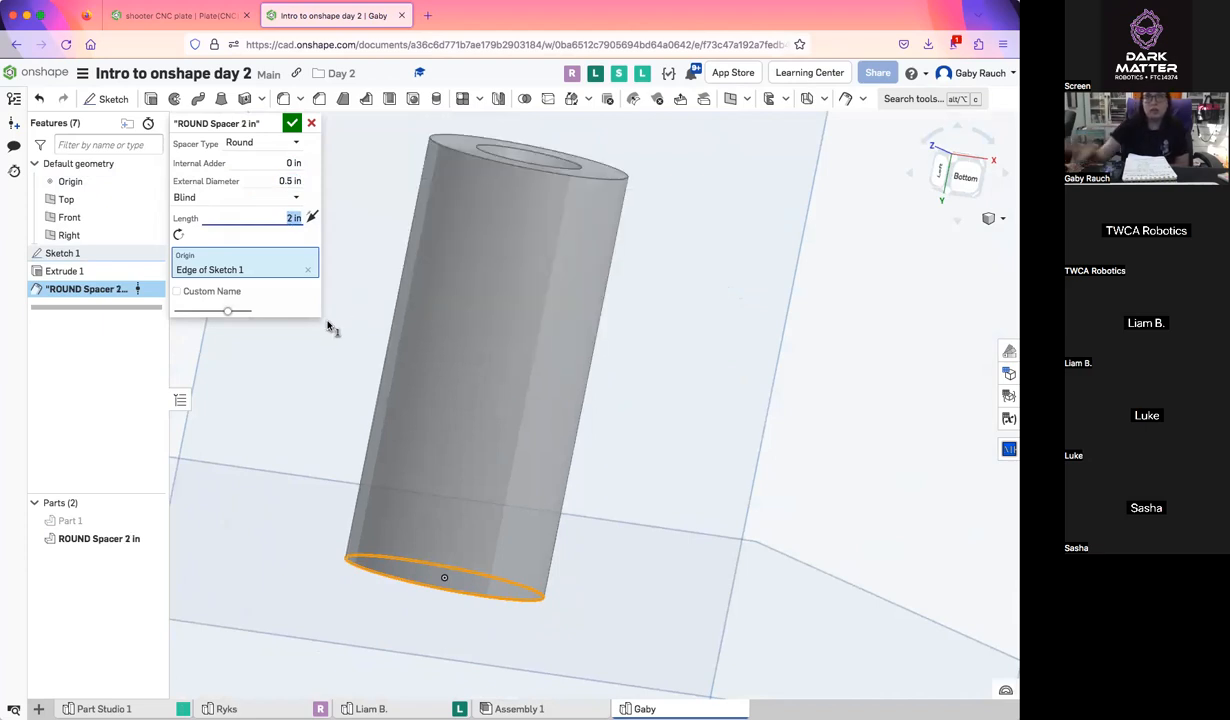
left_click(291, 124)
scroll(612, 590, "down", 3)
right_click_drag(612, 596, 700, 420)
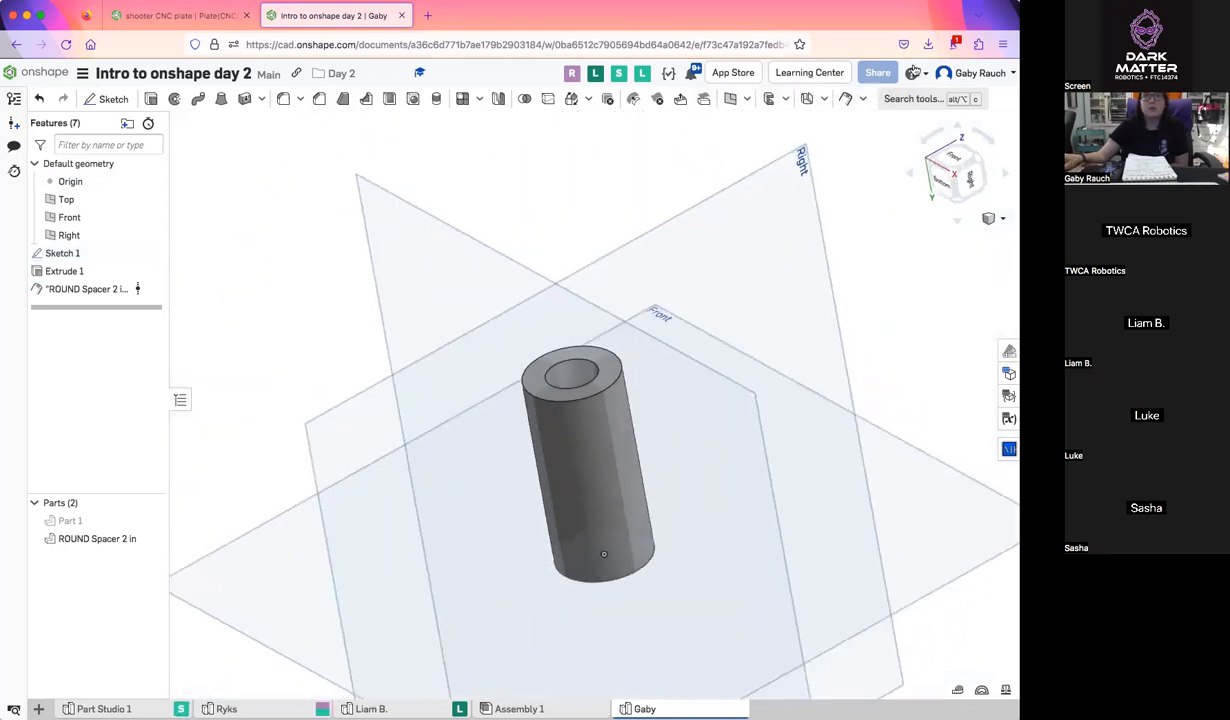
left_click(861, 100)
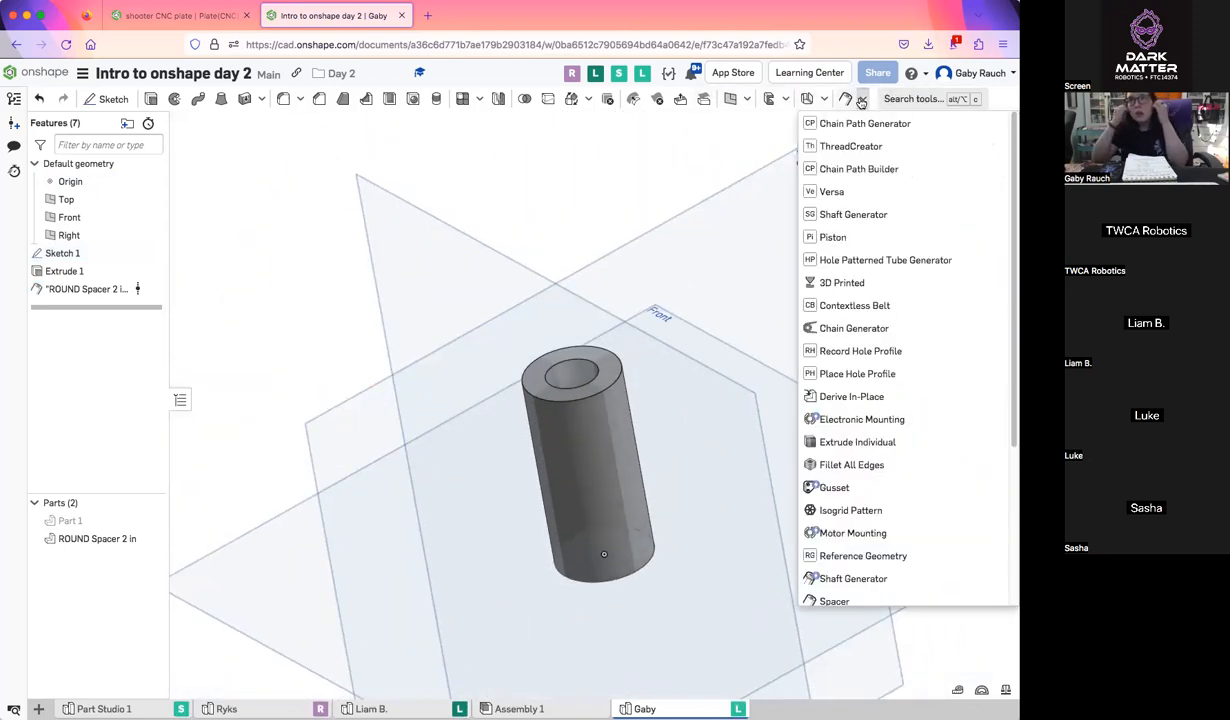
scroll(880, 325, "down", 3)
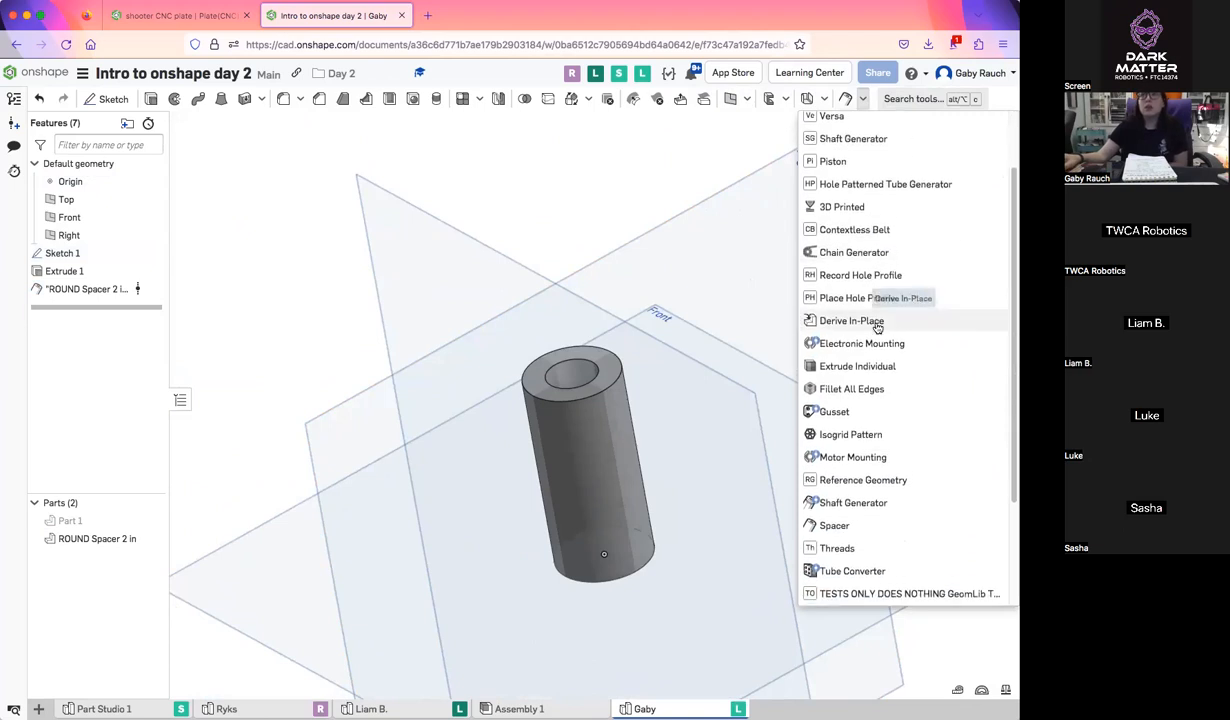
scroll(877, 328, "down", 2)
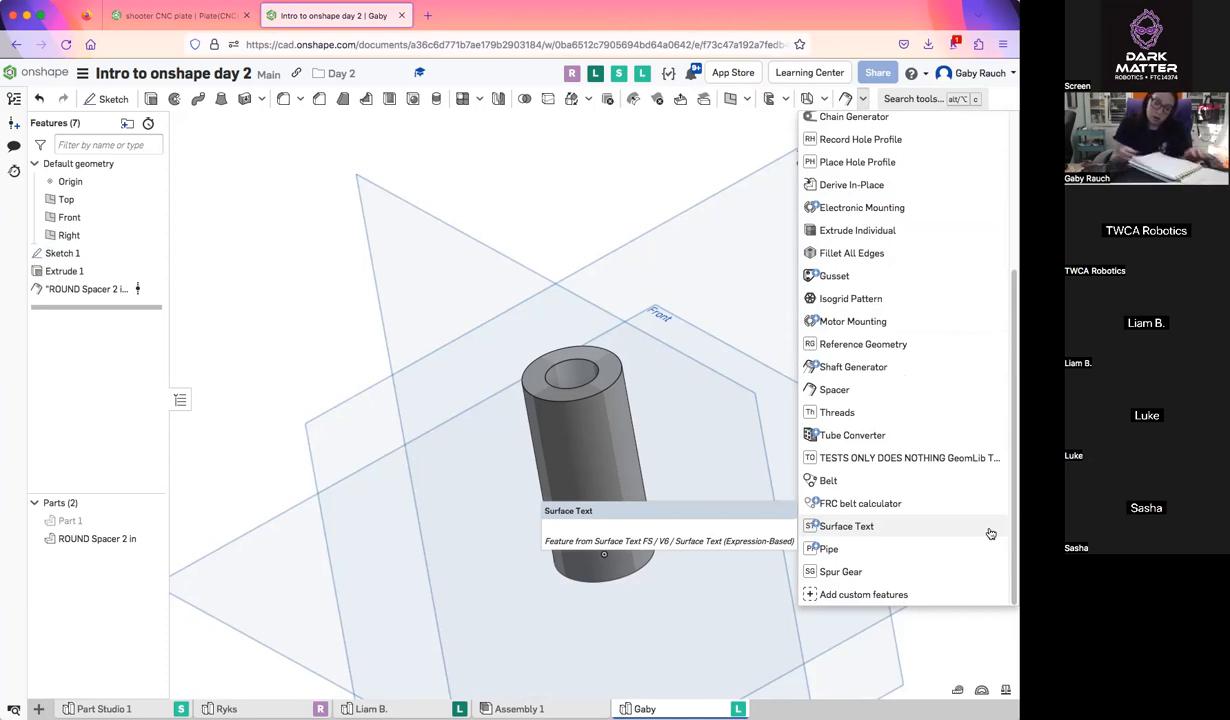
scroll(788, 286, "up", 2)
scroll(788, 287, "down", 3)
scroll(860, 241, "up", 4)
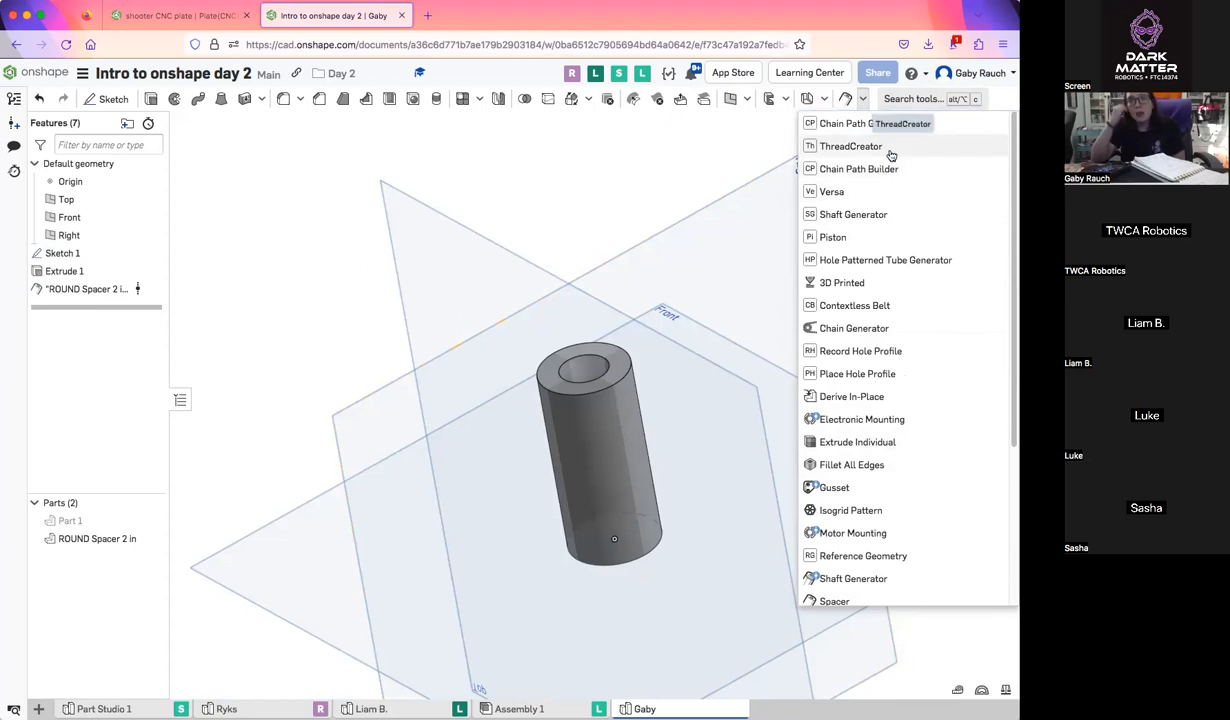
left_click(858, 169)
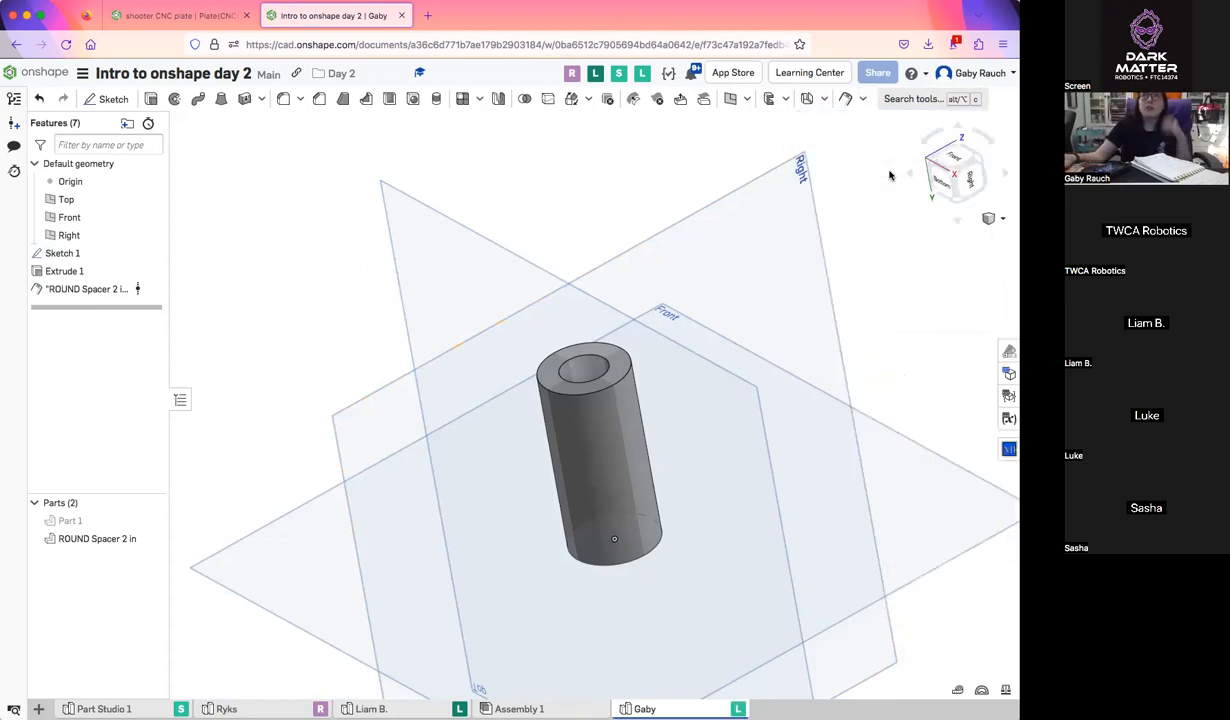
scroll(626, 388, "down", 2)
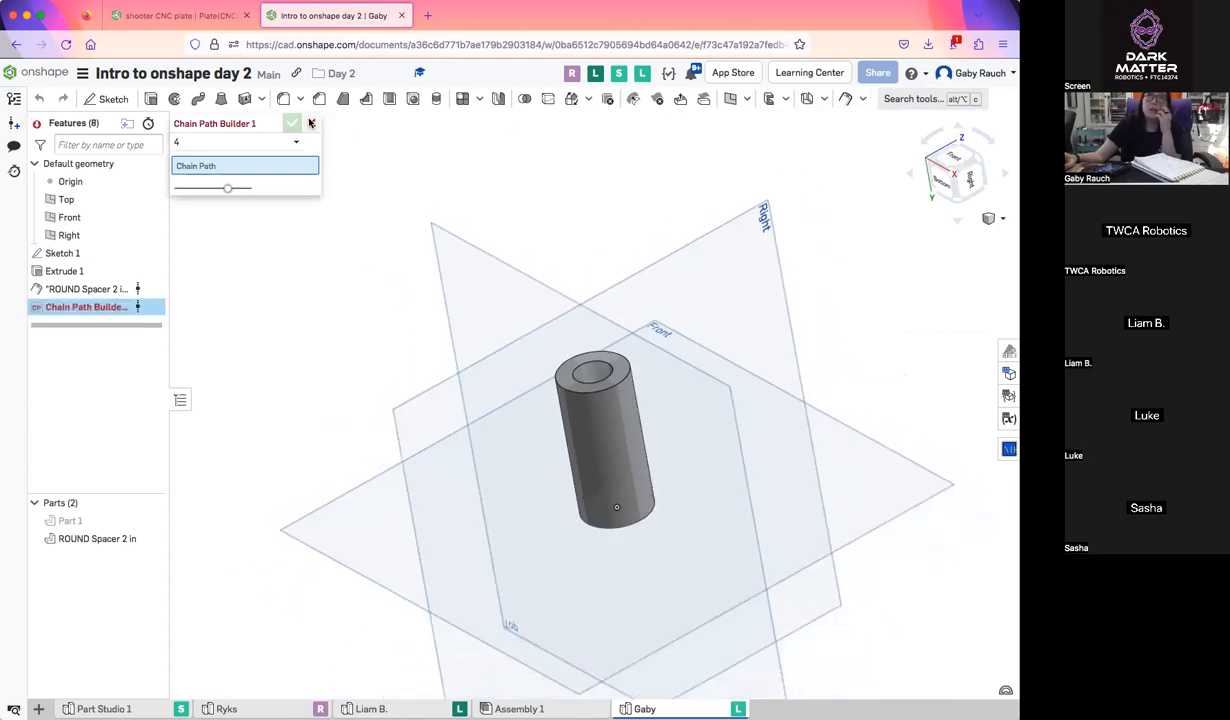
left_click(310, 122)
left_click(846, 98)
left_click(862, 98)
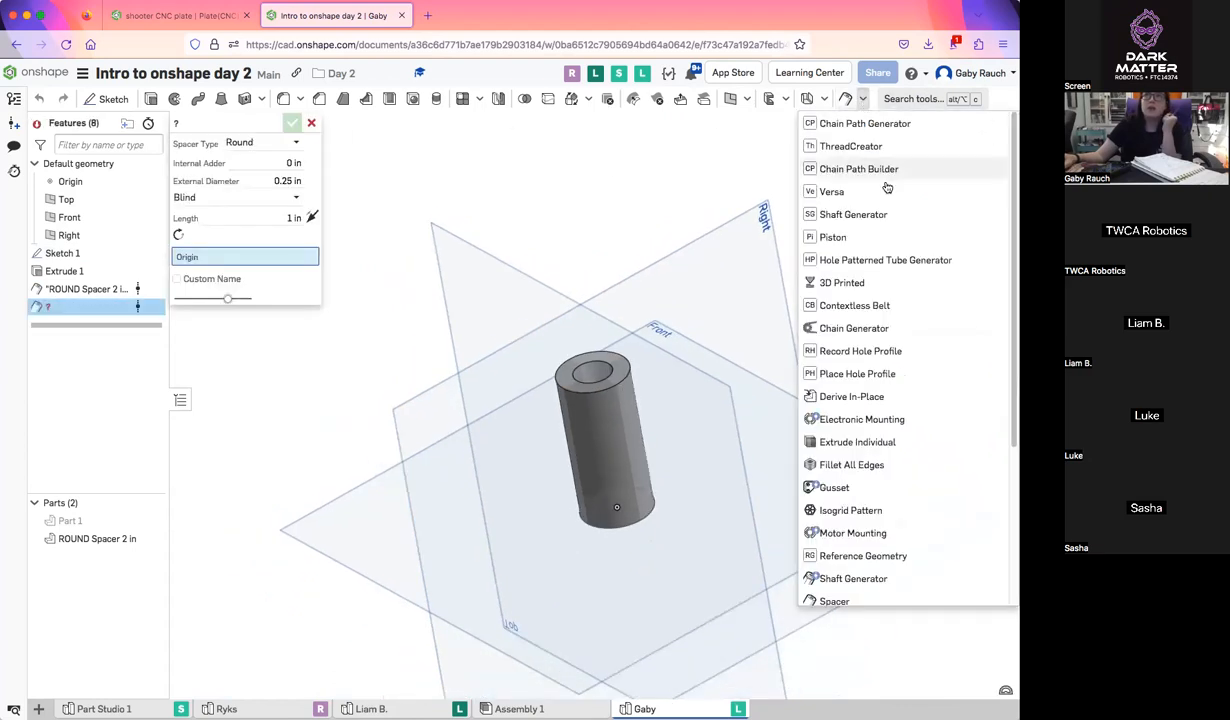
left_click(311, 123)
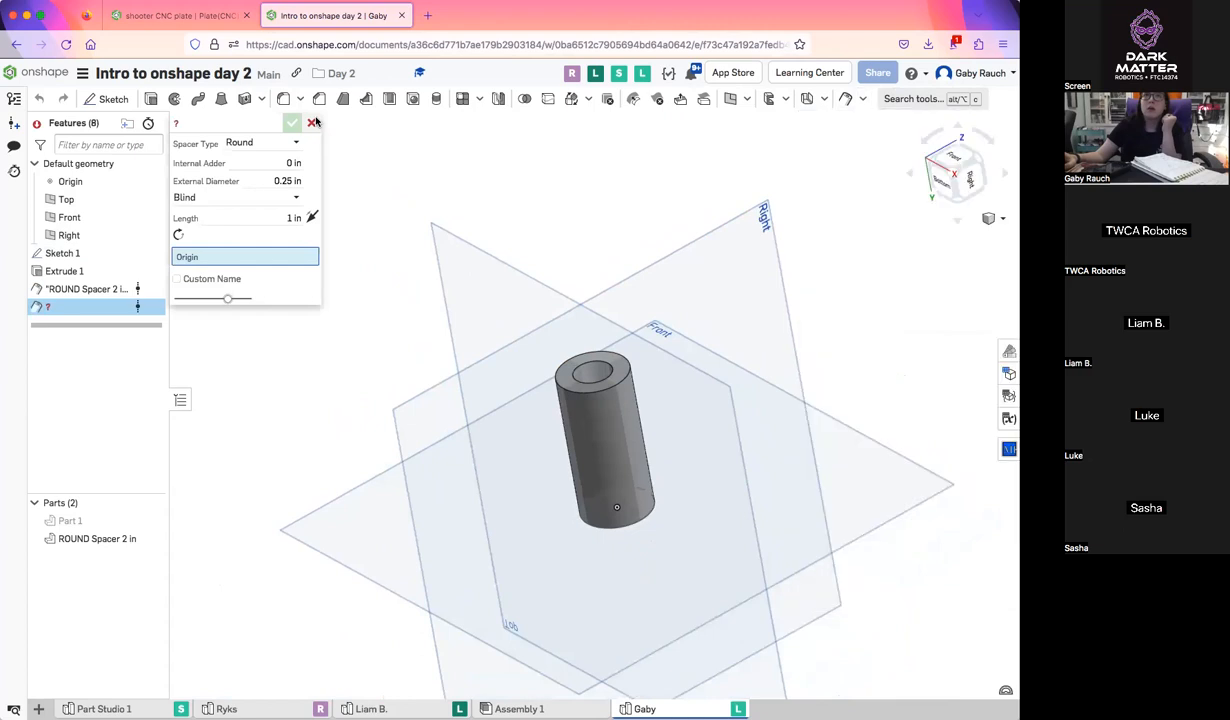
Add a Simplified Chain Generator feature with a Center to Center Distance of 7 in
left_click(866, 102)
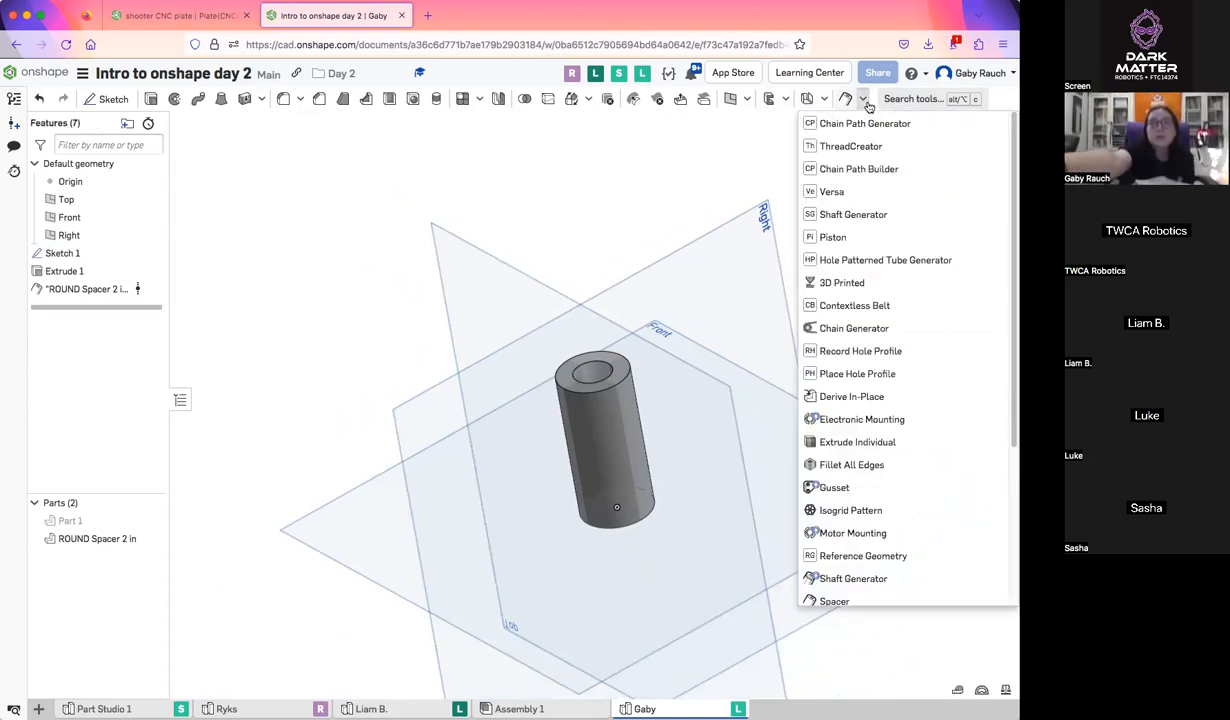
scroll(880, 325, "down", 4)
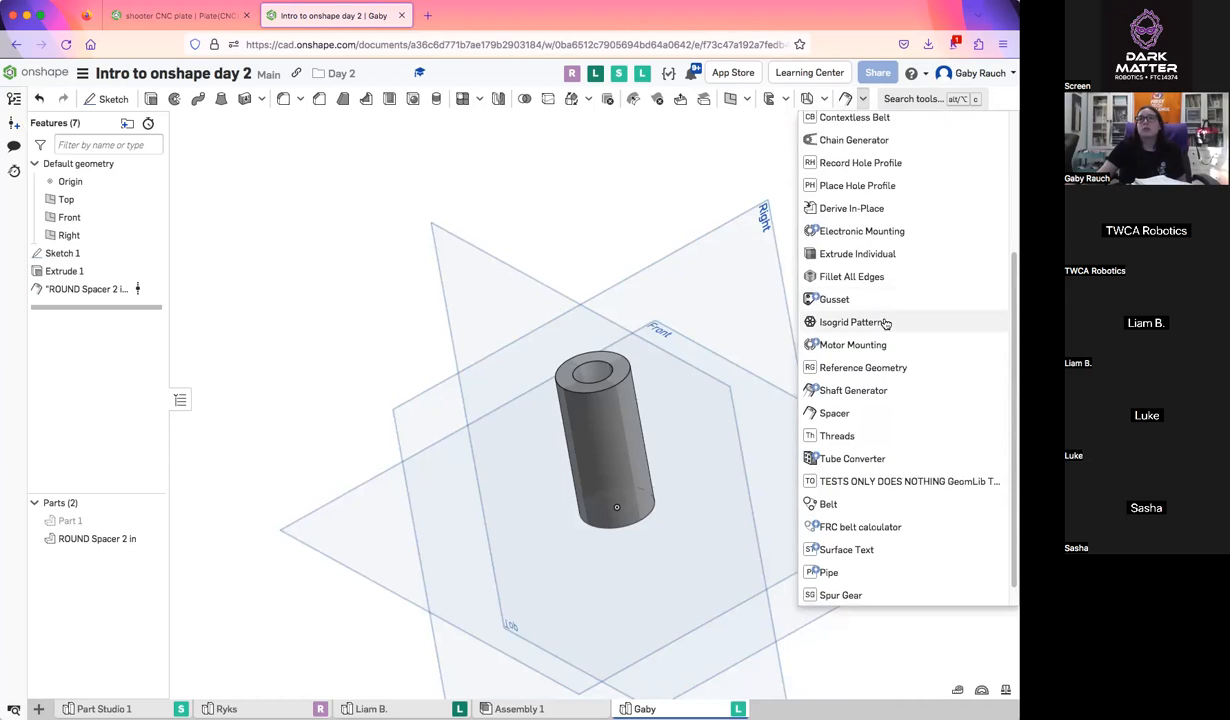
scroll(885, 323, "down", 1)
left_click(880, 127)
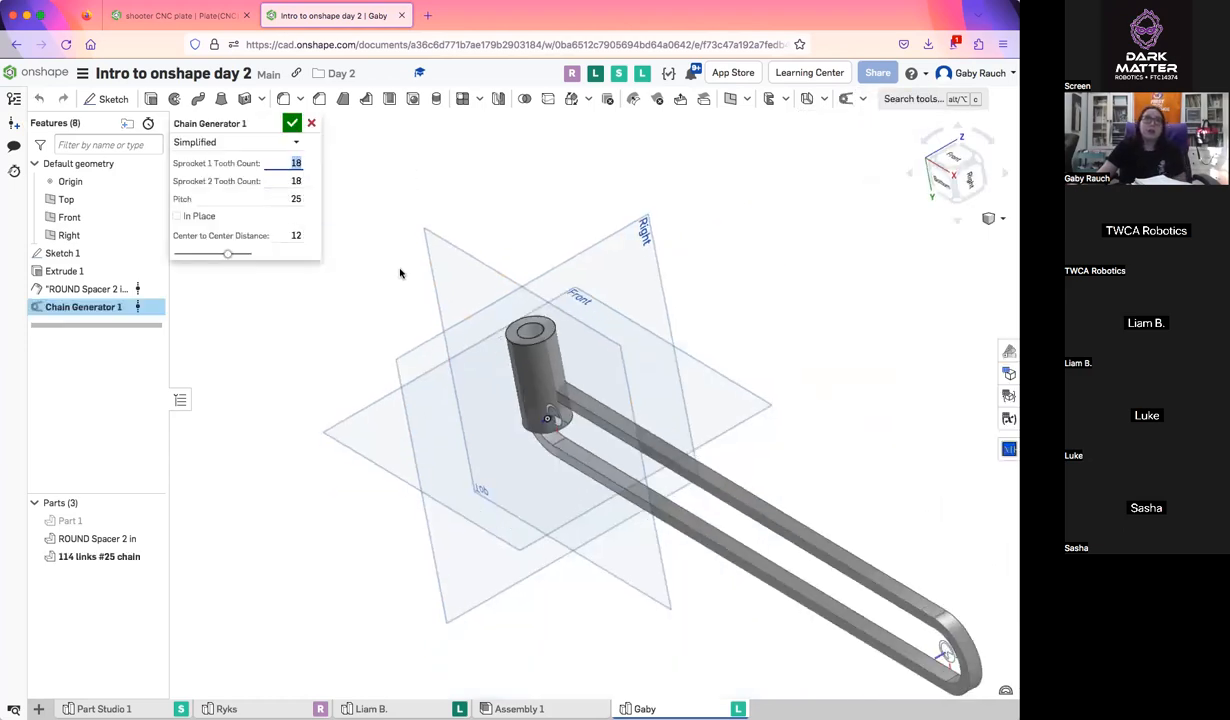
right_click_drag(585, 261, 626, 231)
middle_click_drag(626, 231, 262, 373)
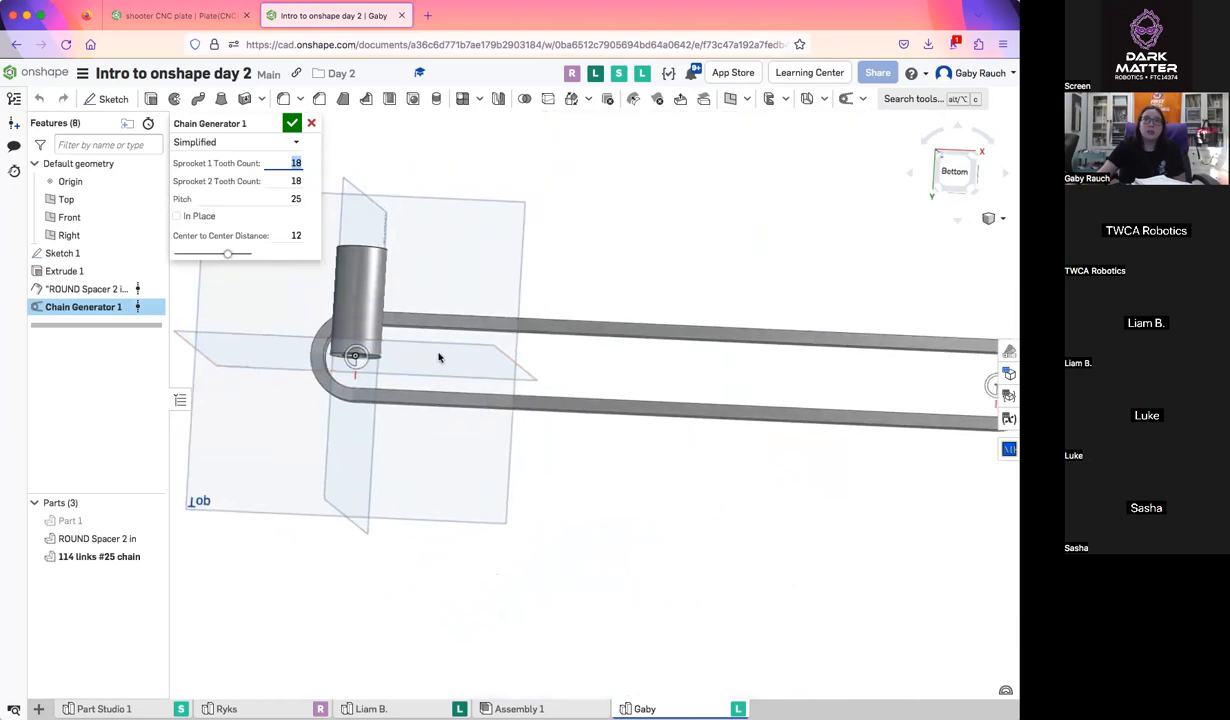
scroll(438, 357, "down", 3)
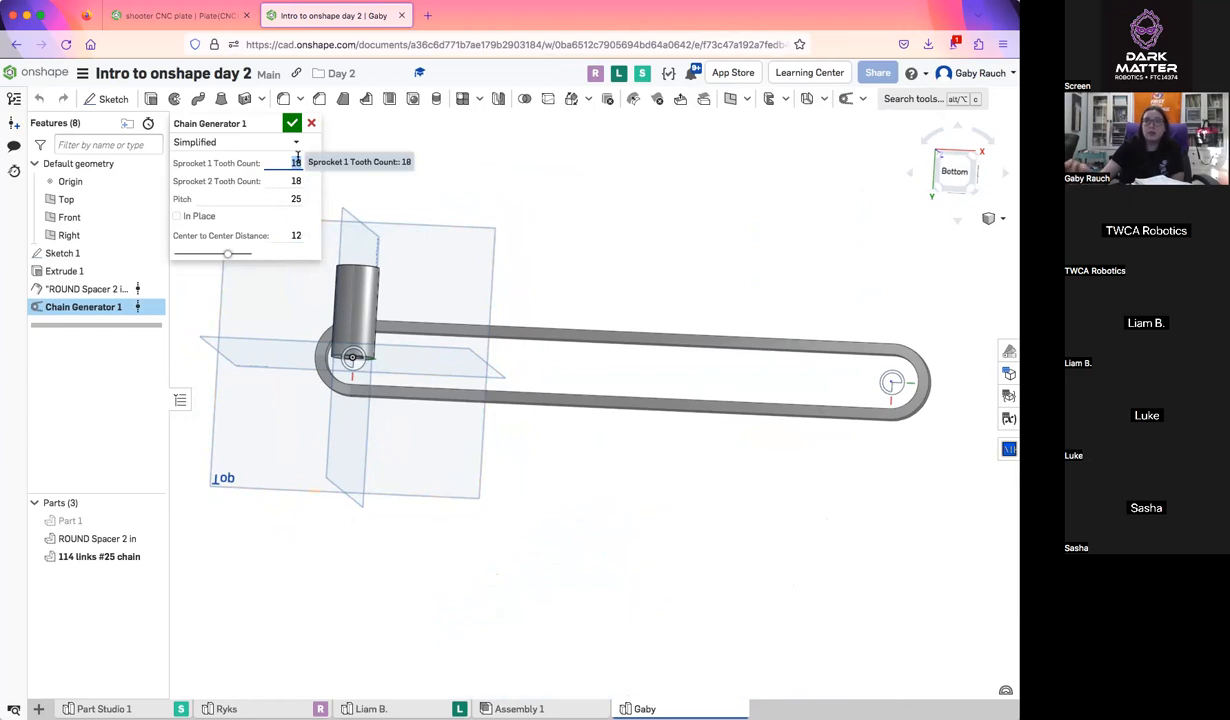
left_click(287, 235)
type("7")
key("Return")
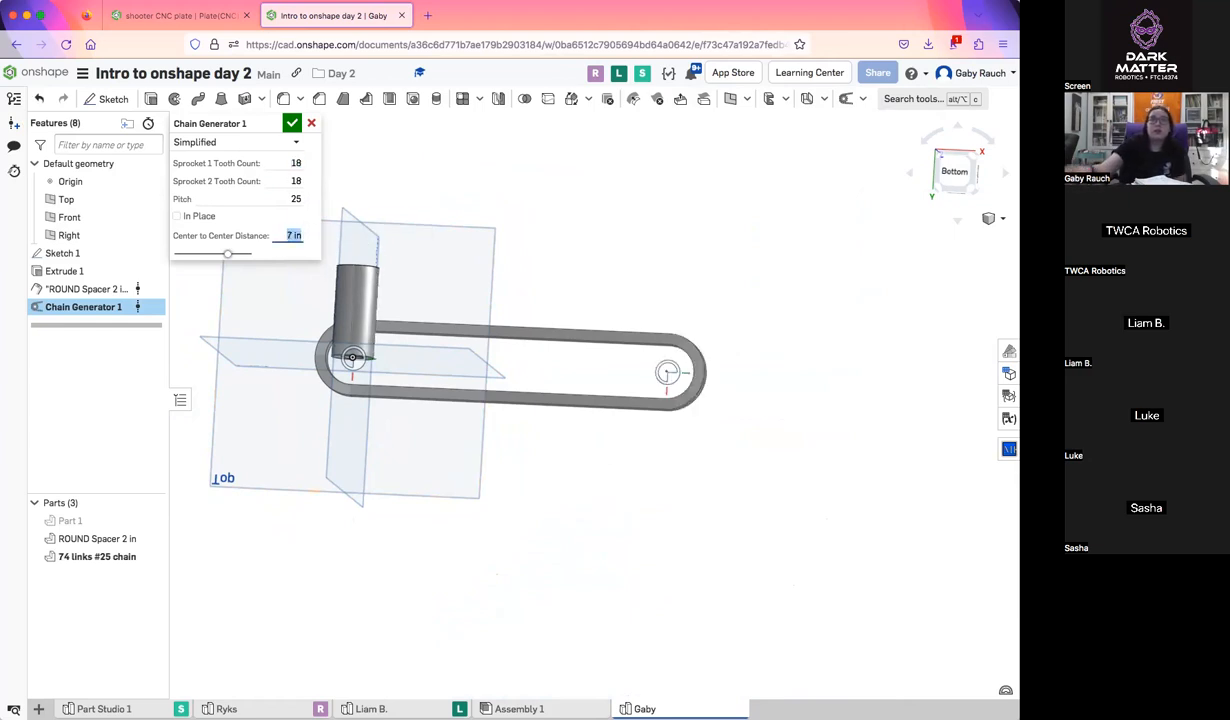
Set the chain's Sprocket 1 Tooth Count to 15 and Sprocket 2 Tooth Count to 35
left_click(288, 163)
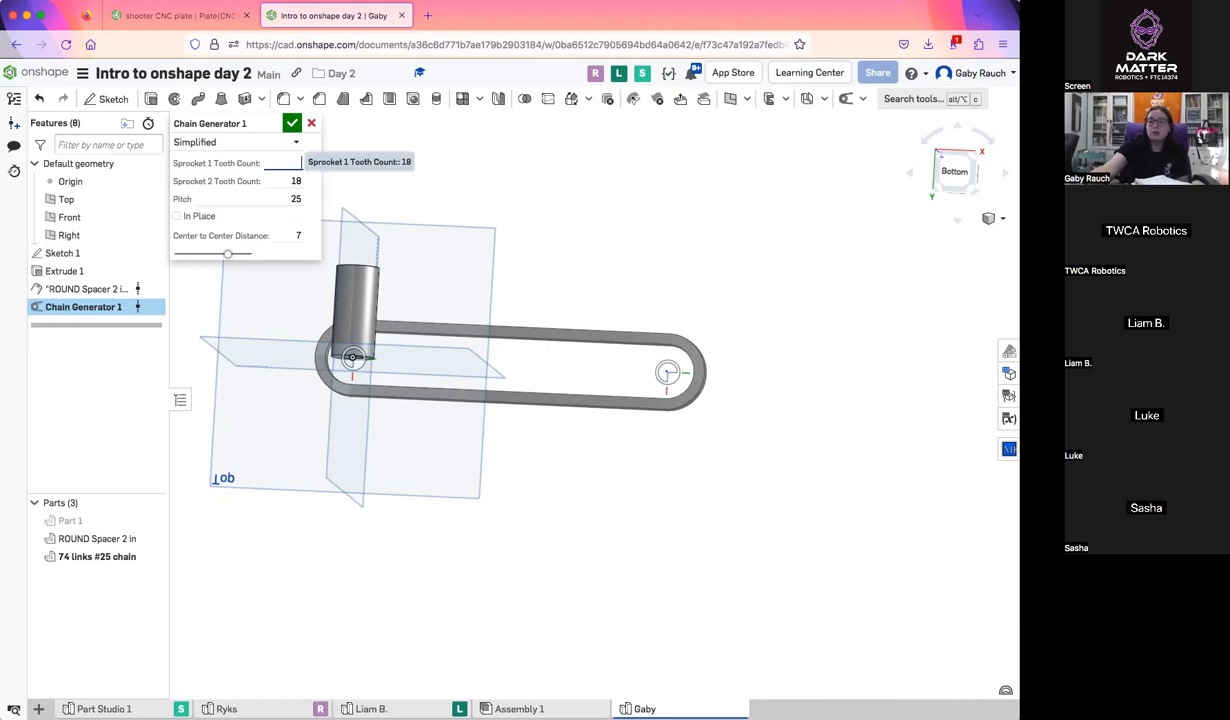
scroll(412, 351, "up", 3)
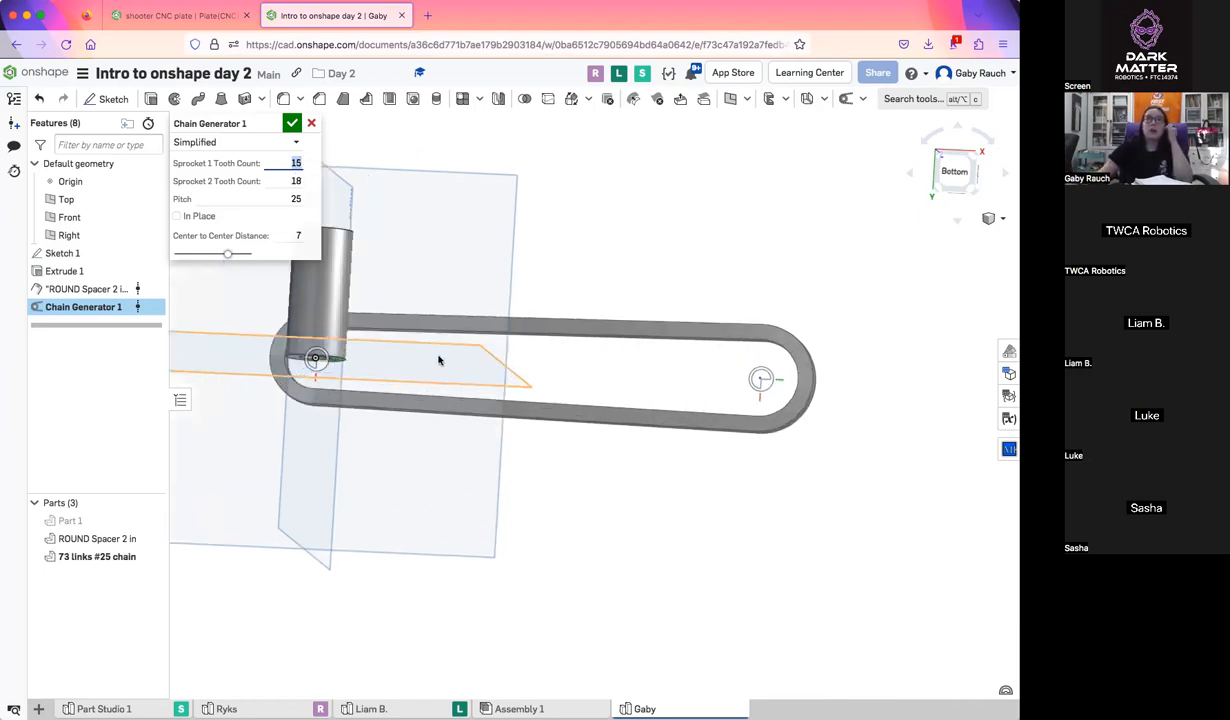
left_click(291, 178)
type("3")
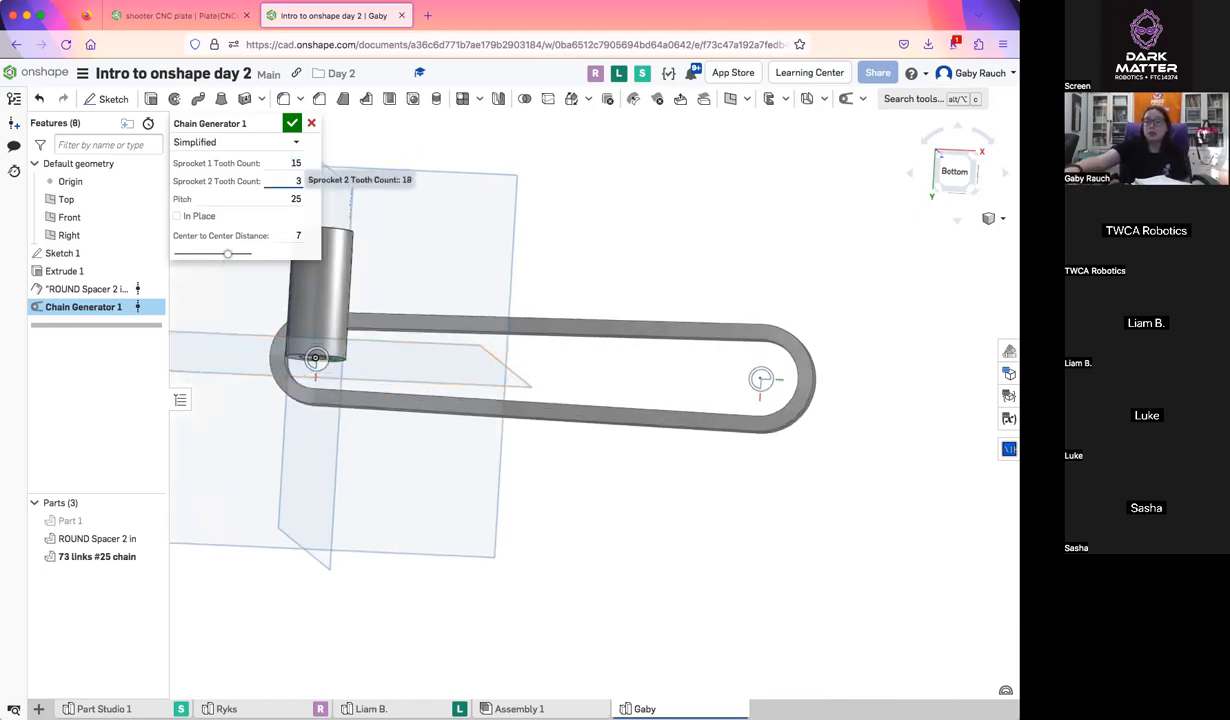
type("5")
key("Return")
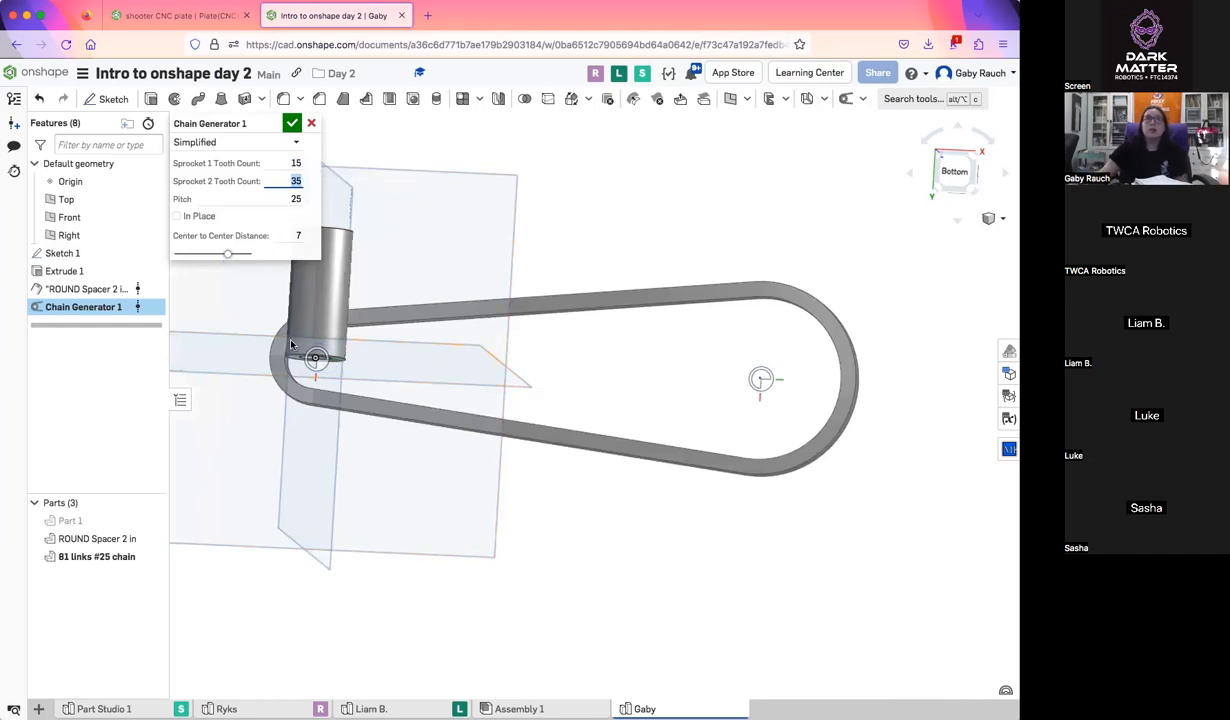
left_click(285, 199)
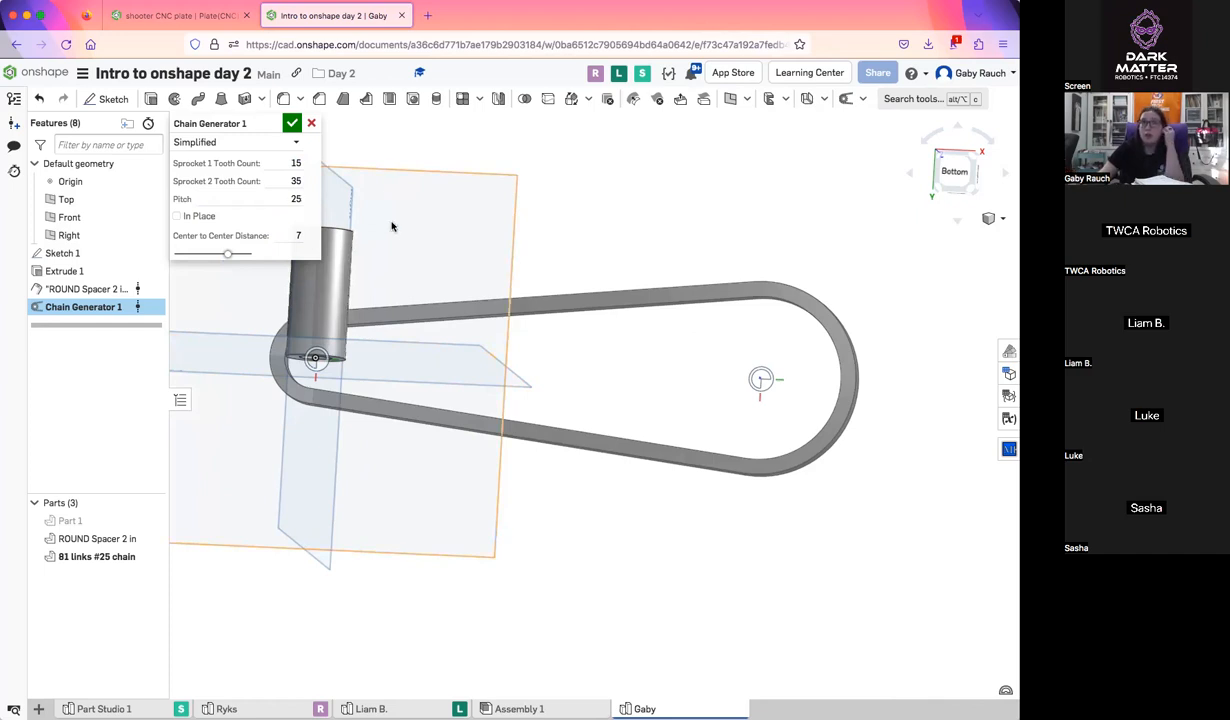
Switch the chain's type to Realistic and accept the Chain Generator feature
right_click_drag(743, 438, 701, 341)
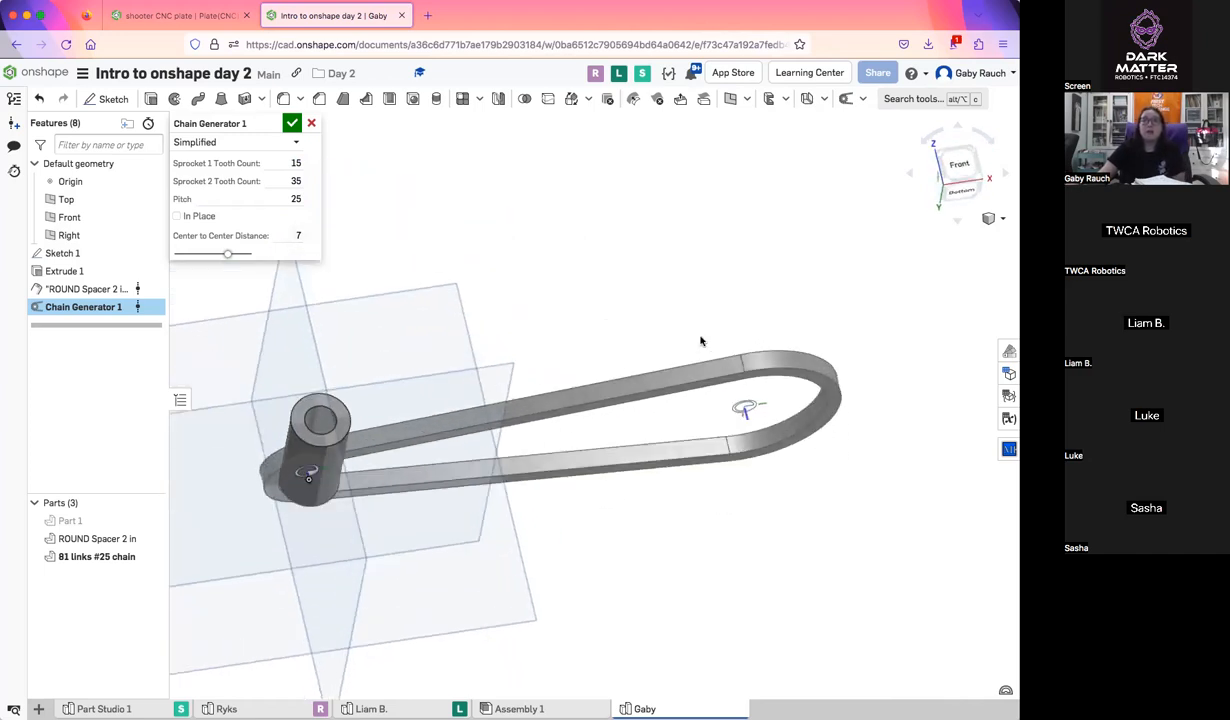
left_click(200, 143)
left_click(212, 178)
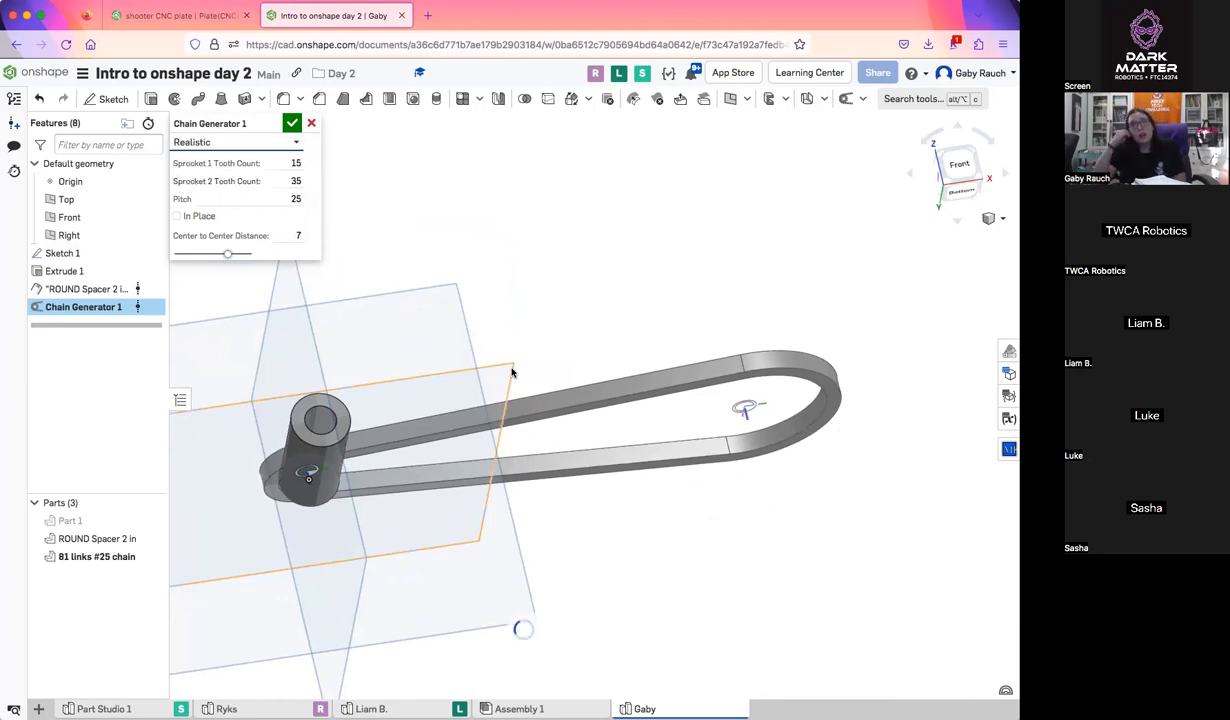
scroll(511, 372, "up", 5)
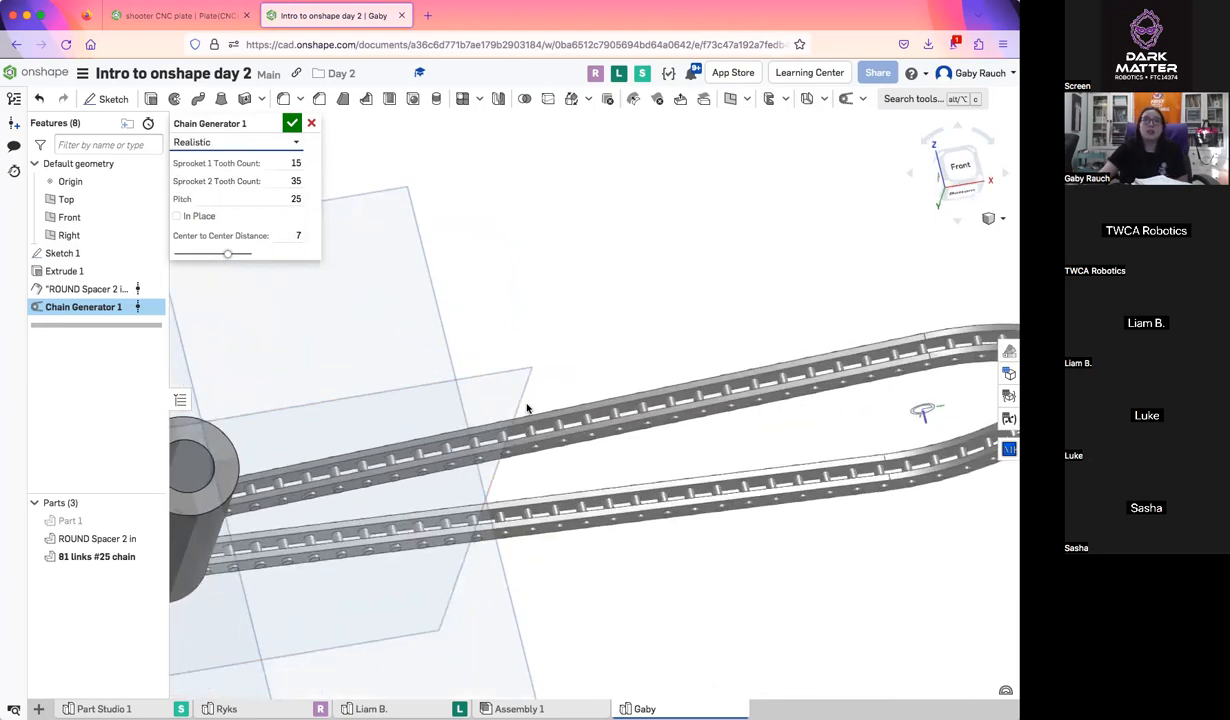
right_click_drag(298, 493, 647, 319)
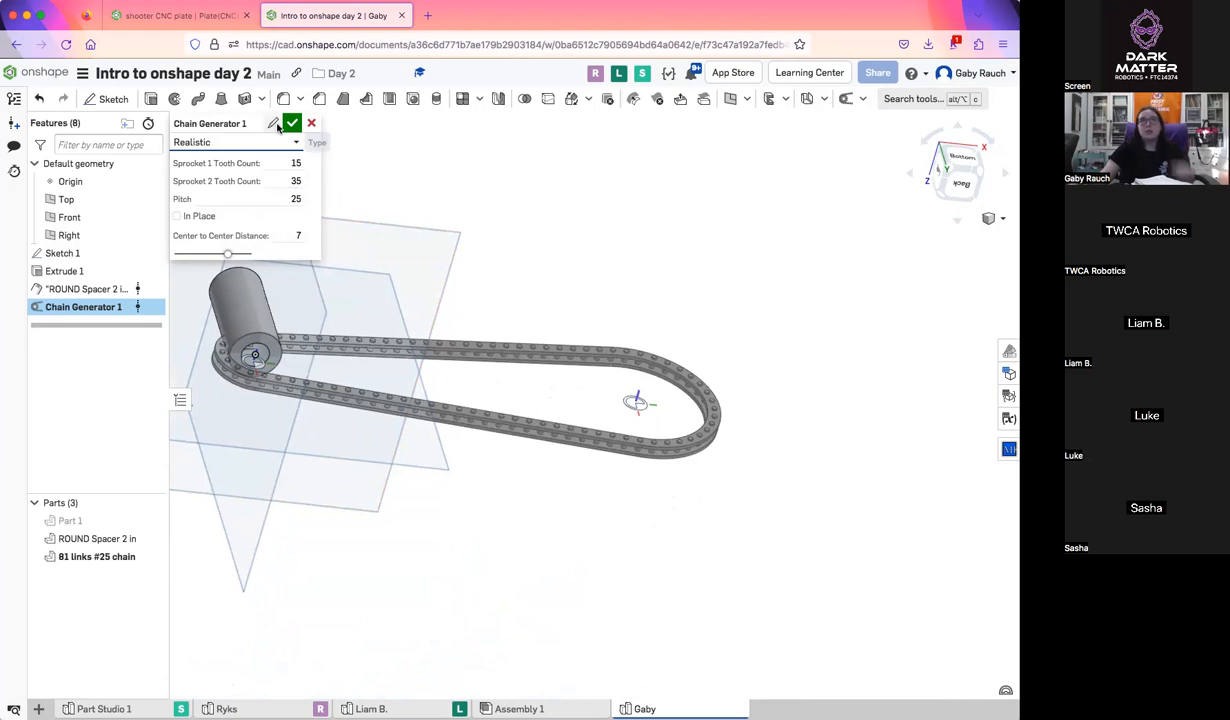
left_click(292, 123)
right_click_drag(379, 302, 740, 250)
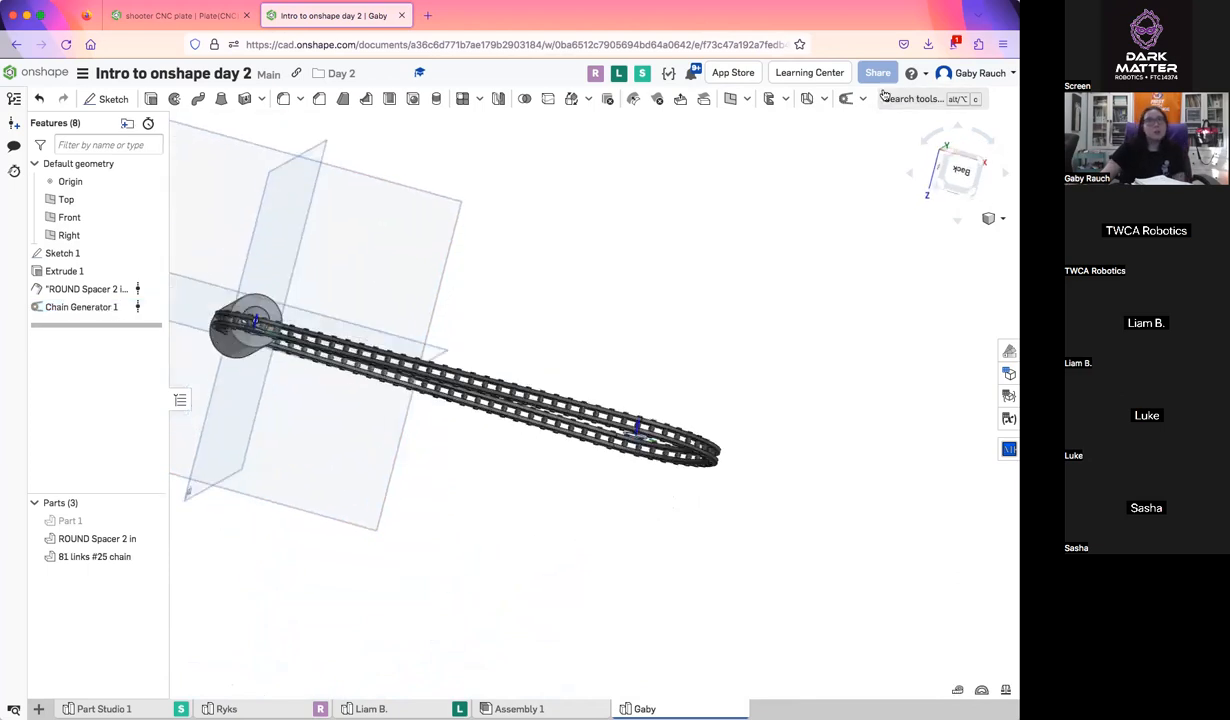
middle_click_drag(665, 296, 762, 281)
Start an Isogrid Pattern feature with its default settings and view the model from the Bottom
left_click(864, 100)
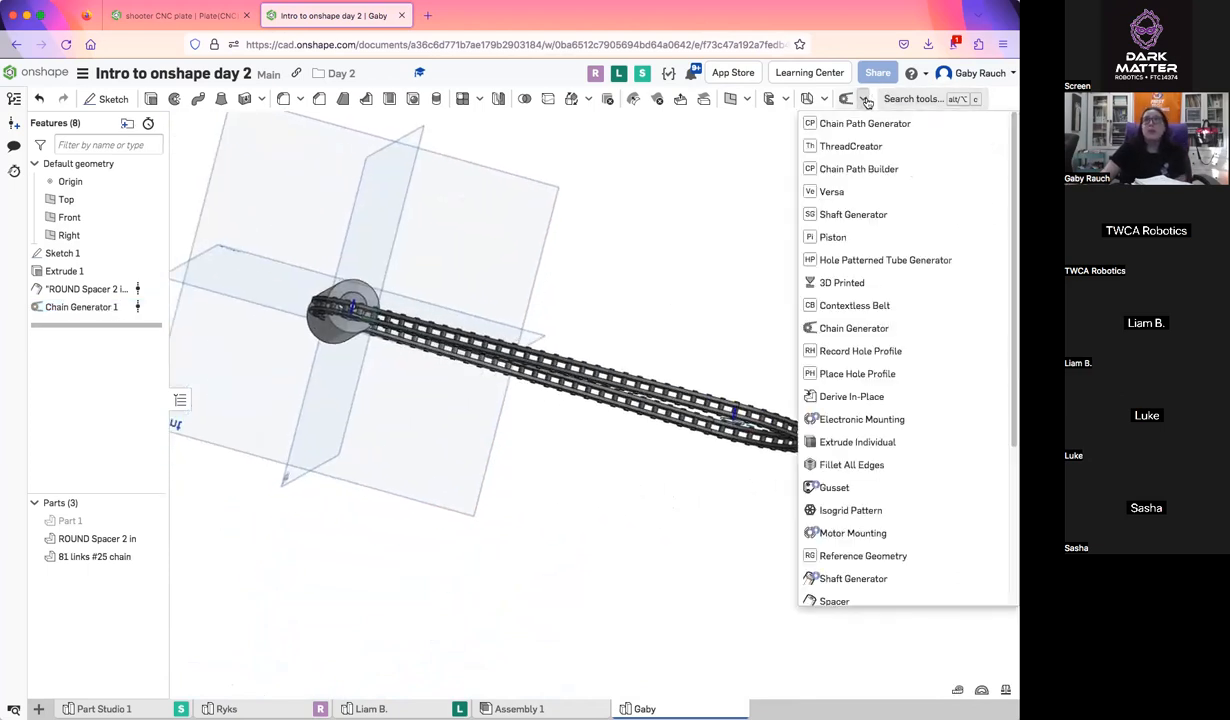
scroll(889, 443, "down", 4)
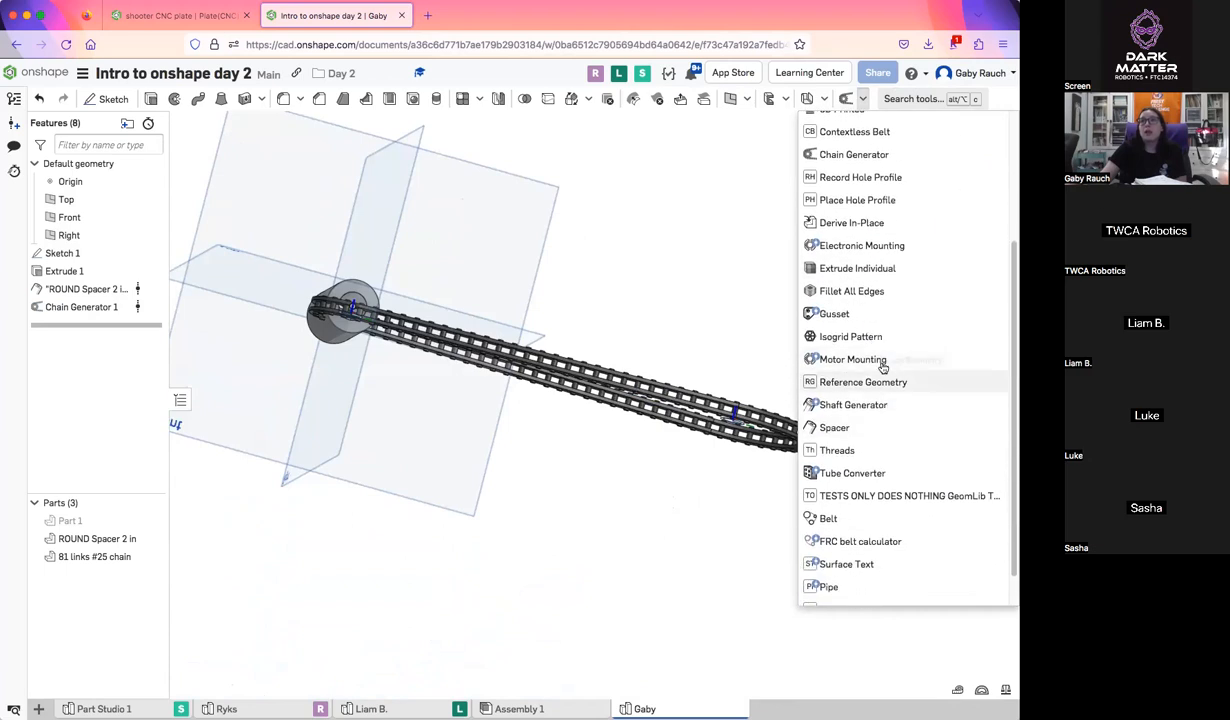
left_click(871, 341)
scroll(485, 490, "down", 3)
middle_click_drag(484, 497, 694, 560)
right_click_drag(694, 560, 717, 582)
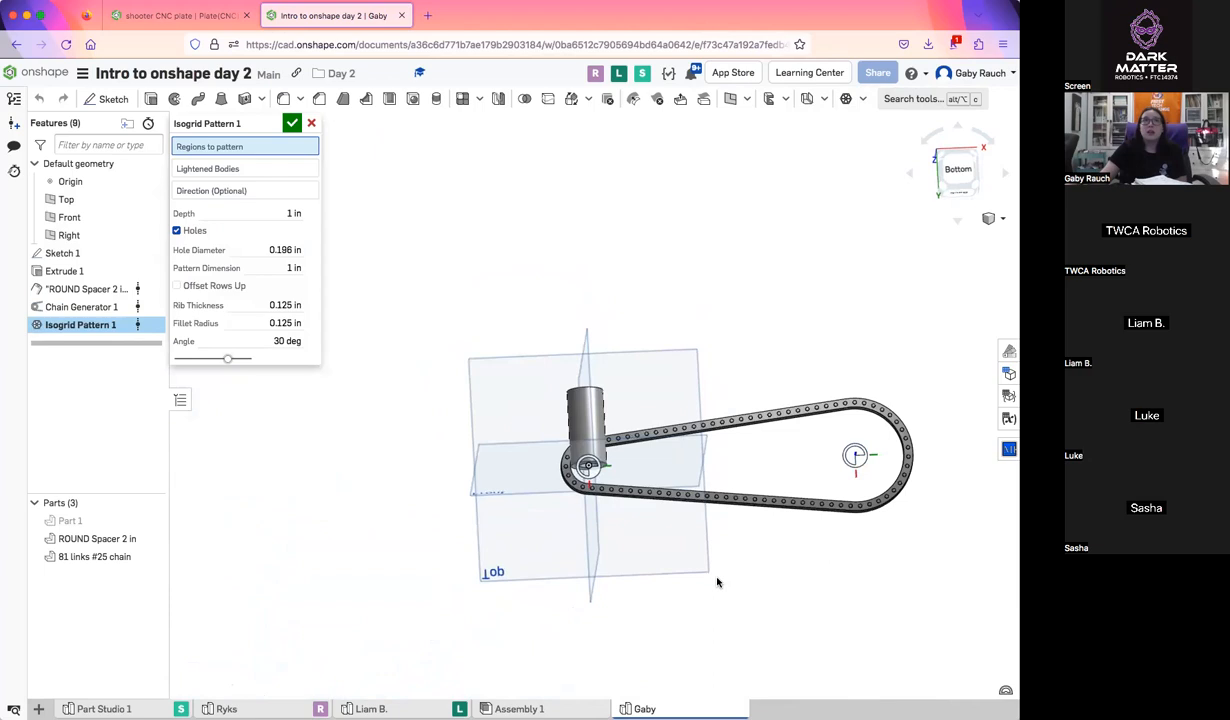
scroll(710, 575, "up", 3)
scroll(704, 567, "up", 1)
scroll(610, 491, "down", 3)
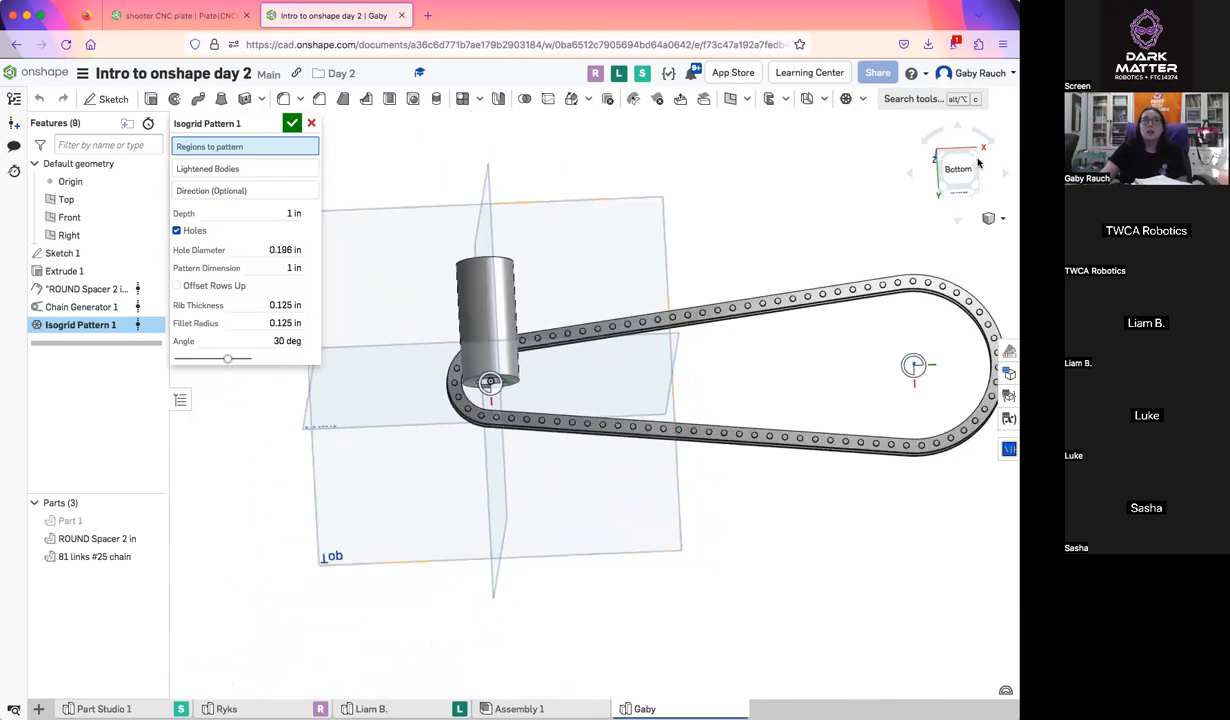
left_click(958, 168)
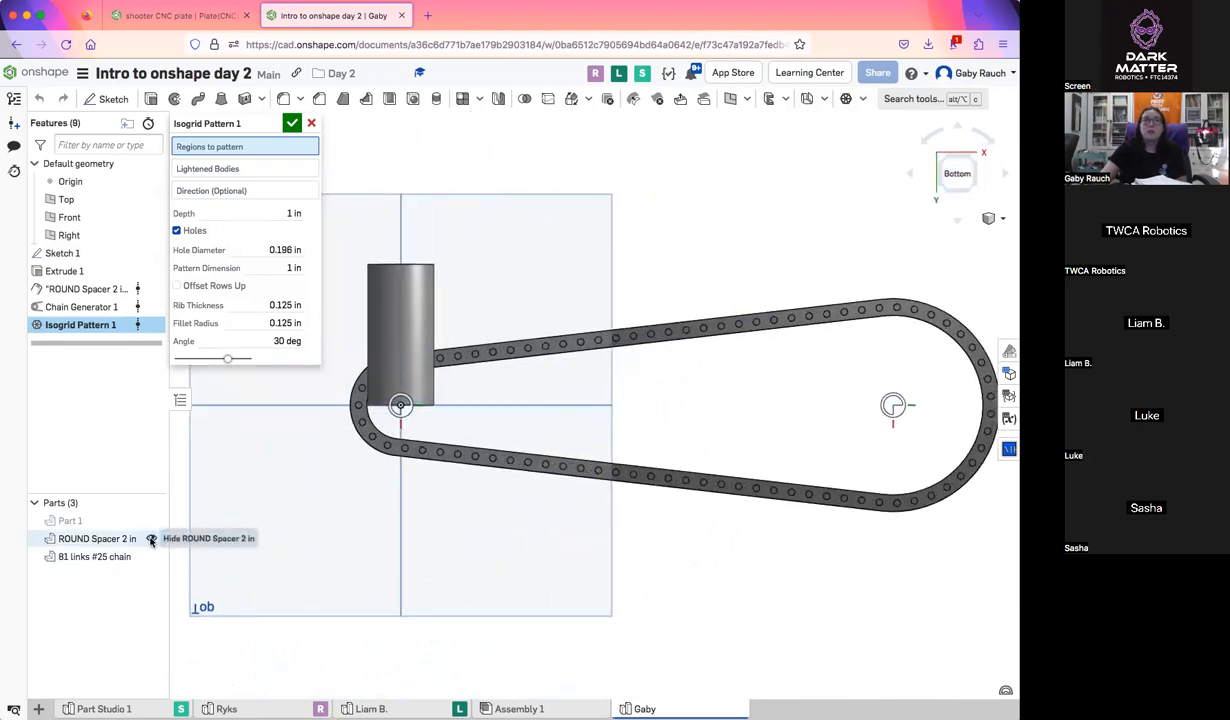
Hide the round spacer and the chain, and accept the Isogrid Pattern feature without selecting any regions
left_click(151, 538)
left_click(151, 557)
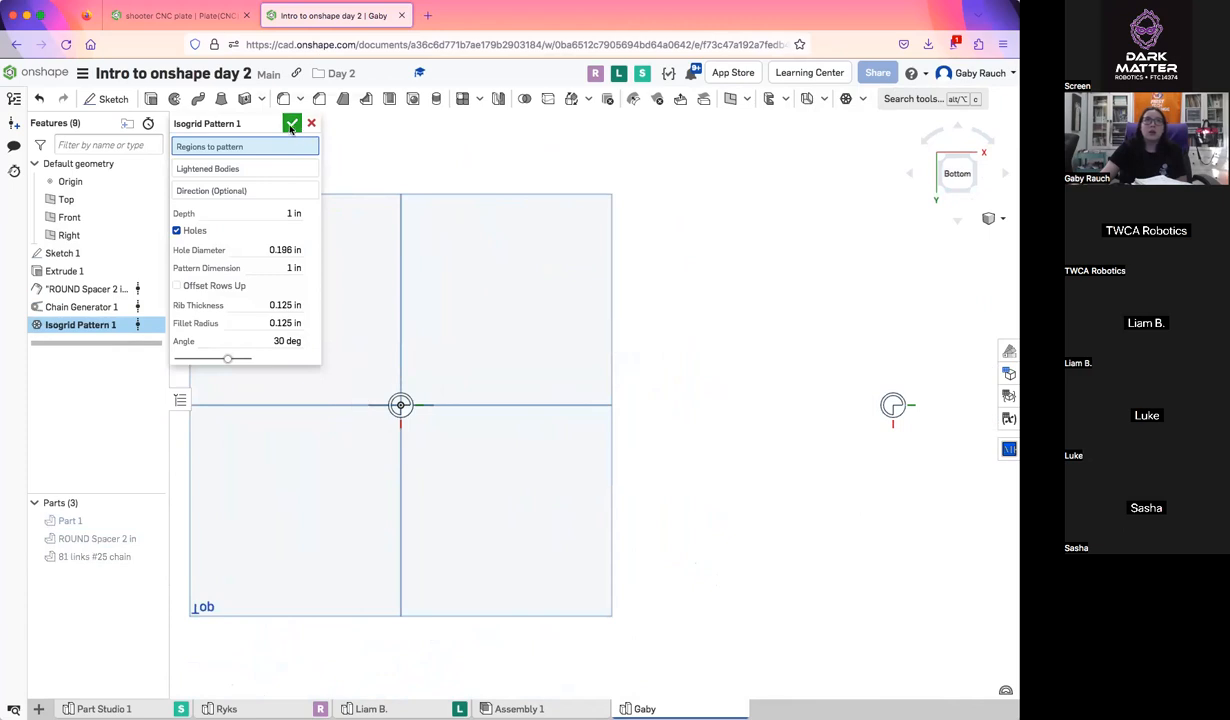
left_click(292, 123)
Edit Sketch 1 in the Front view, adding a wide corner rectangle above the circle, and accept the sketch
left_click(120, 253)
double_click(100, 253)
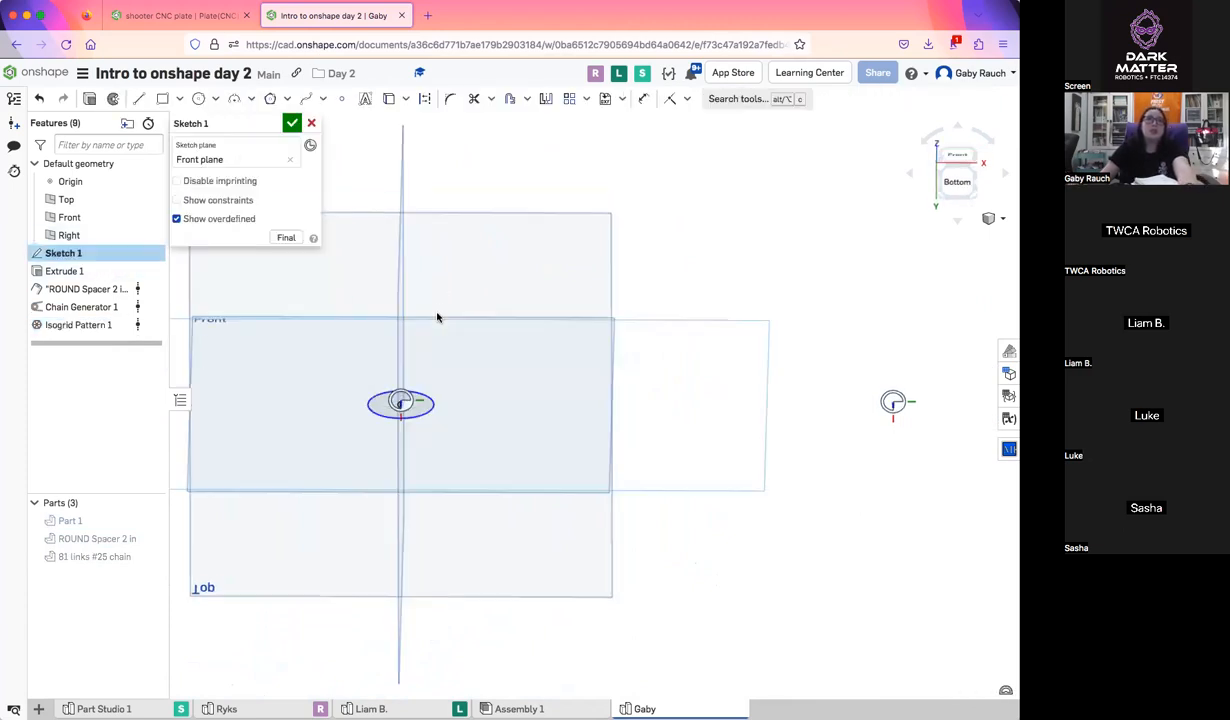
left_click(967, 181)
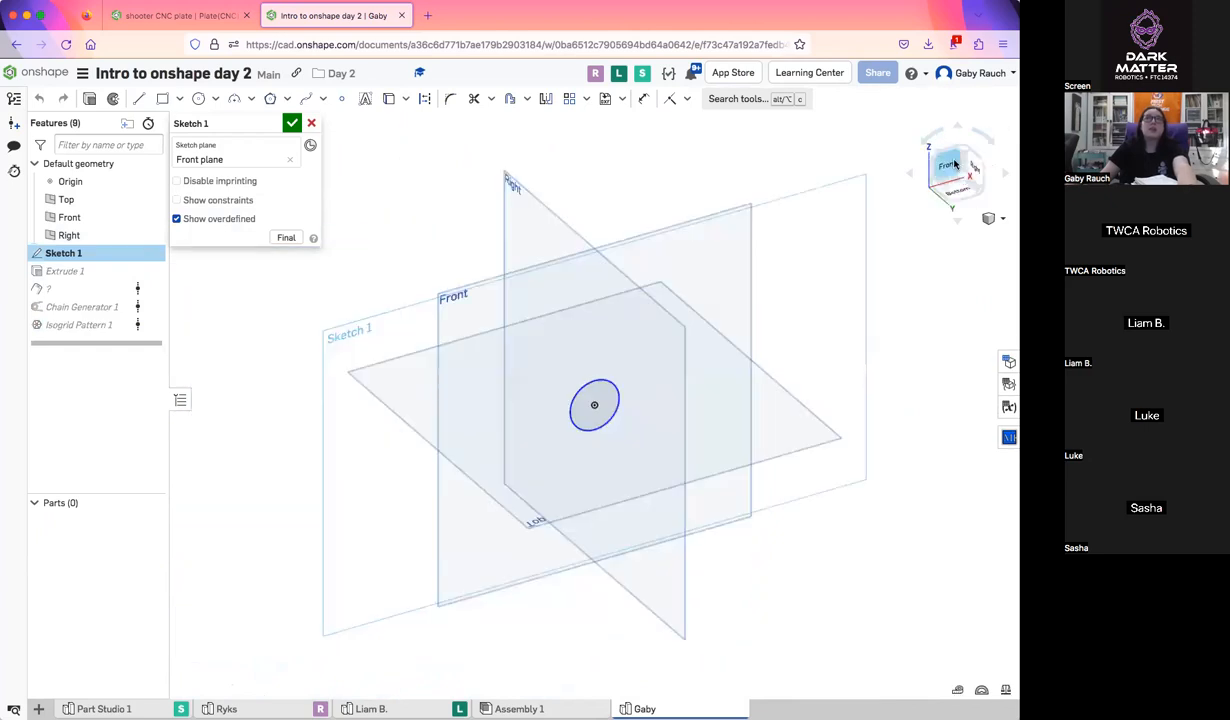
left_click(954, 166)
left_click(162, 98)
mouse_move(374, 148)
left_mouse_down()
mouse_move(777, 296)
mouse_move(856, 351)
left_mouse_up()
left_click(290, 123)
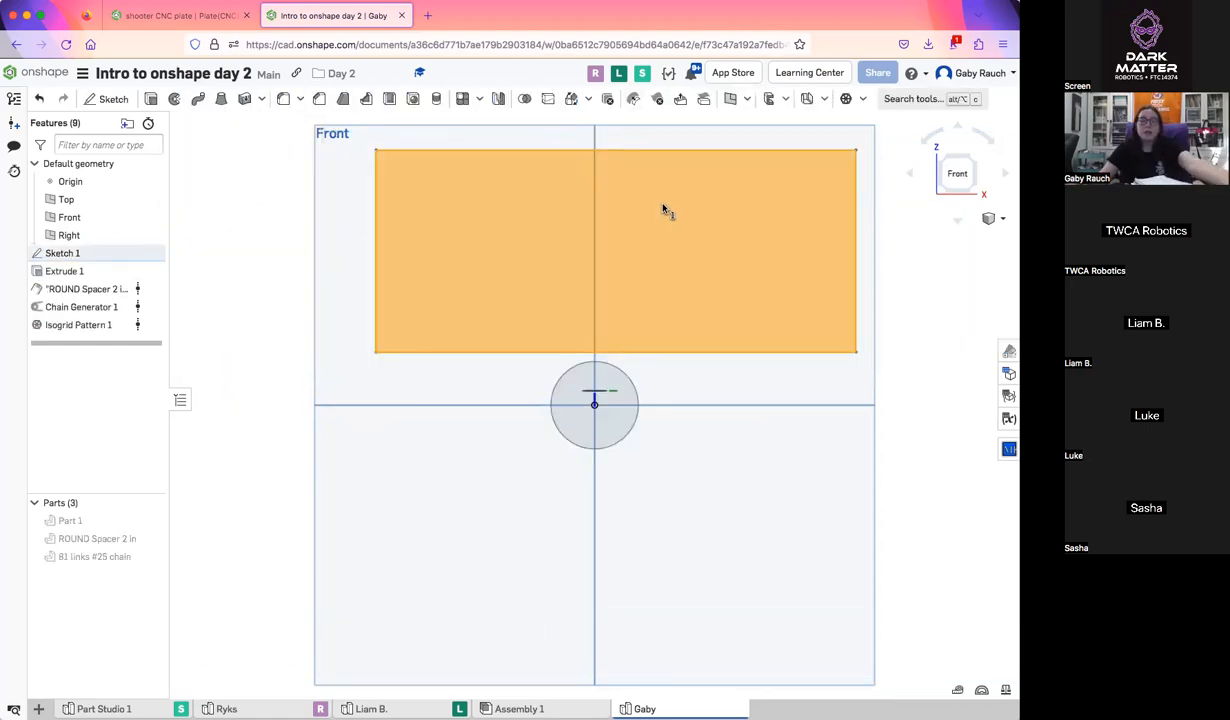
Extrude the wide rectangle of Sketch 1 as a new solid plate with a depth of 0.25 in
key("shift+e")
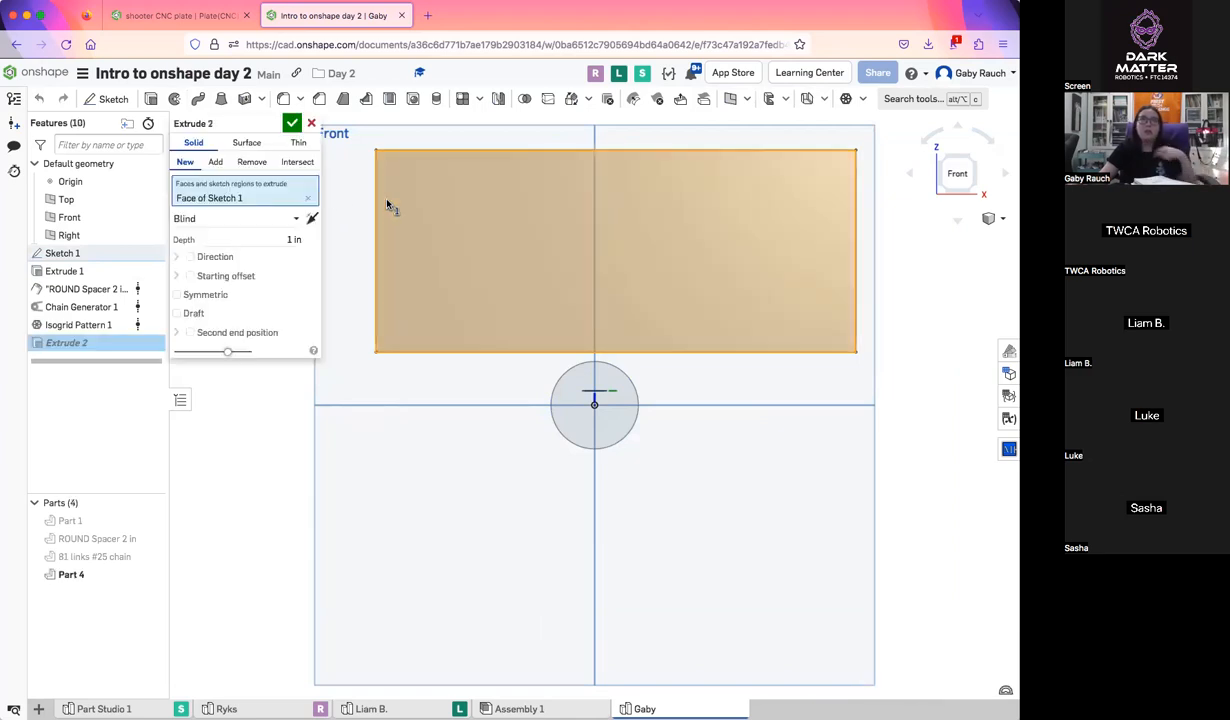
right_click_drag(559, 216, 583, 176)
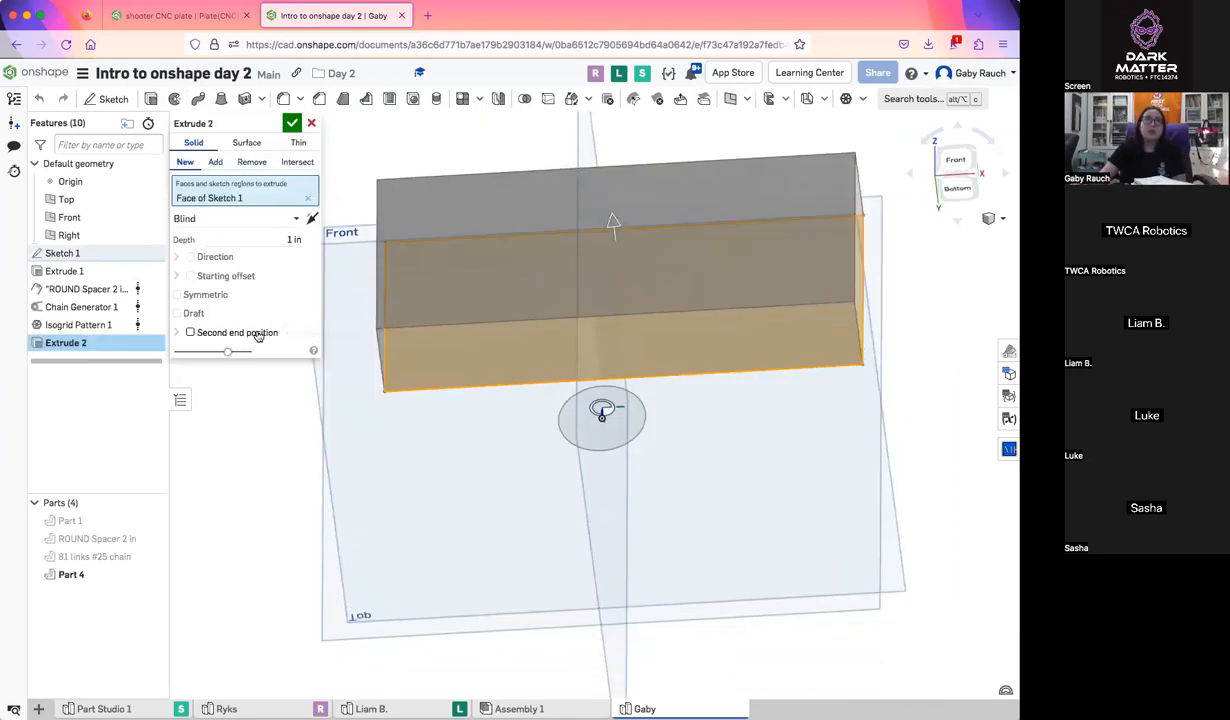
left_click(274, 238)
type("25")
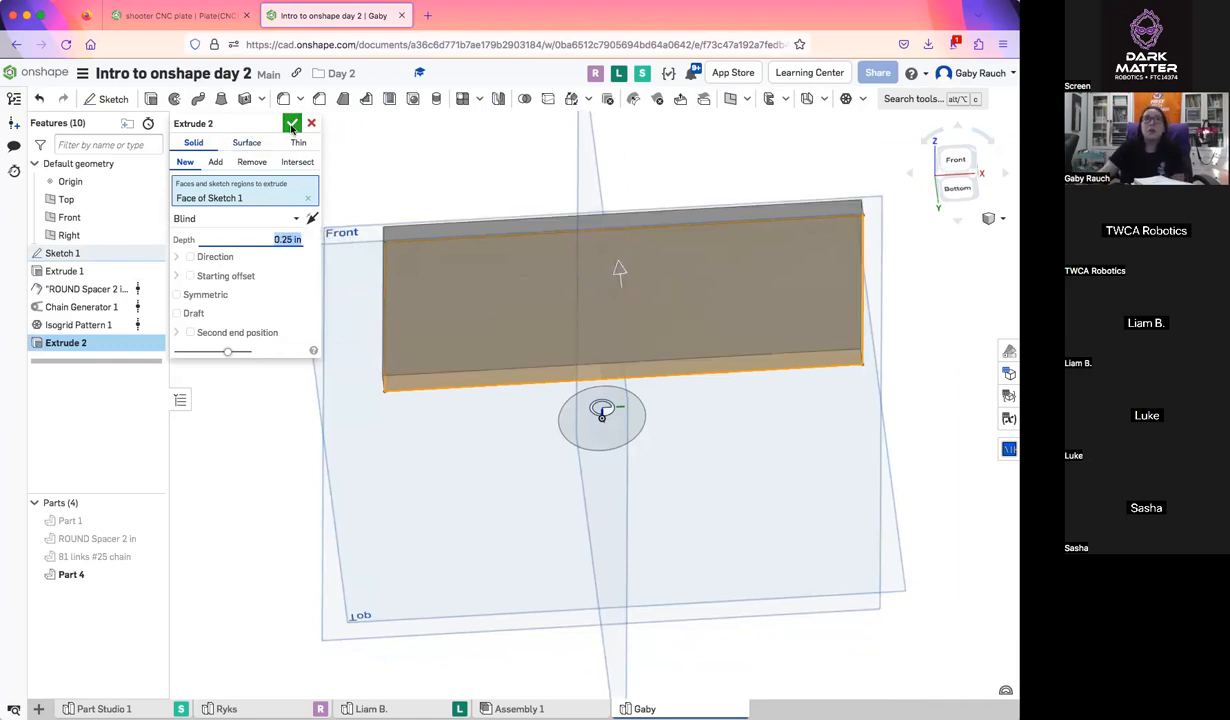
key("Return")
Start an Isogrid Pattern on the extruded plate's front face, with the plate as the lightened body
left_click(848, 100)
left_click(740, 348)
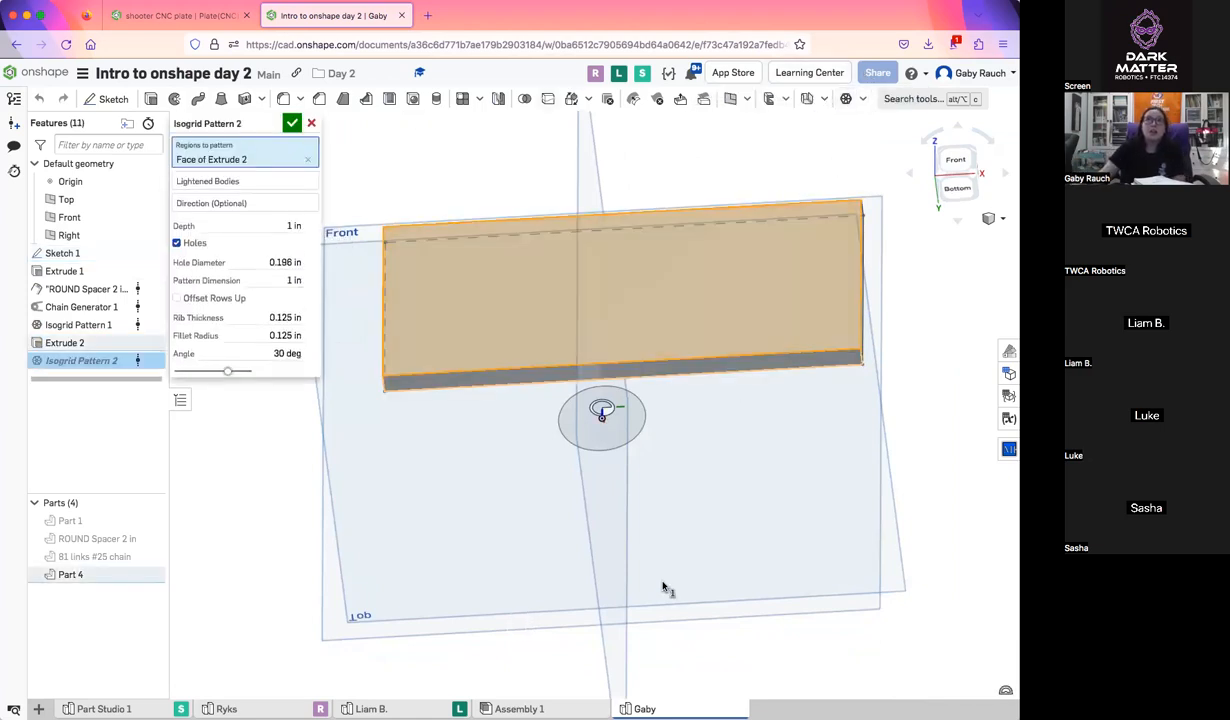
right_click_drag(708, 517, 709, 537)
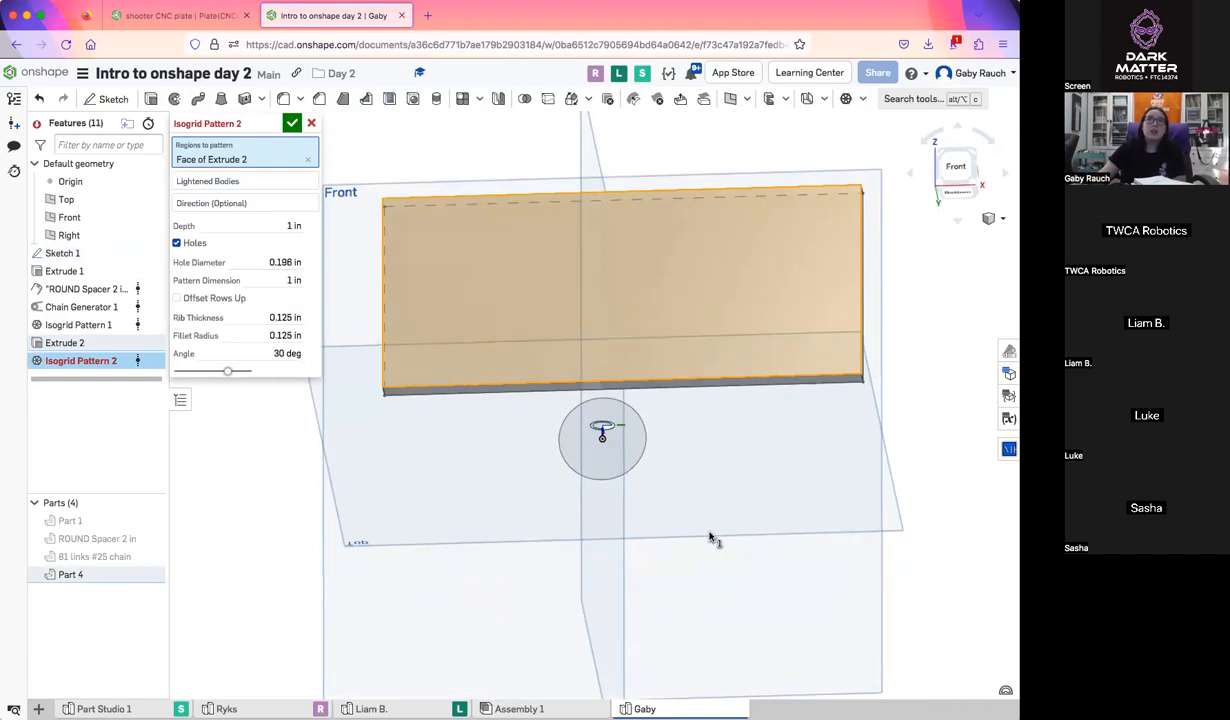
left_click(255, 183)
left_click(415, 265)
right_click_drag(489, 322, 802, 203)
scroll(515, 332, "up", 3)
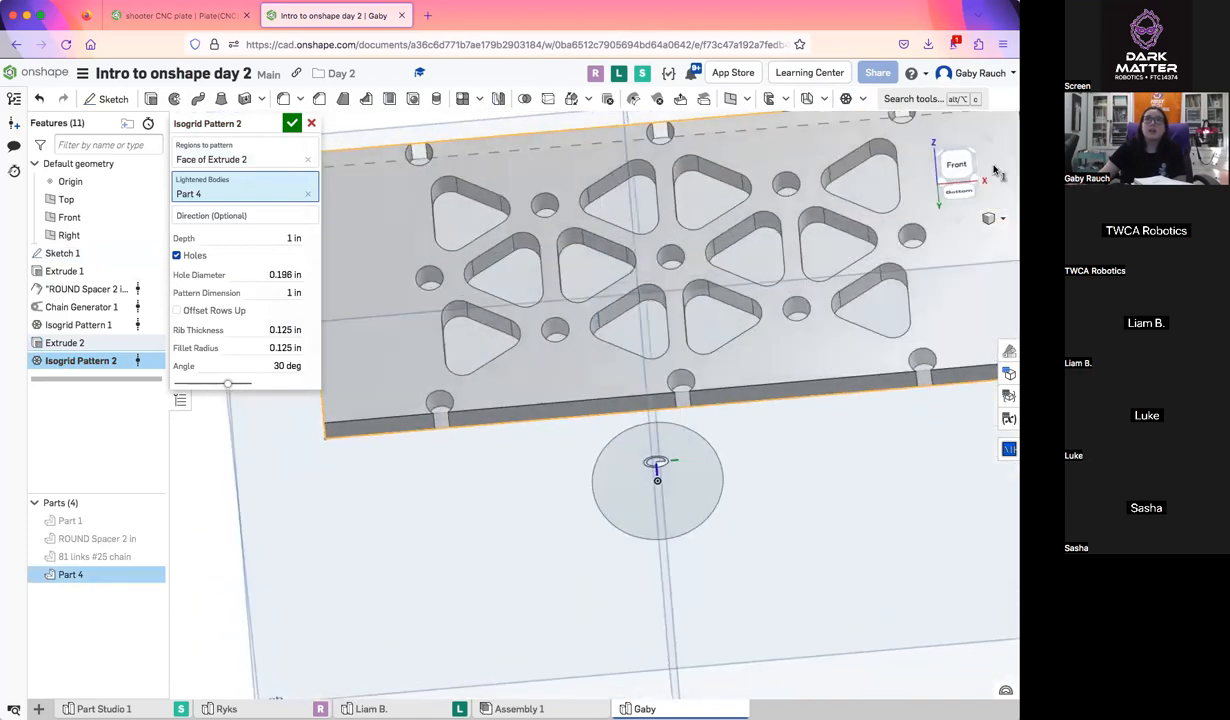
Set the isogrid pattern's depth to 0.25 in and turn off its holes
left_click(955, 165)
left_click(210, 215)
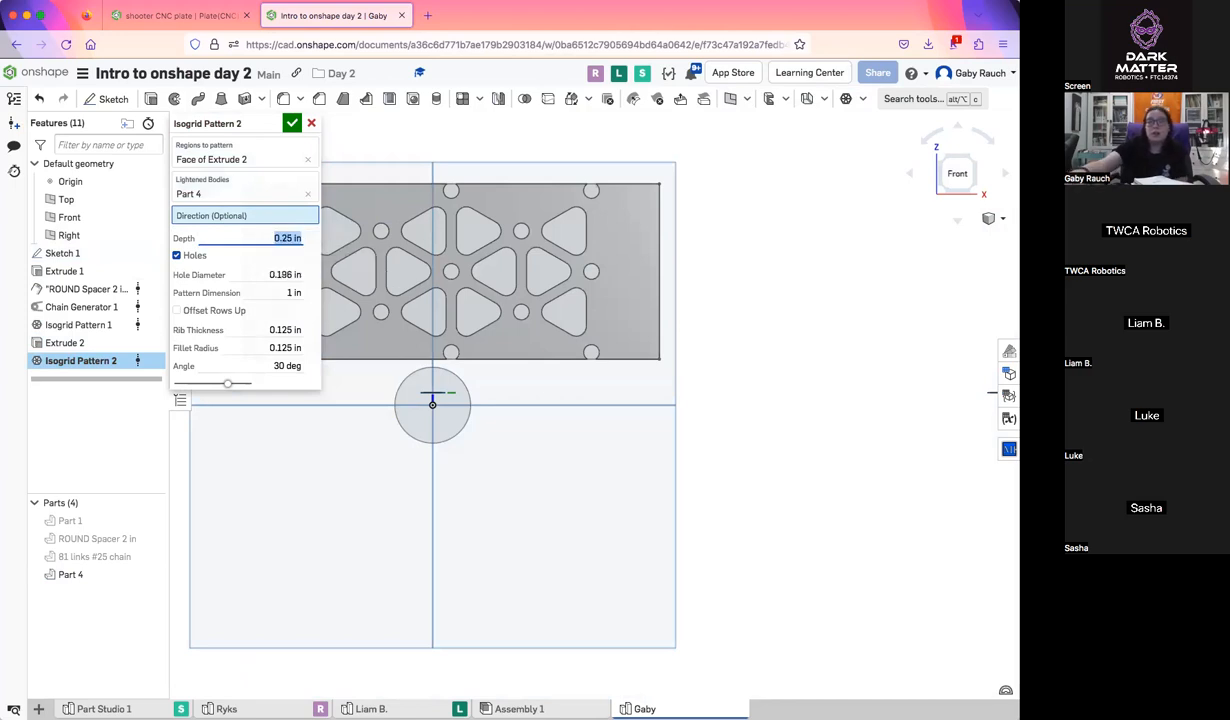
right_click_drag(497, 321, 370, 210)
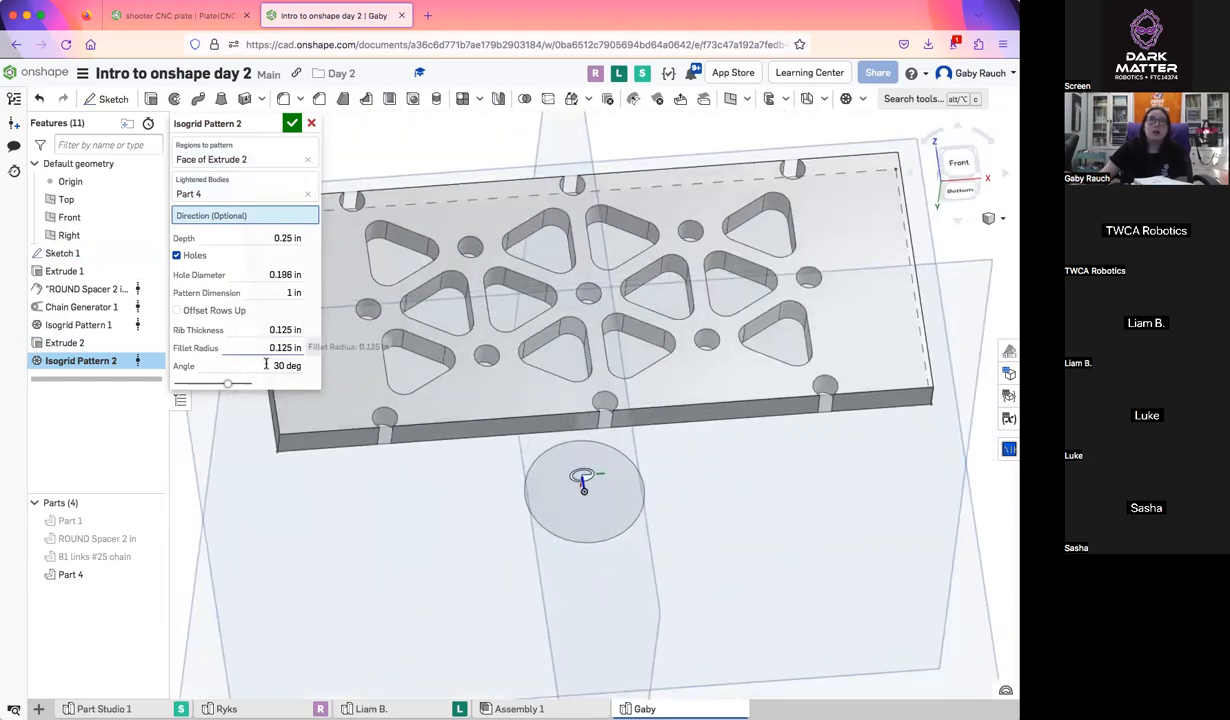
left_click(197, 258)
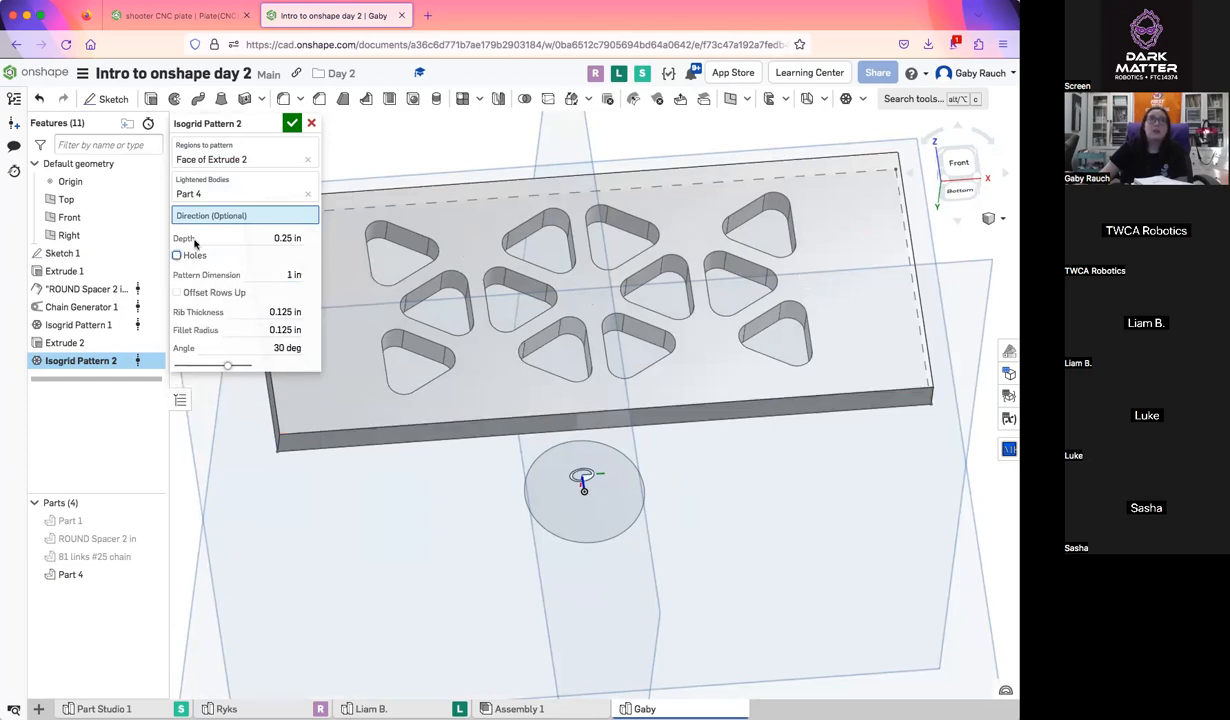
Set the isogrid's pattern dimension to 0.25 in and accept the feature
left_click(287, 275)
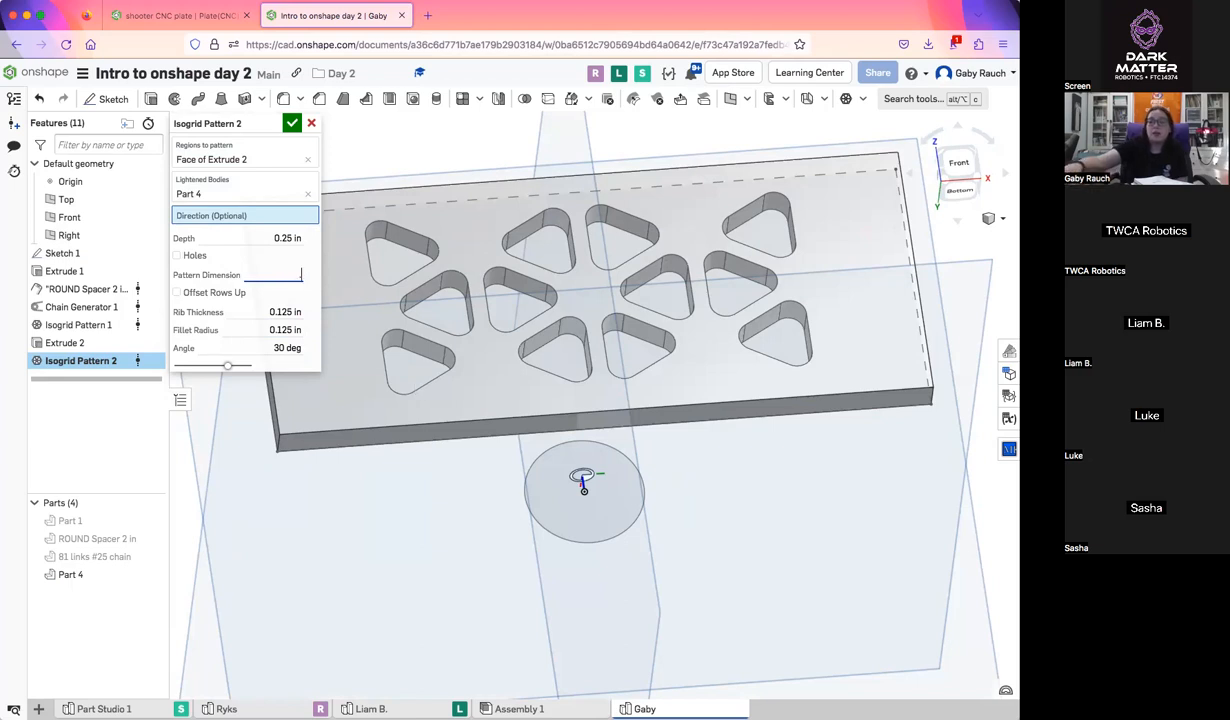
type(".25")
key("Return")
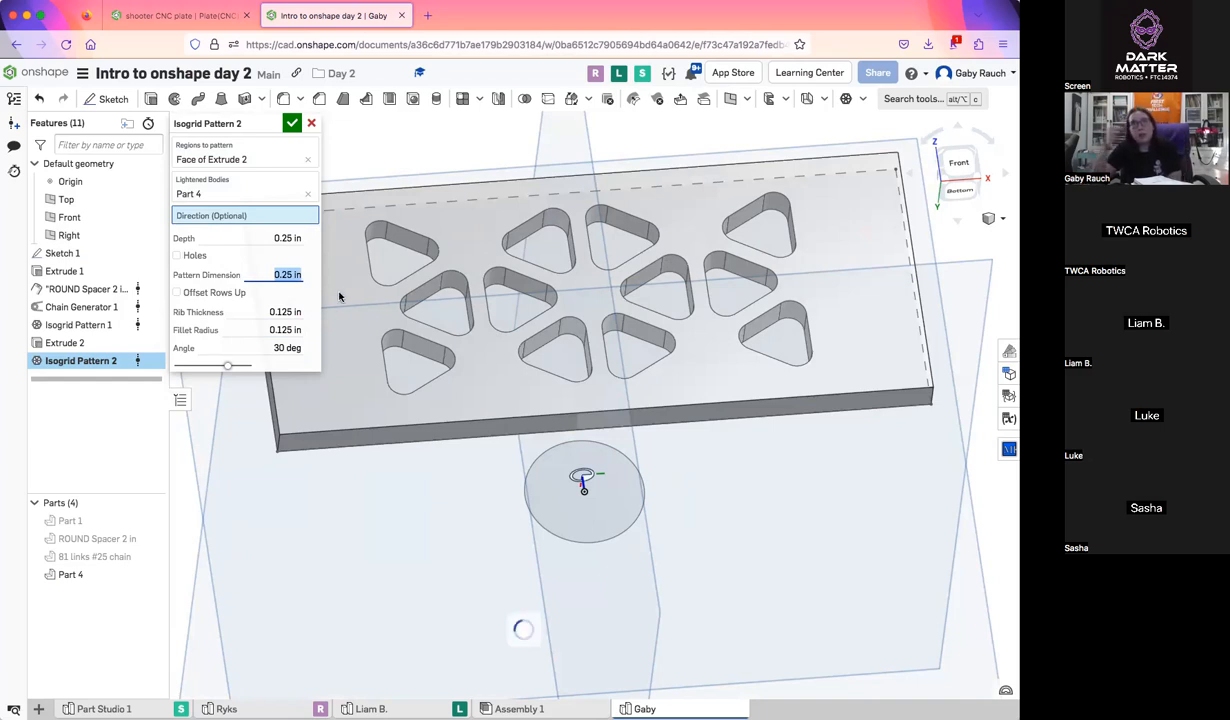
left_click(291, 123)
key("shift+1")
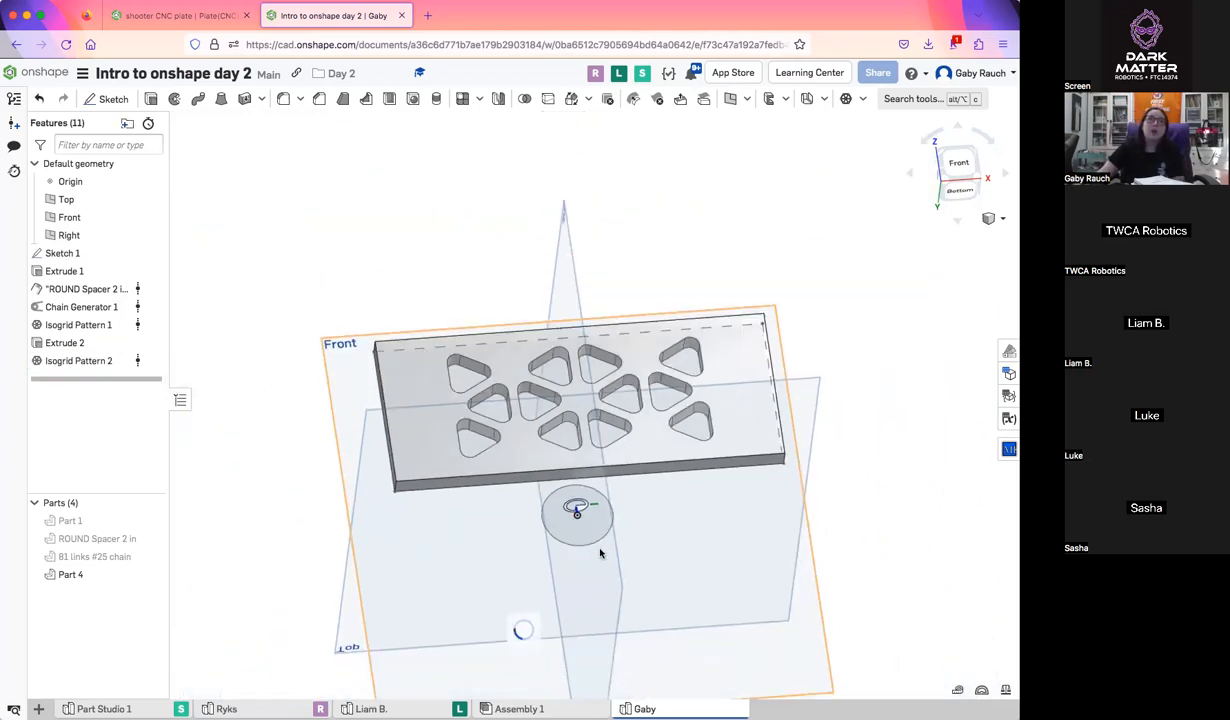
Examine the patterned plate from several angles and in the Front view
right_click_drag(729, 494, 700, 447)
right_click_drag(608, 410, 552, 415)
right_click_drag(713, 474, 687, 425)
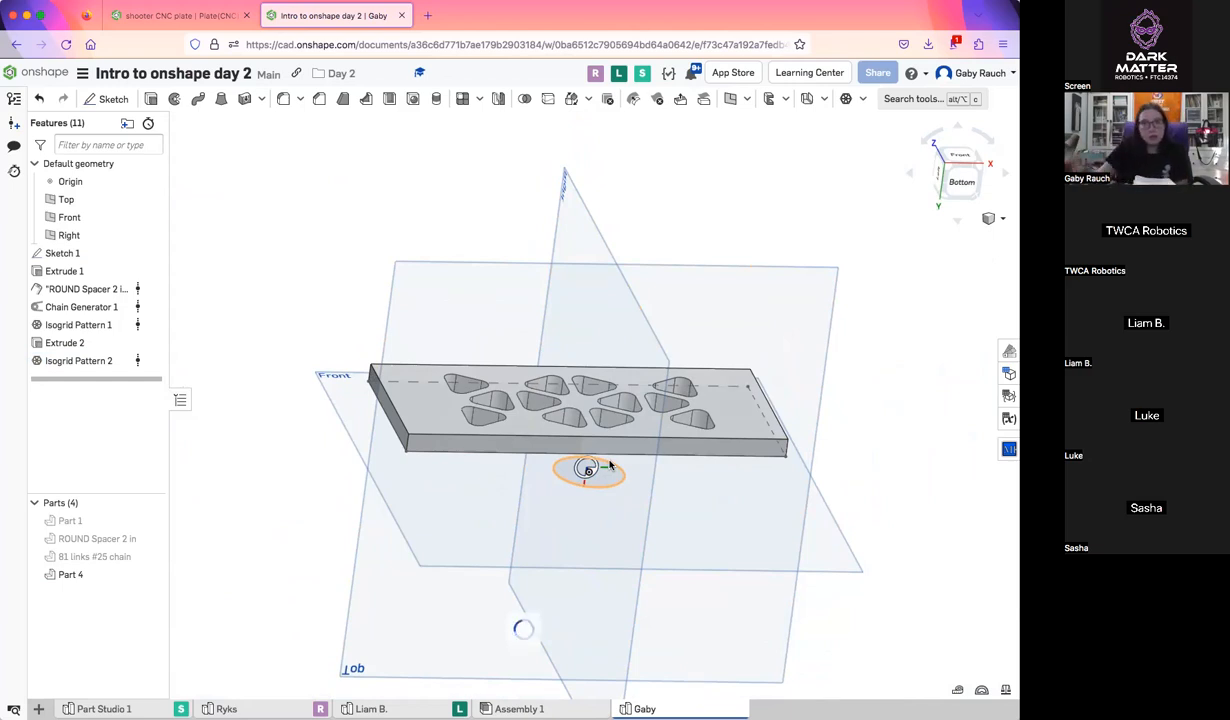
scroll(662, 339, "down", 3)
right_click_drag(662, 339, 681, 291)
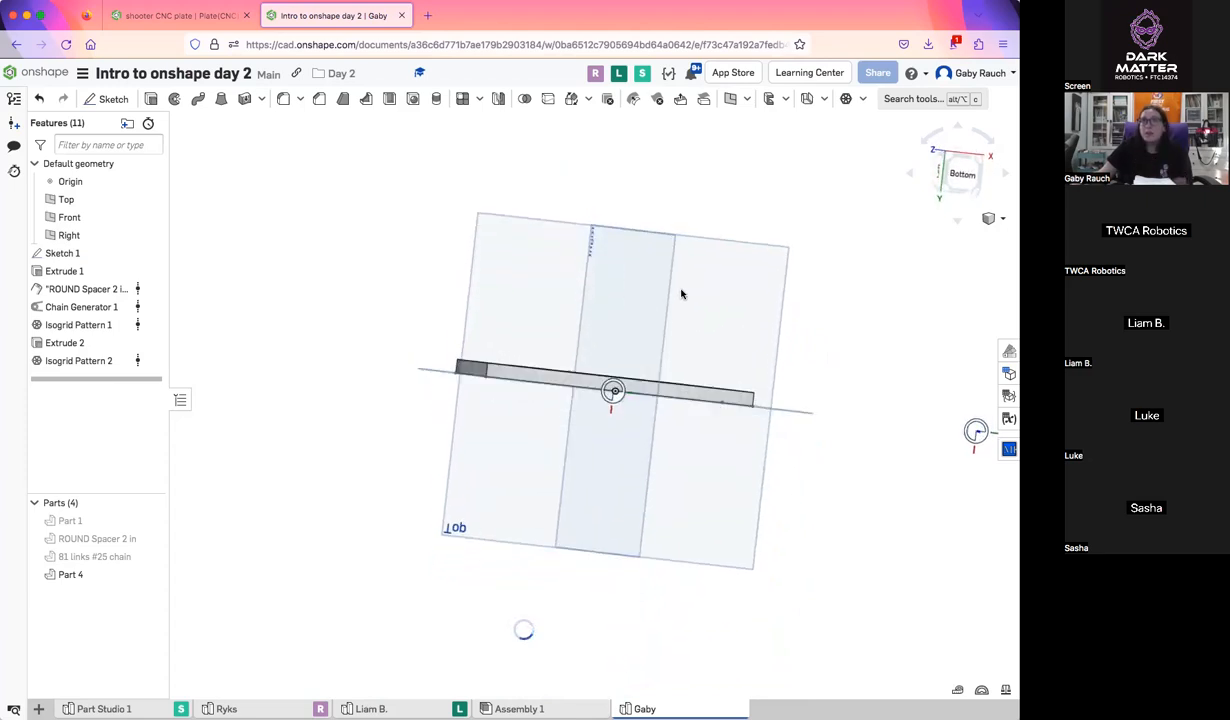
right_click_drag(747, 228, 845, 213)
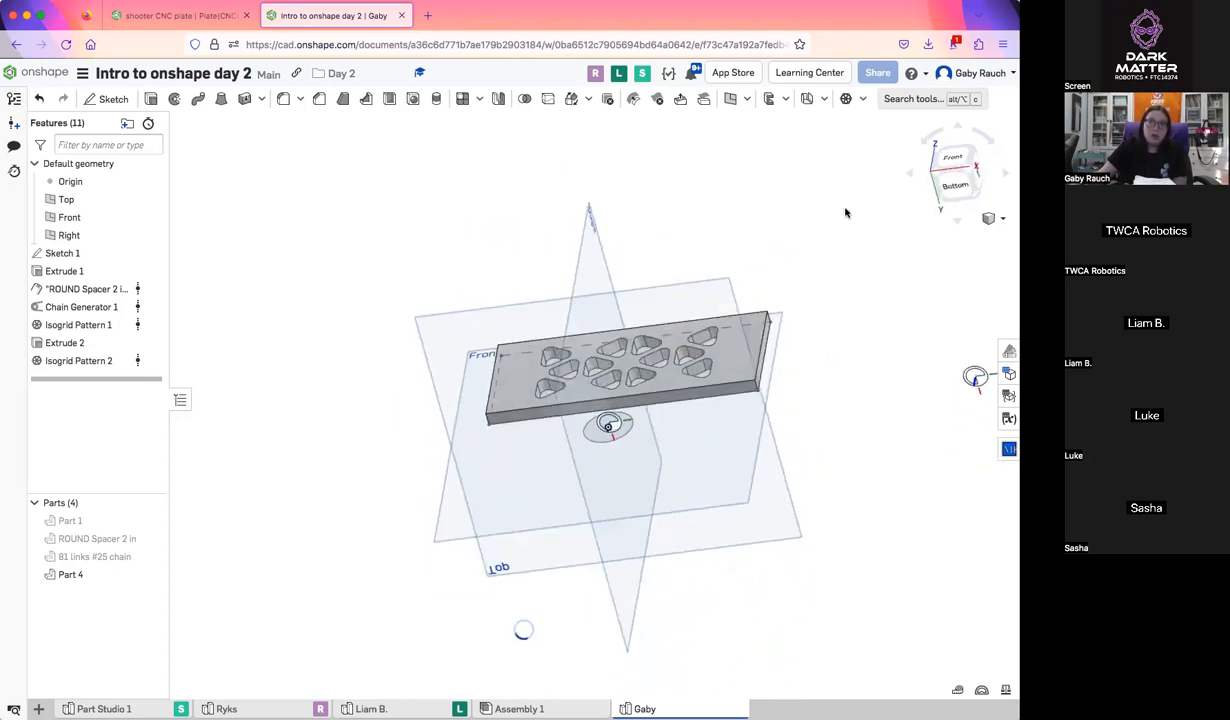
left_click(953, 155)
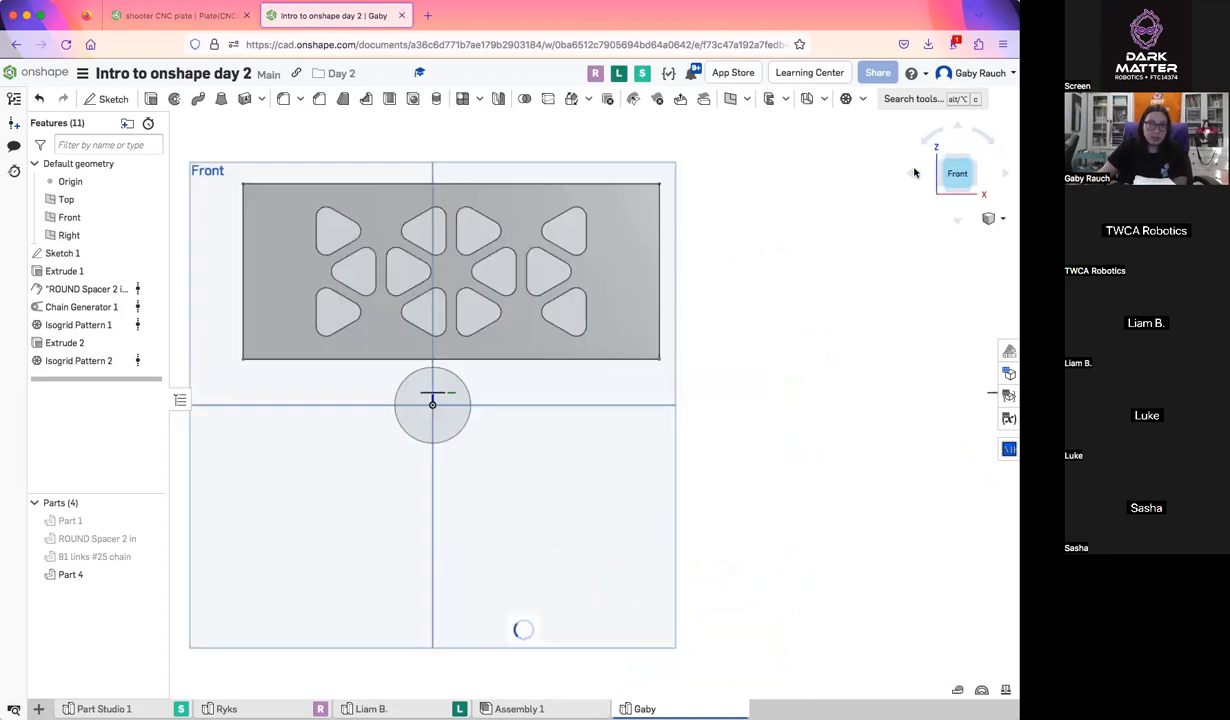
left_click(562, 264)
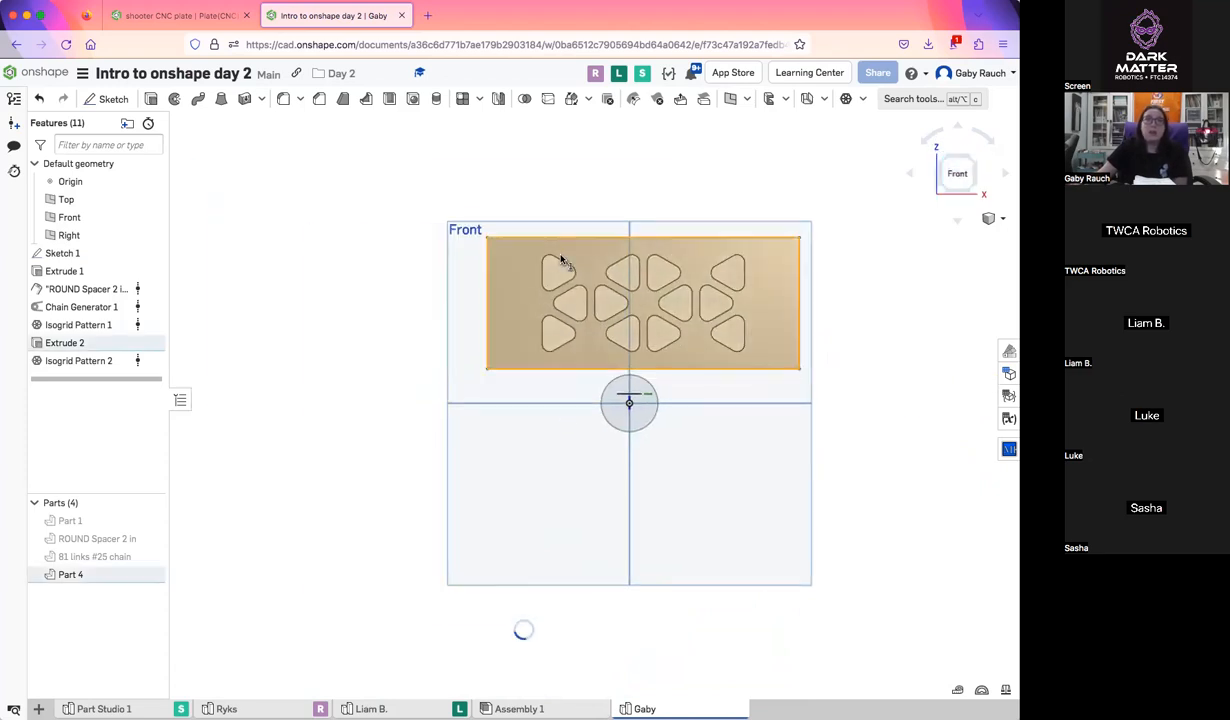
left_click(110, 575)
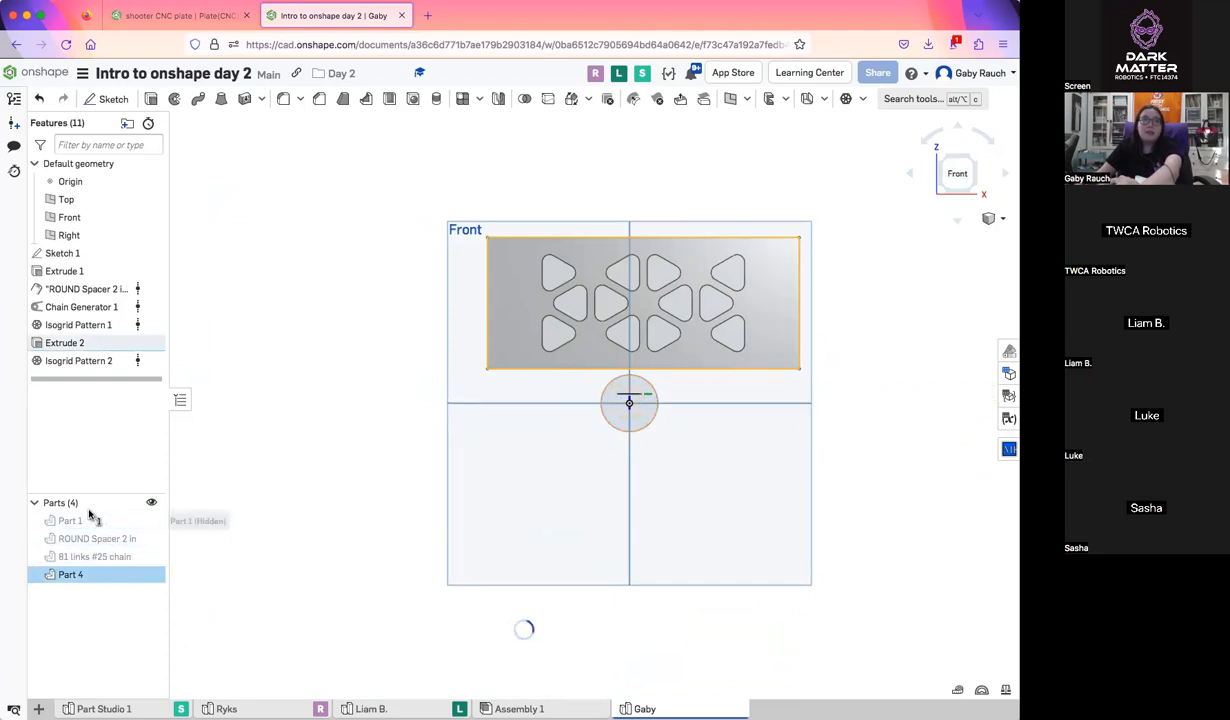
left_click(140, 520)
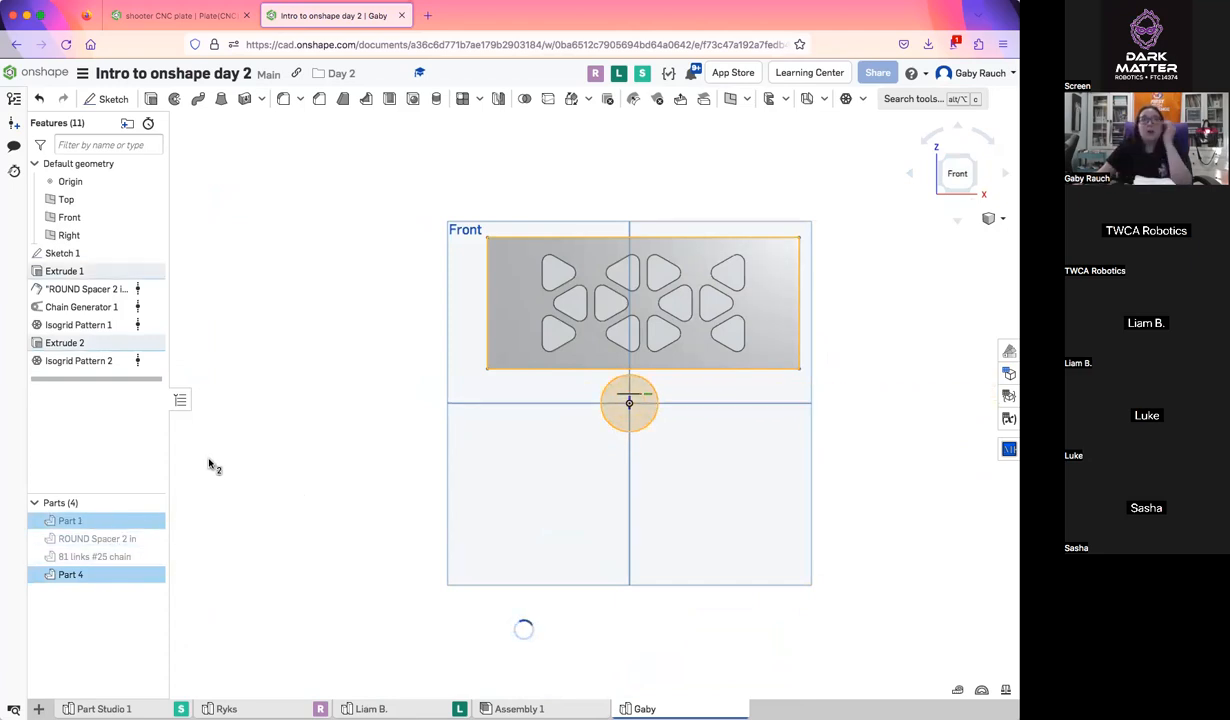
left_click(393, 382)
Delete all features from Sketch 1 through Isogrid Pattern 2
left_click(70, 255)
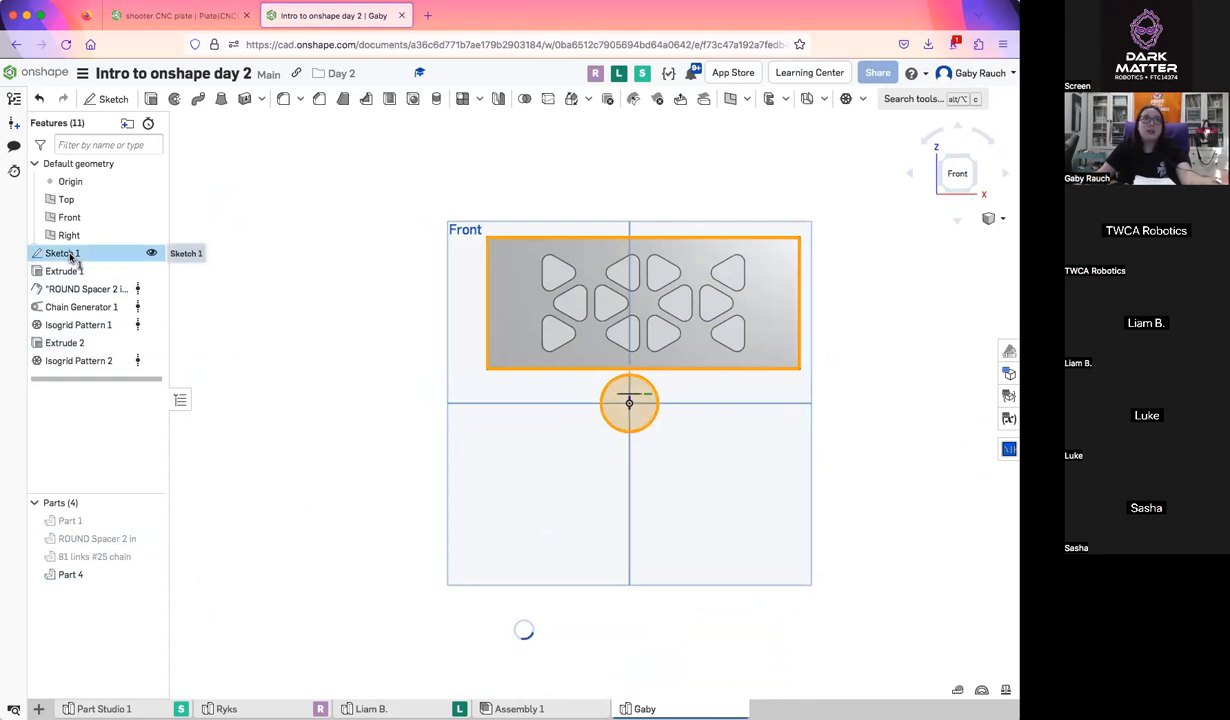
left_click(82, 363, "shift")
key("Delete")
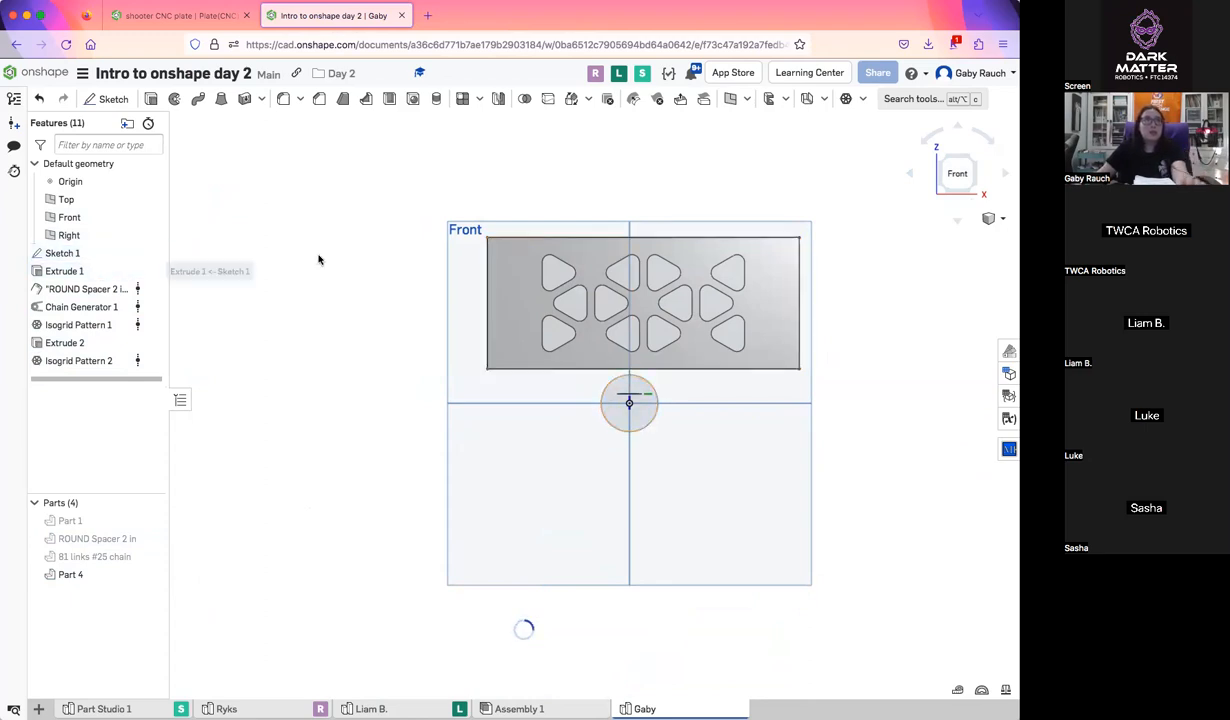
Look into Assembly 1 and Part Studio 1, and return to the personal Part Studio
scroll(317, 312, "down", 3)
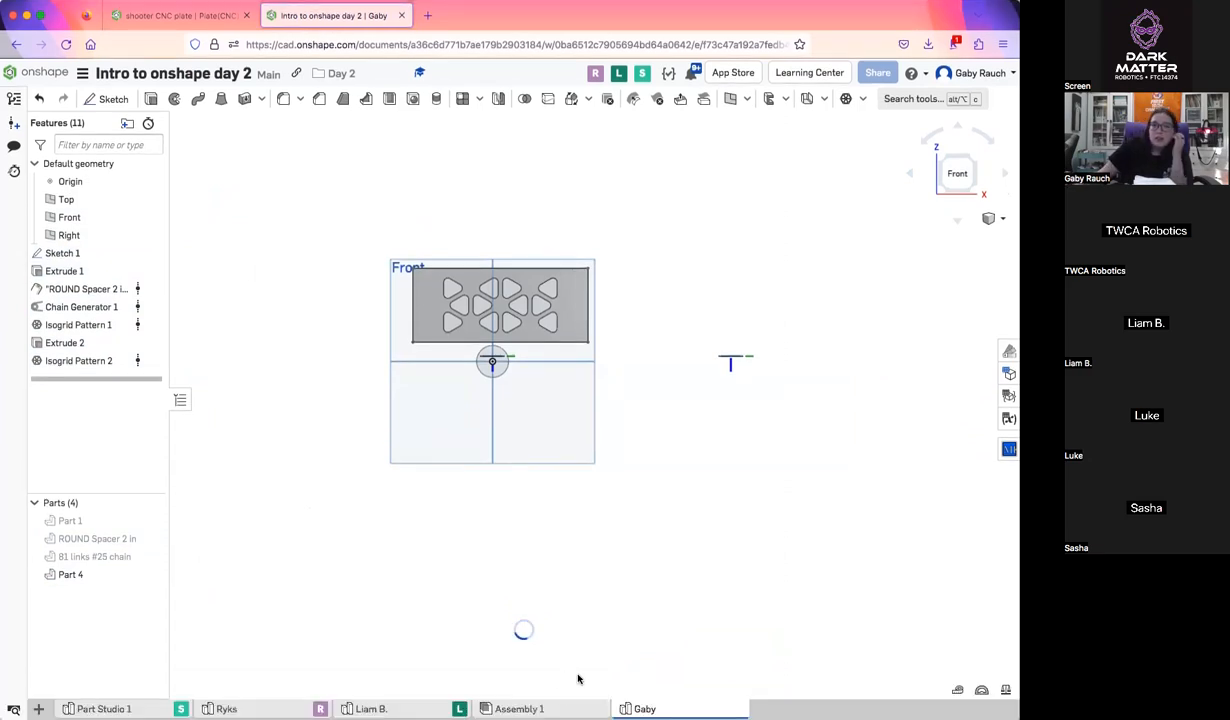
left_click(580, 708)
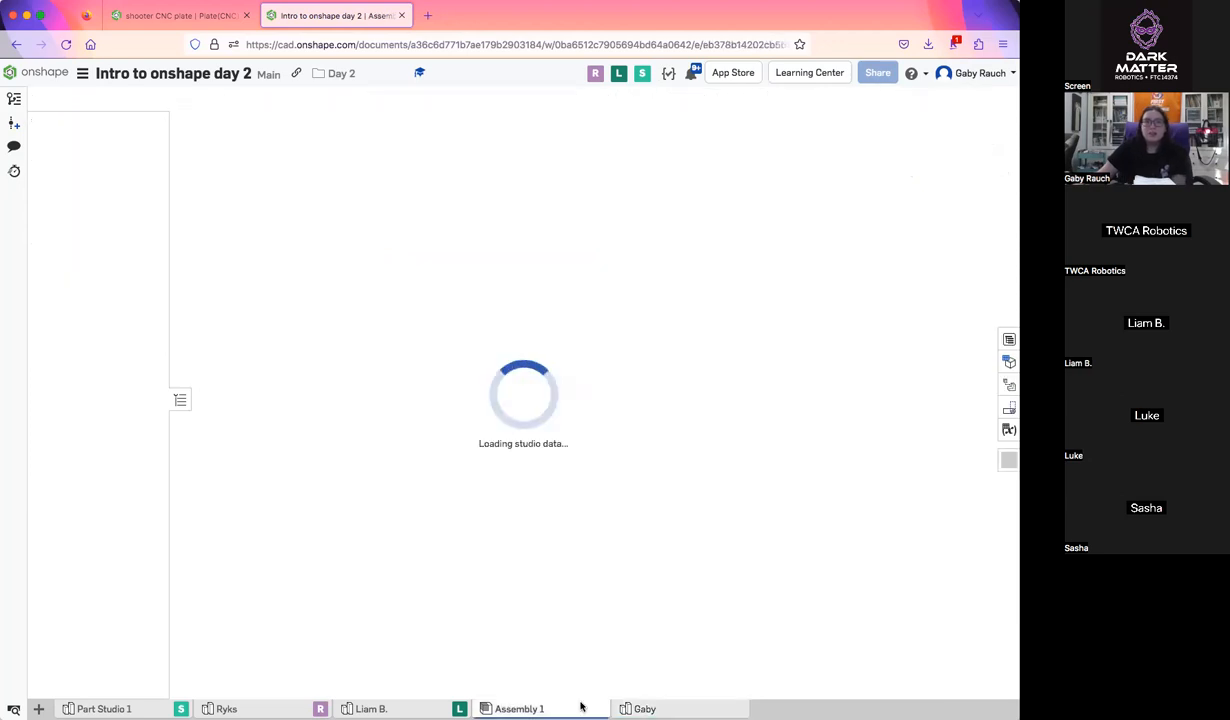
left_click(104, 709)
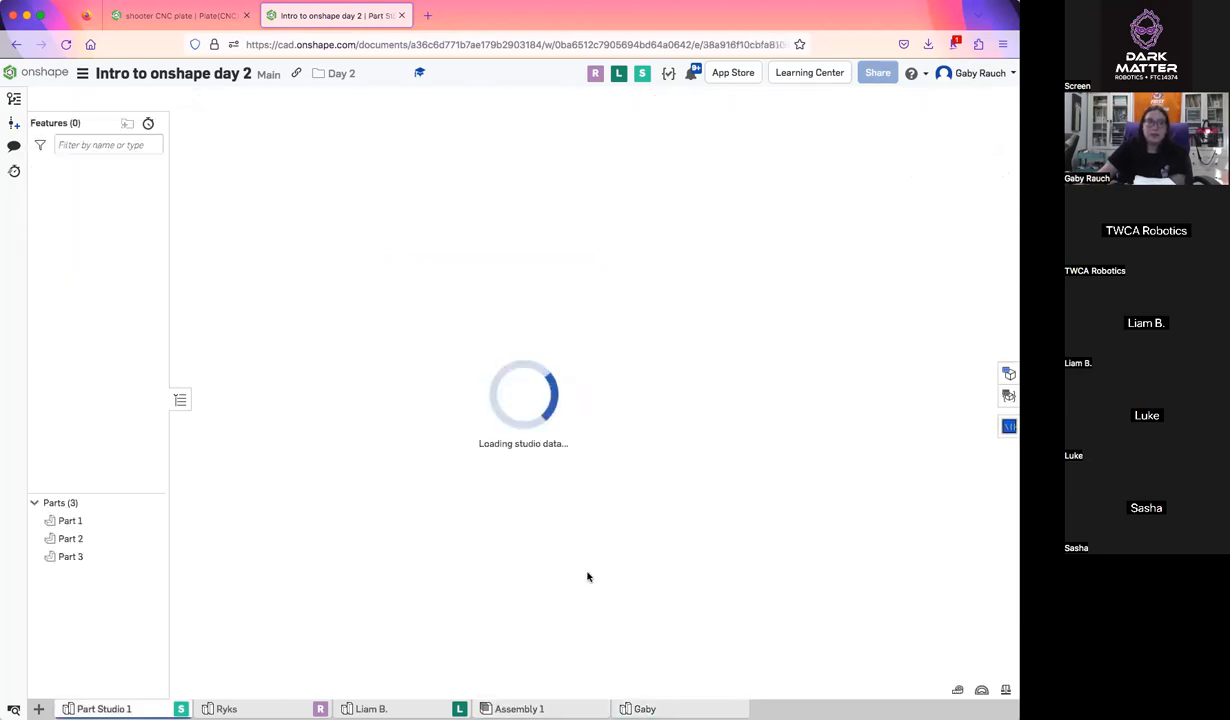
right_click_drag(576, 568, 648, 620)
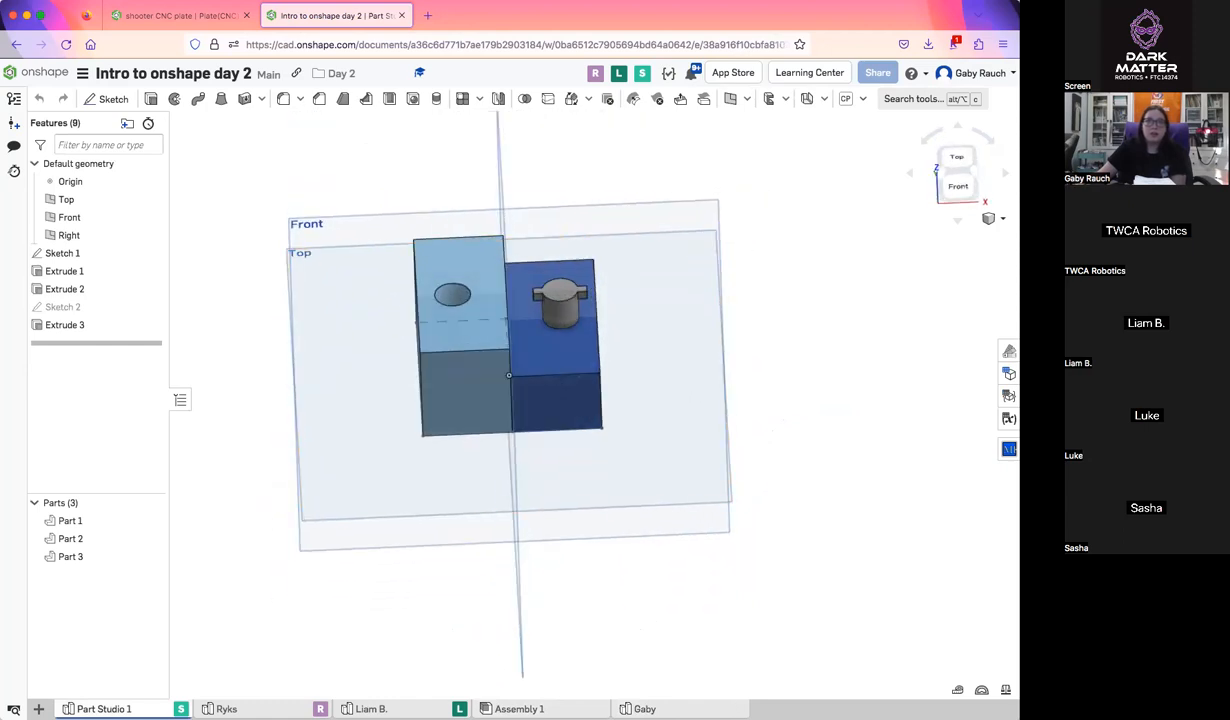
left_click(730, 708)
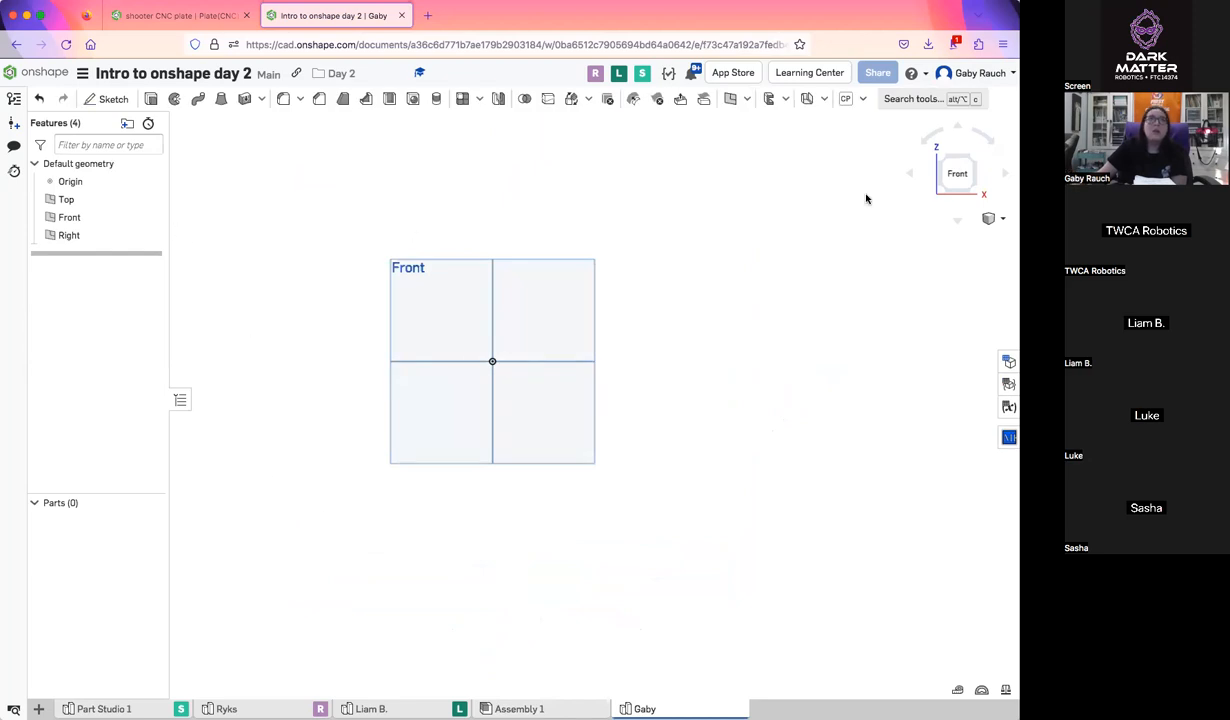
Start a sketch on the Front plane and draw a center point rectangle about 3.9 by 3.7 in around the origin
scroll(390, 388, "up", 5)
scroll(347, 401, "down", 2)
scroll(453, 403, "down", 3)
middle_click_drag(427, 404, 433, 403)
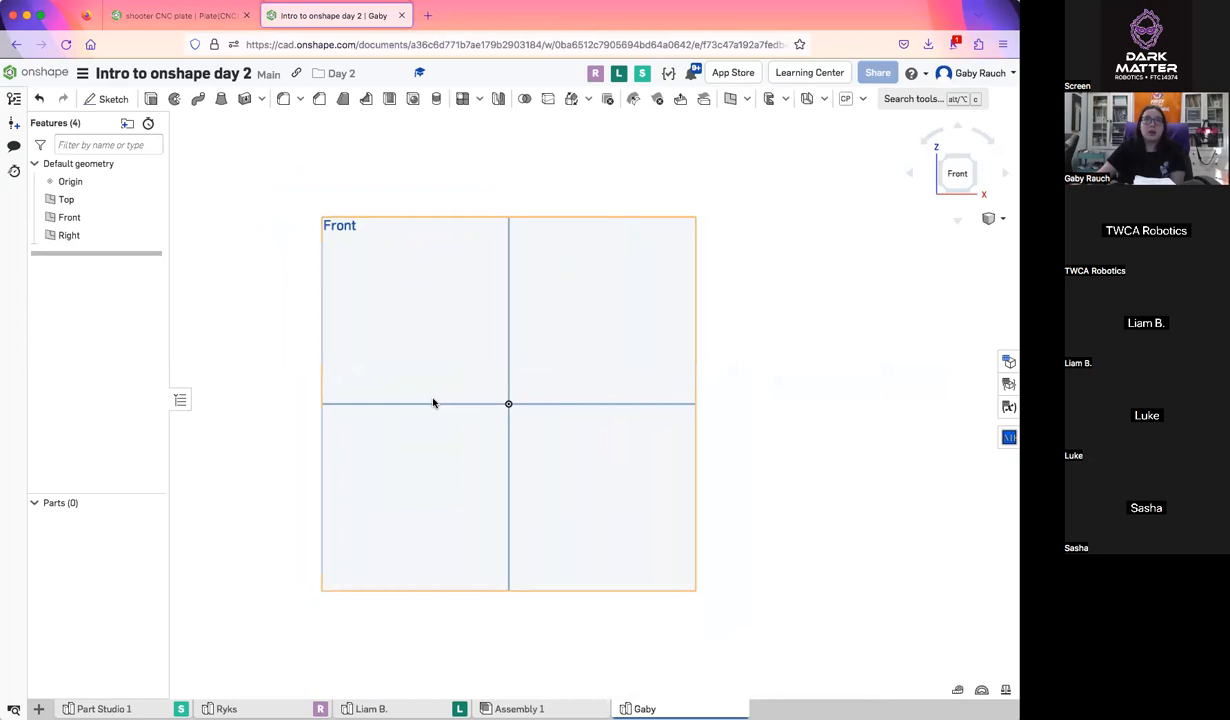
left_click(122, 96)
left_click(441, 313)
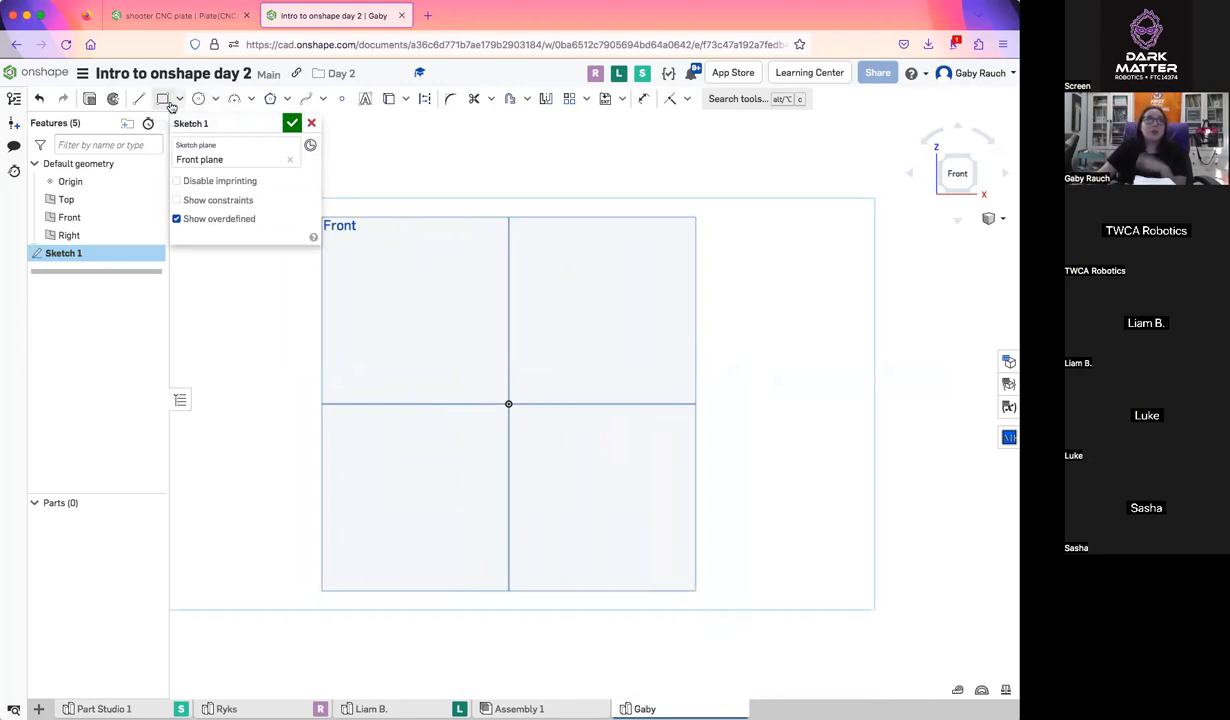
left_click(180, 103)
left_click(218, 147)
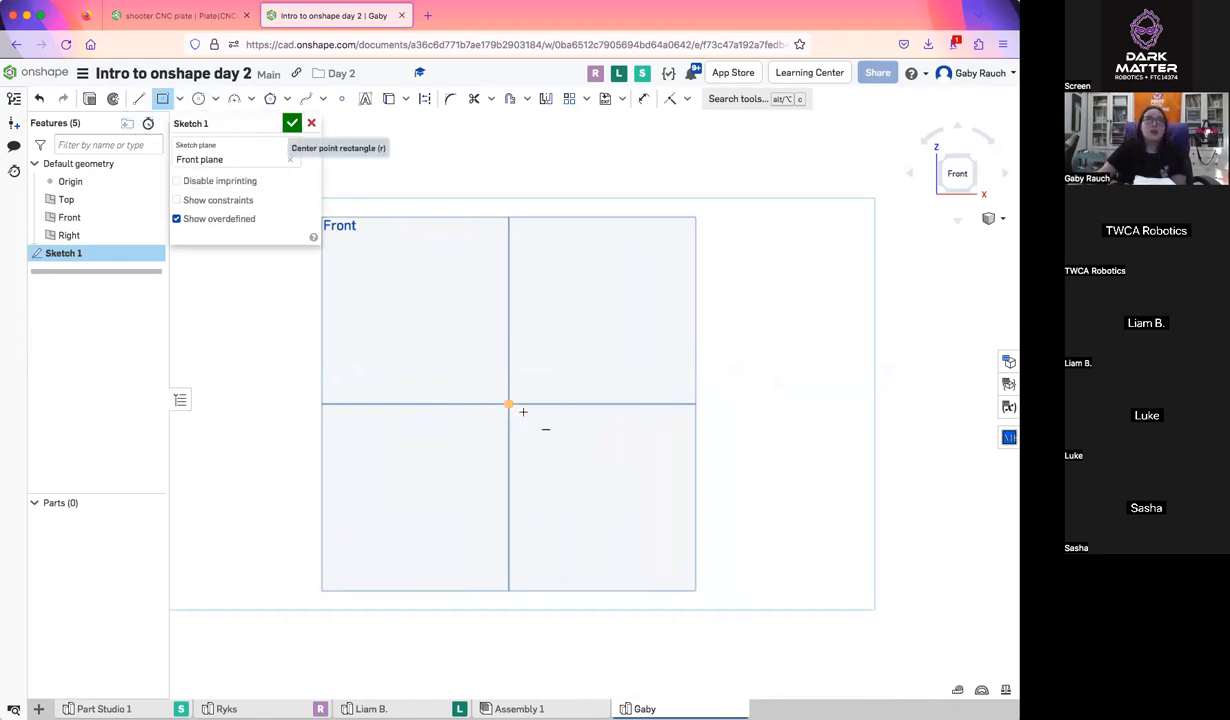
left_click(509, 404)
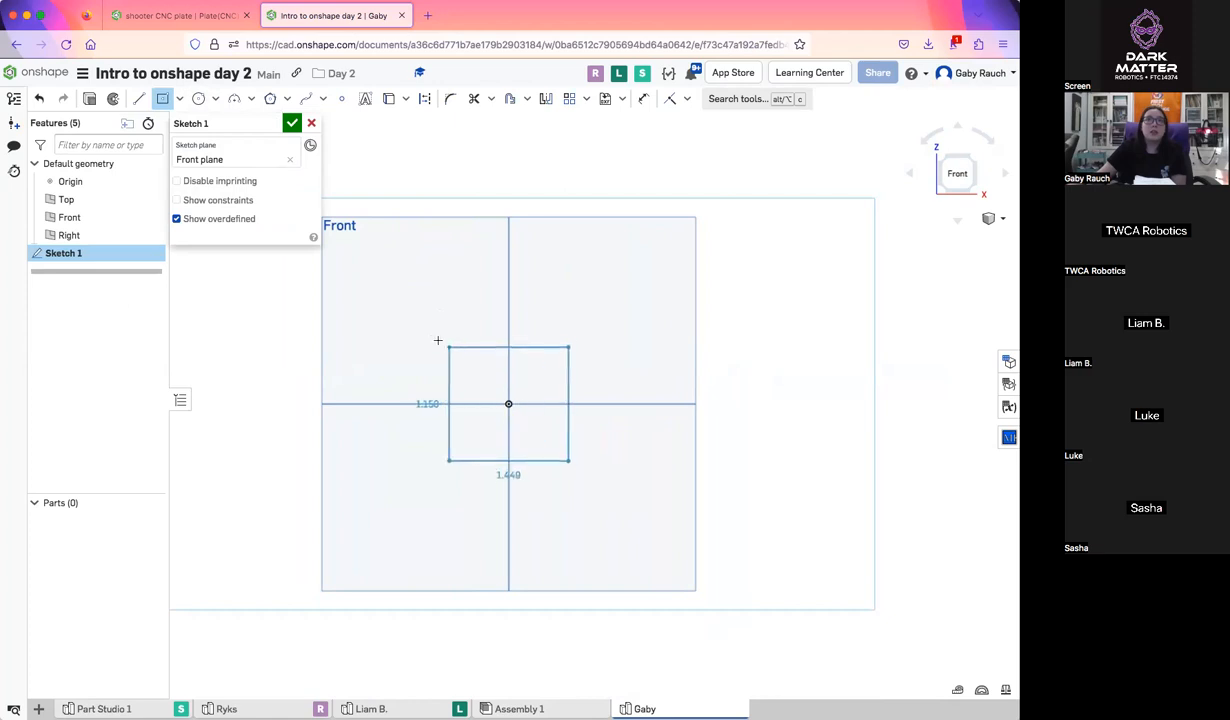
left_click(388, 290)
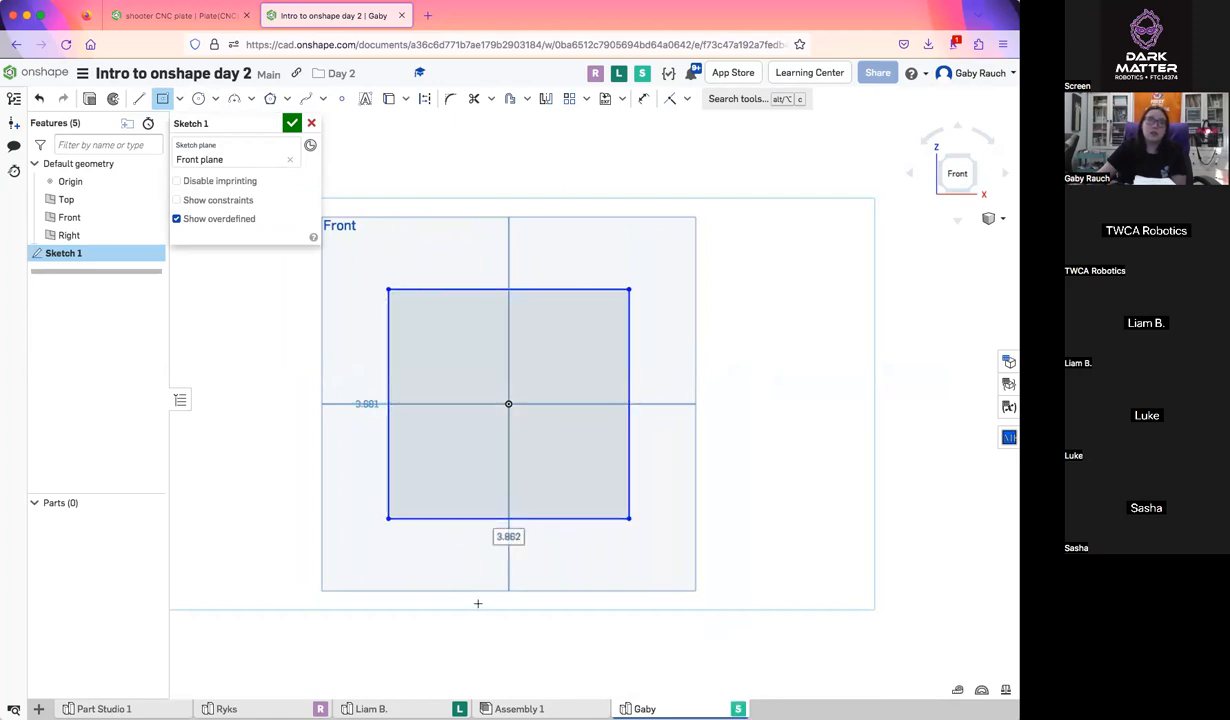
Dimension the rectangle's vertical side as 2.5 in
key("d")
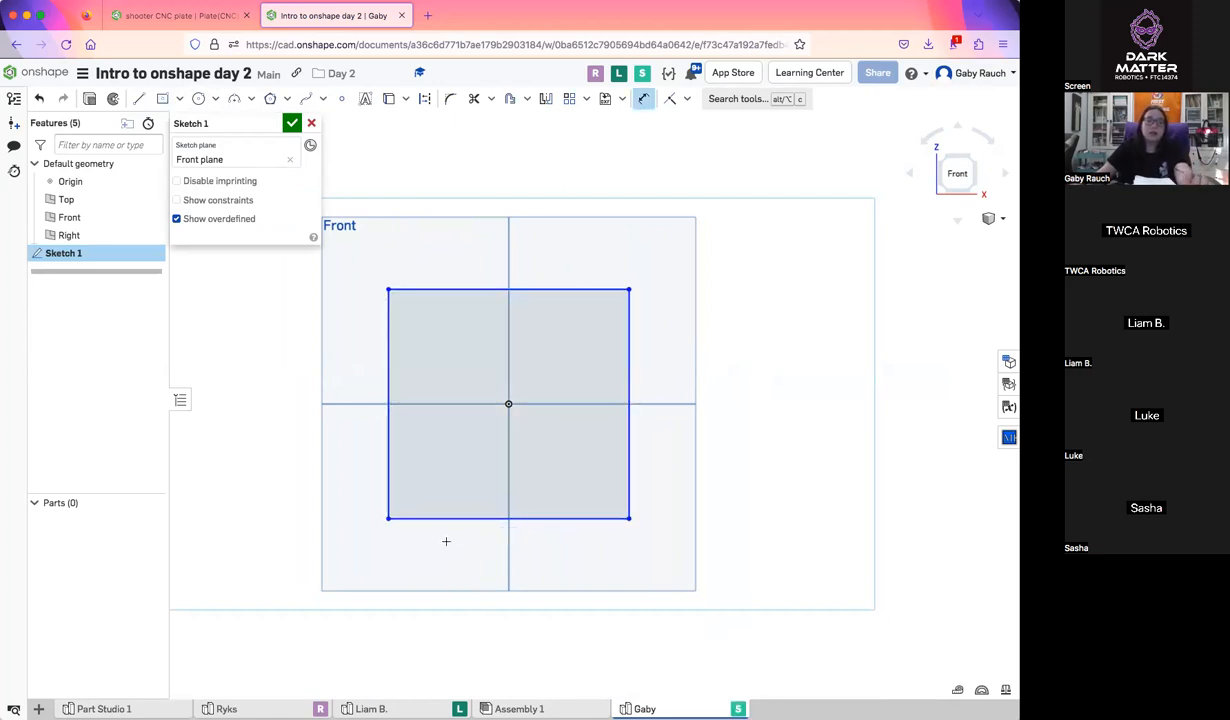
left_click(387, 452)
left_click(333, 441)
type("2.5")
key("Return")
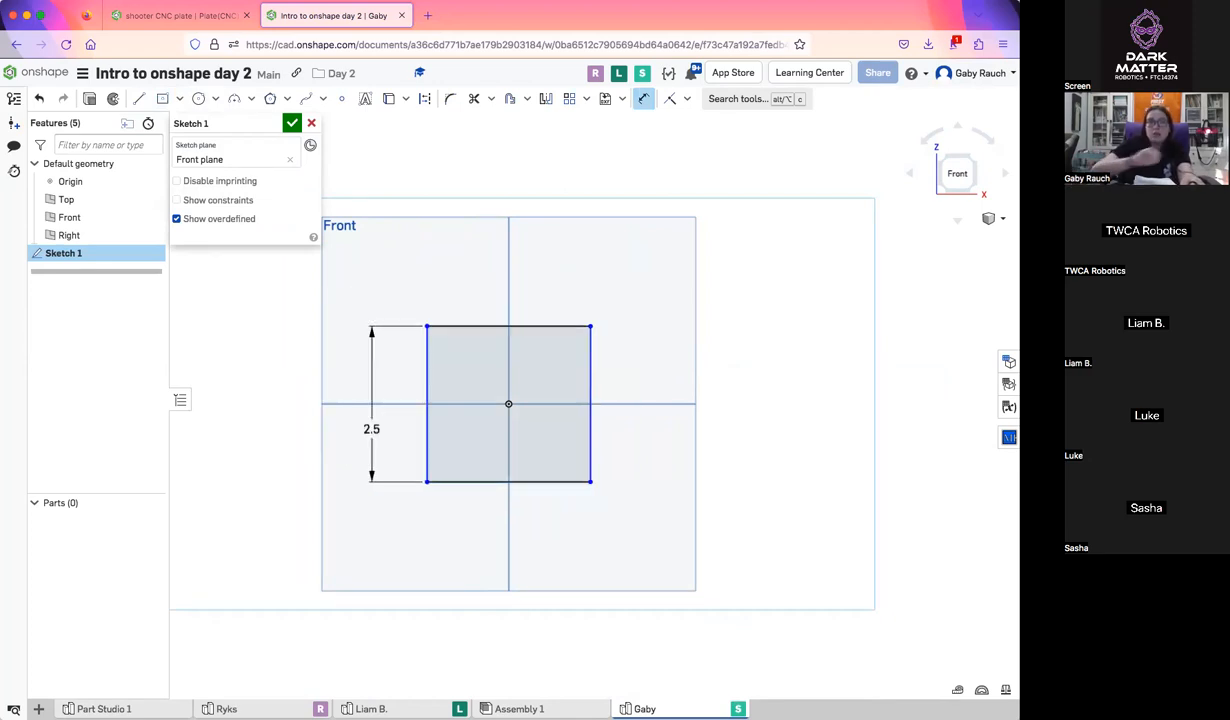
Make the rectangle's top and left sides equal so that it is a square
left_click(691, 101)
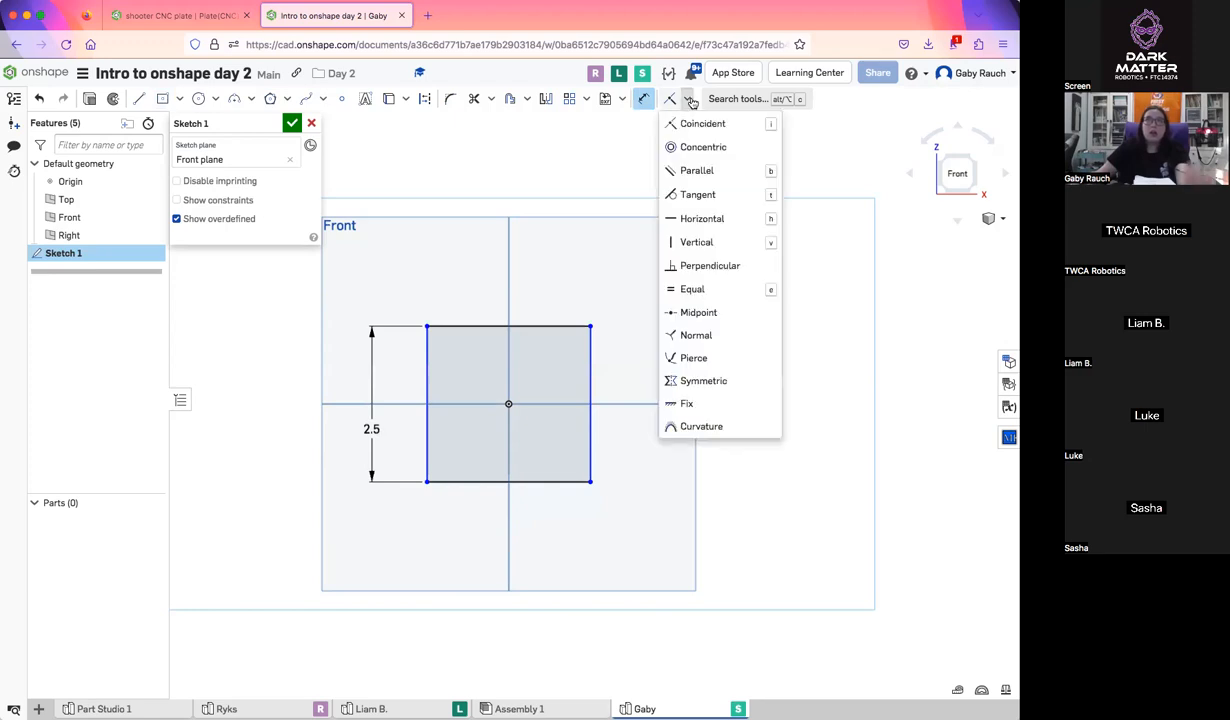
left_click(716, 282)
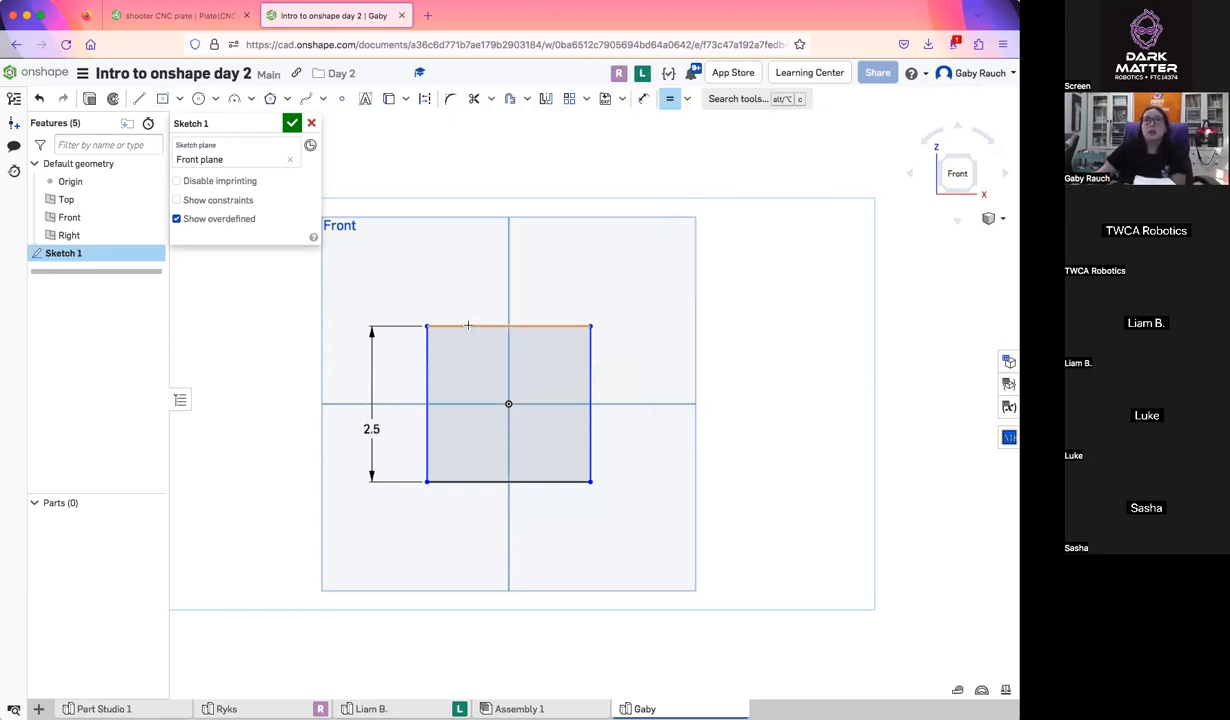
left_click(427, 362)
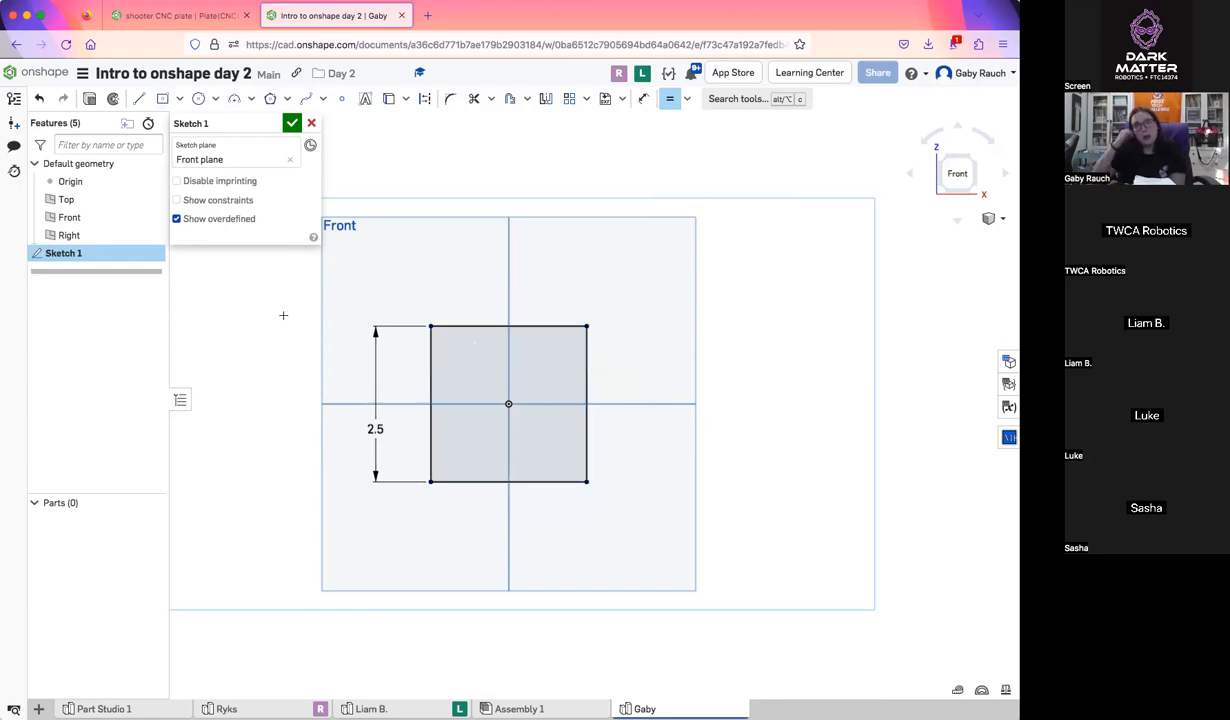
Draw a horizontal construction line 1 in long through the origin inside the square
scroll(480, 370, "up", 5)
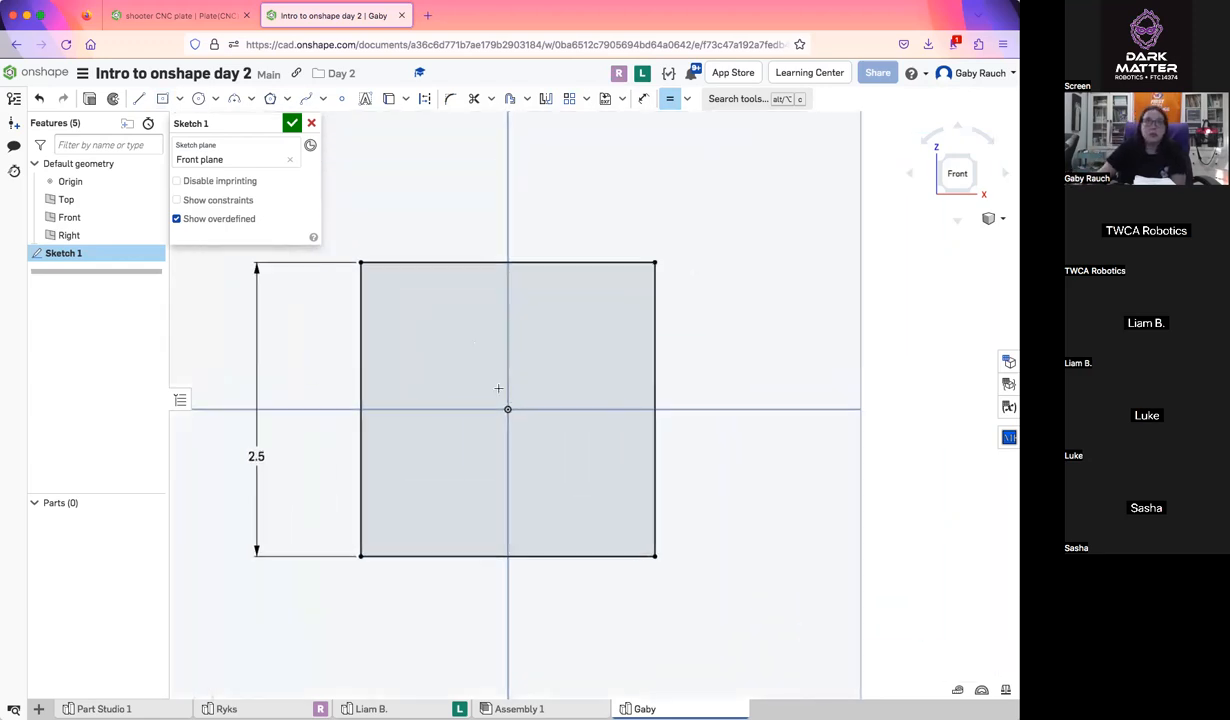
left_click(138, 99)
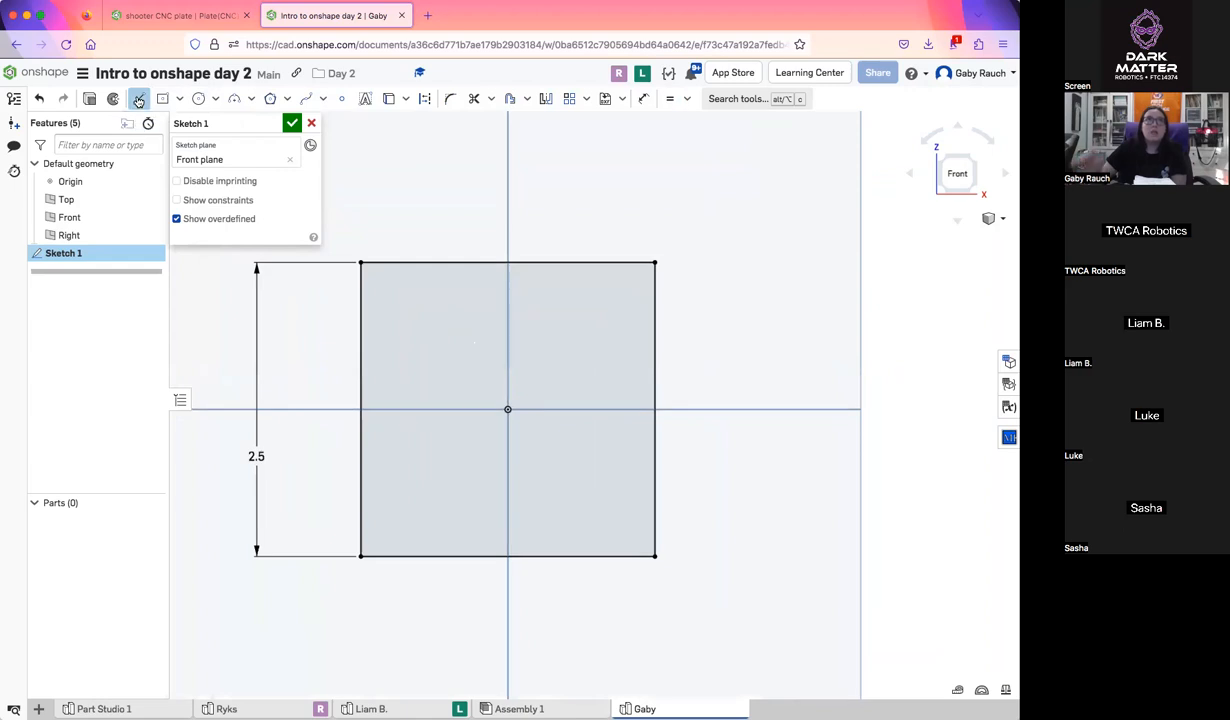
left_click(424, 98)
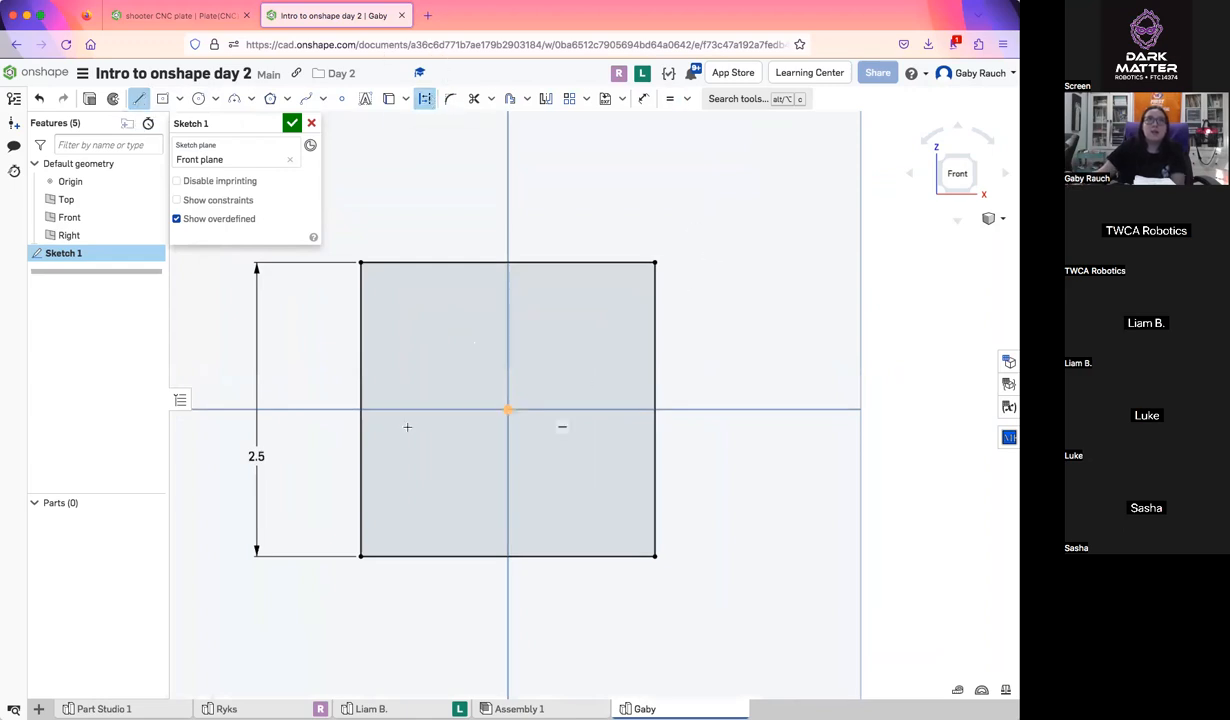
left_click(604, 409)
type("1")
key("Return")
left_click(424, 98)
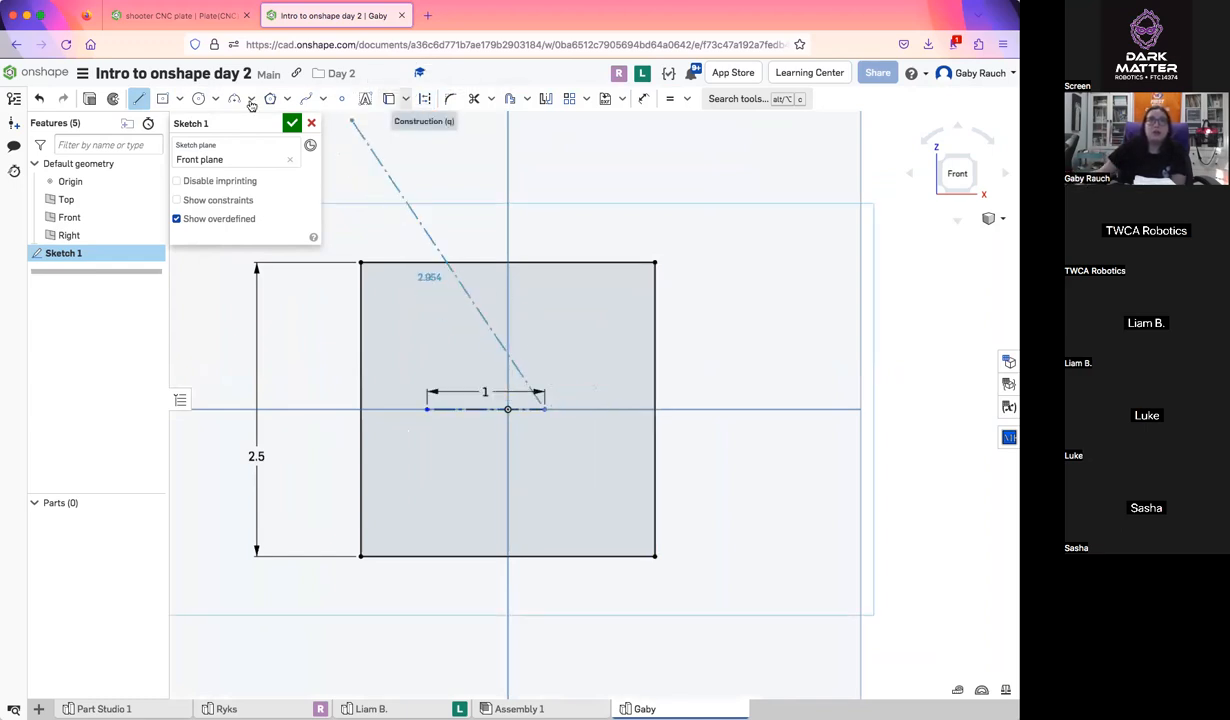
left_click(140, 101)
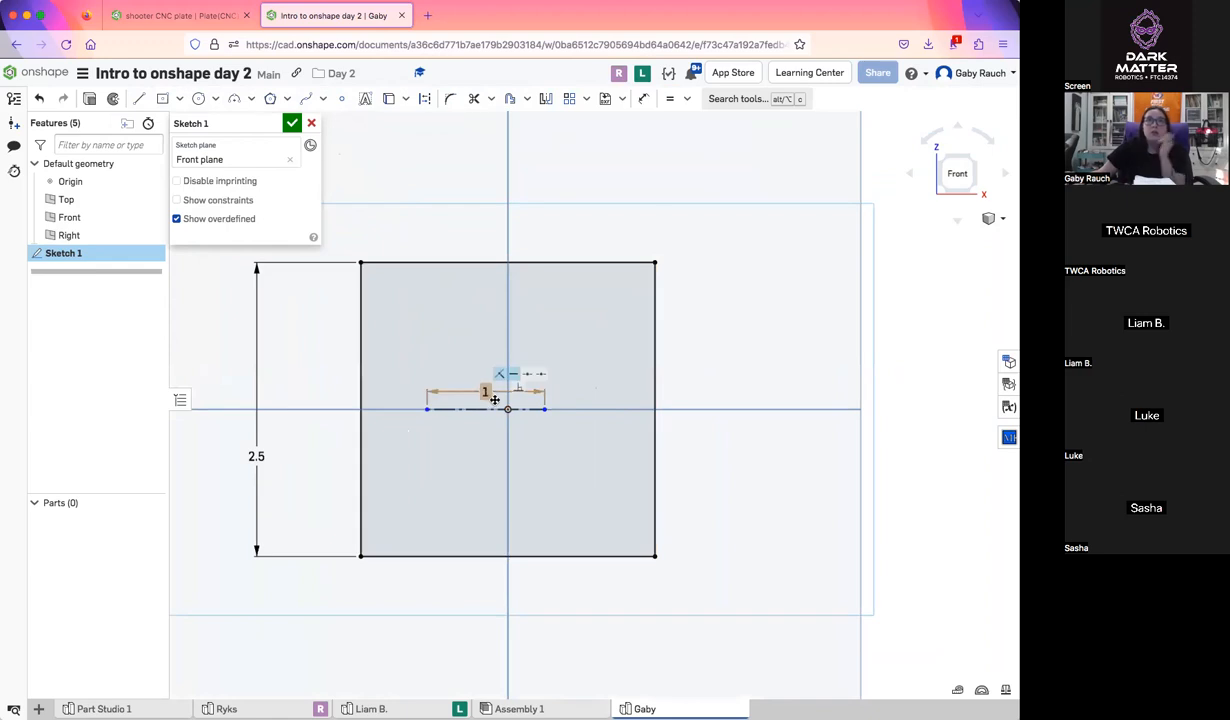
Constrain the origin as the midpoint of the horizontal construction line
left_click(687, 99)
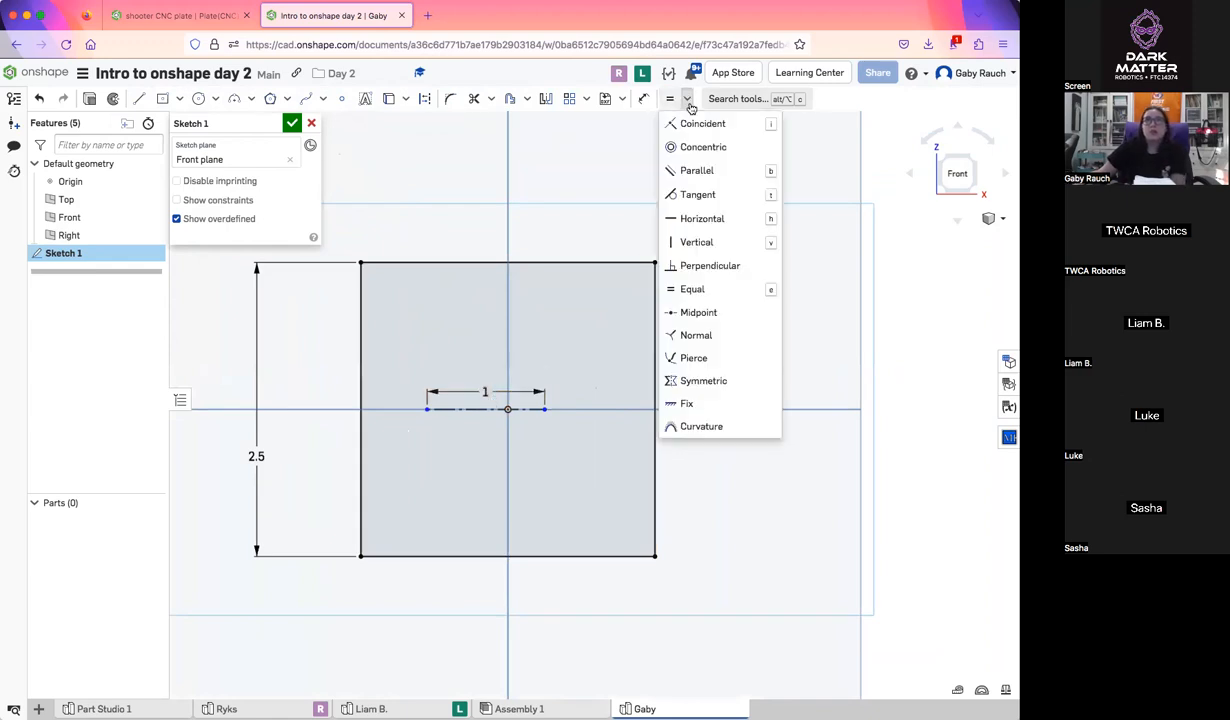
left_click(697, 313)
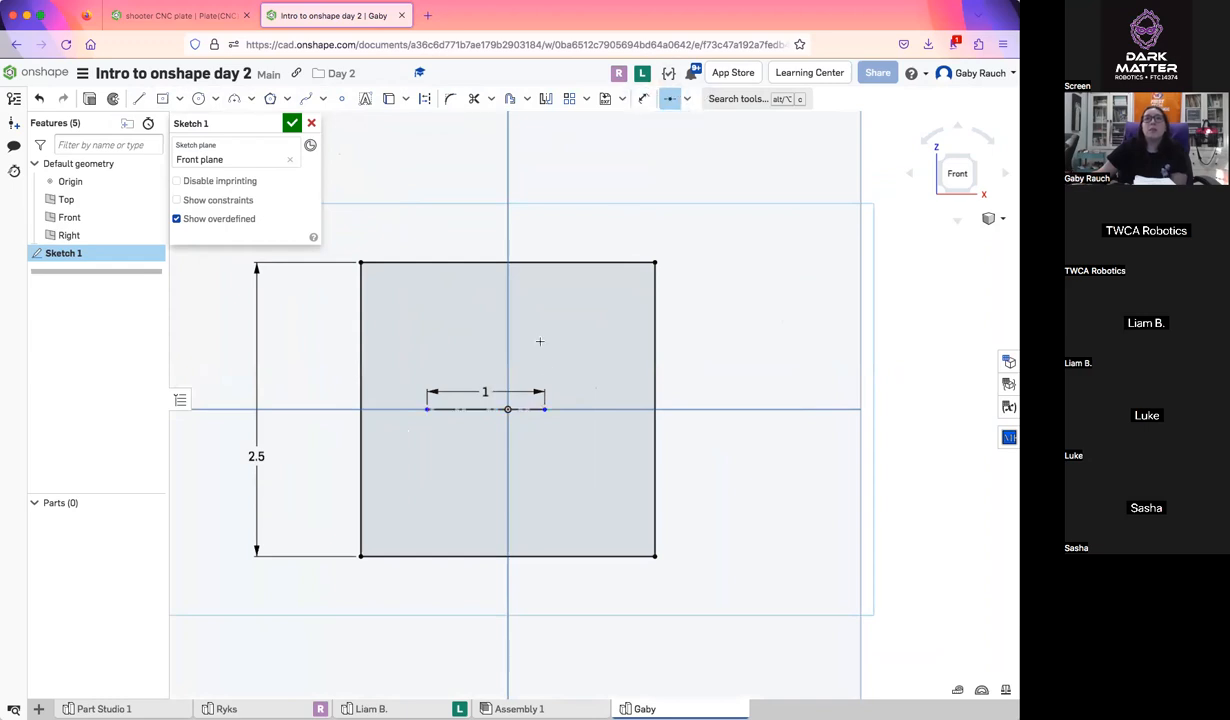
left_click(474, 411)
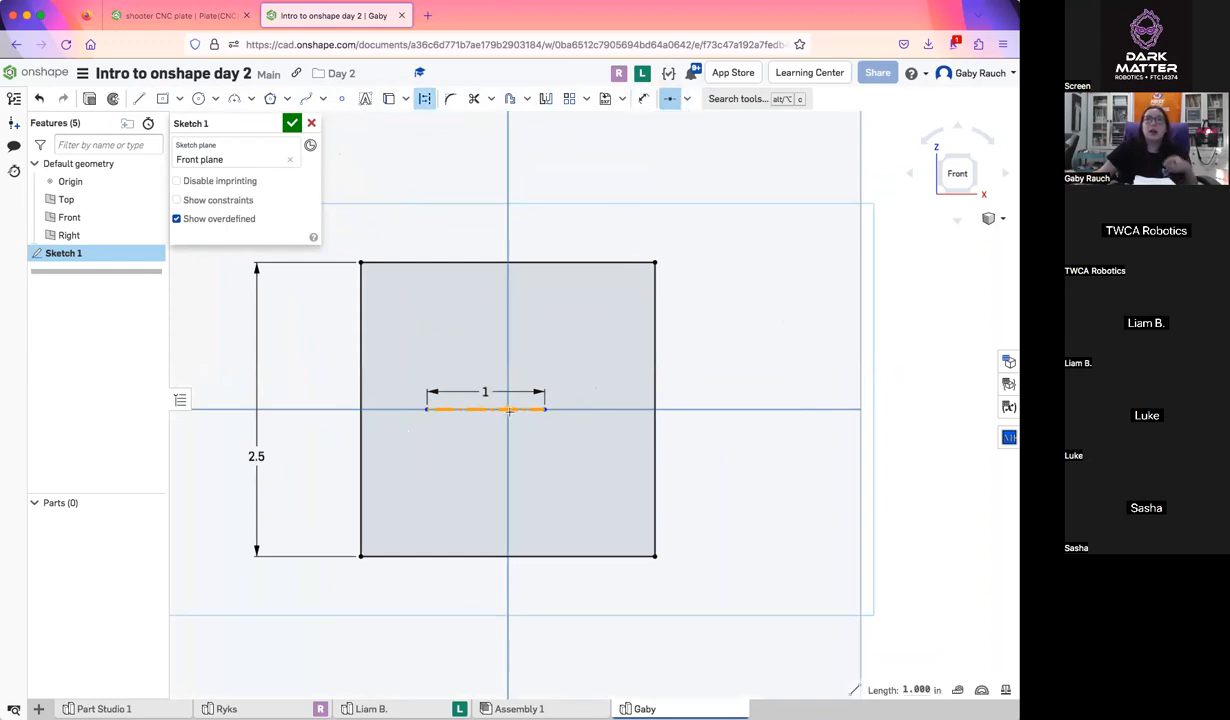
left_click(508, 410)
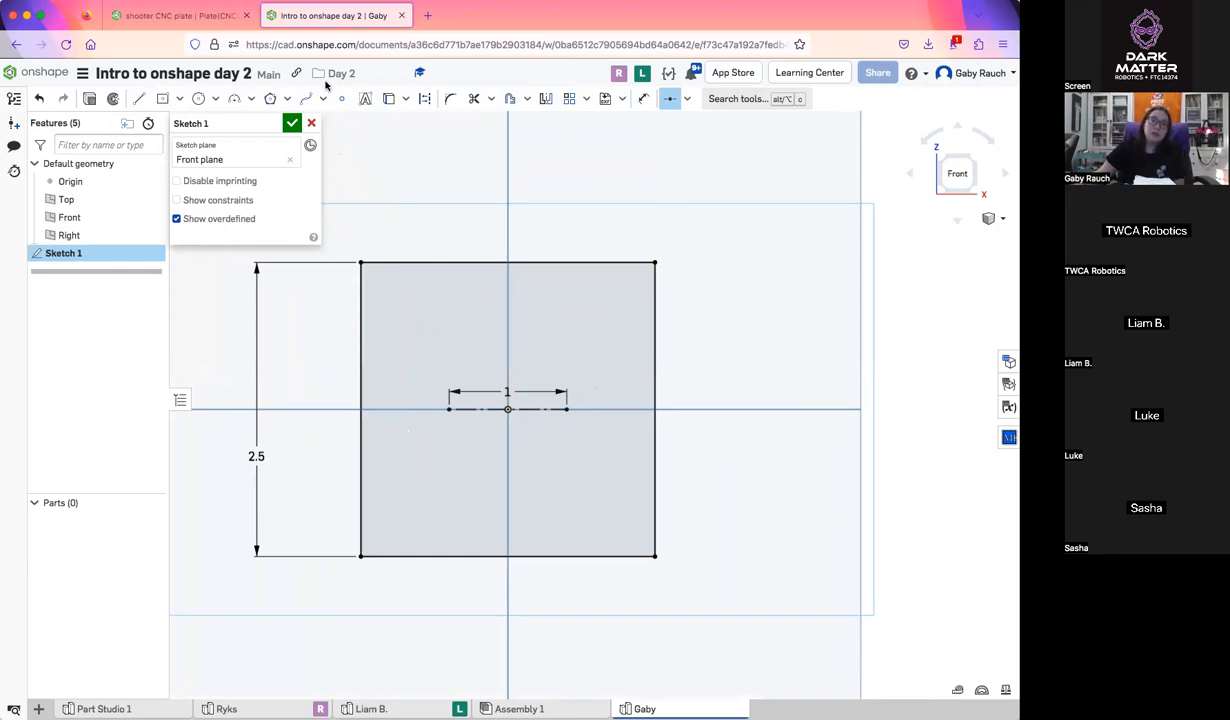
Draw a circle of 0.5 in diameter centred on the construction line's left endpoint
left_click(198, 98)
left_click(449, 409)
type("0.5")
key("Return")
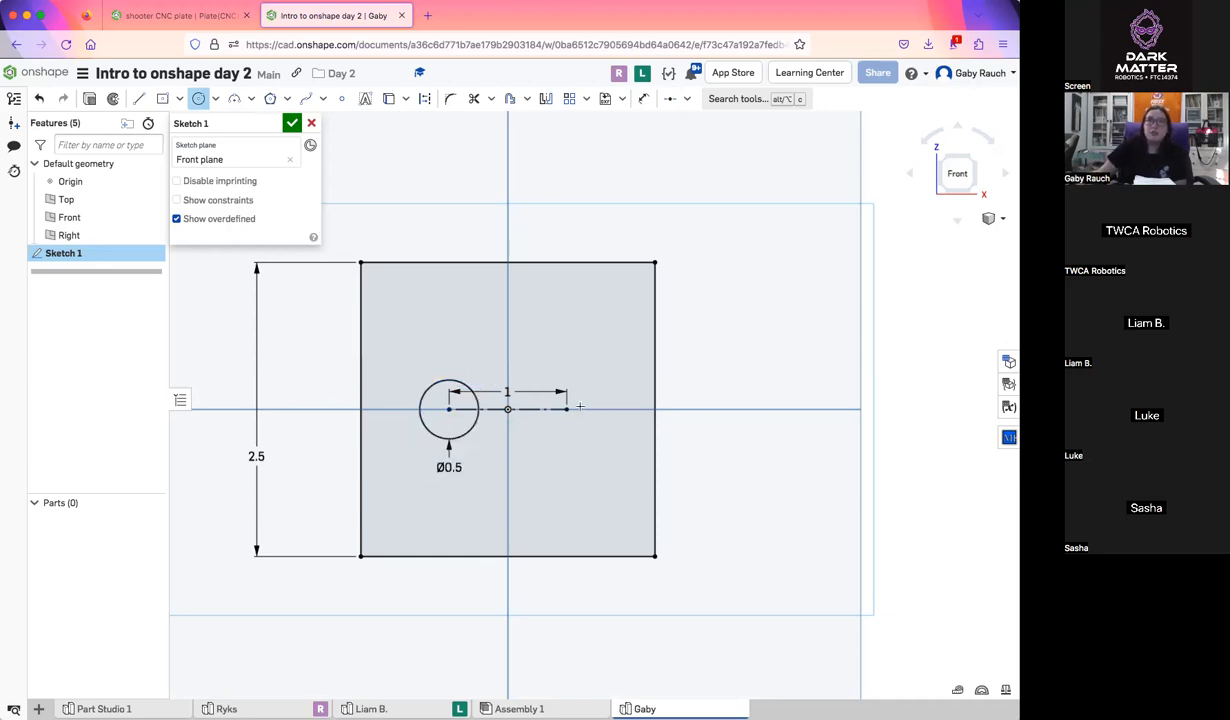
Draw a second circle on the construction line's right endpoint and make it equal to the first circle
left_click(592, 381)
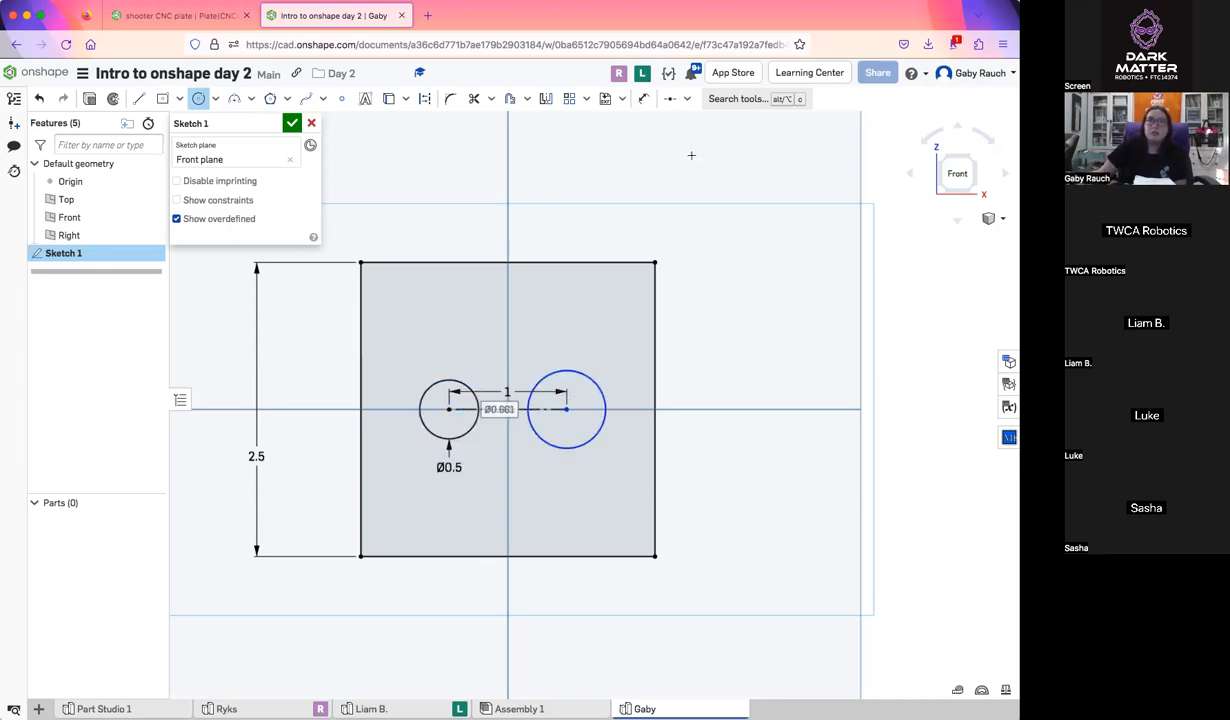
left_click(687, 98)
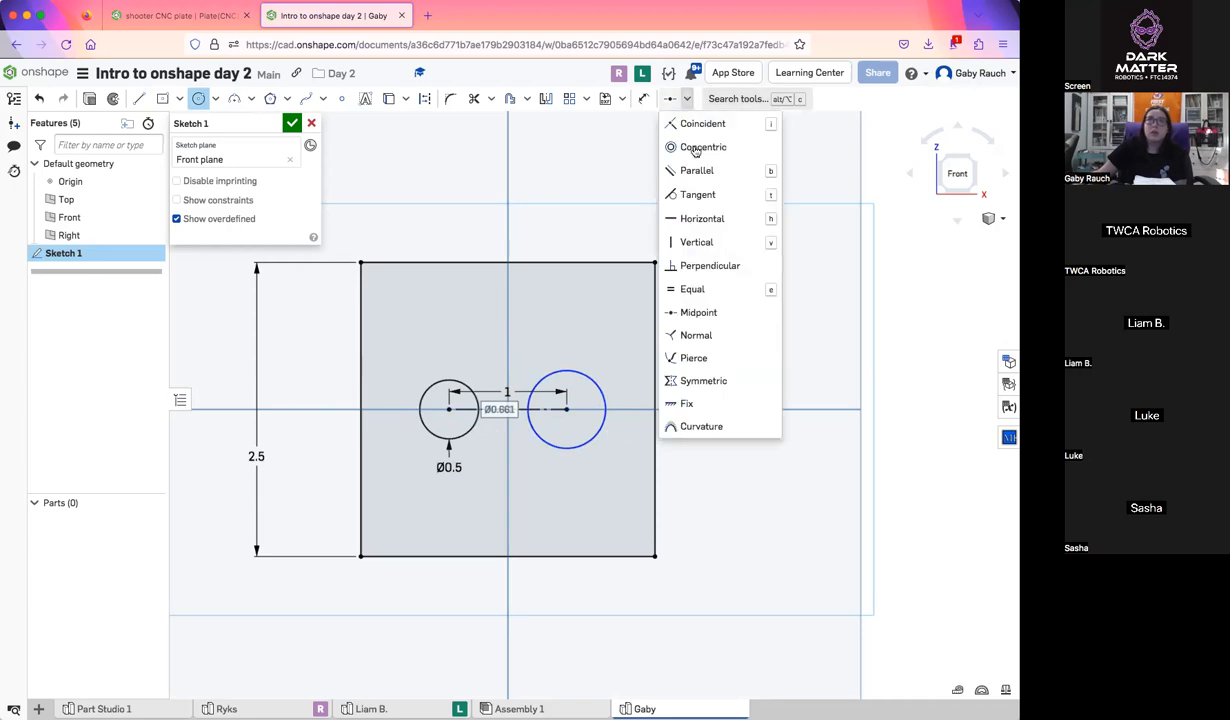
left_click(722, 290)
left_click(582, 370)
left_click(449, 378)
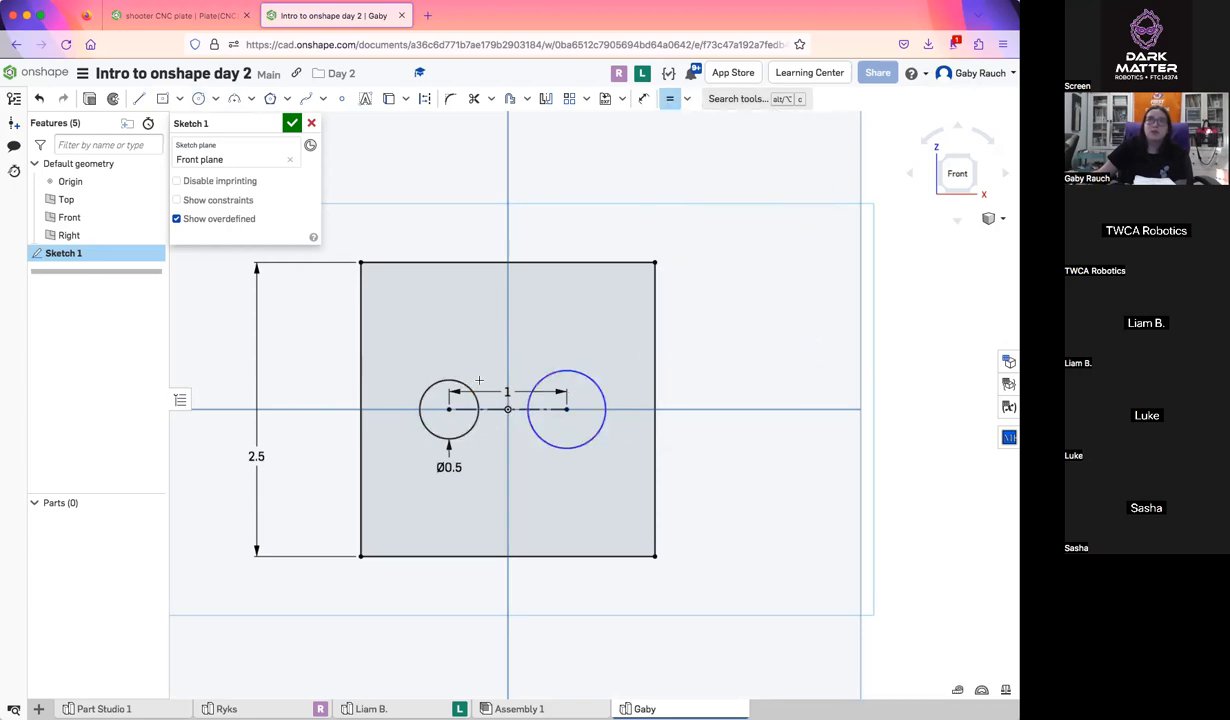
Draw a vertical line between the midpoints of the square's top and bottom edges and finish the sketch
left_click(138, 98)
left_click(509, 261)
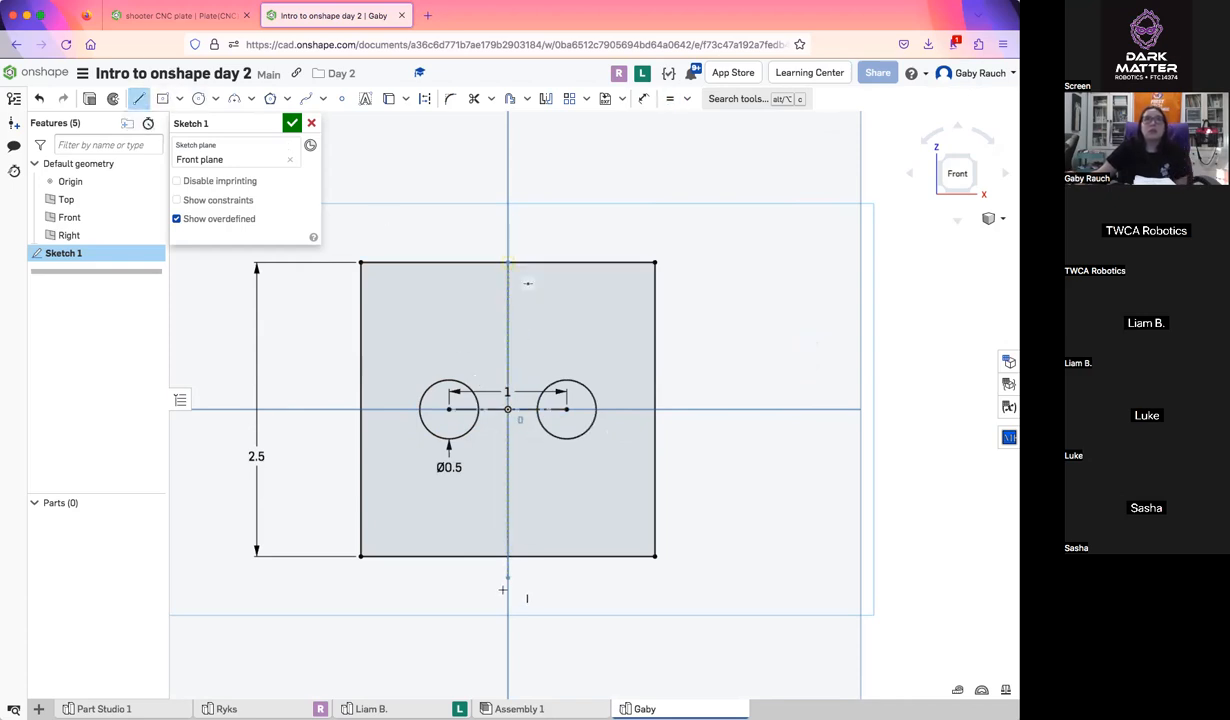
left_click(508, 556)
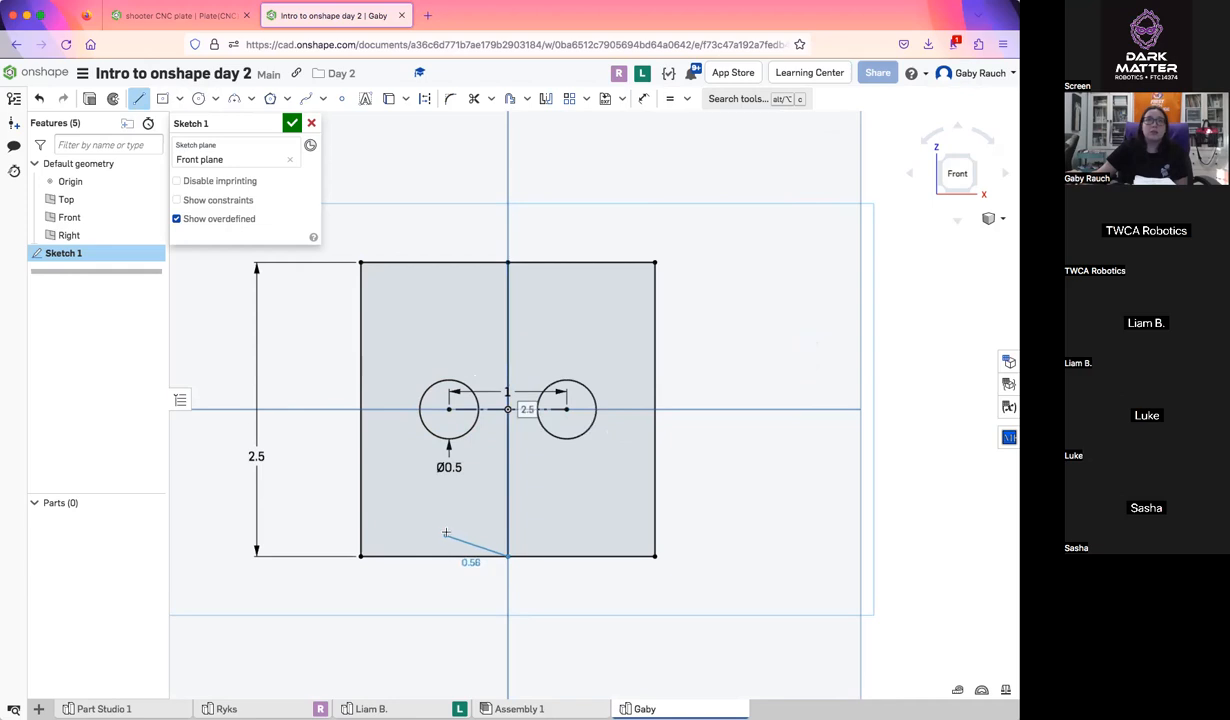
key("Escape")
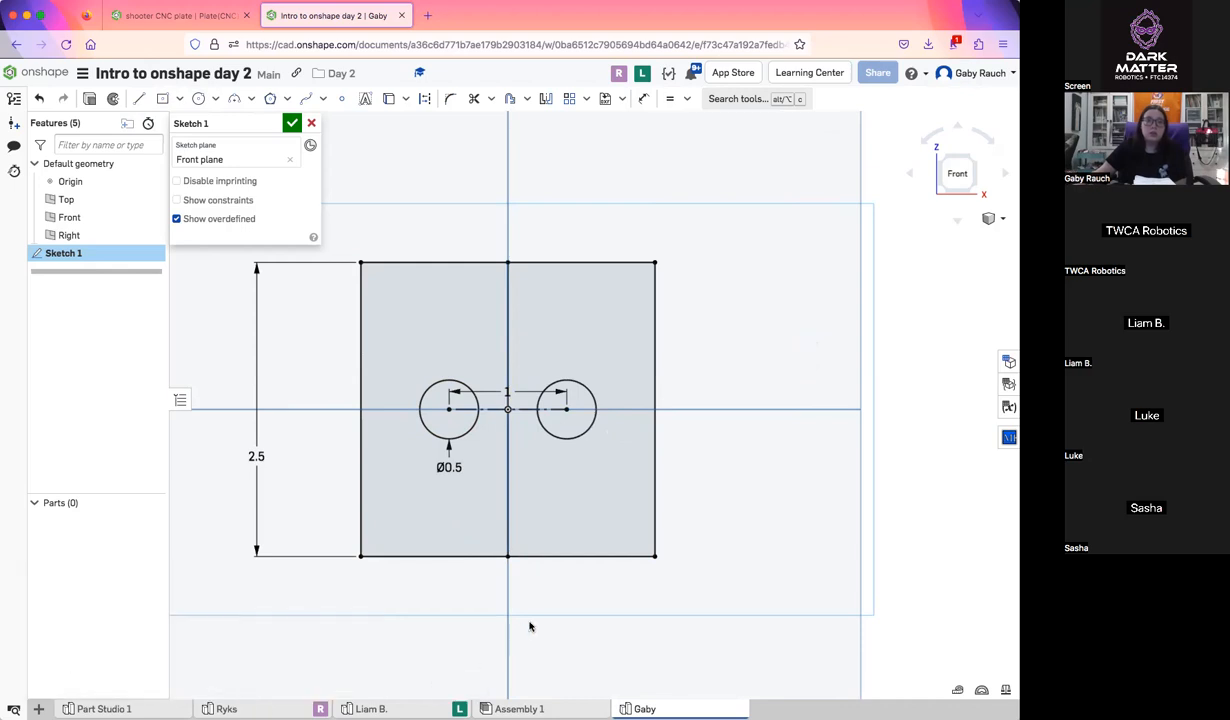
left_click(291, 123)
Extrude the square's left half around its circle together with the right circle 1.5 in as new parts
mouse_move(610, 374)
right_mouse_down()
mouse_move(577, 379)
mouse_move(579, 313)
mouse_move(577, 341)
right_mouse_up()
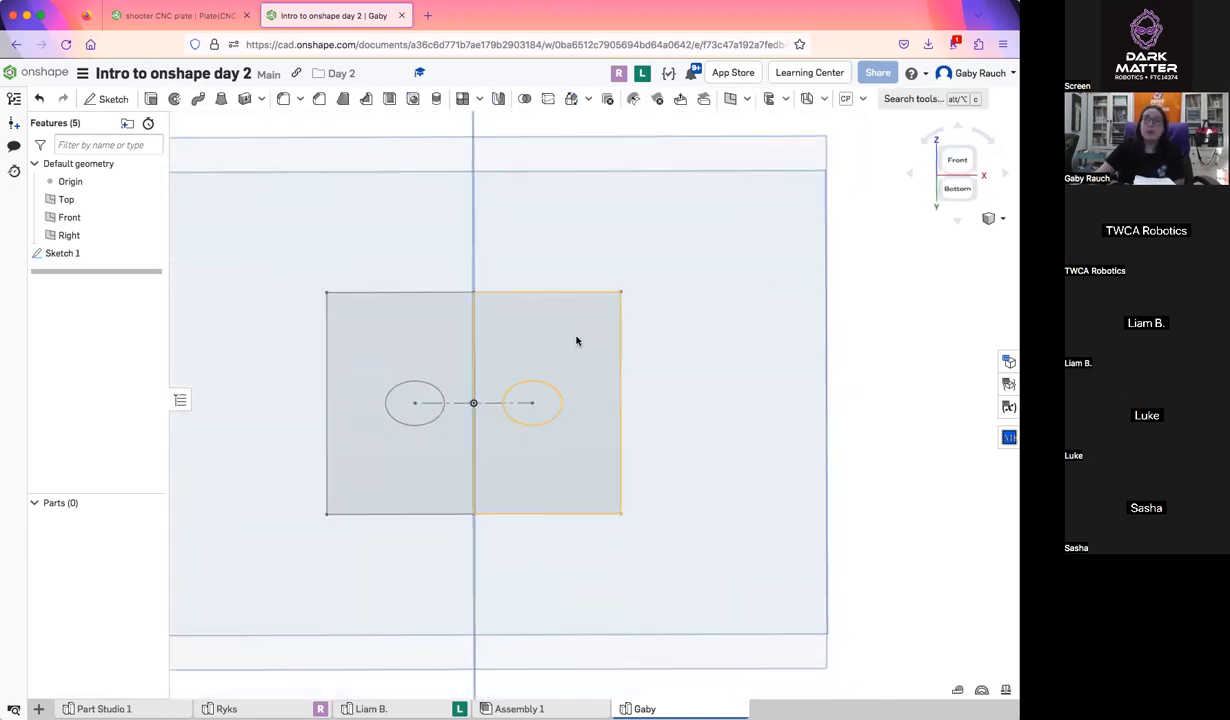
left_click(960, 157)
left_click(508, 462)
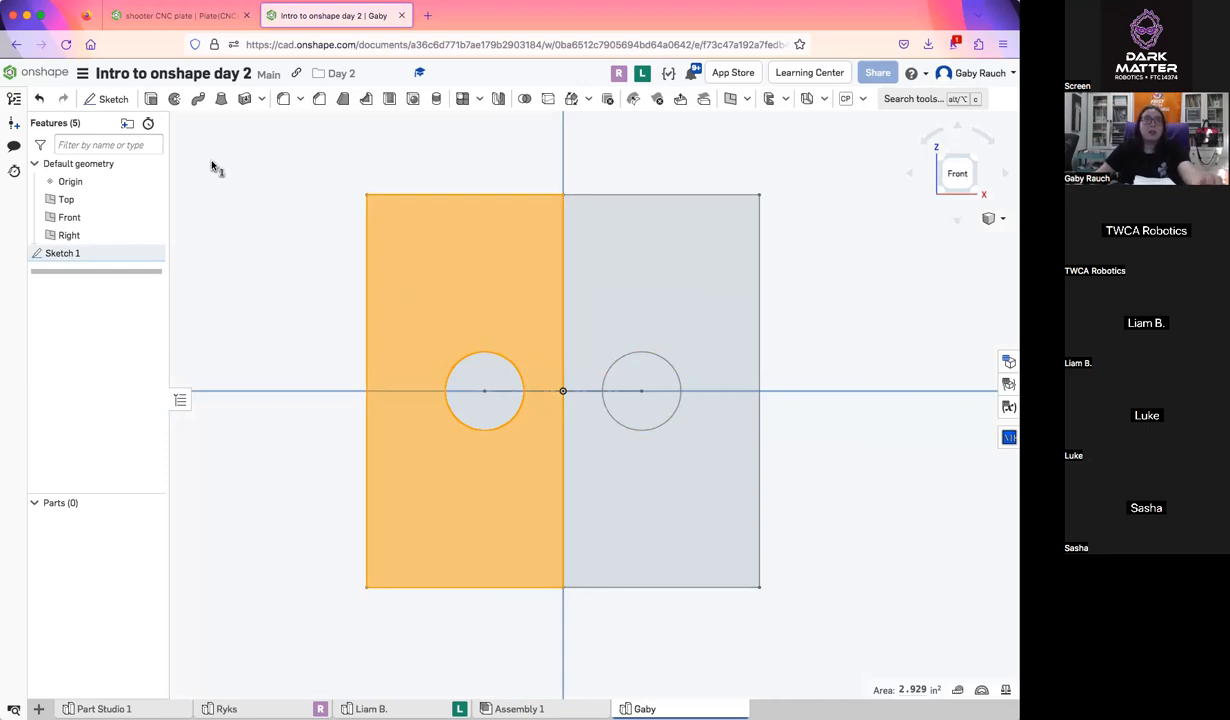
left_click(149, 98)
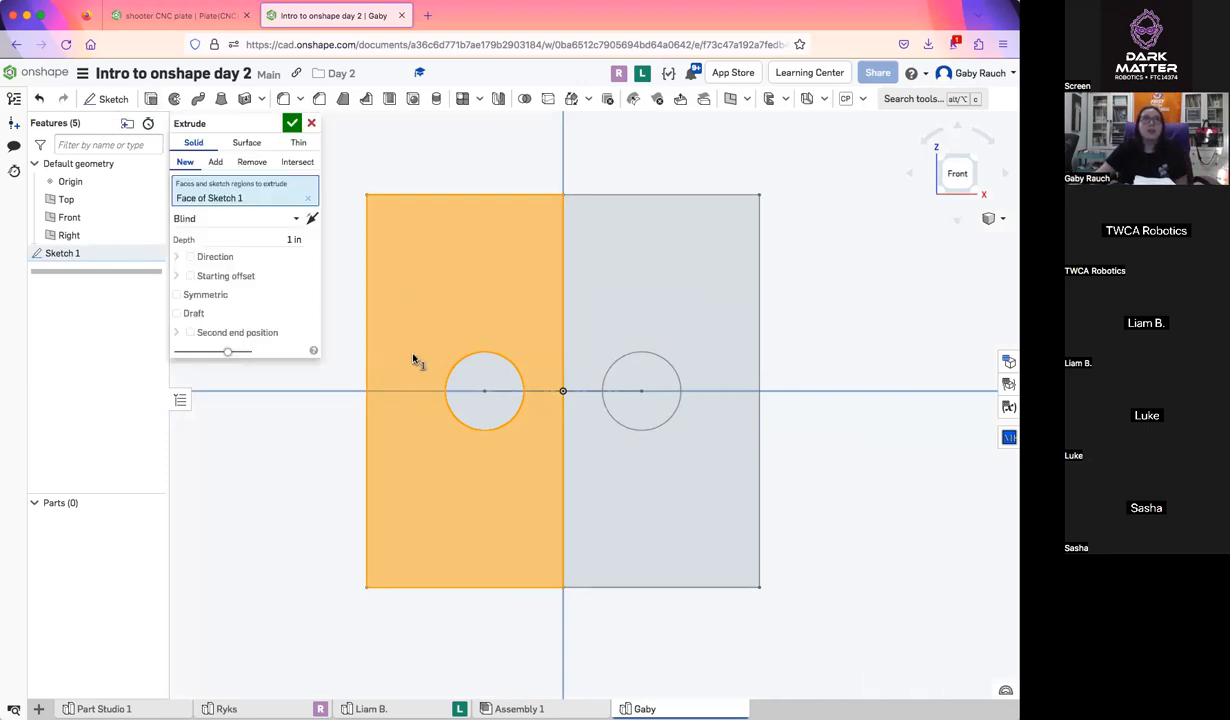
left_click(655, 376)
mouse_move(700, 472)
right_mouse_down()
mouse_move(706, 401)
mouse_move(699, 418)
mouse_move(695, 395)
right_mouse_up()
left_click(283, 257)
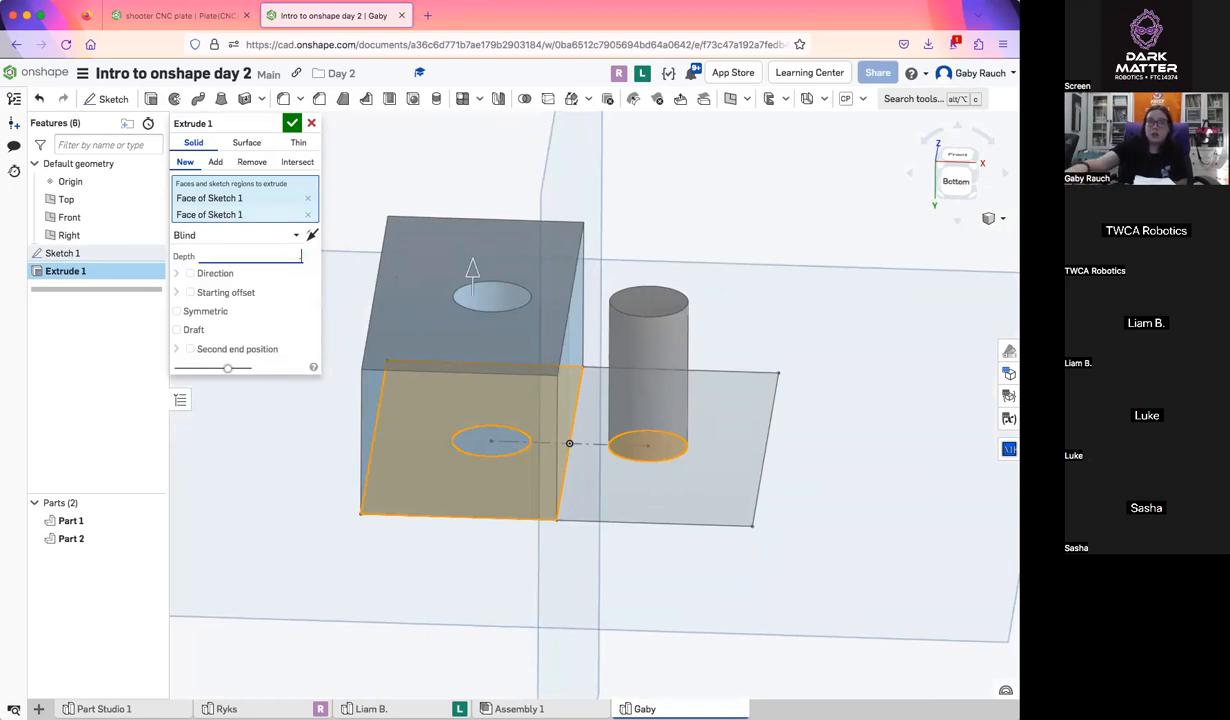
type("1.5")
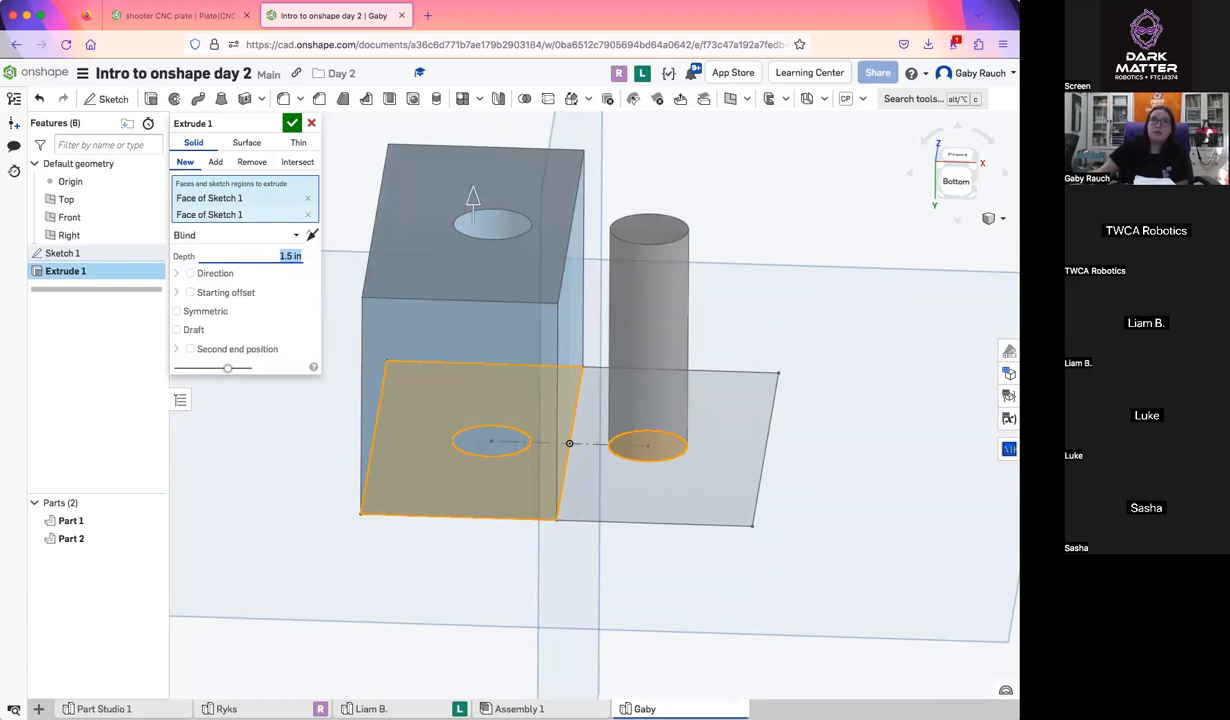
left_click(291, 123)
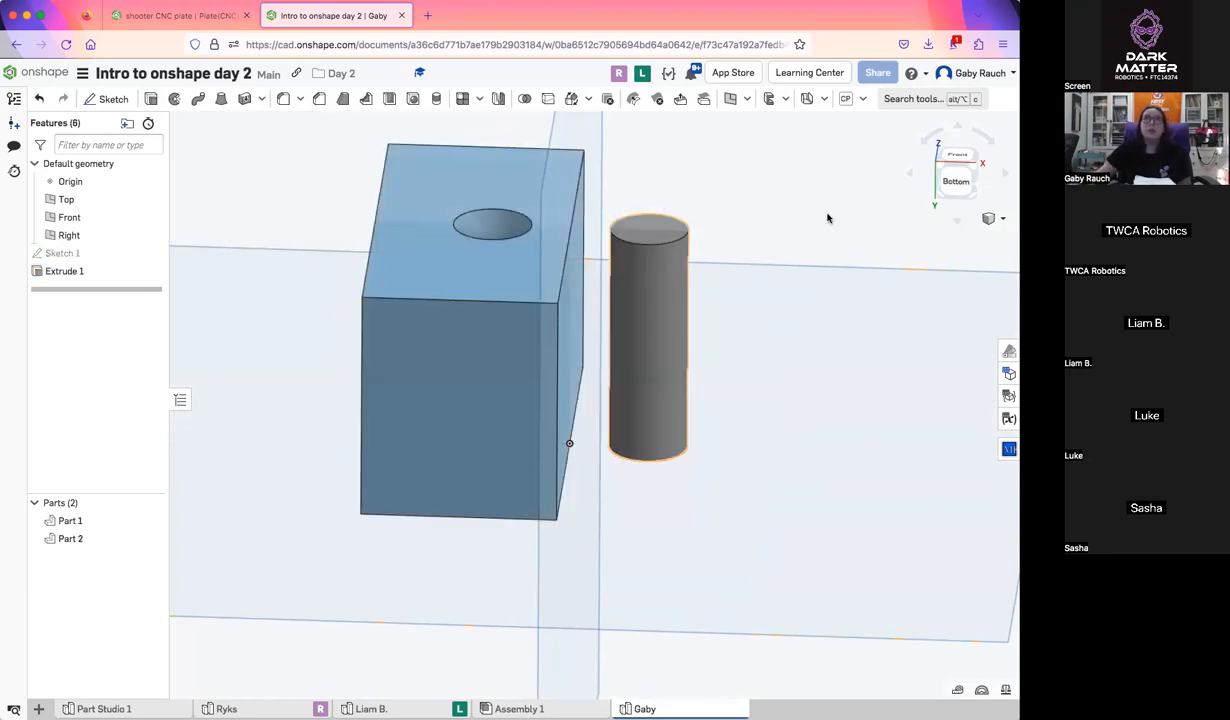
Show Sketch 1 again and extrude the square's right half around the circle 1 in as a new part, leaving out the left circle
left_click(957, 154)
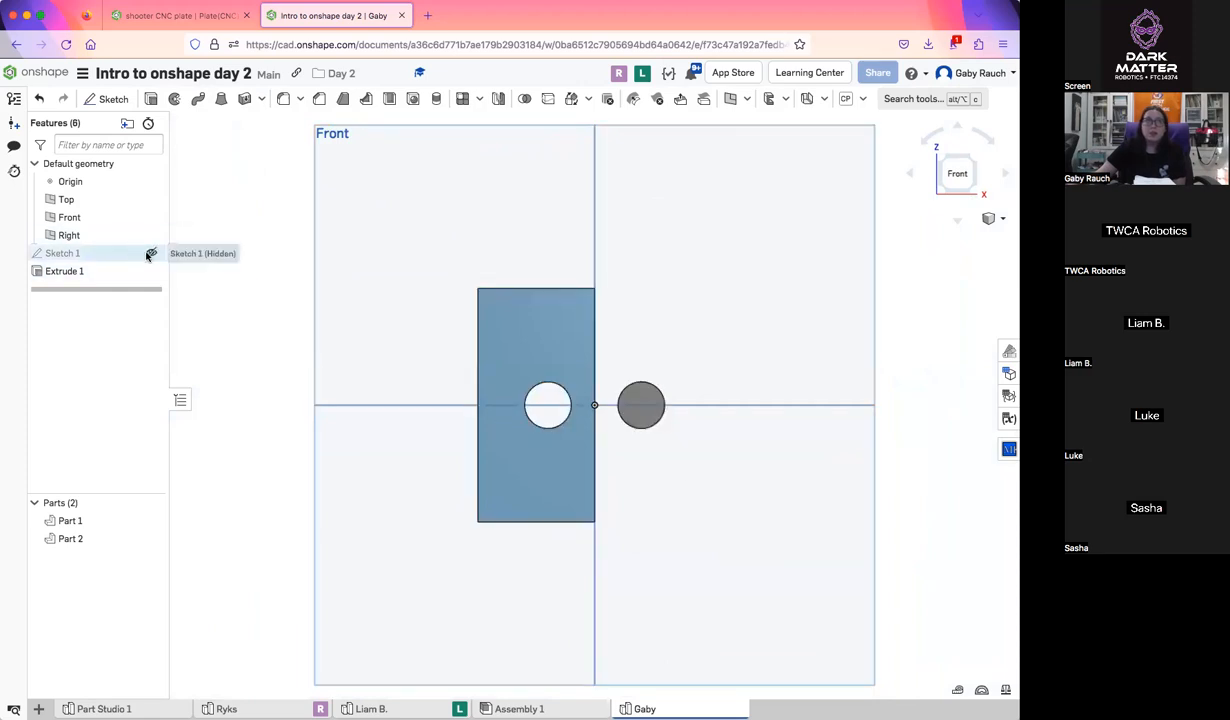
left_click(150, 254)
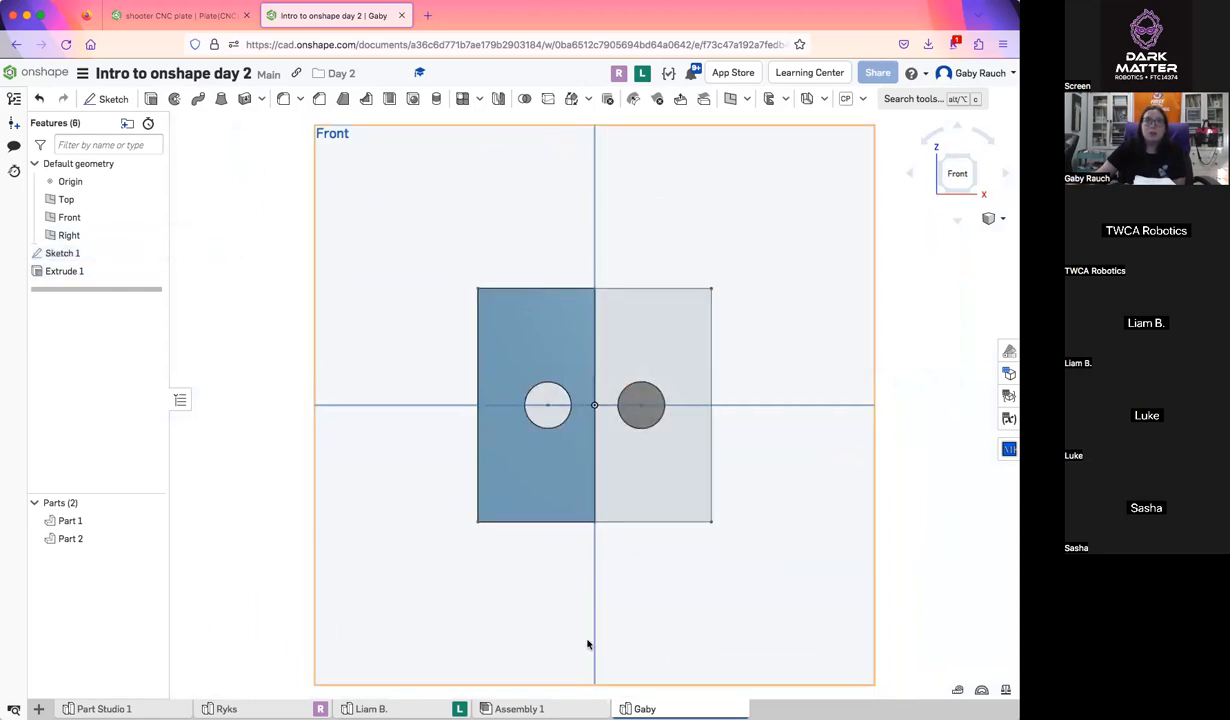
scroll(621, 609, "up", 3)
middle_click_drag(615, 620, 589, 697)
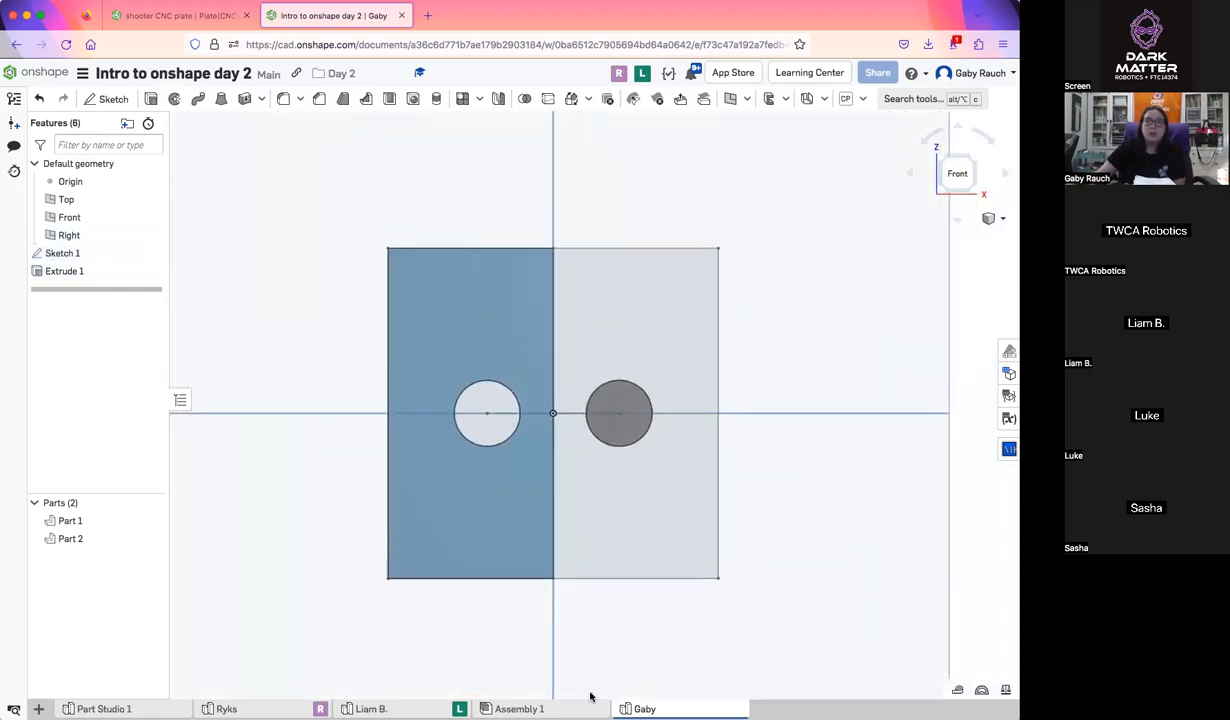
left_click(497, 425)
left_click(712, 558)
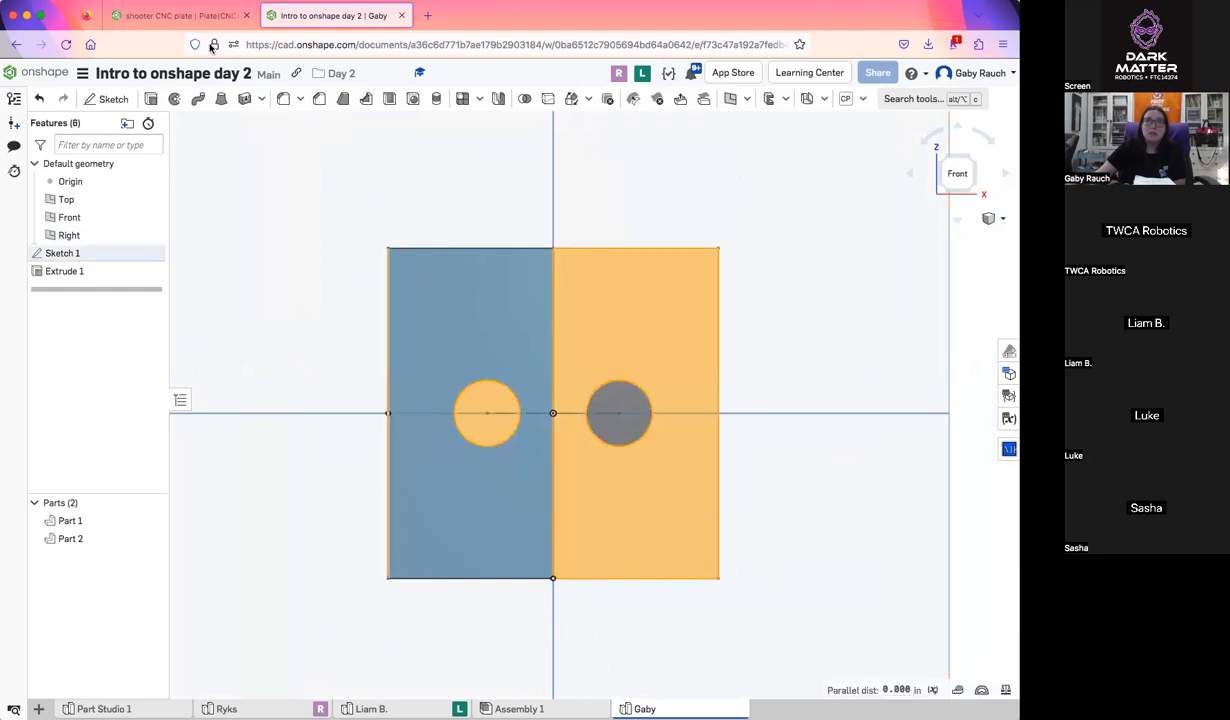
left_click(147, 100)
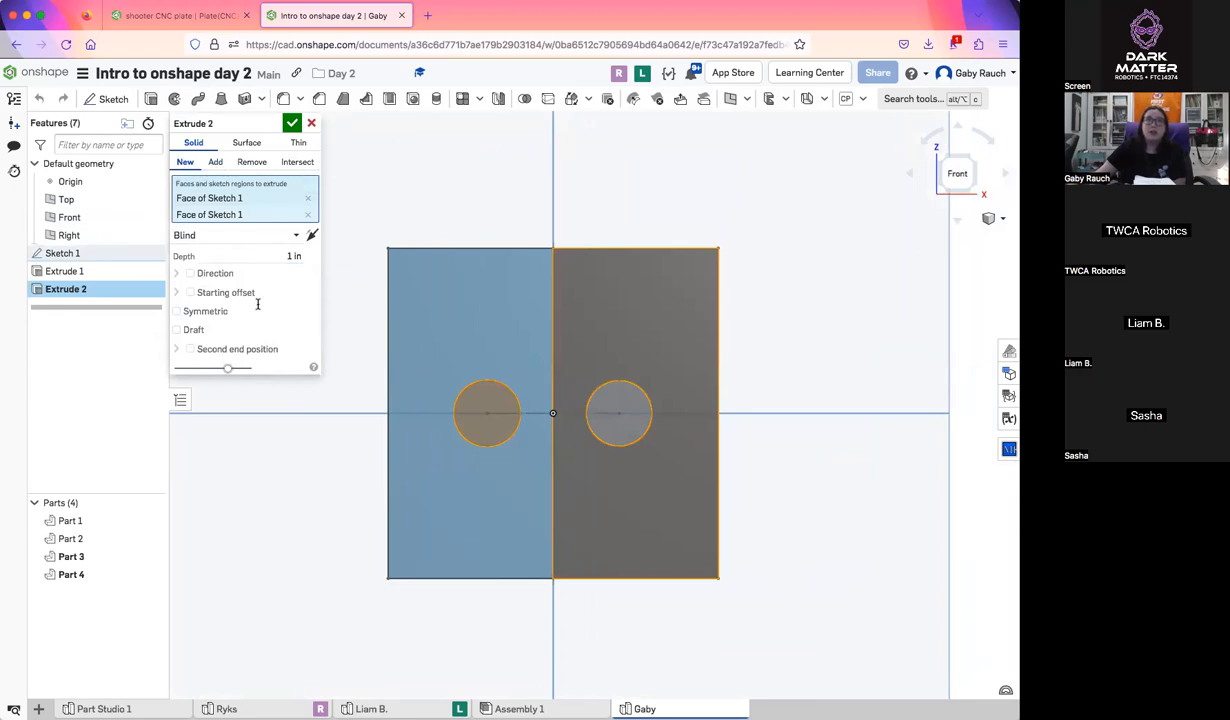
right_click_drag(347, 380, 327, 321)
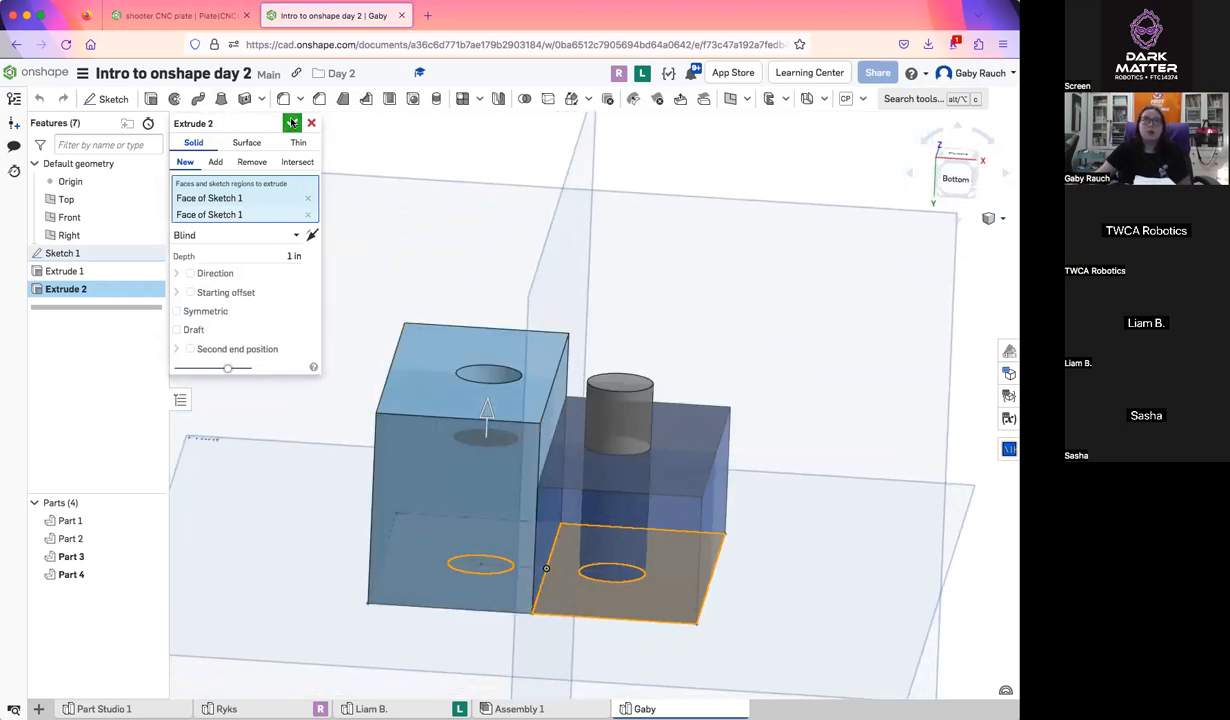
mouse_move(420, 255)
right_mouse_down()
mouse_move(426, 332)
mouse_move(502, 387)
mouse_move(494, 360)
mouse_move(508, 311)
mouse_move(515, 383)
mouse_move(686, 512)
mouse_move(662, 481)
mouse_move(695, 495)
right_mouse_up()
left_click(505, 397)
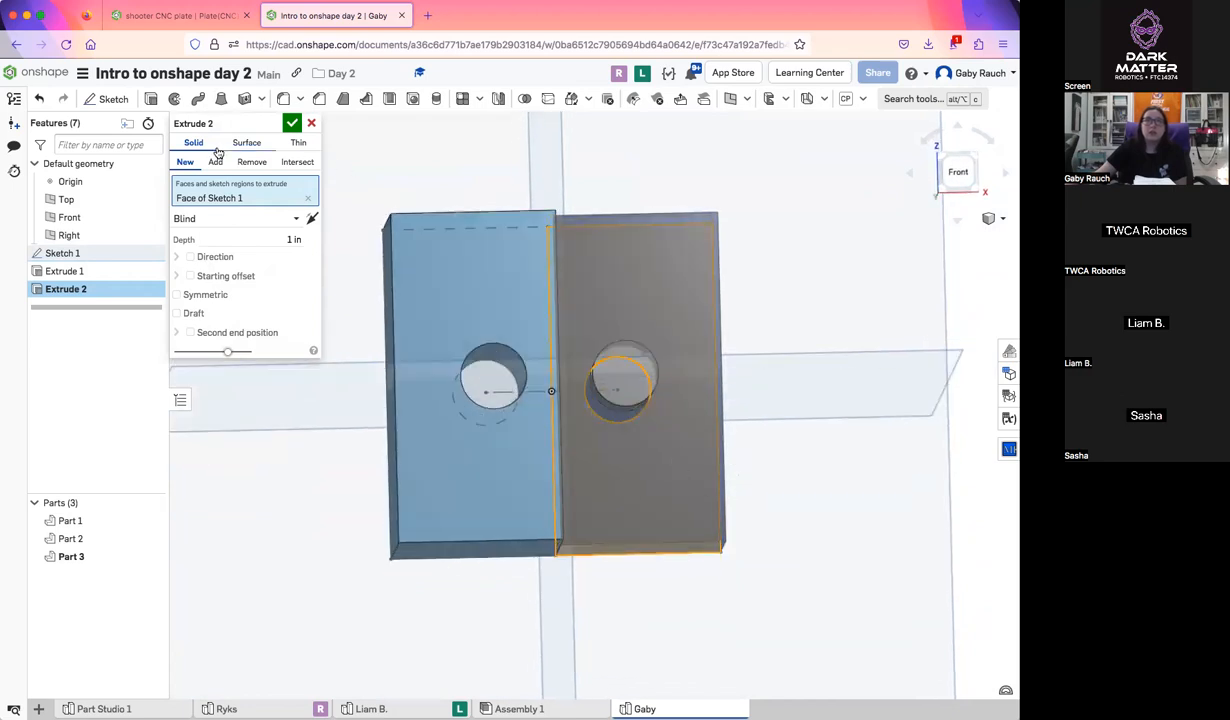
left_click(292, 123)
Start a new sketch on the end face of the protruding cylinder and view it from the front
mouse_move(769, 516)
right_mouse_down()
mouse_move(749, 437)
mouse_move(752, 520)
right_mouse_up()
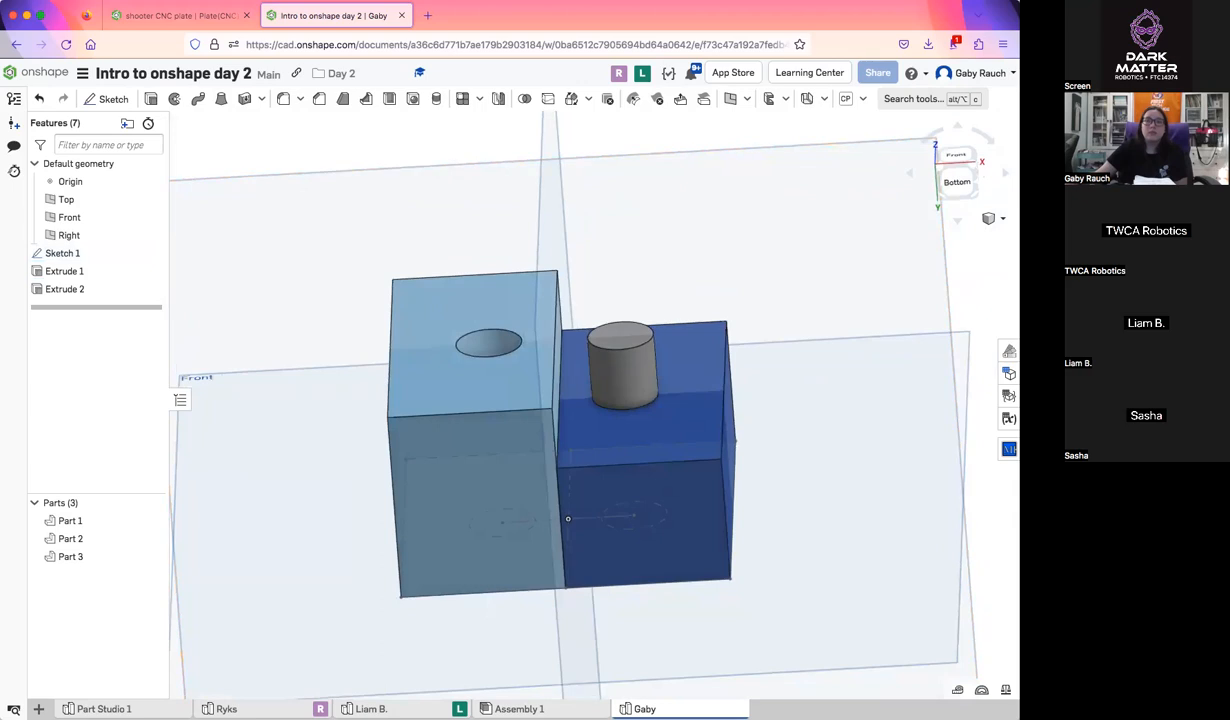
left_click(955, 156)
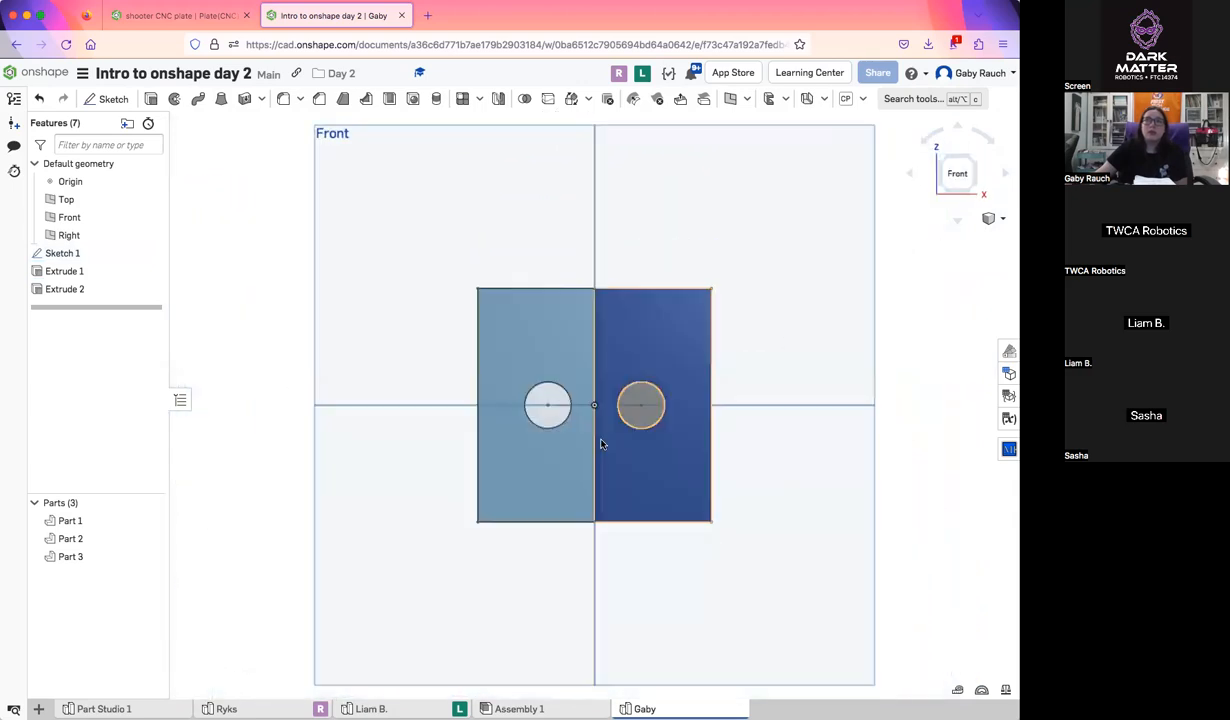
scroll(600, 443, "up", 5)
middle_click_drag(653, 401, 543, 459)
scroll(547, 456, "up", 2)
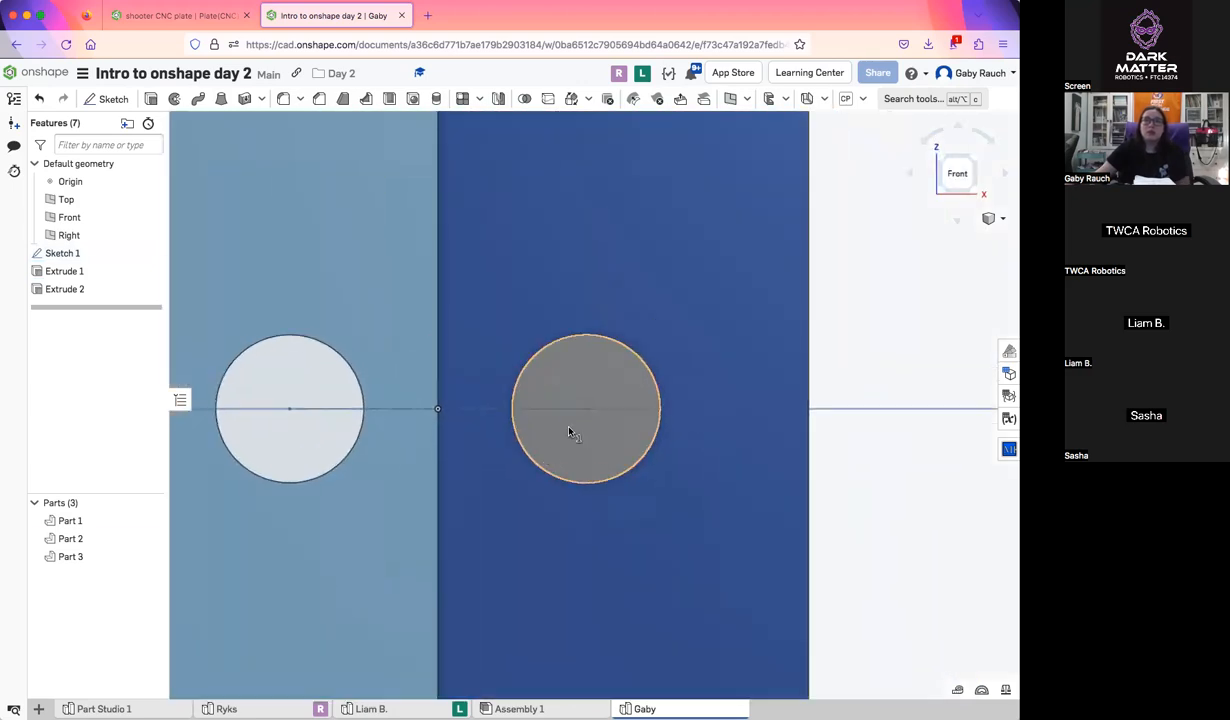
left_click(567, 431)
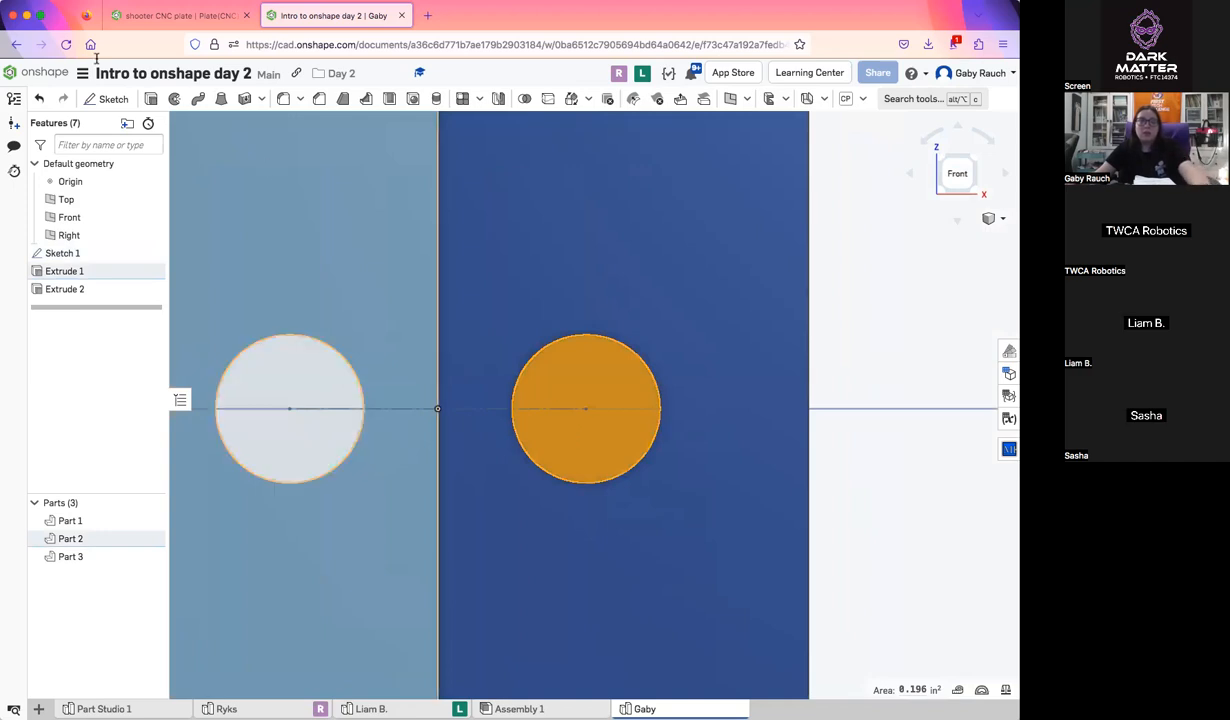
left_click(108, 98)
right_click_drag(878, 640, 858, 495)
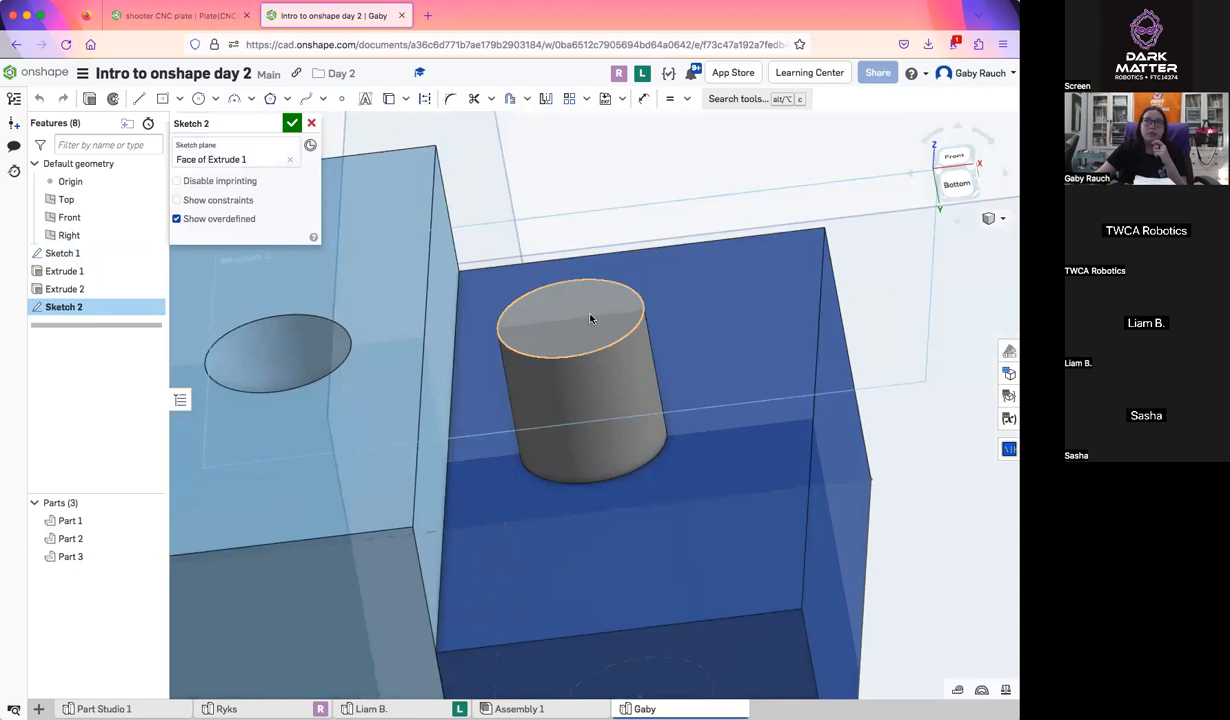
left_click(947, 158)
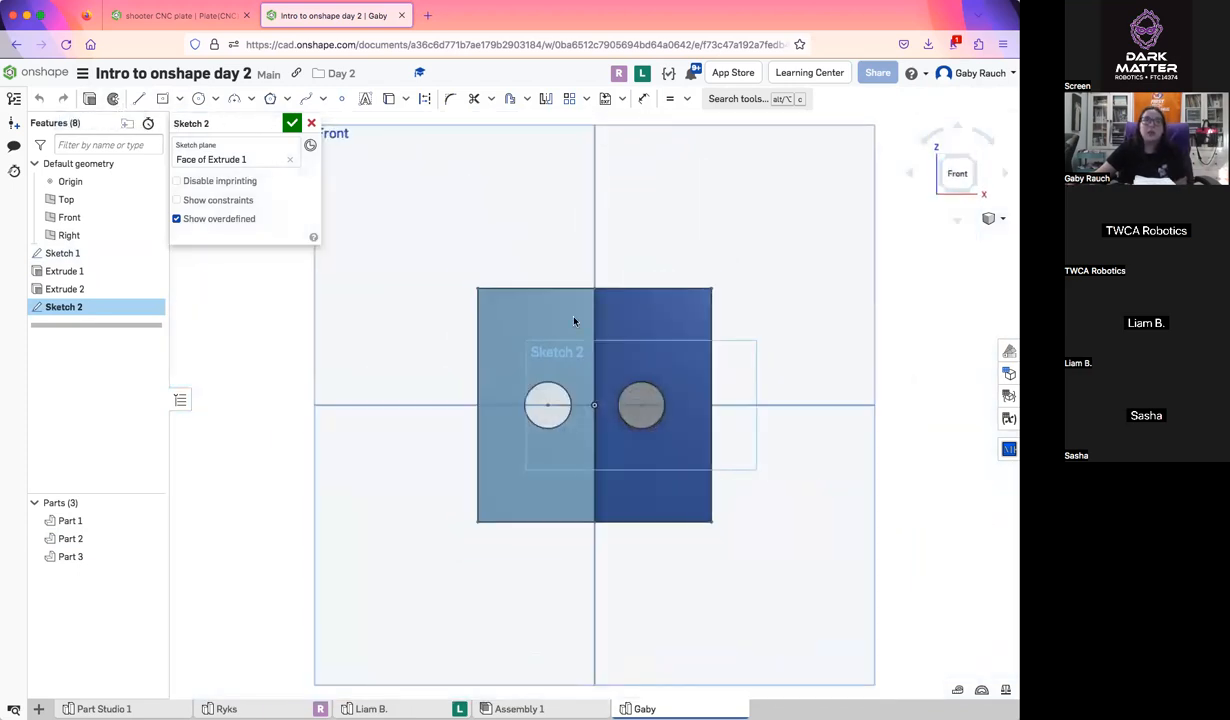
Sketch a wide center-point rectangle about 0.121 in high on the cylinder's center, extending past both sides, and finish the sketch
scroll(659, 412, "up", 10)
left_click(166, 100)
left_click(598, 399)
left_click(711, 383)
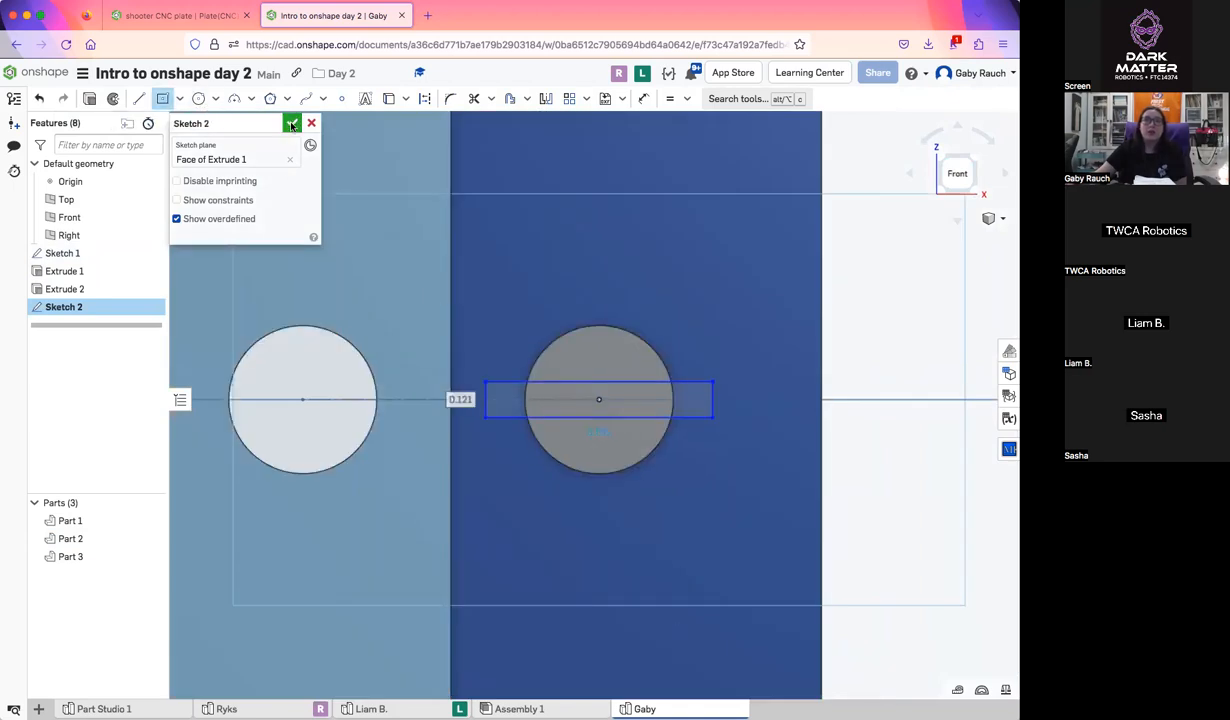
left_click(291, 123)
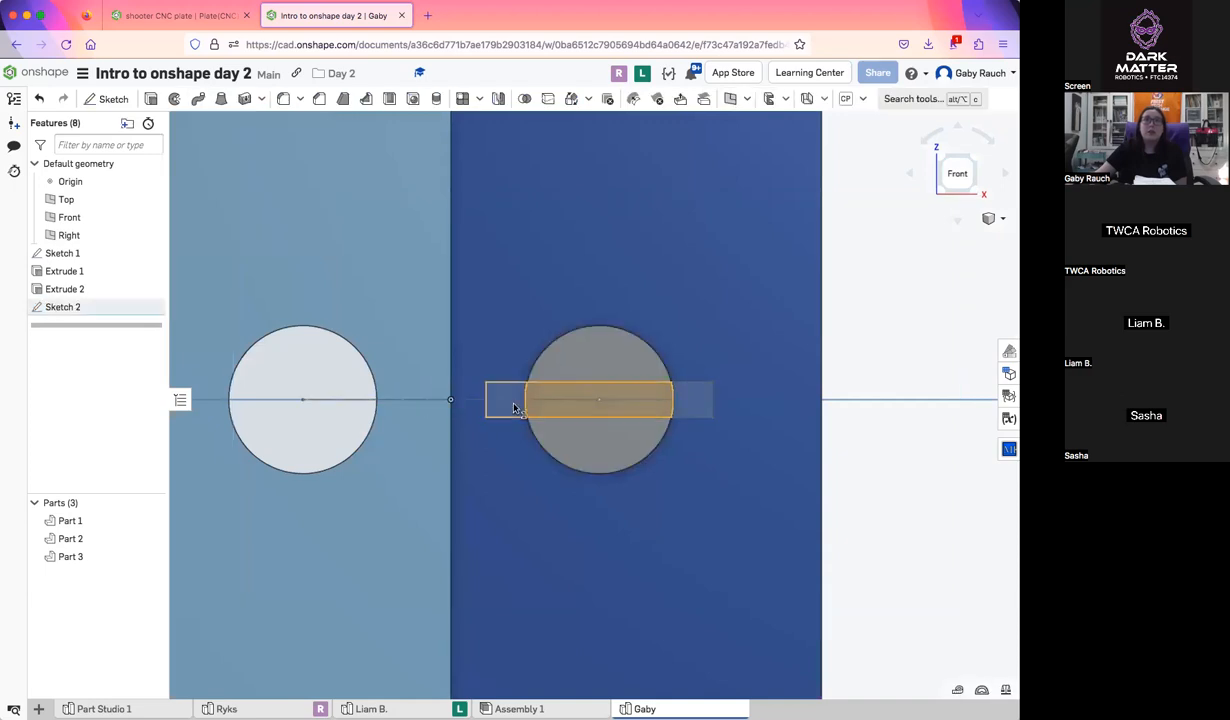
Extrude all three rectangle regions 0.125 in back toward the blocks, adding them to the cylinder
left_click(630, 425)
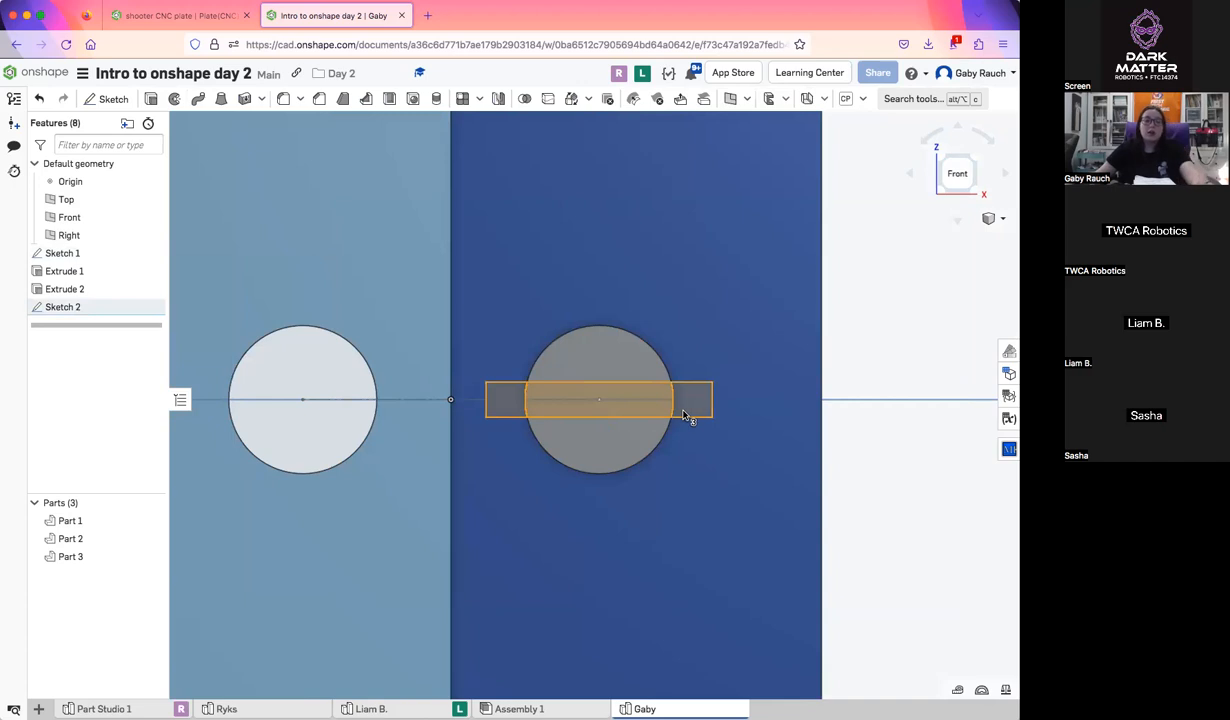
key("shift+e")
right_click_drag(684, 461, 675, 388)
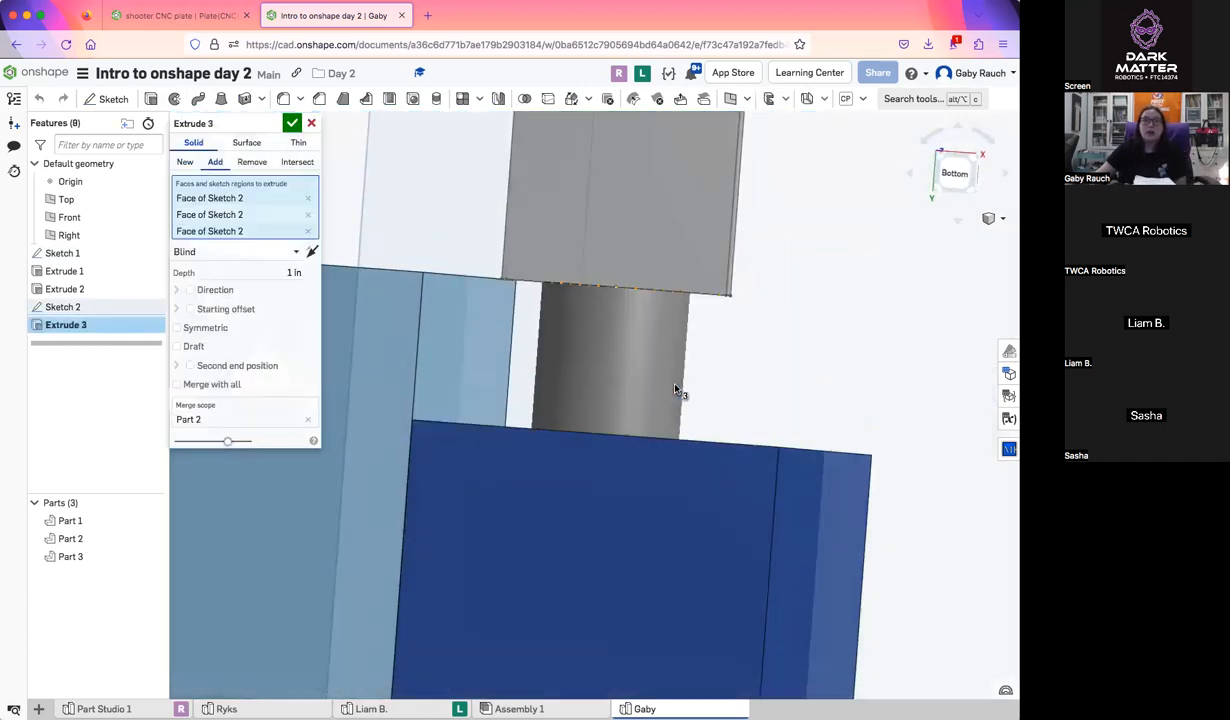
left_click(312, 251)
left_click(285, 272)
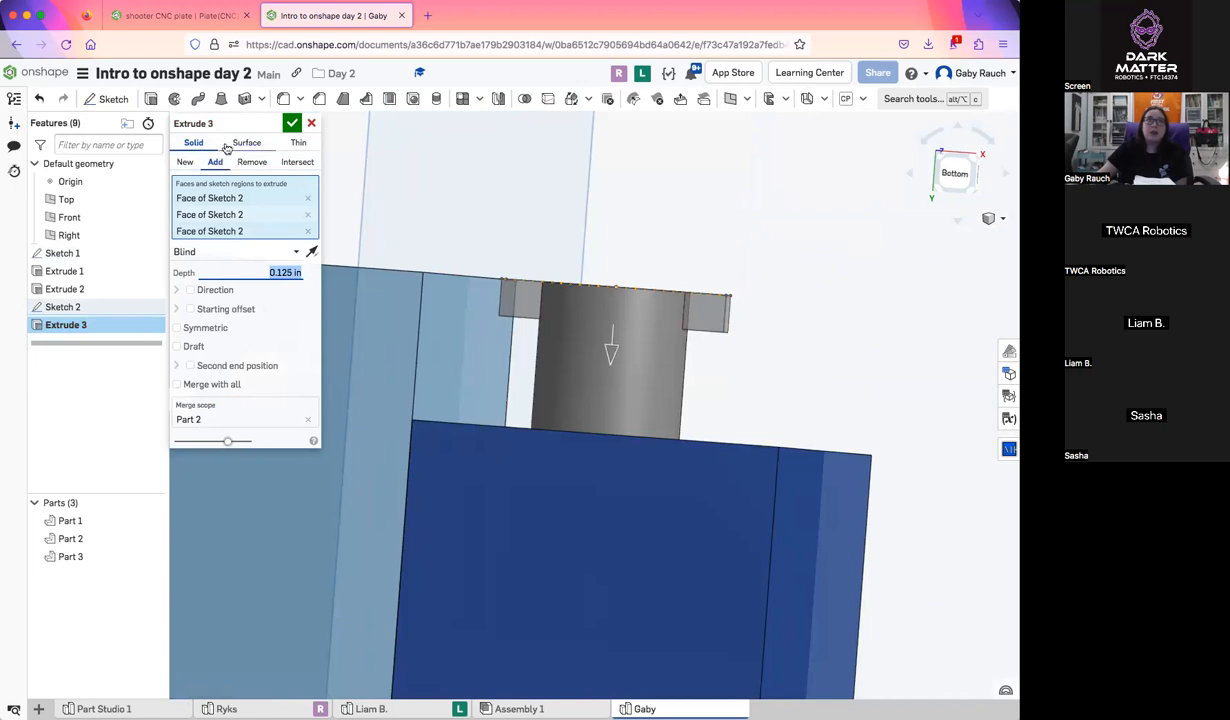
right_click_drag(615, 376, 628, 375)
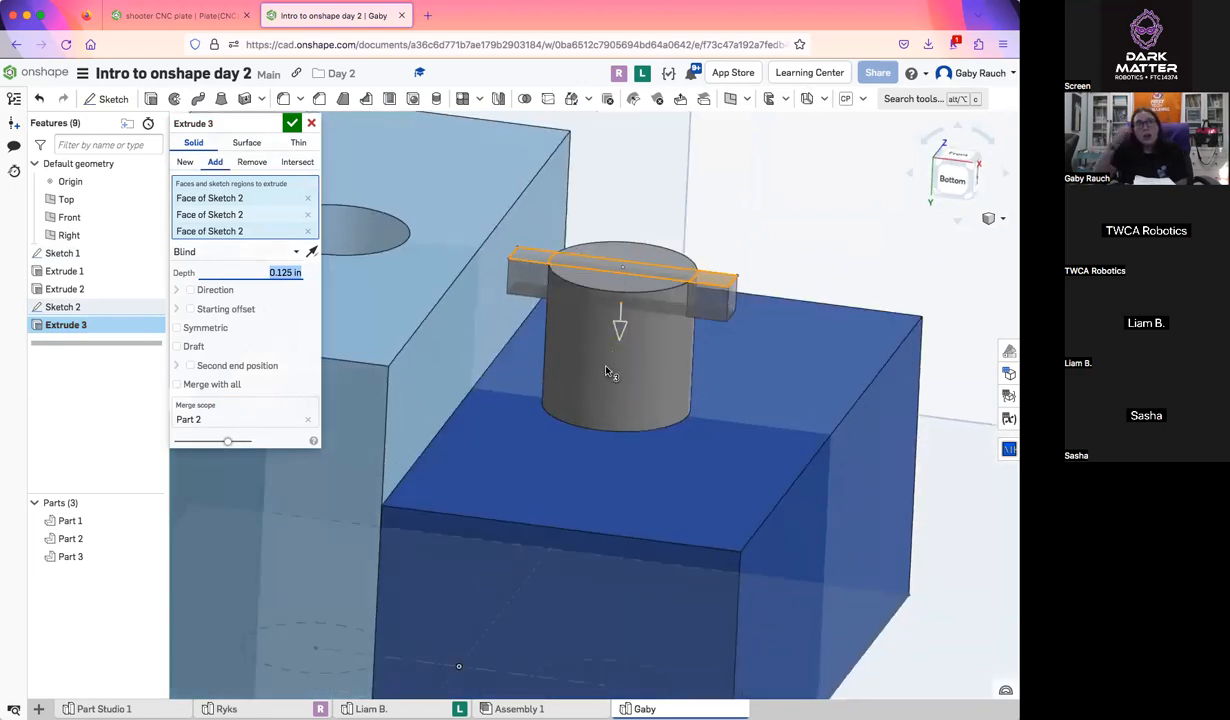
Clear the extrusion's merge scope, reselect the cylinder as the part to merge with, and finish the extrusion
left_click(307, 419)
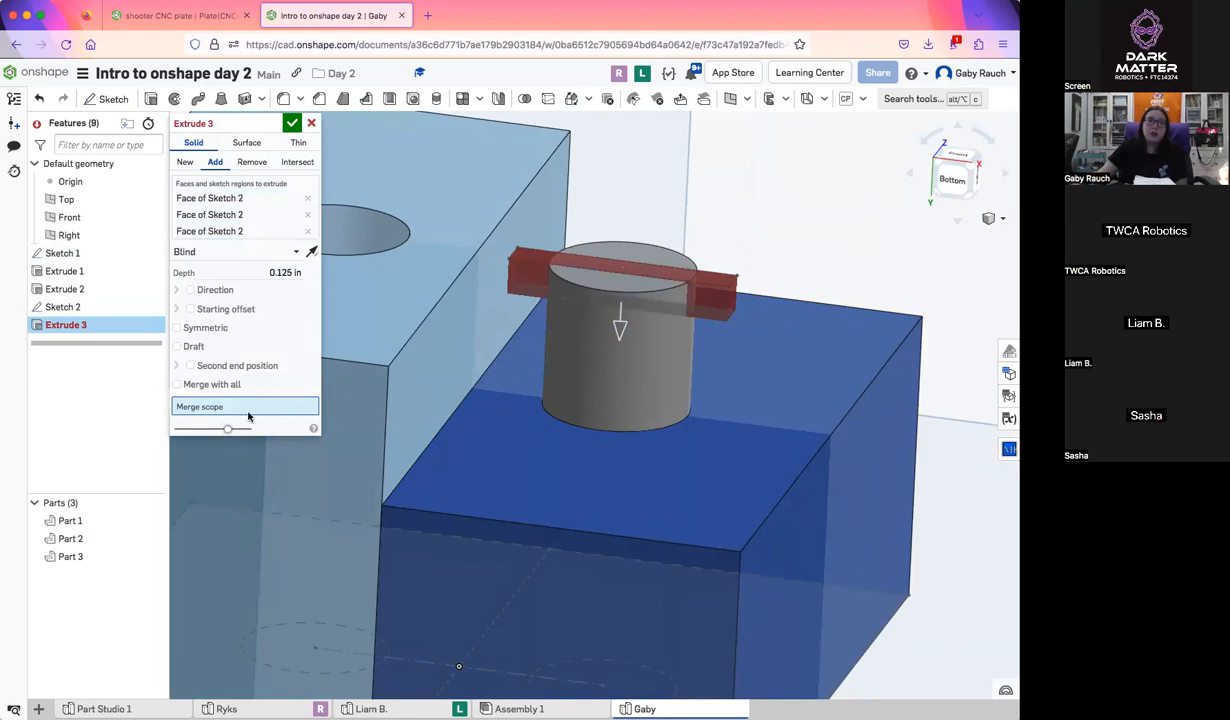
left_click(633, 386)
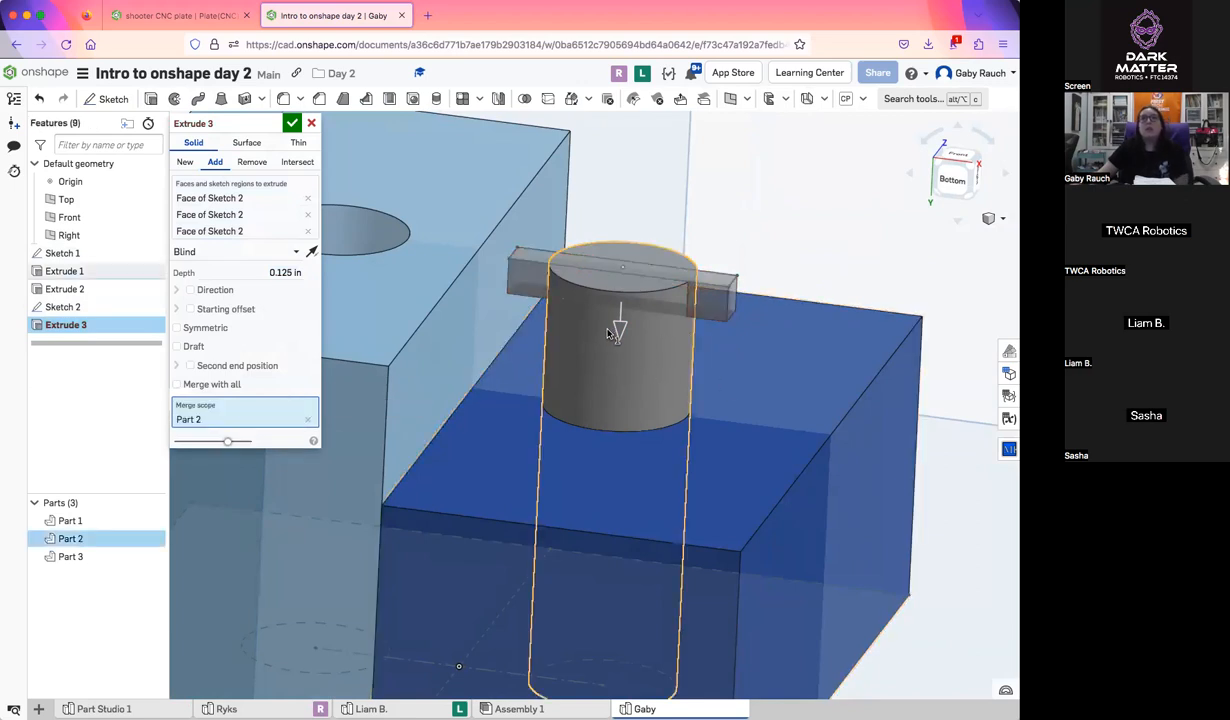
left_click(292, 122)
scroll(512, 293, "down", 3)
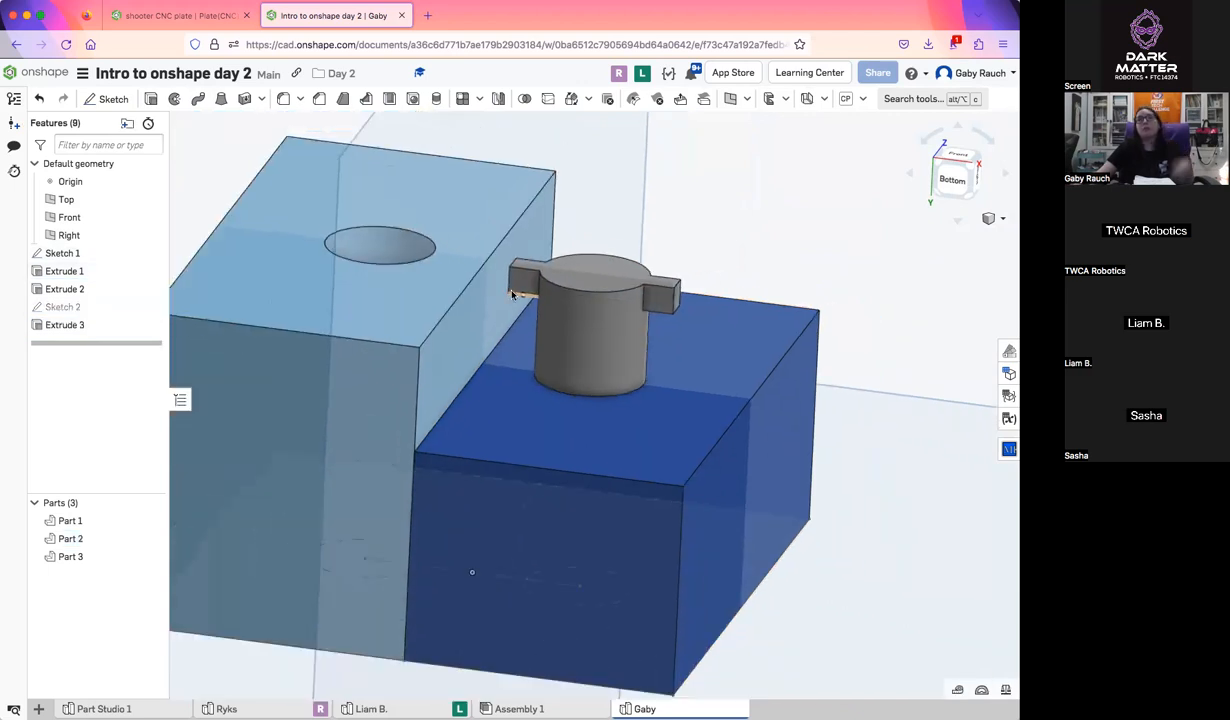
right_click_drag(497, 285, 614, 288)
mouse_move(577, 311)
right_mouse_down()
mouse_move(585, 346)
mouse_move(566, 326)
right_mouse_up()
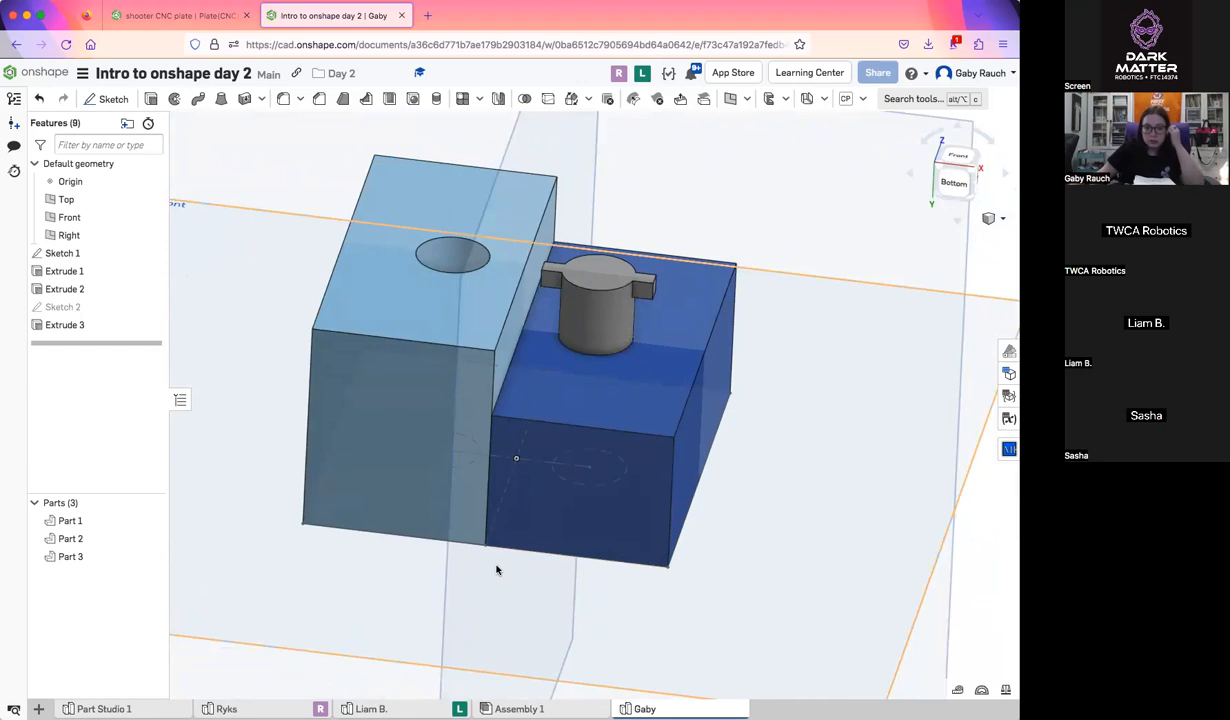
Check the sketch progress in the other participants' Part Studios and return to the demonstration Part Studio
left_click(397, 699)
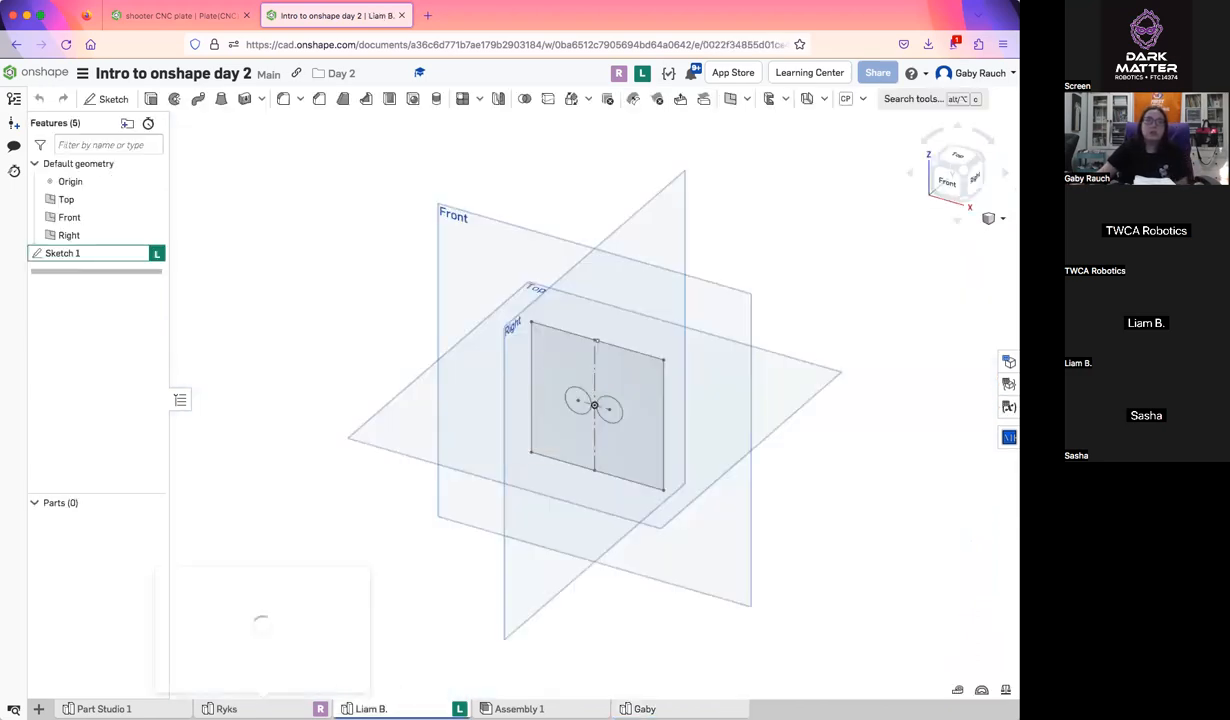
left_click(226, 708)
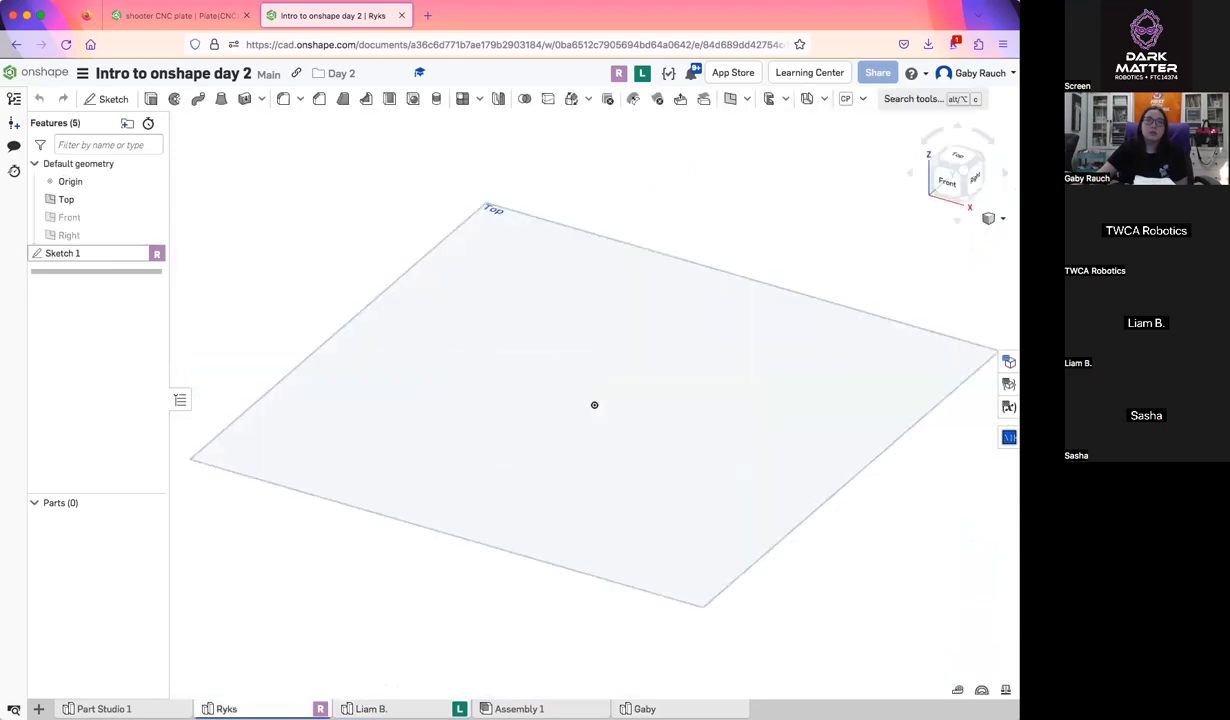
left_click(645, 709)
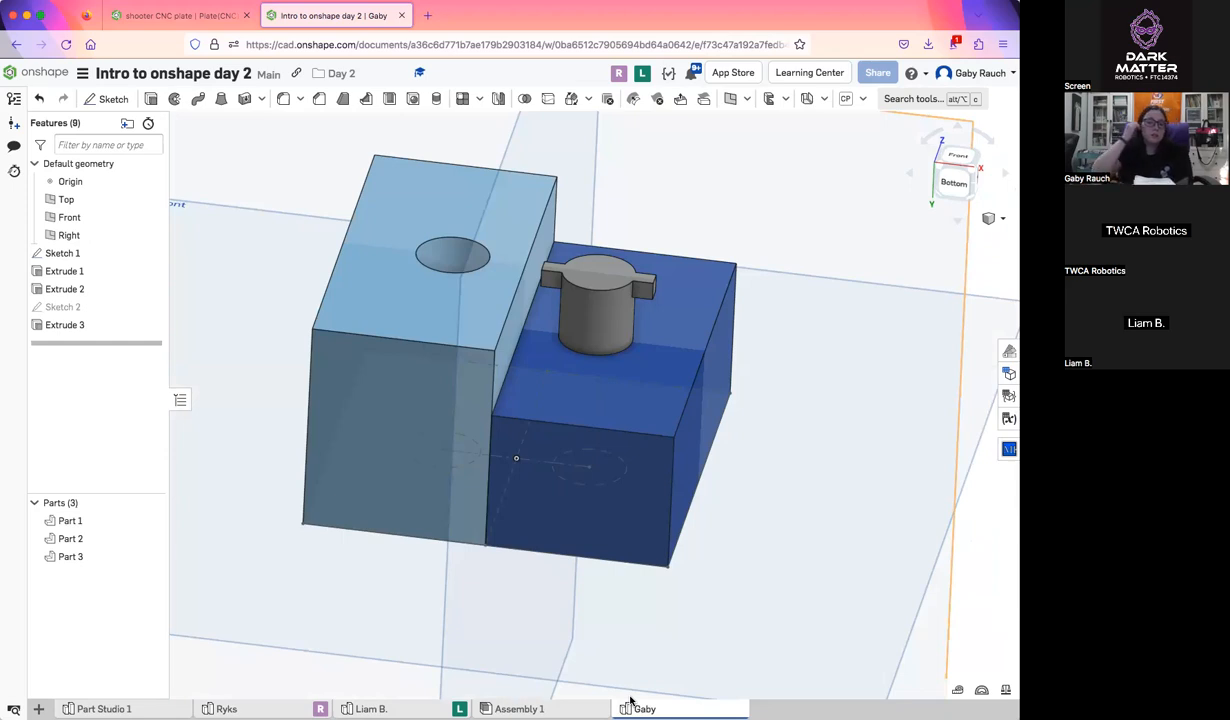
left_click(388, 706)
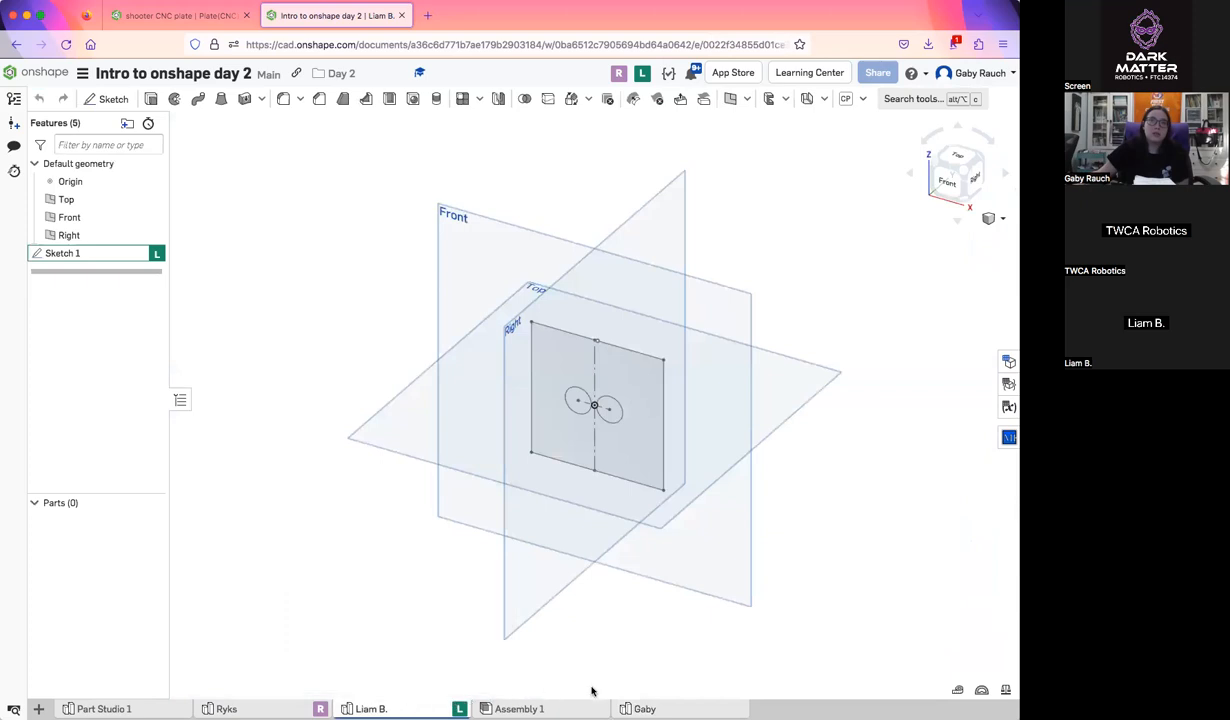
left_click(642, 708)
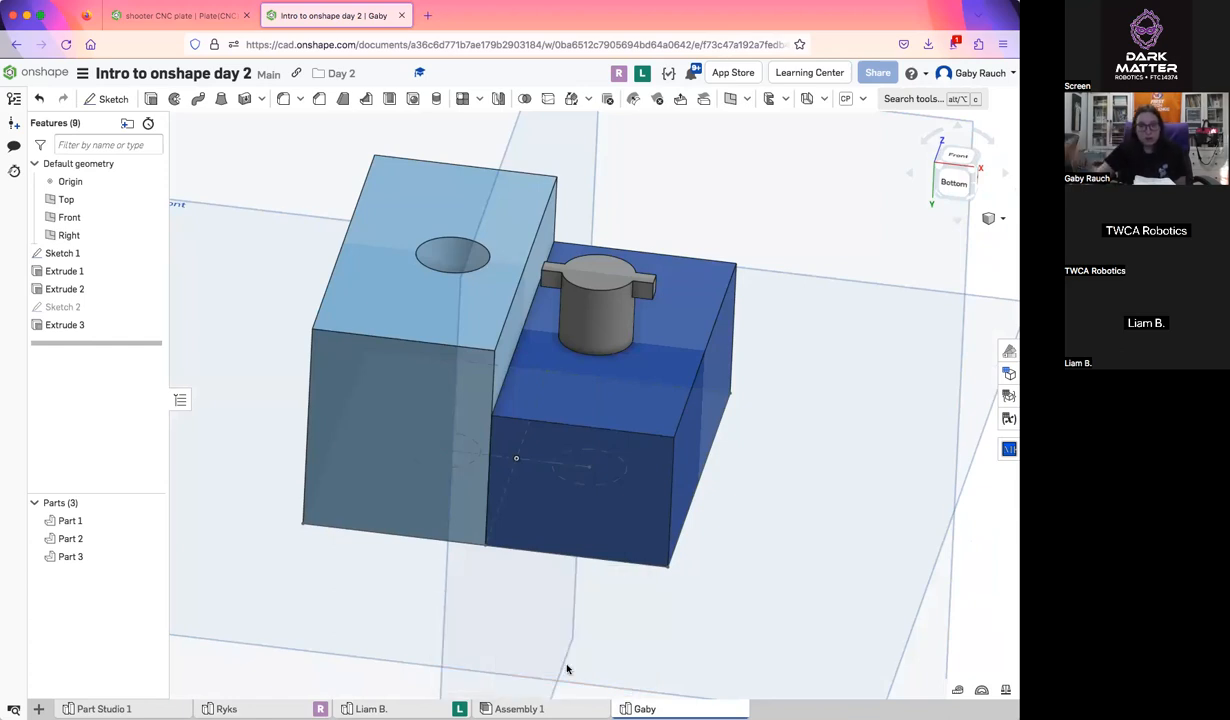
Open Sketch 1 for editing and reposition the circle spacing and diameter dimensions clear of the geometry
scroll(727, 553, "down", 3)
right_click_drag(727, 553, 800, 560)
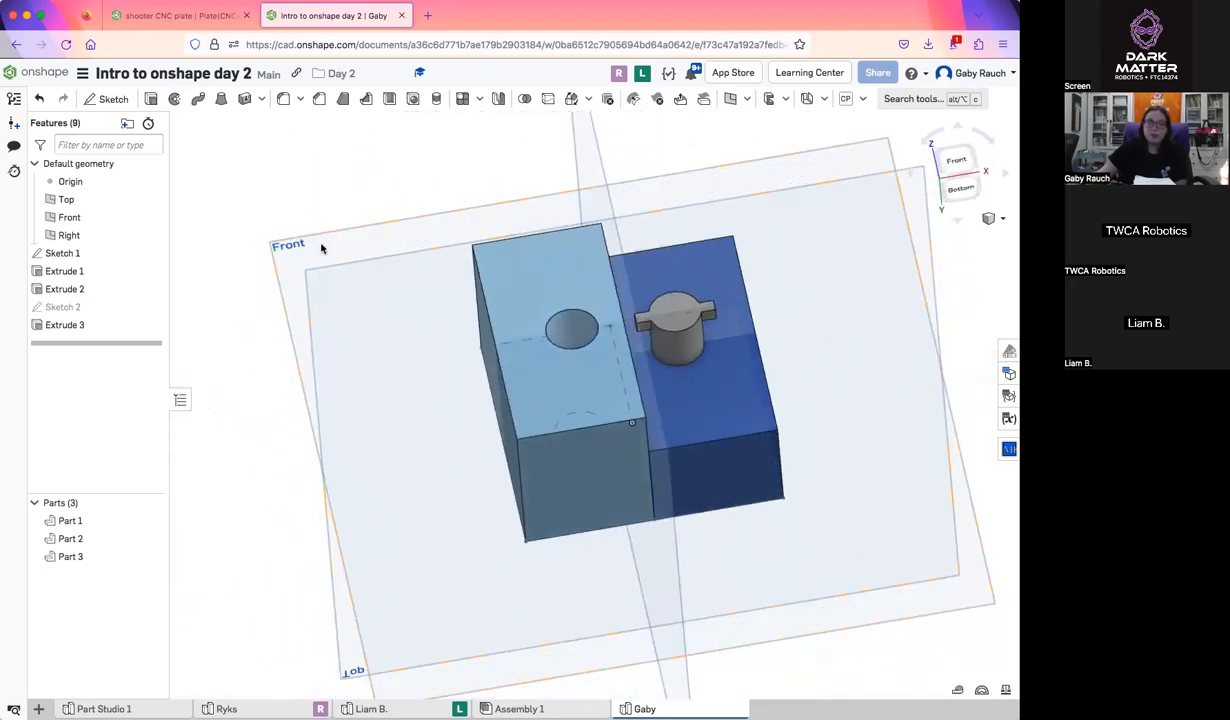
double_click(64, 253)
left_click(953, 155)
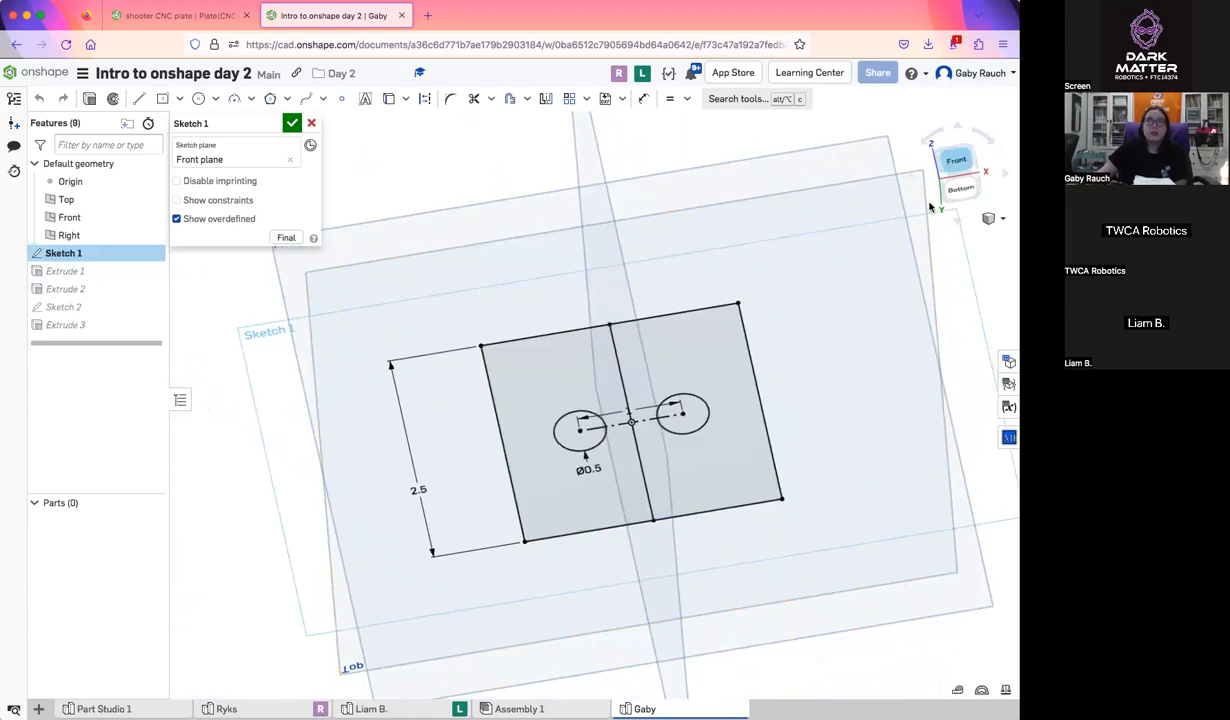
left_click_drag(597, 390, 626, 346)
left_click_drag(535, 474, 486, 455)
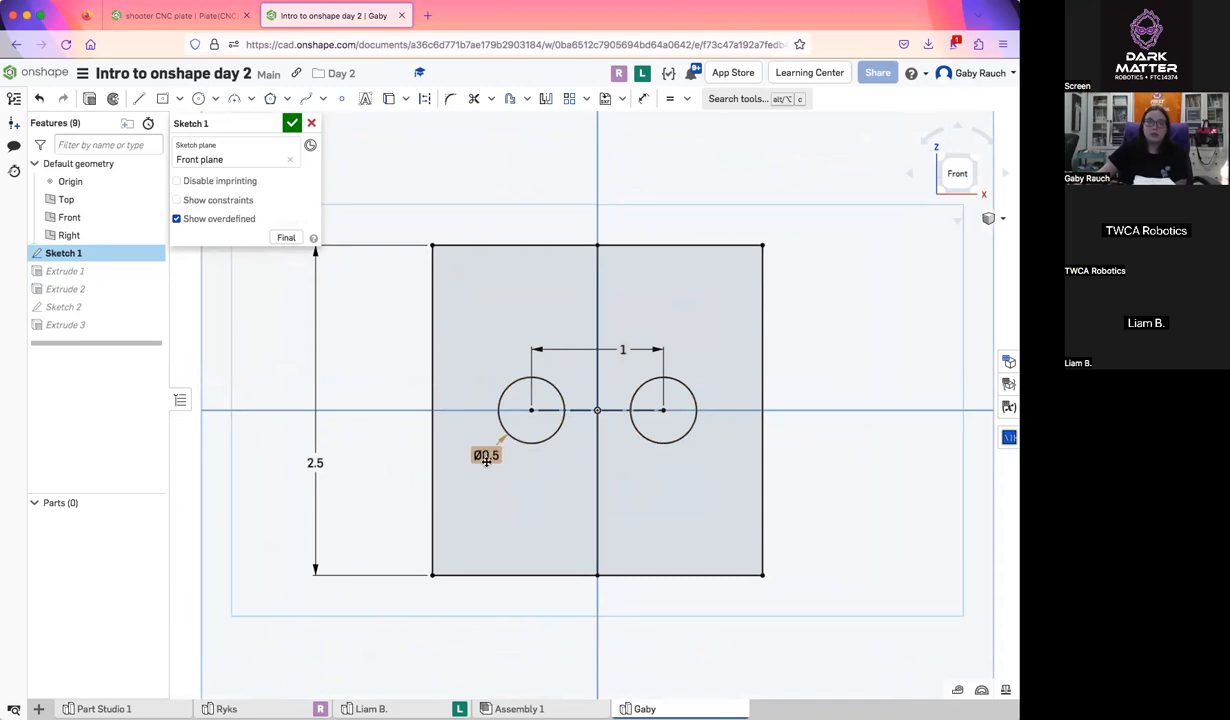
Examine the participants' open sketches by jumping to each one's live view, and return to the demonstration Part Studio
mouse_move(396, 706)
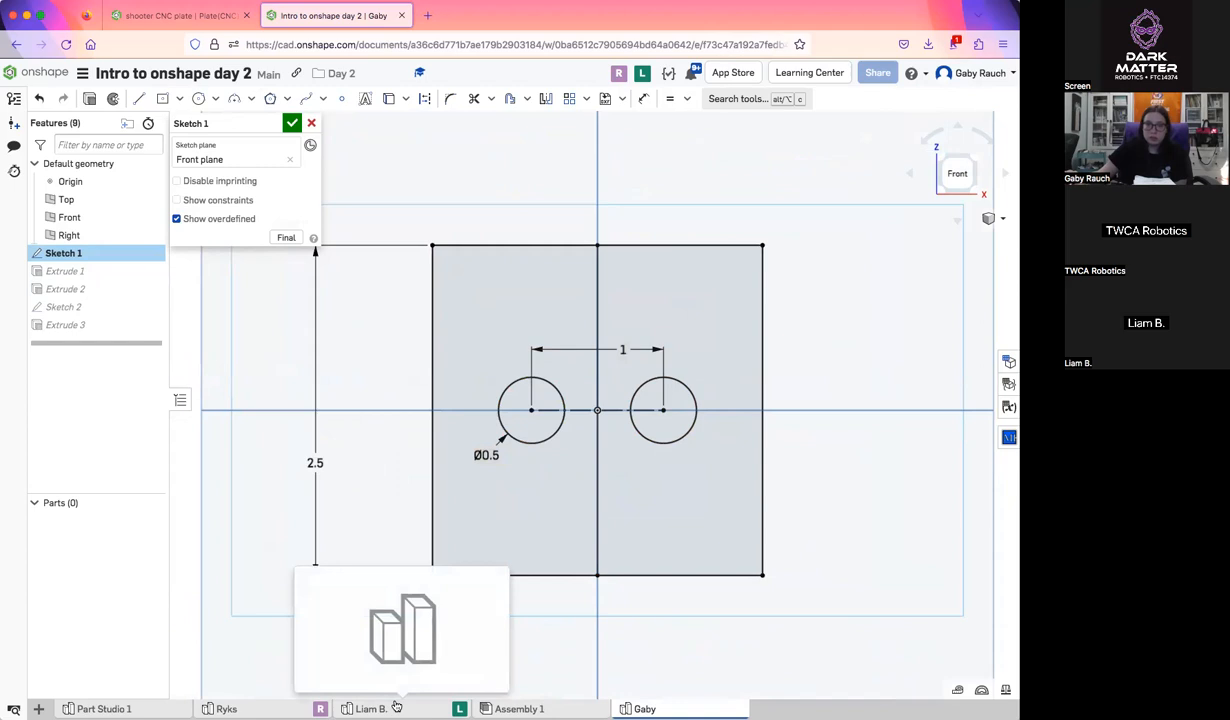
left_click(396, 706)
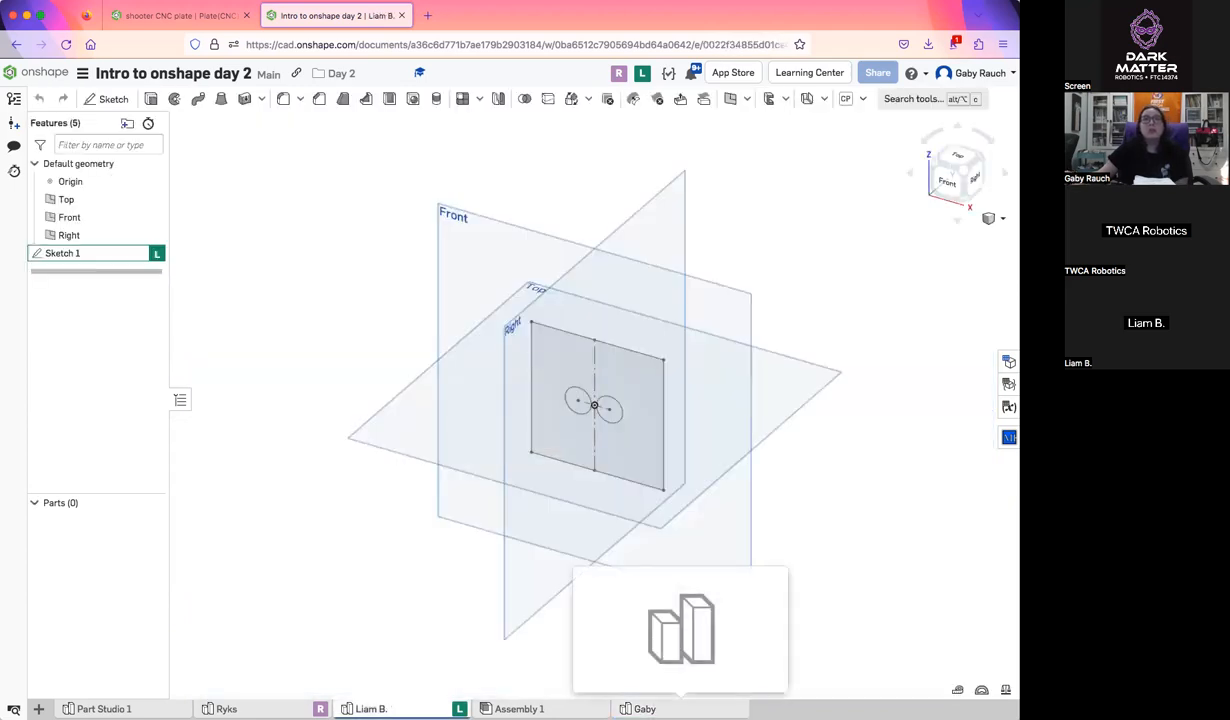
left_click(681, 708)
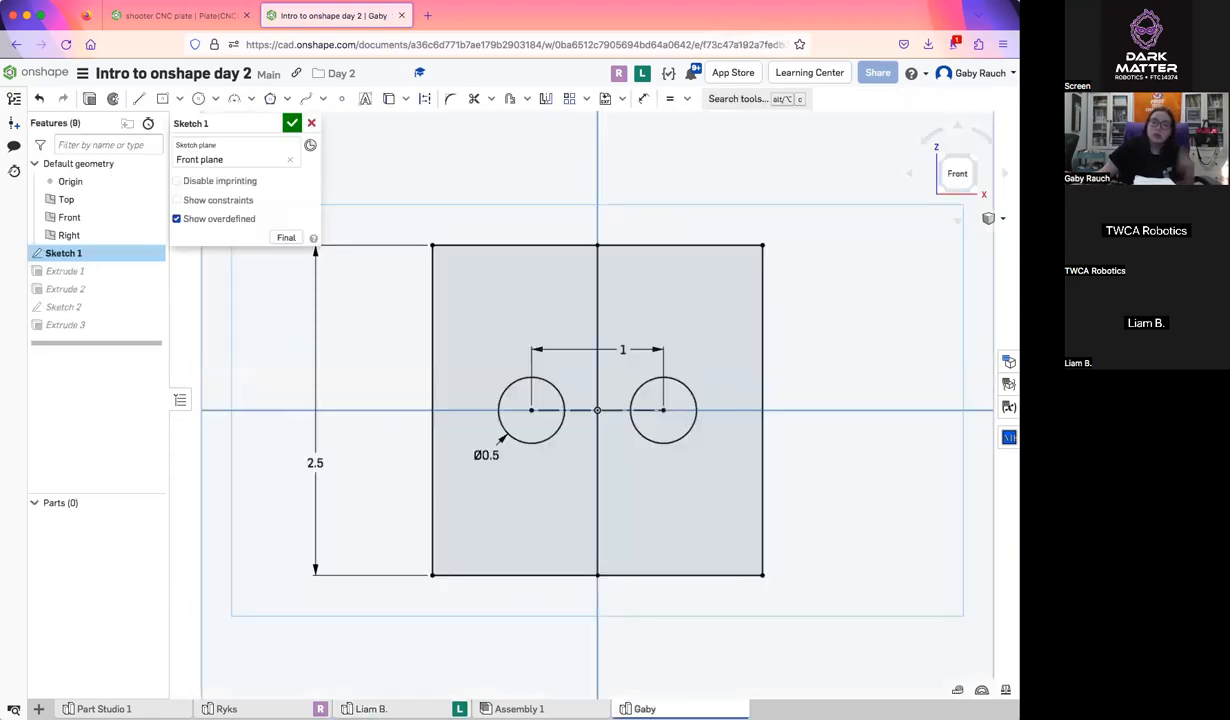
left_click(641, 74)
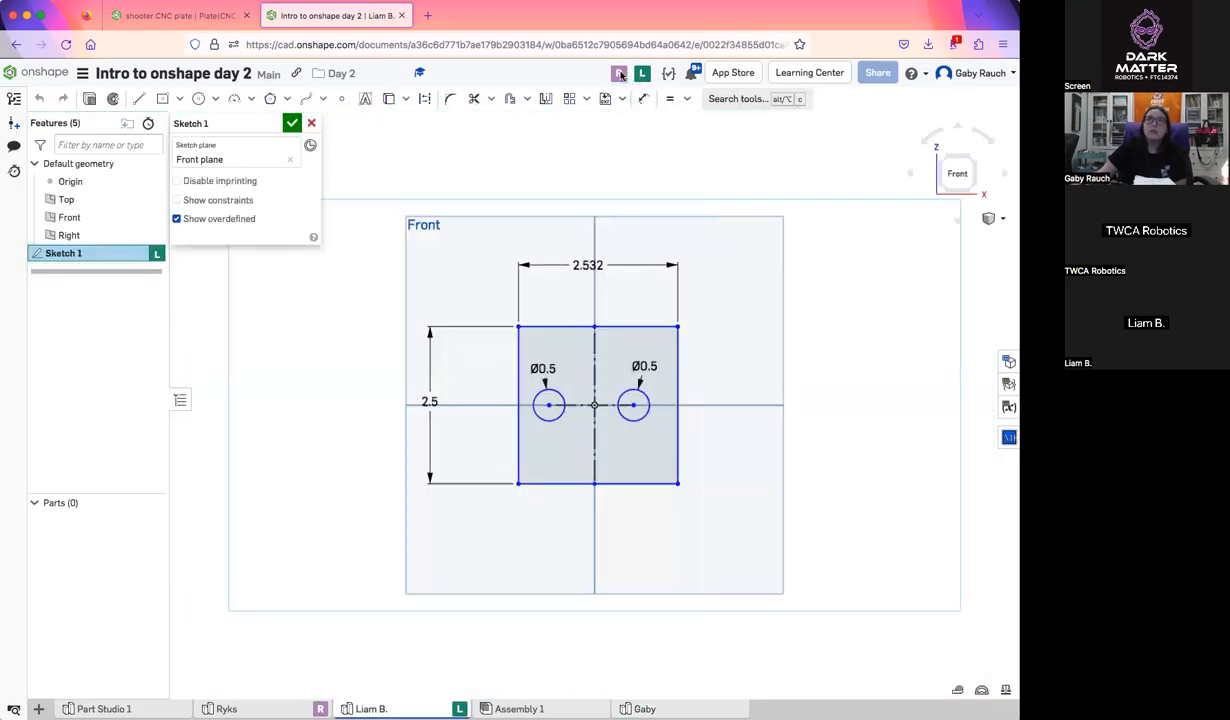
left_click(620, 75)
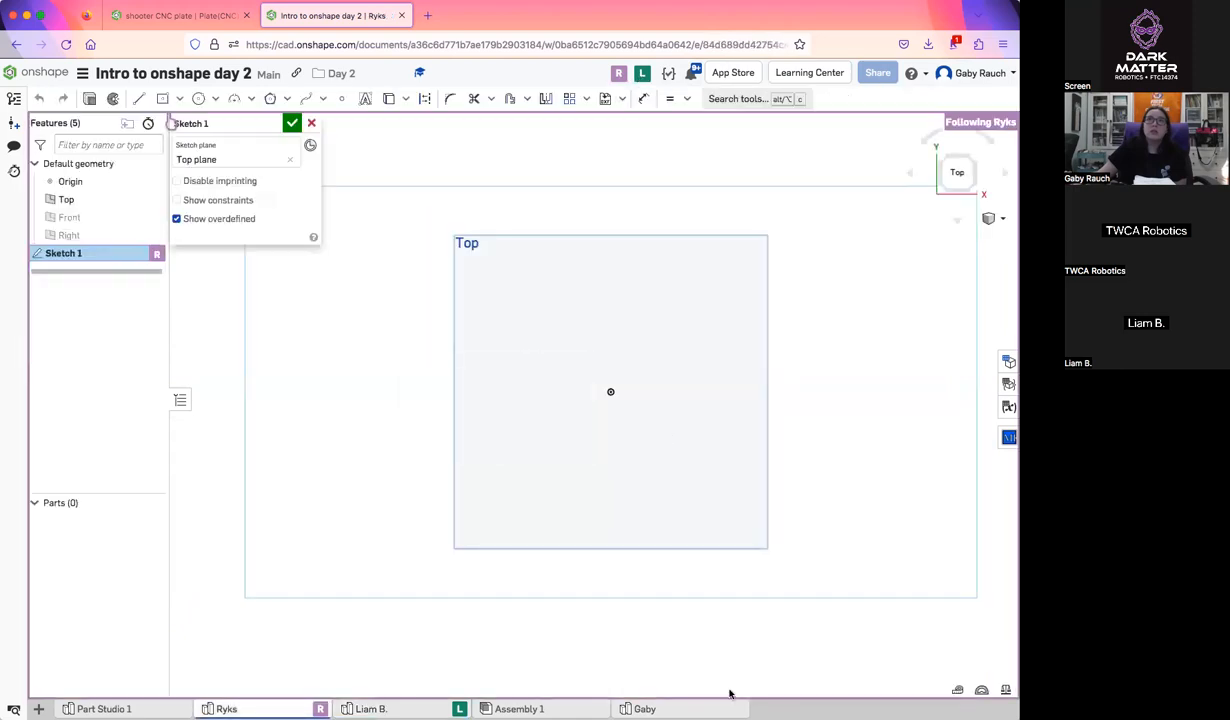
left_click(690, 707)
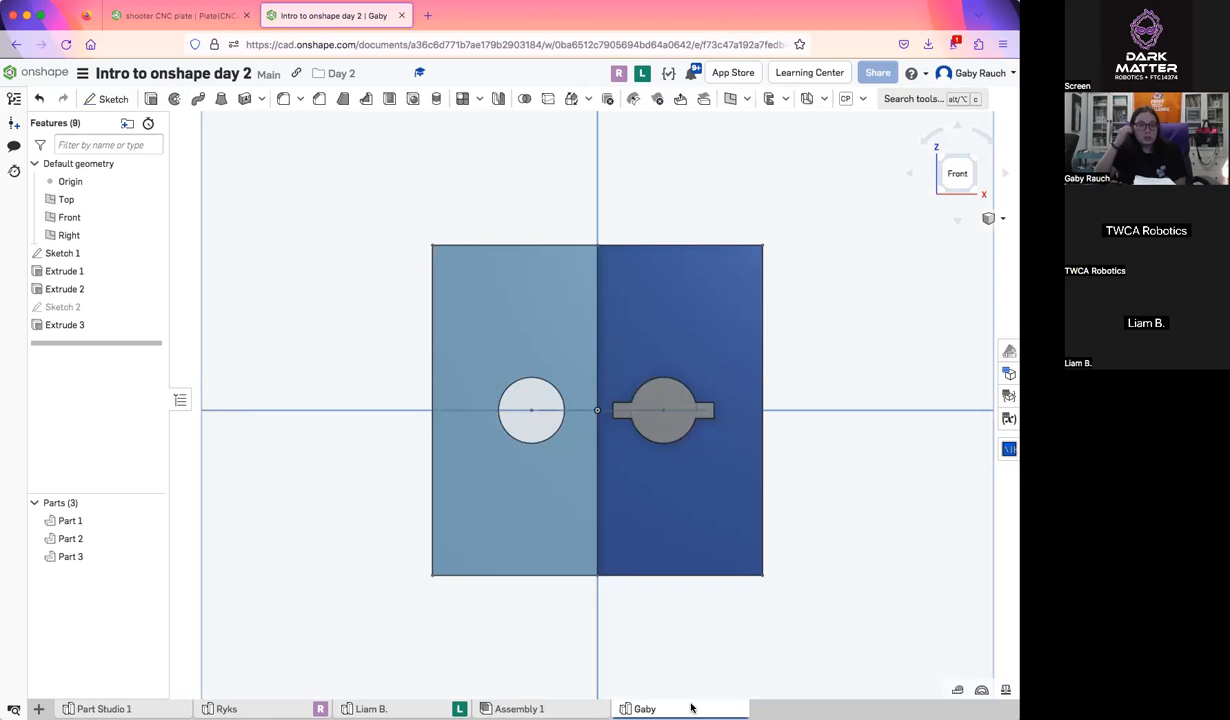
left_click(371, 708)
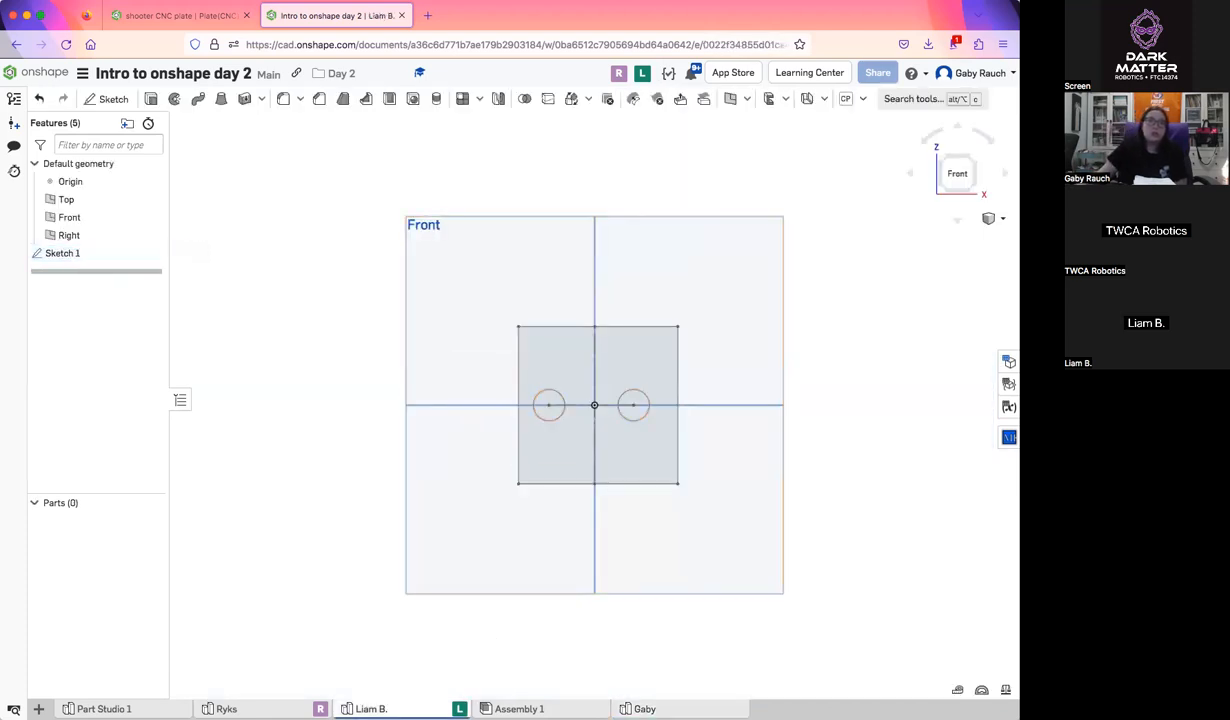
left_click(662, 708)
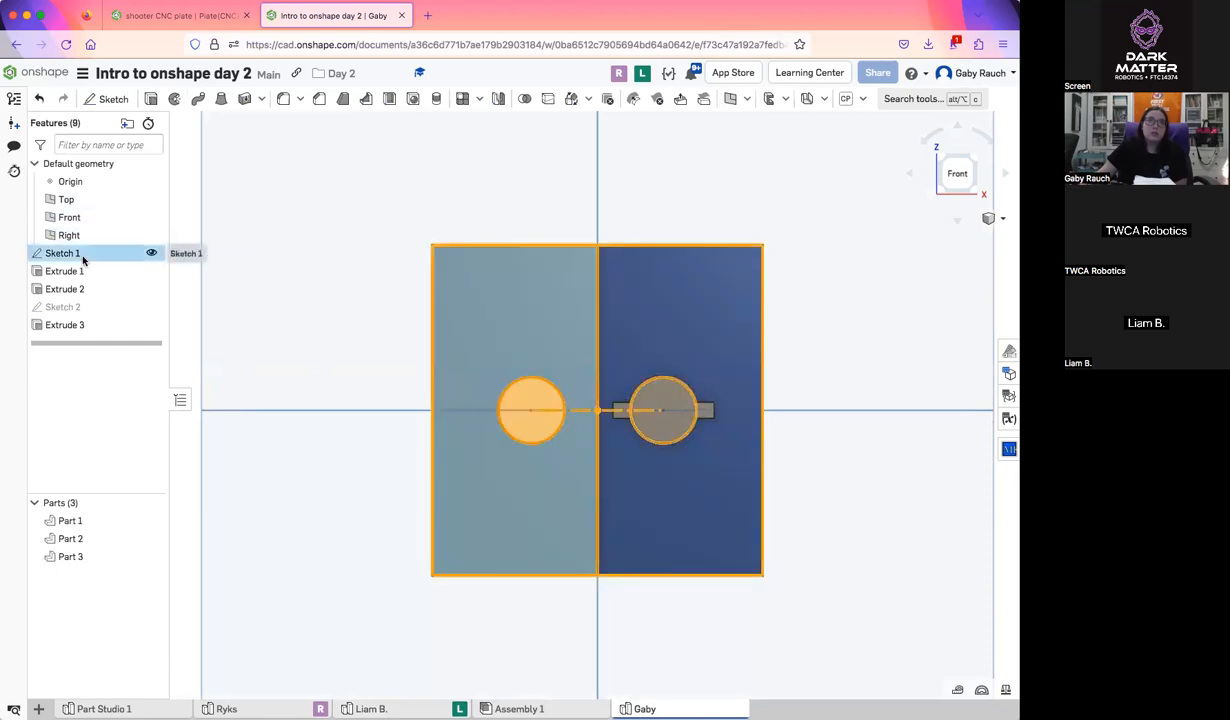
Reopen Sketch 1 and delete the spacing dimension between the two circle centers
double_click(83, 258)
left_click_drag(598, 337, 589, 343)
left_click(589, 343)
key("Delete")
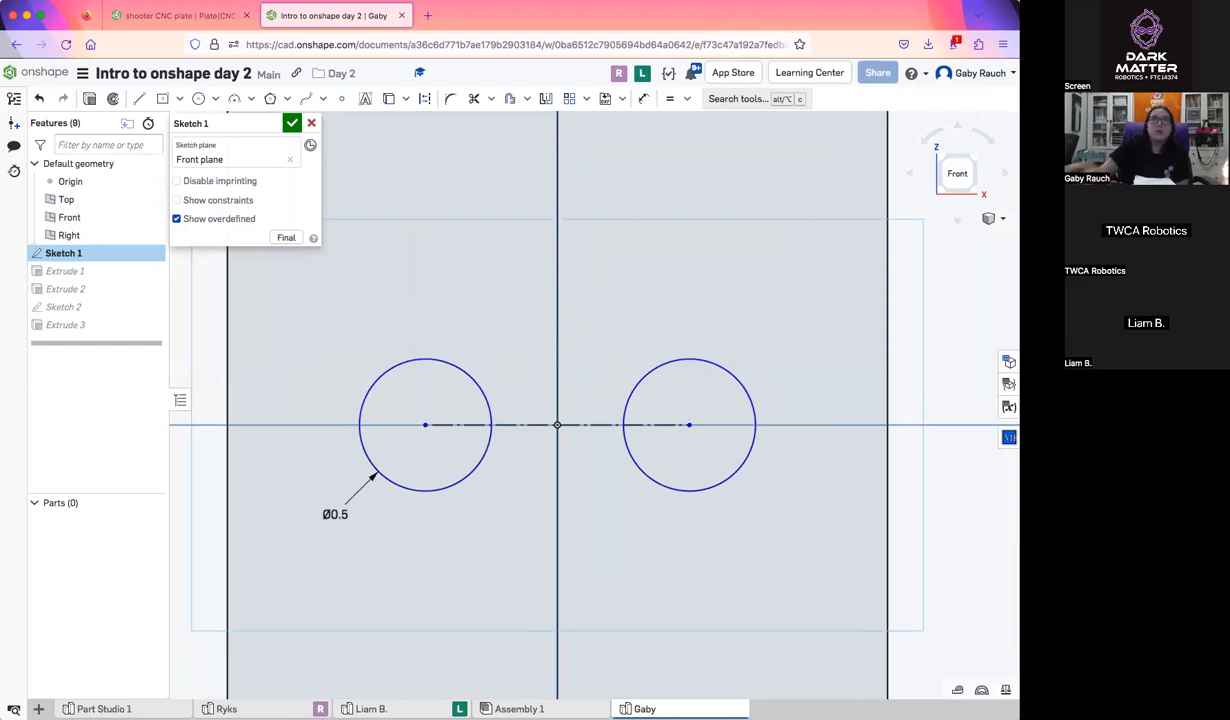
Dimension the construction line between the two circle centers at 1 in
left_click(646, 100)
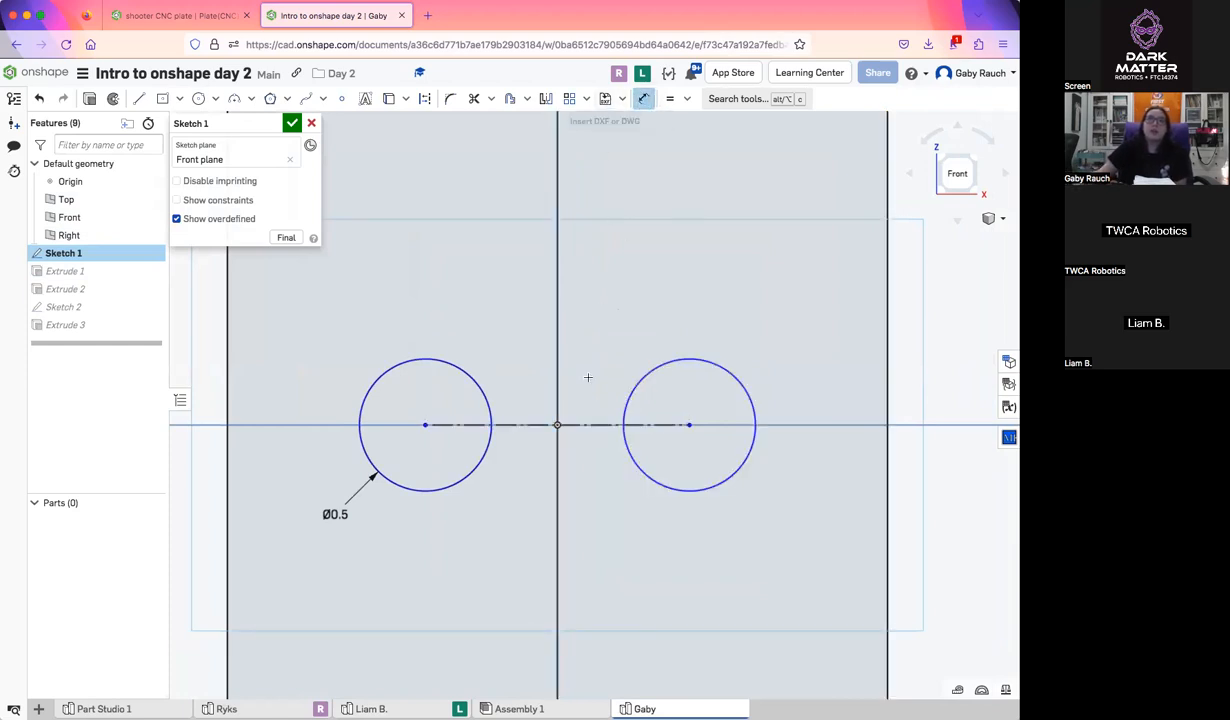
left_click(585, 424)
left_click(570, 272)
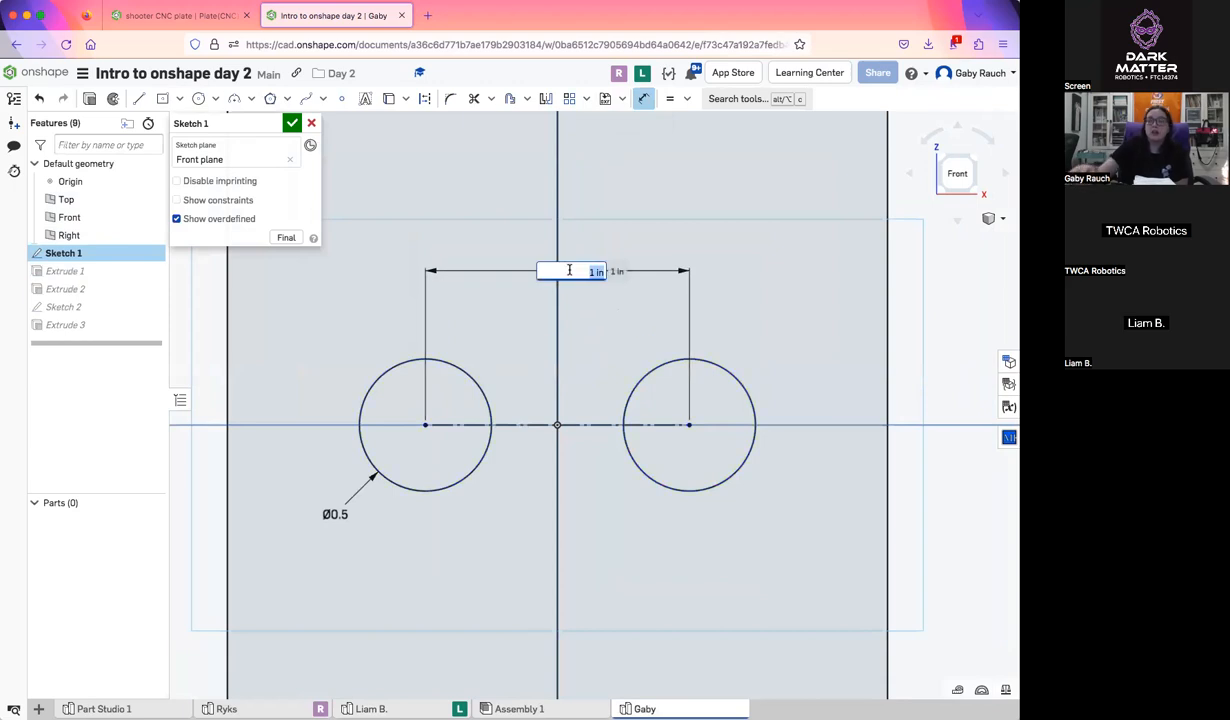
key("Return")
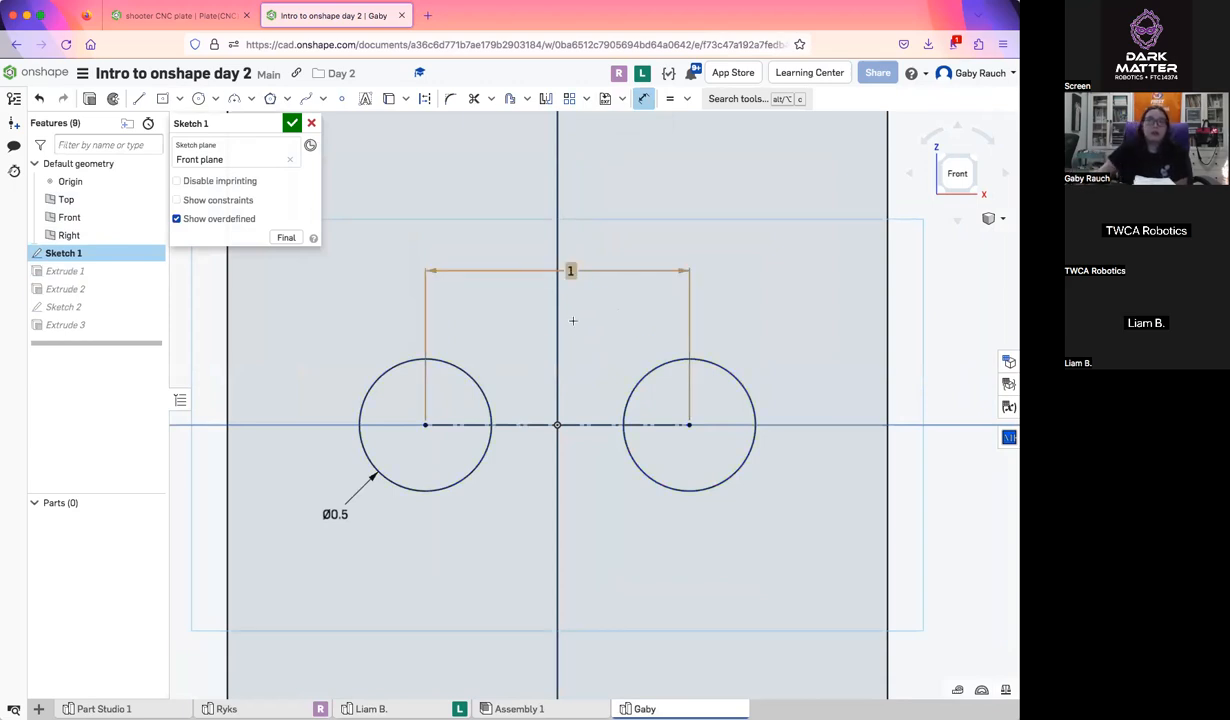
scroll(575, 357, "down", 5)
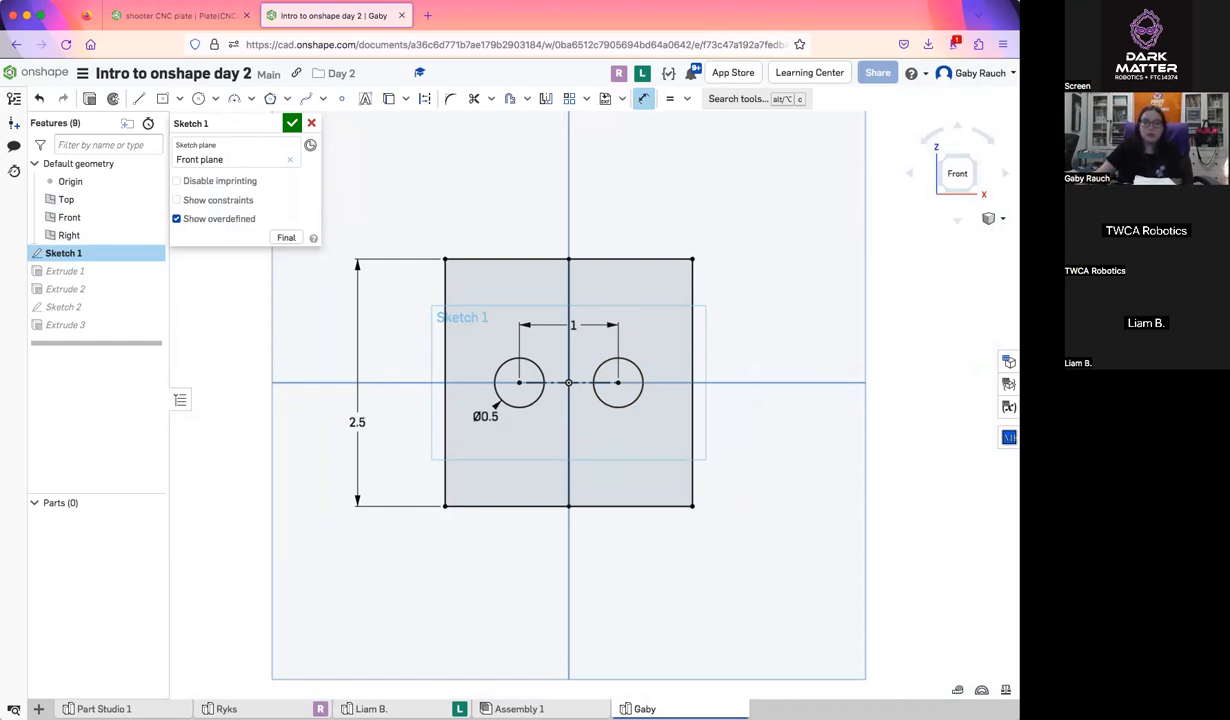
Check one participant's live sketch in their Part Studio and return to the demonstration Part Studio
left_click(402, 709)
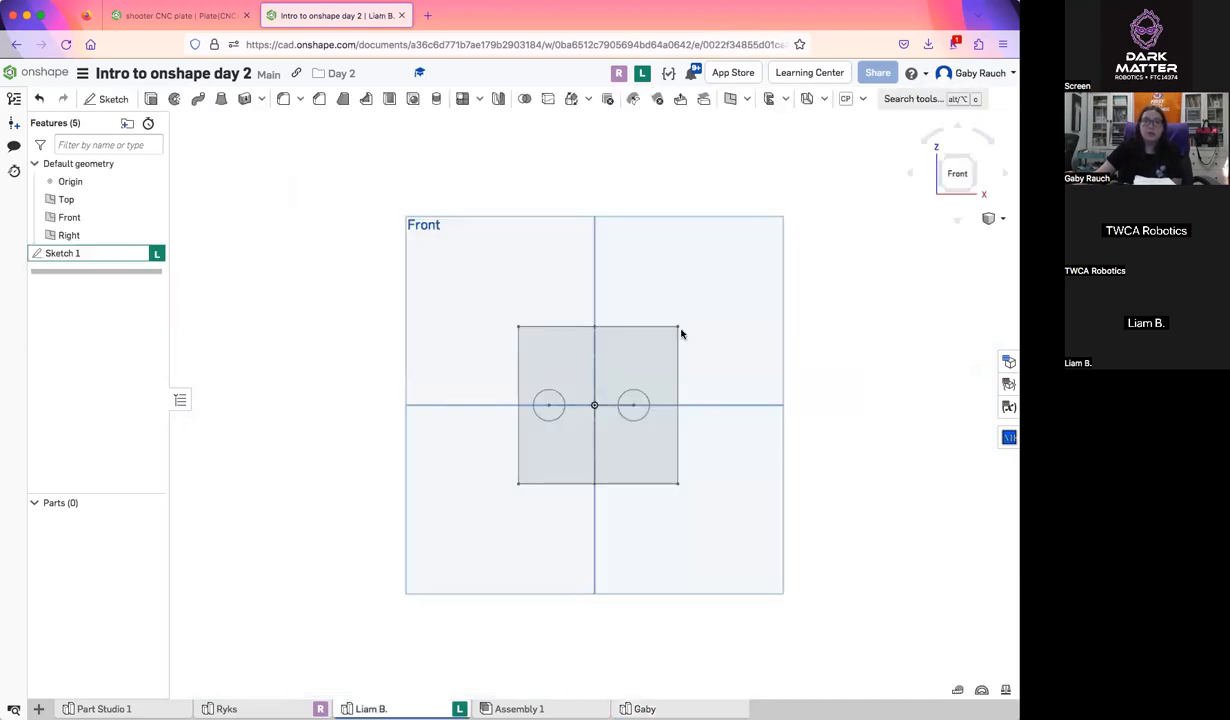
left_click(644, 75)
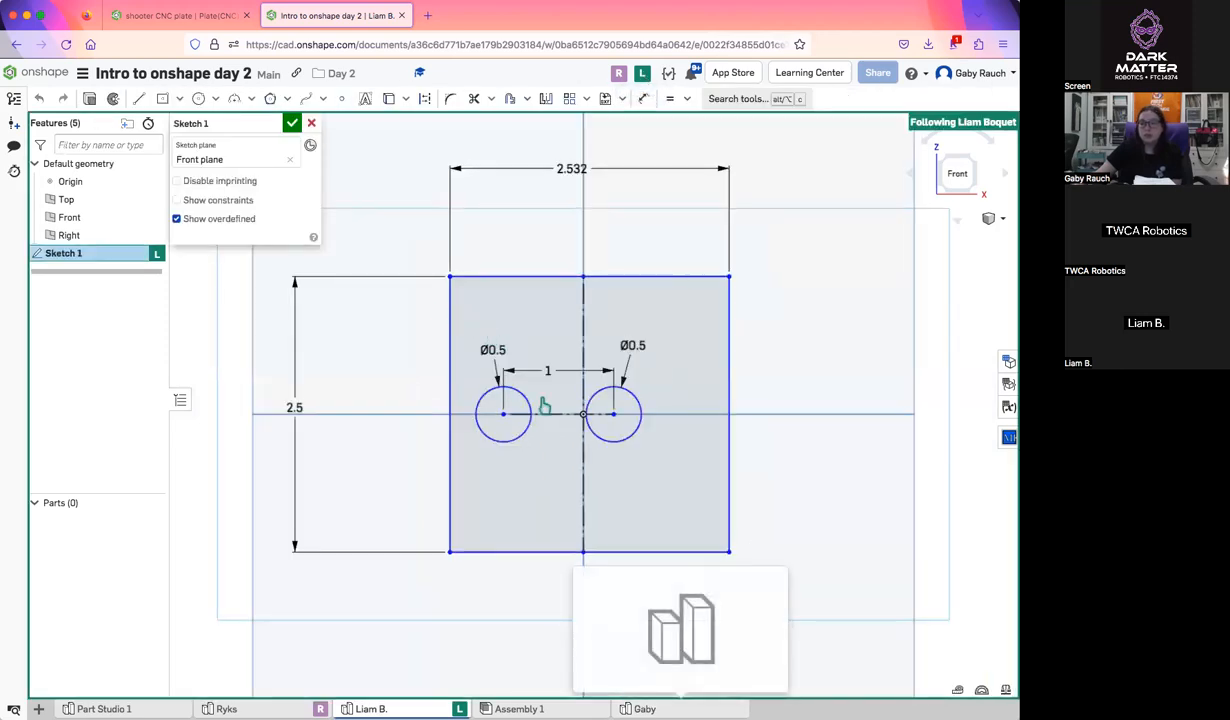
left_click(644, 708)
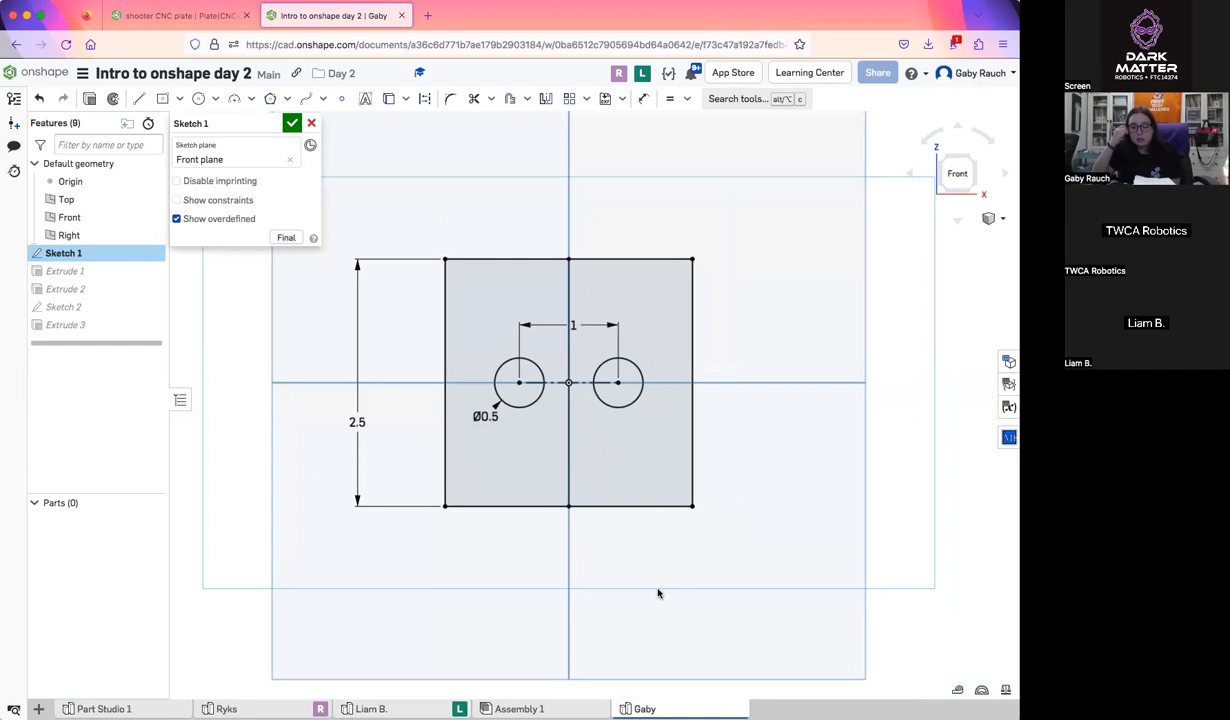
Delete the construction line joining the circle centers and move the right circle outward along the horizontal axis
scroll(590, 388, "up", 4)
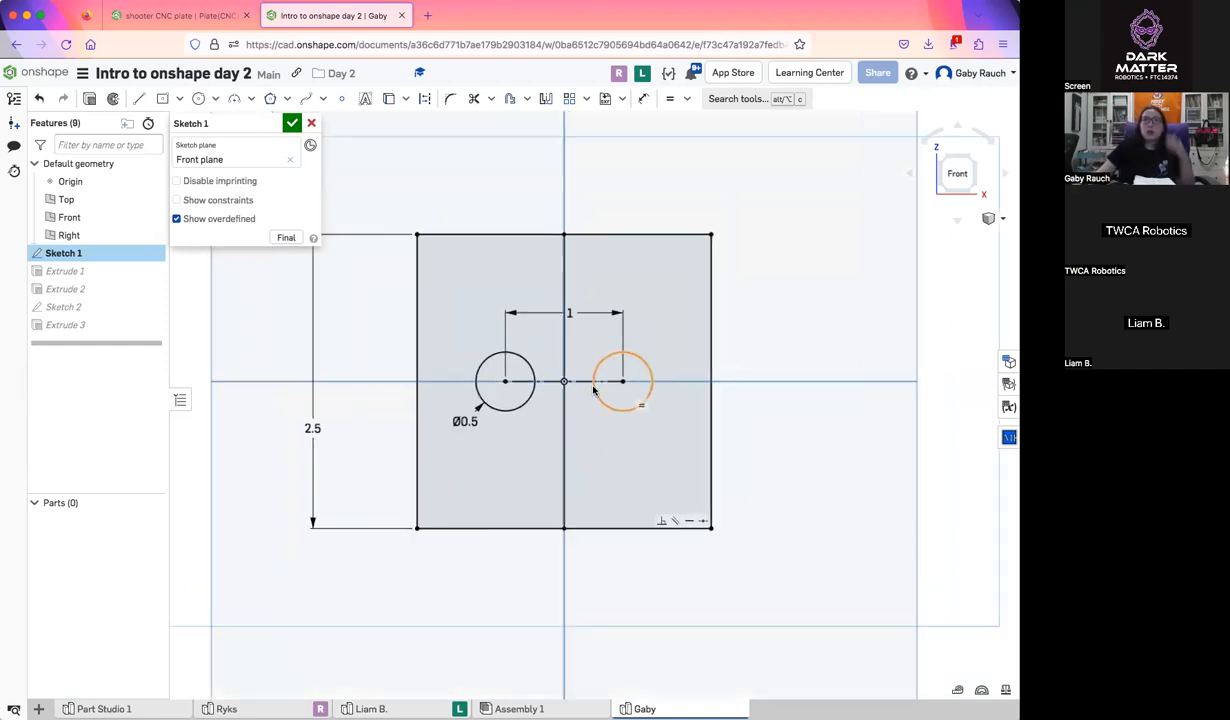
left_click(578, 380)
key("Delete")
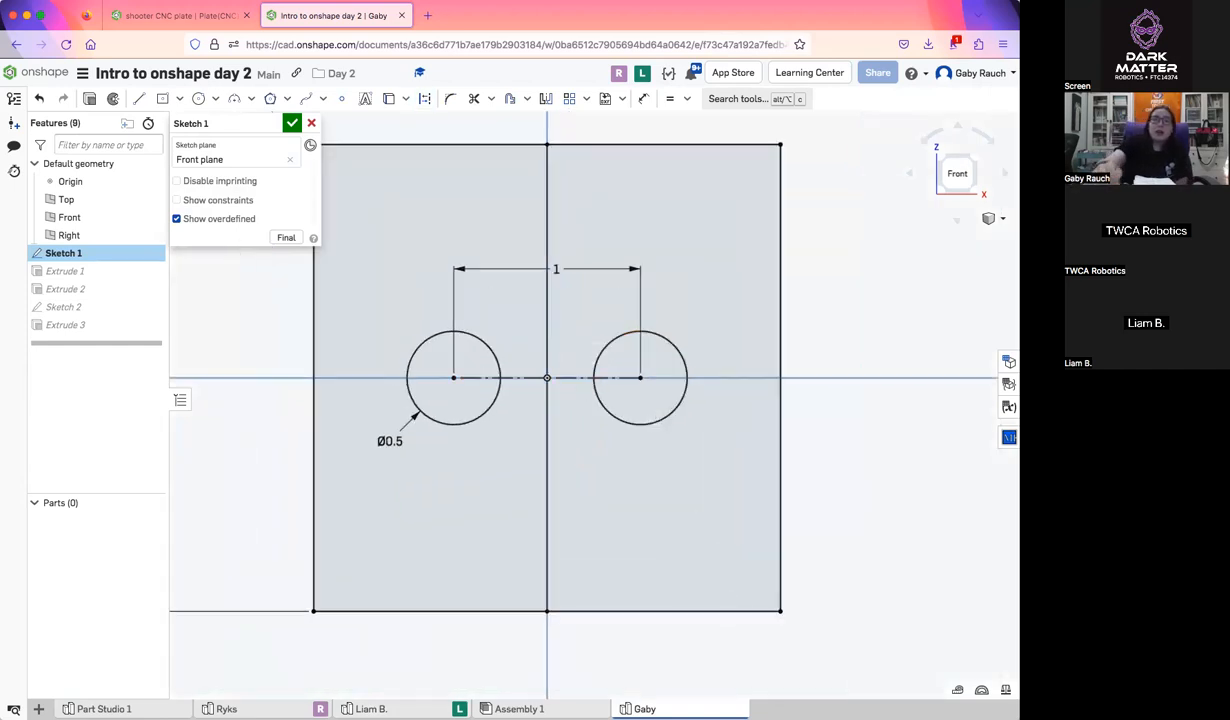
left_click_drag(641, 379, 673, 381)
key("l")
key("q")
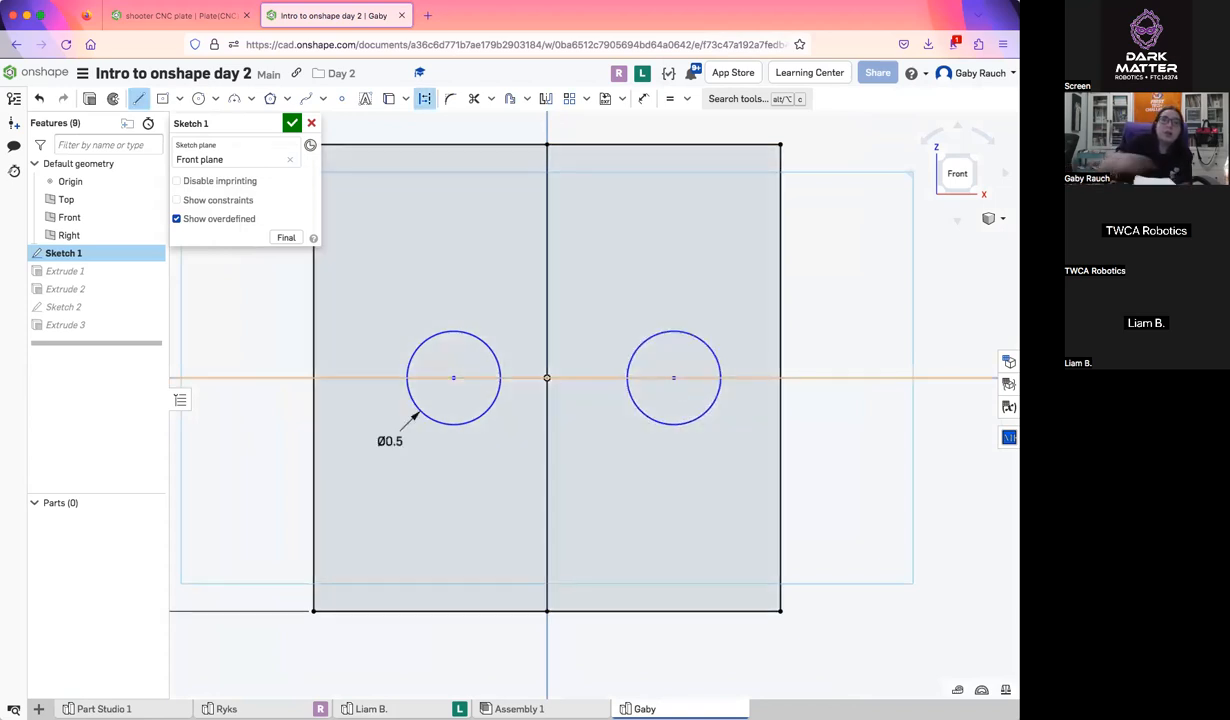
left_click(673, 380)
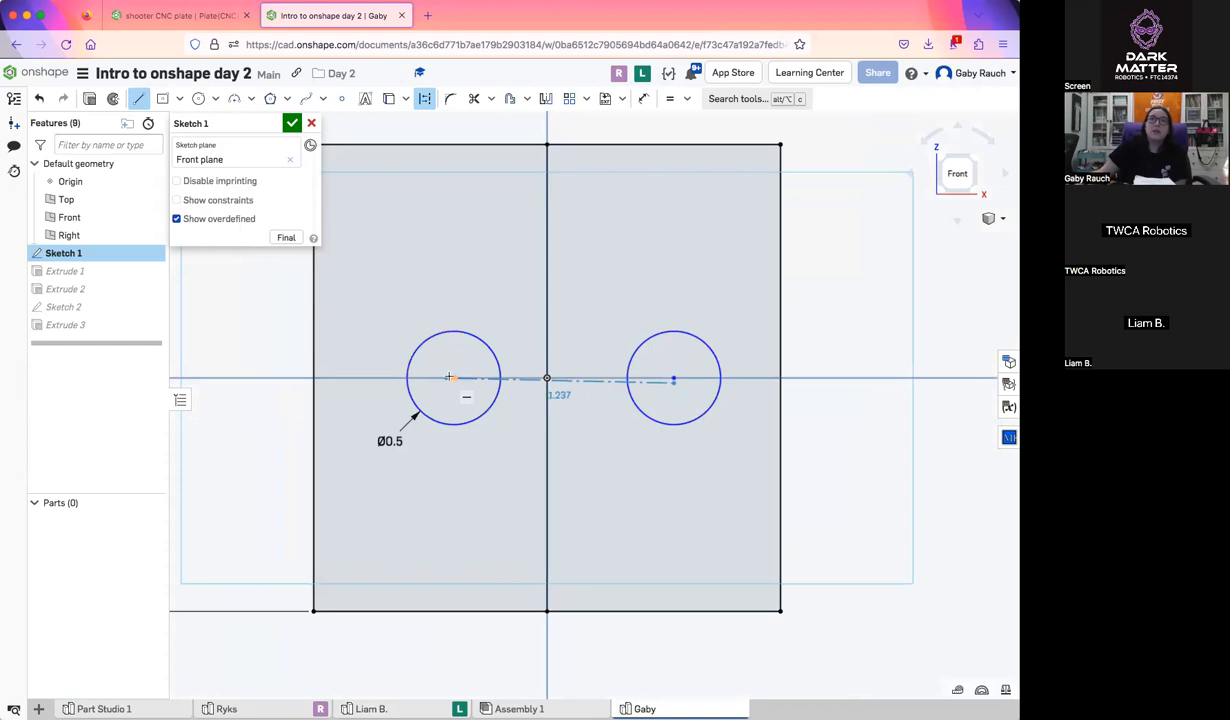
key("Escape")
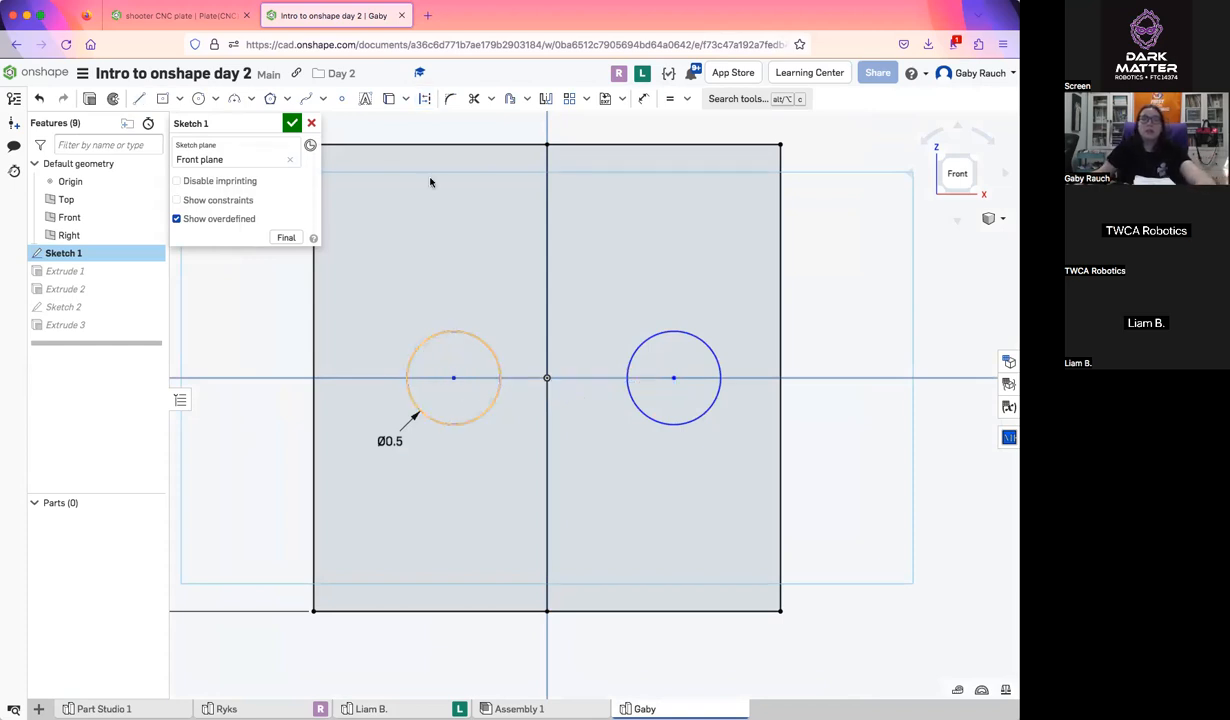
Draw a horizontal construction line about 1.18 in long from the left circle's center to the right circle's center
left_click(136, 101)
left_click(424, 98)
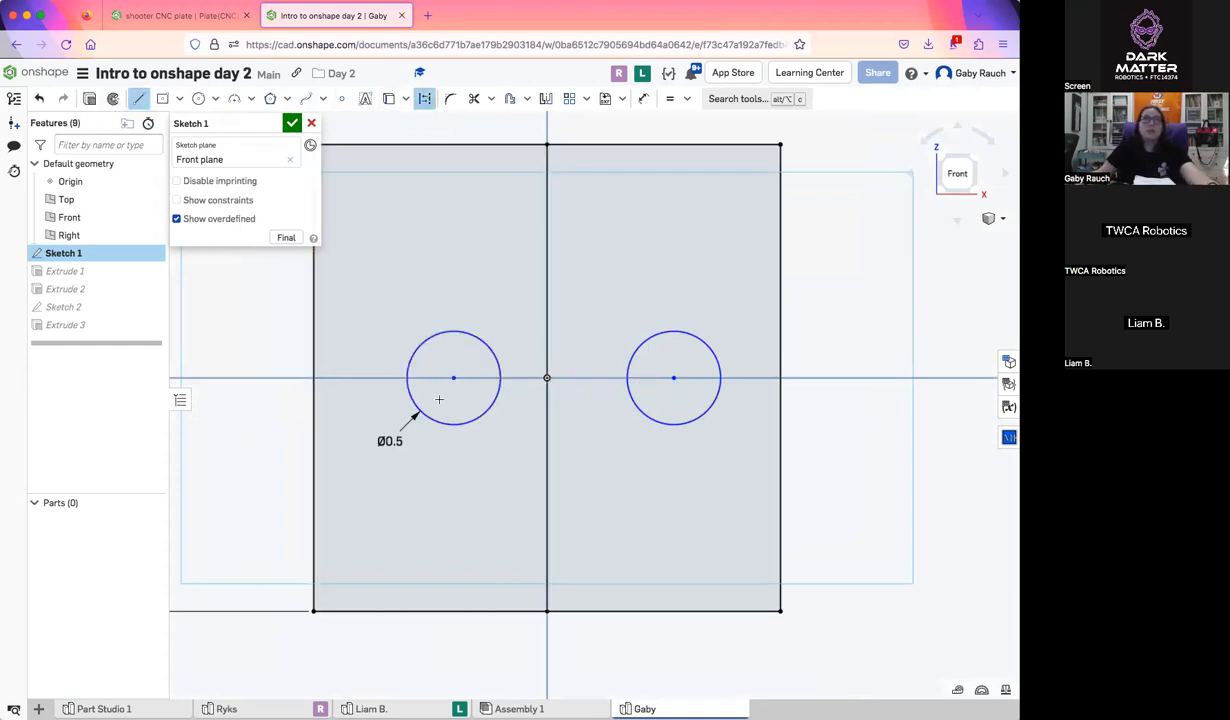
left_click(453, 378)
left_click(673, 378)
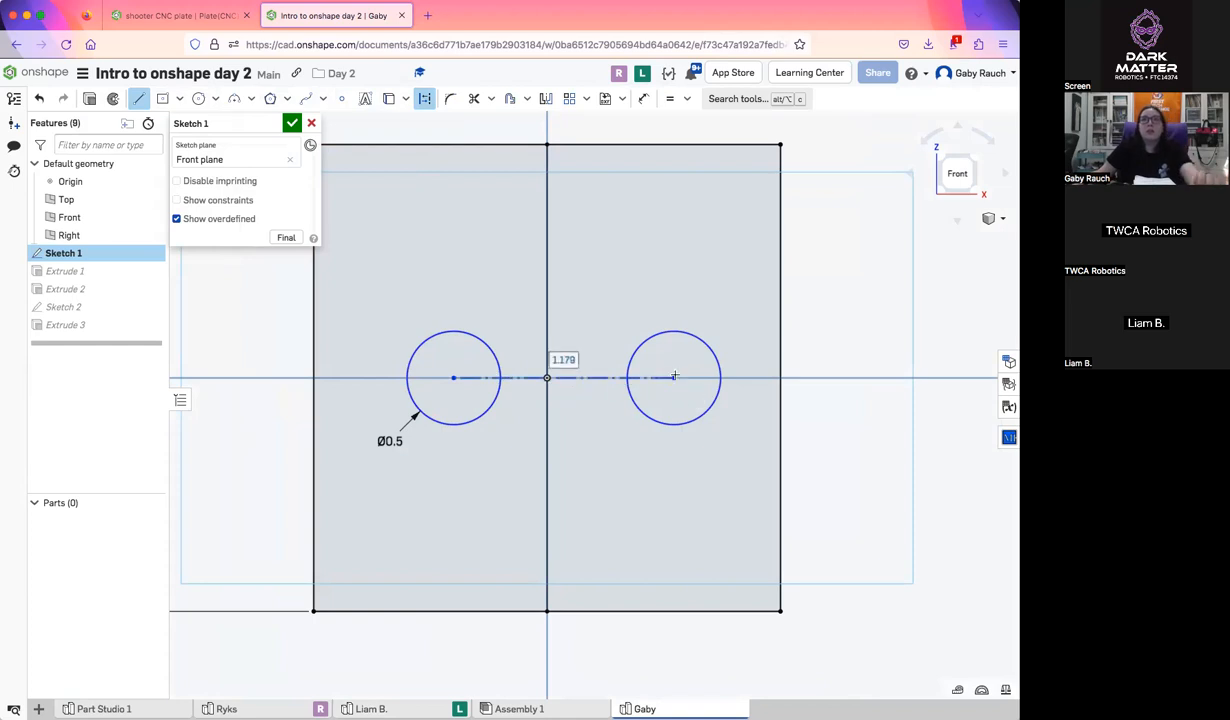
Dimension the new construction line above the circles and set its length to 1 in
left_click(643, 98)
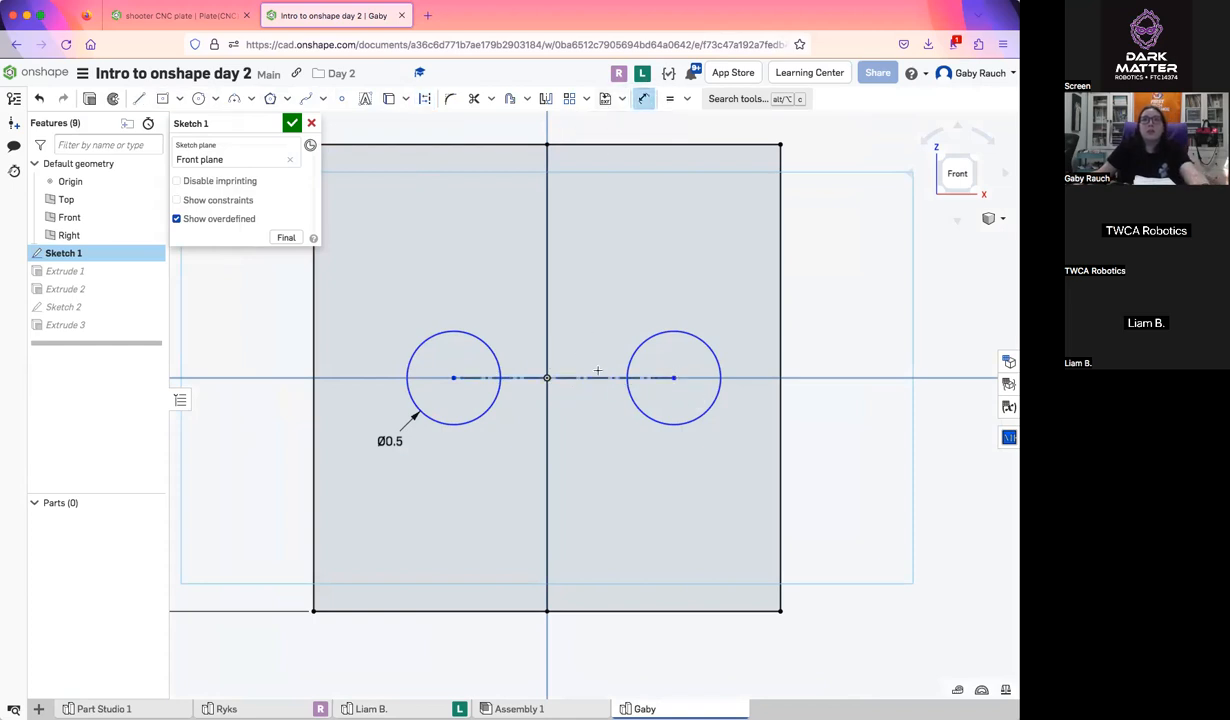
left_click(590, 378)
left_click(593, 298)
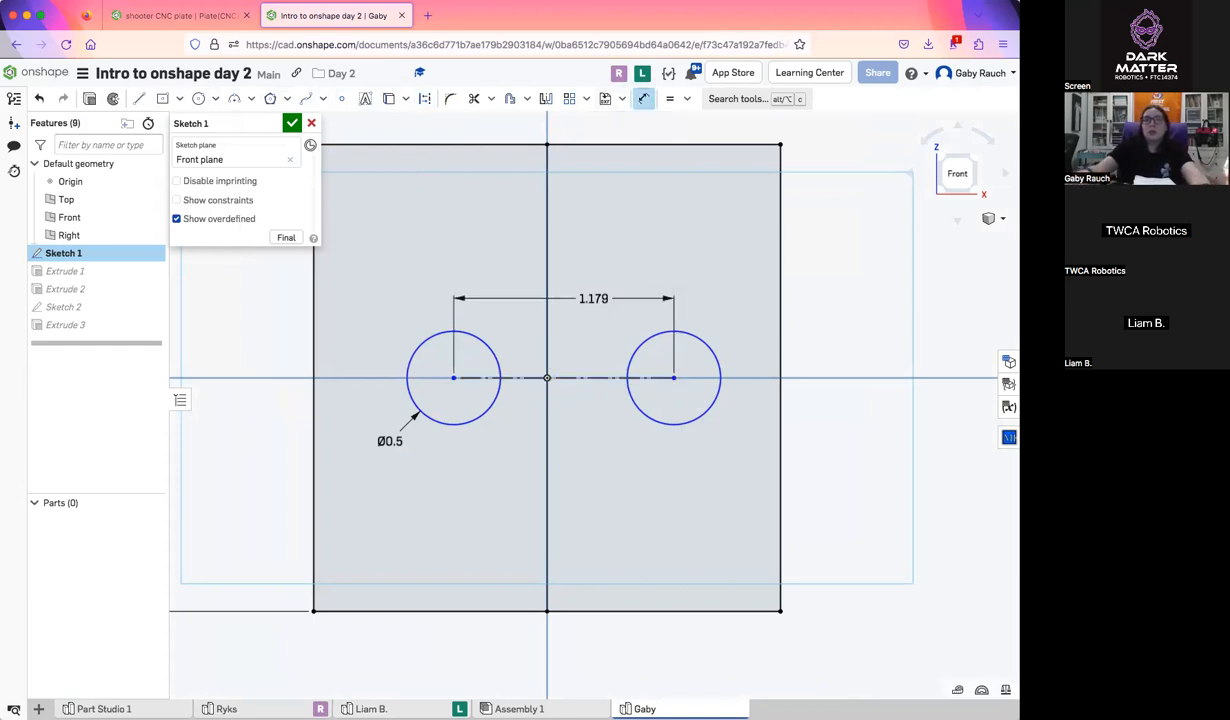
type("1")
key("Return")
Center the circle pair on the origin by applying a Midpoint constraint between the construction line and the origin
left_click(688, 99)
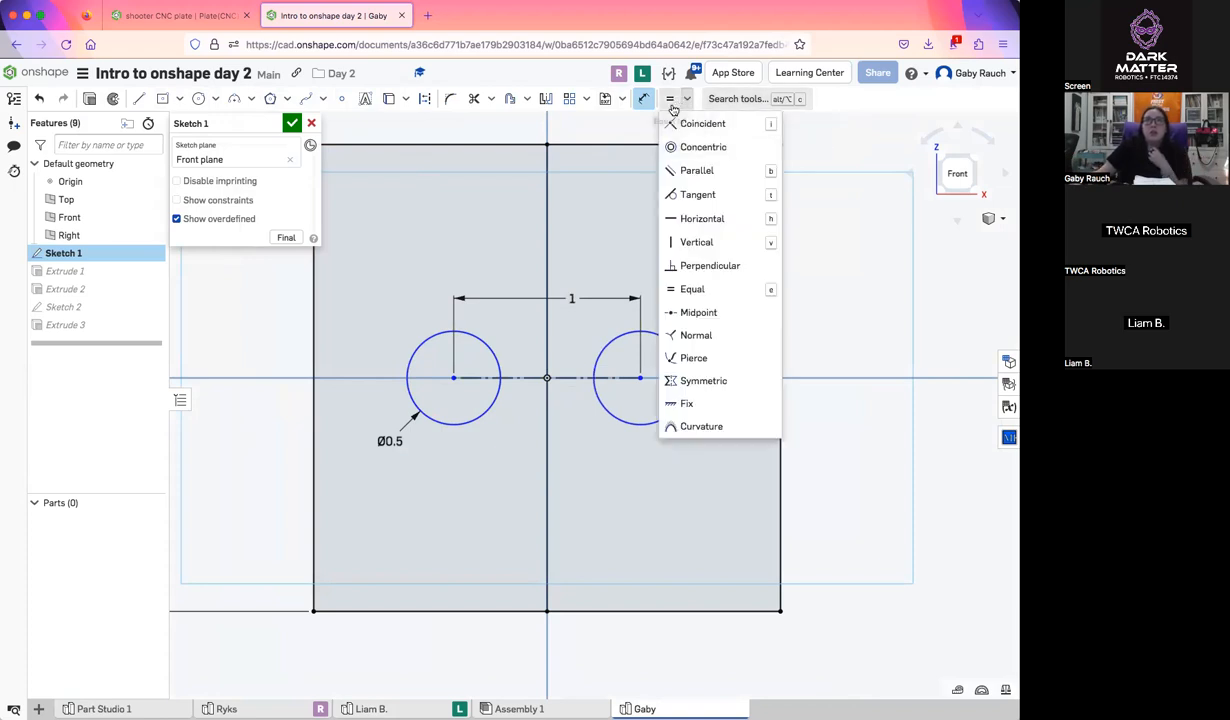
left_click(705, 316)
left_click(525, 378)
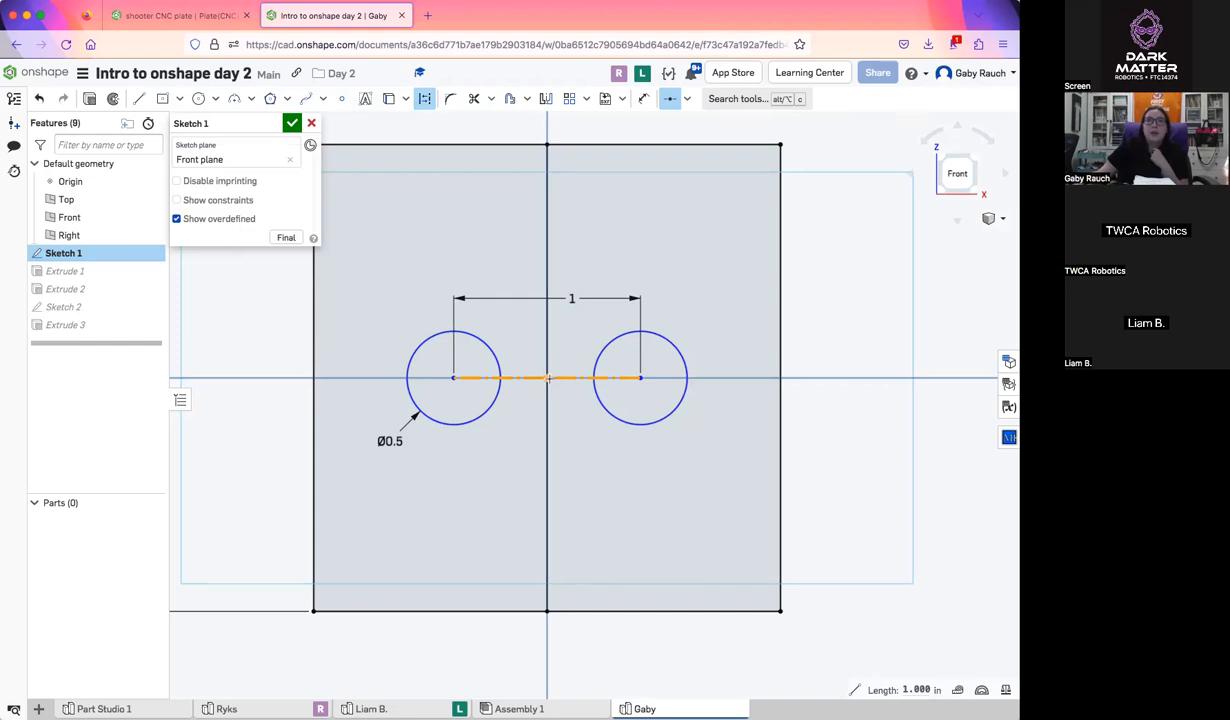
left_click(548, 378)
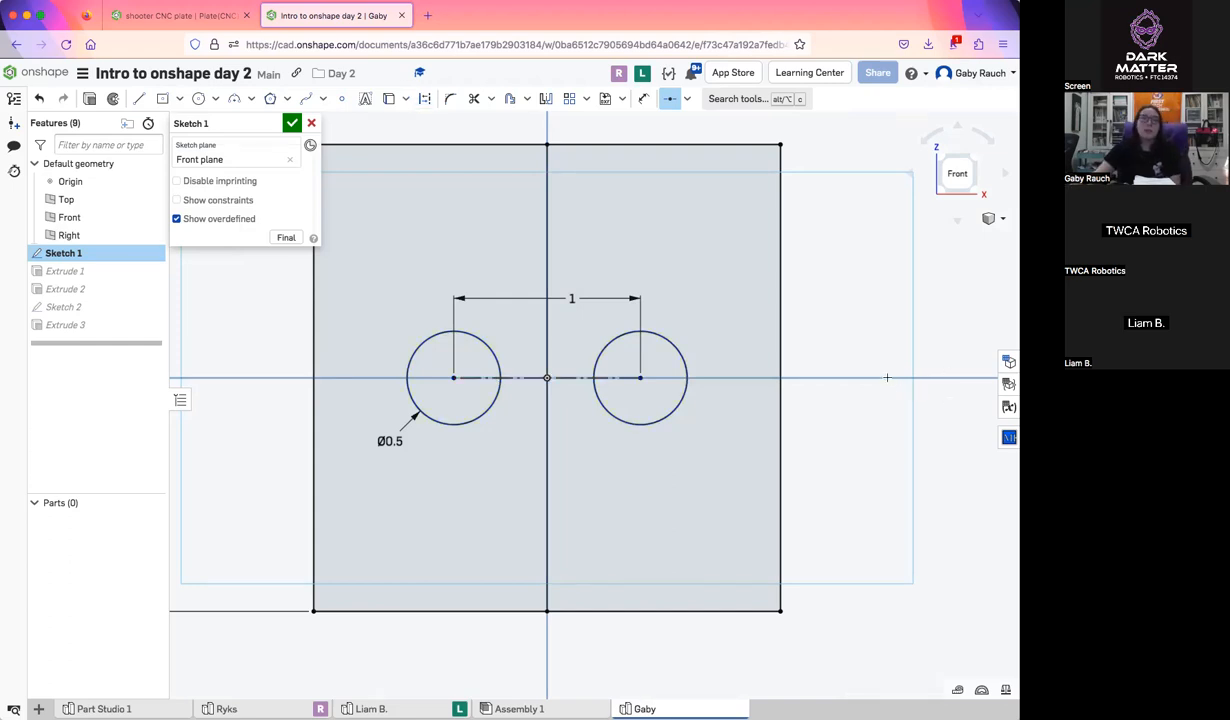
scroll(498, 322, "down", 3)
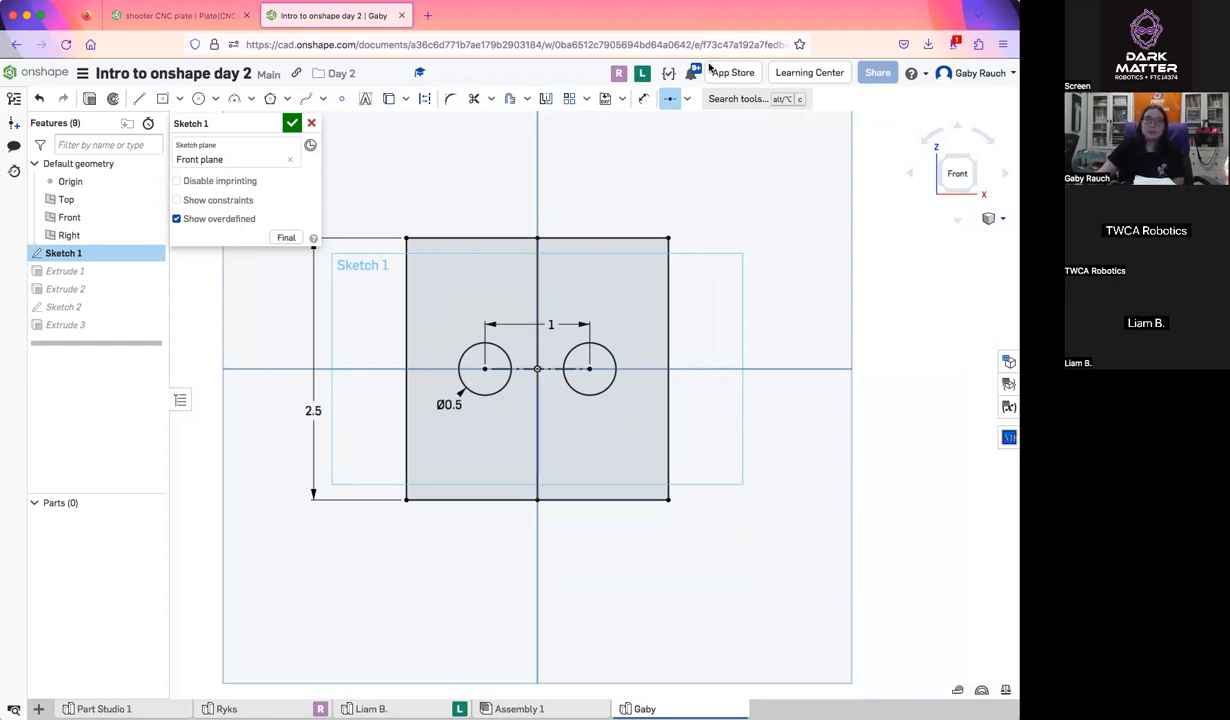
Examine both participants' open sketches through their live views and return to the demonstration Part Studio
left_click(619, 76)
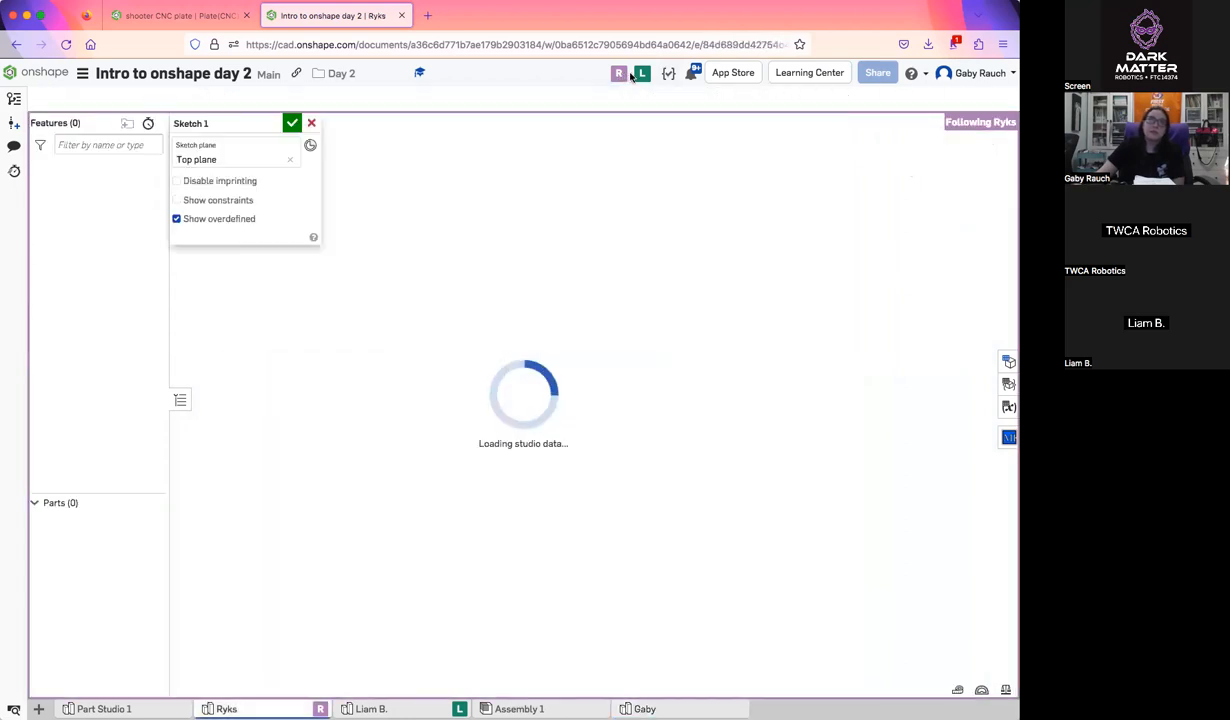
left_click(643, 77)
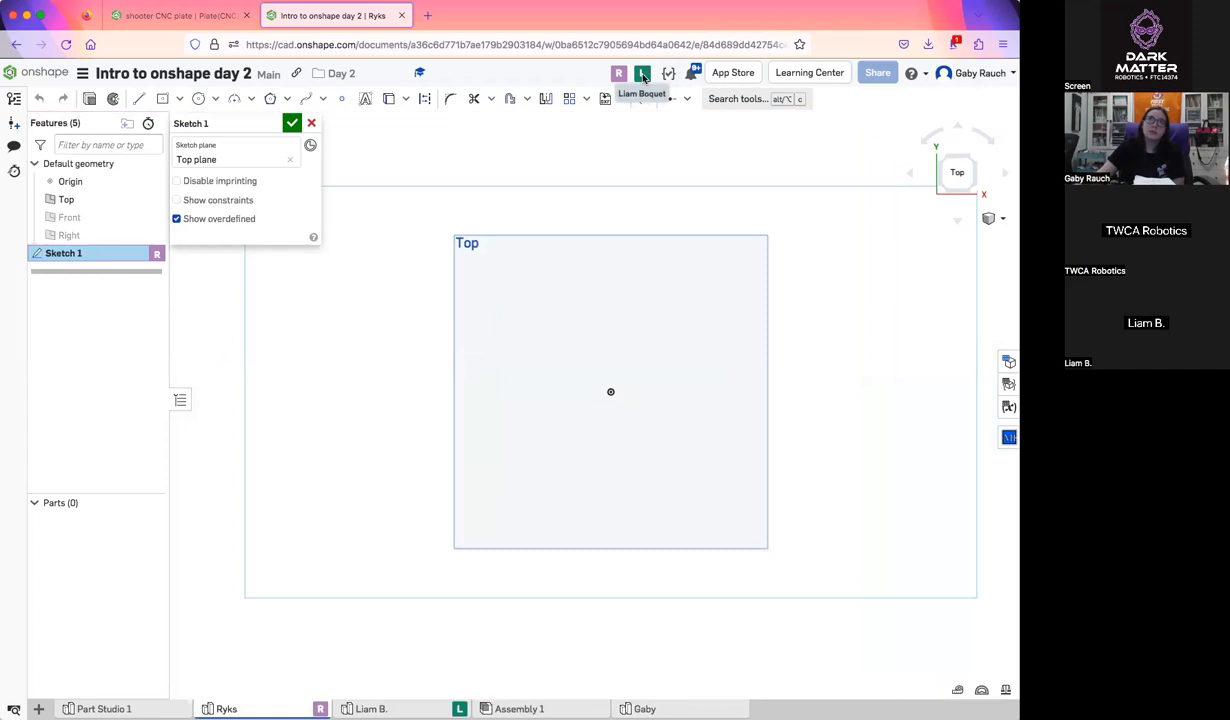
left_click(643, 77)
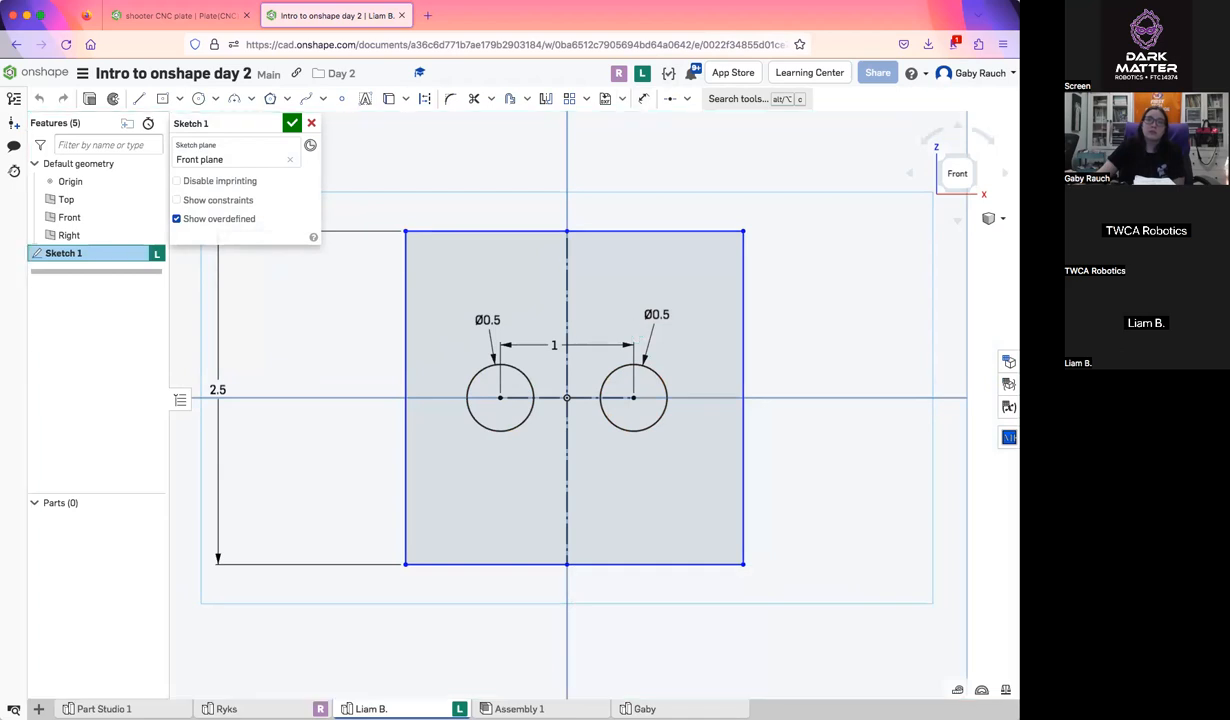
left_click(644, 708)
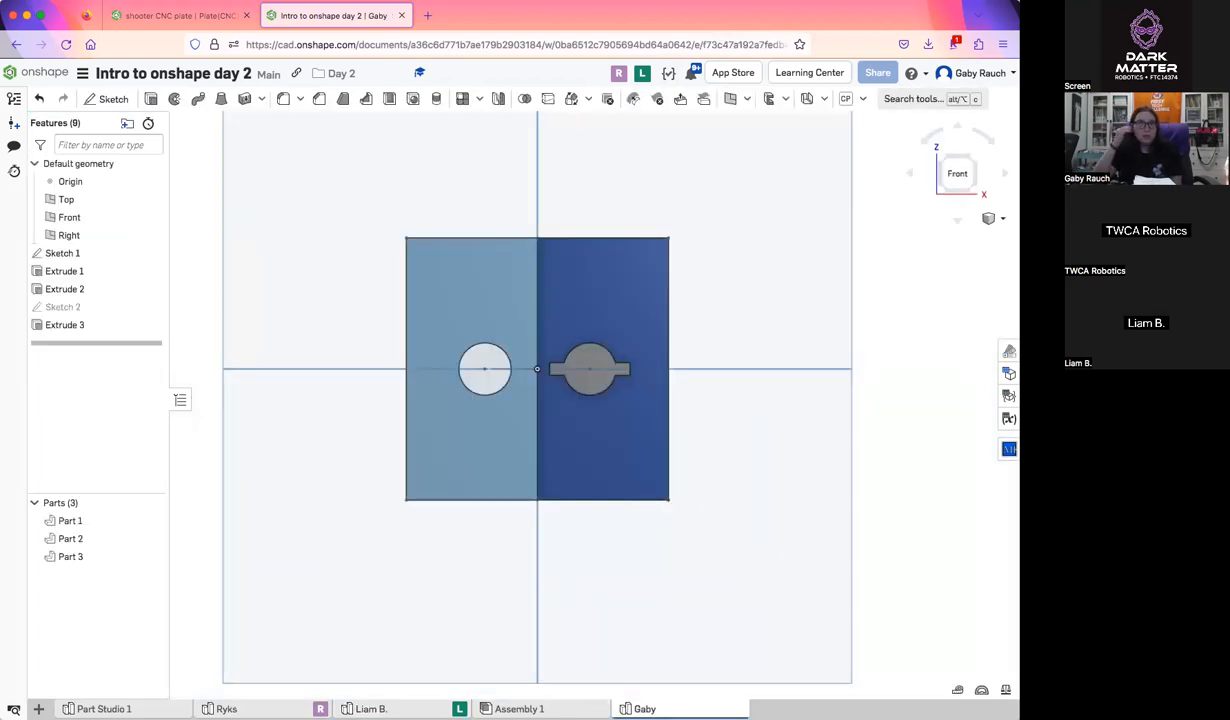
right_click_drag(607, 590, 701, 453)
scroll(701, 453, "up", 1)
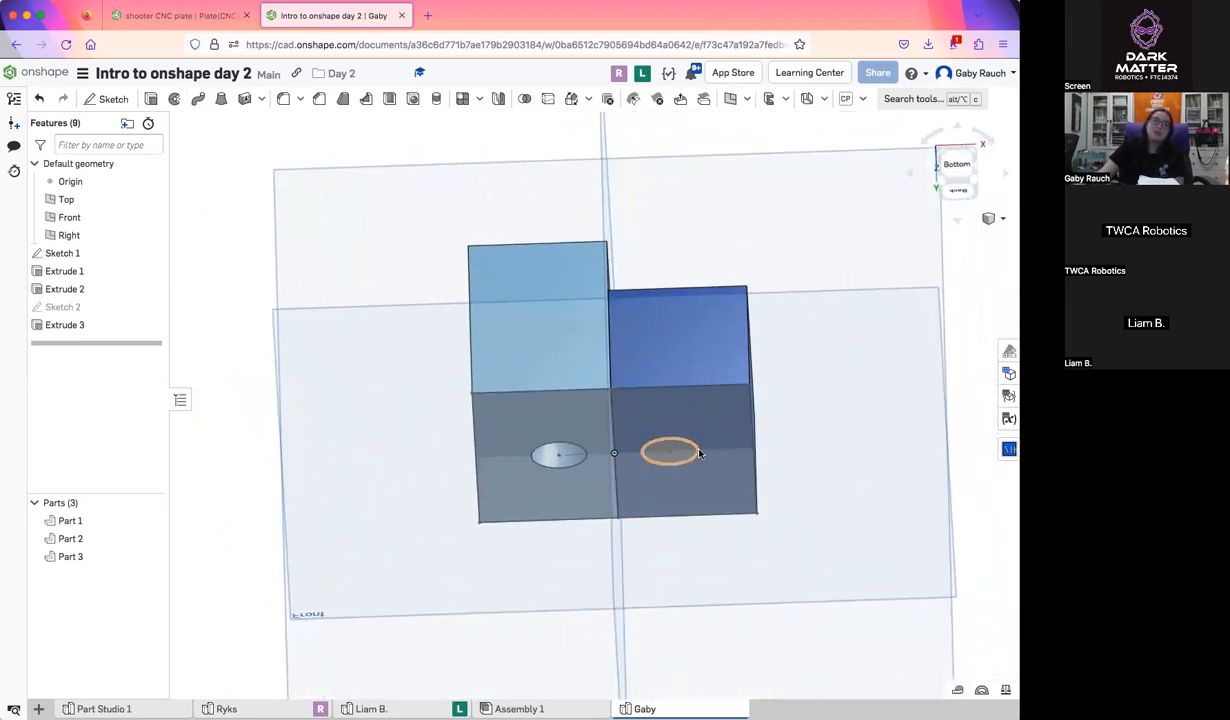
middle_click_drag(701, 453, 703, 519)
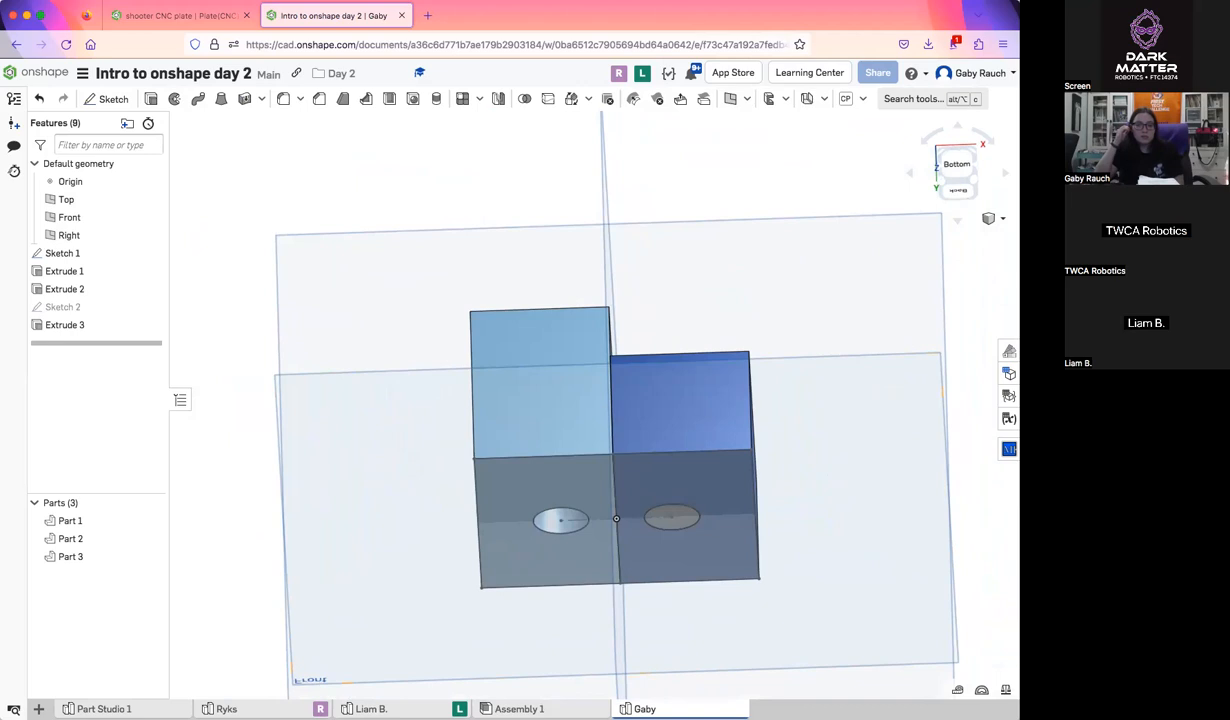
Recheck both participants' modeling progress by following each one's live view, and go back to the demonstration Part Studio
left_click(642, 74)
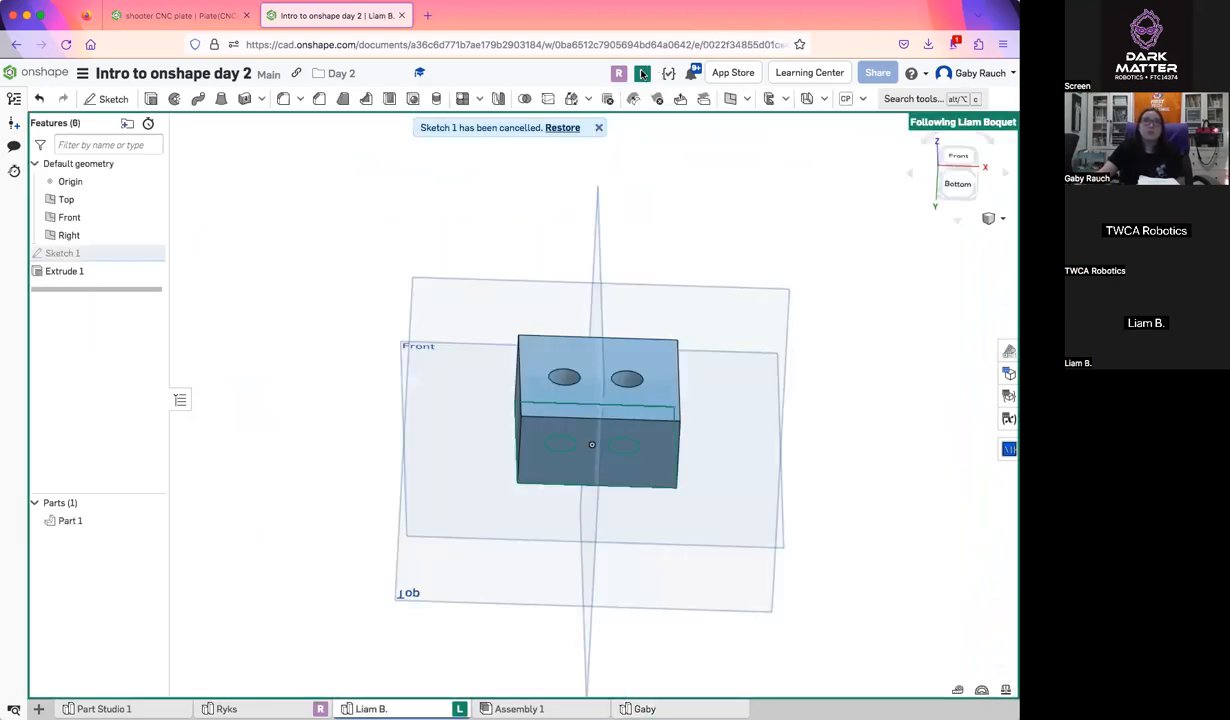
left_click(624, 77)
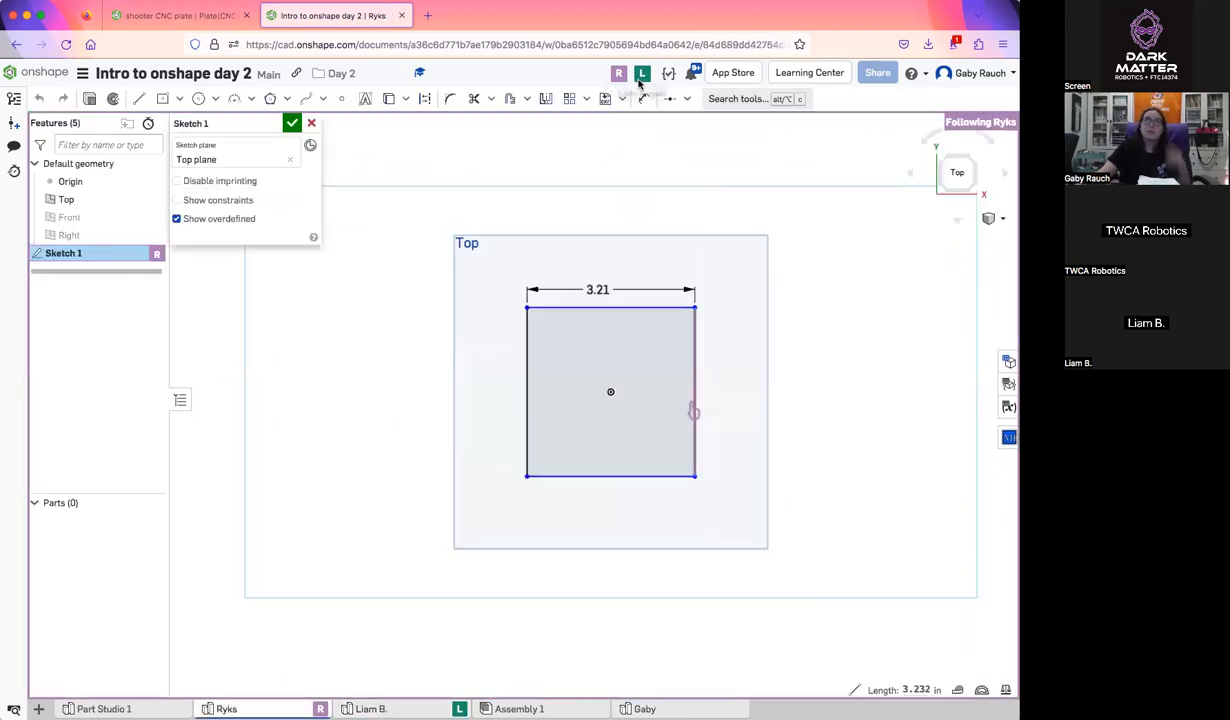
left_click(642, 74)
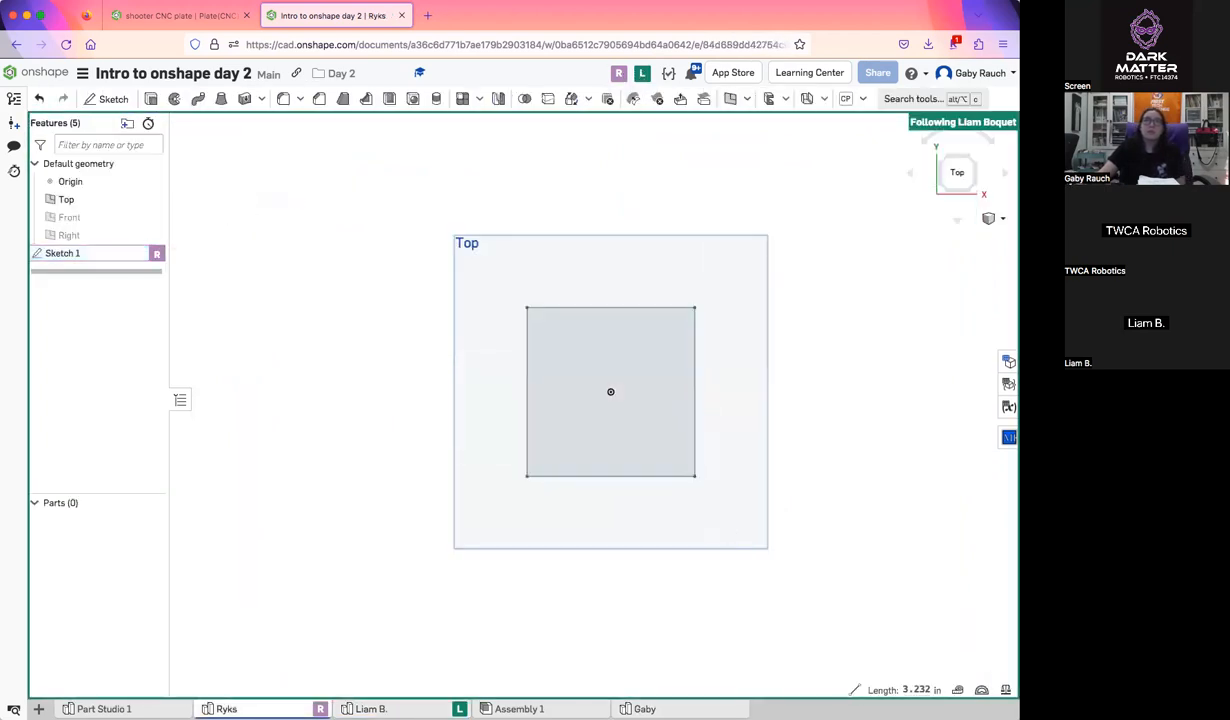
left_click(648, 708)
Reopen Extrude 1 to examine which Sketch 1 faces it extrudes and its depth, and accept it without edits
right_click_drag(610, 563, 612, 636)
right_click_drag(656, 500, 653, 594)
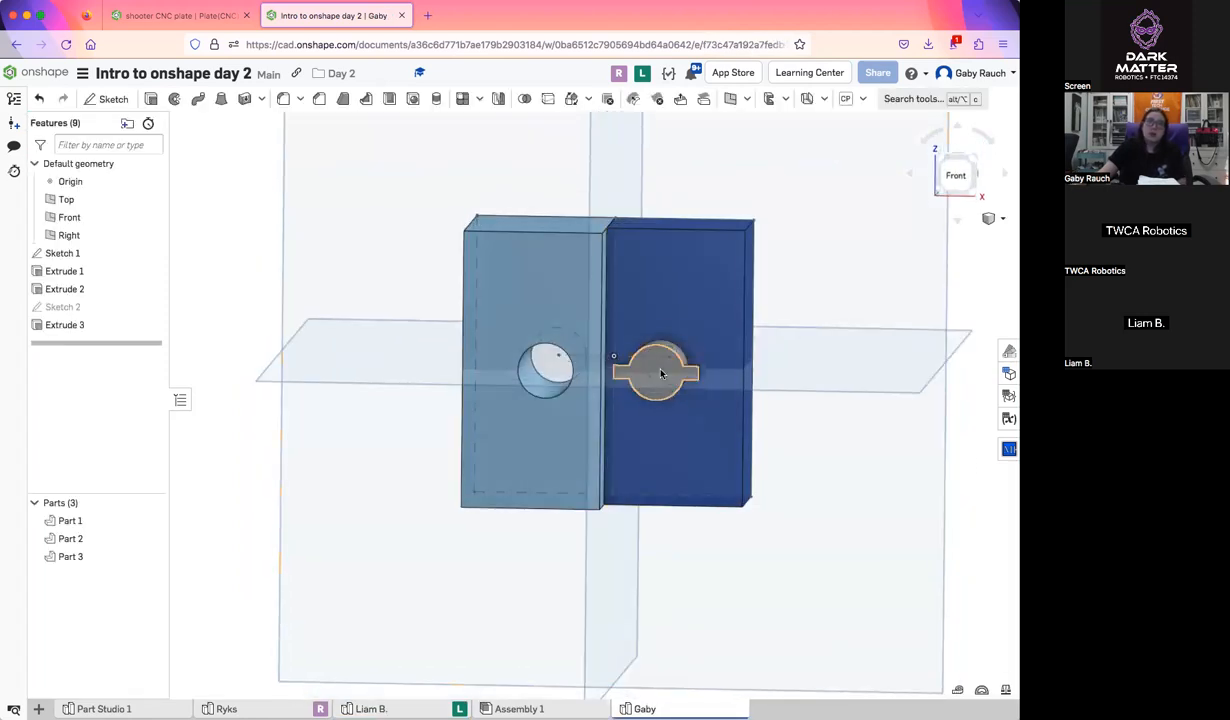
right_click_drag(661, 374, 508, 281)
right_click_drag(544, 357, 547, 286)
mouse_move(563, 338)
right_mouse_down()
mouse_move(569, 287)
mouse_move(560, 430)
mouse_move(659, 529)
mouse_move(682, 578)
mouse_move(689, 472)
mouse_move(631, 206)
mouse_move(588, 283)
mouse_move(511, 332)
mouse_move(143, 335)
mouse_move(80, 255)
right_mouse_up()
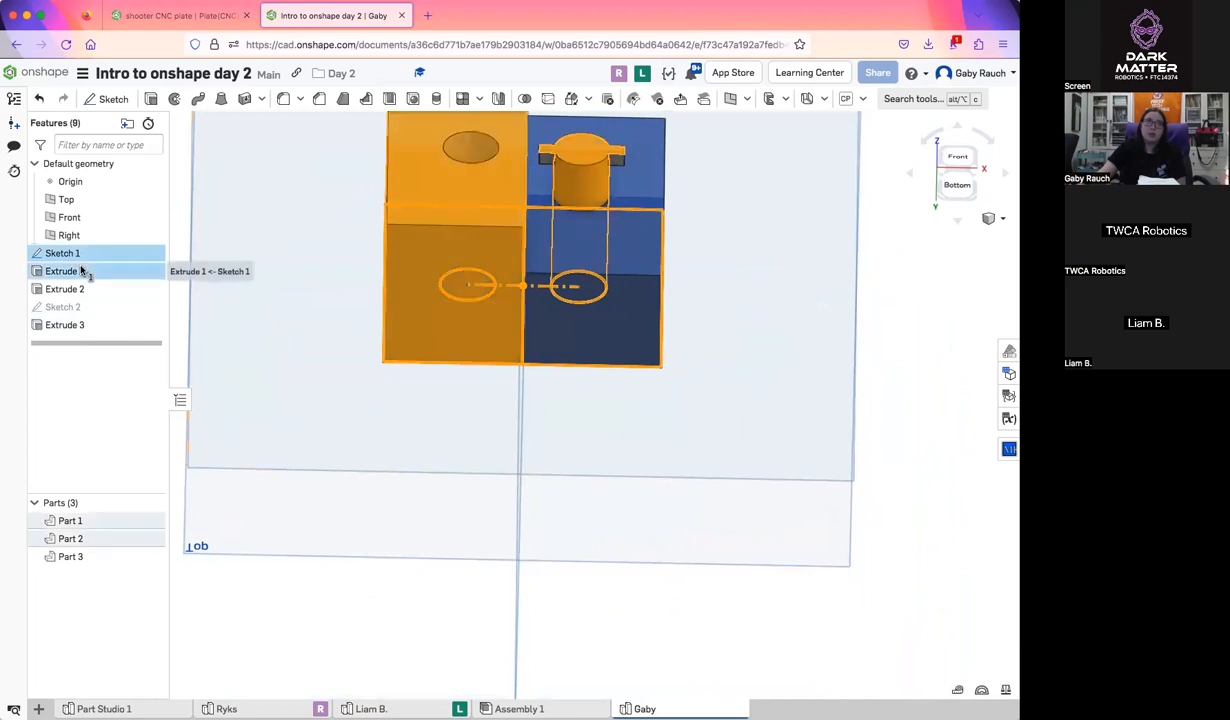
double_click(81, 270)
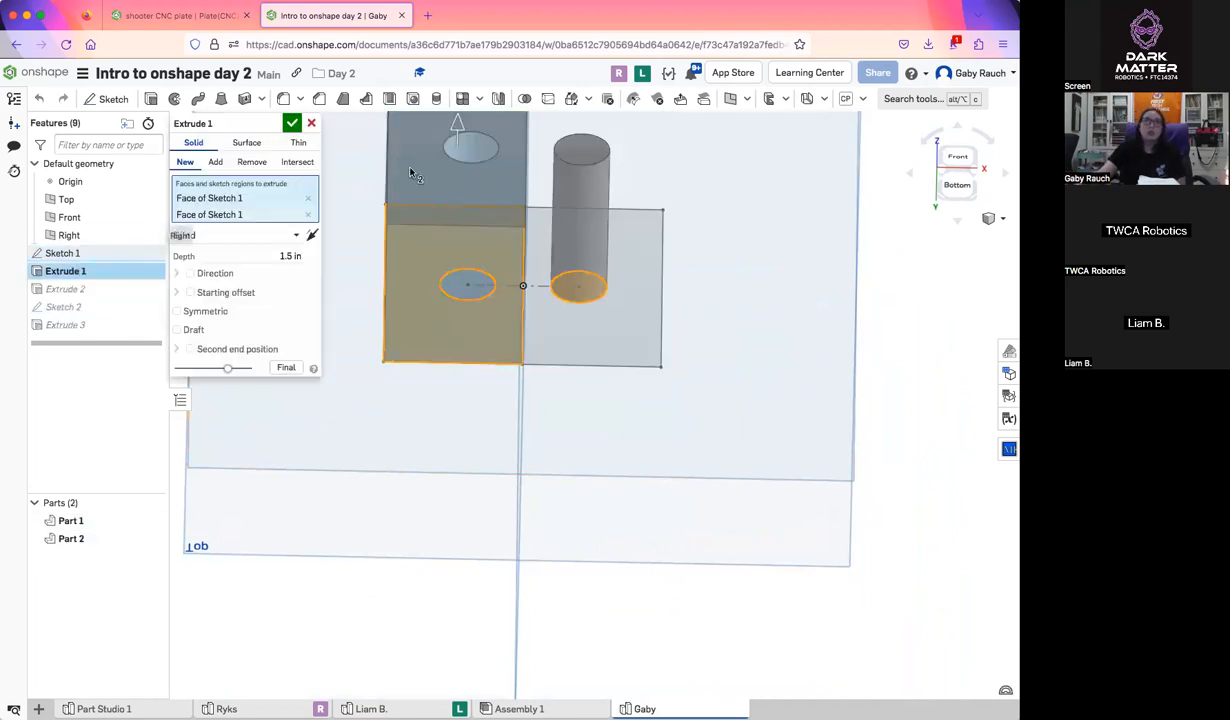
middle_click_drag(527, 327, 529, 390)
right_click_drag(529, 390, 514, 412)
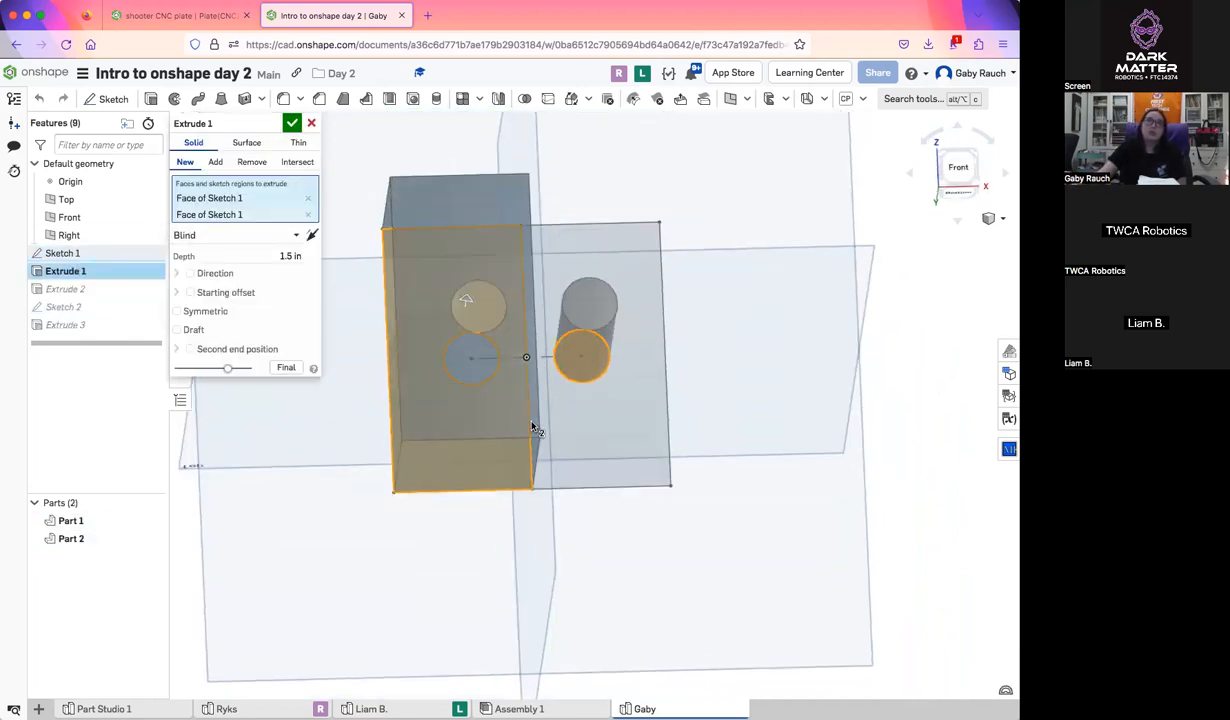
left_click(292, 123)
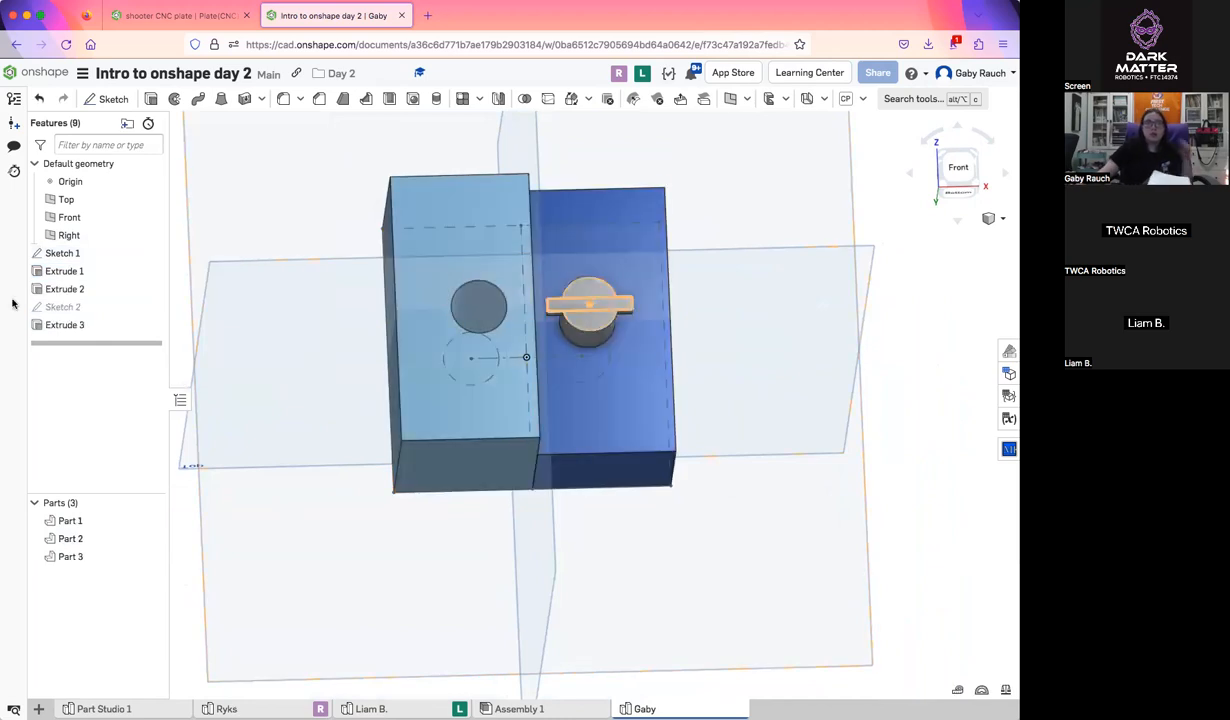
Reopen Extrude 2 to examine its selected sketch face and depth, accept it without edits and view the finished parts
double_click(80, 289)
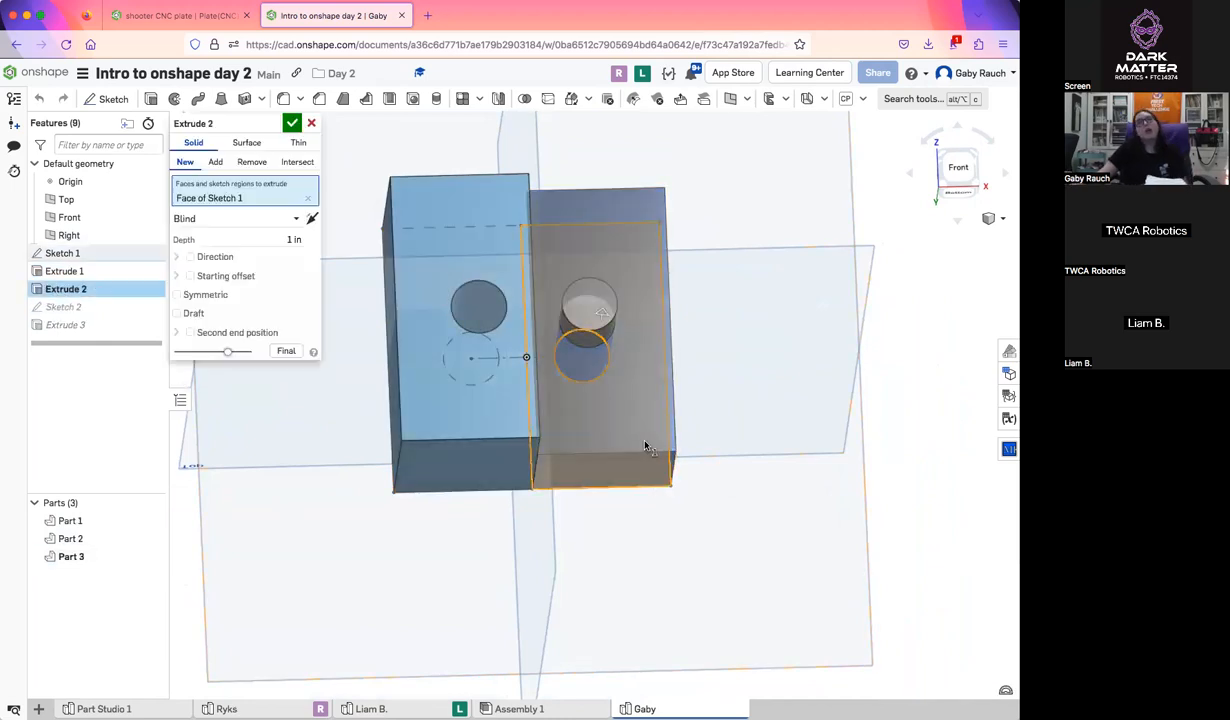
right_click_drag(643, 437, 595, 352)
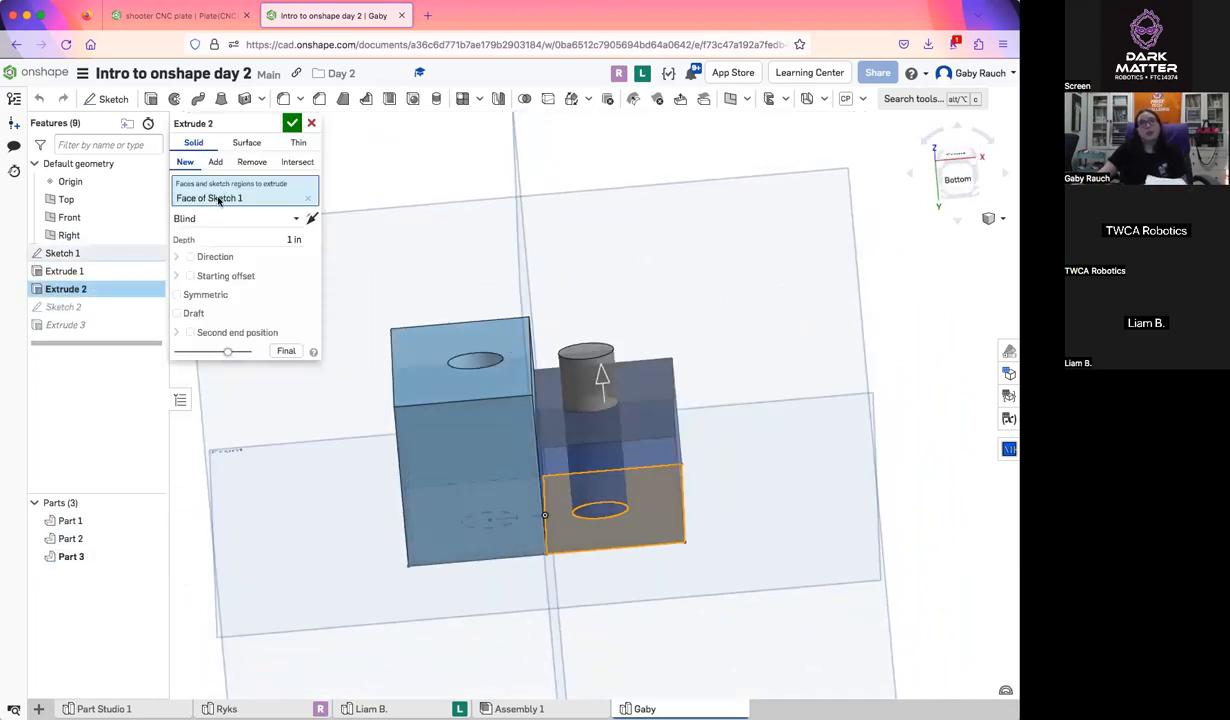
left_click(292, 123)
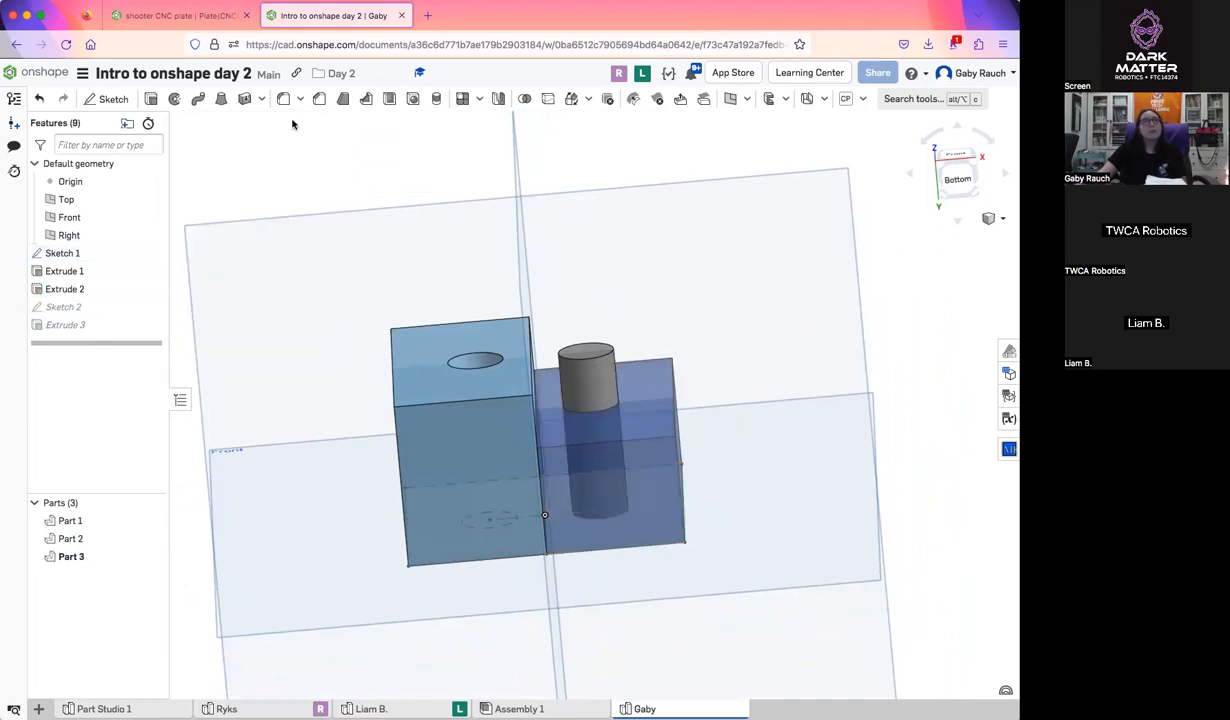
right_click_drag(543, 378, 586, 459)
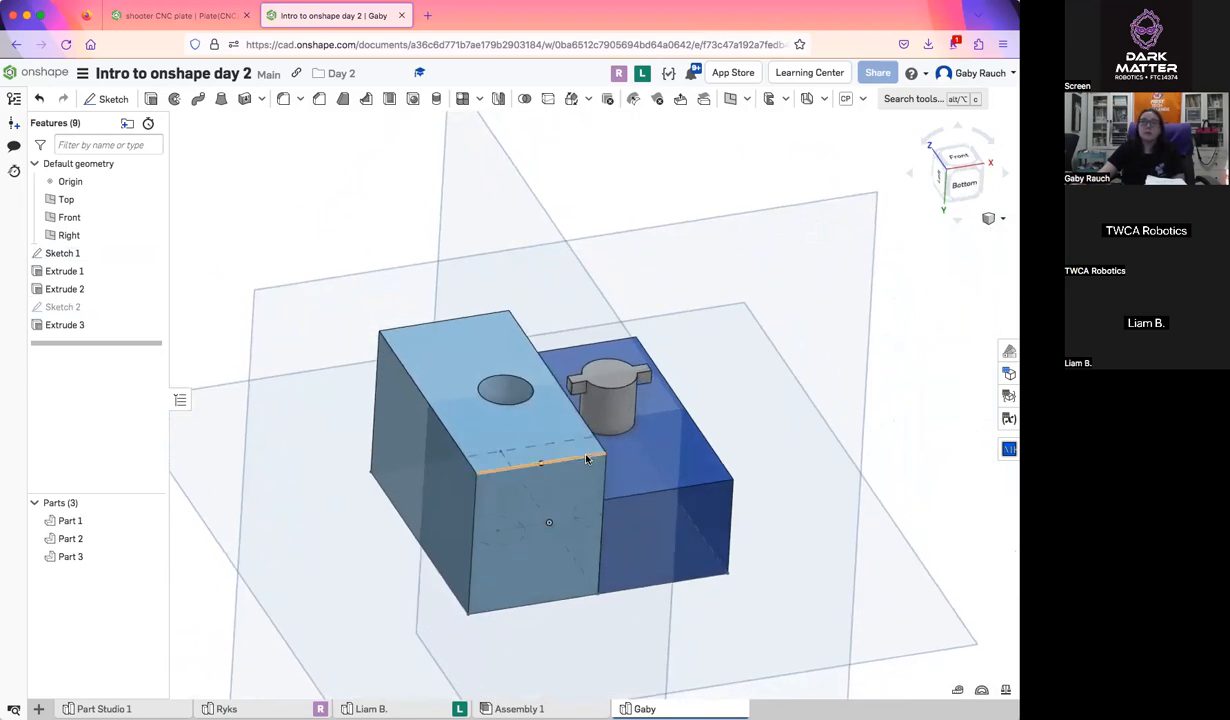
Separate the shooter CNC plate document into its own browser window
left_click(180, 15)
left_click_drag(212, 15, 262, 60)
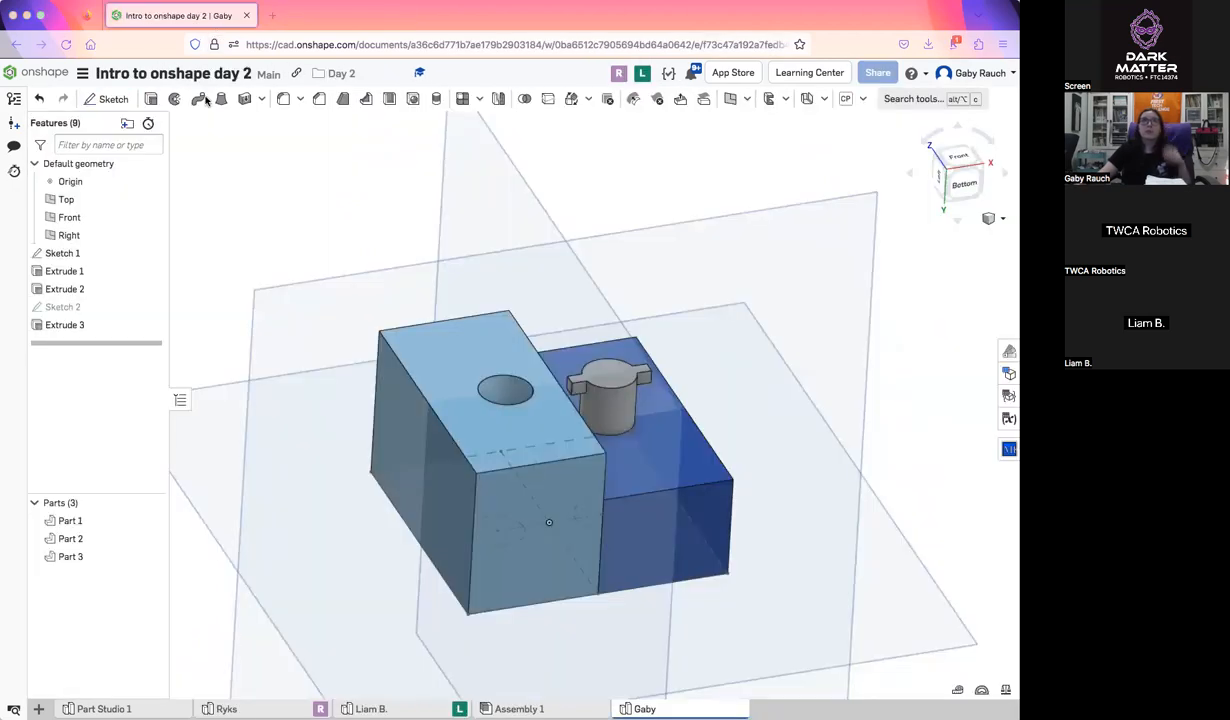
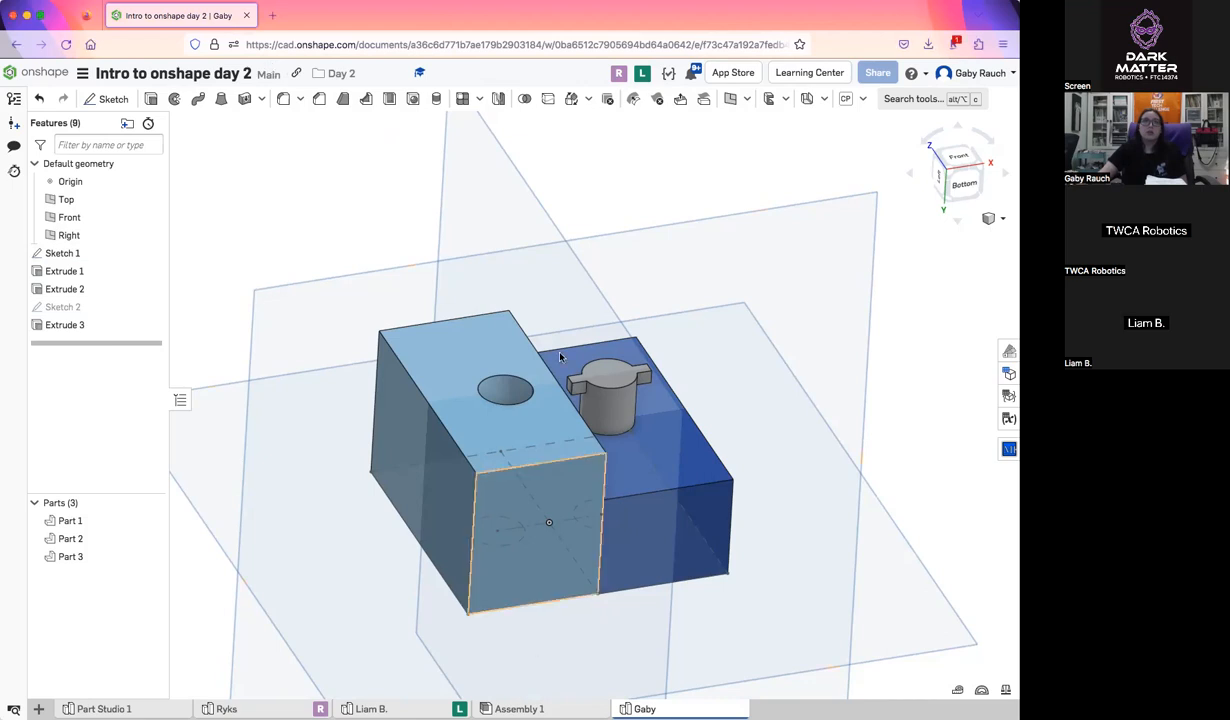
Follow a participant's live view to check their extruded part from several angles, and return to the demonstration Part Studio
left_click(641, 73)
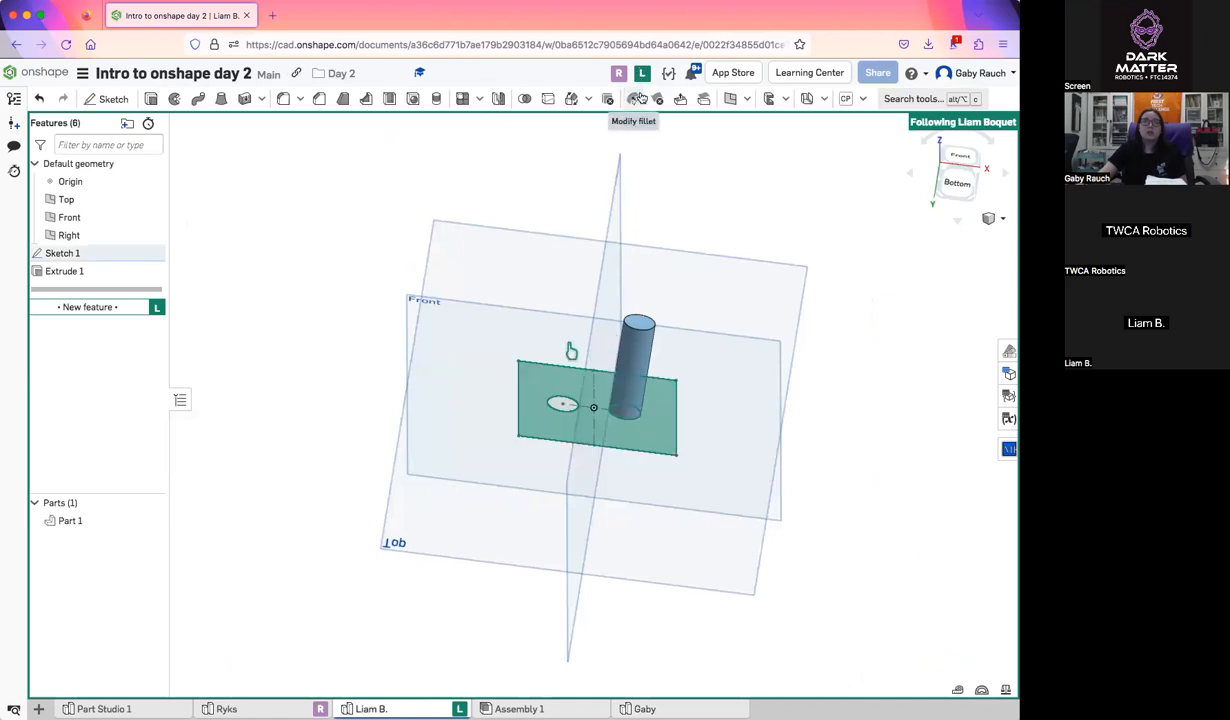
right_click_drag(706, 618, 650, 450)
scroll(593, 390, "up", 5)
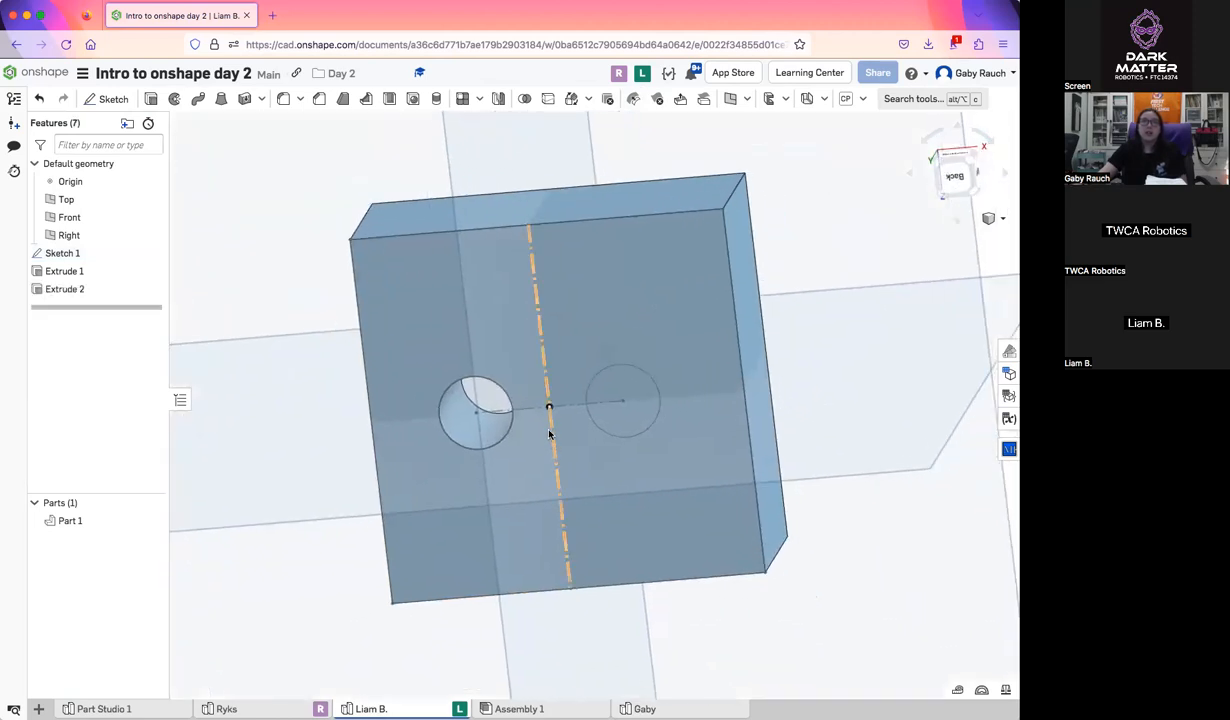
right_click_drag(549, 432, 568, 395)
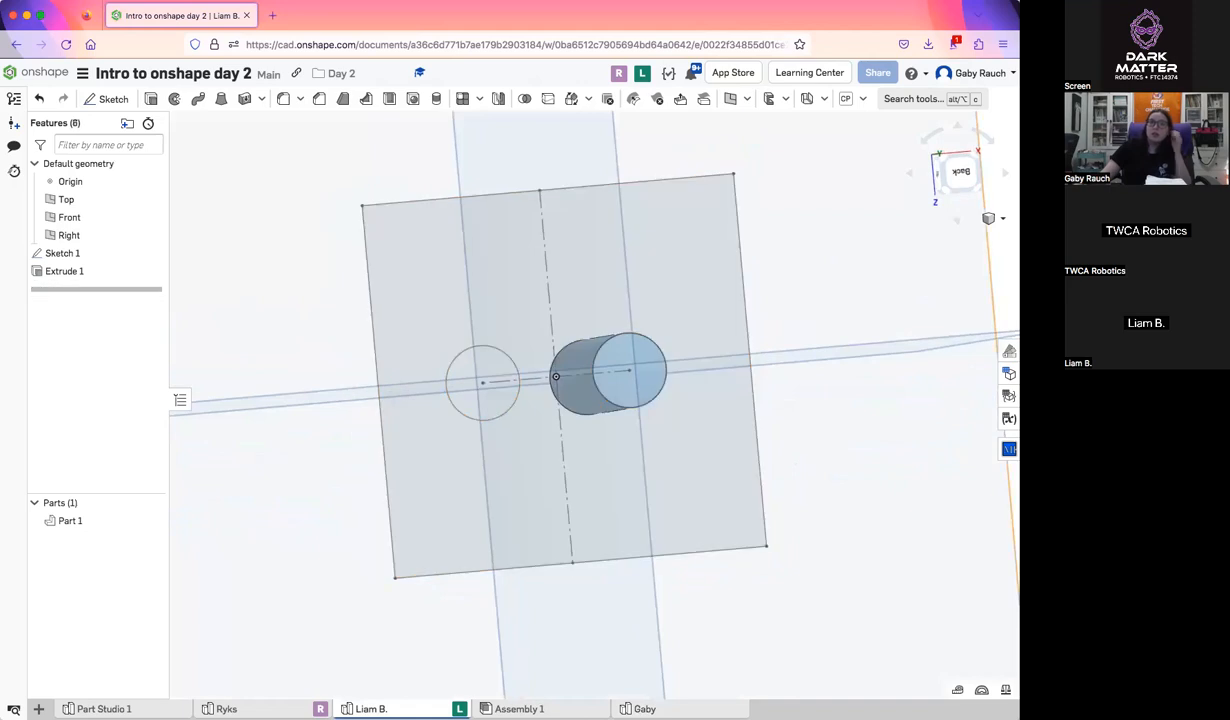
left_click(520, 709)
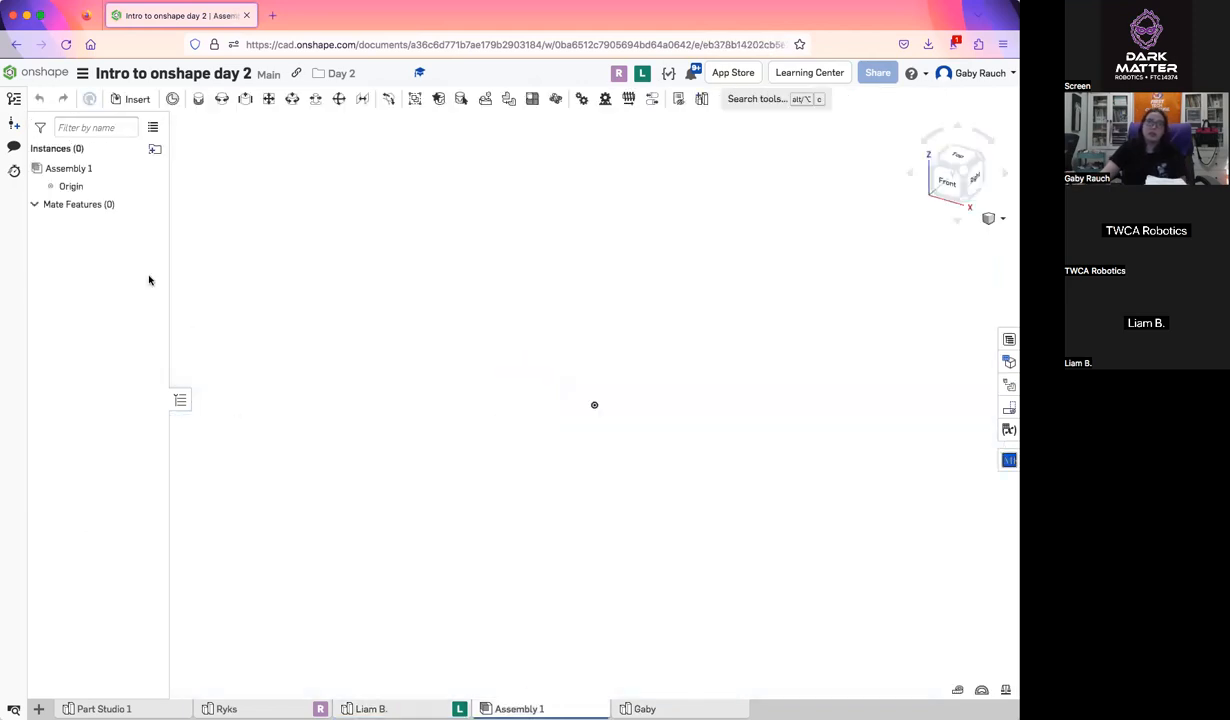
left_click(643, 709)
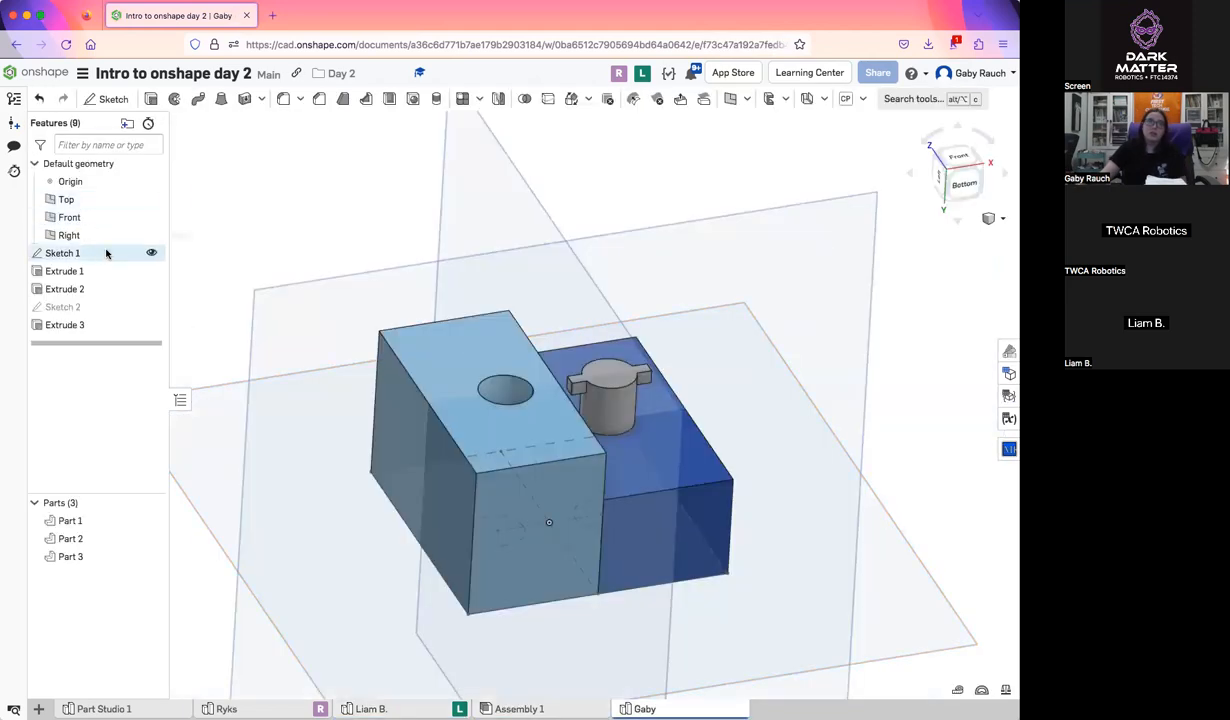
Reopen Sketch 1, toggle the rectangle's vertical middle line to construction and back to solid, and accept the sketch
double_click(91, 258)
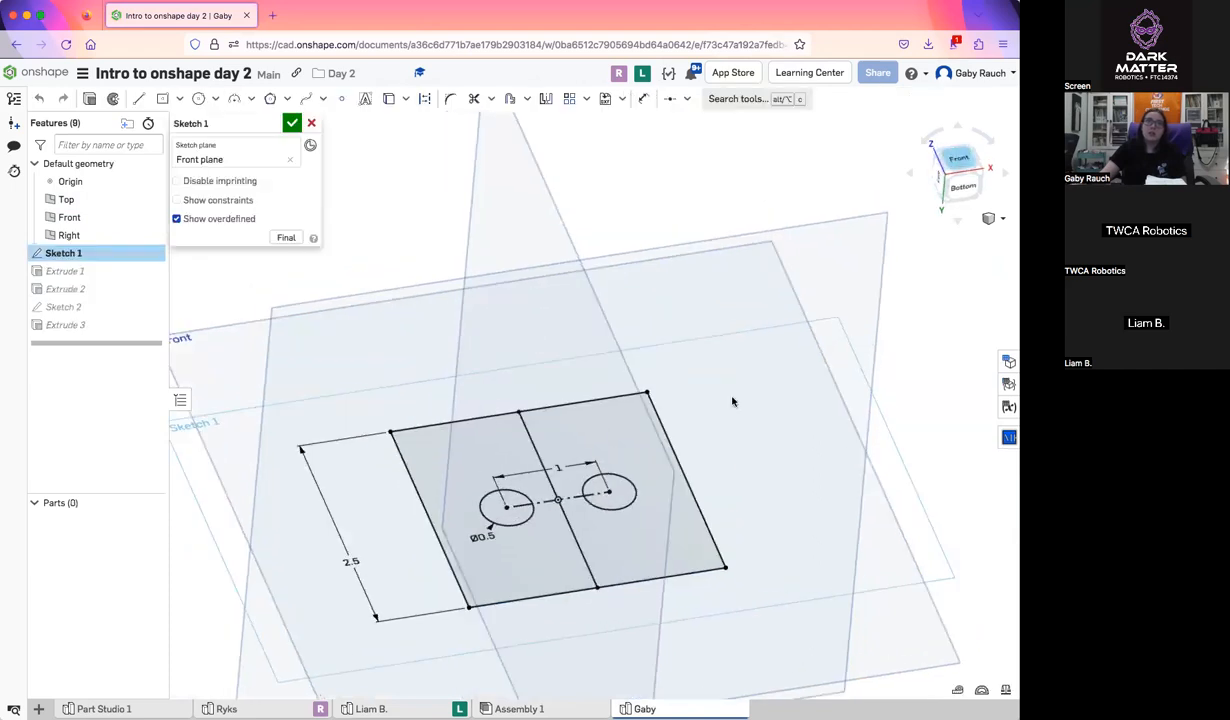
left_click(593, 356)
left_click(425, 99)
left_click(264, 333)
left_click(594, 320)
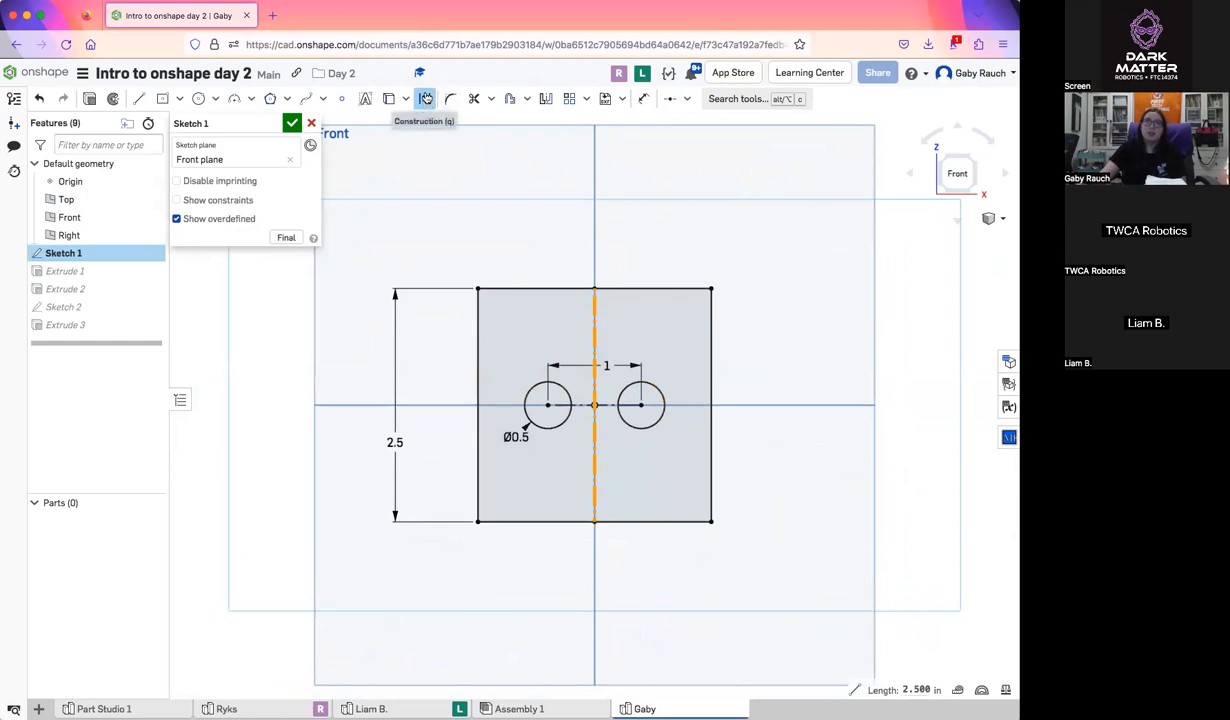
left_click(426, 98)
left_click(249, 403)
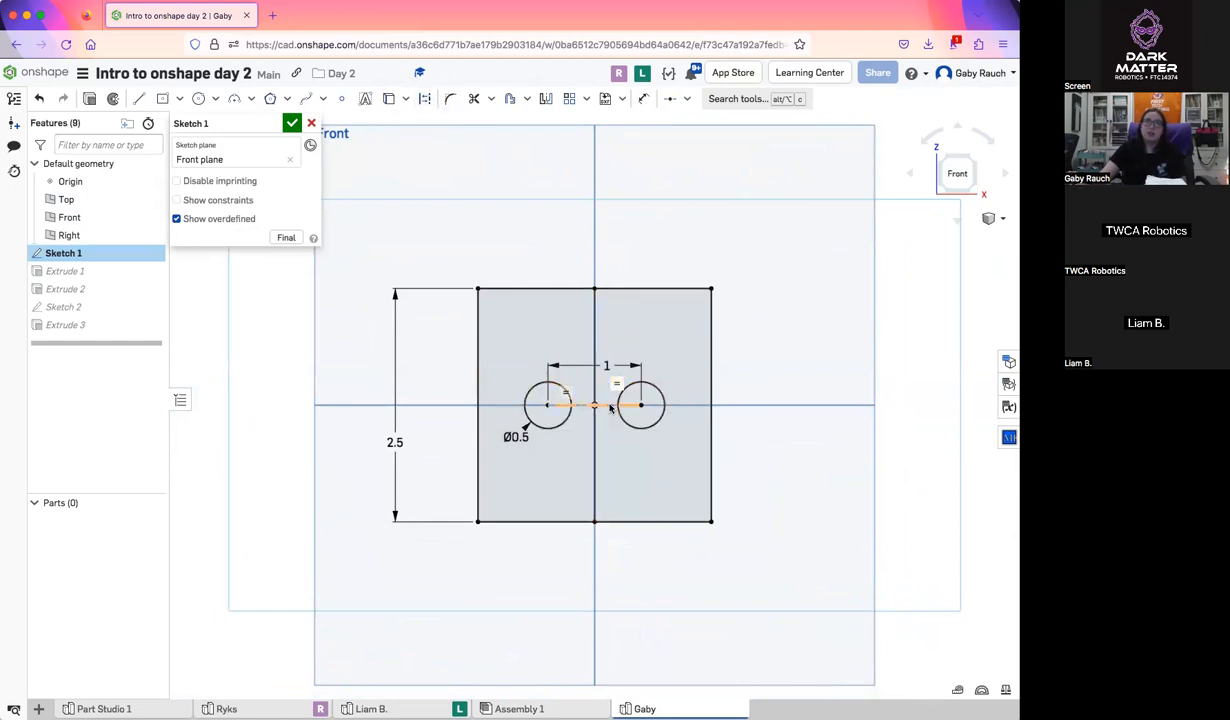
left_click(291, 122)
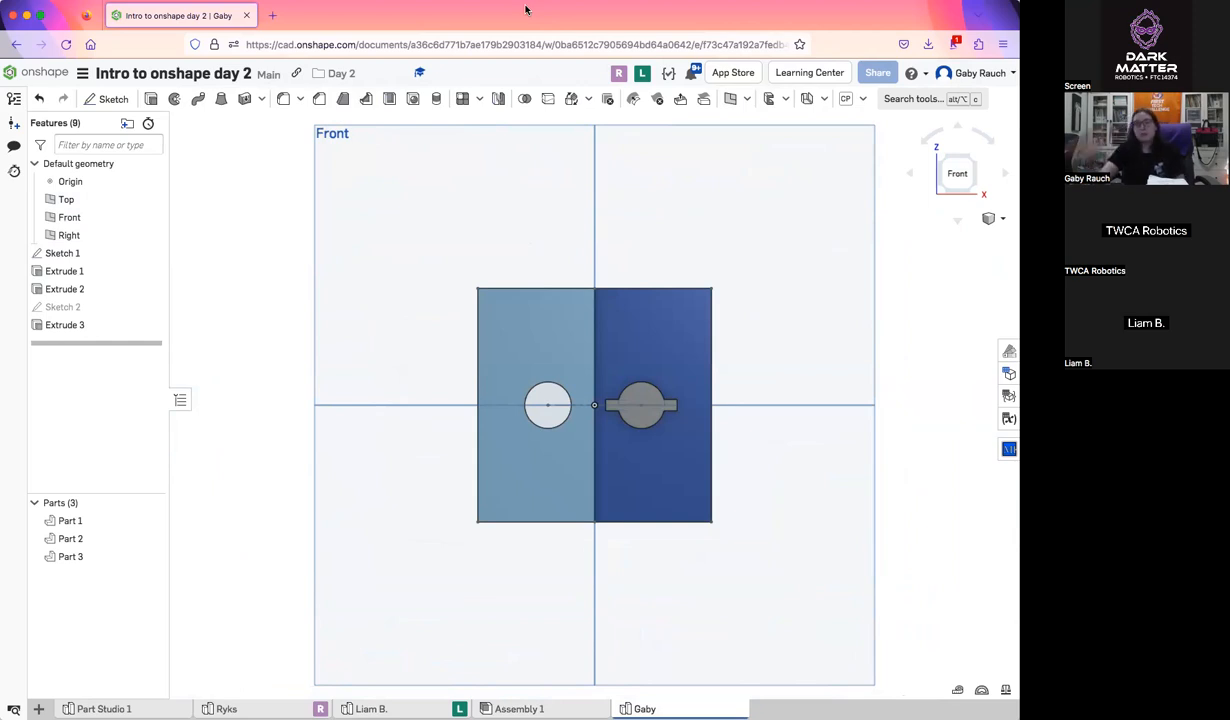
Recheck the same participant's separate-part extrusions in their followed view, and switch back to the demonstration Part Studio
left_click(643, 75)
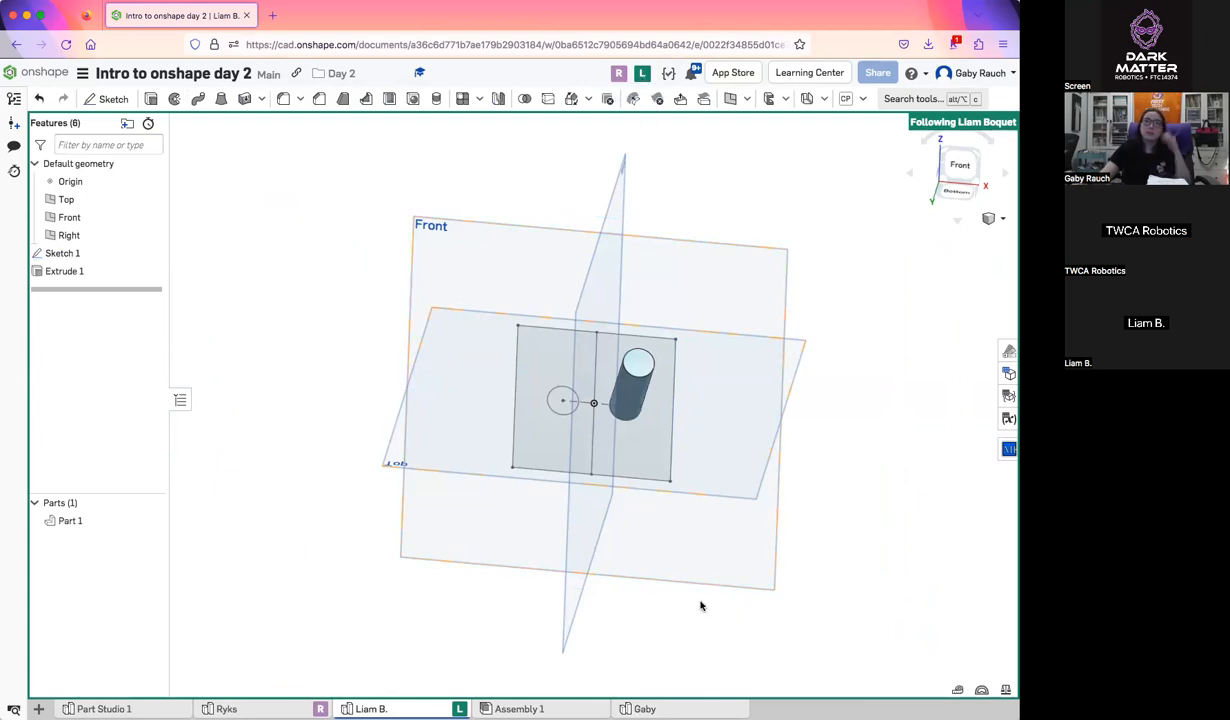
mouse_move(648, 706)
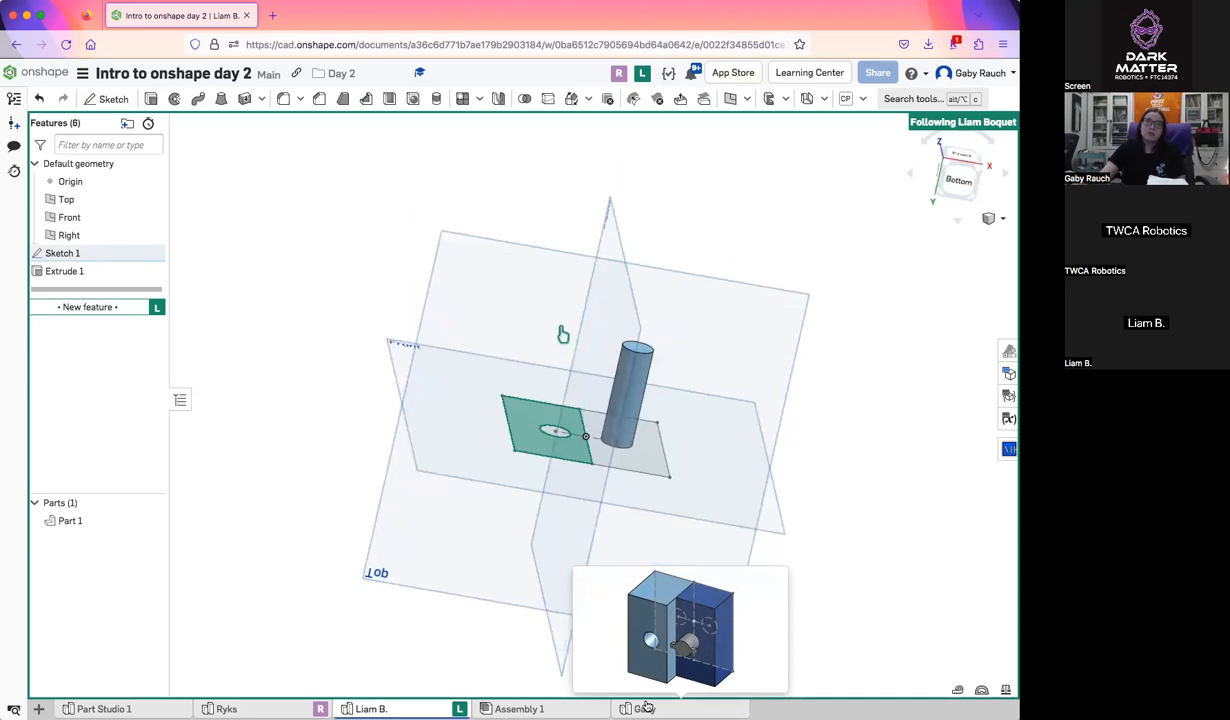
left_click(647, 707)
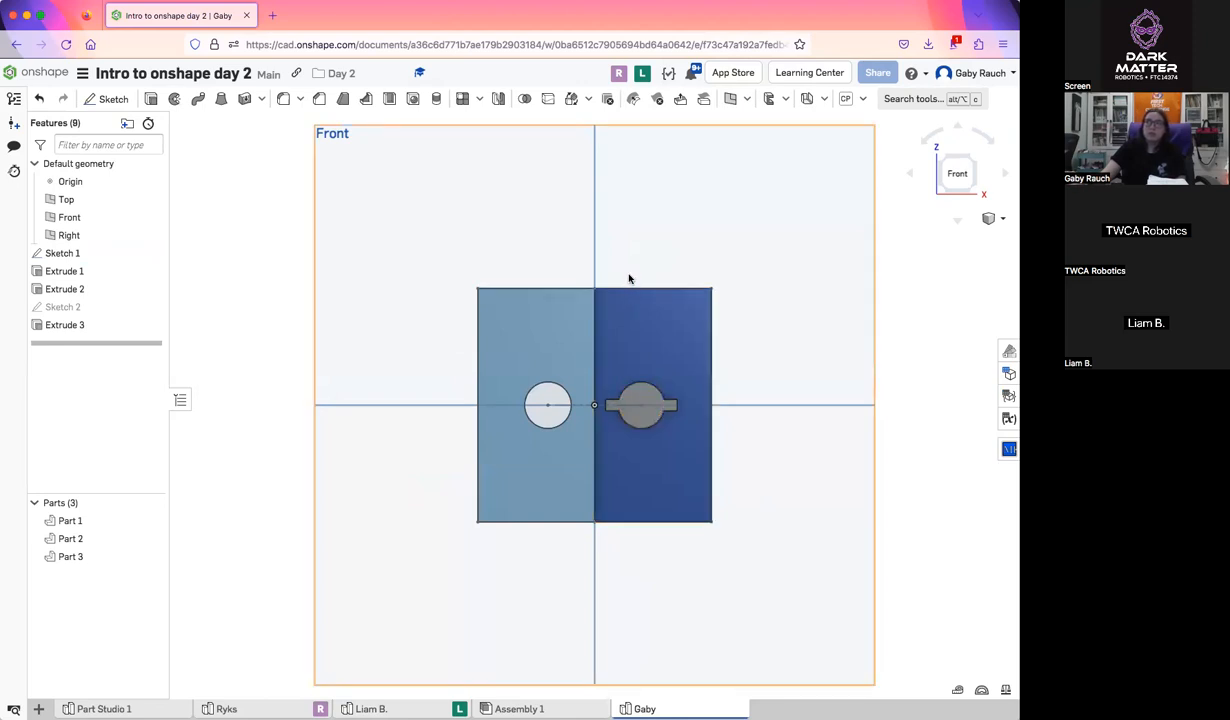
left_click(641, 74)
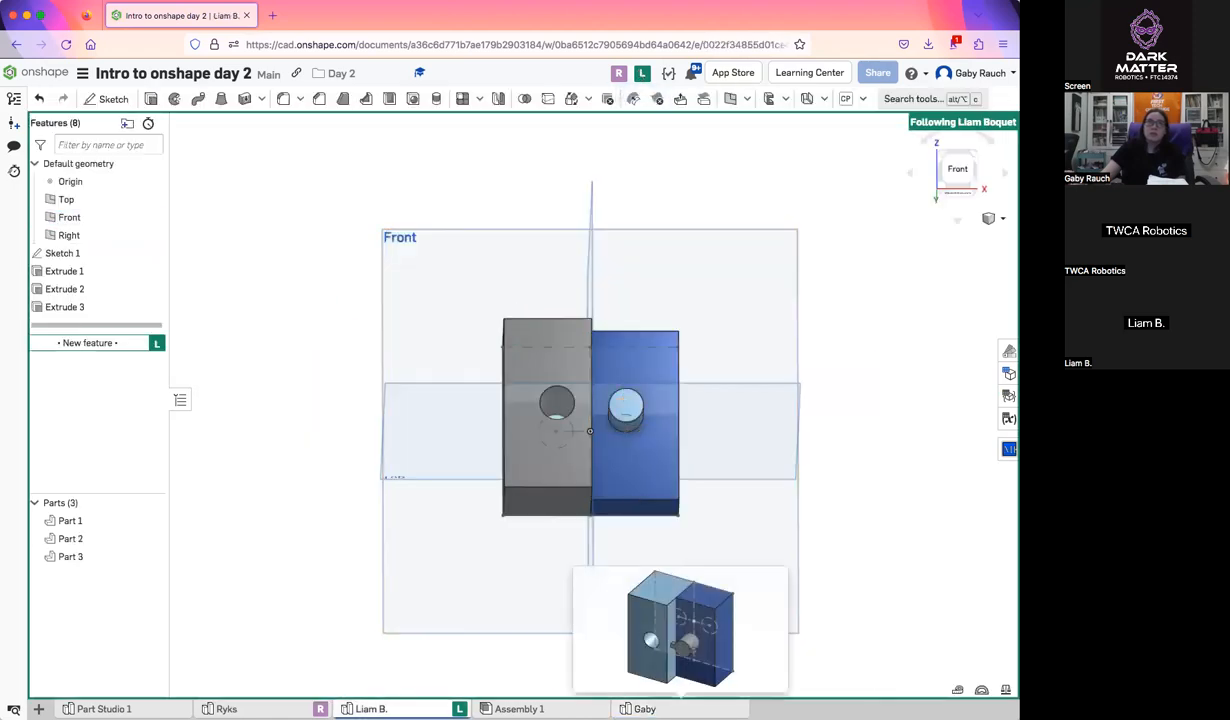
left_click(644, 709)
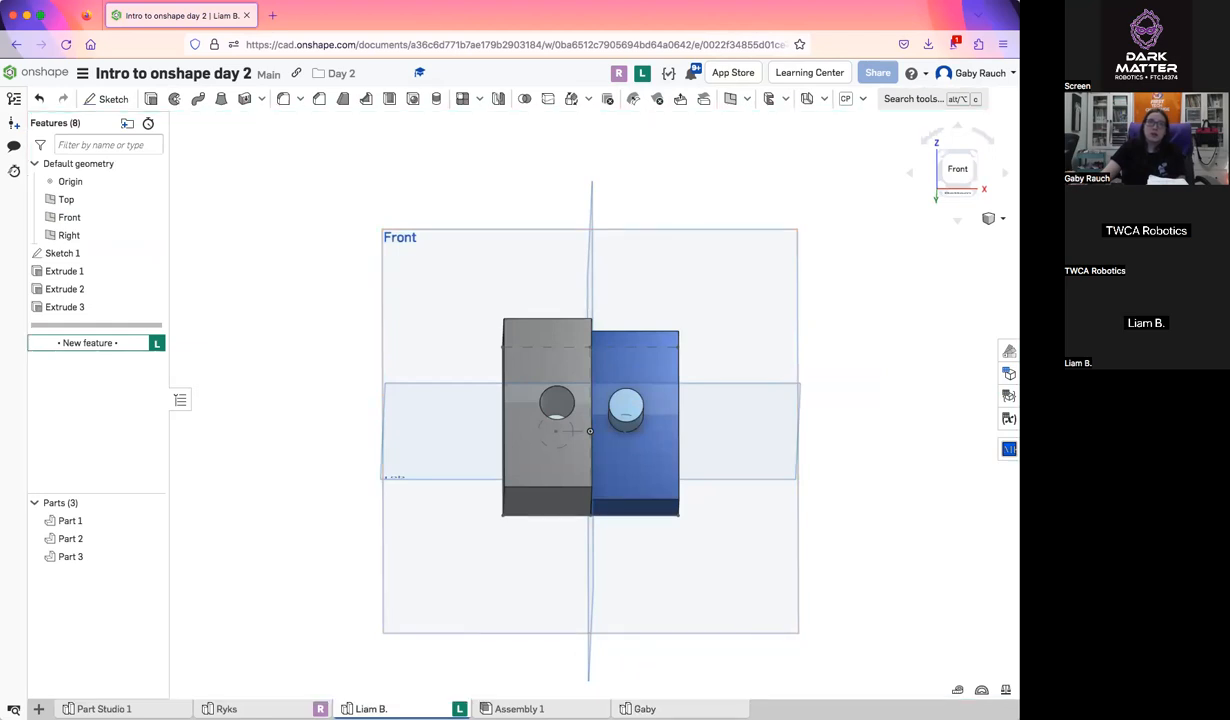
Reopen Sketch 2 to examine the narrow rectangle across the cylinder's end face, and accept it without edits
right_click_drag(641, 399, 617, 366)
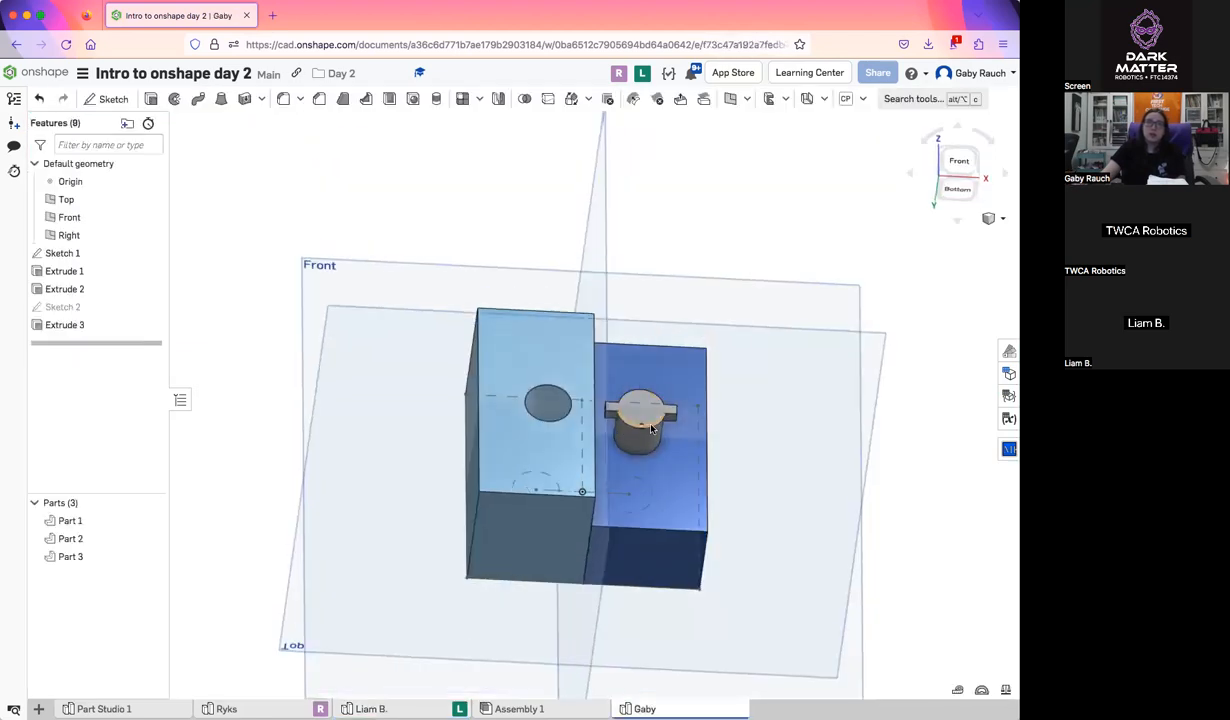
scroll(635, 412, "up", 6)
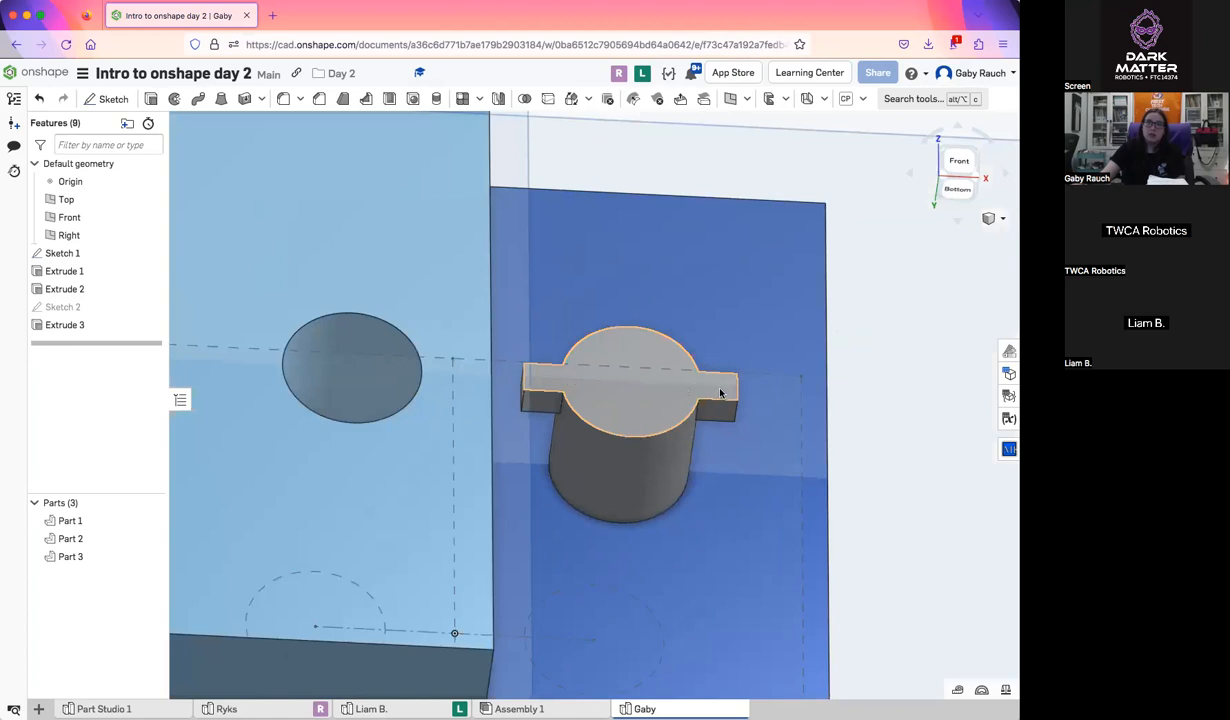
double_click(63, 307)
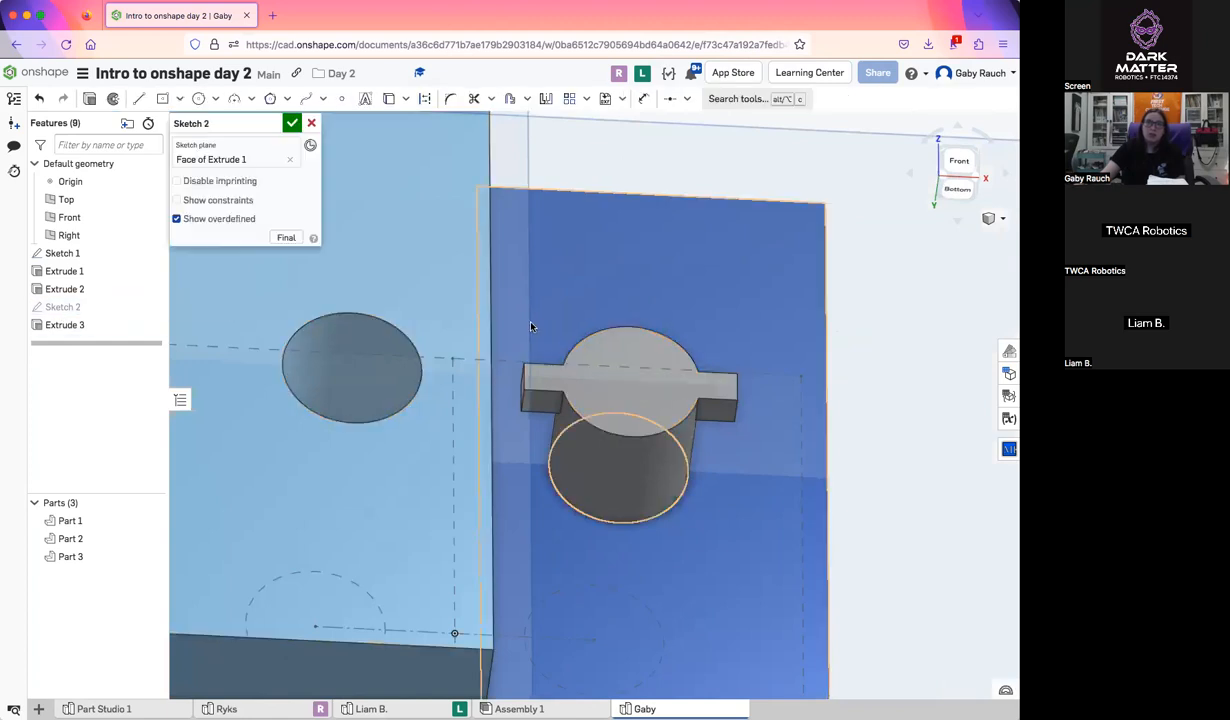
key("n")
right_click_drag(647, 481, 647, 493)
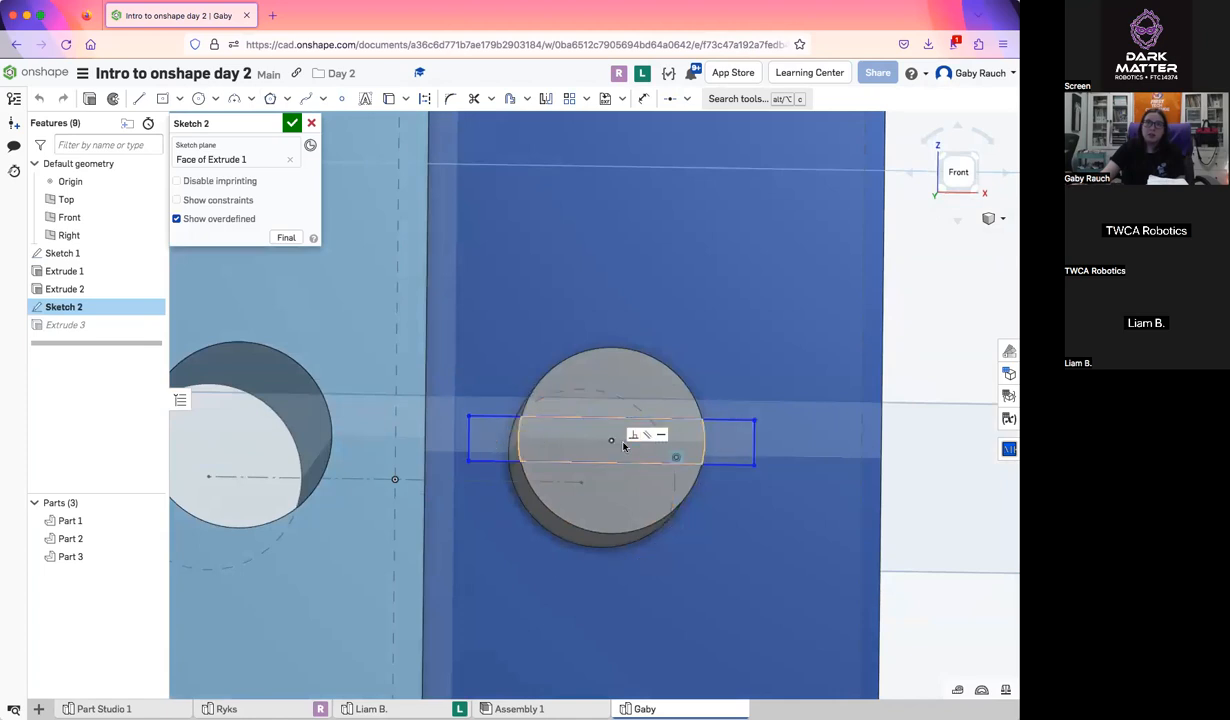
left_click(291, 128)
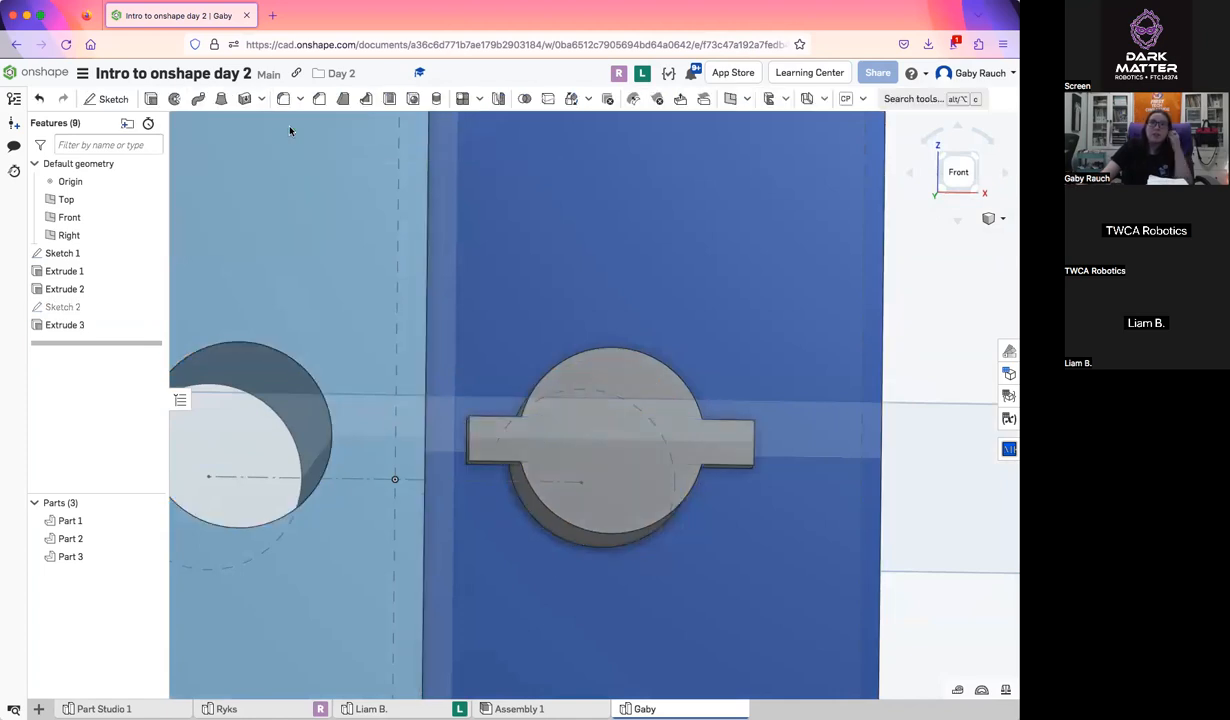
Reopen Extrude 3, flip its direction outward and back toward the block, and accept the feature
mouse_move(294, 162)
right_mouse_down()
mouse_move(330, 288)
mouse_move(324, 242)
mouse_move(325, 257)
right_mouse_up()
right_click_drag(460, 354, 448, 357)
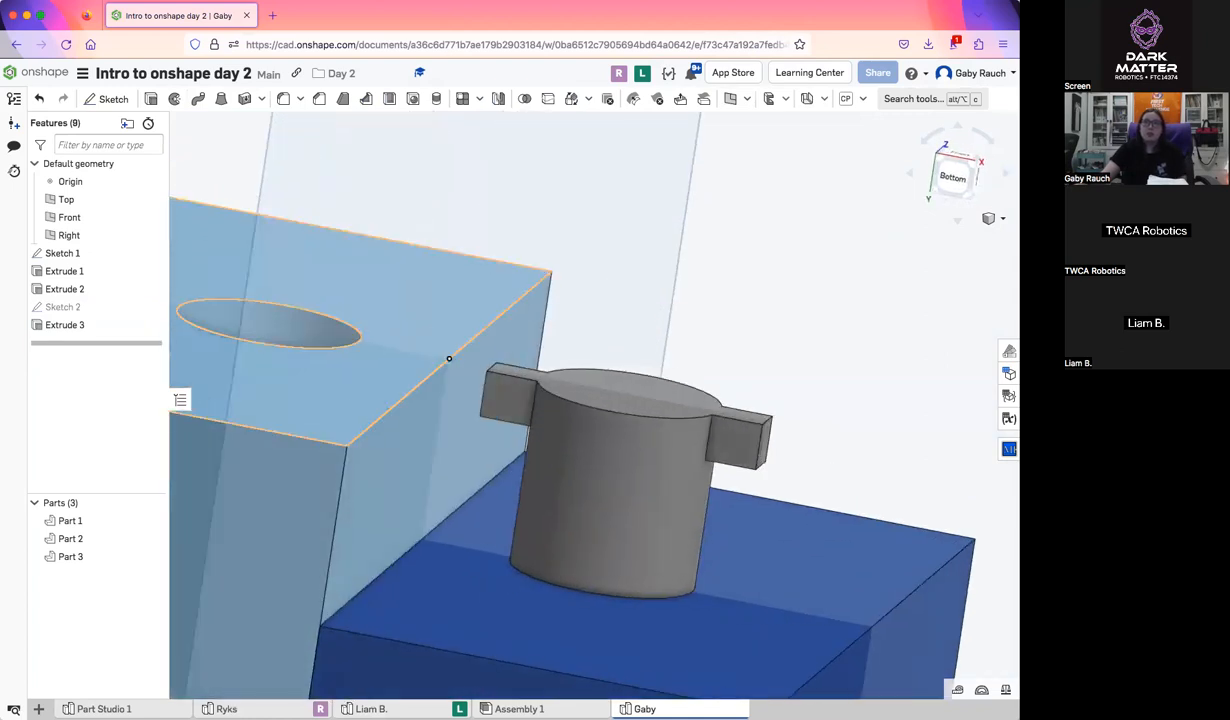
double_click(64, 325)
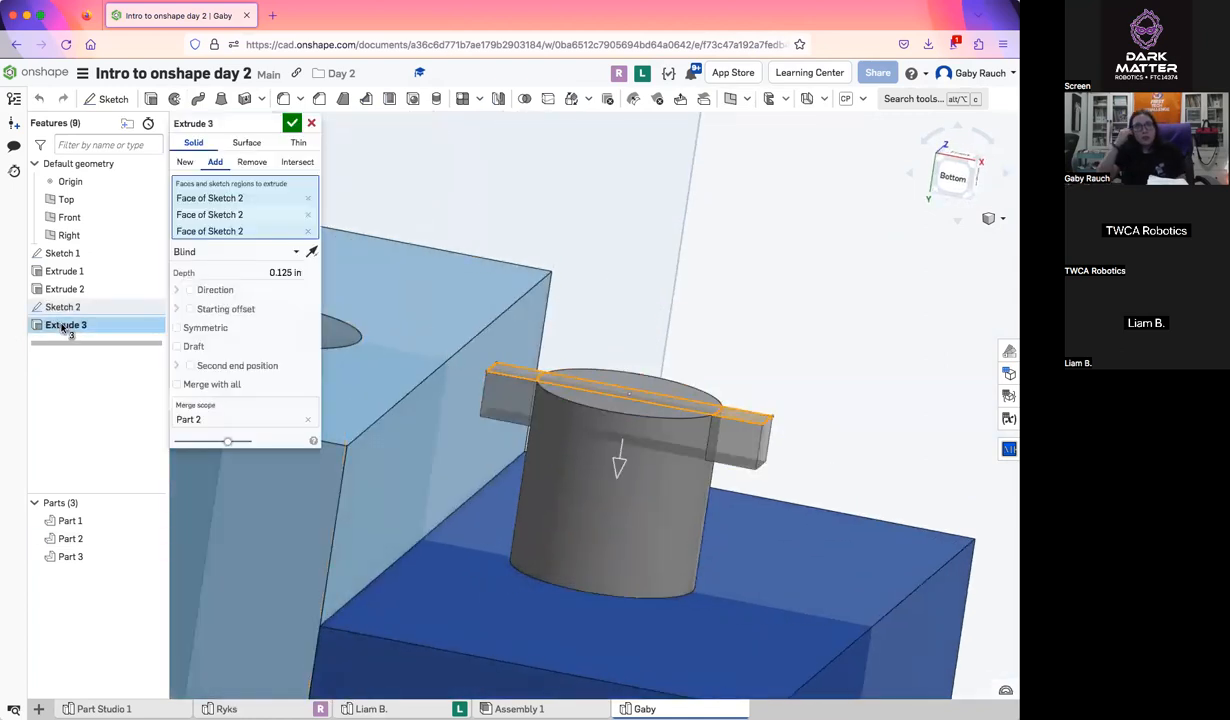
left_click(312, 251)
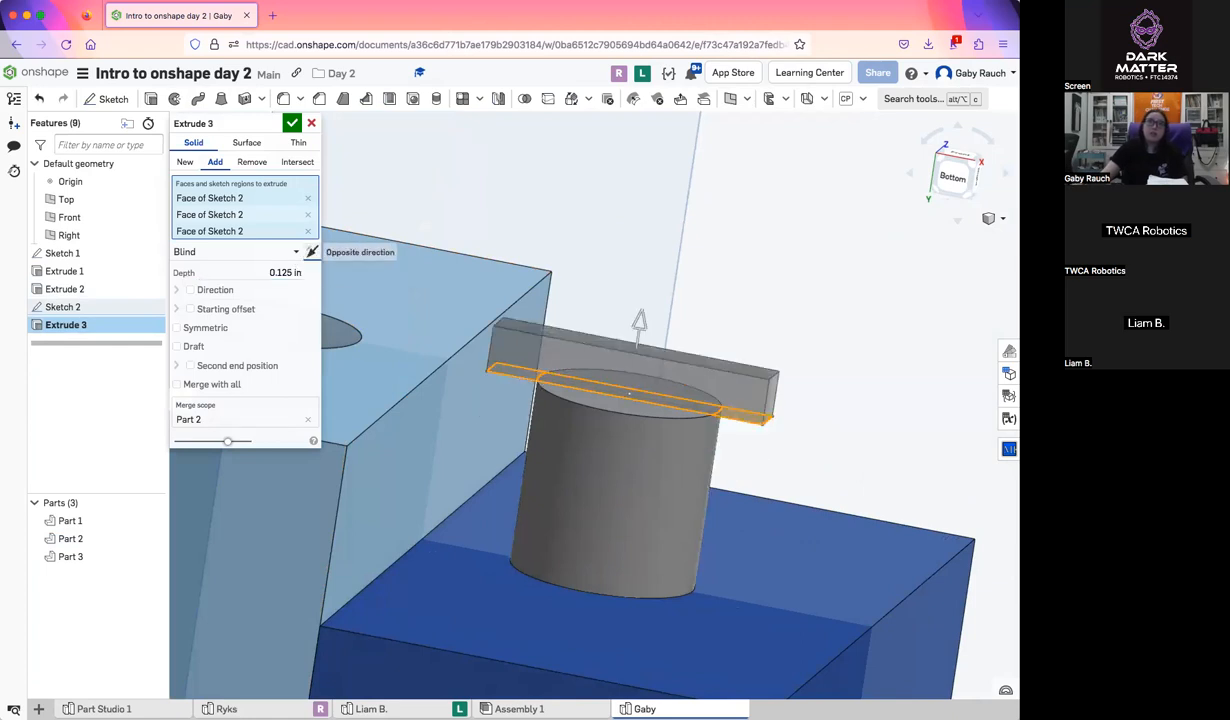
left_click(312, 251)
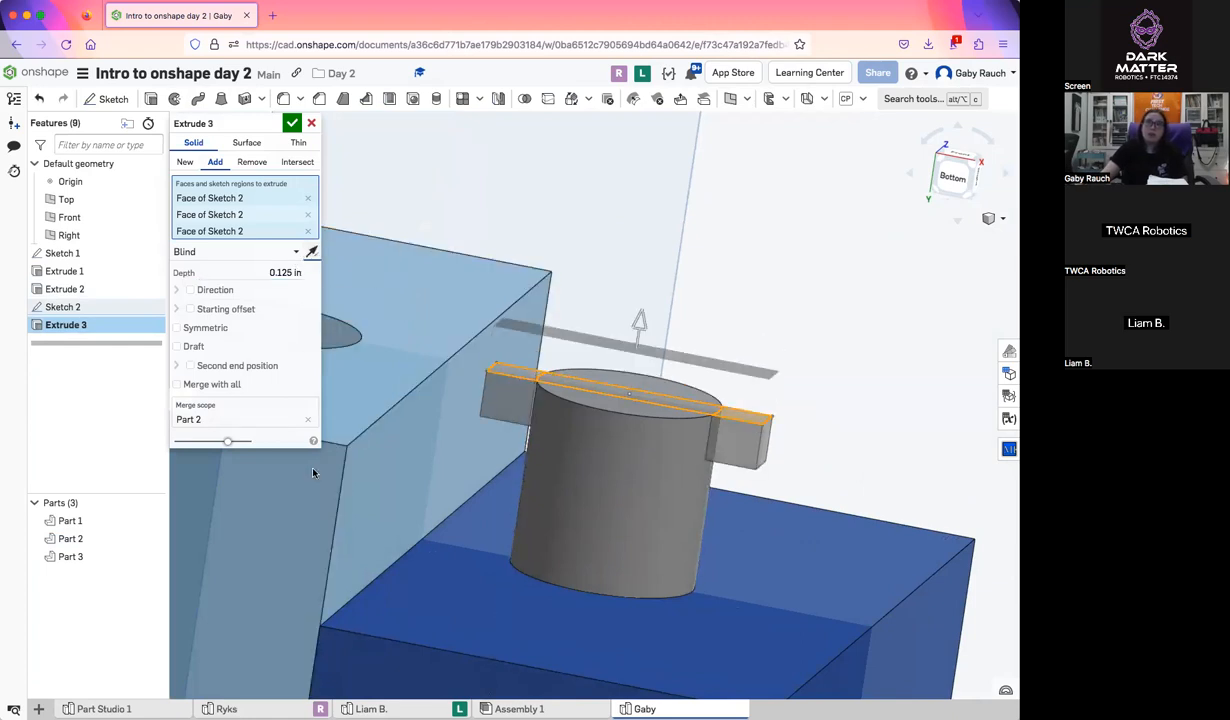
left_click(292, 122)
scroll(690, 595, "down", 1)
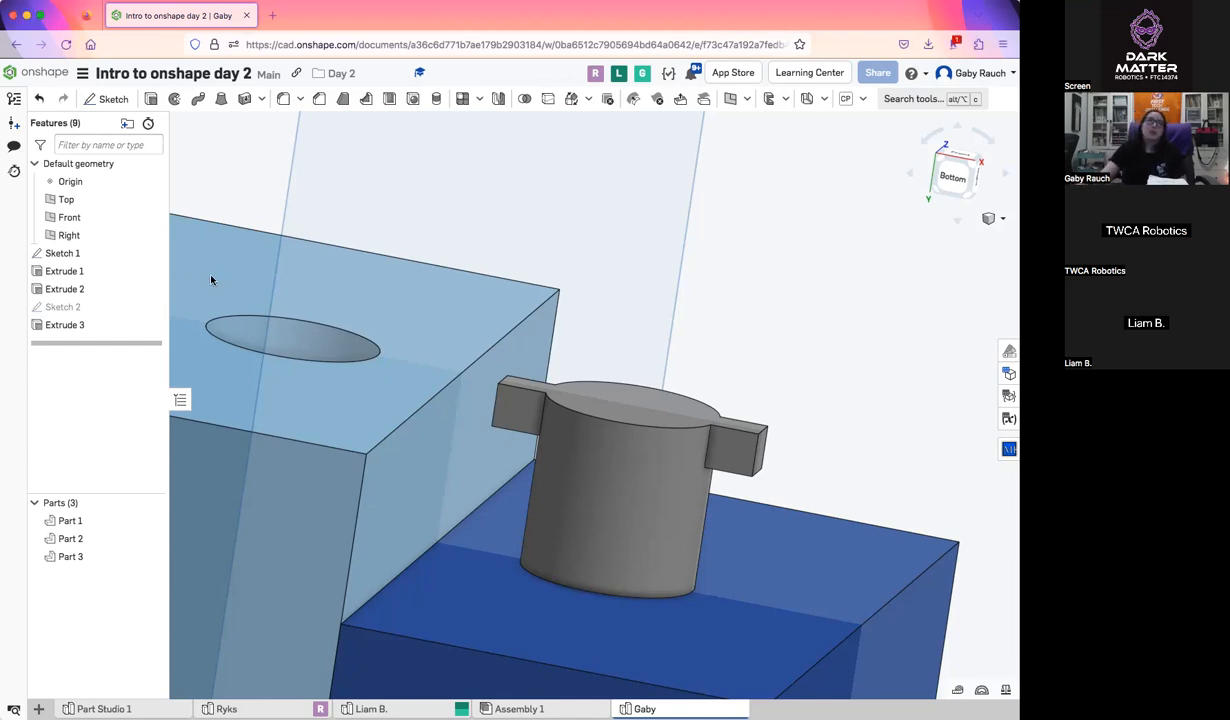
scroll(690, 535, "down", 5)
right_click_drag(648, 461, 672, 518)
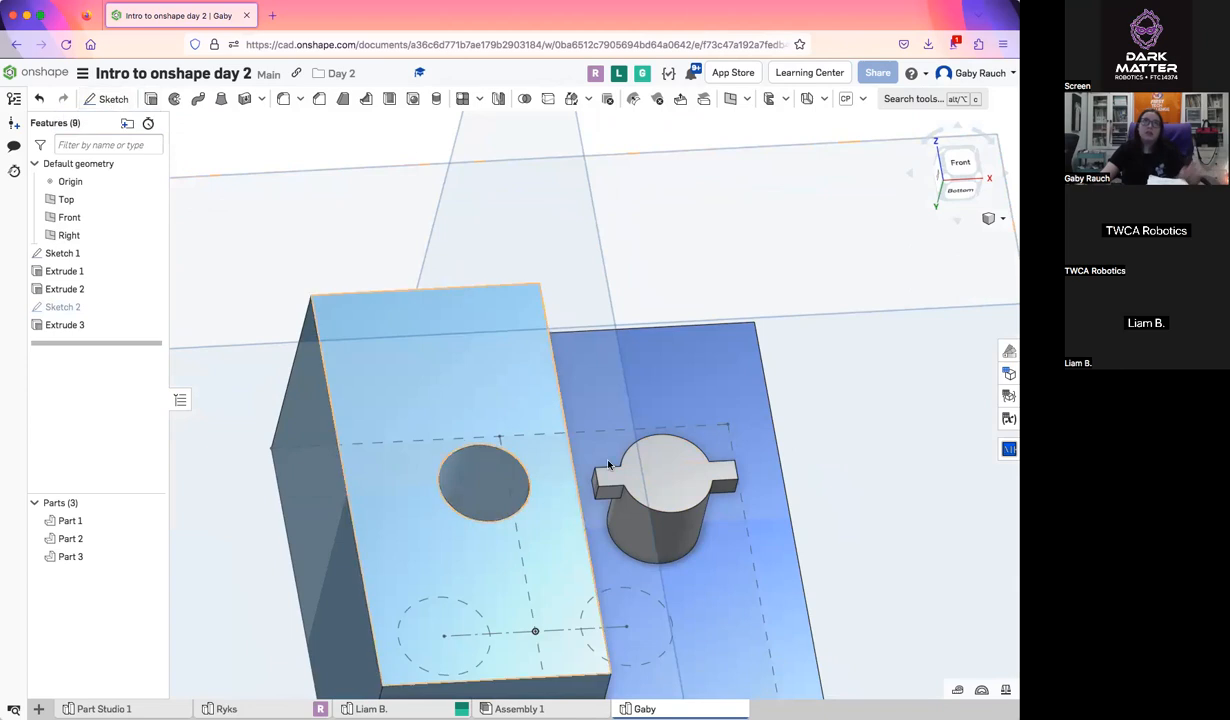
key("shift+s")
left_click(660, 474)
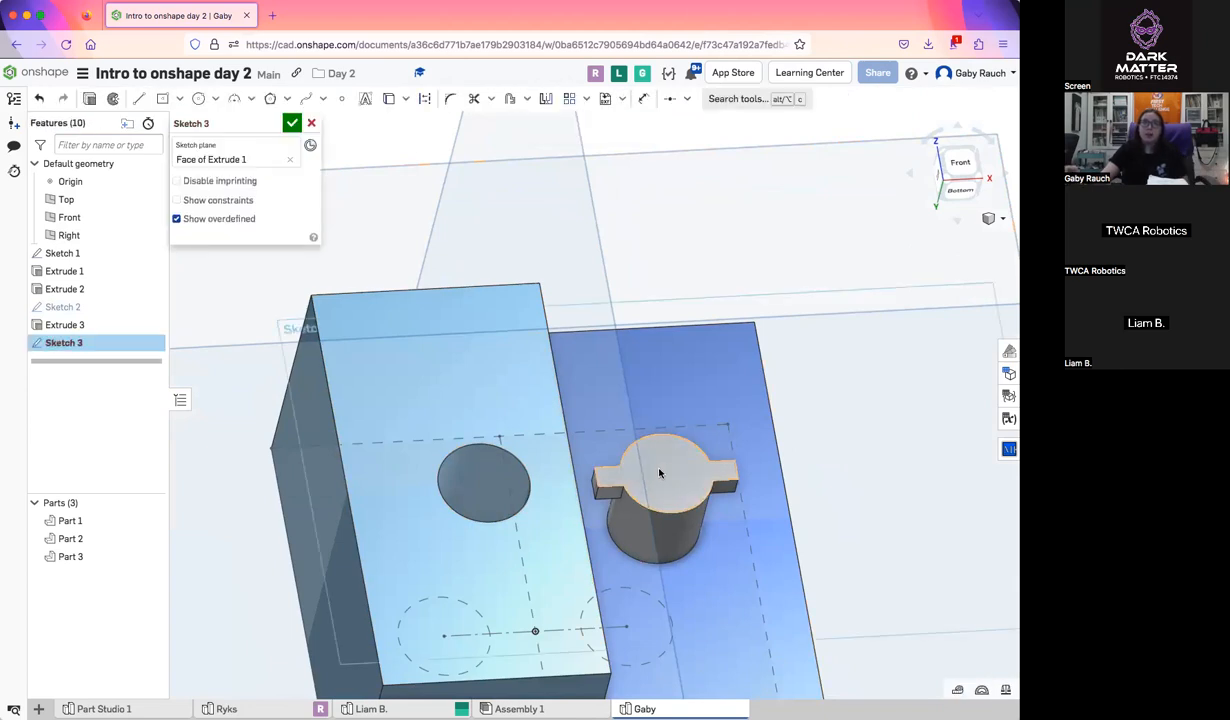
left_click(311, 123)
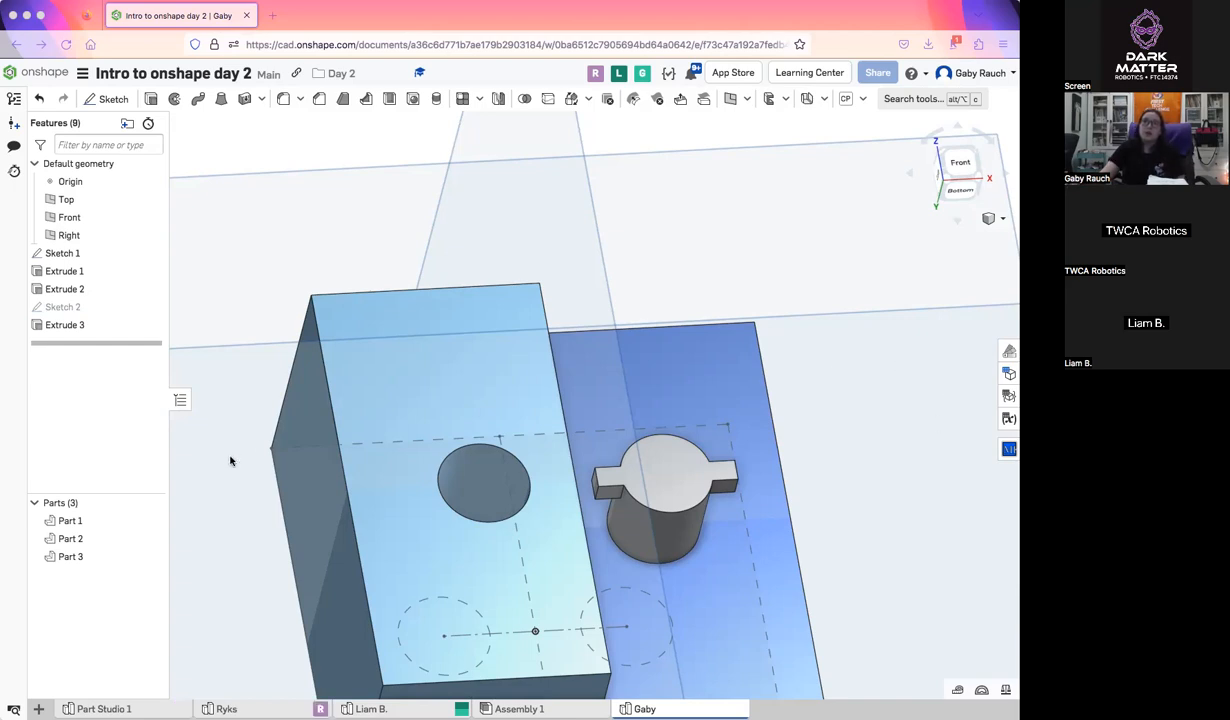
Clear the selected faces of Extrude 3, reselect the three rectangle regions of Sketch 2, and accept the extrusion
double_click(82, 324)
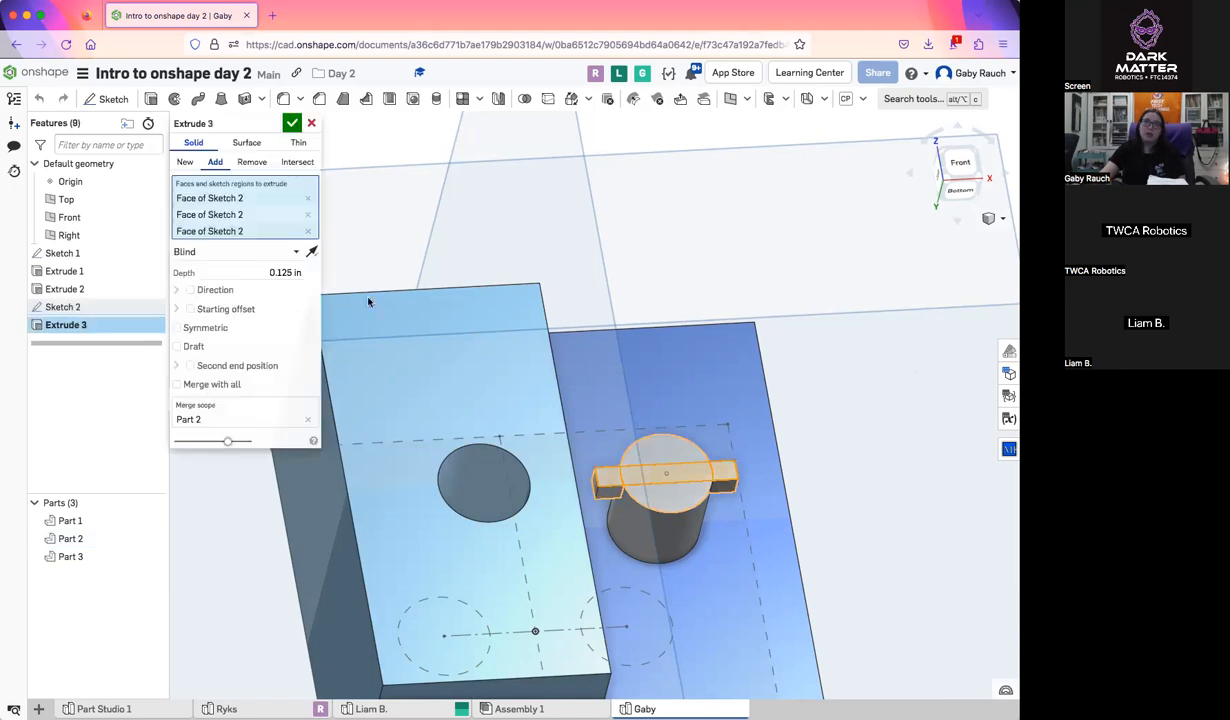
left_click(307, 198)
left_click(307, 198)
left_click(880, 553)
scroll(880, 553, "up", 5)
right_click_drag(851, 543, 843, 557)
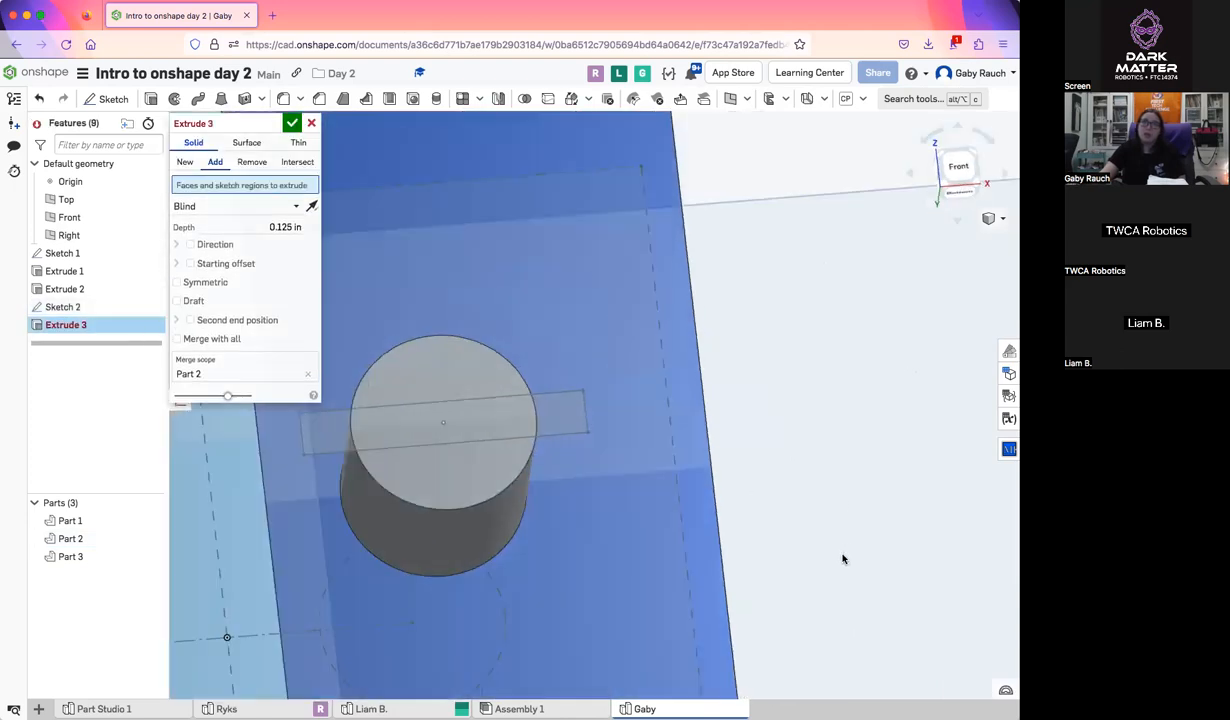
middle_click_drag(613, 515, 727, 489)
left_click(663, 391)
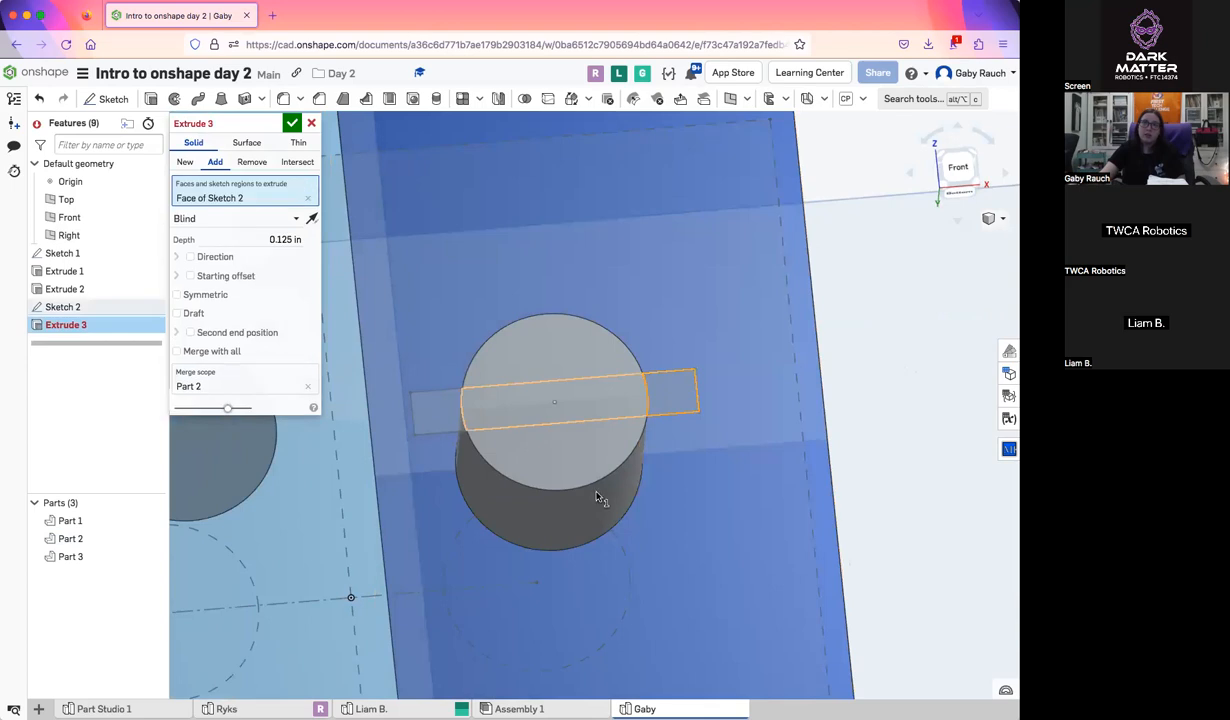
left_click(437, 410)
right_click_drag(437, 410, 431, 354)
left_click(291, 123)
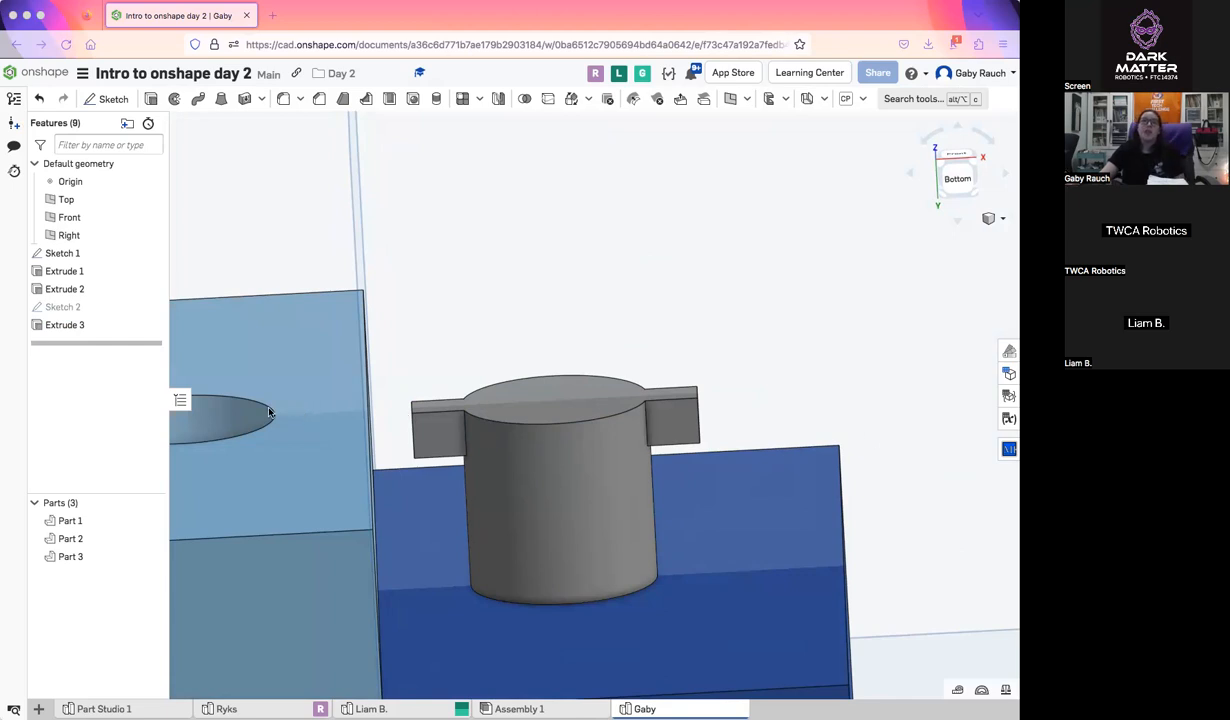
scroll(774, 532, "down", 6)
right_click_drag(812, 434, 799, 406)
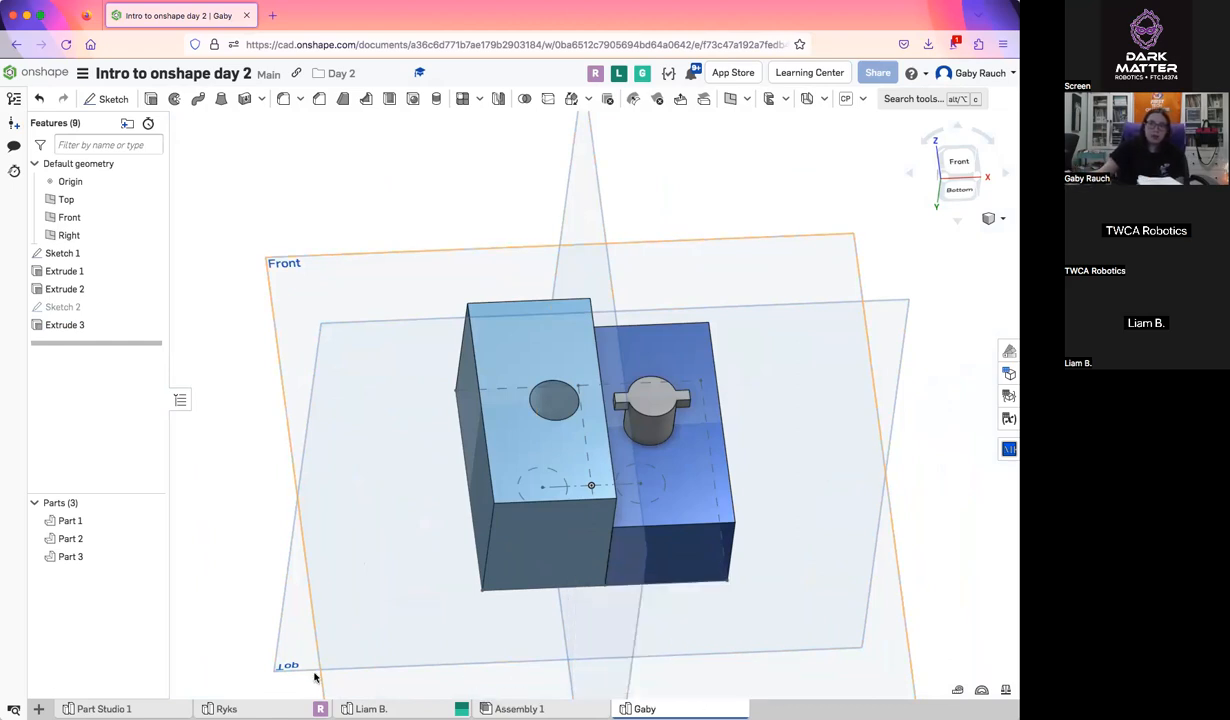
Open the empty Assembly 1 and rename its tab with the presenter's first name
left_click(38, 708)
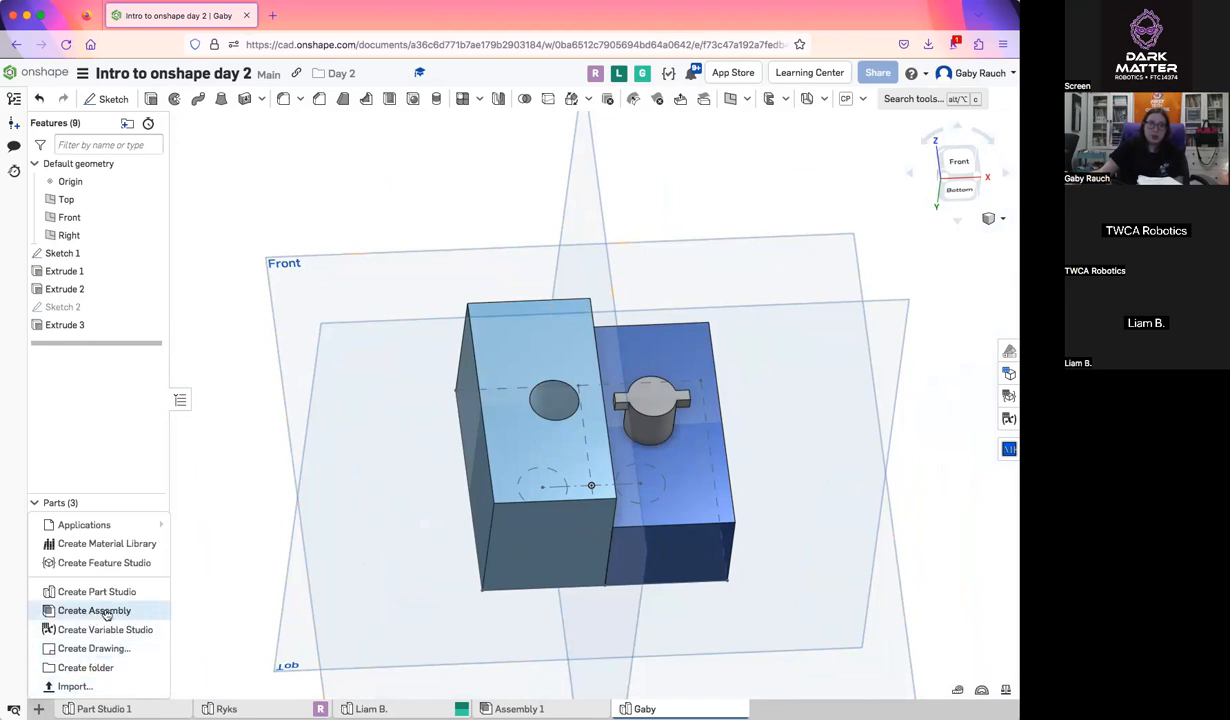
left_click(211, 666)
left_click(535, 708)
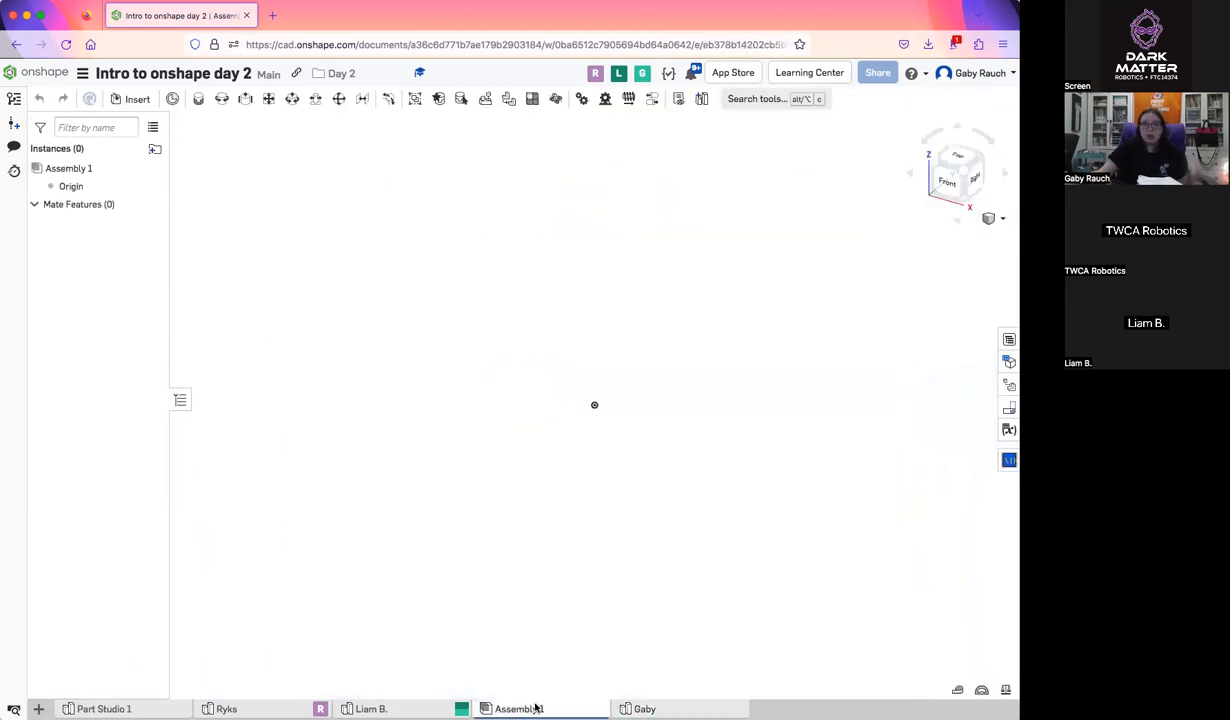
right_click(650, 705)
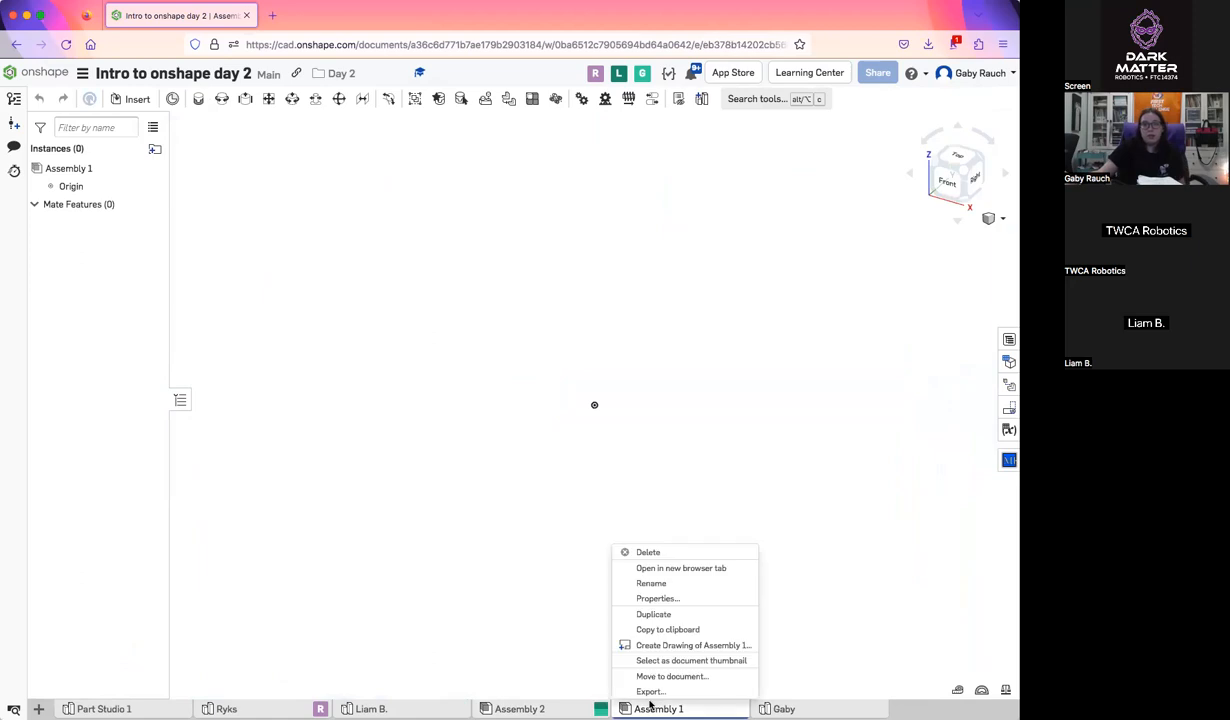
left_click(652, 583)
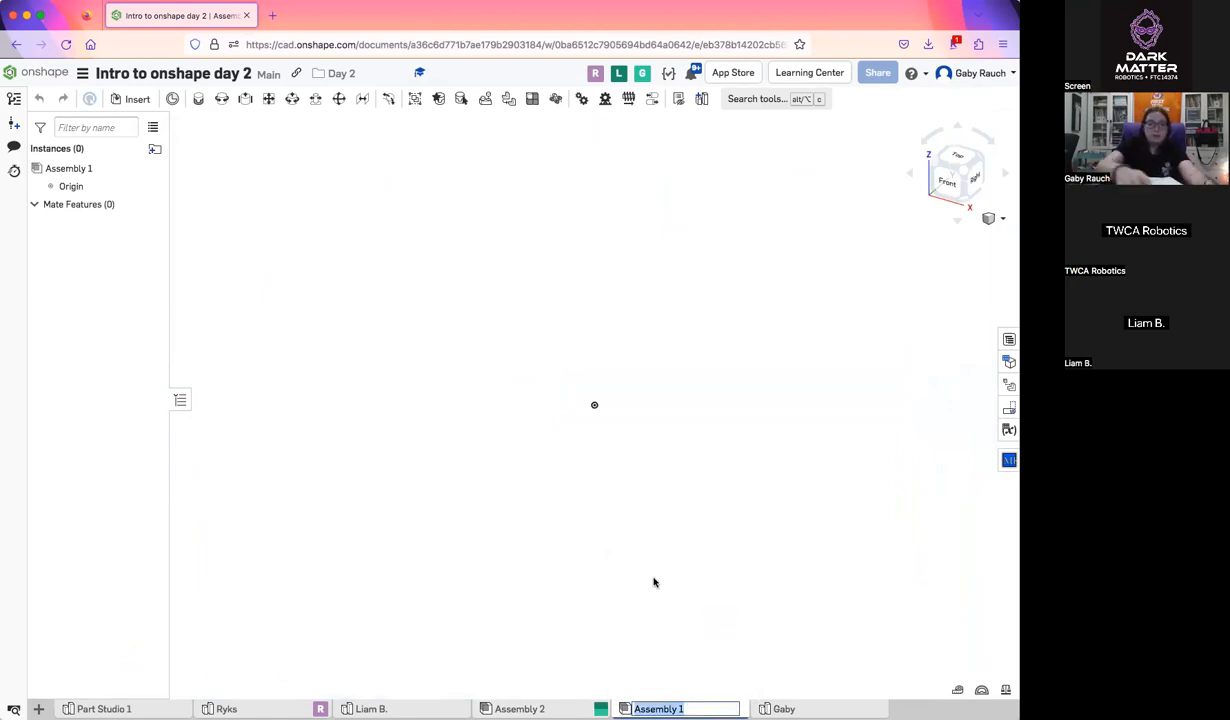
type("ga")
key("BackSpace")
key("BackSpace")
type("Gaby")
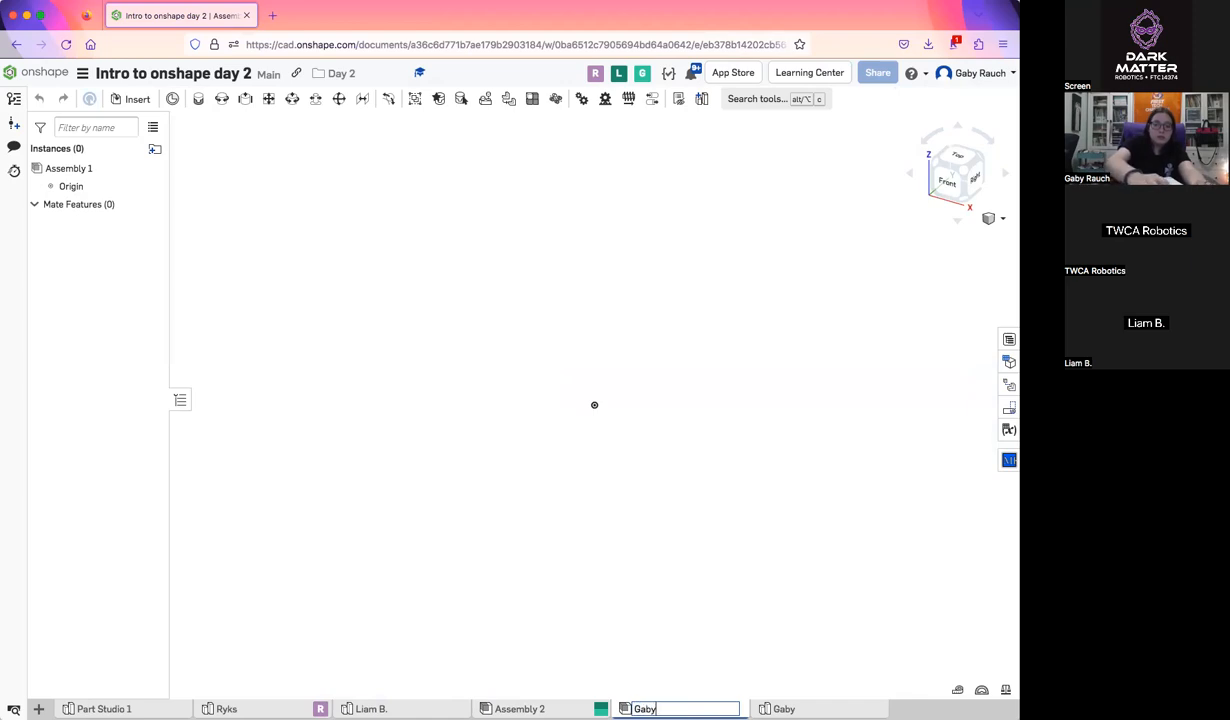
key("Return")
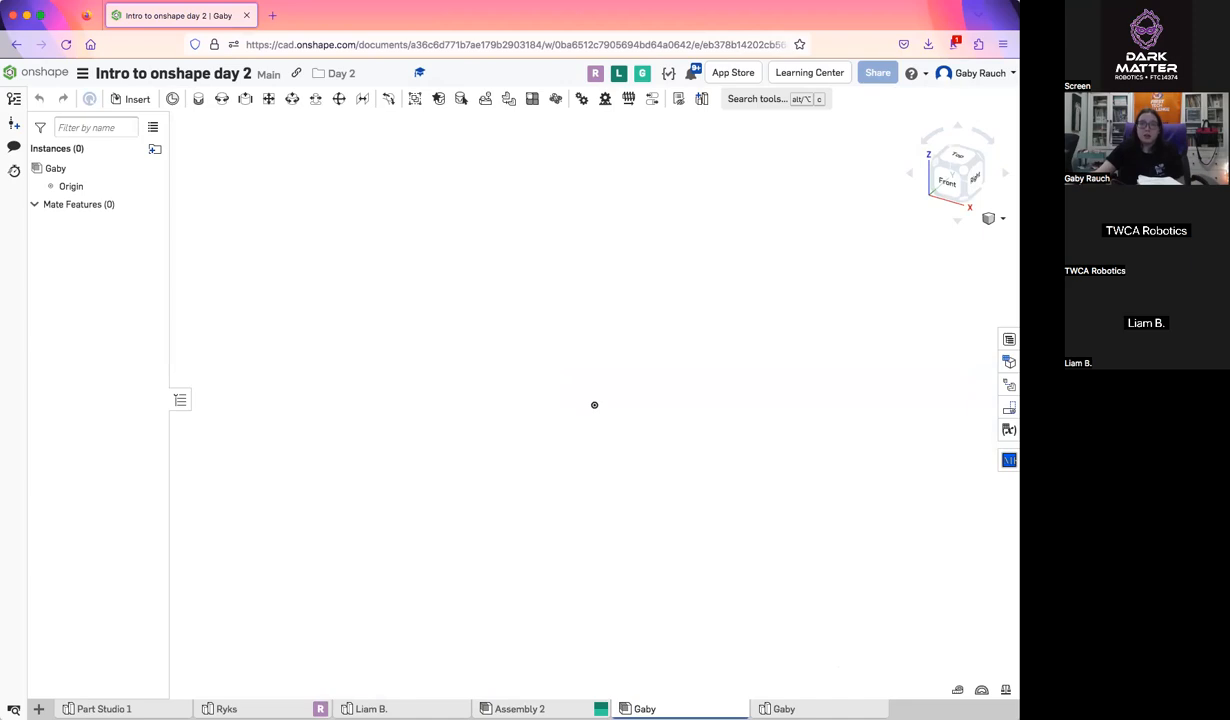
Try inserting the presenter's entire Part Studio into the assembly after checking the available assemblies, and place its parts freely
mouse_move(680, 709)
mouse_move(820, 709)
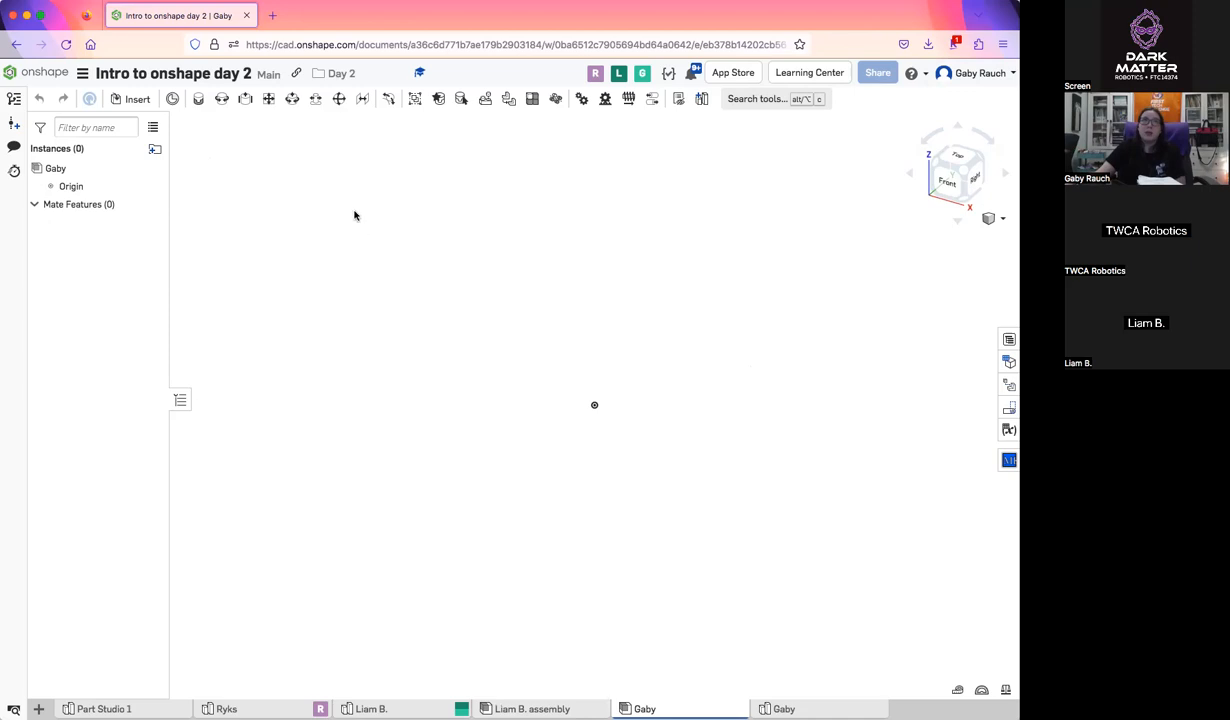
left_click(132, 100)
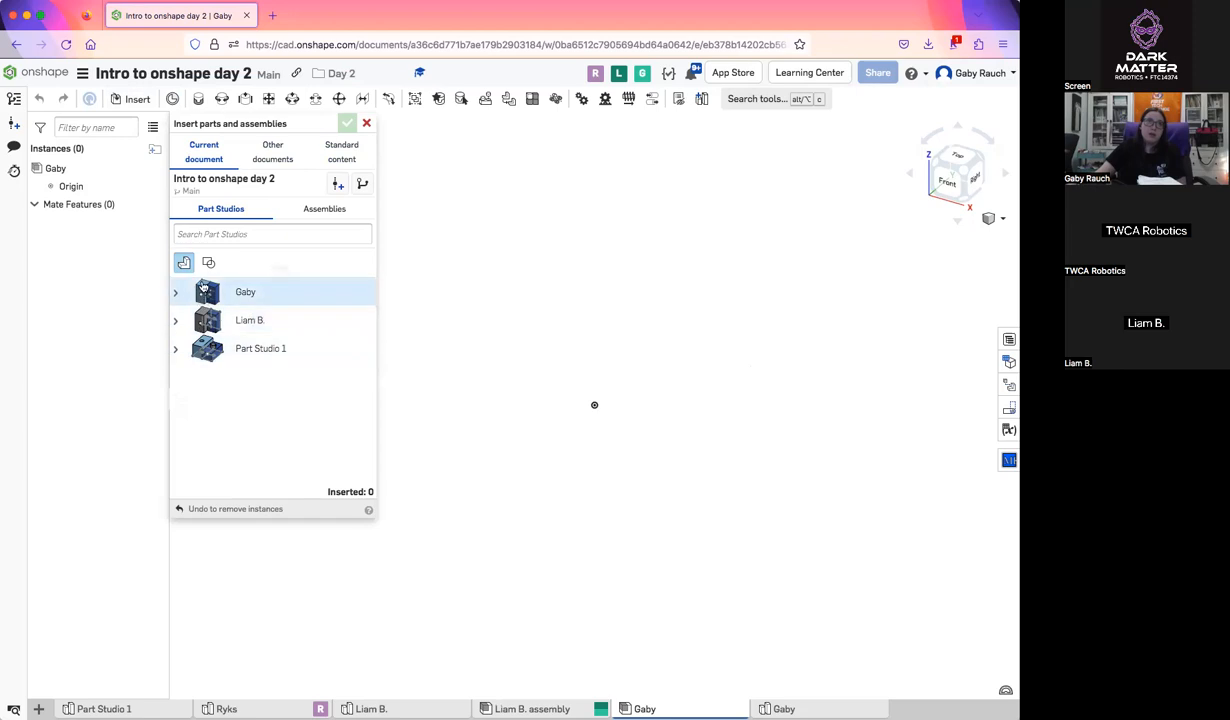
left_click(318, 212)
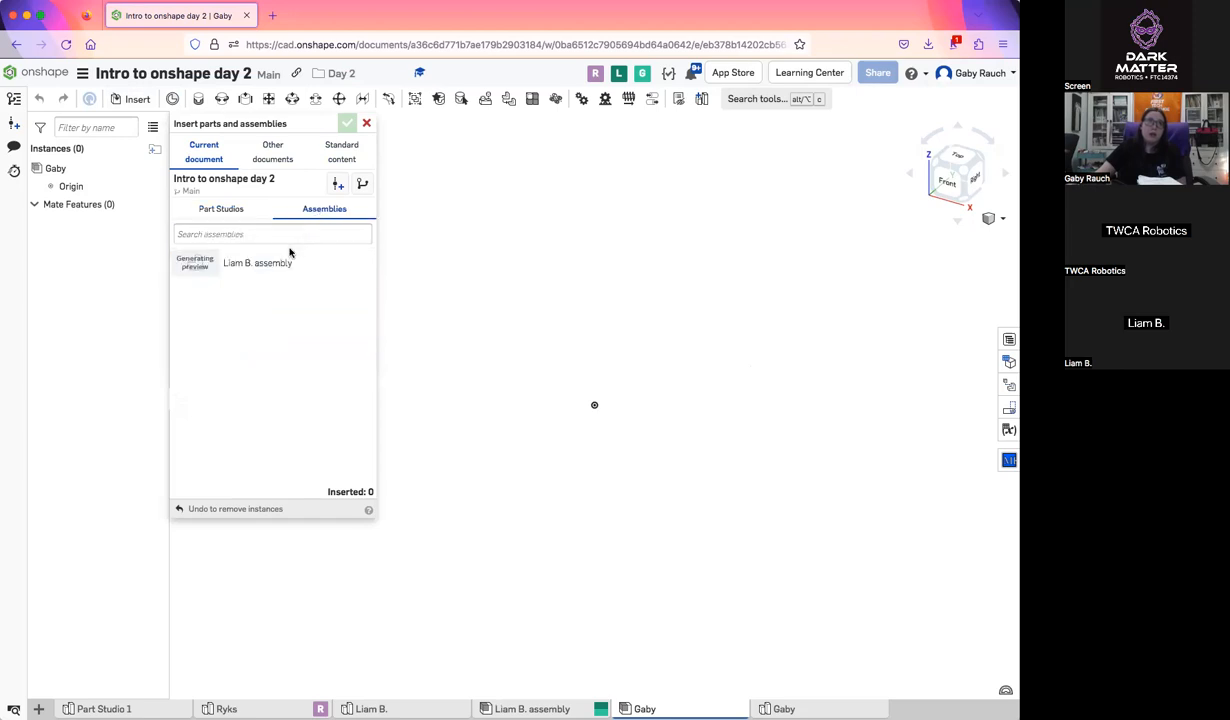
left_click(243, 210)
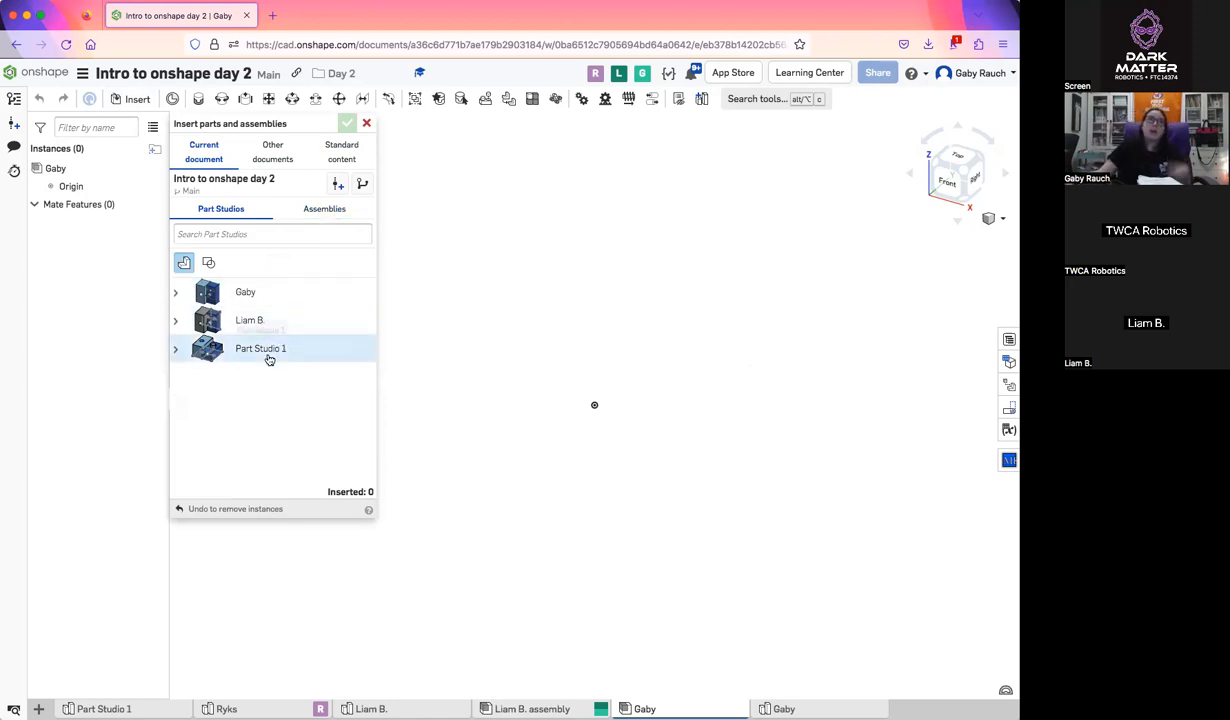
left_click(288, 300)
scroll(775, 304, "up", 3)
left_click(755, 519)
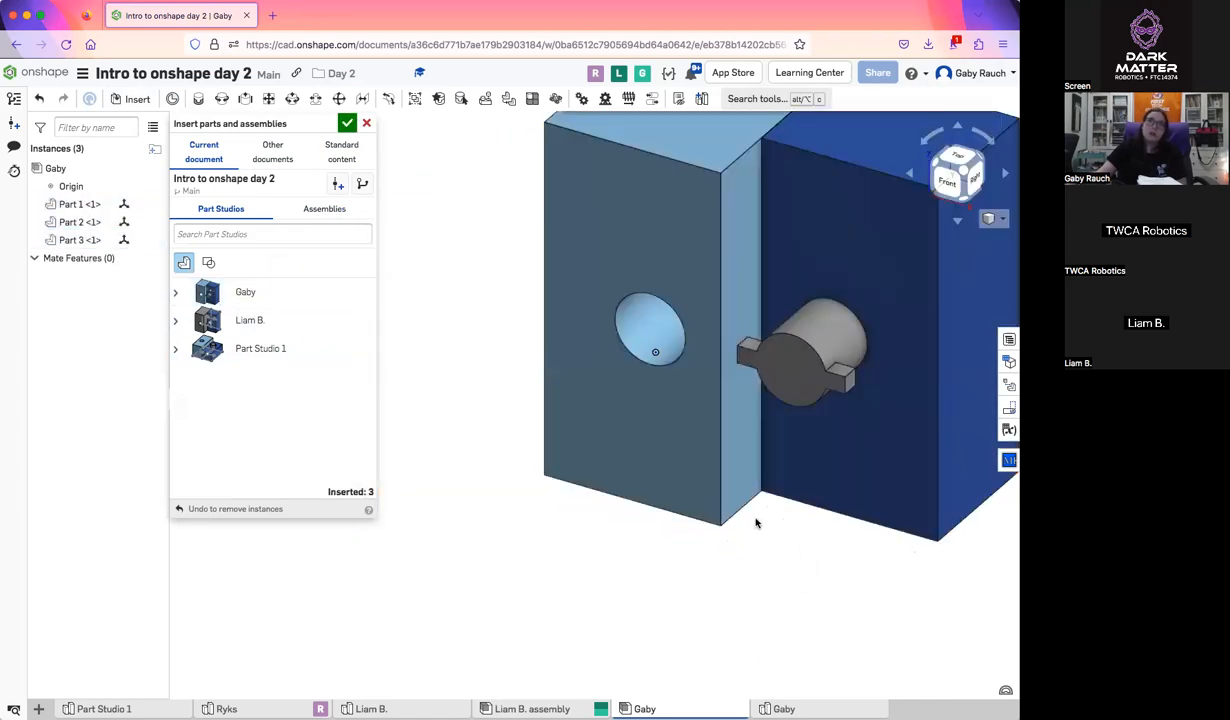
scroll(757, 512, "down", 3)
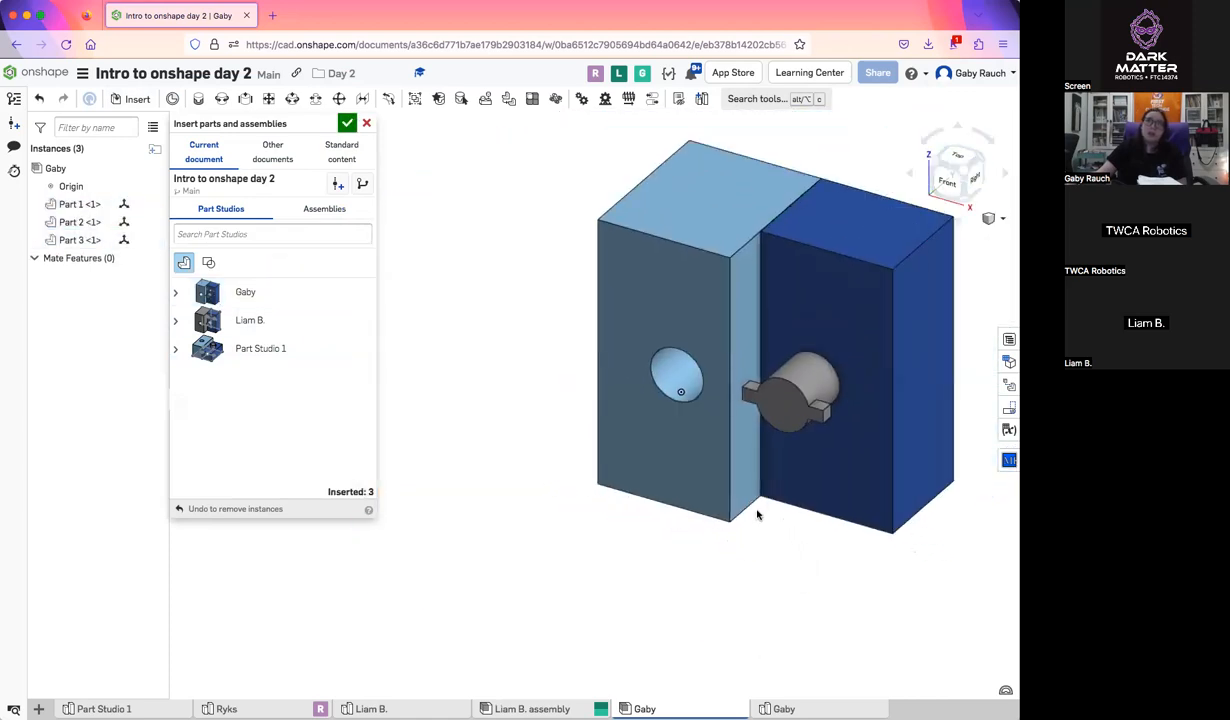
Try adding two extra copies of Part 2 beside the blocks, and cancel the whole insertion
left_click(175, 296)
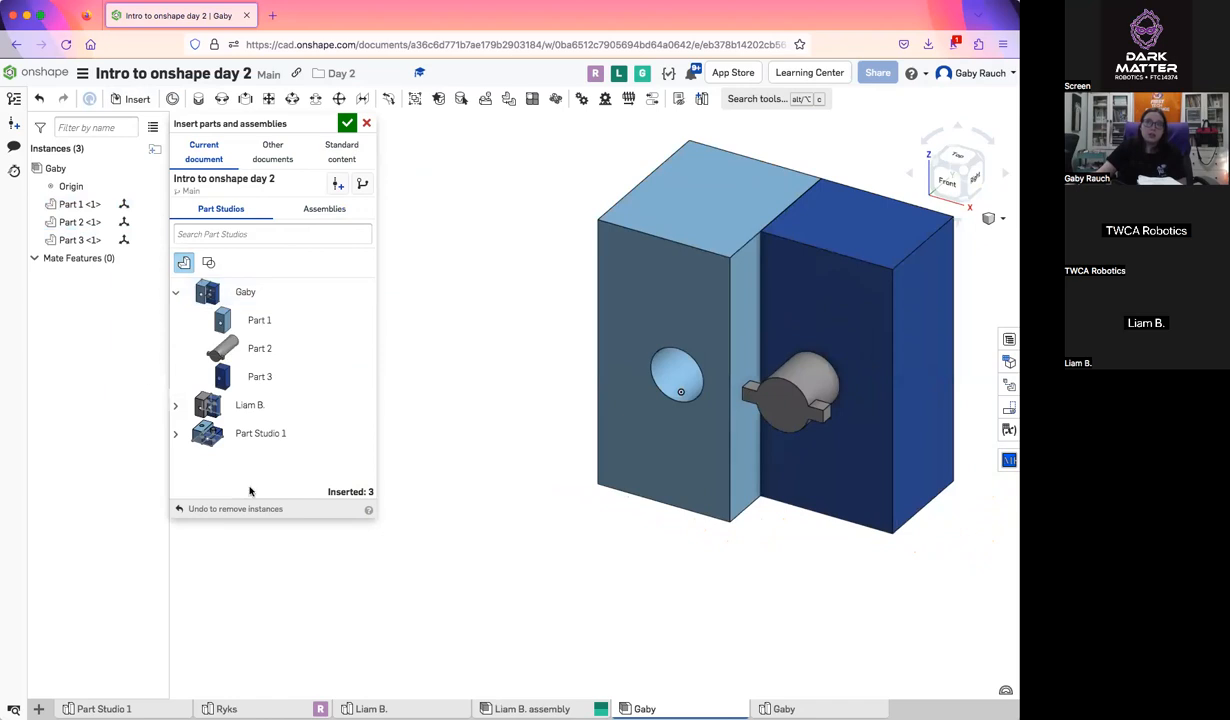
left_click(258, 348)
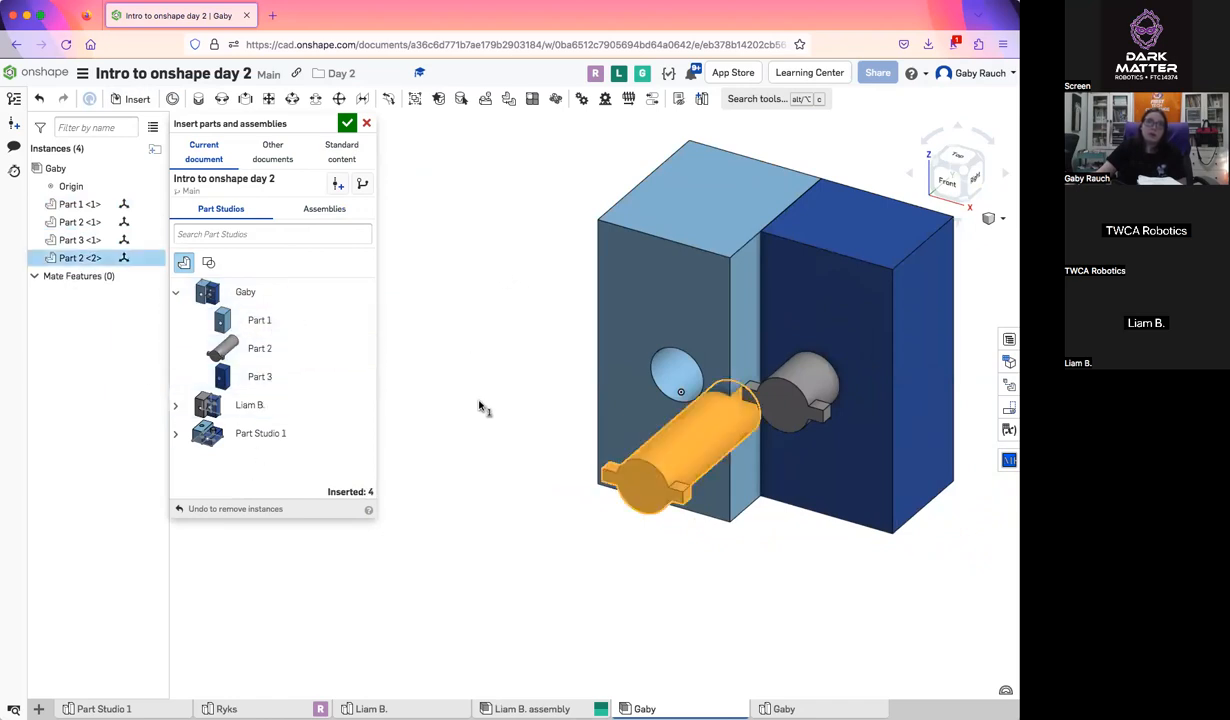
left_click(537, 338)
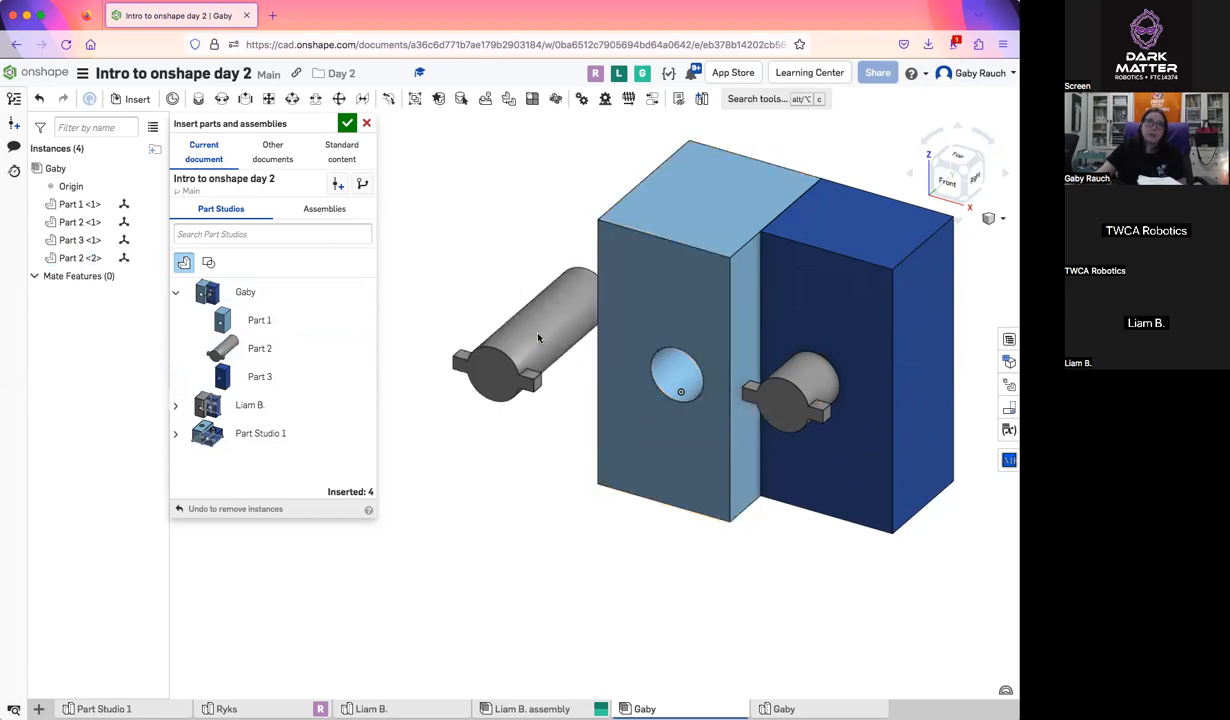
left_click(220, 342)
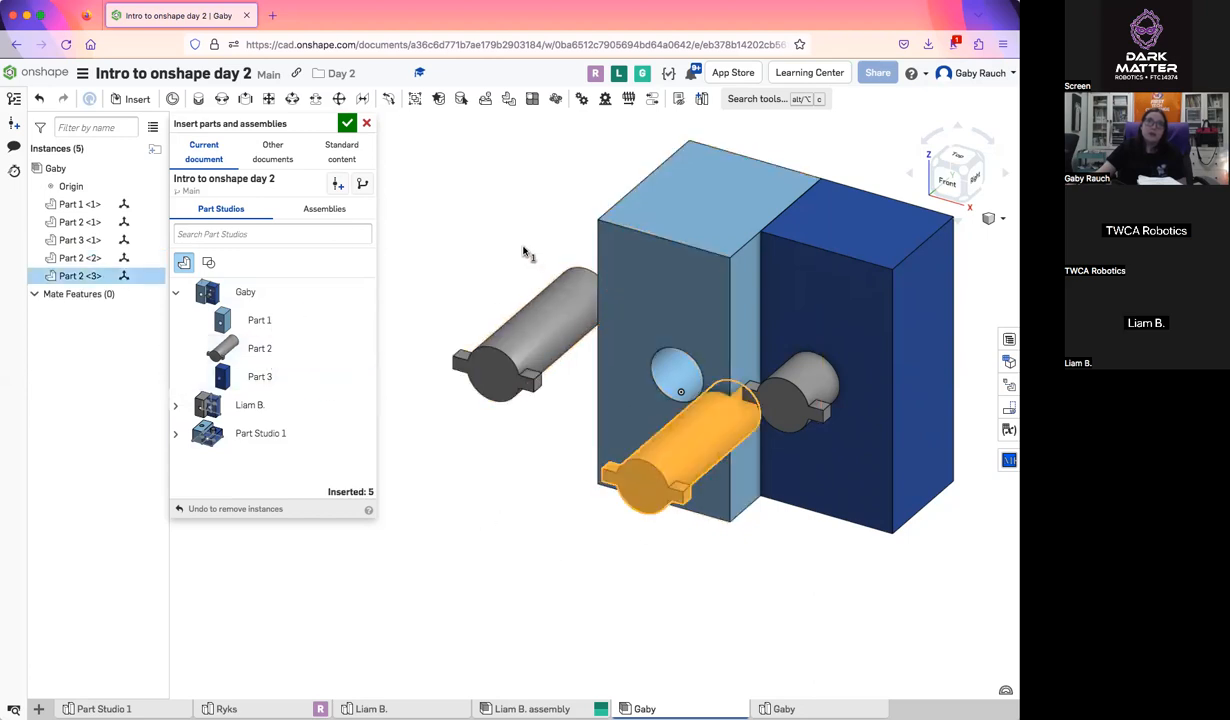
left_click(448, 258)
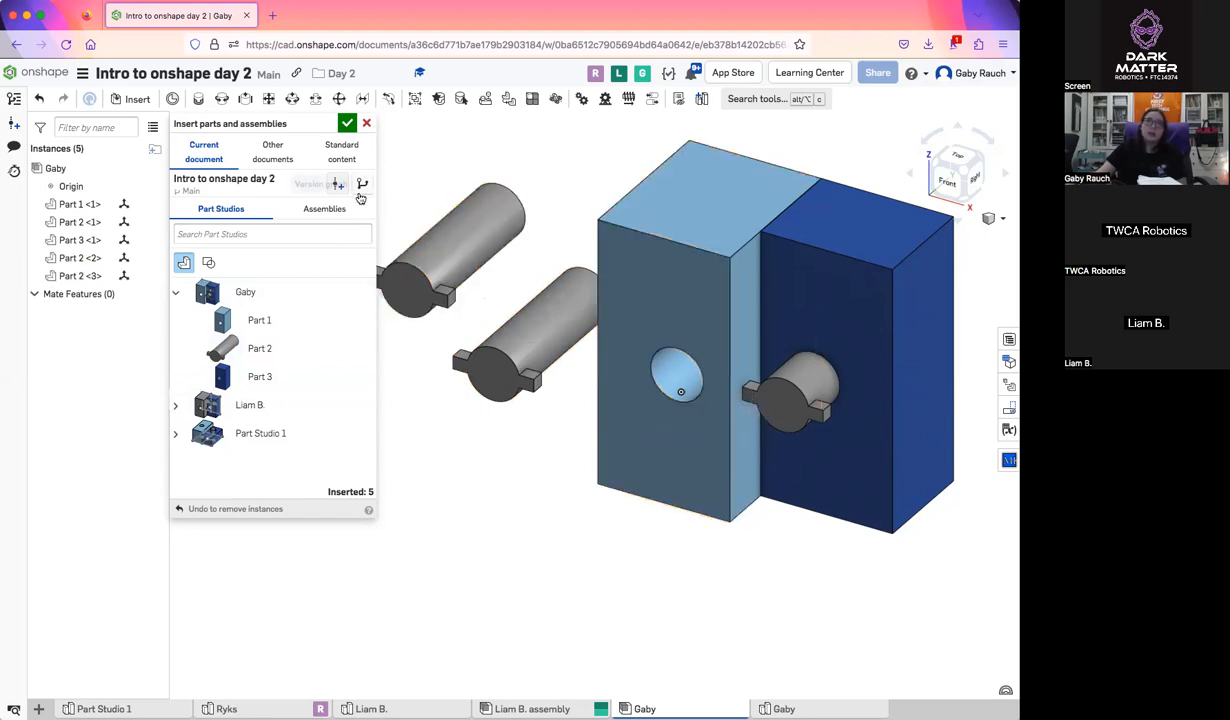
left_click(365, 123)
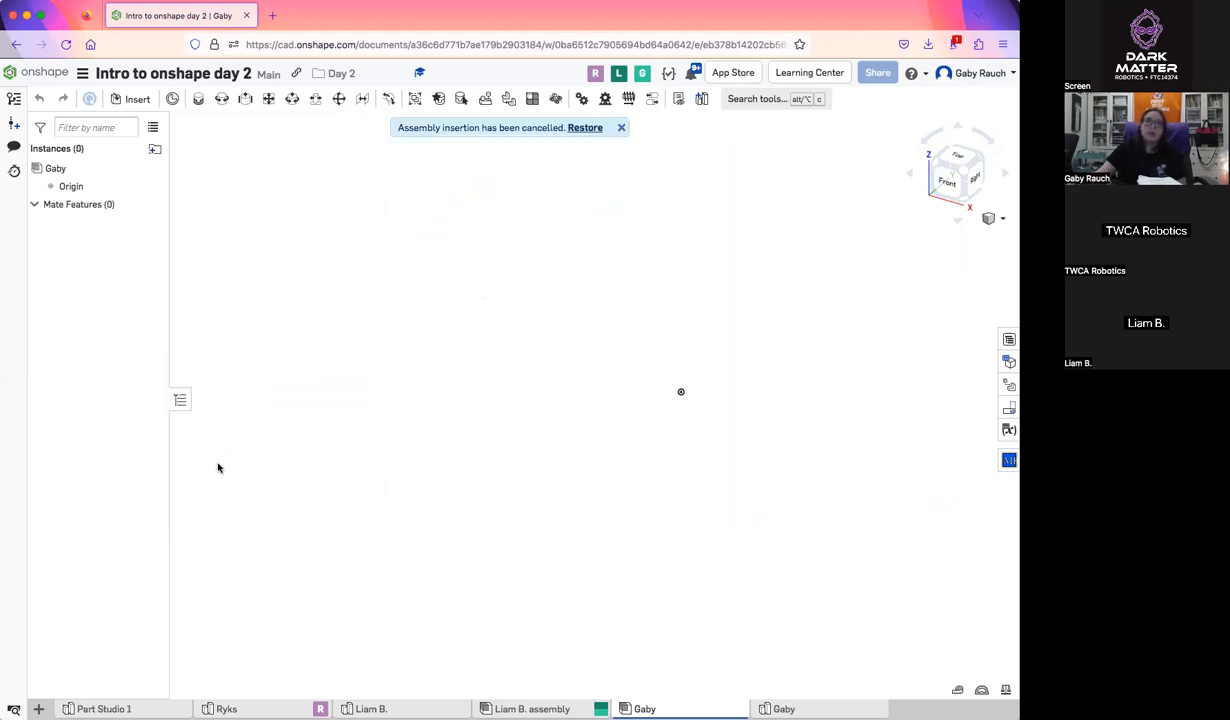
Insert all parts of the presenter's Part Studio into the assembly together, place them near the origin, and accept
left_click(135, 104)
left_click(264, 291)
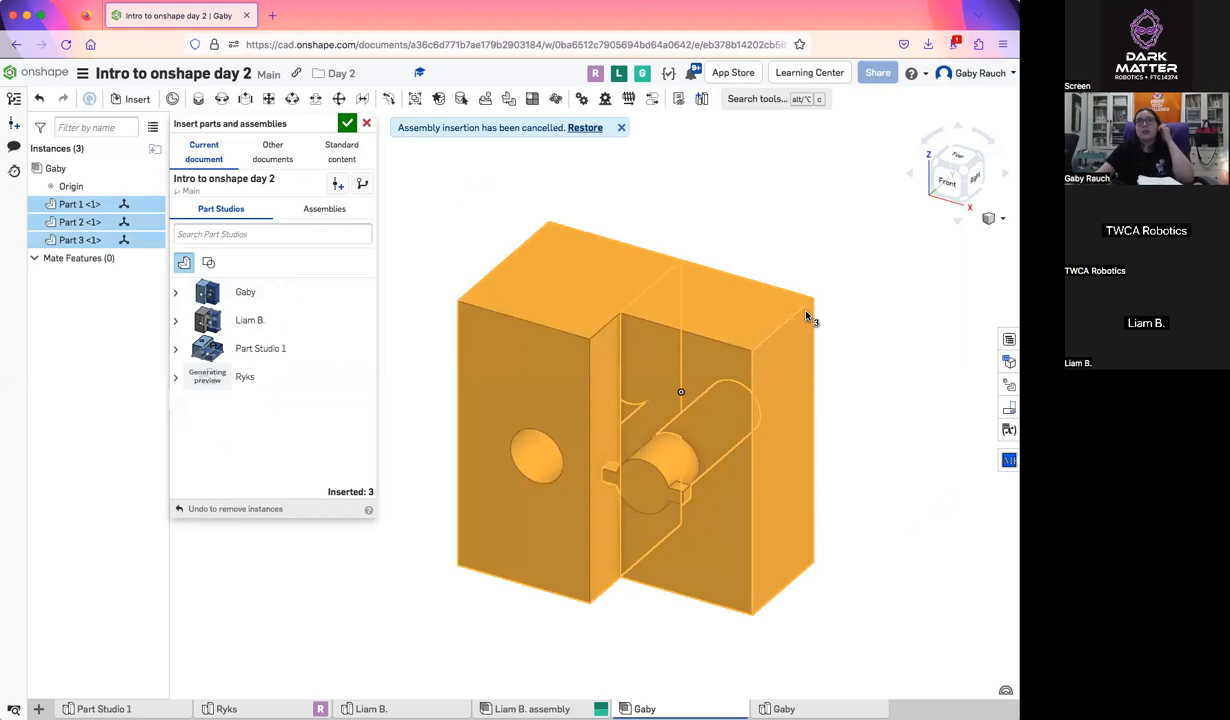
left_click(806, 316)
left_click(346, 123)
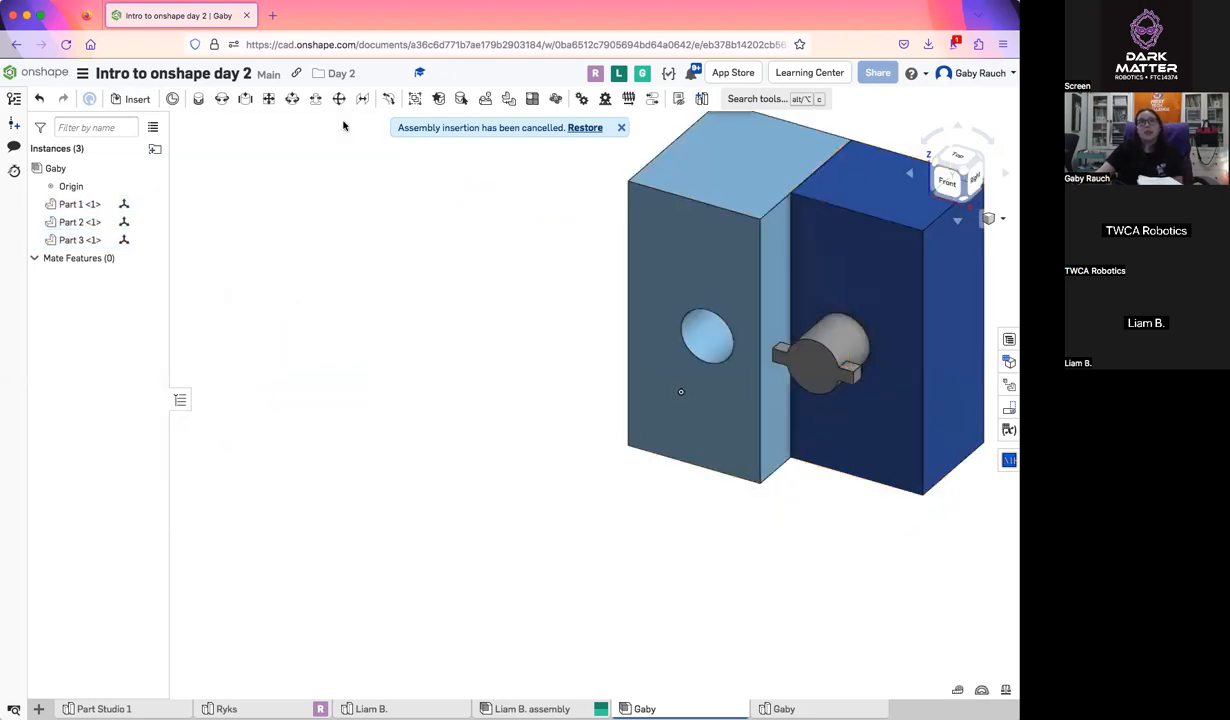
Start another insertion and compare the part sources in the current document with those in other documents
left_click(137, 101)
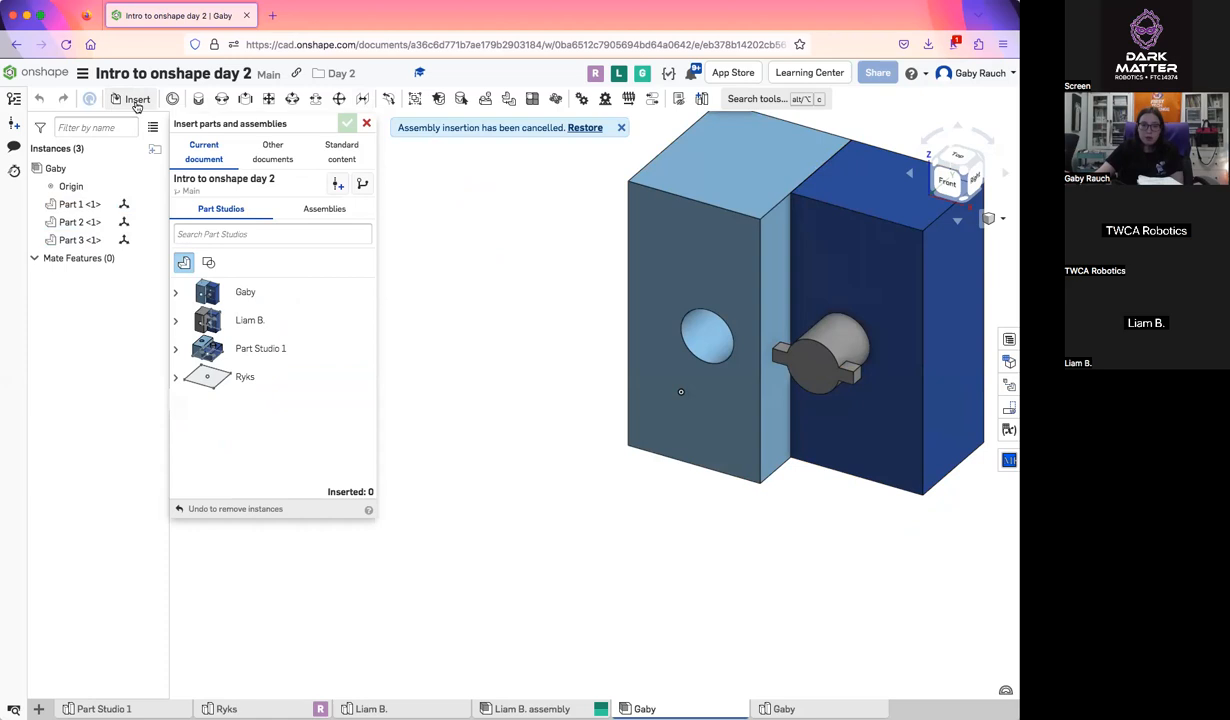
left_click(252, 150)
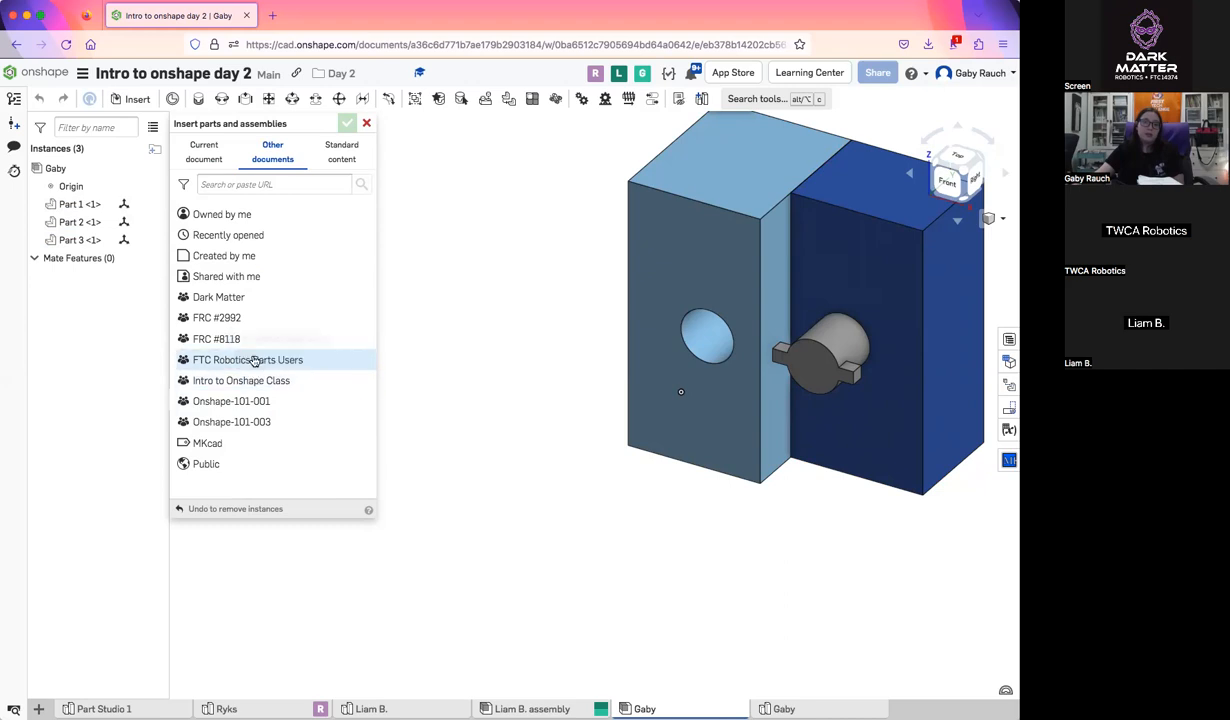
left_click(208, 150)
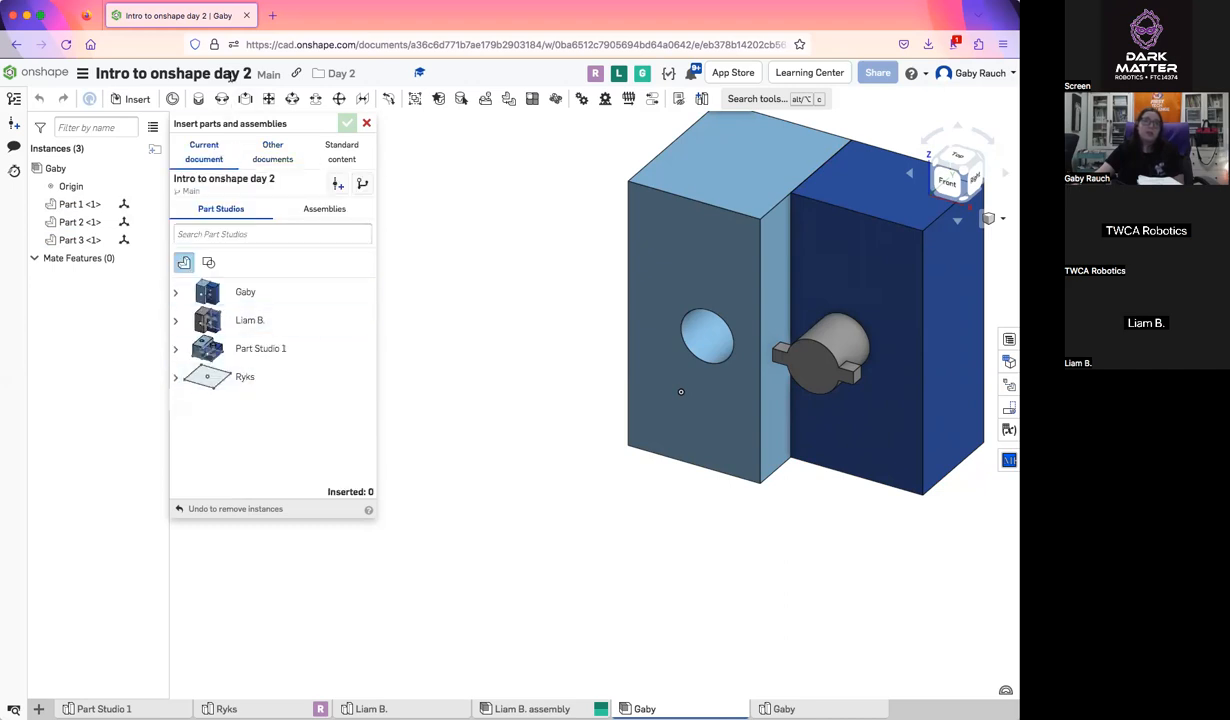
left_click(272, 150)
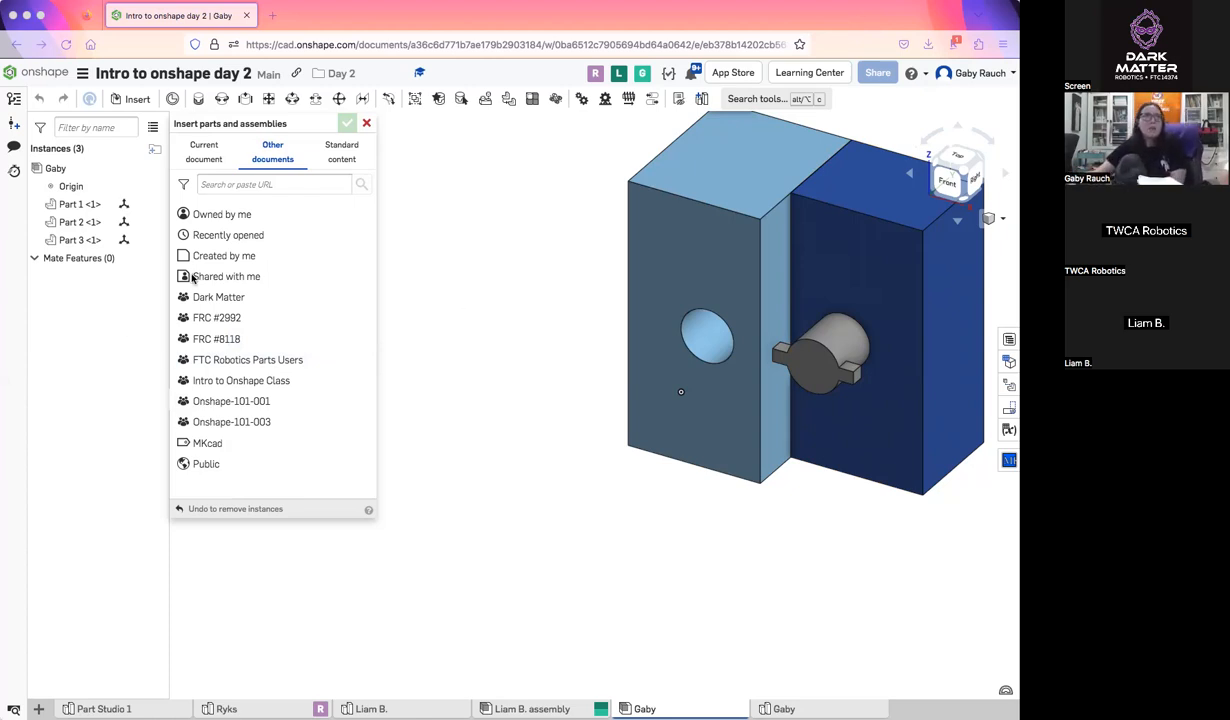
left_click(214, 153)
left_click(271, 152)
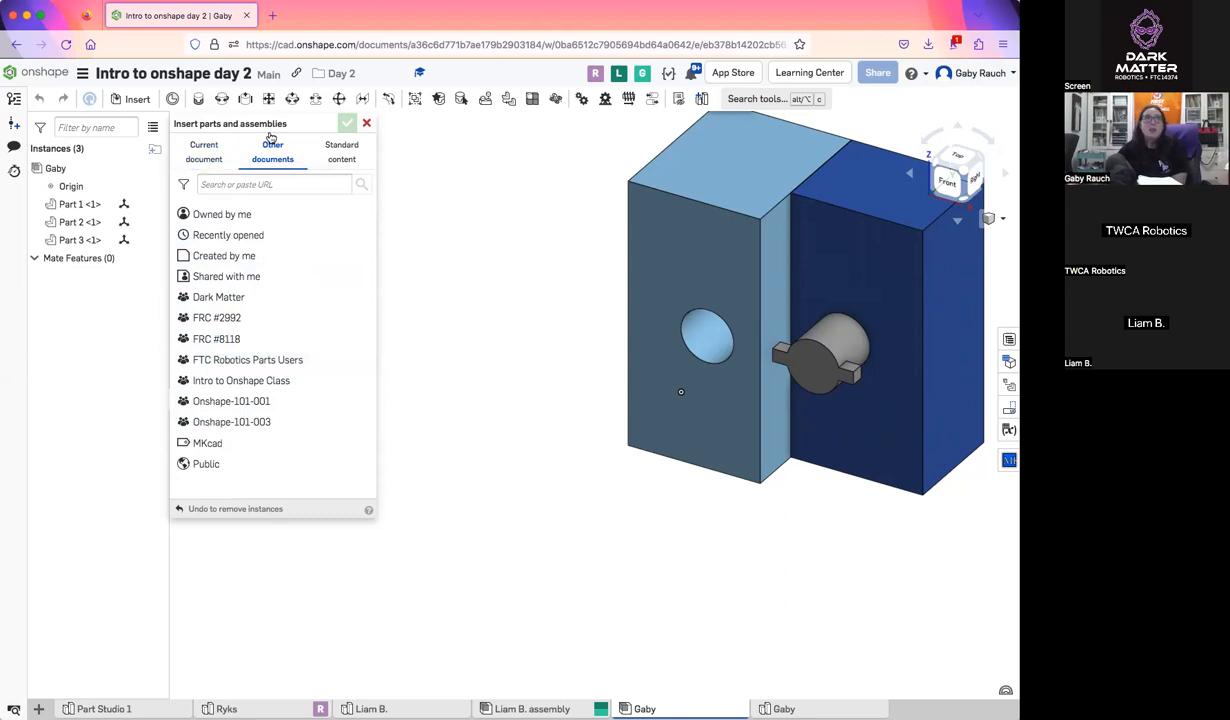
Open the FTC Robotics Parts Users library and look through its list of vendor folders
left_click(252, 360)
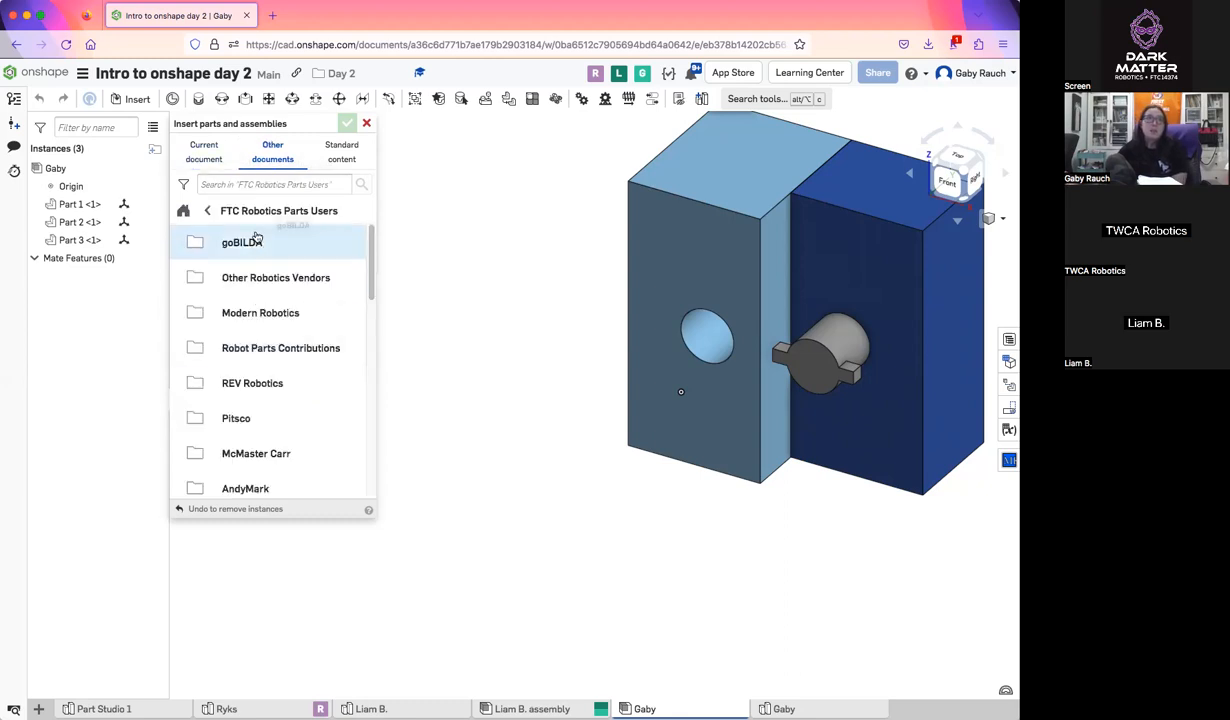
scroll(293, 360, "down", 10)
scroll(293, 360, "up", 10)
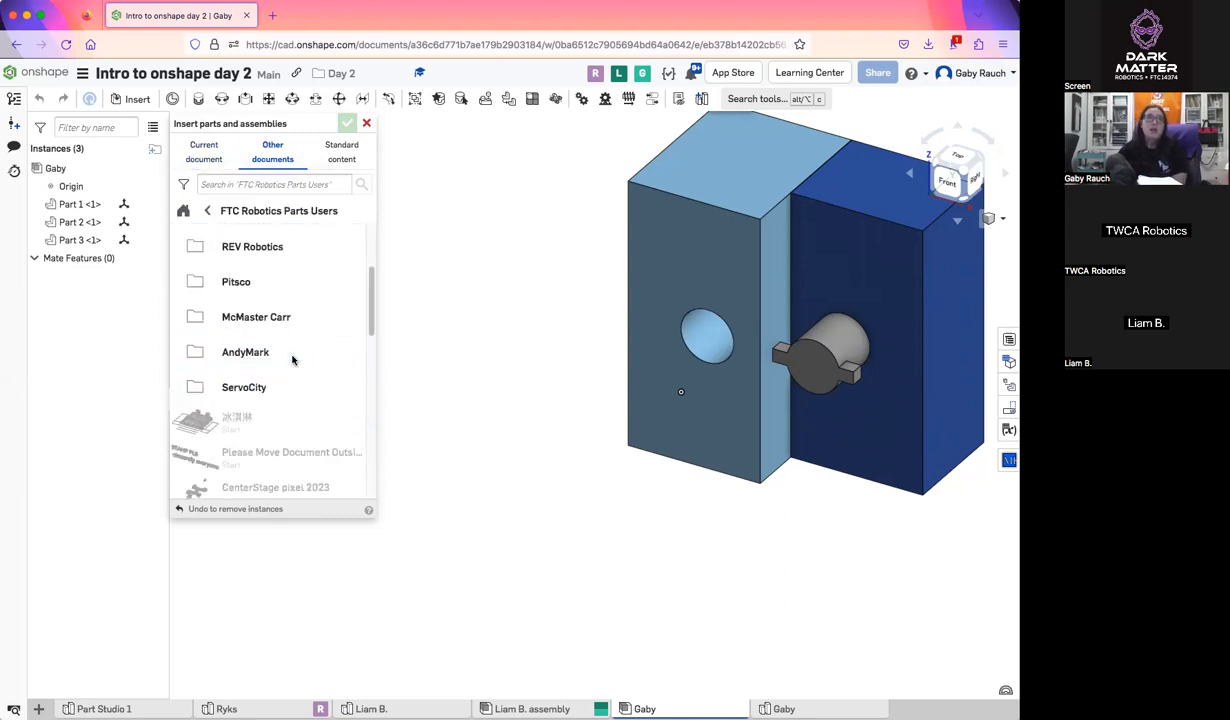
scroll(293, 361, "down", 1)
scroll(293, 361, "up", 1)
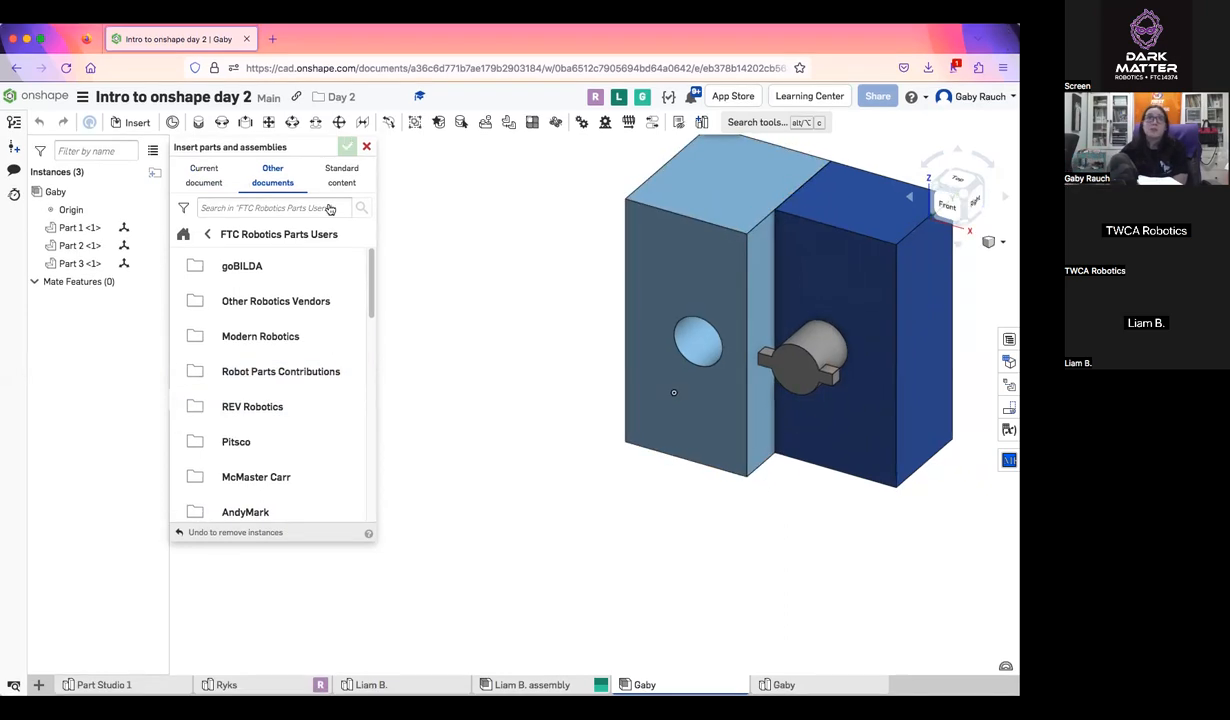
scroll(238, 420, "down", 1)
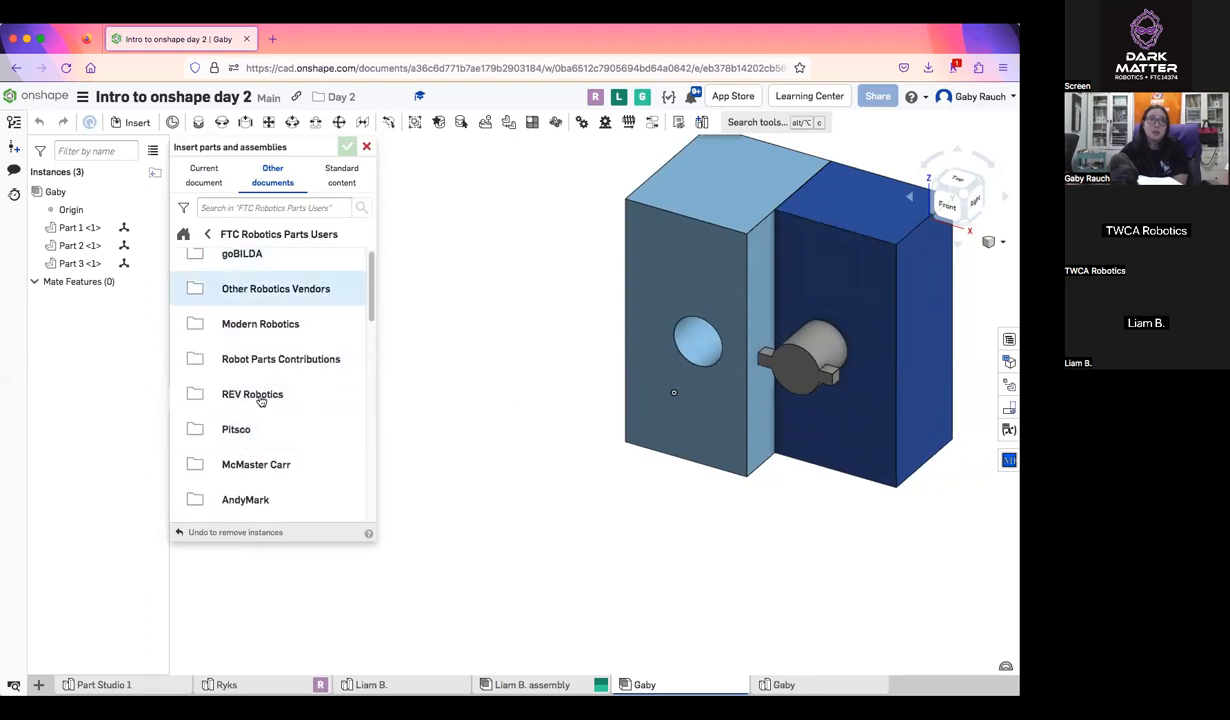
scroll(266, 430, "down", 3)
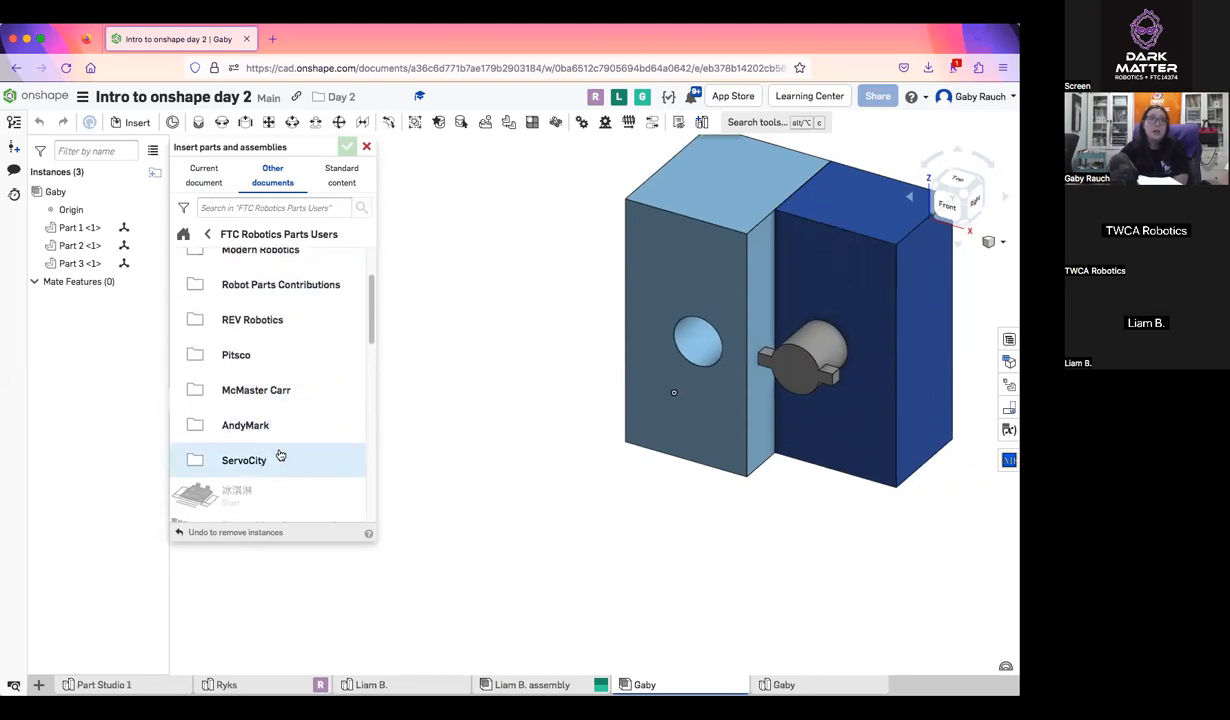
scroll(278, 455, "up", 3)
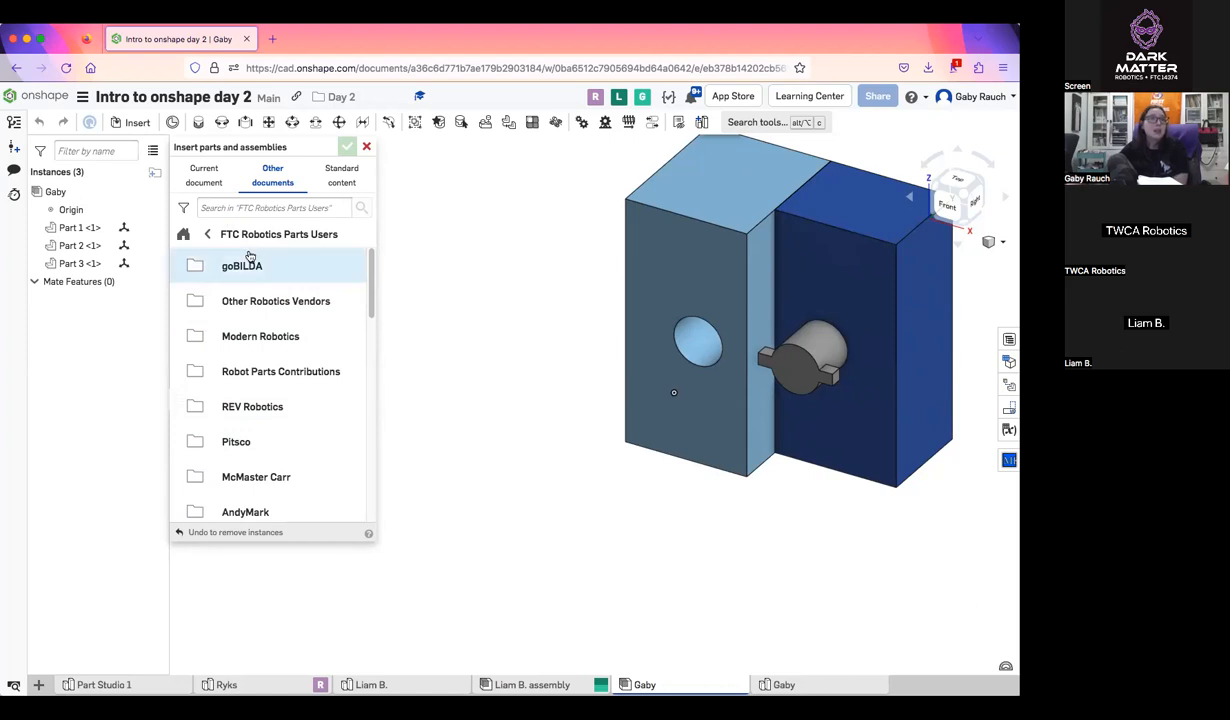
Open gobilda.com in a new browser tab to view the vendor's website
left_click(272, 38)
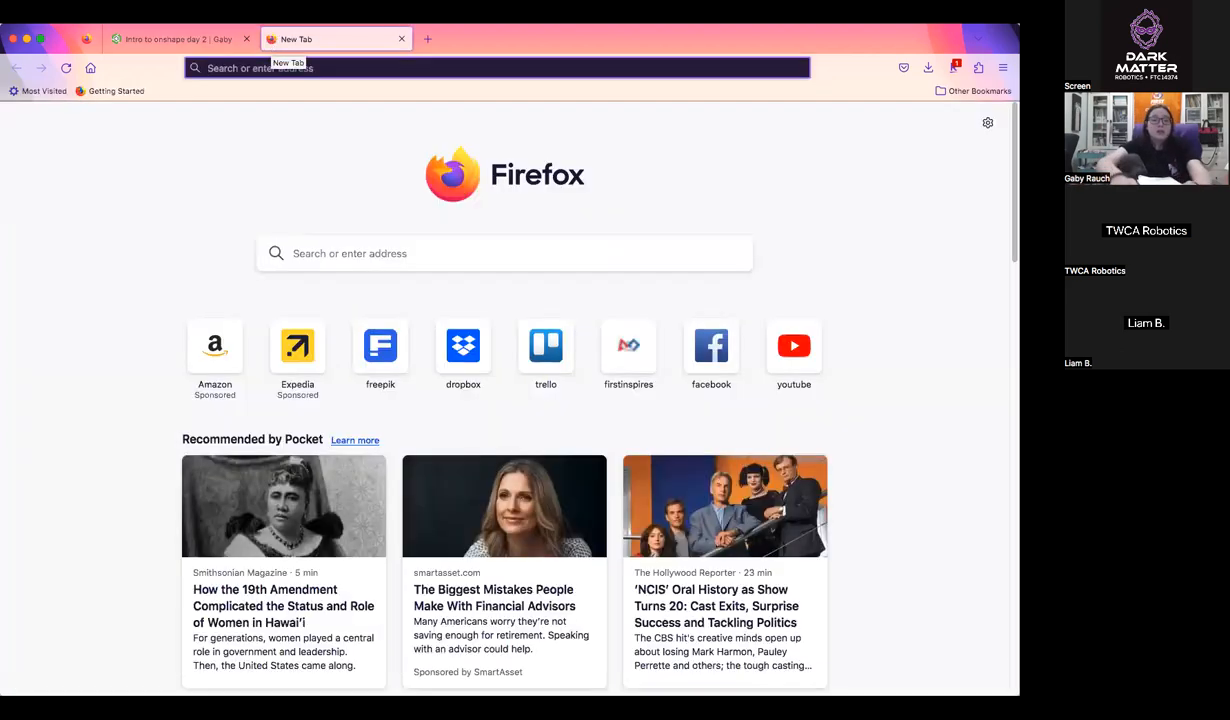
type("gobilda.com/")
key("Return")
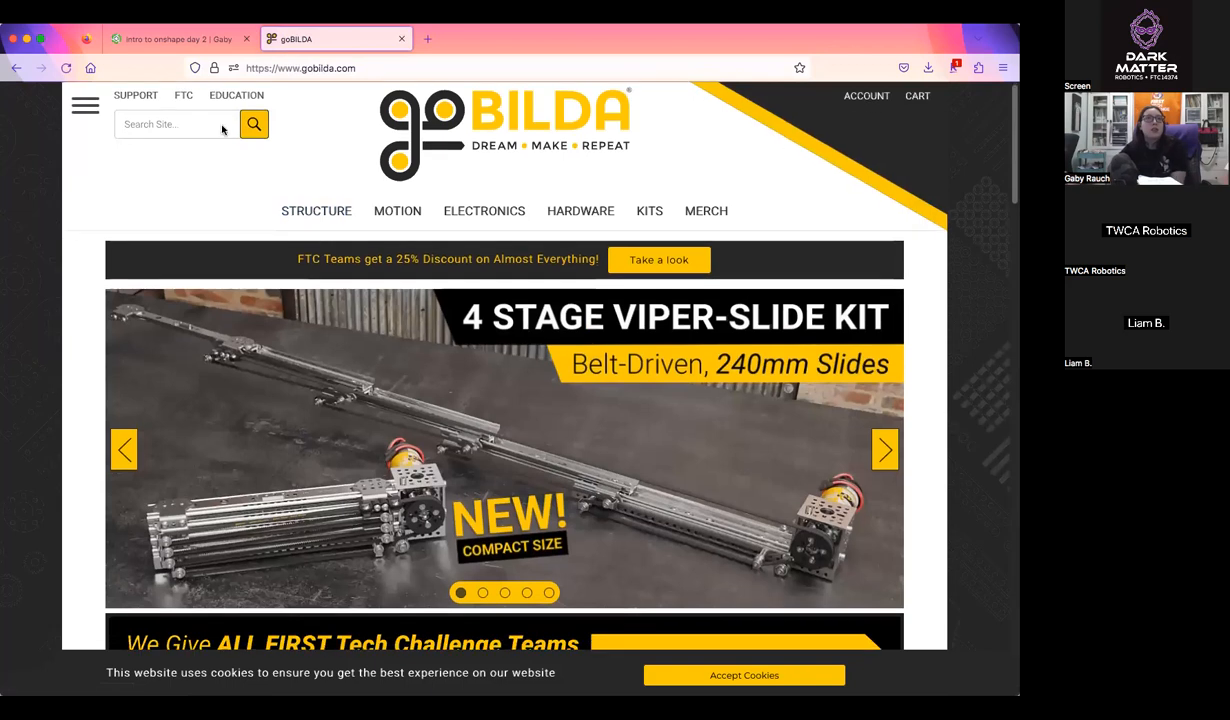
Open the library's goBILDA folder in the Onshape insert dialog and compare its categories with those on the goBILDA website
left_click(173, 38)
left_click(251, 270)
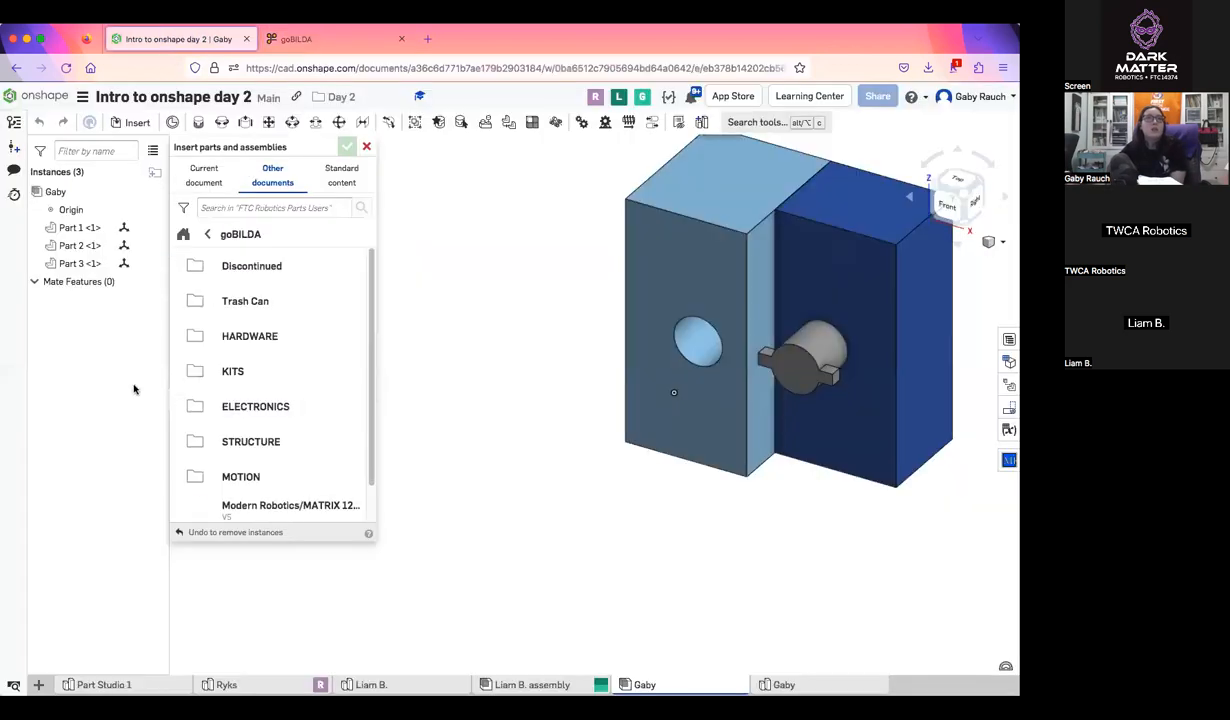
scroll(200, 390, "down", 1)
scroll(283, 443, "up", 1)
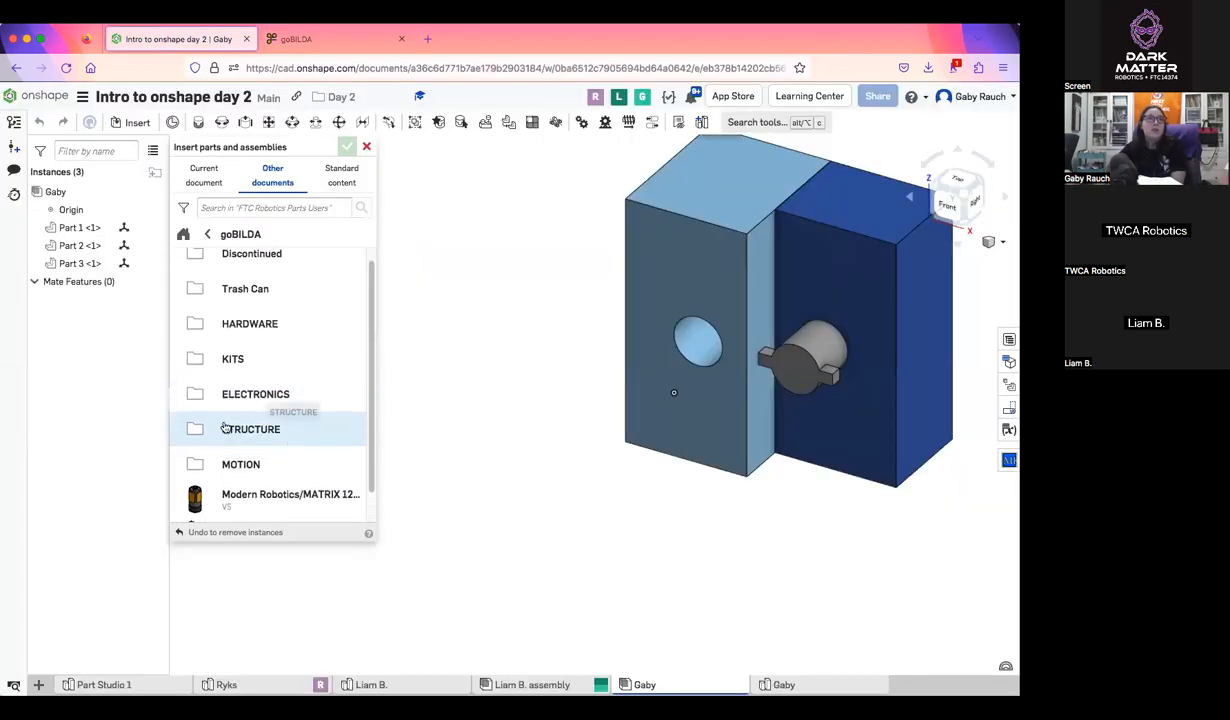
left_click(271, 36)
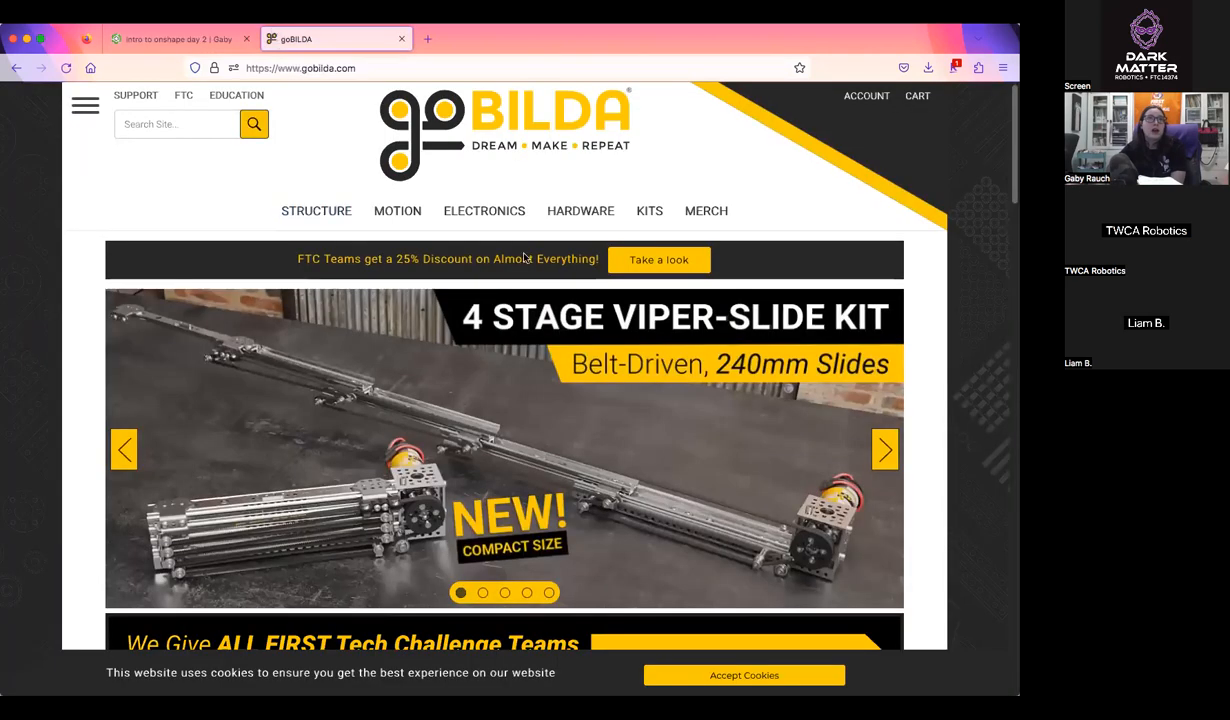
left_click(178, 39)
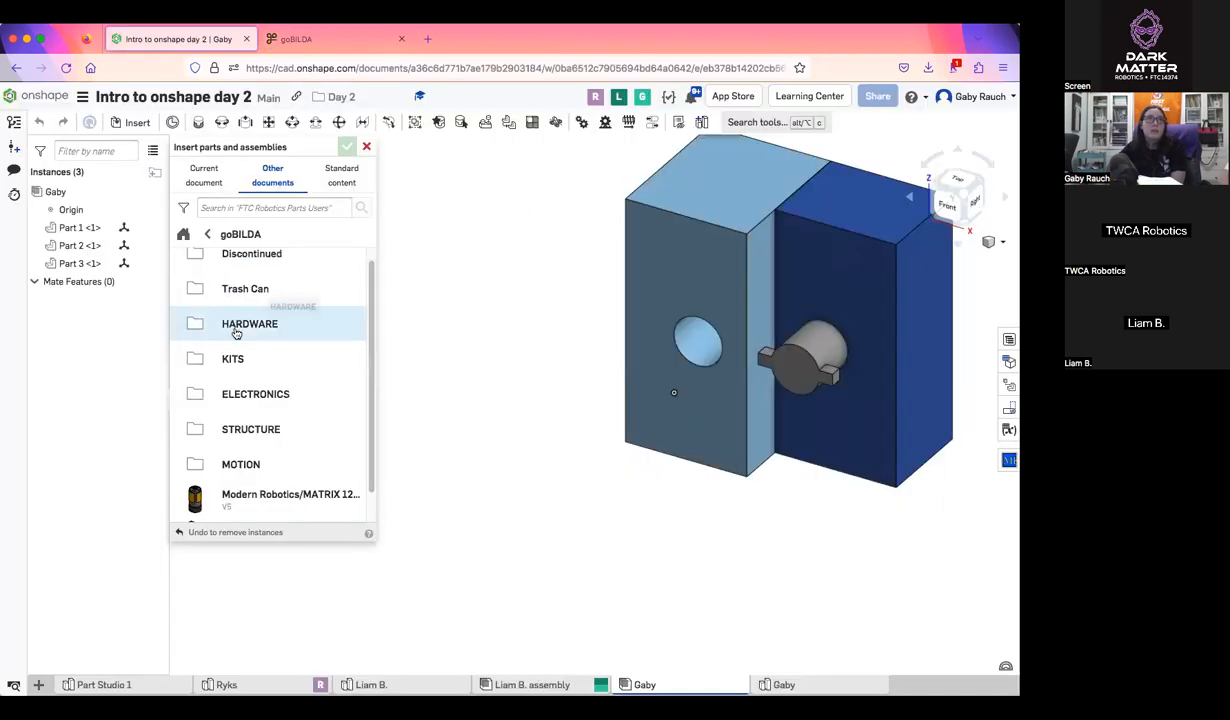
Compare the library's MOTION folder with the website's Motion page, then return to the FTC Robotics Parts Users folder list
left_click(259, 455)
left_click(300, 38)
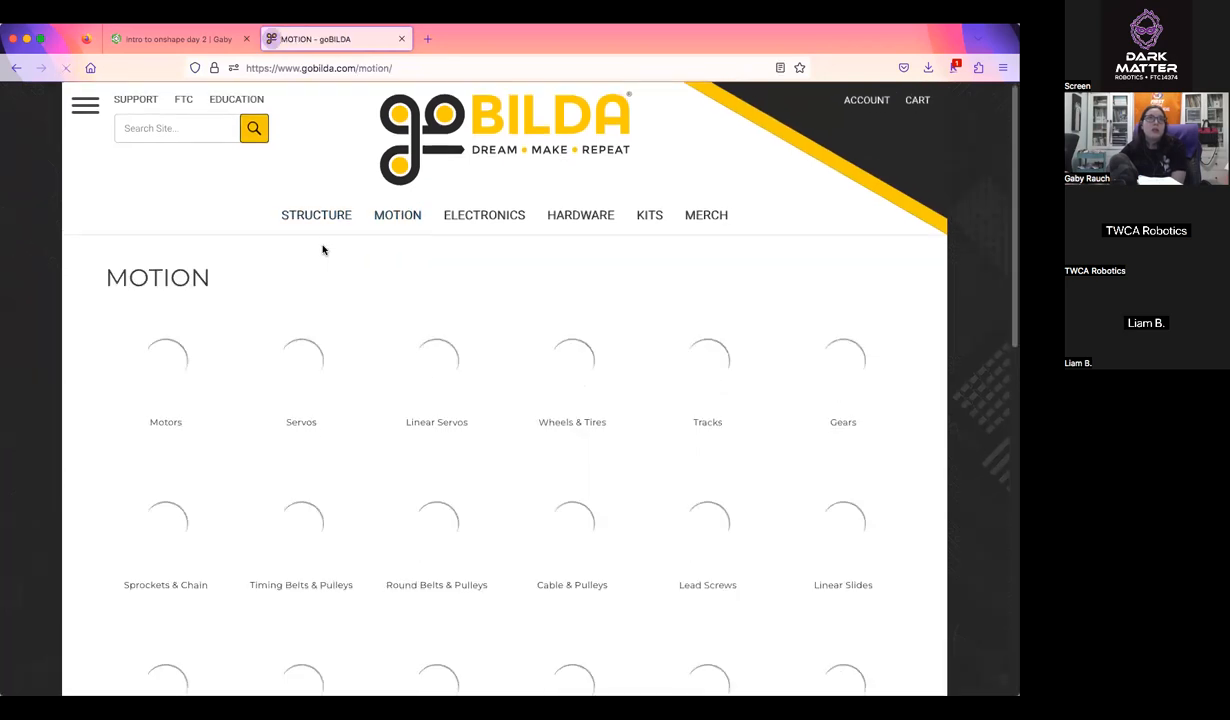
scroll(321, 250, "down", 2)
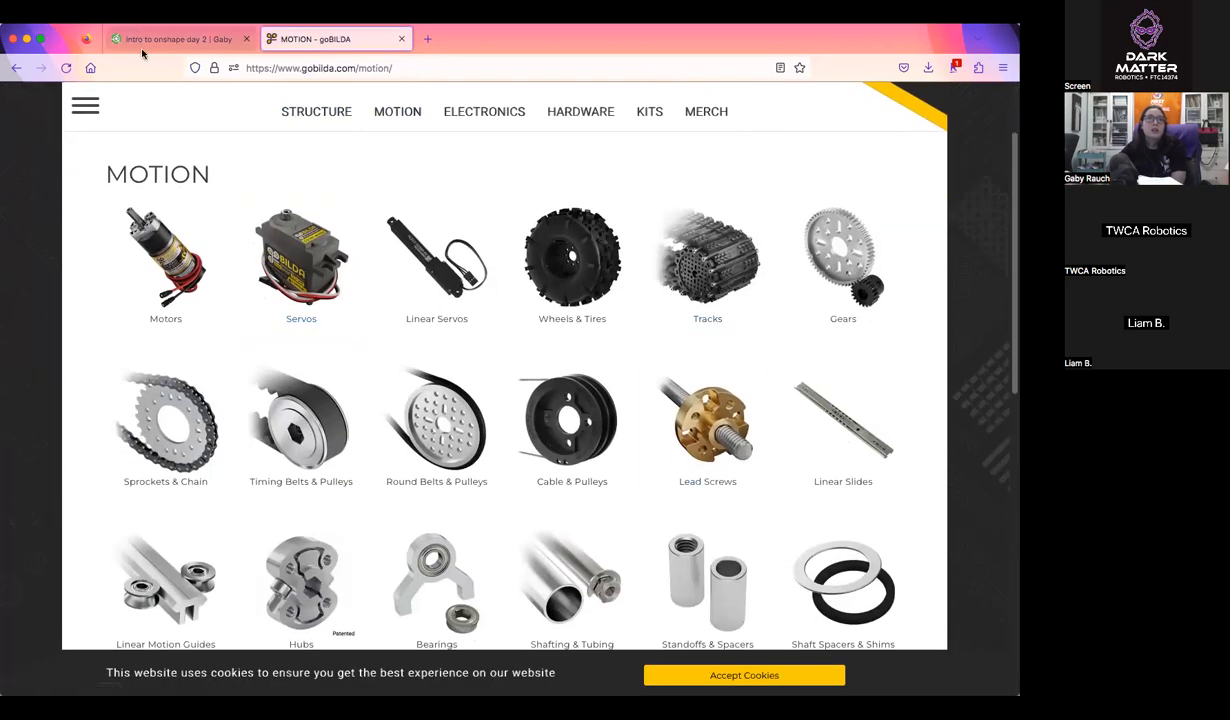
left_click(178, 39)
scroll(318, 367, "down", 4)
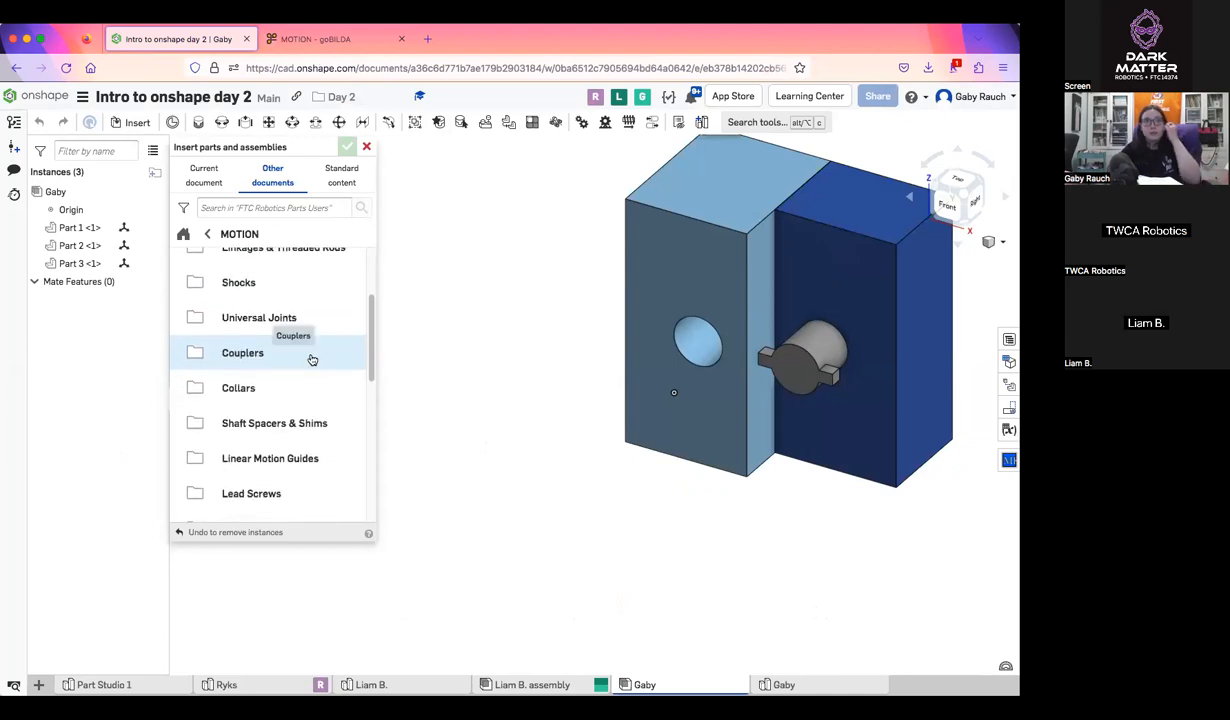
scroll(312, 360, "up", 4)
left_click(207, 234)
left_click(207, 234)
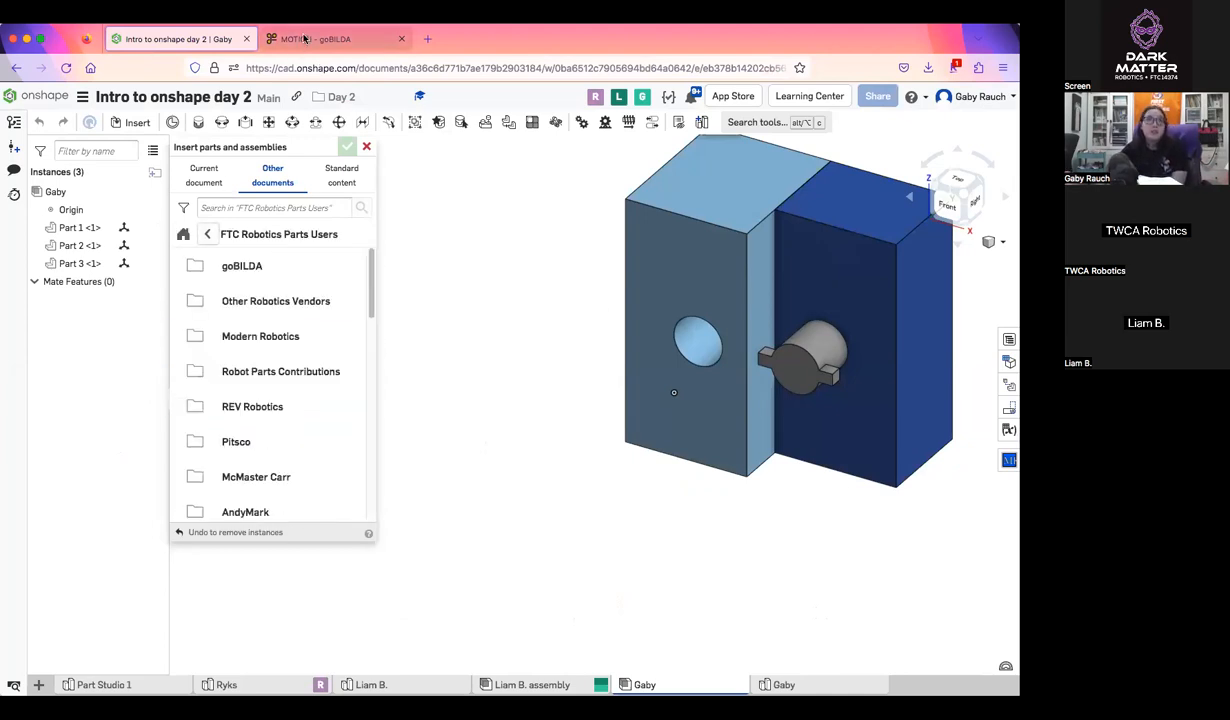
Switch to the goBILDA website, search for "spr", and look through the Sprockets & Chain product page
left_click(305, 39)
scroll(430, 300, "down", 3)
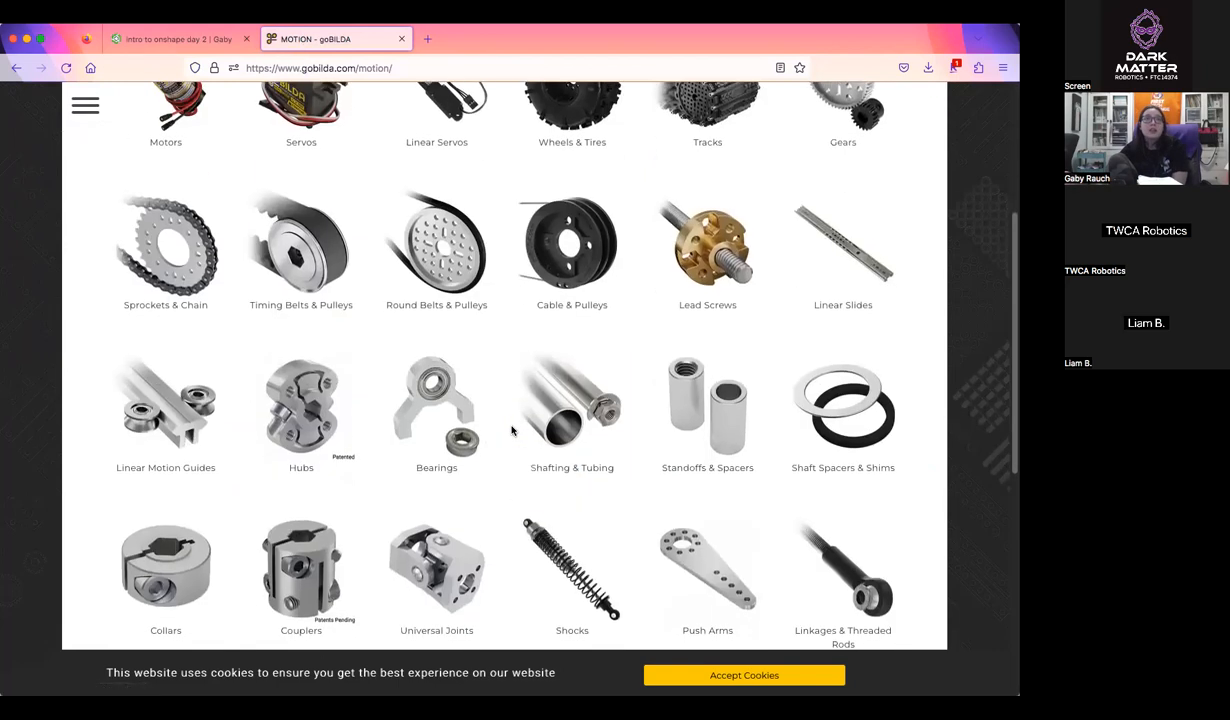
scroll(511, 430, "up", 5)
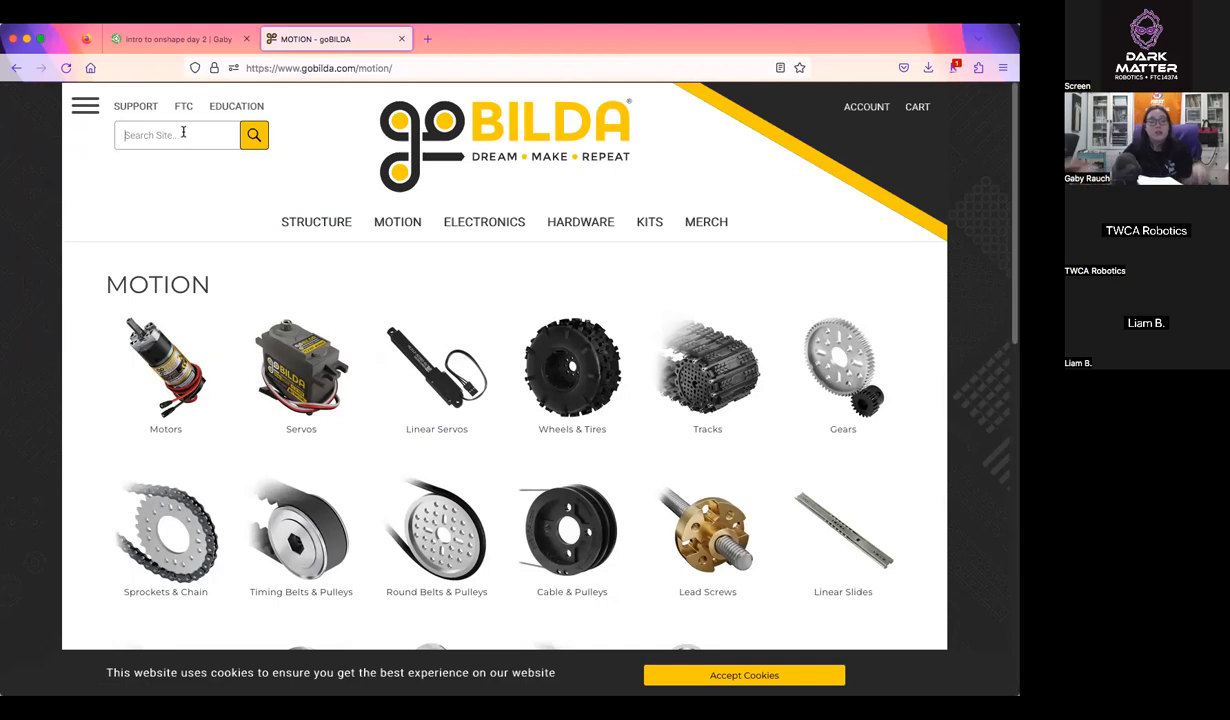
type("spr")
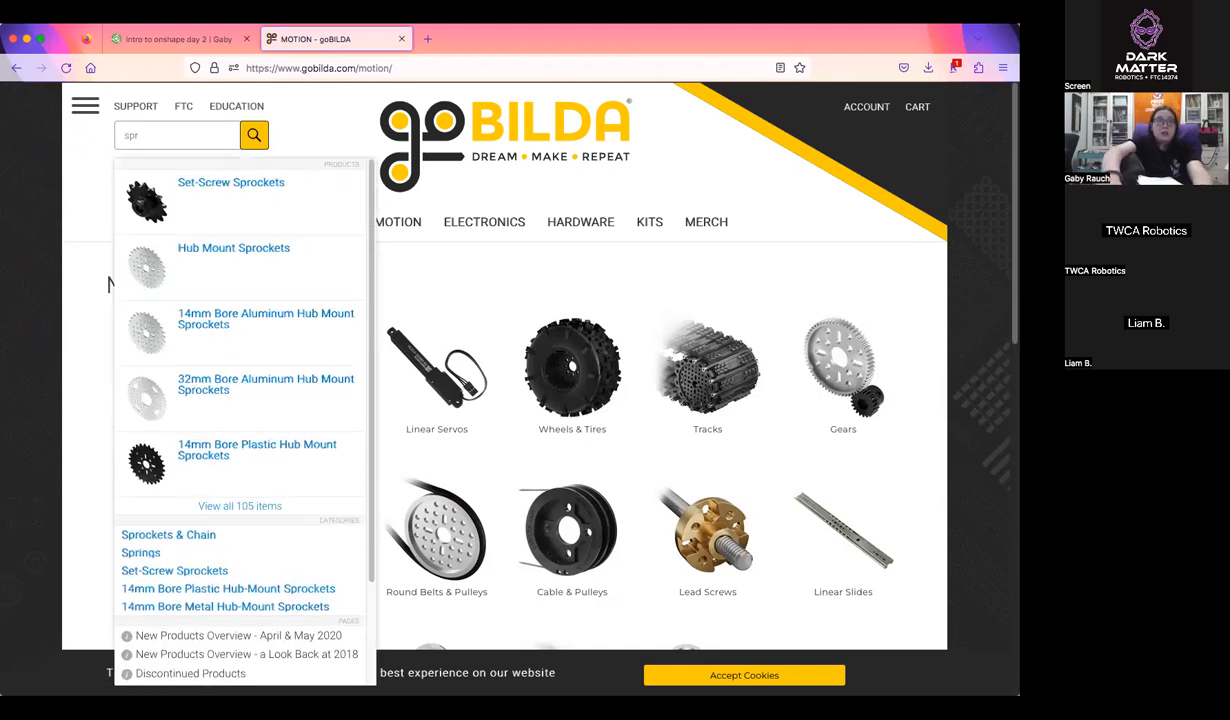
left_click(212, 247)
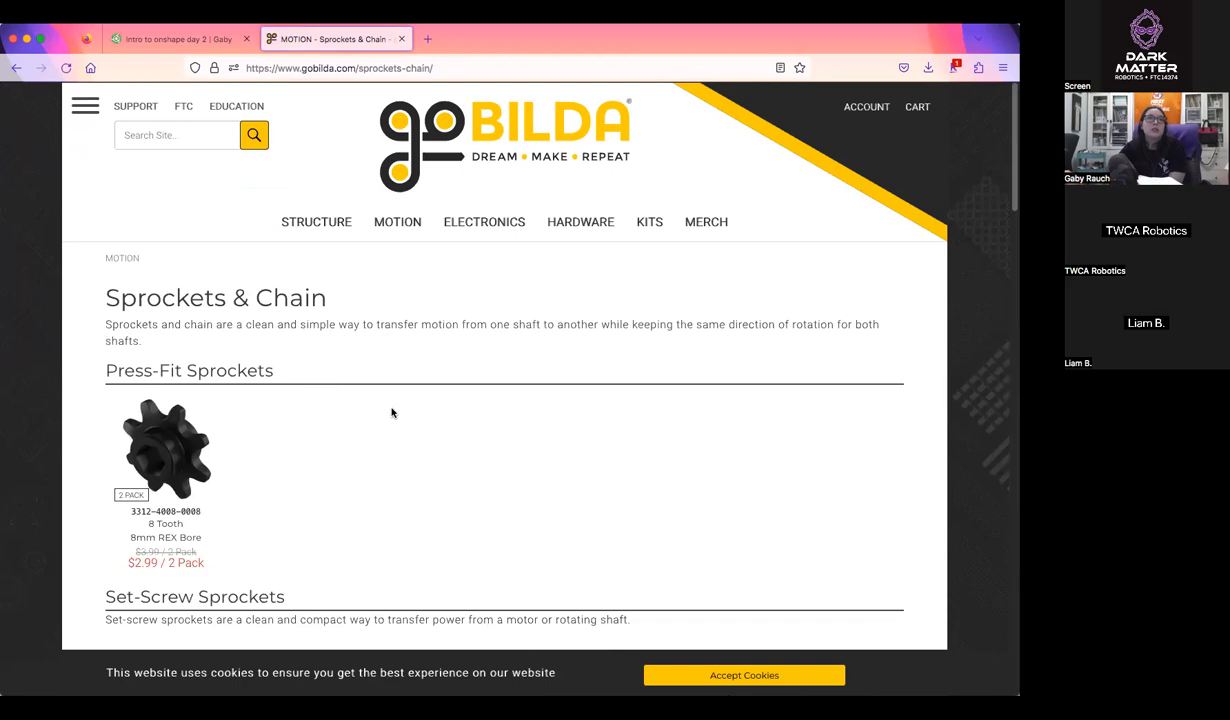
scroll(391, 412, "down", 8)
scroll(393, 415, "down", 3)
scroll(393, 410, "up", 12)
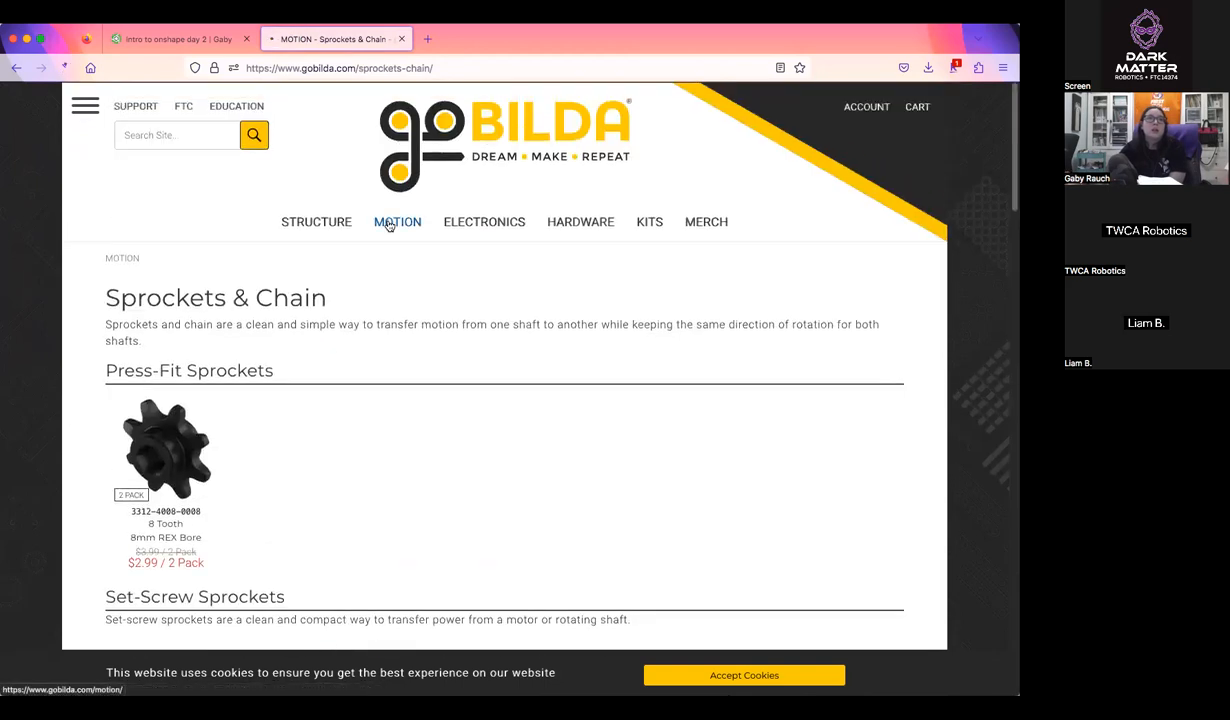
Browse the website's Motion category to Hubs and examine the metric and imperial Sonic Hubs
scroll(618, 484, "down", 4)
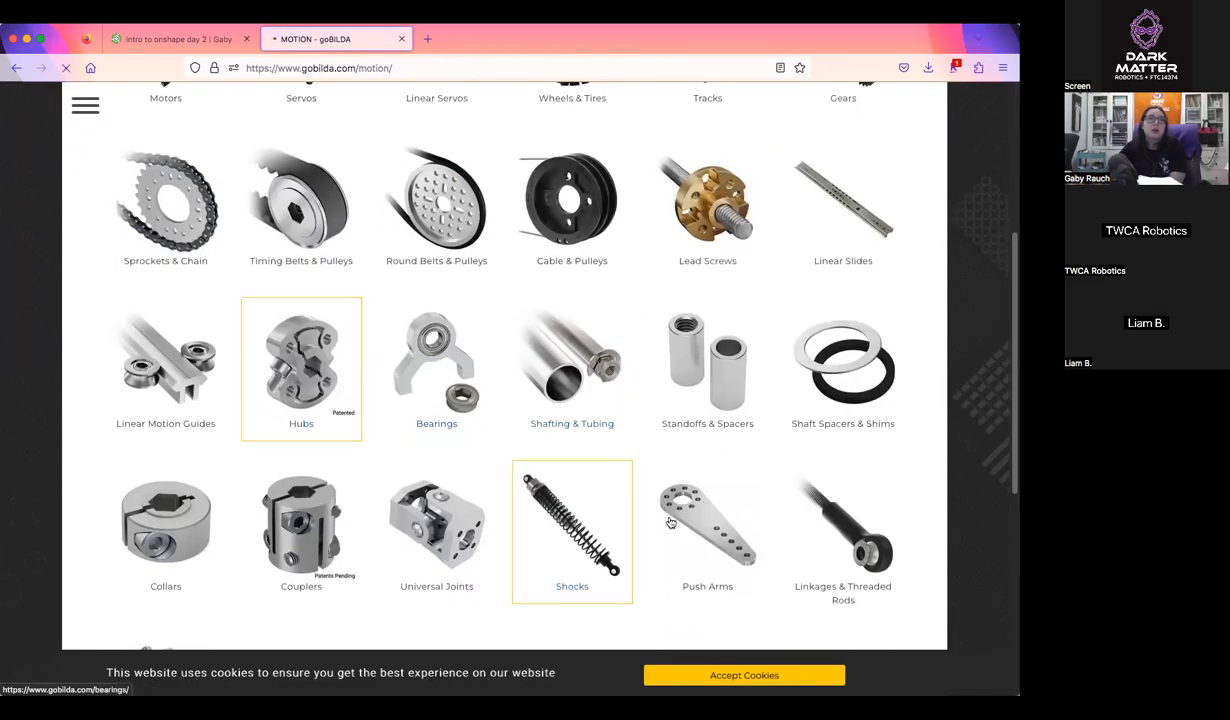
scroll(566, 489, "down", 3)
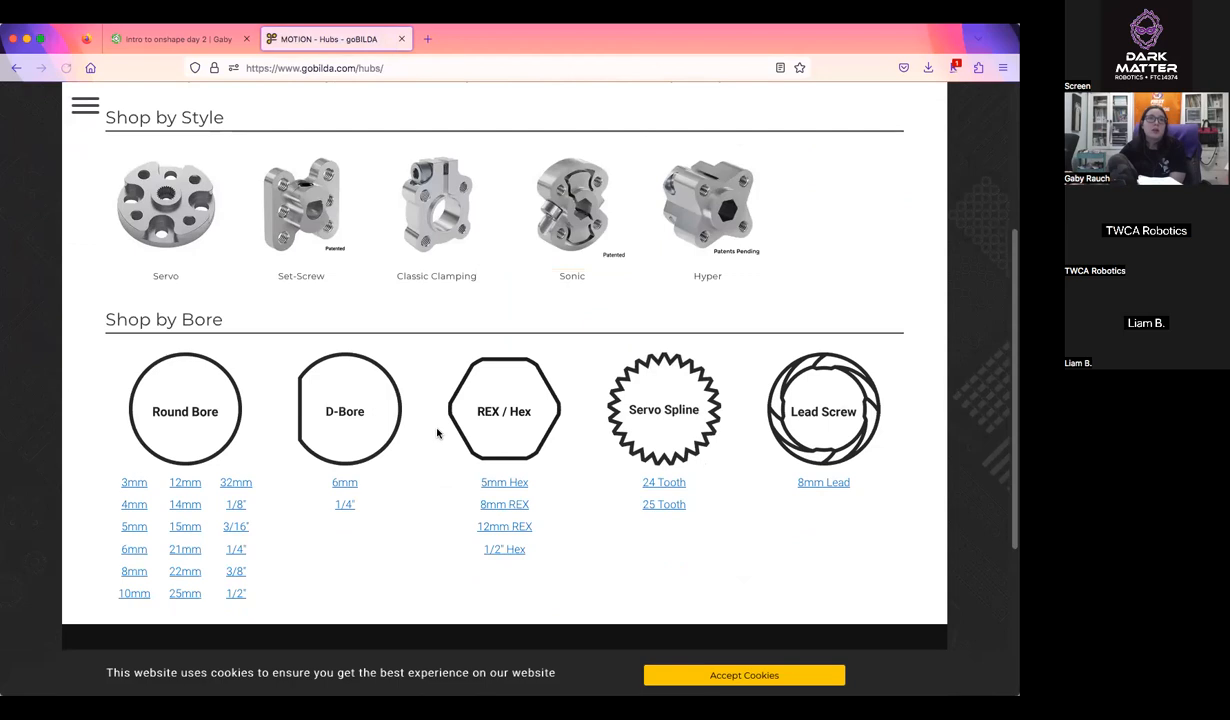
scroll(437, 432, "up", 2)
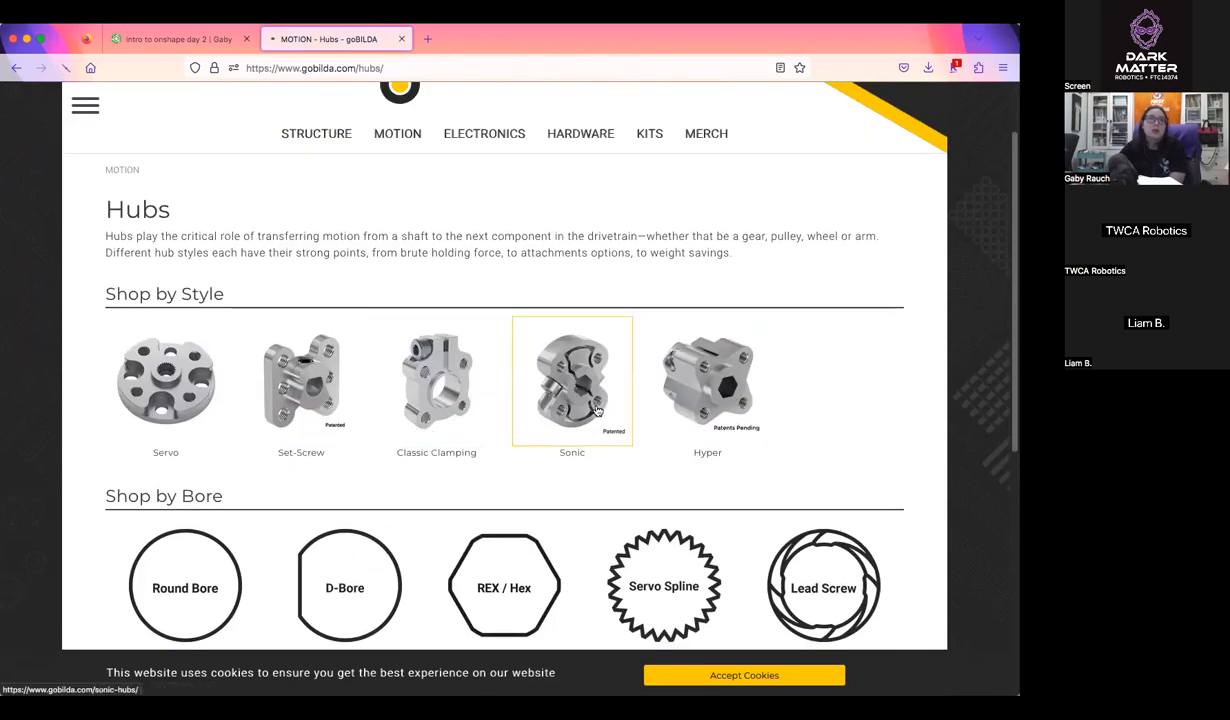
scroll(720, 467, "down", 1)
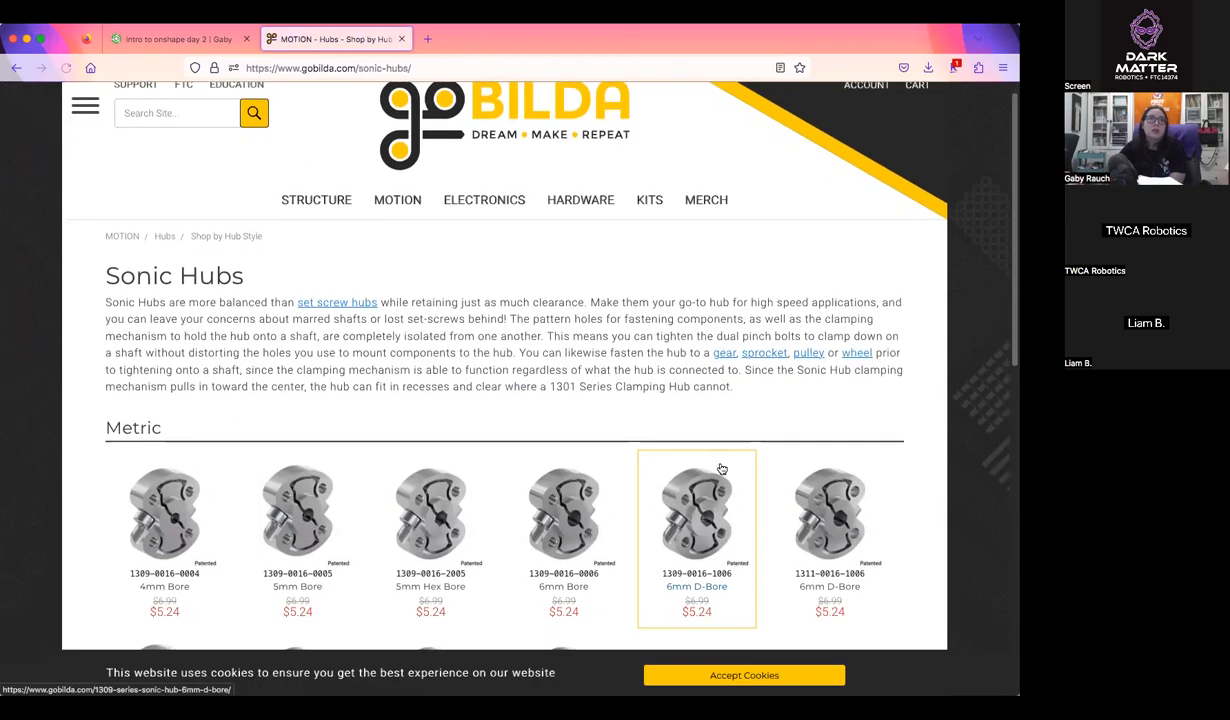
scroll(720, 467, "down", 7)
scroll(321, 263, "up", 7)
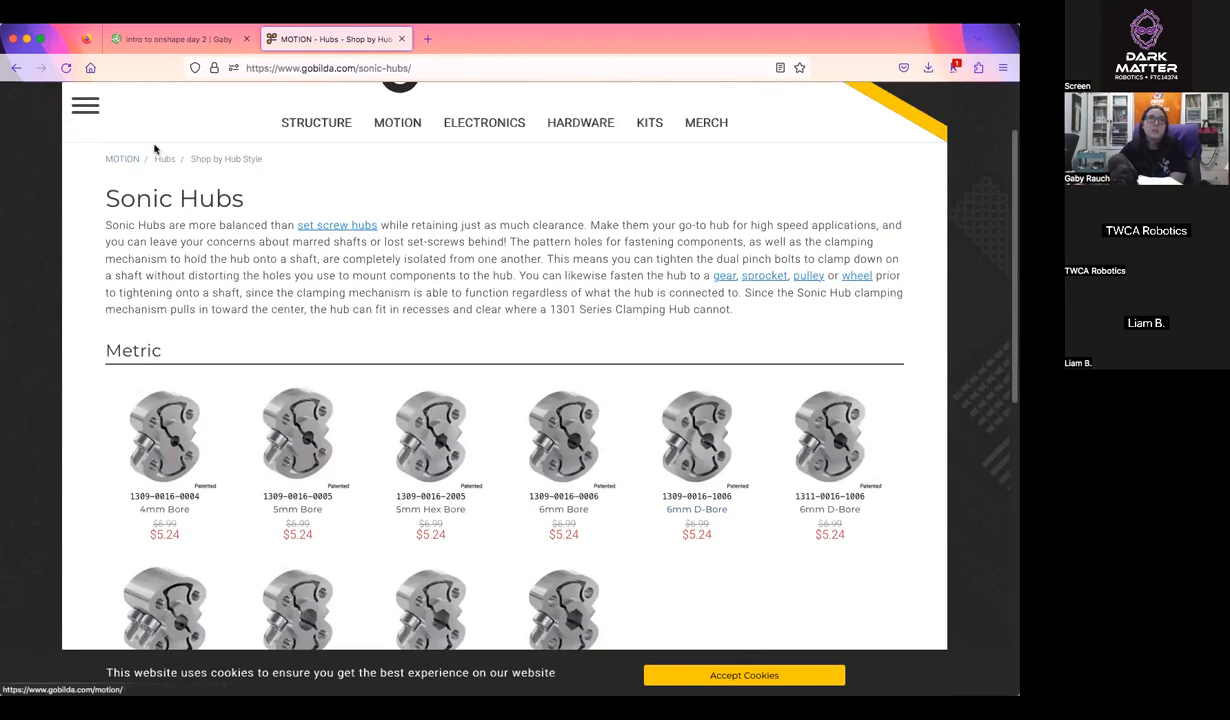
scroll(322, 235, "down", 5)
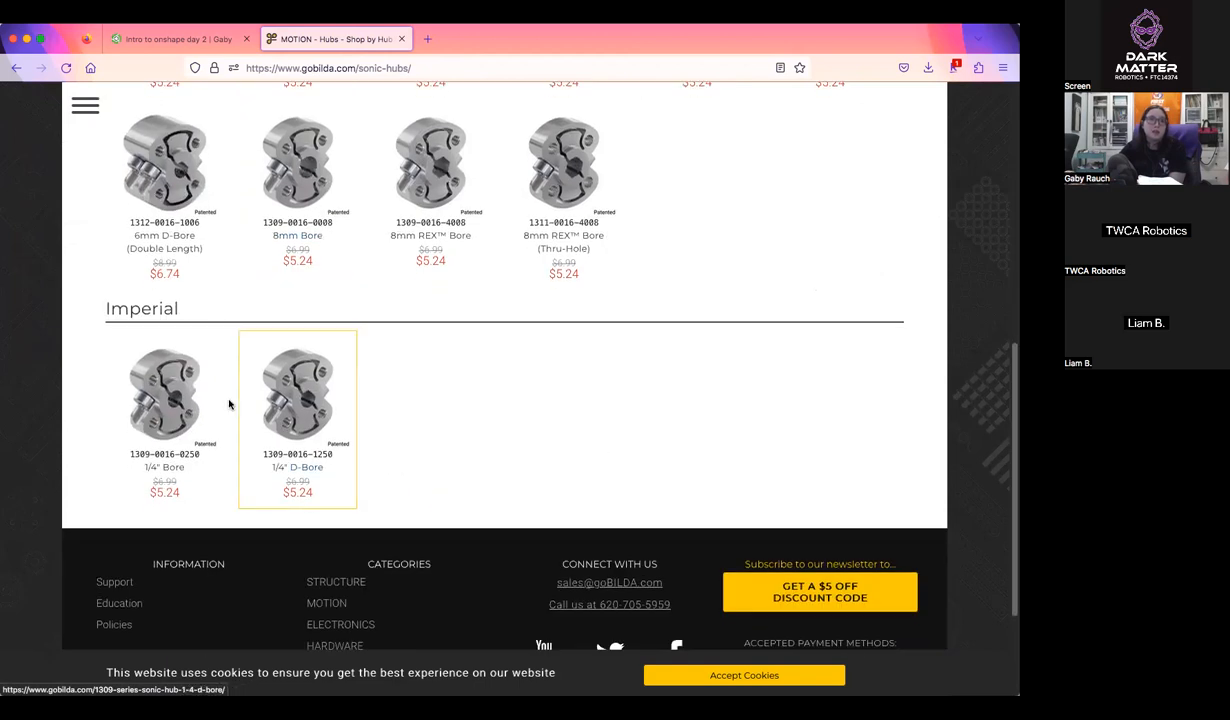
Return to the Onshape insert dialog and open the Sonic Hubs (16mm Pattern) folder under goBILDA, MOTION, Hubs
left_click(185, 39)
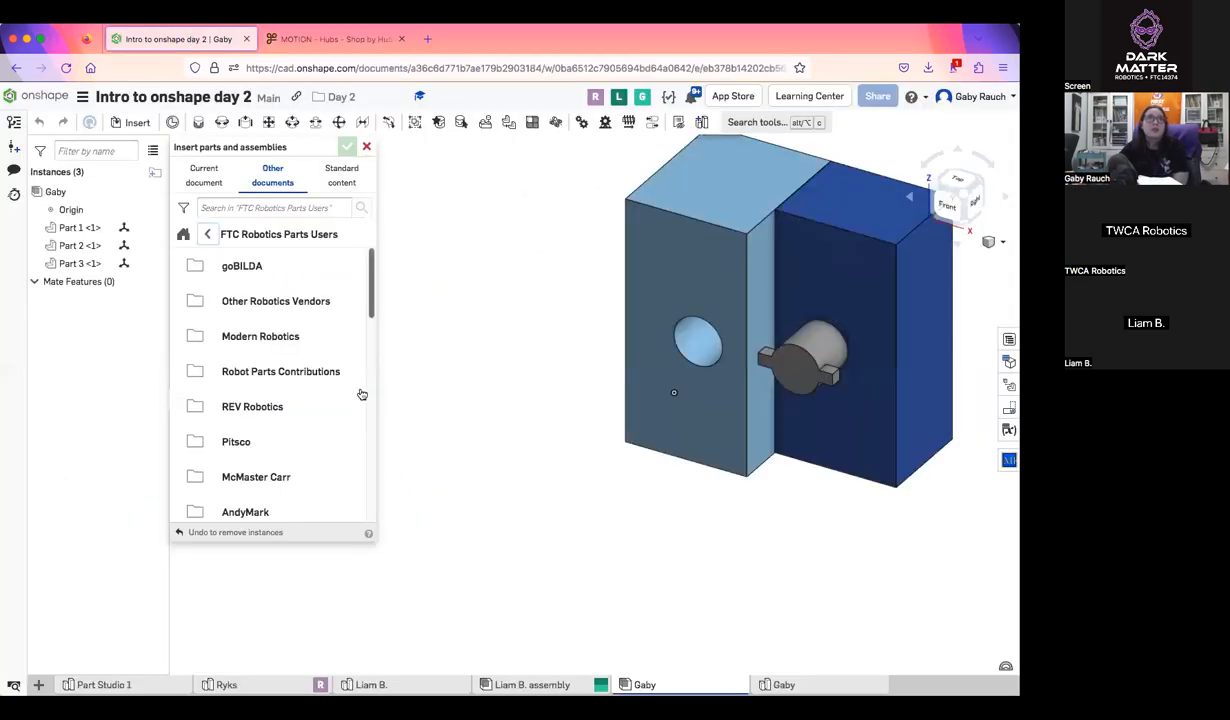
left_click(240, 266)
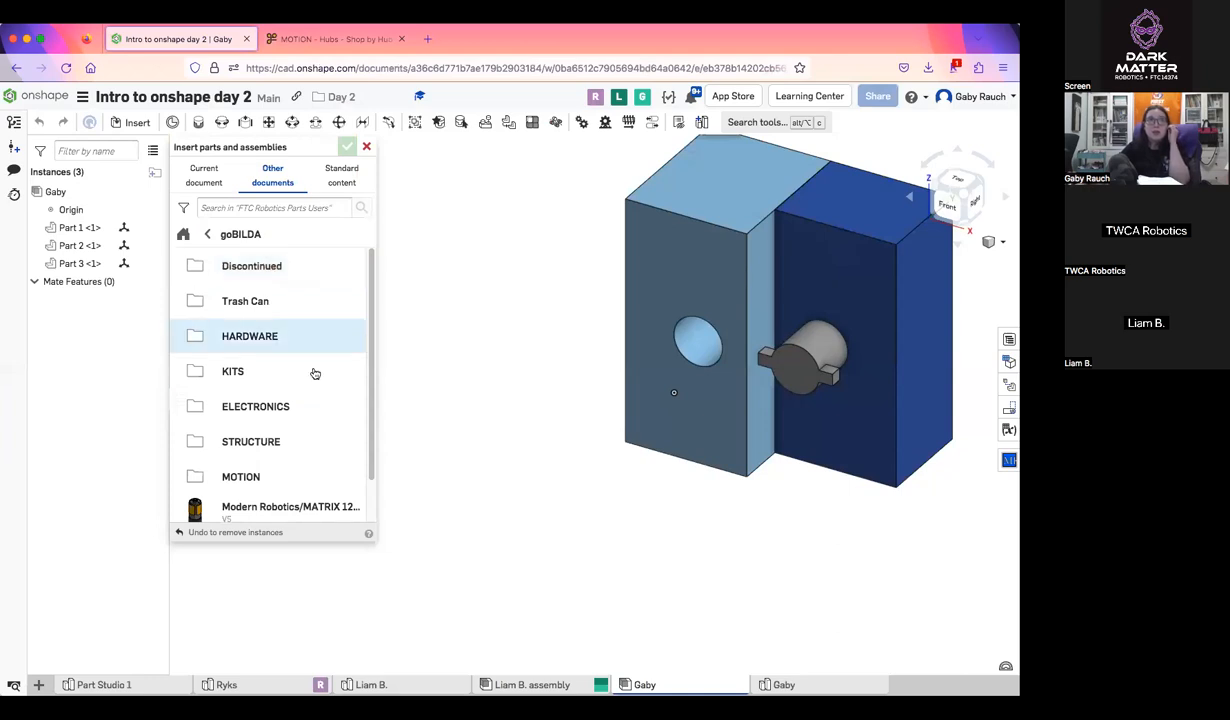
left_click(316, 480)
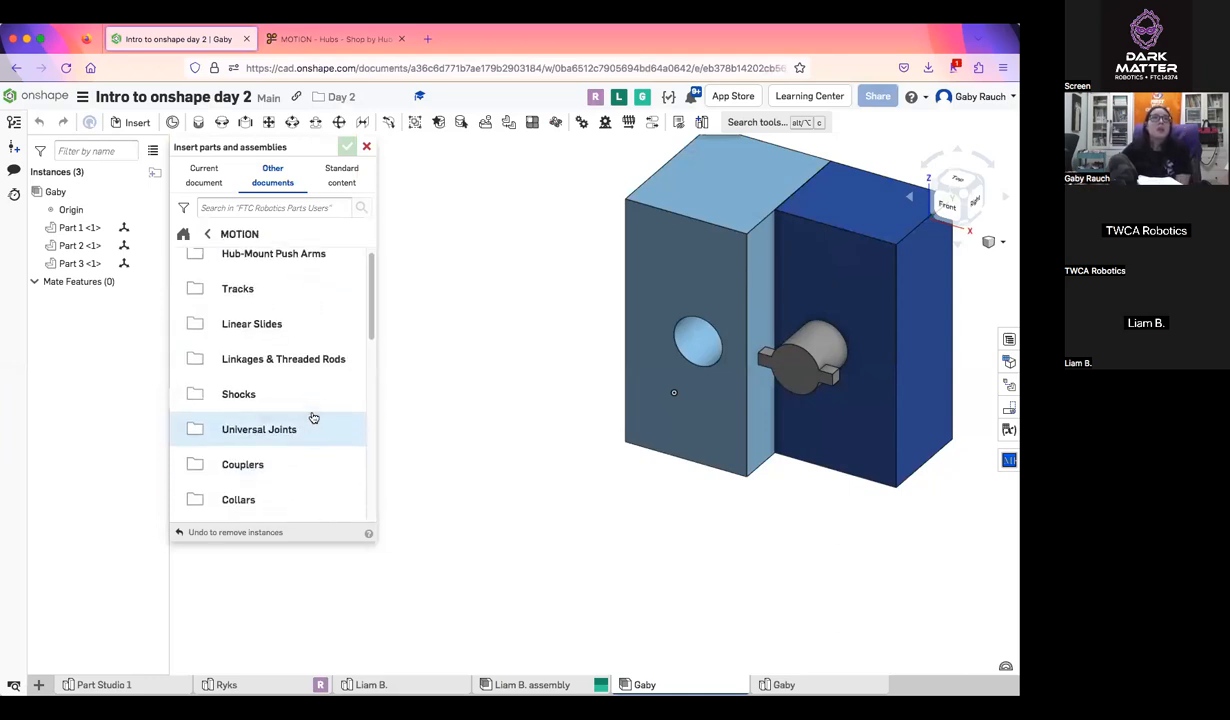
scroll(313, 418, "down", 5)
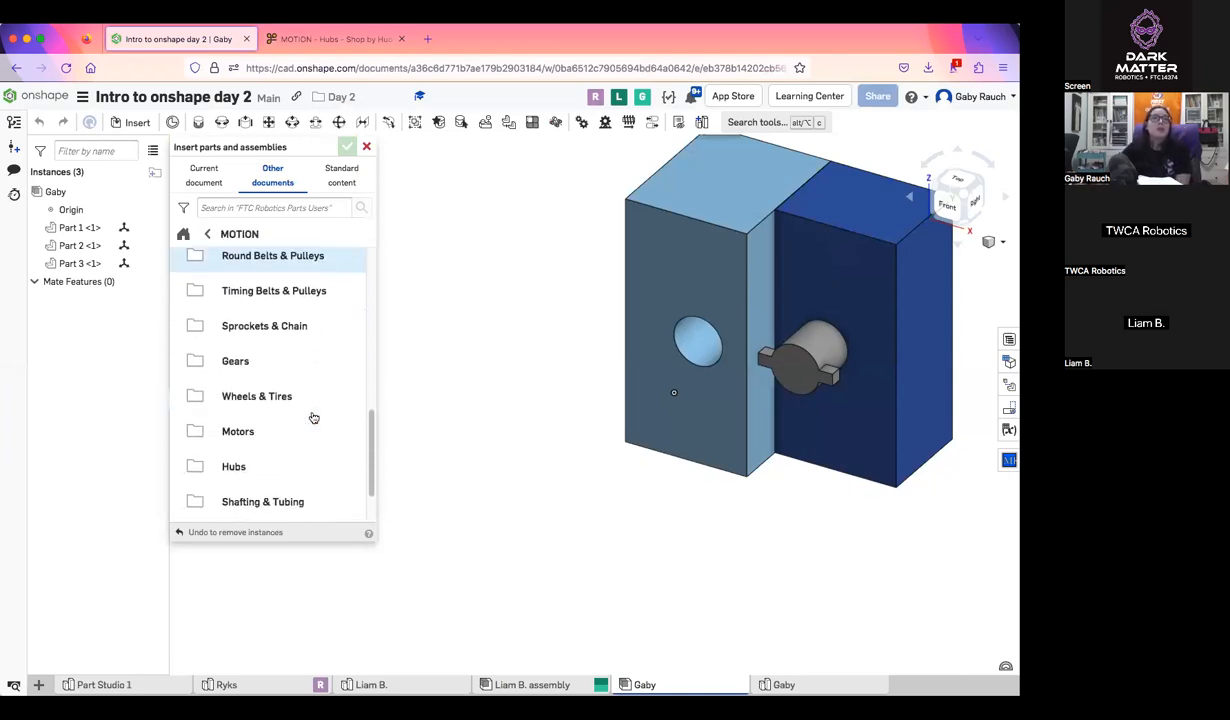
scroll(313, 418, "down", 2)
left_click(263, 402)
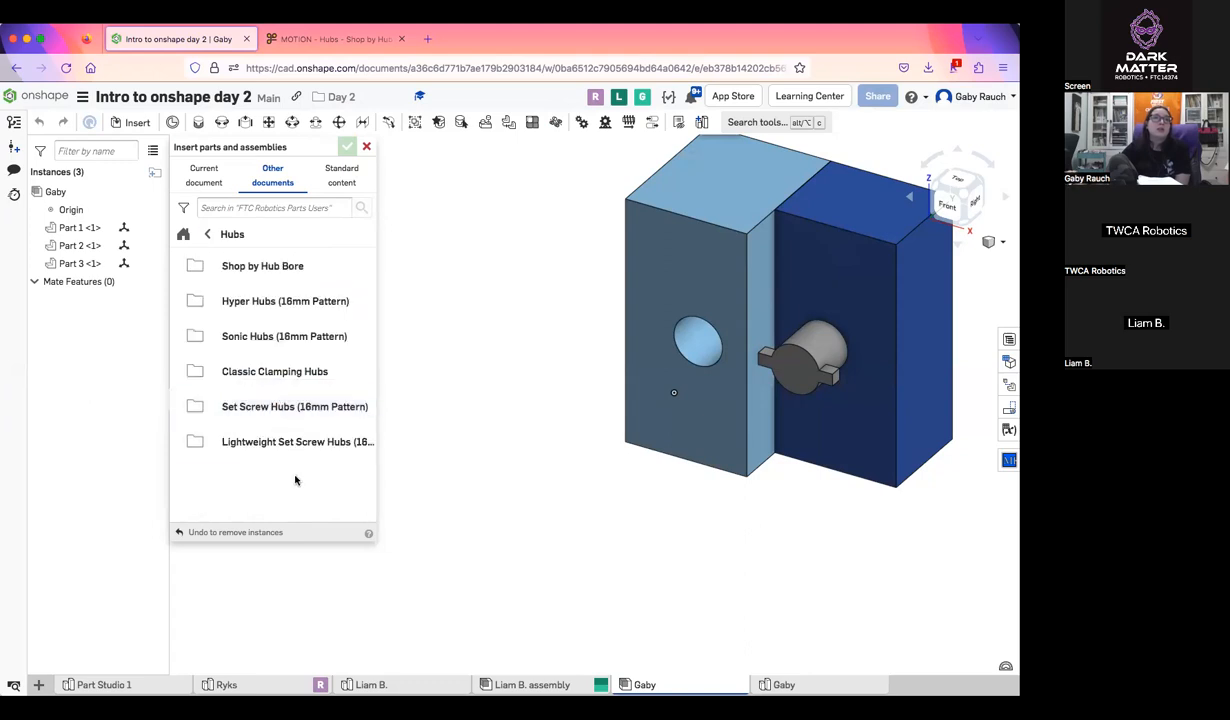
left_click(290, 337)
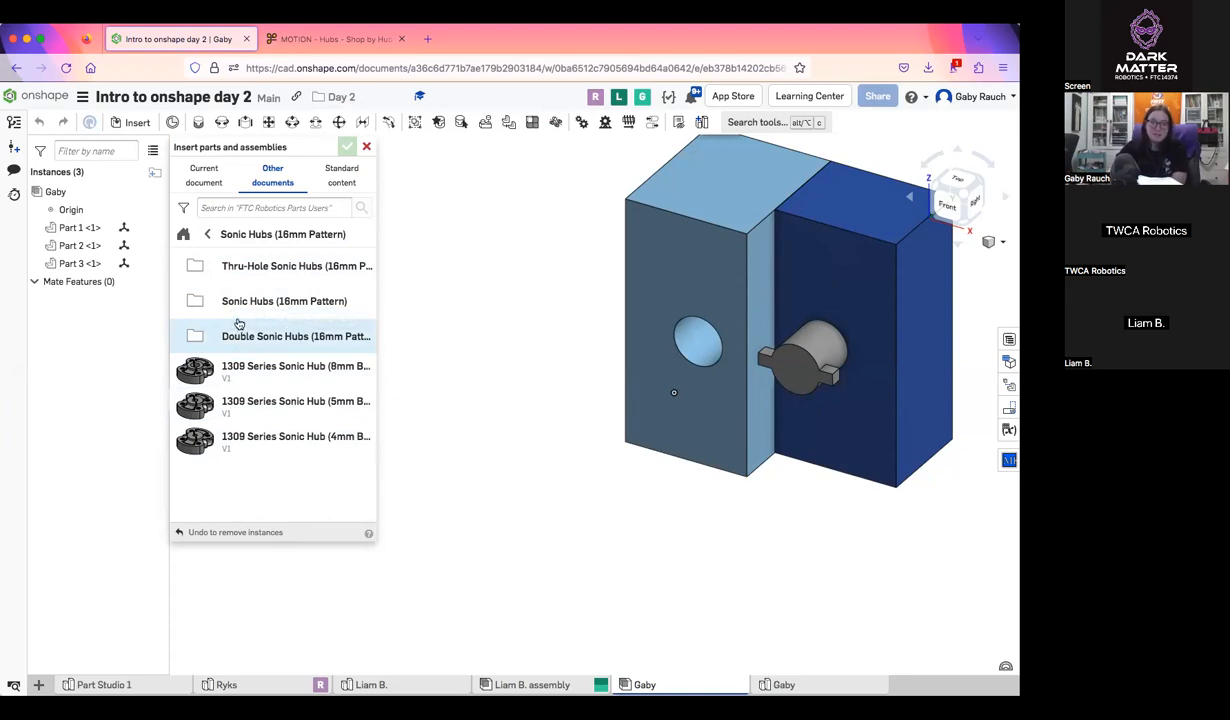
Insert the 8mm bore 1309 Series Sonic Hub from its Part Studio and place it in empty space beside the light blue block
right_click_drag(760, 470, 725, 475)
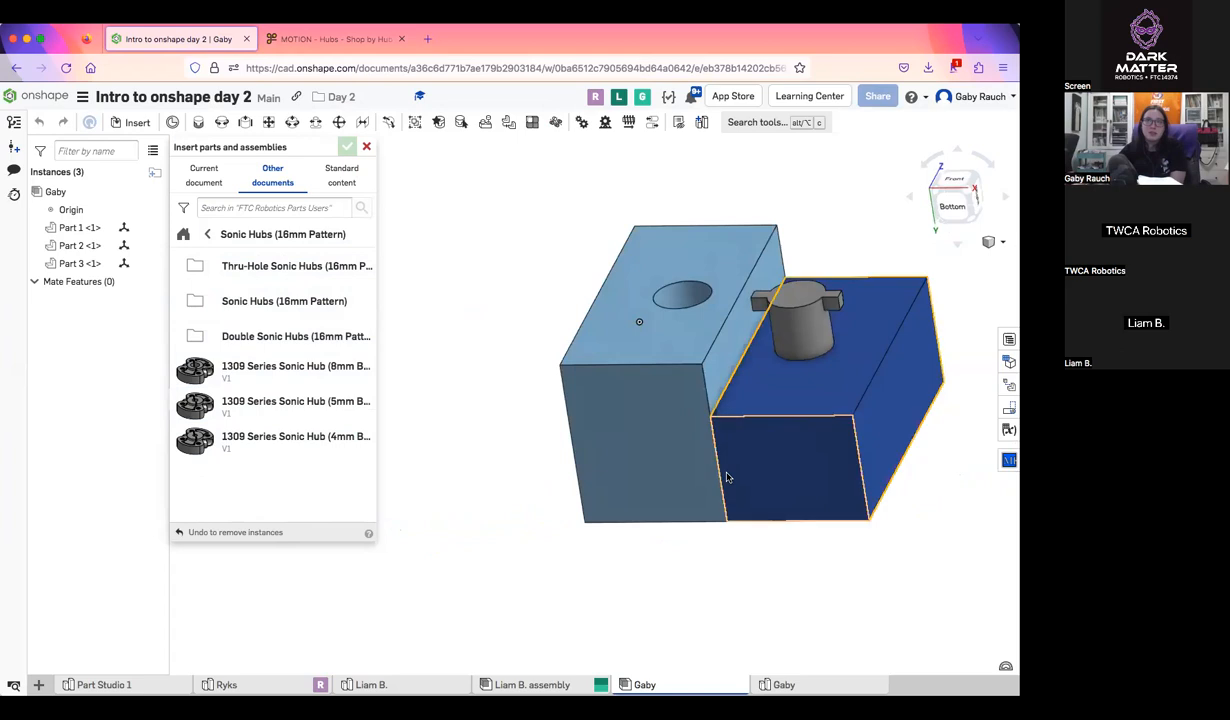
left_click(200, 176)
left_click(272, 176)
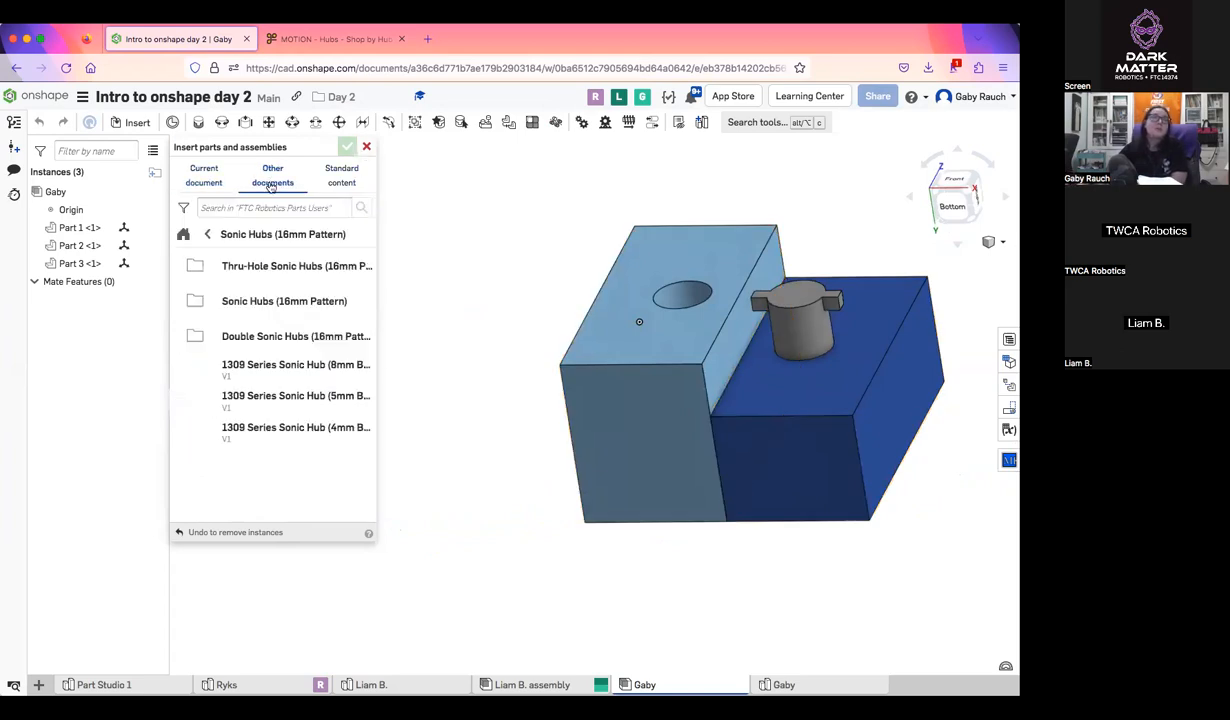
left_click(278, 366)
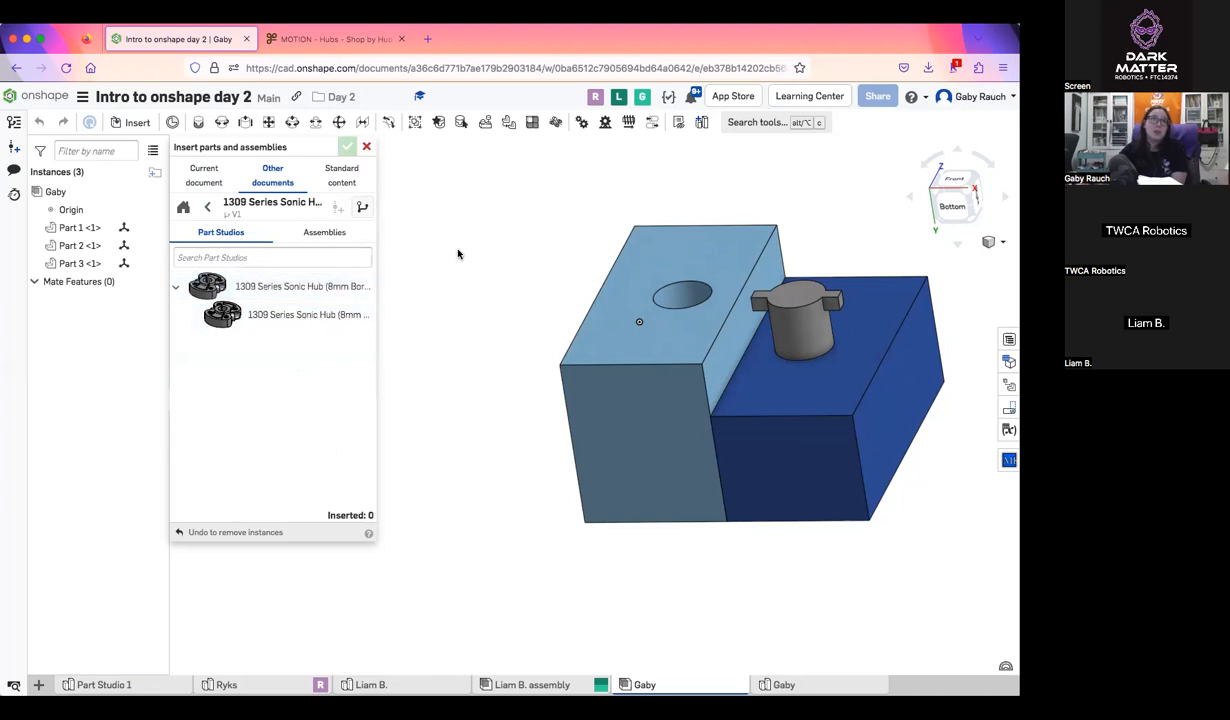
left_click(320, 232)
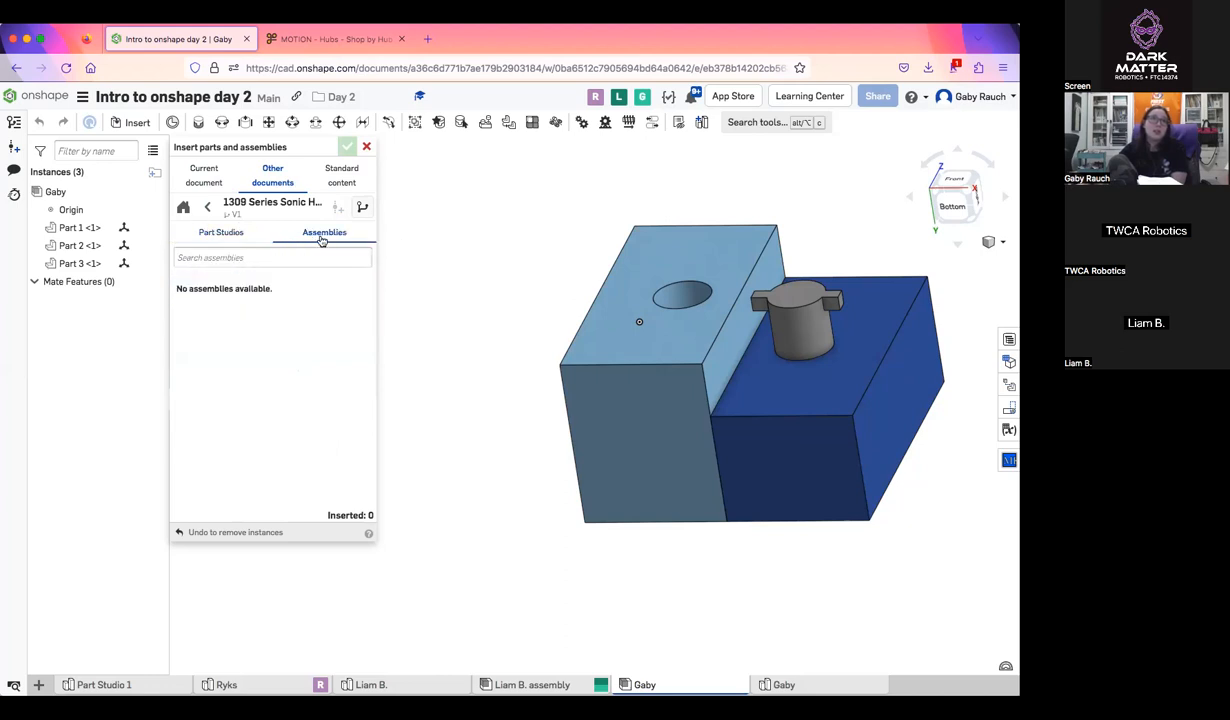
left_click(237, 233)
left_click(255, 314)
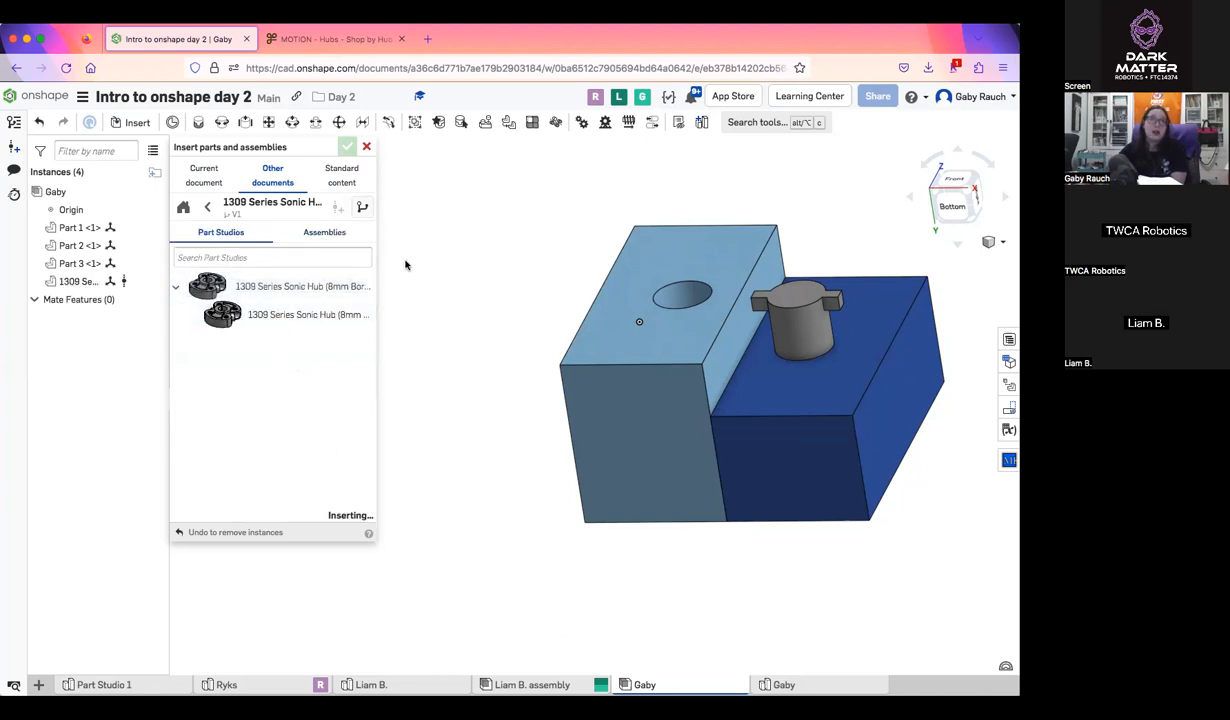
left_click(468, 274)
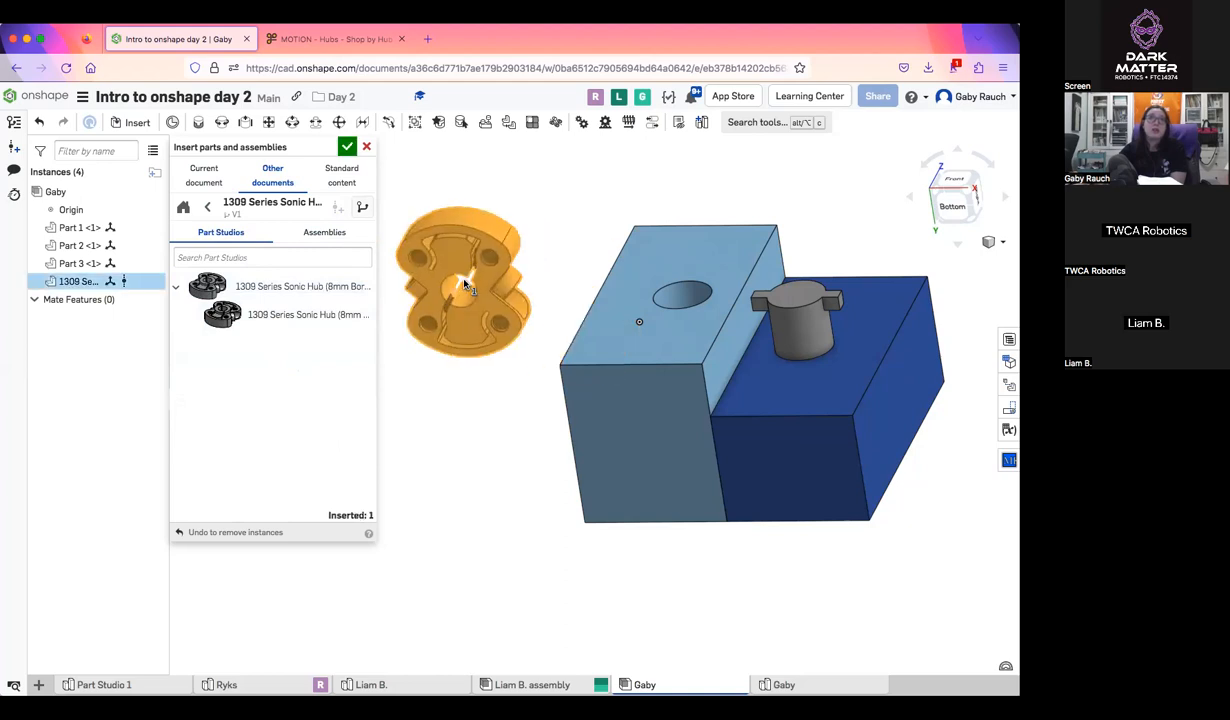
Review the other document sources available for insertion, check the Intro to Onshape Class source, and open the Public documents
left_click(272, 176)
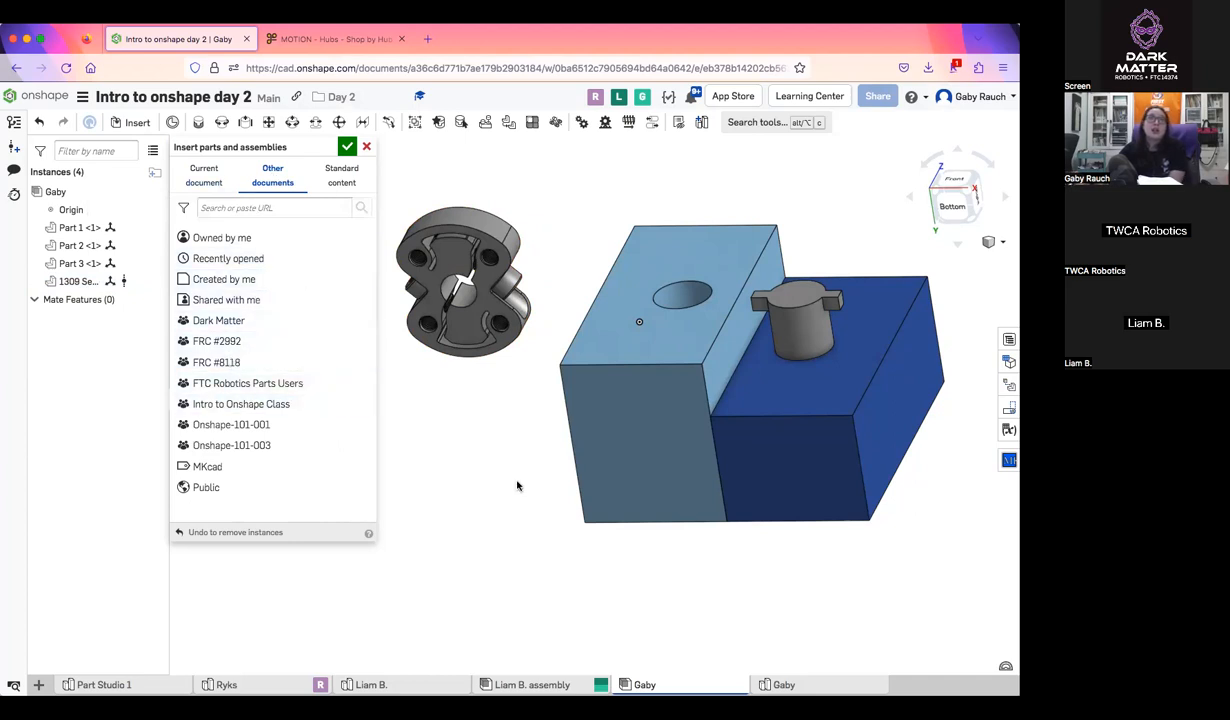
scroll(516, 484, "down", 2)
middle_click_drag(542, 473, 683, 490)
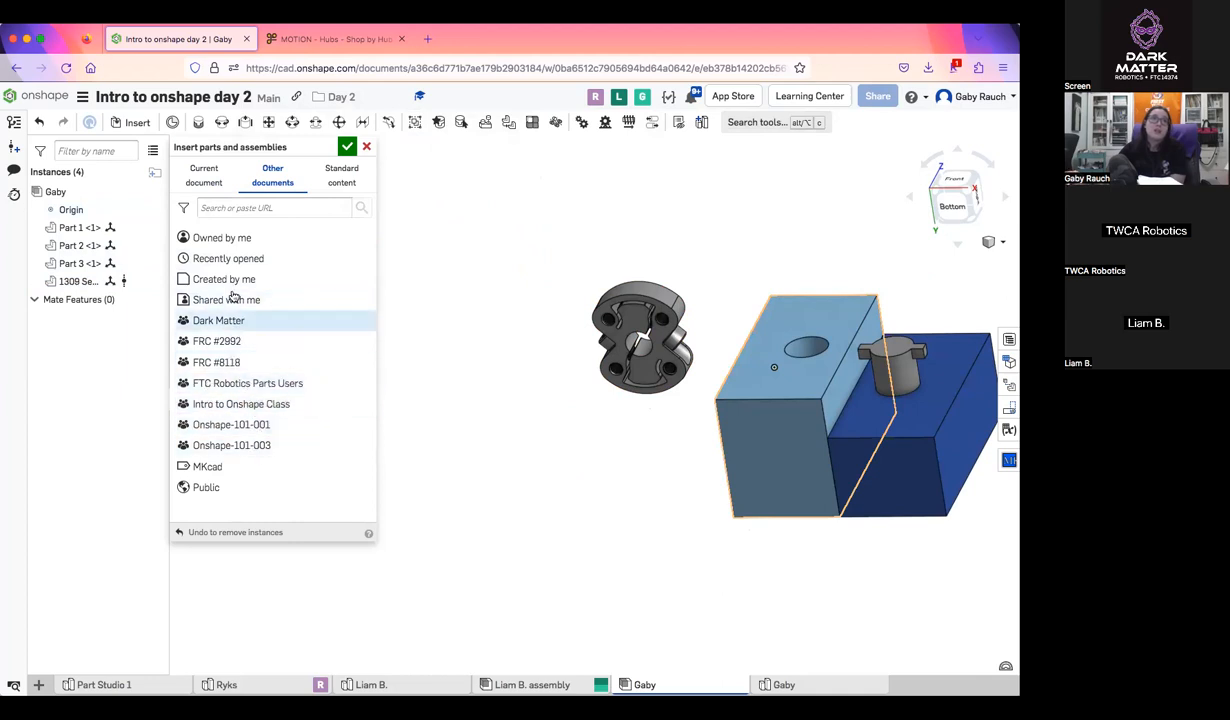
left_click(228, 404)
left_click(207, 234)
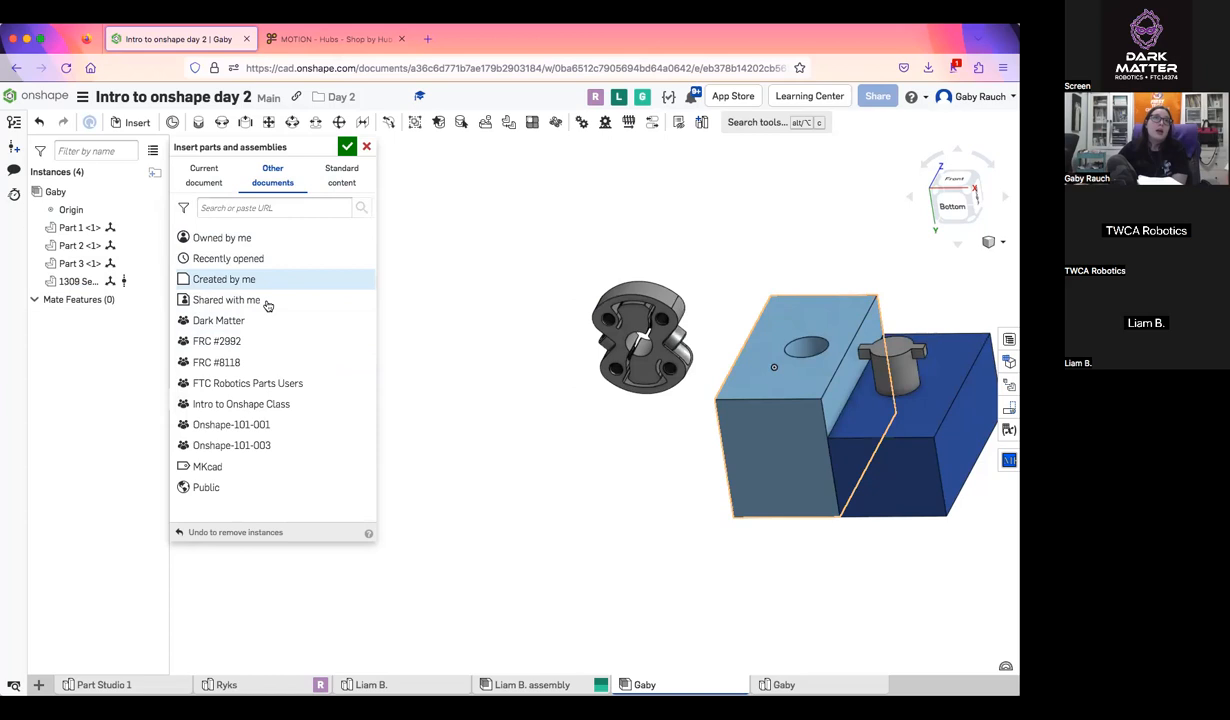
left_click(292, 488)
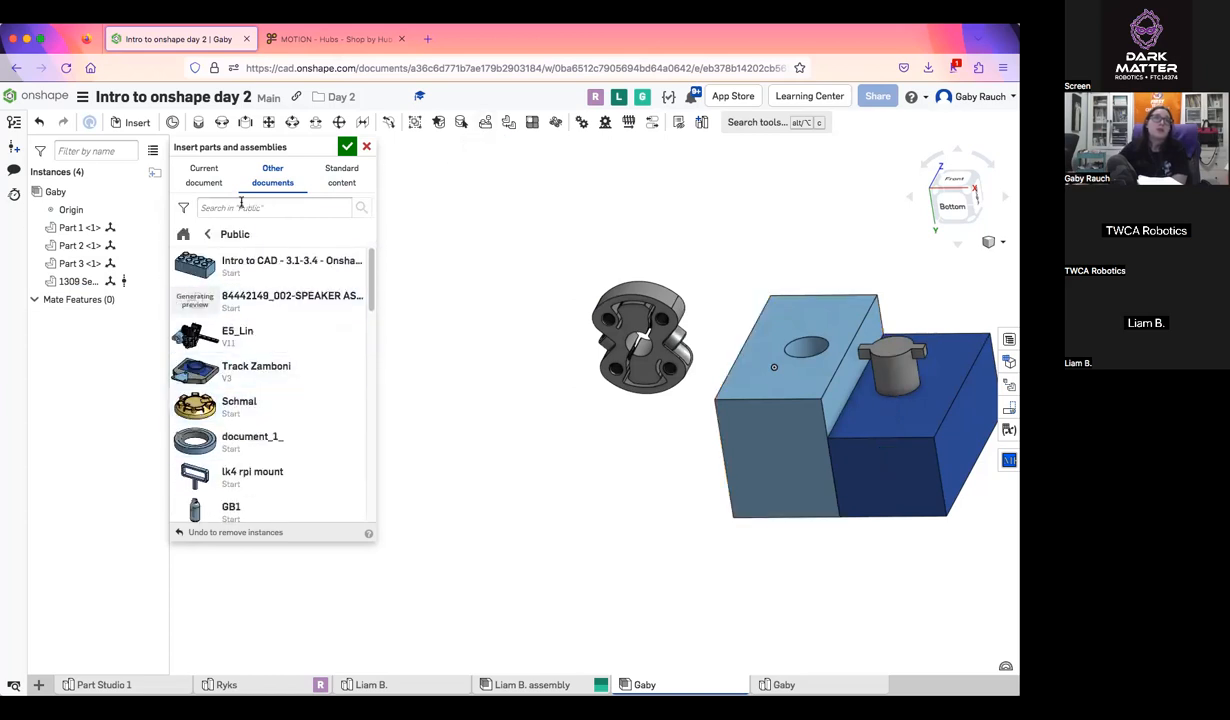
Insert a 5/16 stainless steel ANSI inch Type B regular flat washer from the standard content and place it beside the hub
left_click(341, 175)
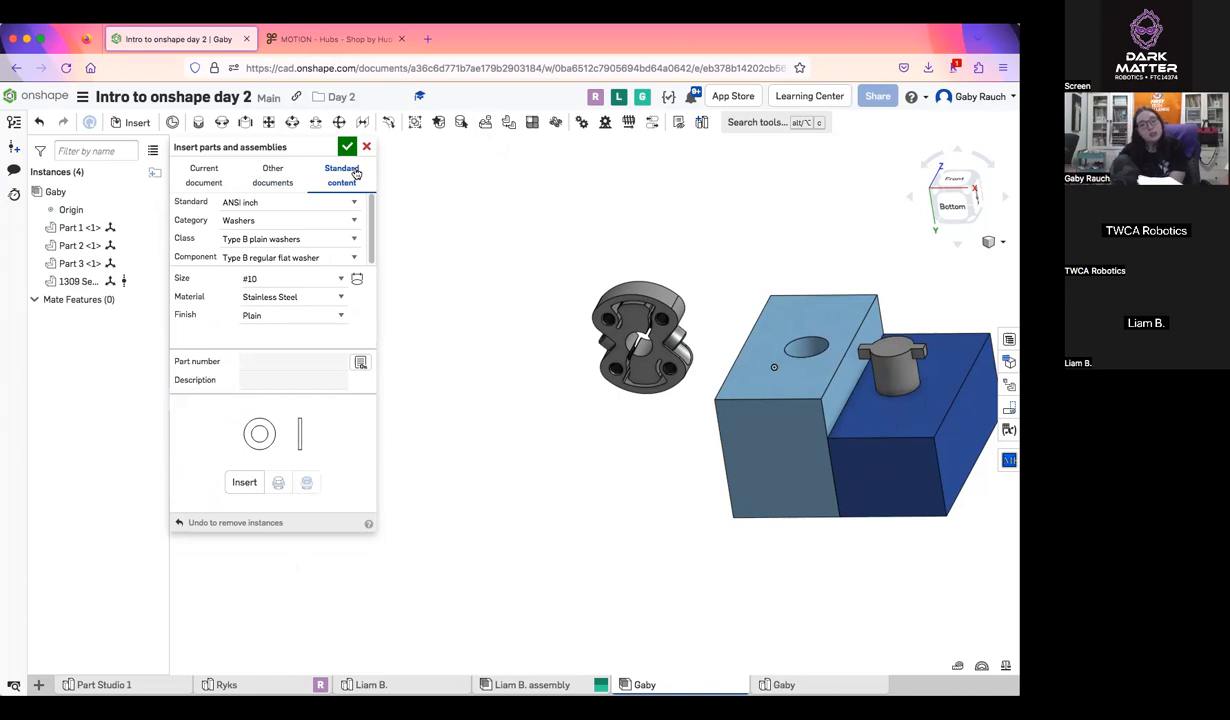
left_click(349, 223)
left_click(349, 222)
left_click(349, 240)
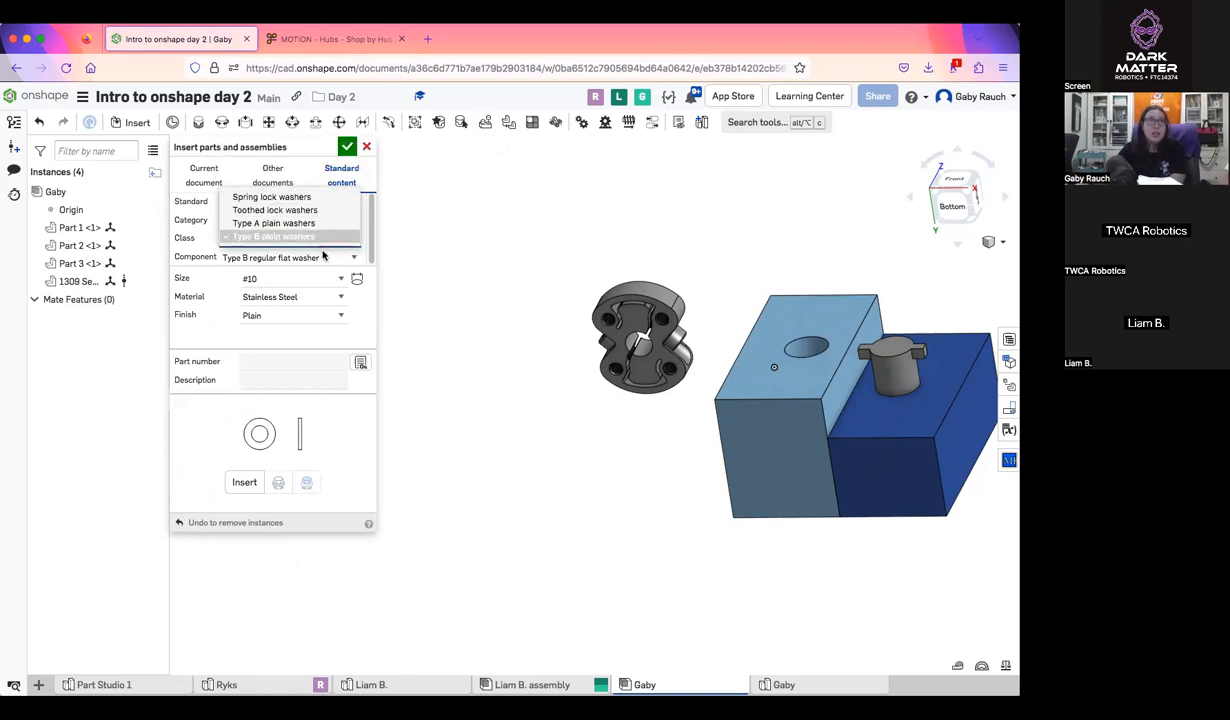
left_click(331, 238)
left_click(333, 280)
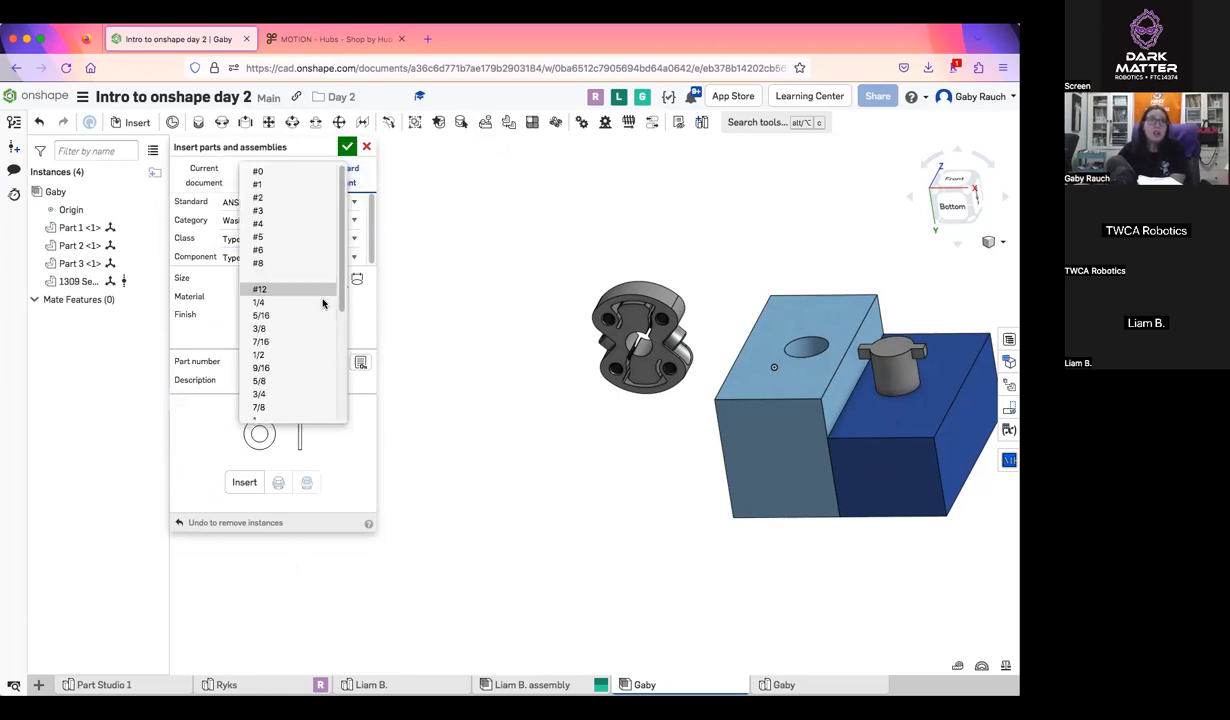
left_click(321, 318)
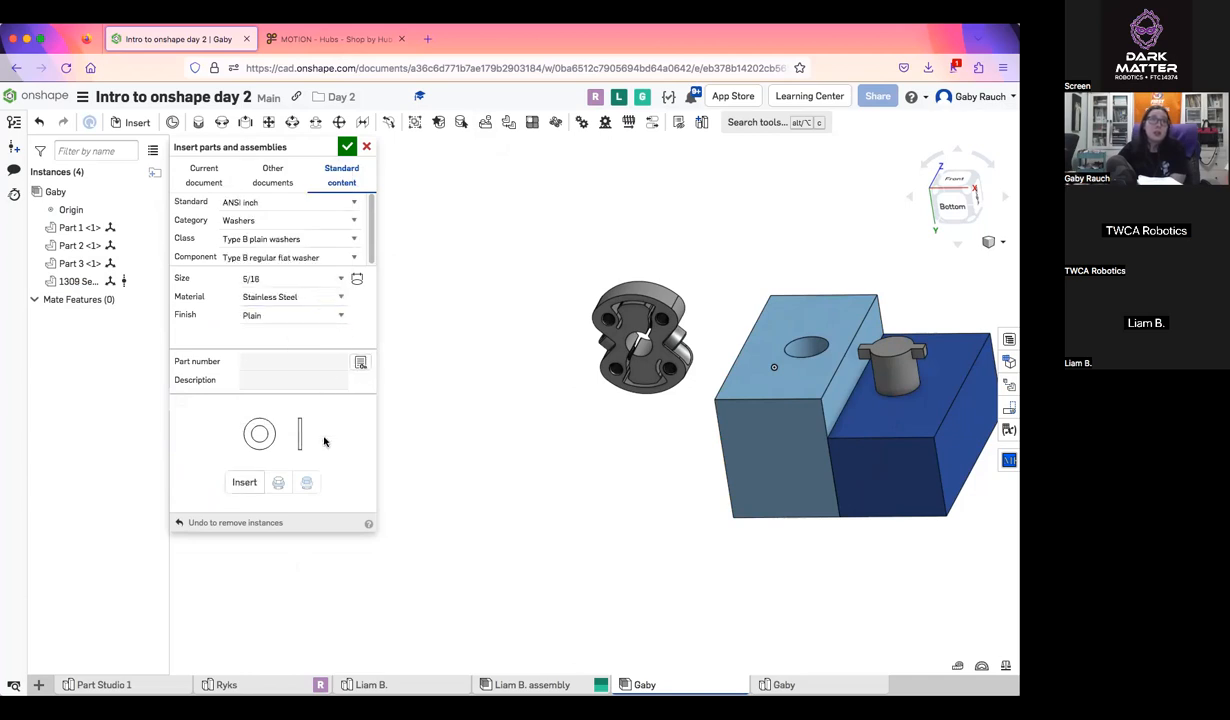
left_click(244, 482)
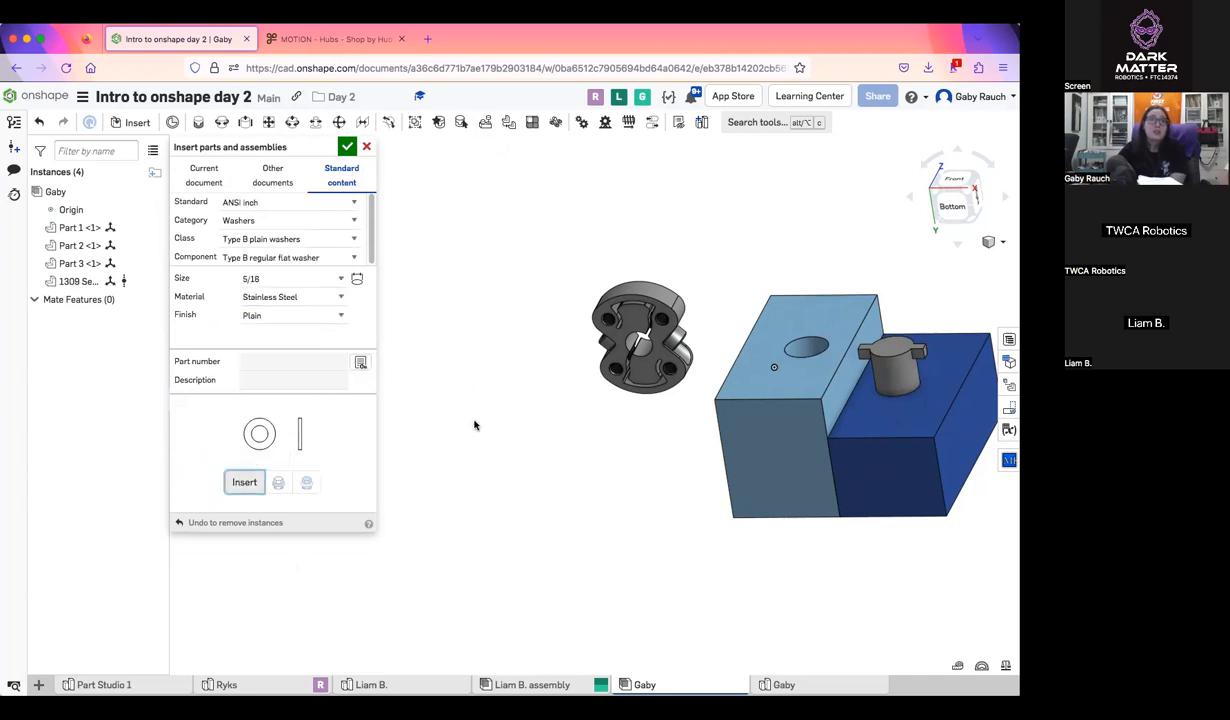
left_click(244, 482)
left_click(558, 389)
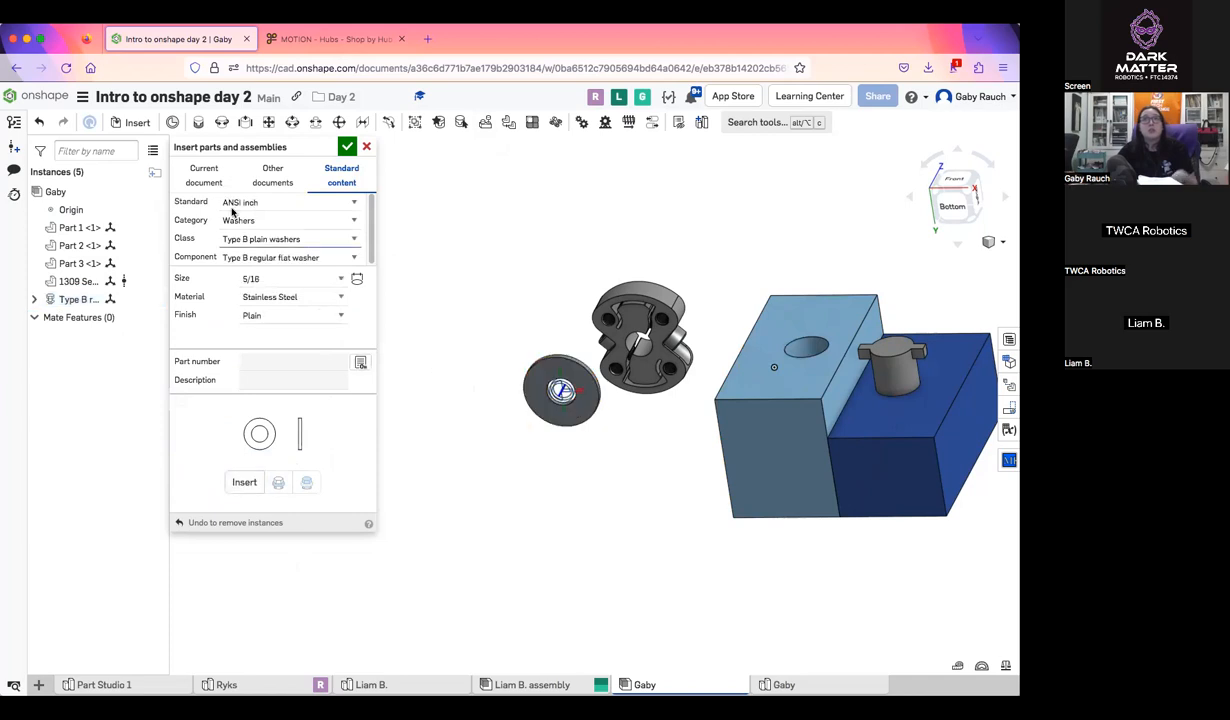
Set the standard content category to Bolts & screws, check what the SAE standard offers, and return to ANSI inch
left_click(321, 220)
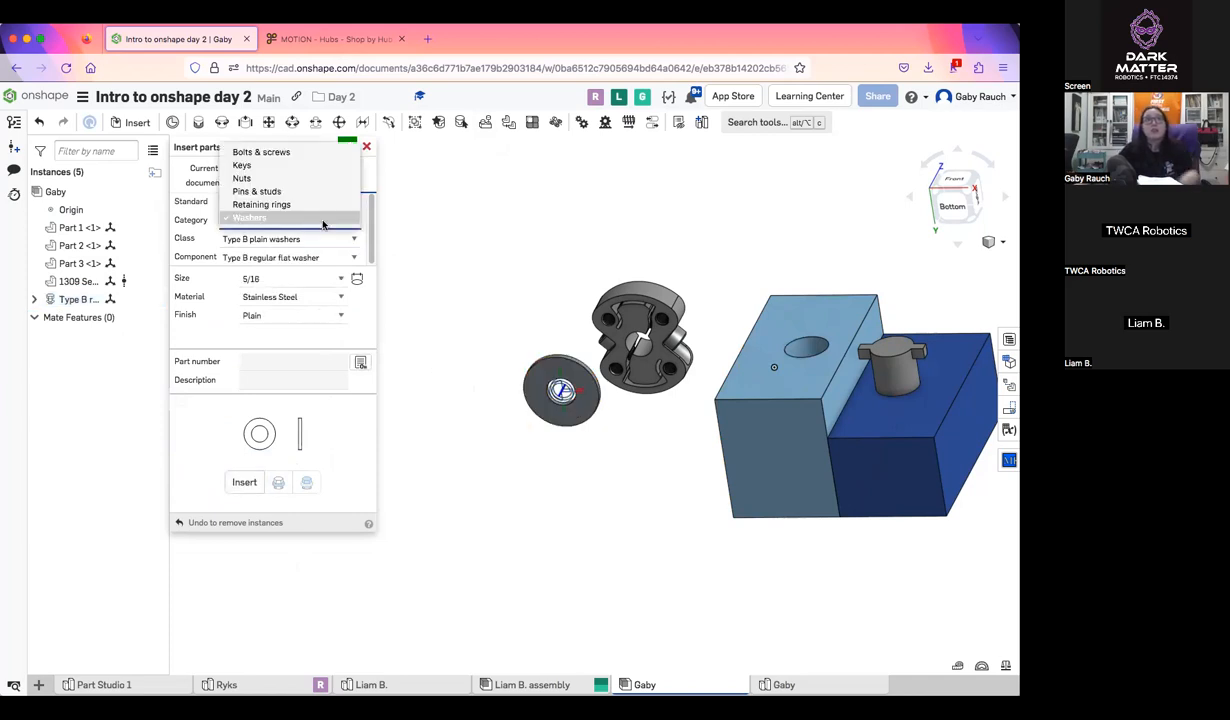
left_click(298, 156)
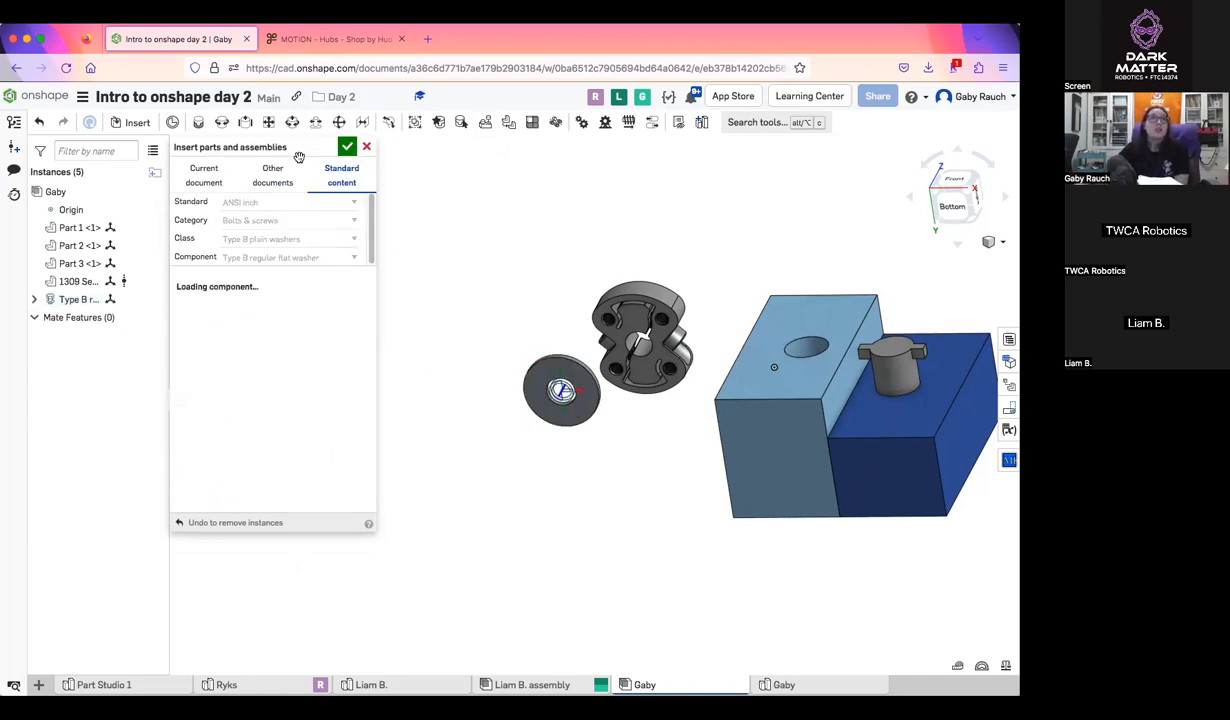
left_click(318, 203)
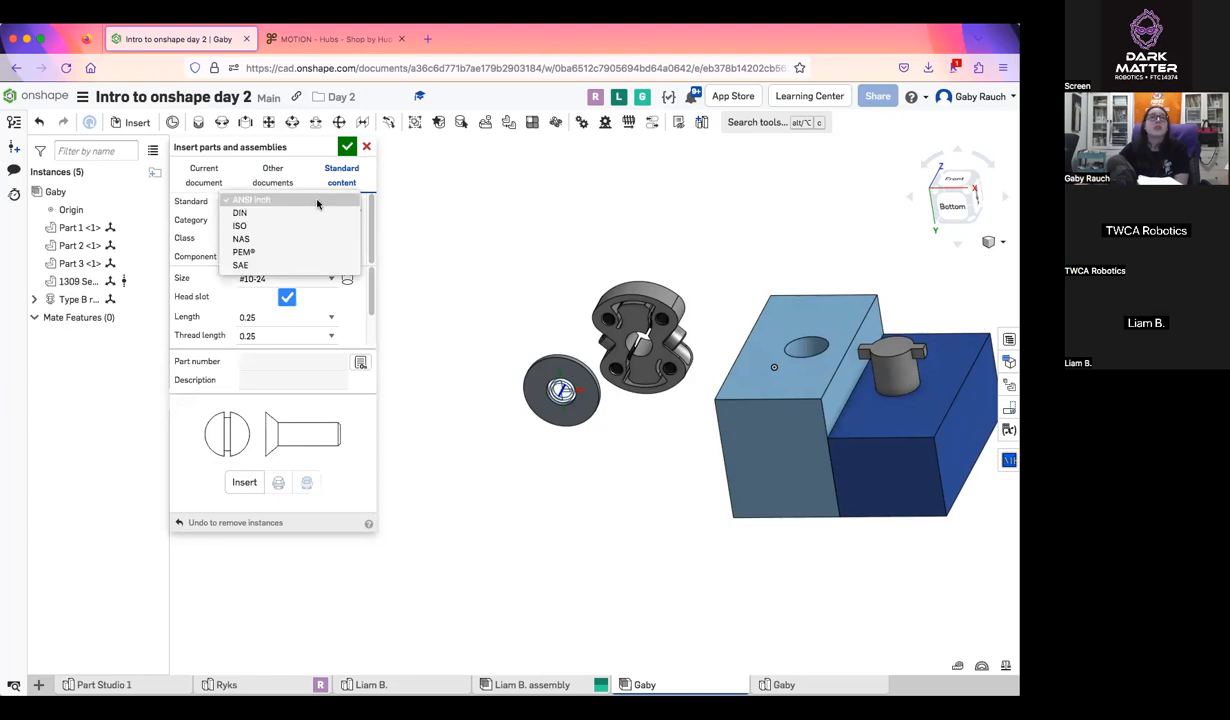
left_click(237, 385)
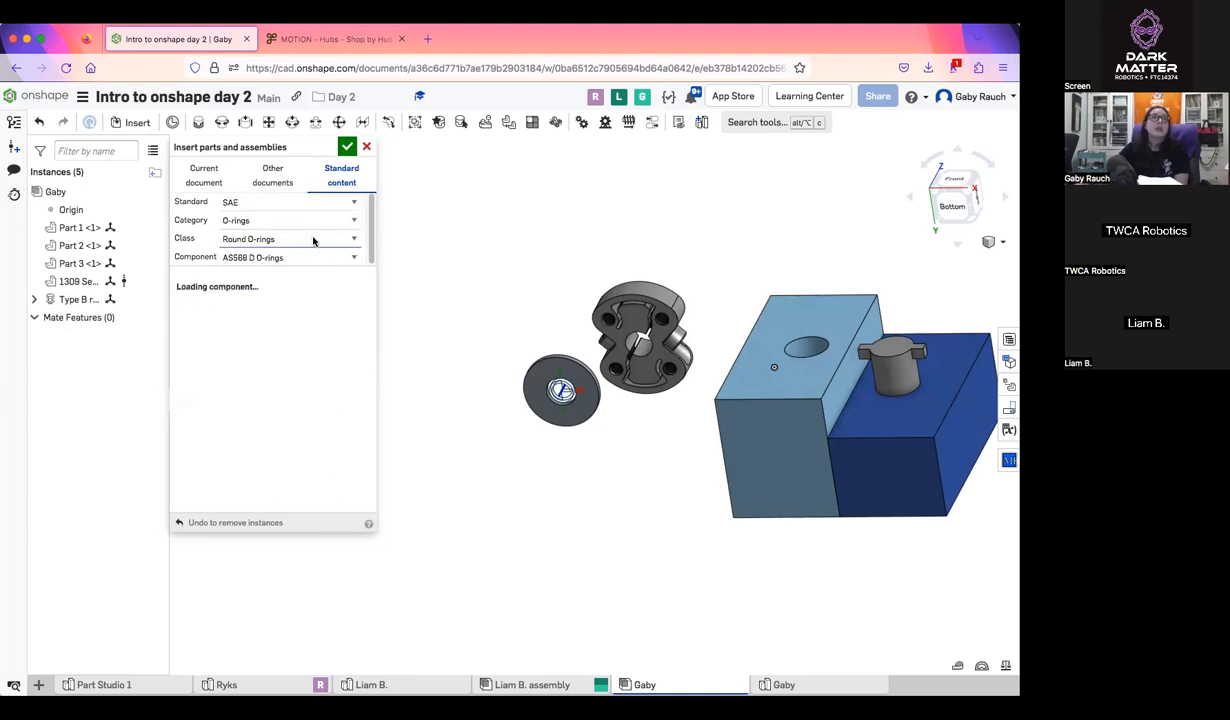
left_click(282, 221)
left_click(287, 204)
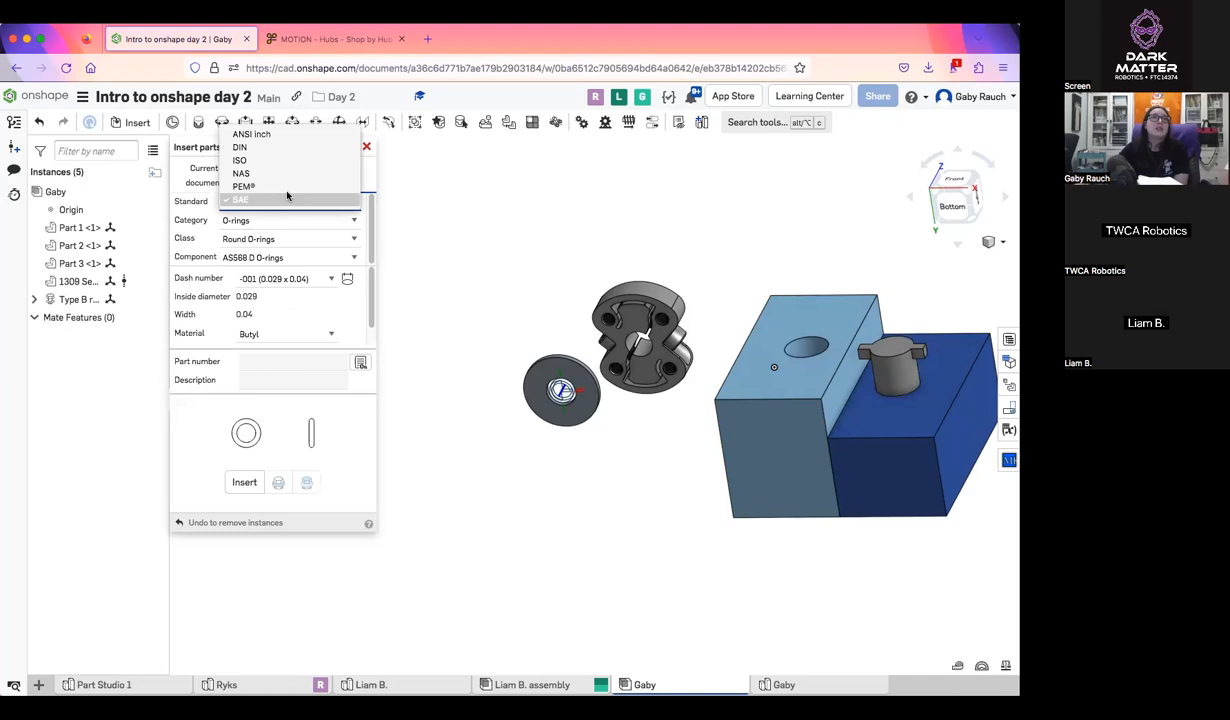
left_click(266, 127)
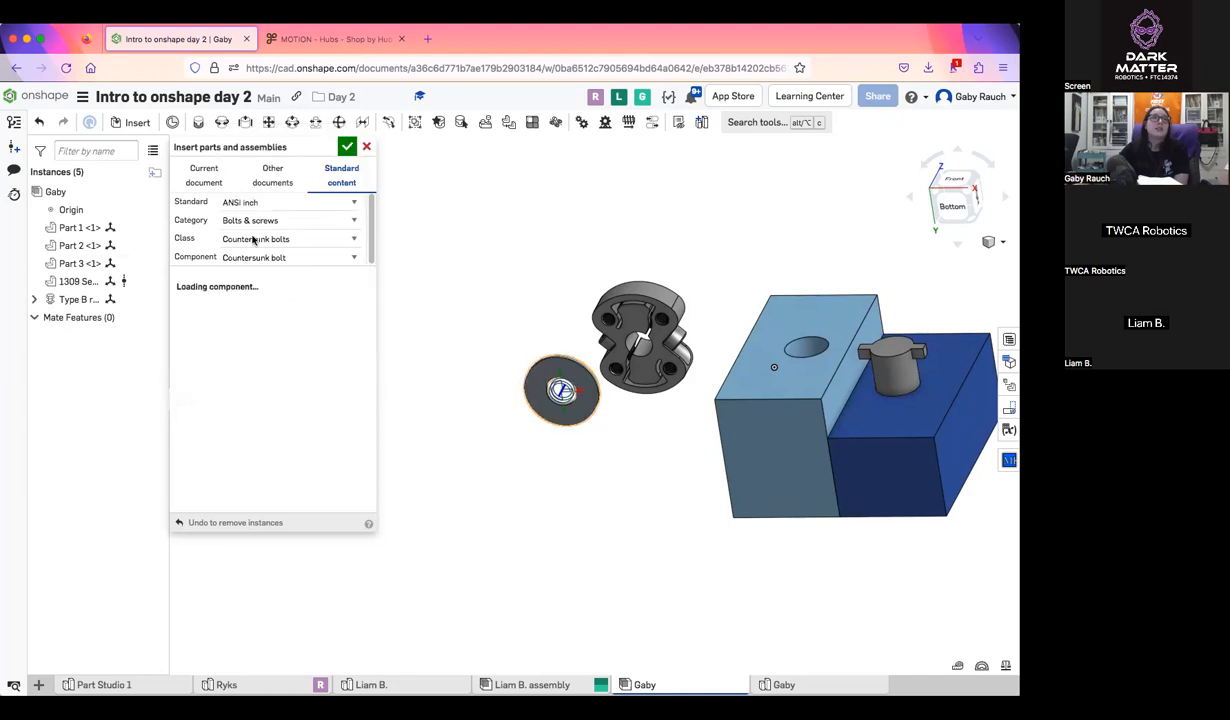
Insert a #6-32 slotted binding head machine screw, 0.125 long, from the Machine screws class and place it near the washer
left_click(332, 243)
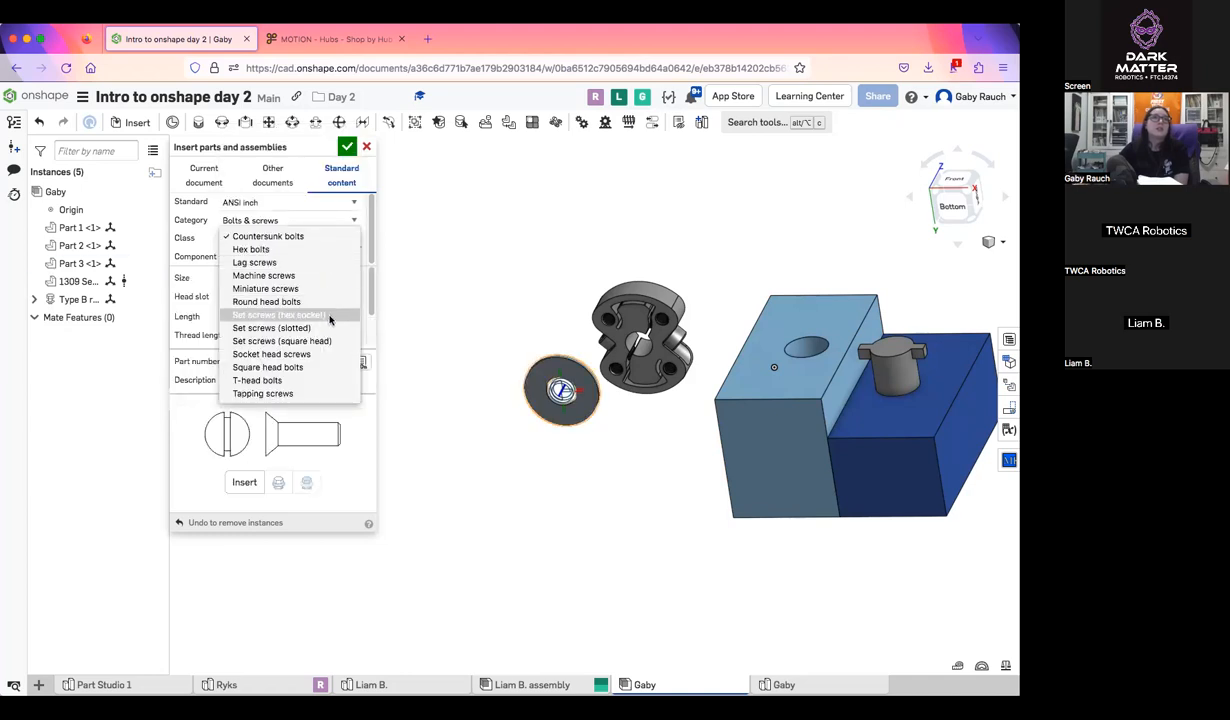
left_click(292, 276)
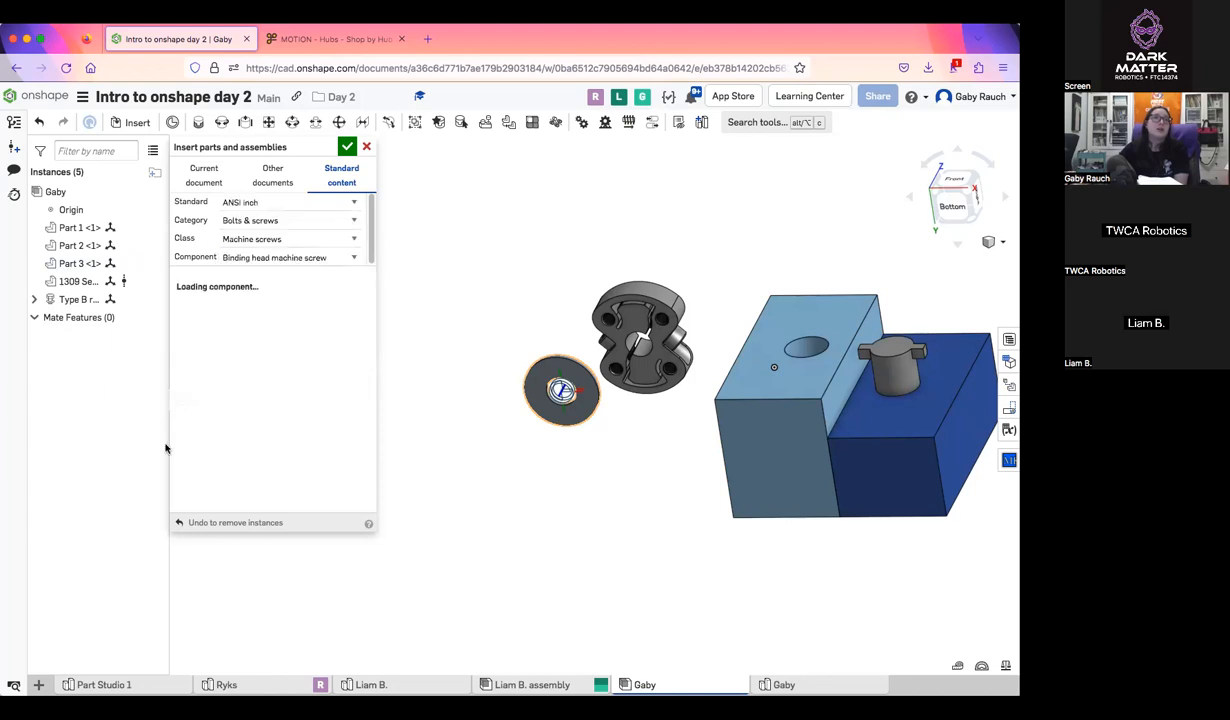
left_click(274, 259)
left_click(294, 268)
left_click(306, 279)
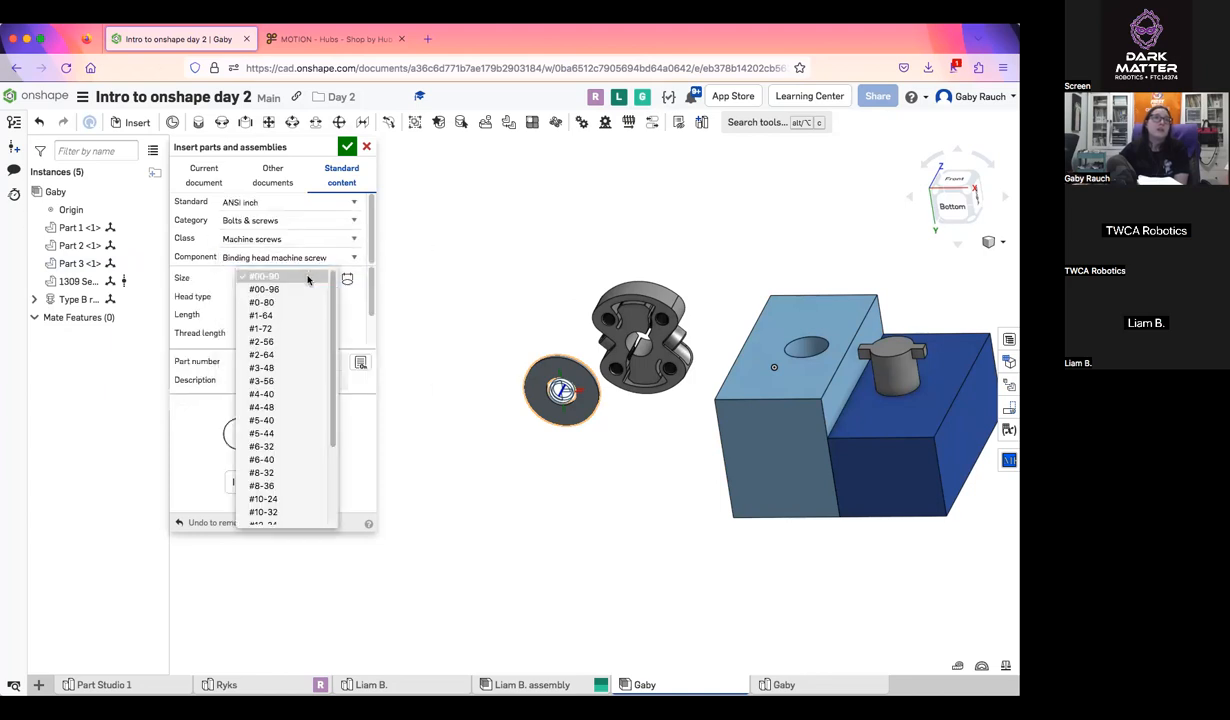
left_click(317, 447)
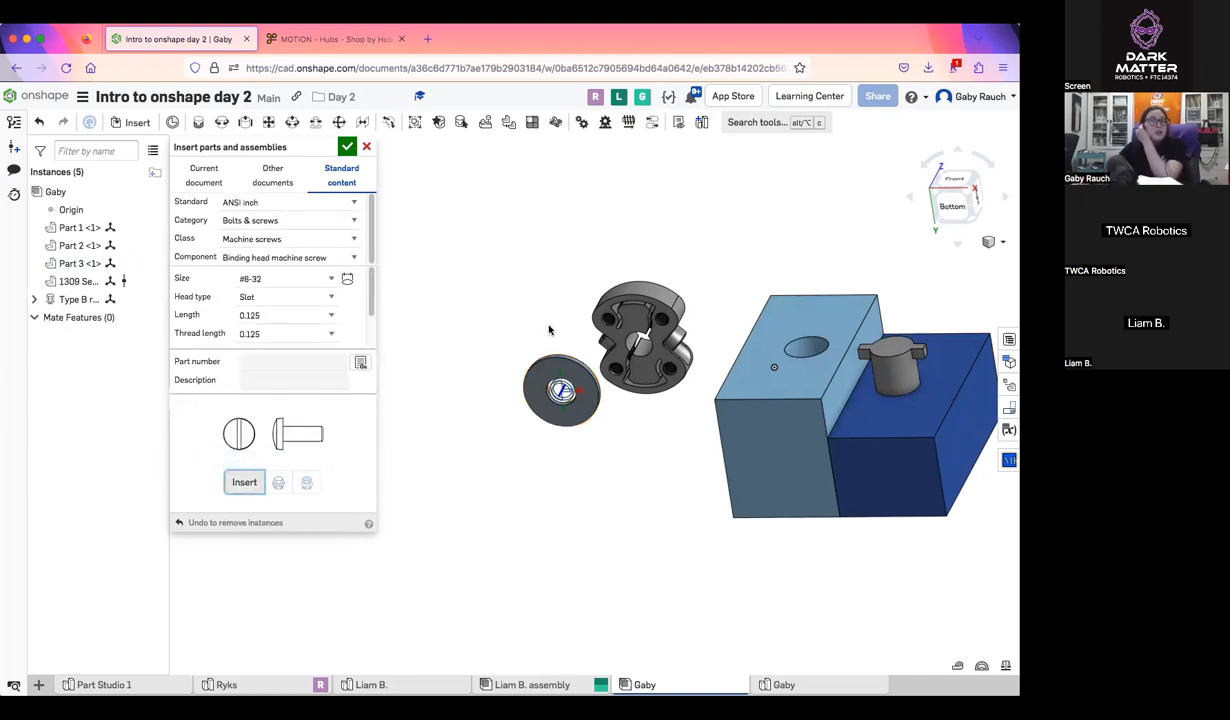
left_click(501, 330)
Examine the placed machine screw and washer up close and from the side
right_click_drag(490, 398, 502, 351)
scroll(553, 304, "up", 5)
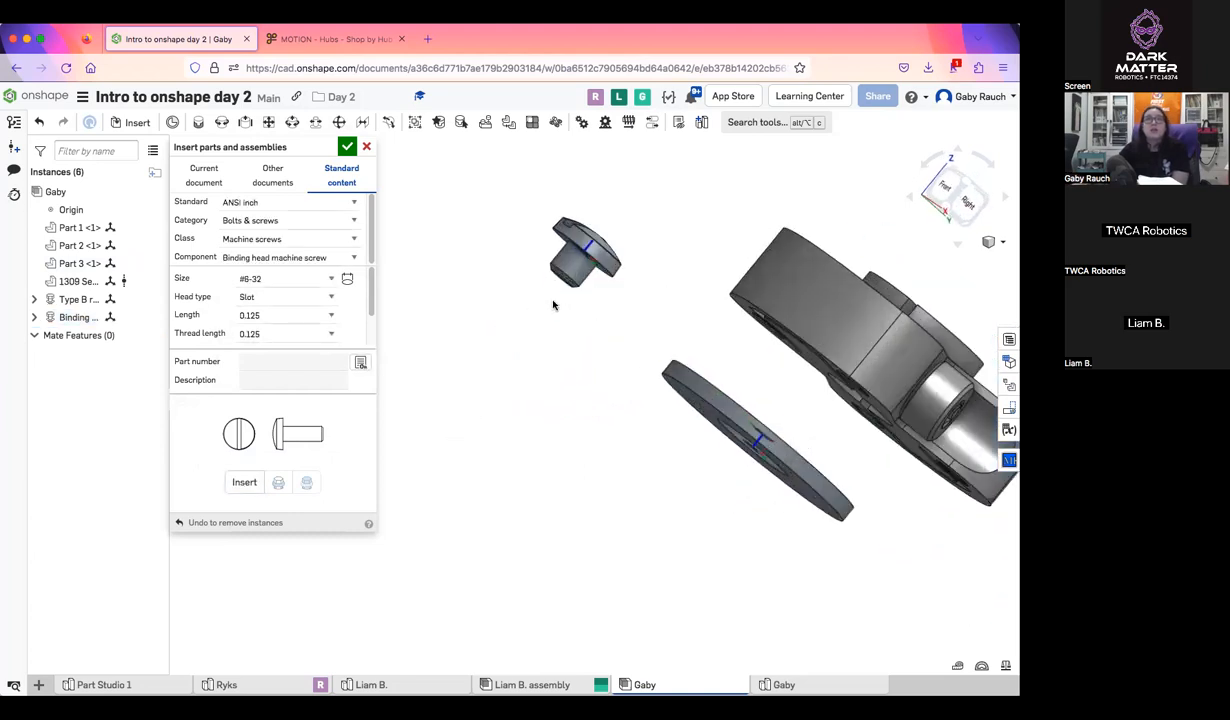
middle_click_drag(553, 304, 544, 476)
scroll(544, 473, "up", 5)
right_click_drag(544, 472, 564, 444)
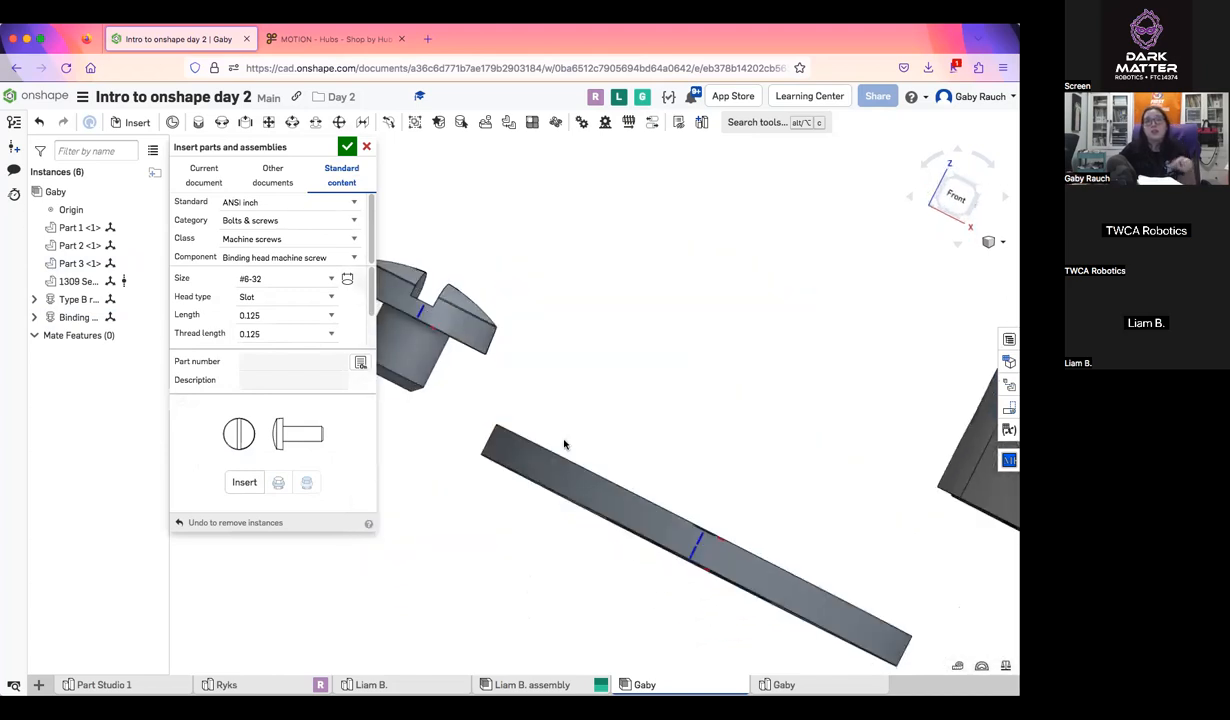
scroll(564, 444, "down", 5)
right_click_drag(566, 411, 558, 395)
Review the standard content categories and cancel the pending insertion of the hub, washer and screw
left_click(320, 229)
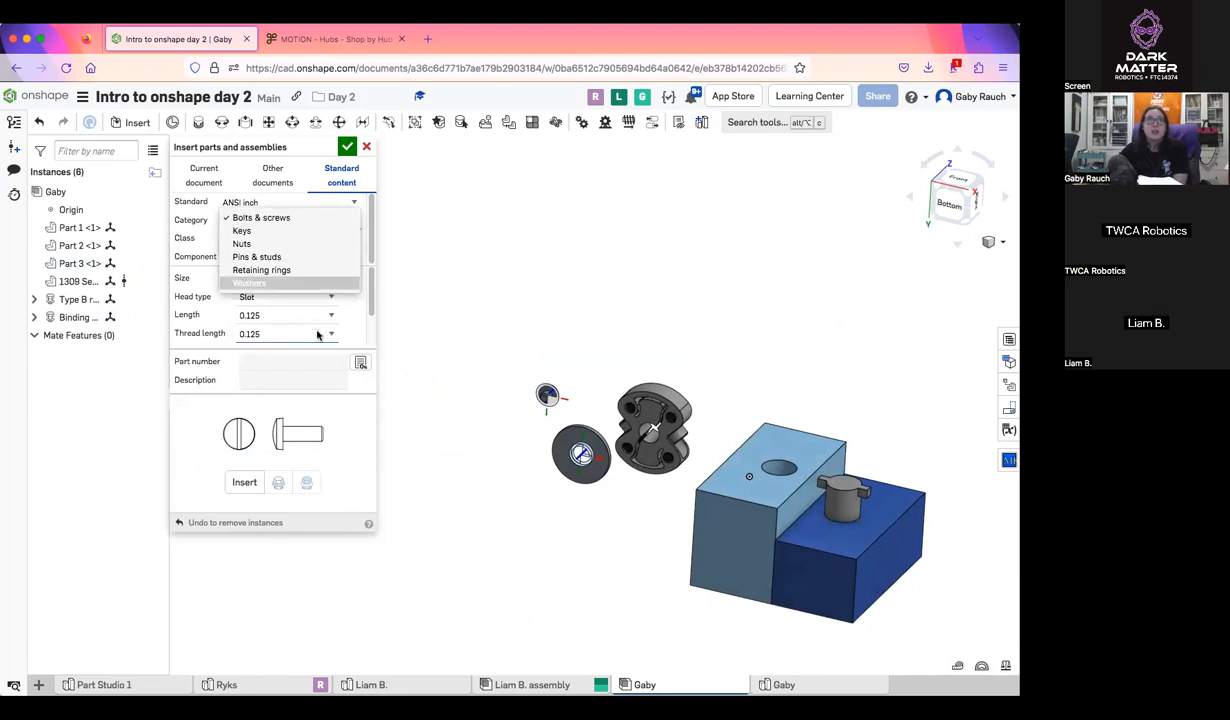
left_click(377, 327)
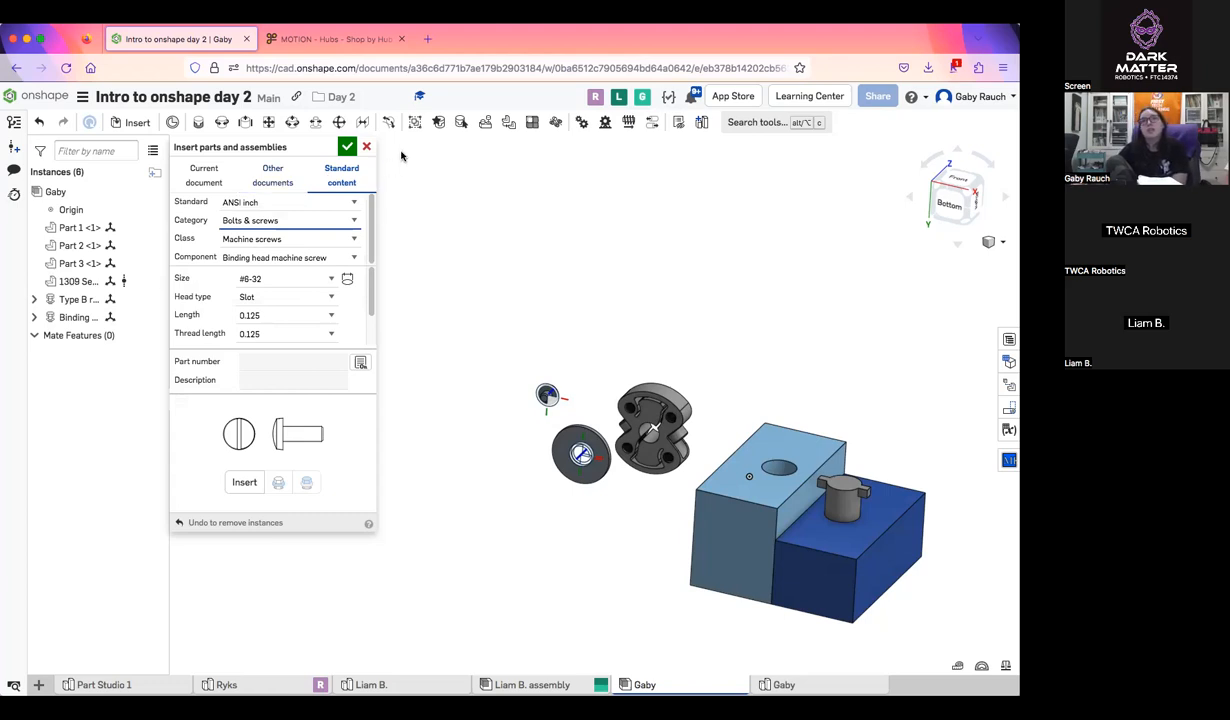
left_click(366, 147)
middle_click_drag(681, 415, 576, 396)
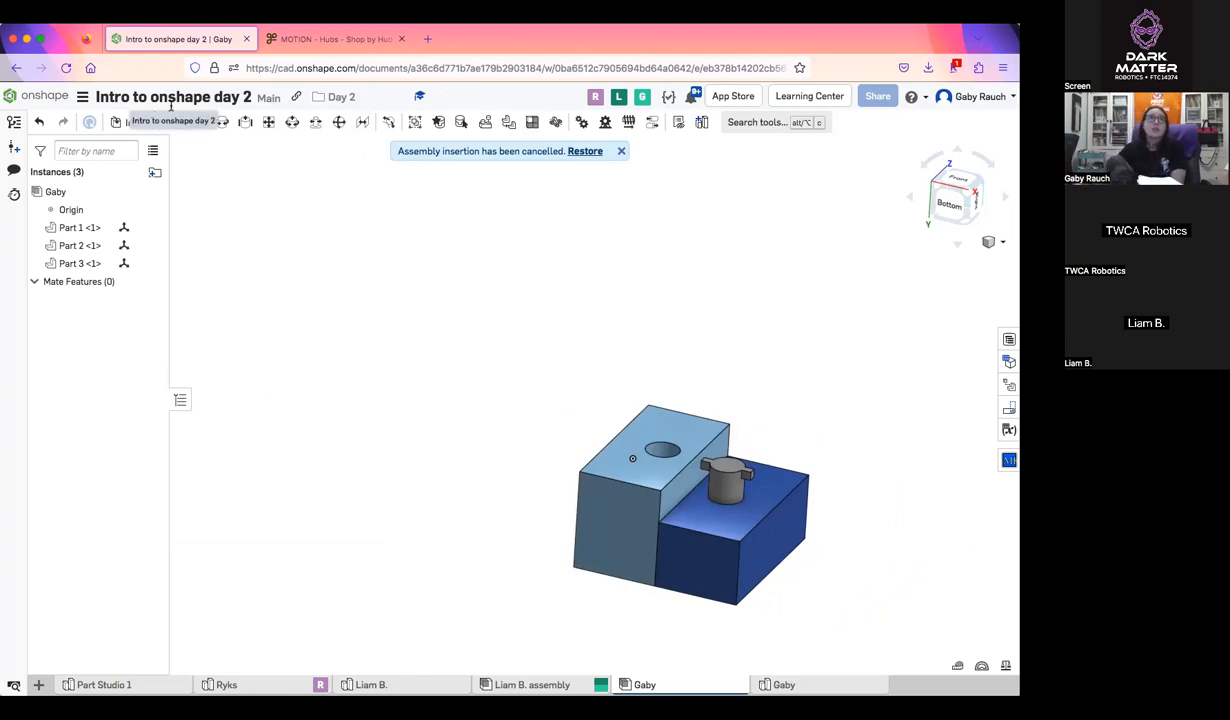
Reopen part insertion, review the list of other document sources, and close it without inserting anything
left_click(137, 122)
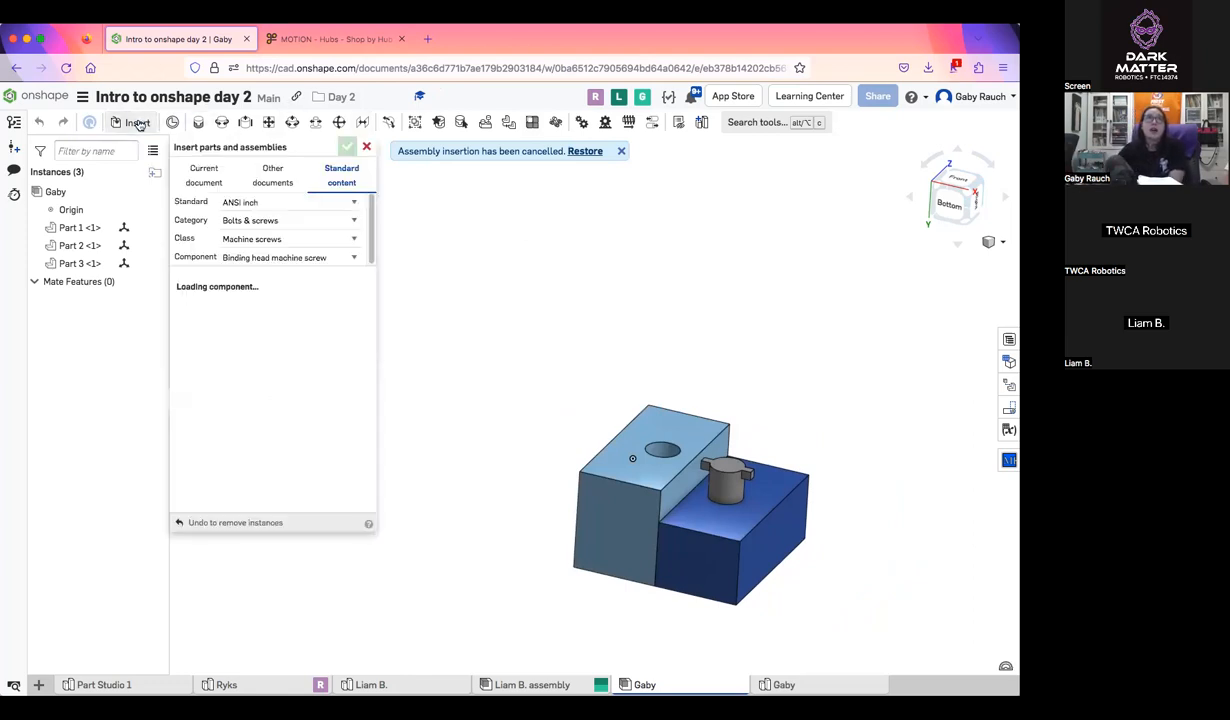
left_click(280, 170)
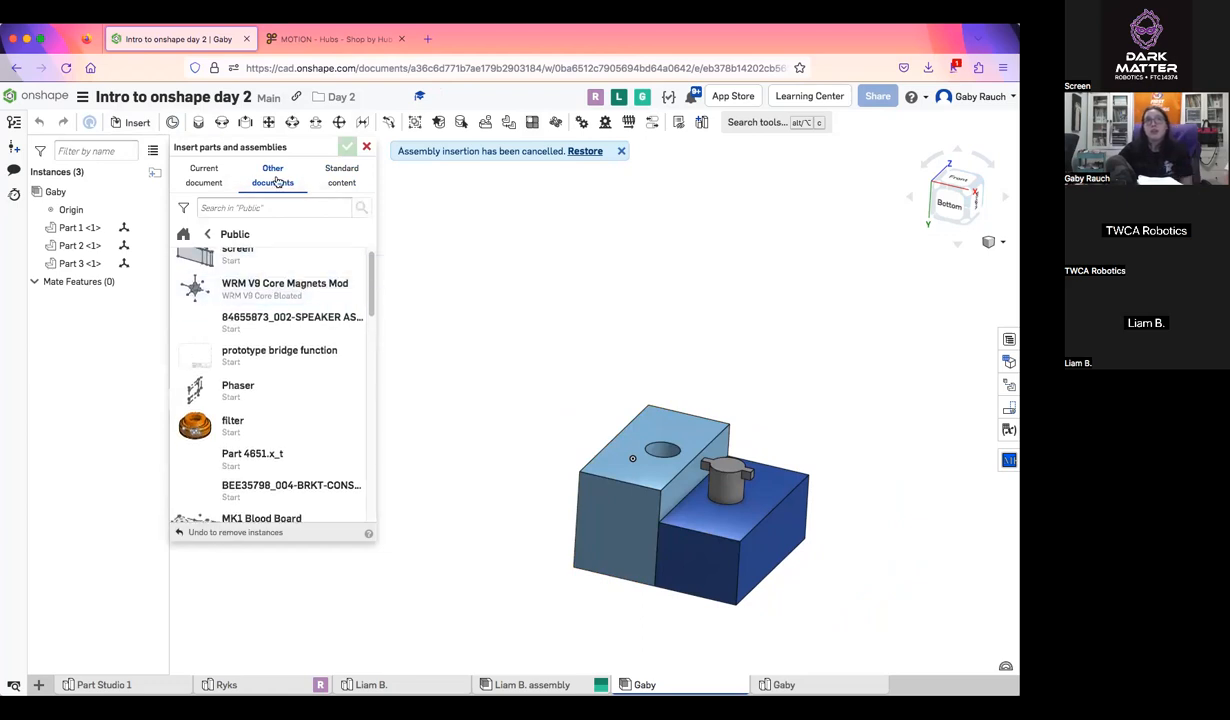
left_click(273, 178)
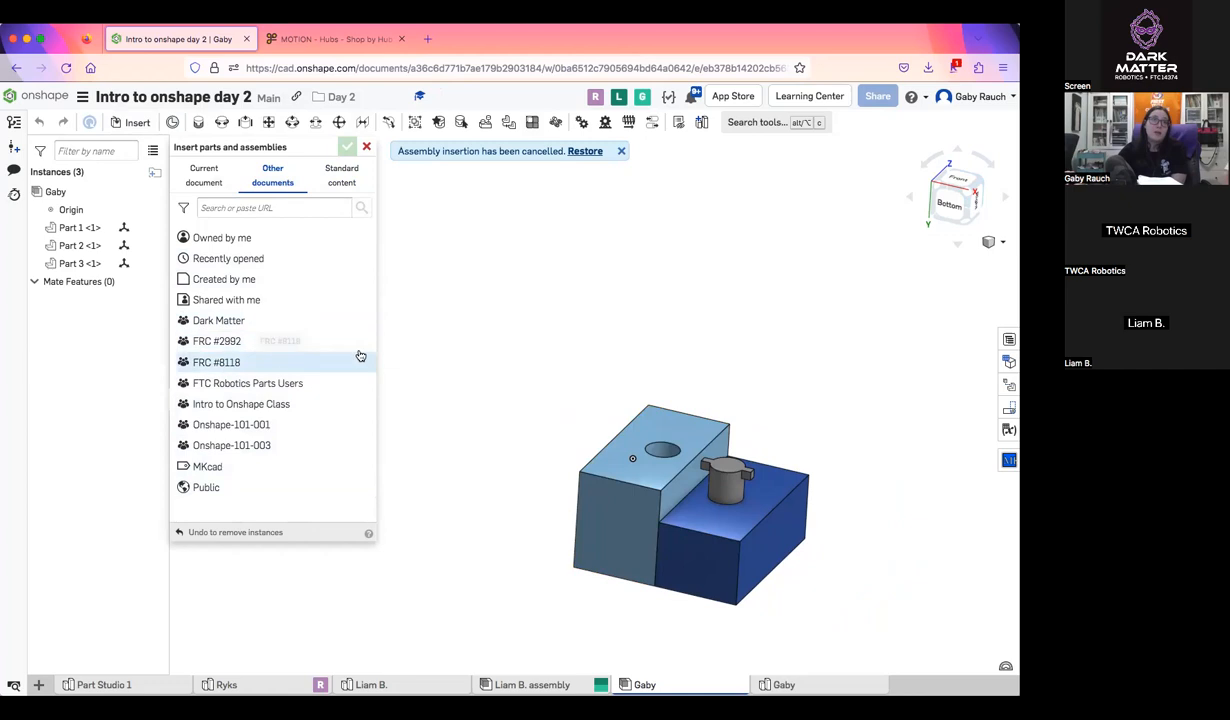
left_click(366, 149)
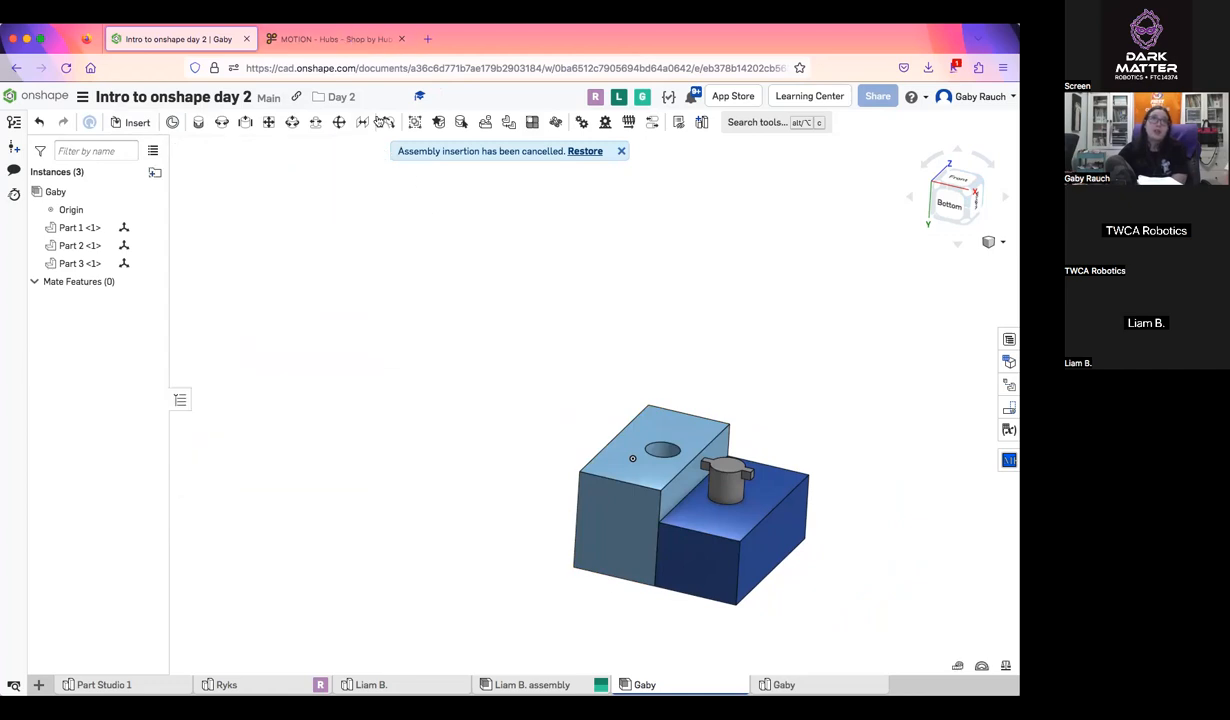
Switch to the goBILDA website, open the 5mm Hex Bore 1309 Series Sonic Hub page, and download its STEP file
left_click(375, 39)
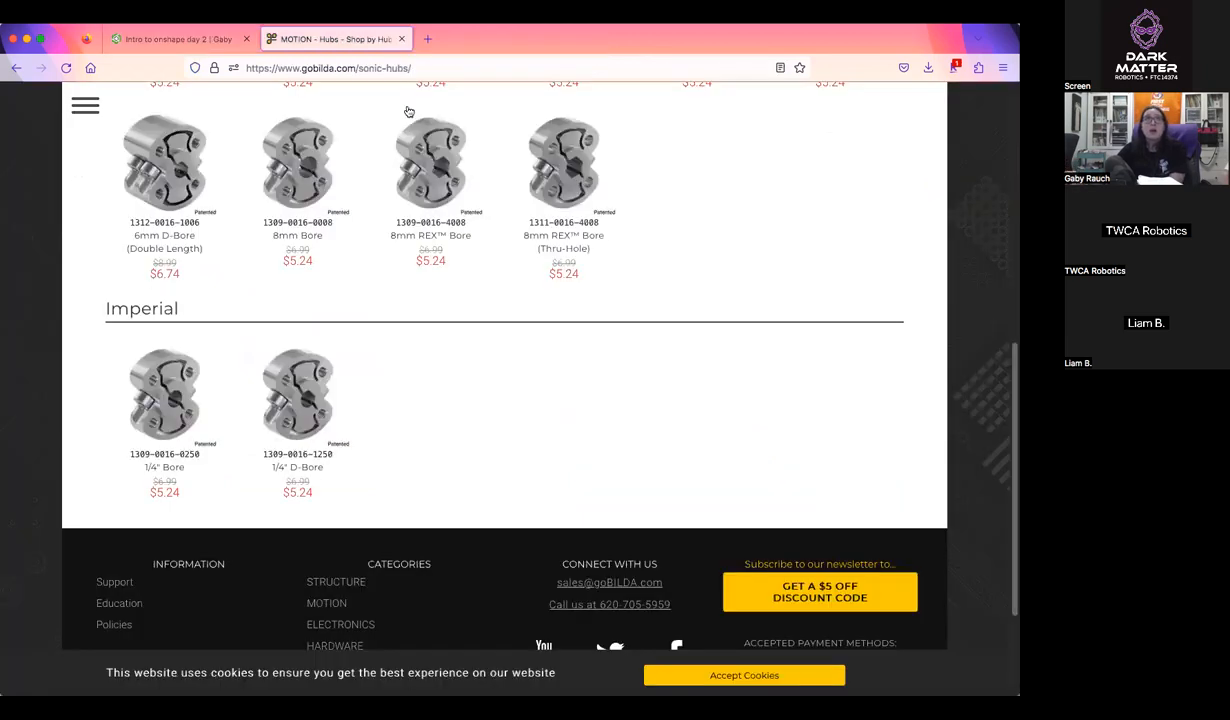
scroll(590, 363, "up", 5)
left_click(440, 330)
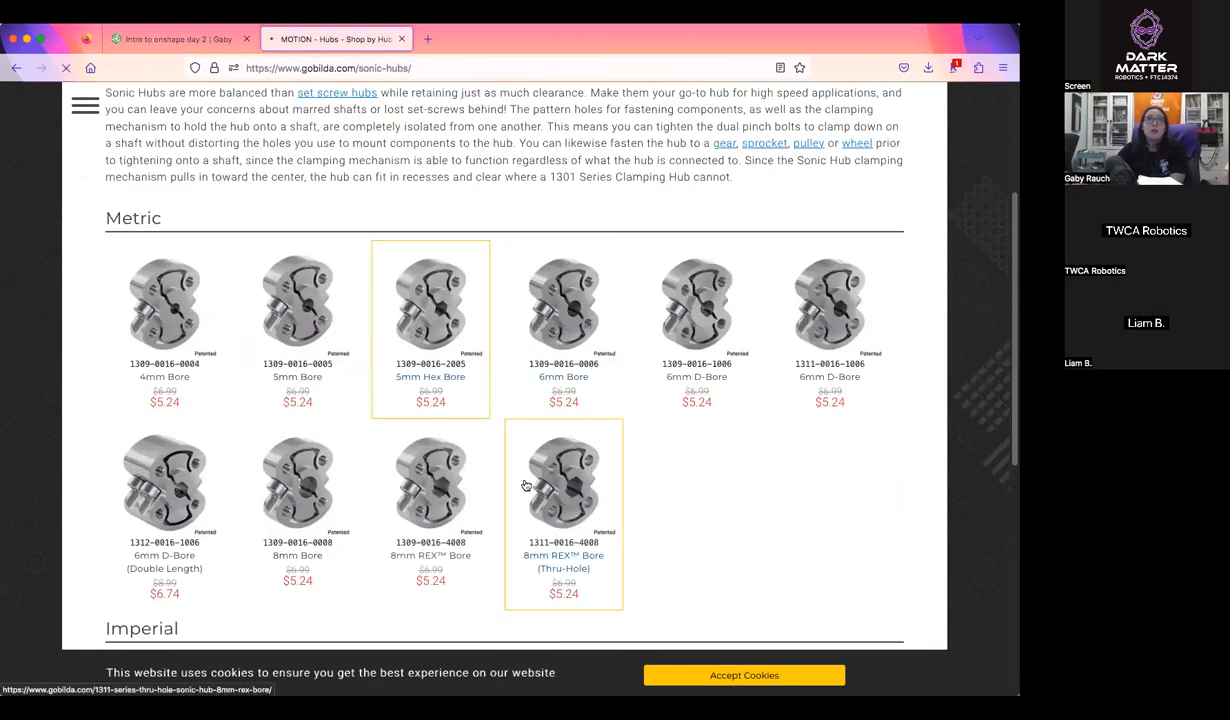
scroll(612, 475, "down", 10)
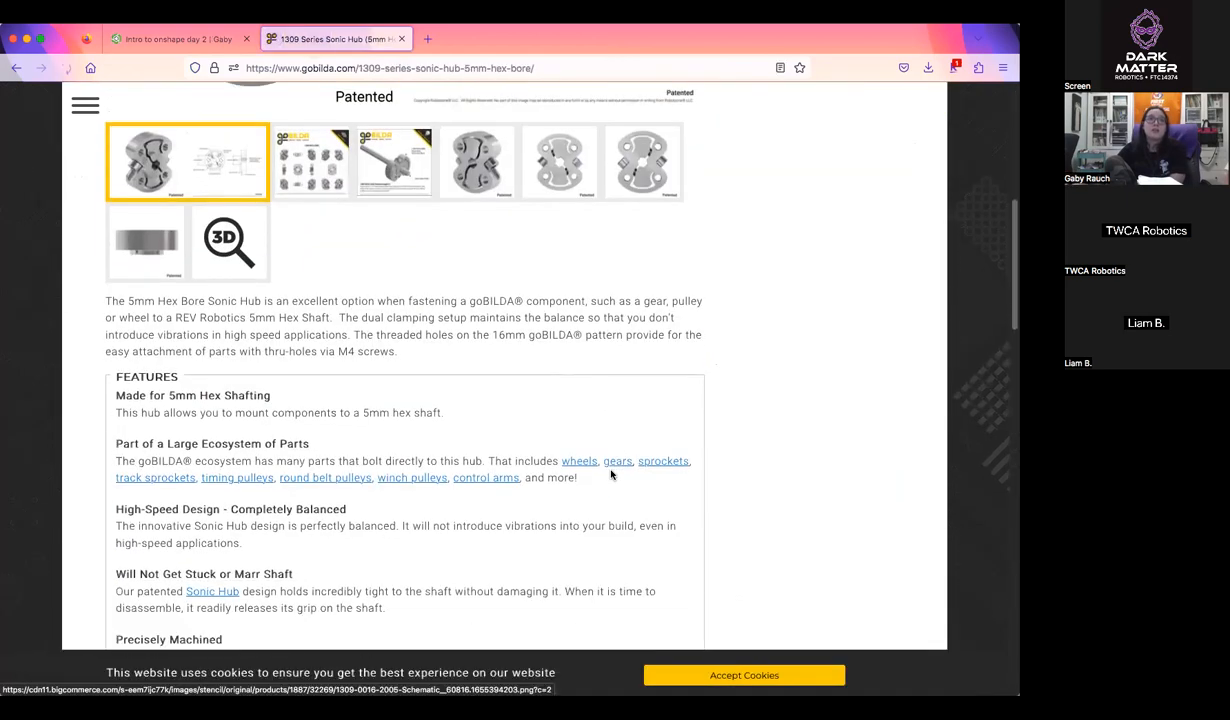
scroll(612, 475, "down", 4)
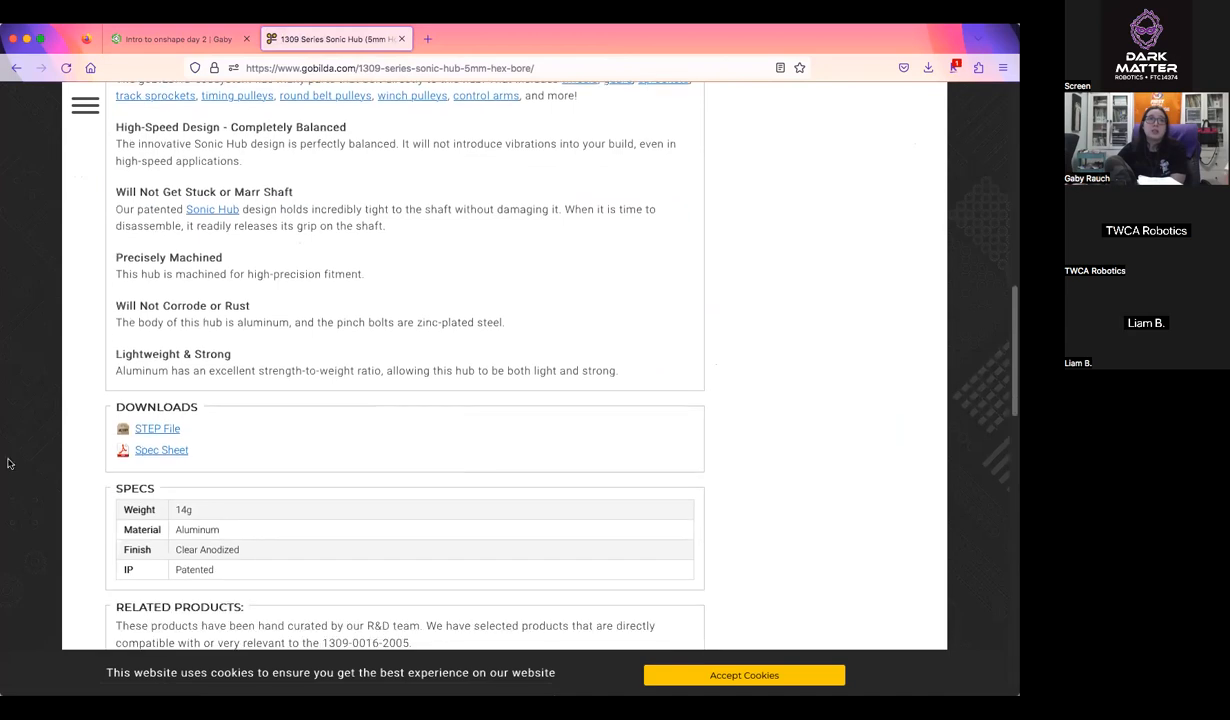
left_click(157, 429)
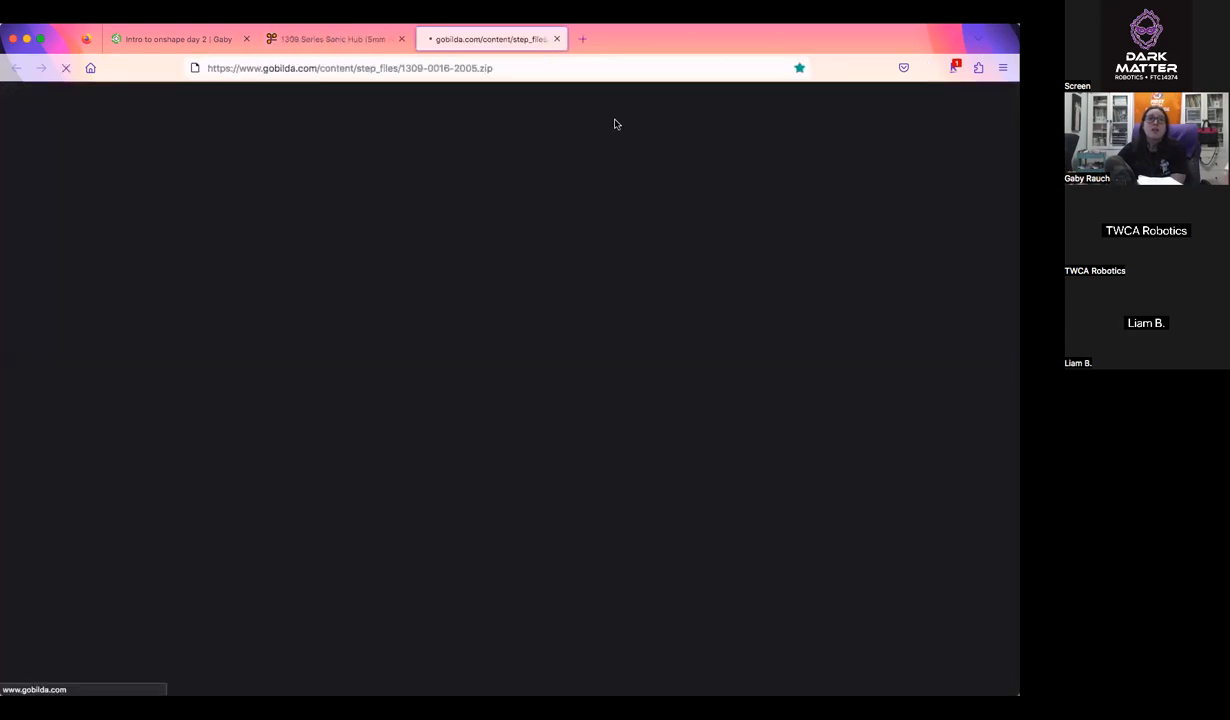
Return to the Onshape document, start importing a file from the computer, and cancel without choosing one
left_click(180, 39)
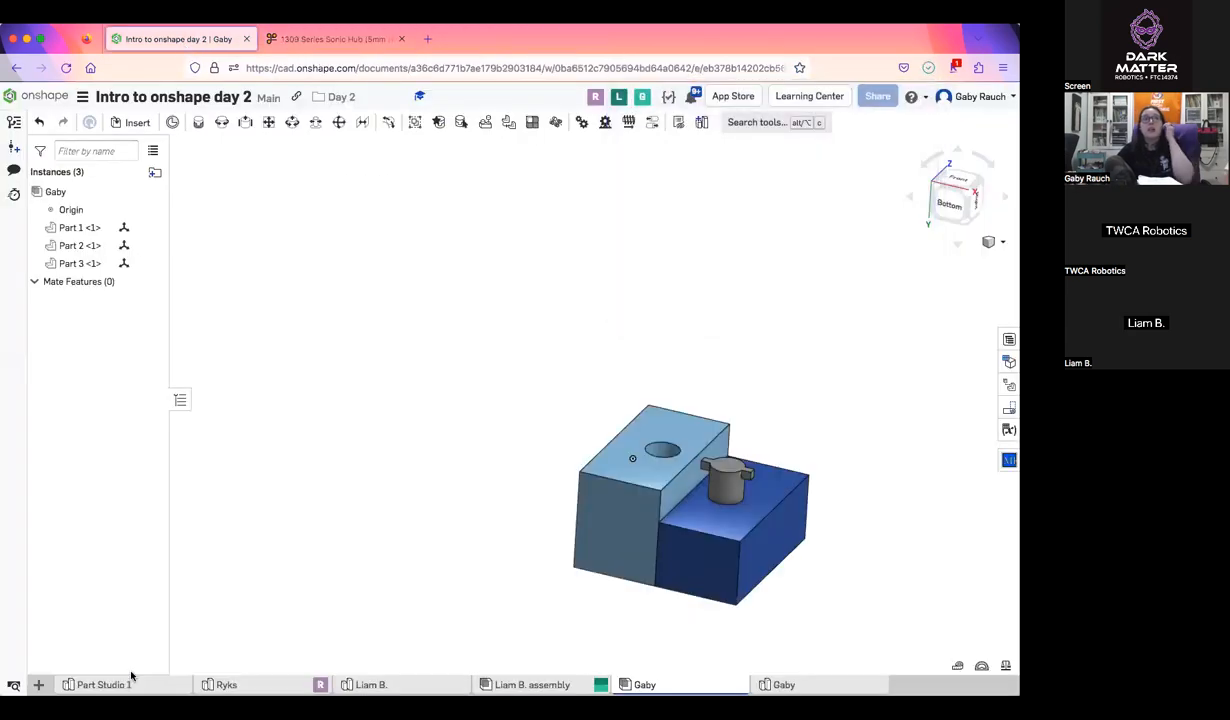
left_click(38, 684)
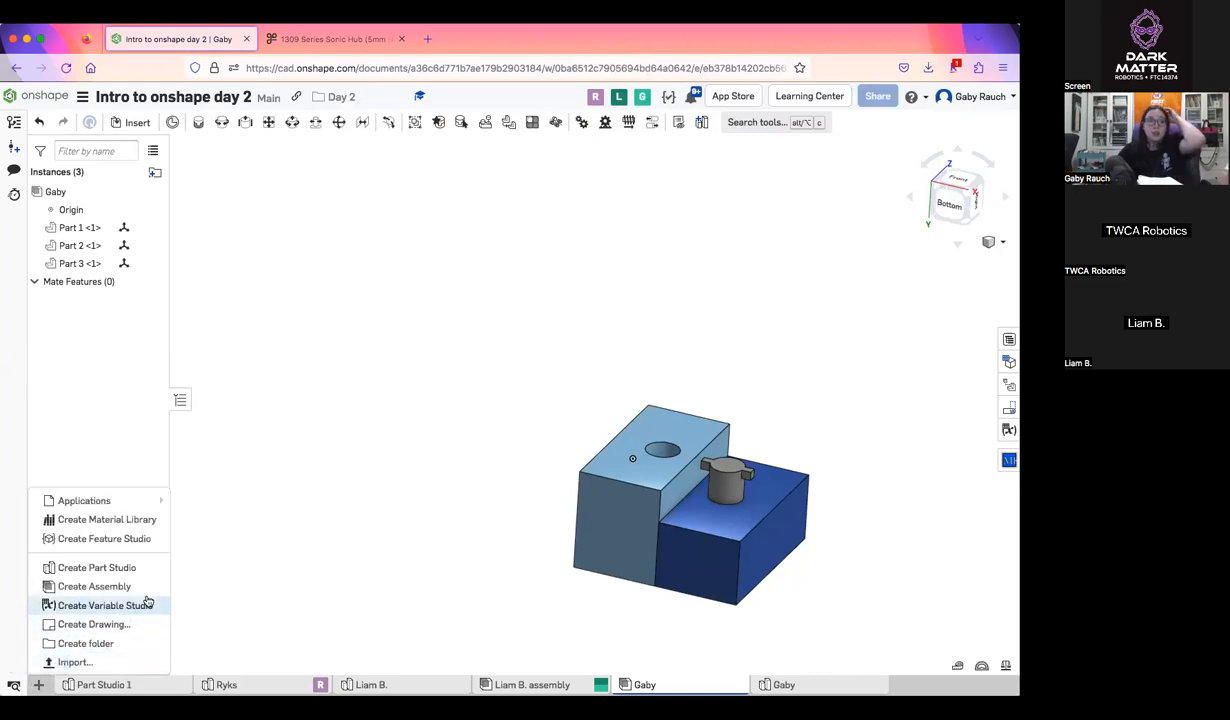
left_click(120, 662)
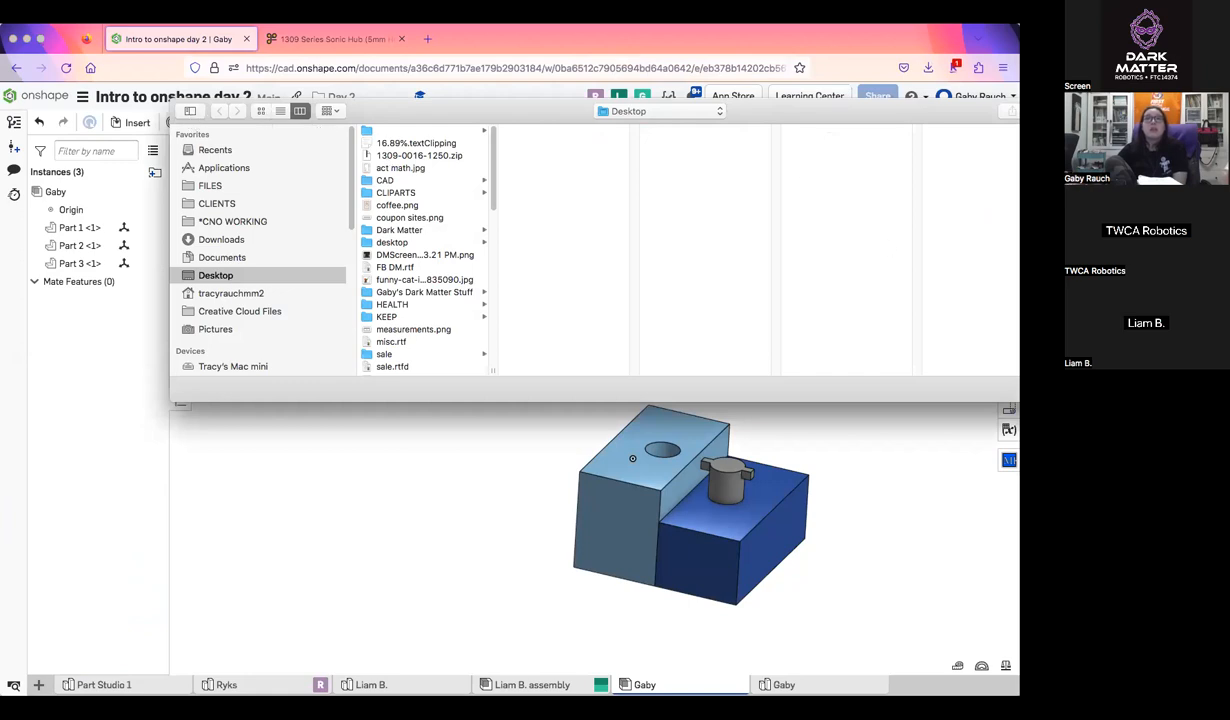
key("Escape")
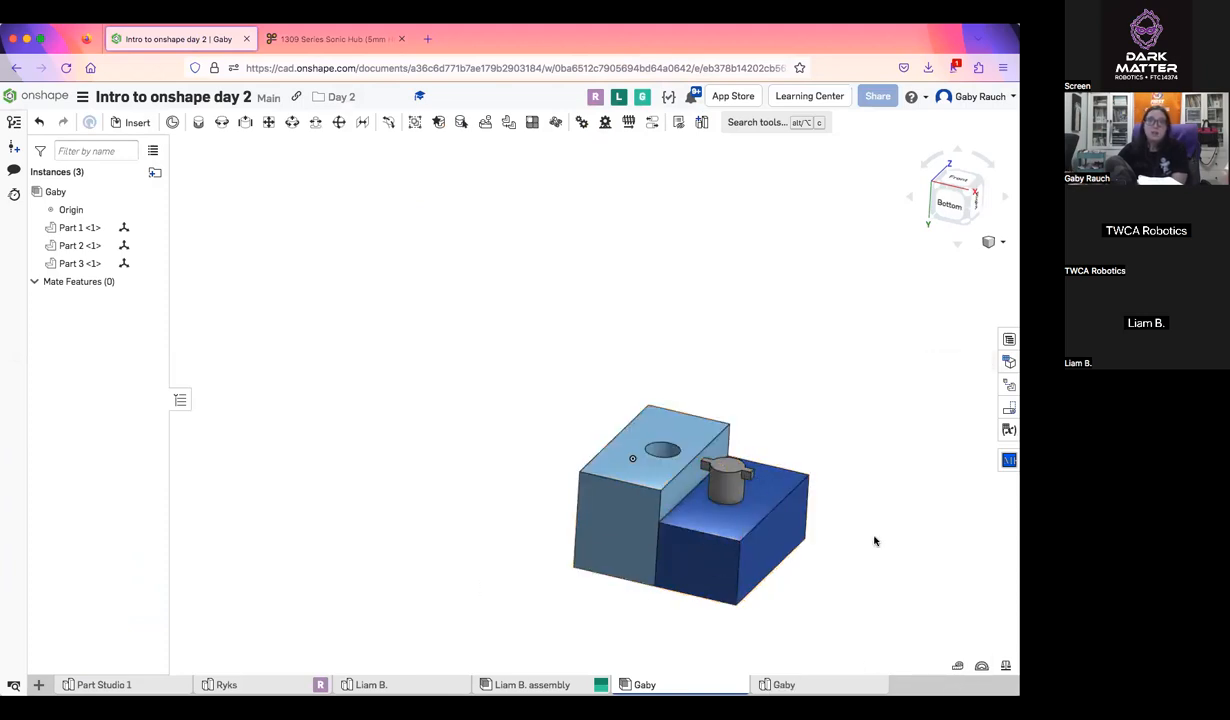
middle_click_drag(874, 541, 811, 537)
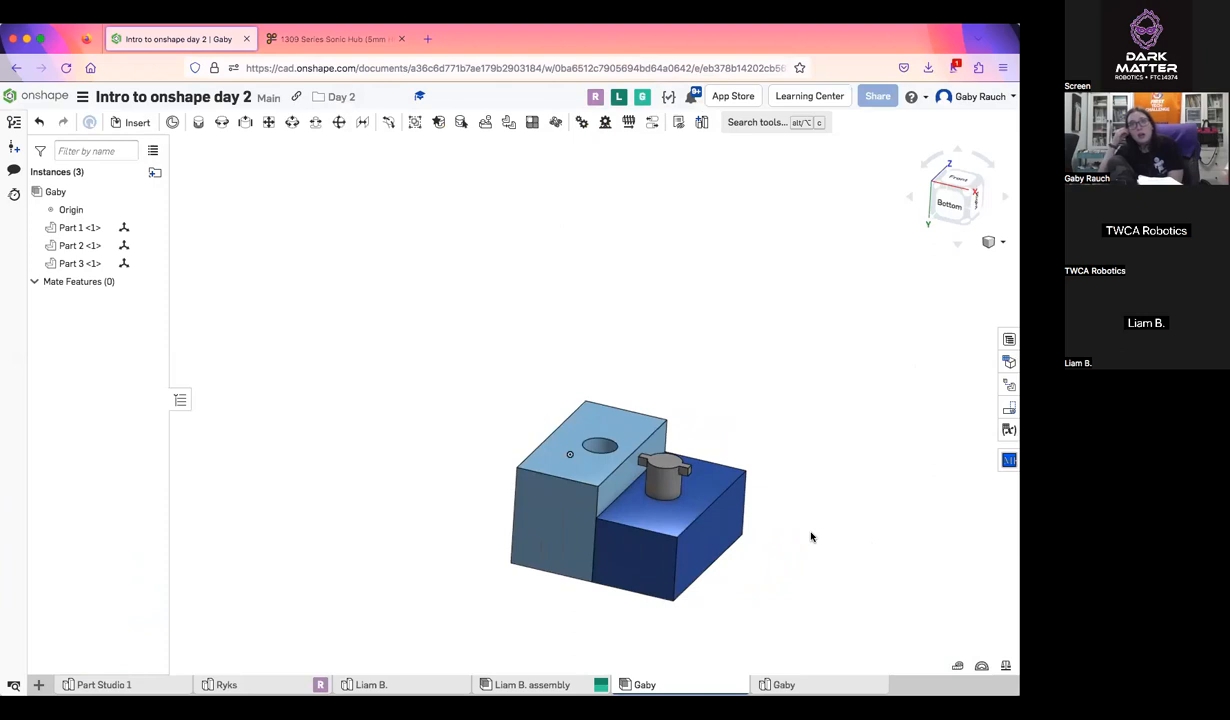
Review the current document's Part Studios as insertion sources and leave part insertion without adding anything
left_click(133, 122)
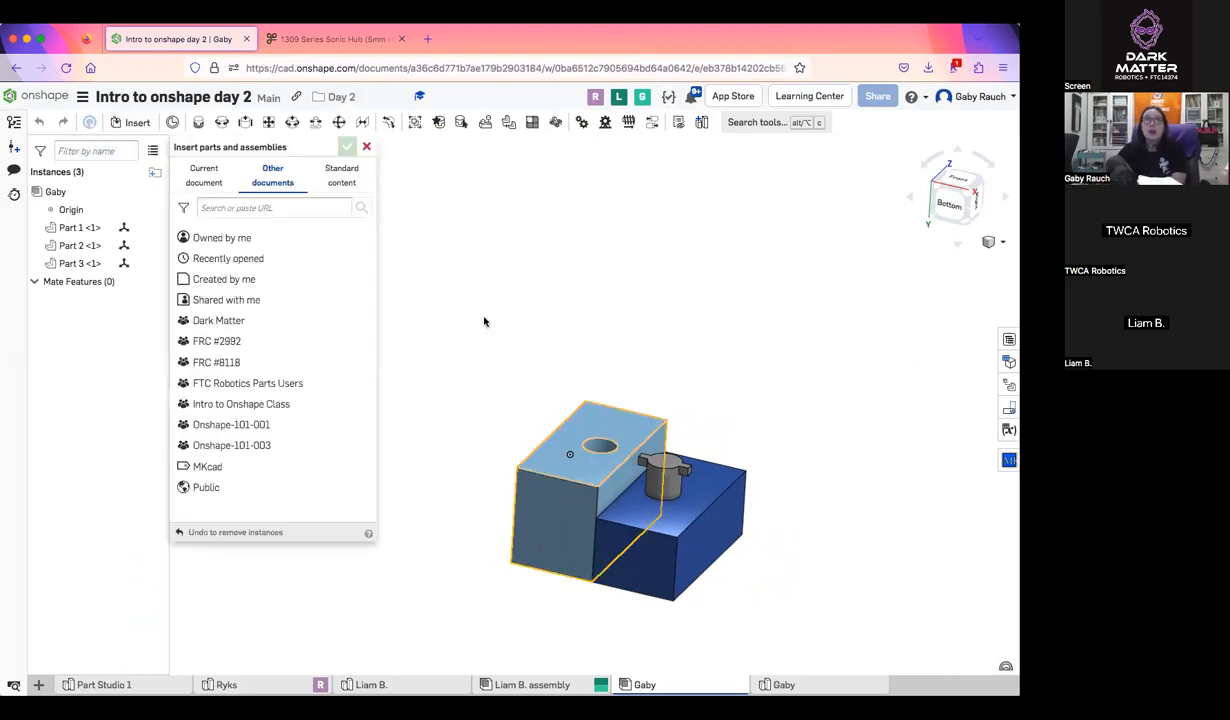
left_click(205, 177)
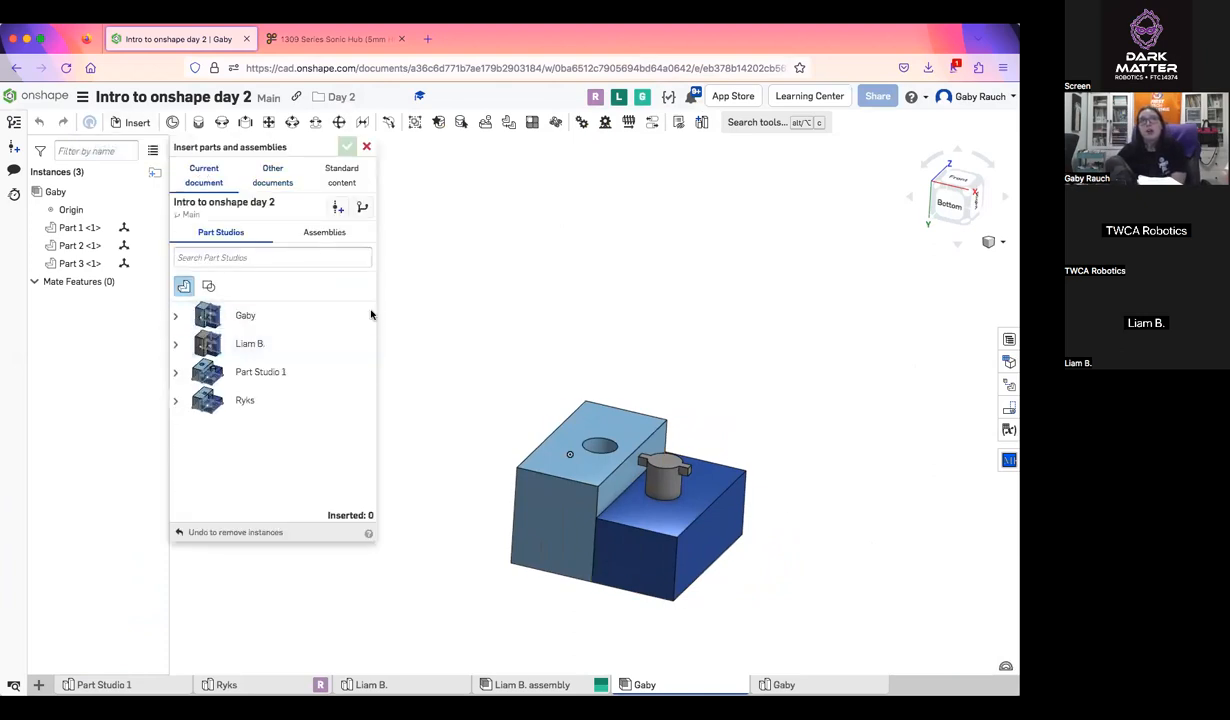
left_click(367, 147)
Switch to the goBILDA 1309 Series Sonic Hub page to review it and return to the Onshape assembly
left_click(310, 39)
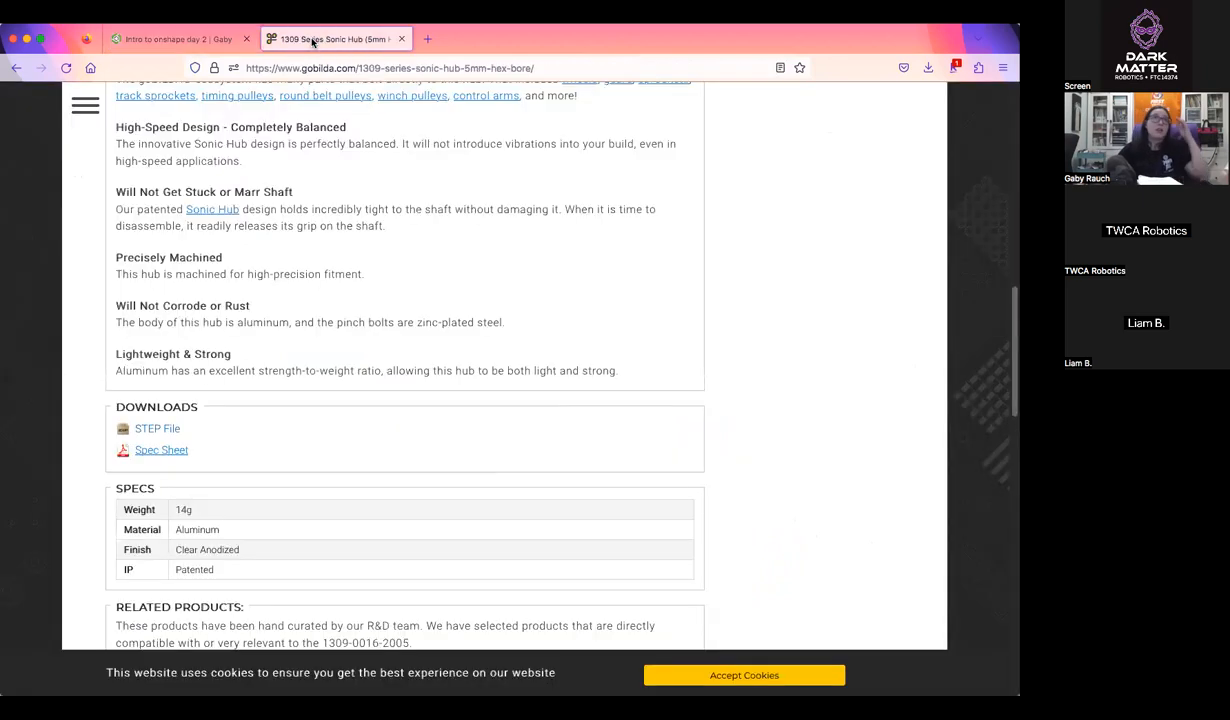
scroll(395, 370, "up", 1)
left_click(185, 40)
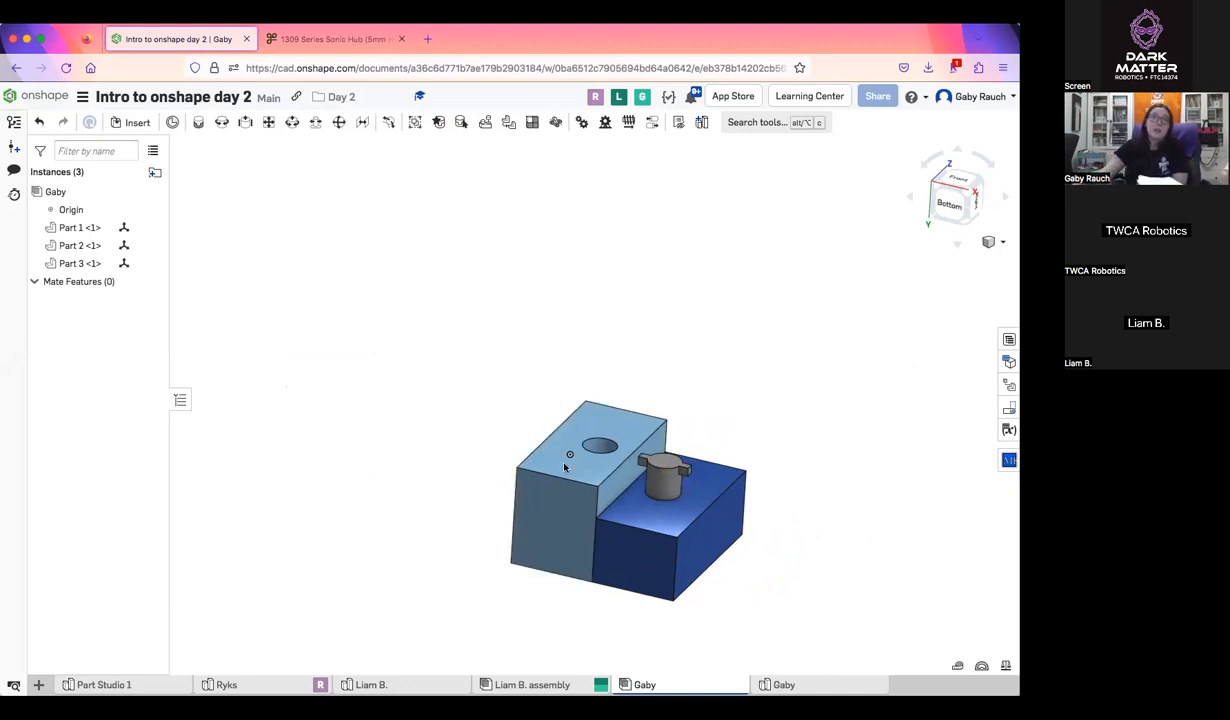
Separate the light blue block, the gray pin and the dark blue block so all three stand apart
left_click_drag(565, 467, 431, 387)
left_click_drag(655, 475, 618, 339)
left_click_drag(853, 477, 743, 432)
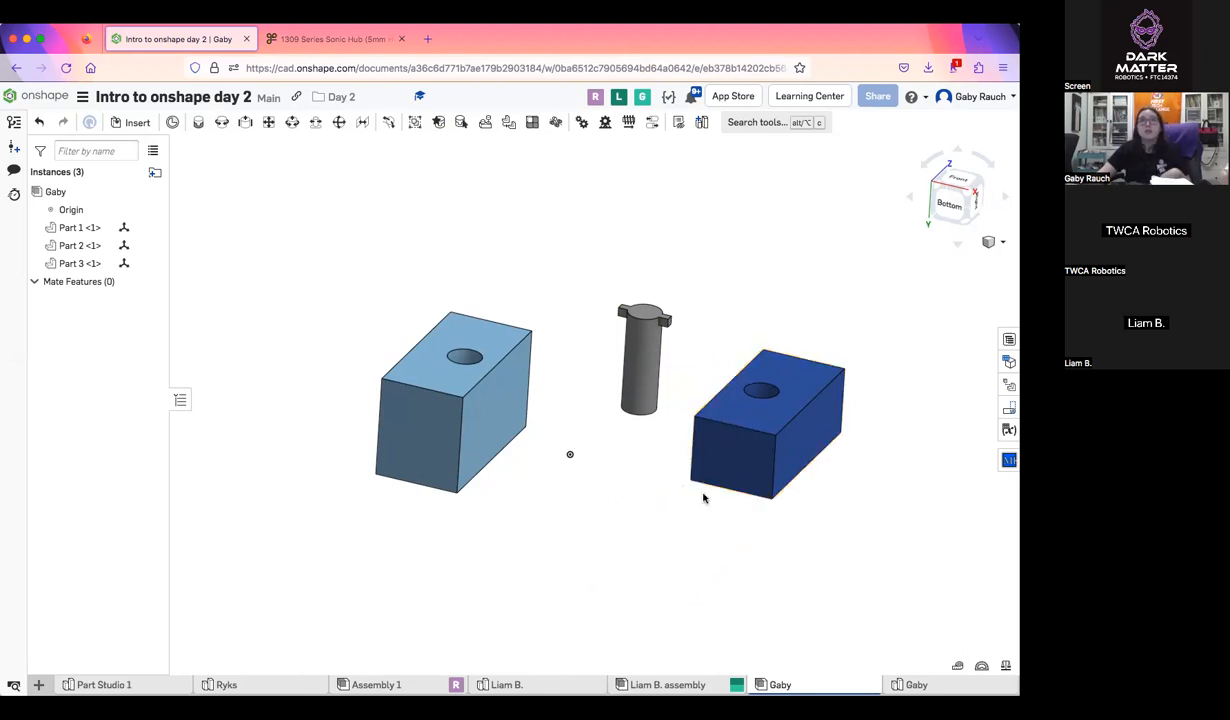
scroll(549, 424, "up", 3)
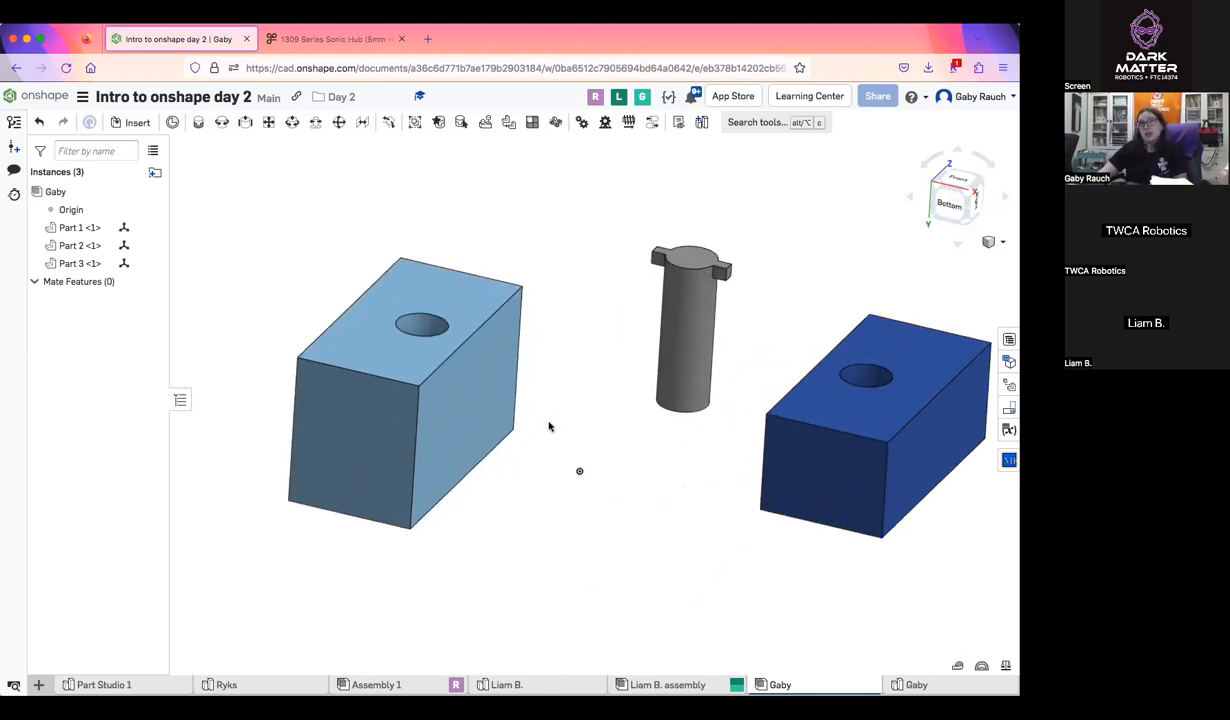
middle_click_drag(549, 426, 492, 434)
scroll(490, 432, "up", 1)
left_click(174, 122)
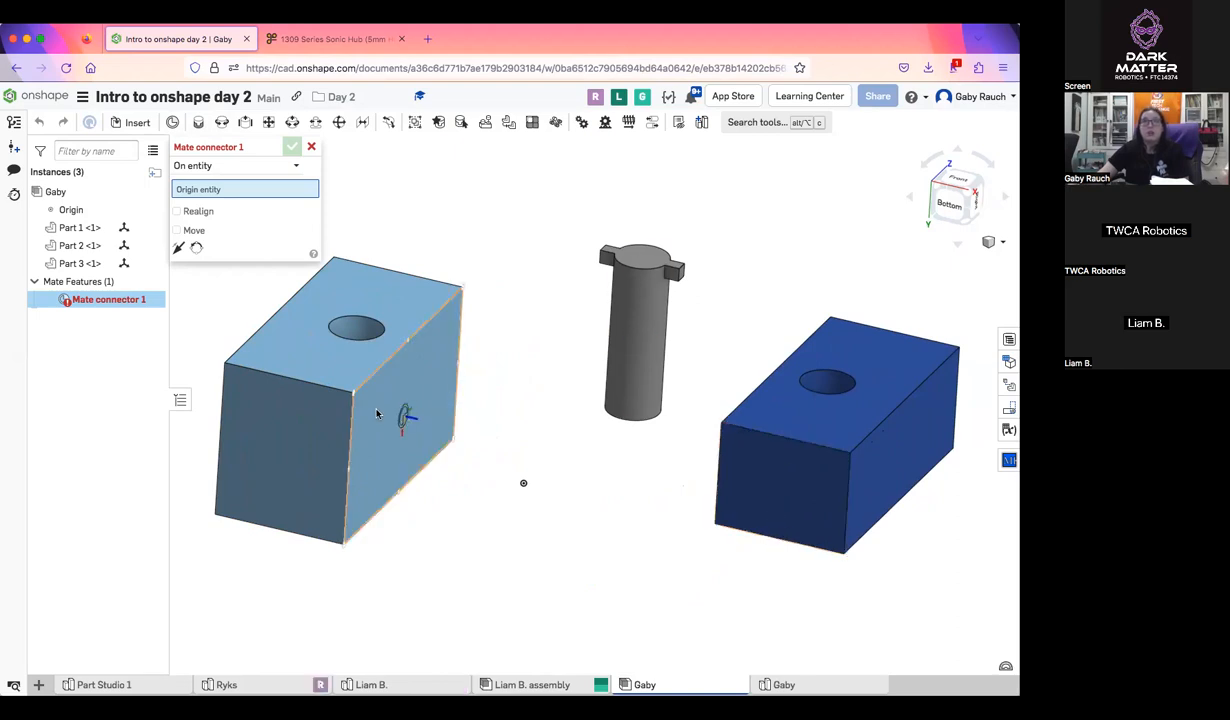
key("Left")
key("Left")
key("Left")
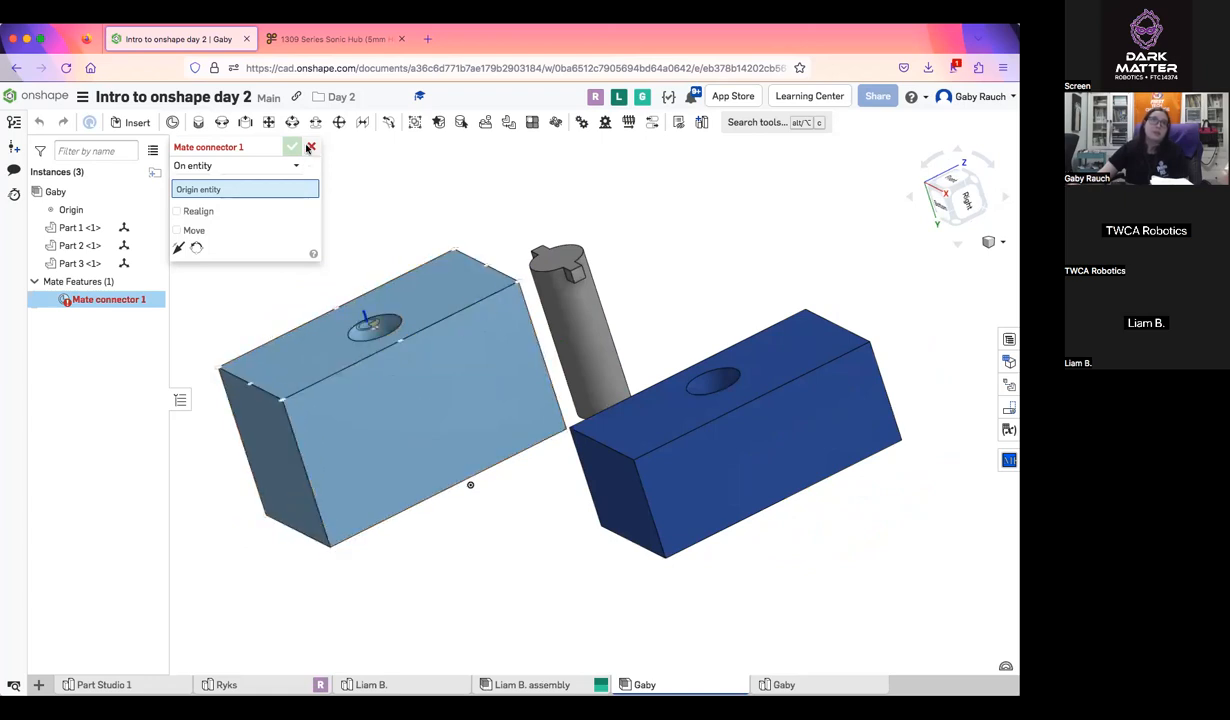
left_click(310, 147)
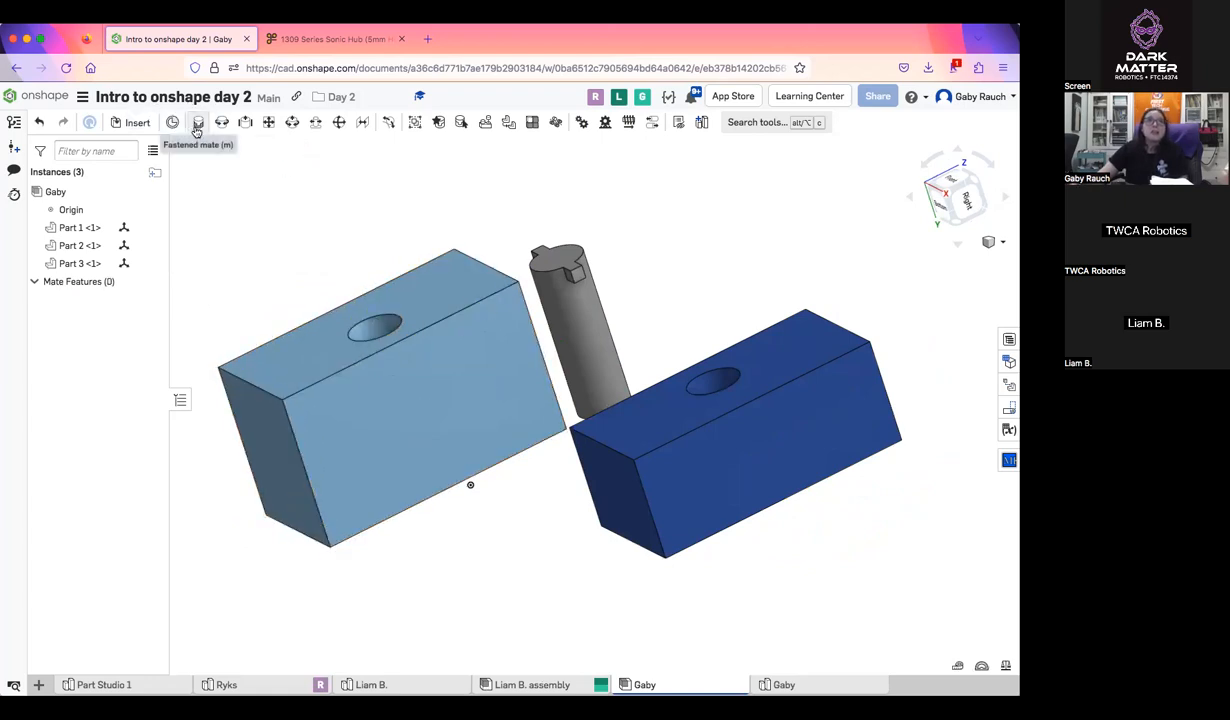
left_click(197, 128)
right_click_drag(381, 370, 410, 415)
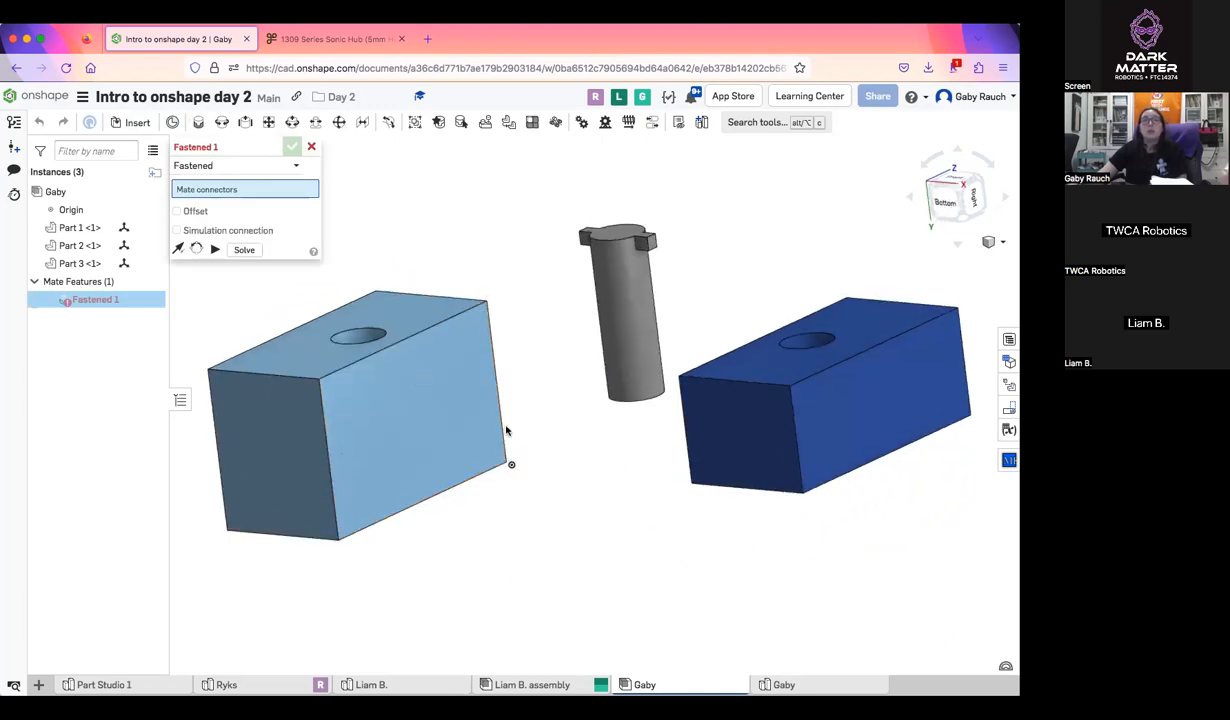
left_click(395, 437)
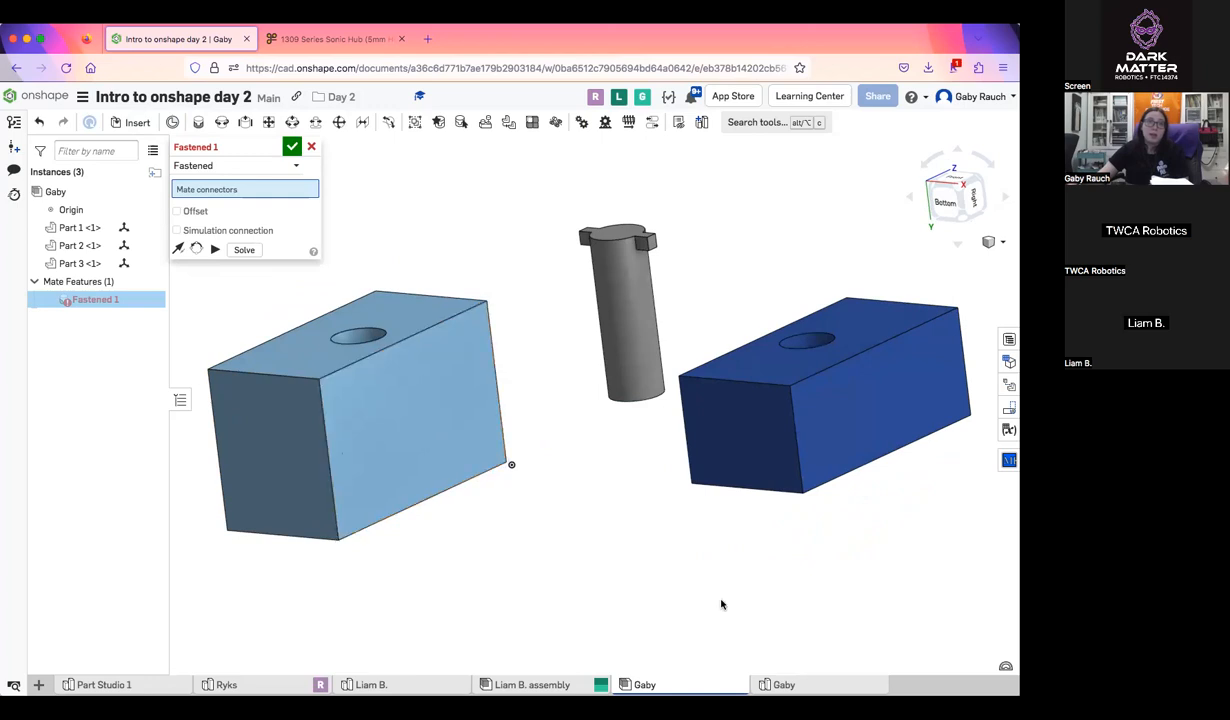
right_click_drag(395, 437, 769, 503)
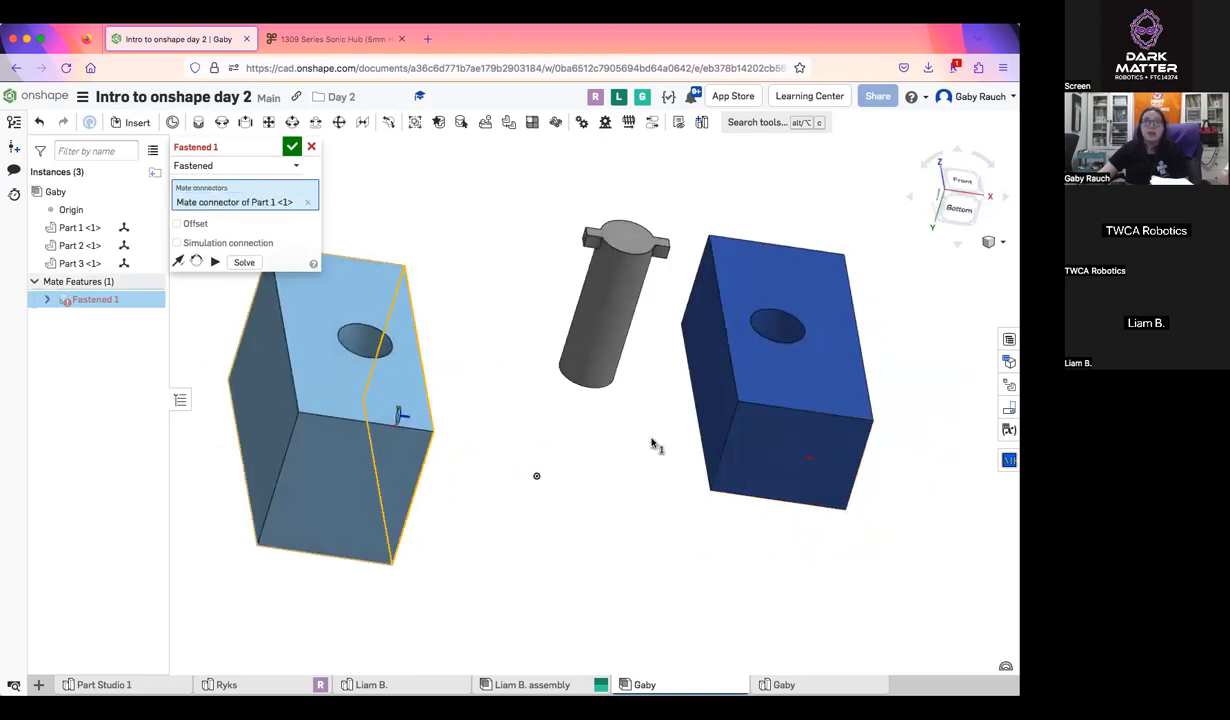
left_click(312, 149)
Move the gray pin out from between the two blocks, well clear of the light blue block
right_click_drag(420, 300, 600, 315)
left_click_drag(611, 316, 259, 203)
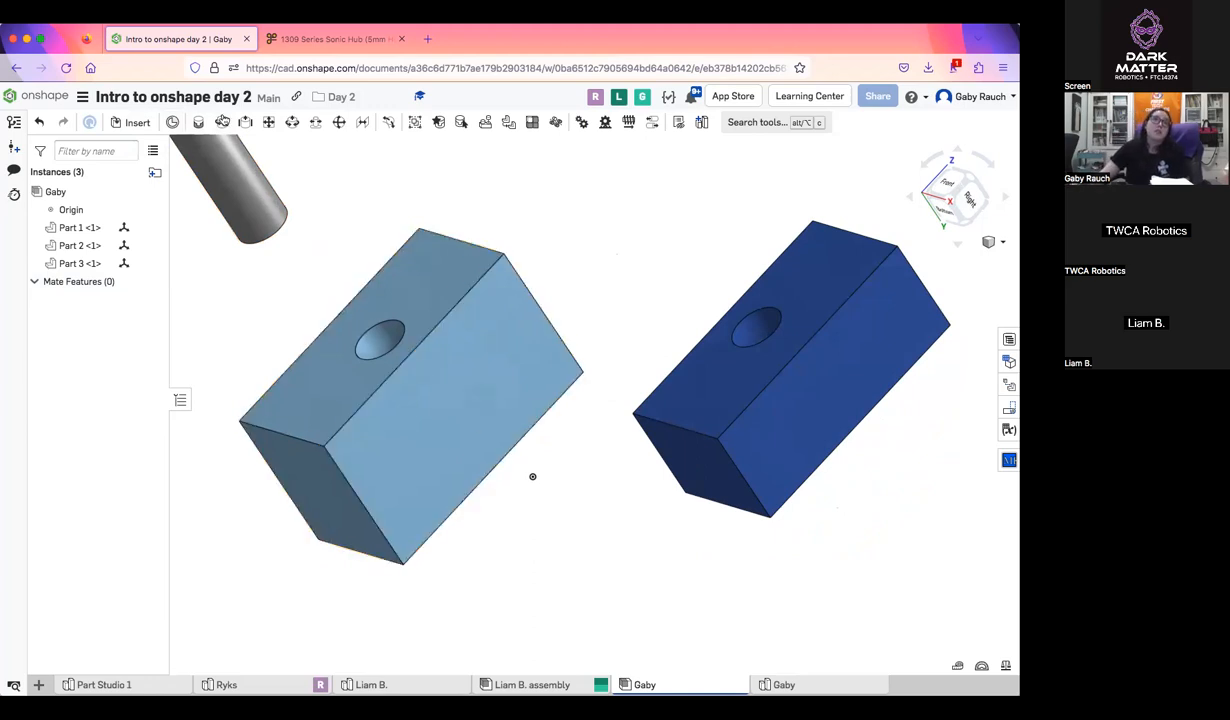
left_click(198, 122)
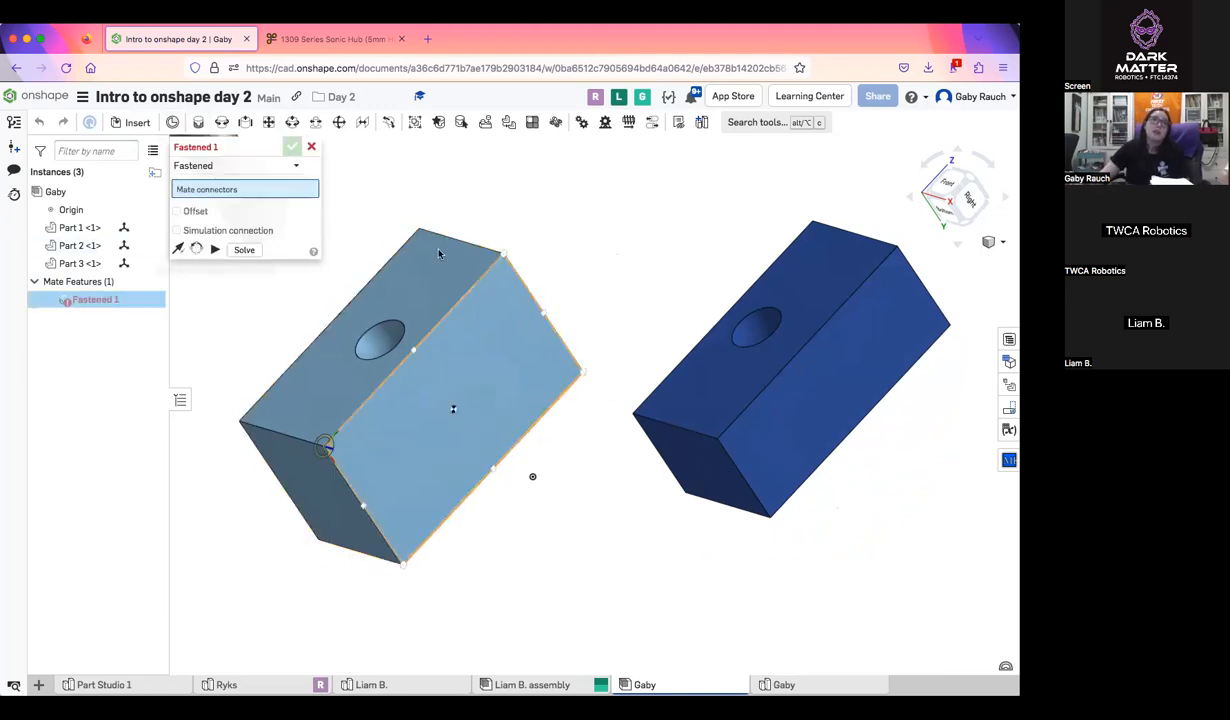
left_click(312, 148)
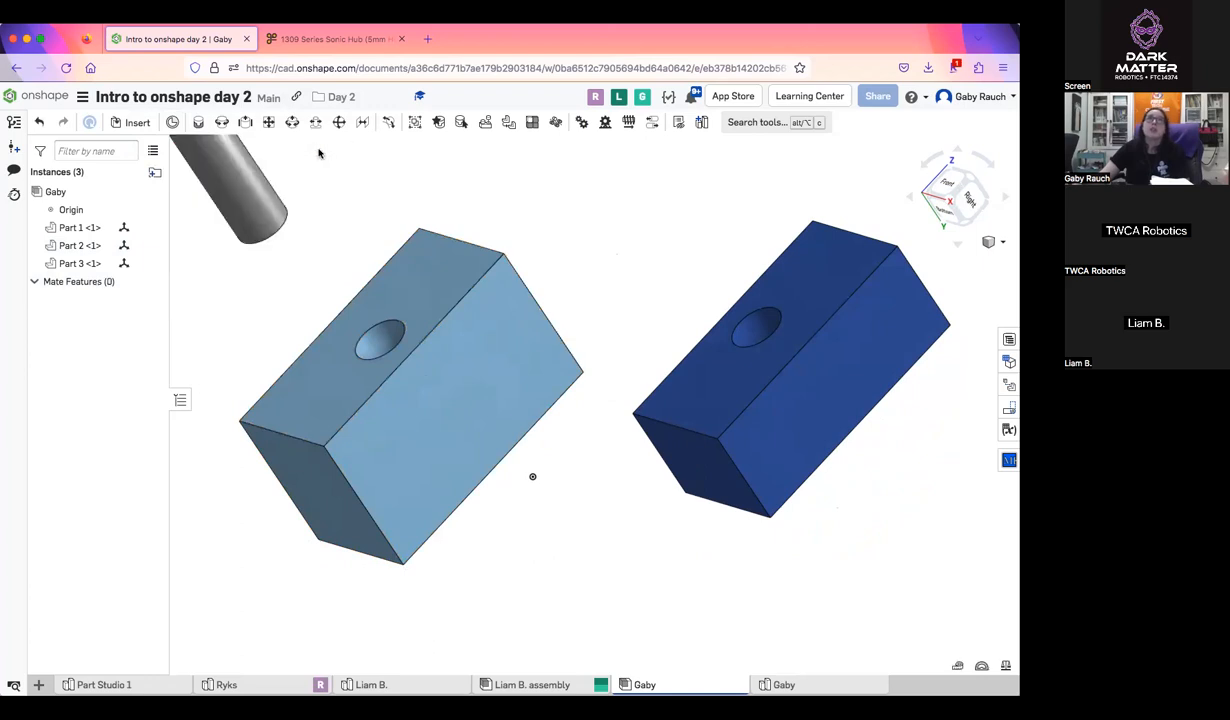
Start a fastened mate joining the side-face center of the light blue block to the side-face center of the dark blue block
left_click(198, 122)
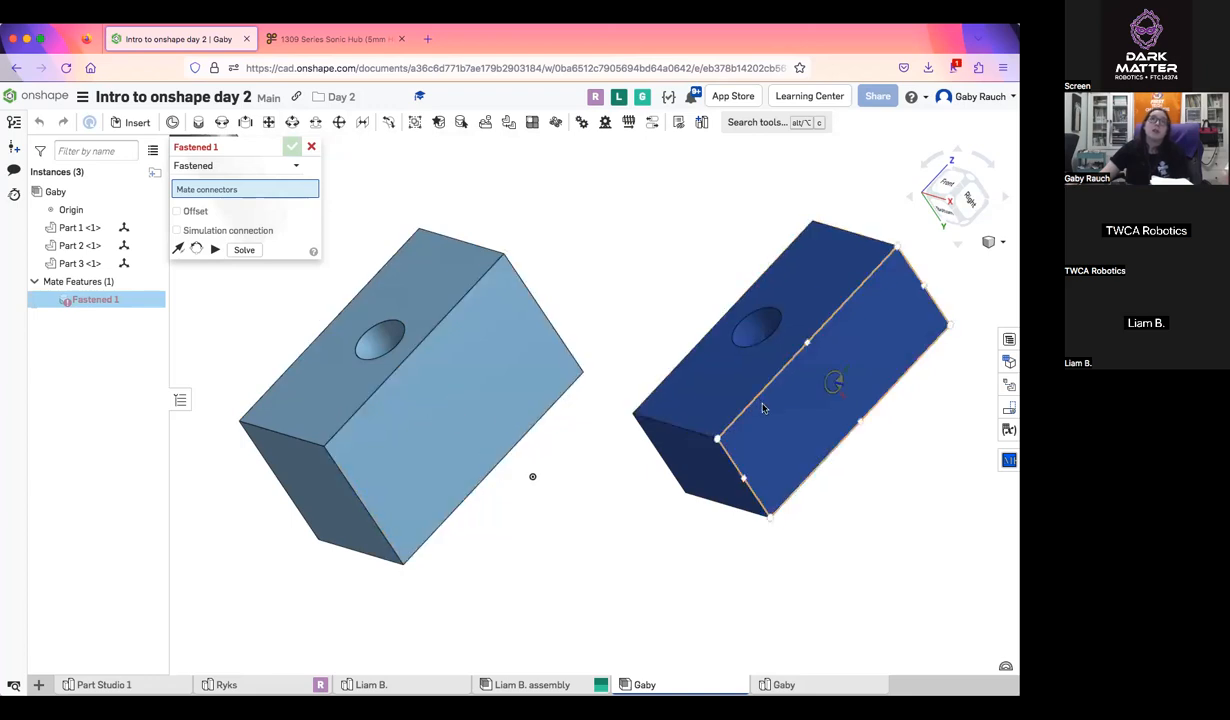
left_click(465, 400)
mouse_move(651, 261)
right_mouse_down()
mouse_move(720, 318)
mouse_move(655, 281)
right_mouse_up()
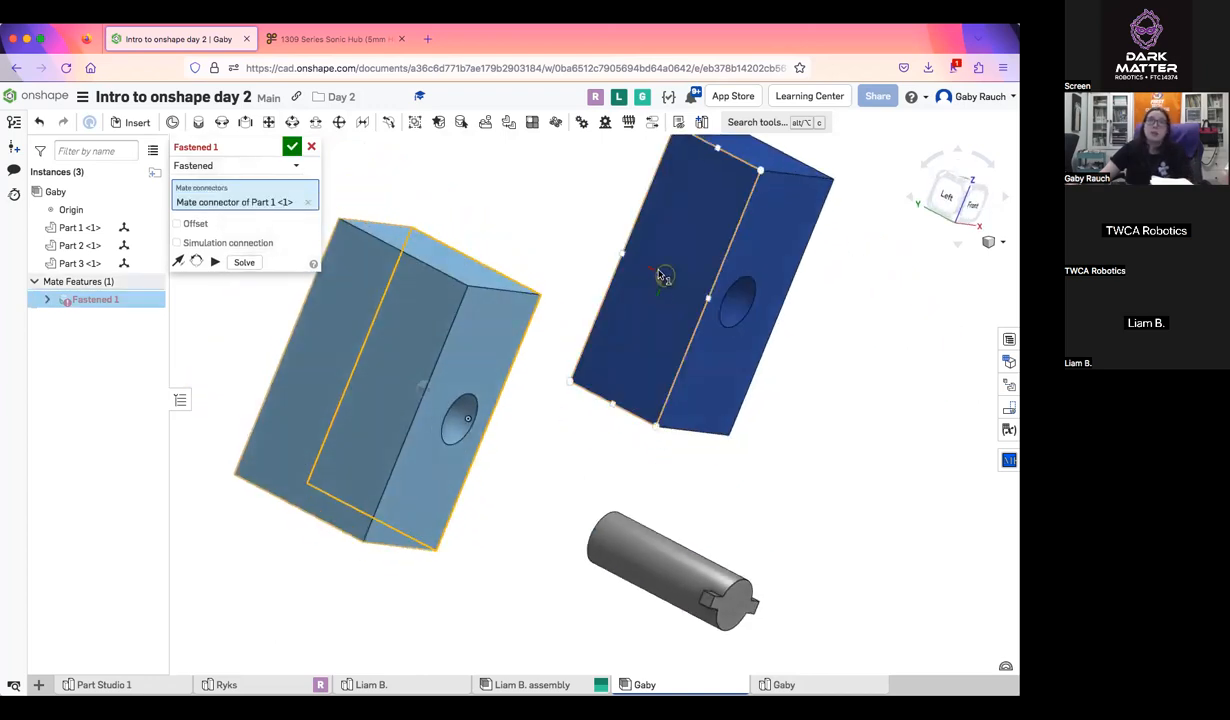
left_click(660, 276)
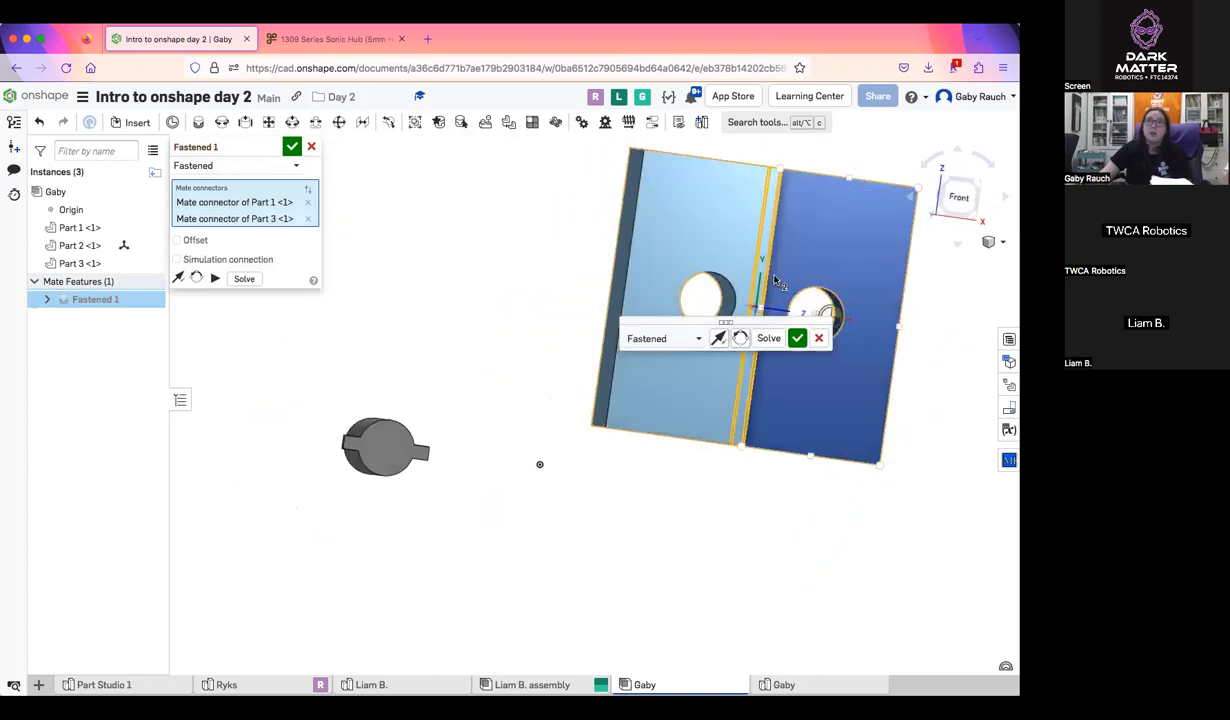
Reorient the fastened mate's secondary axis through four quarter turns, bringing the light blue block full circle
scroll(774, 281, "up", 5)
middle_click_drag(774, 281, 513, 284)
right_click_drag(604, 396, 557, 335)
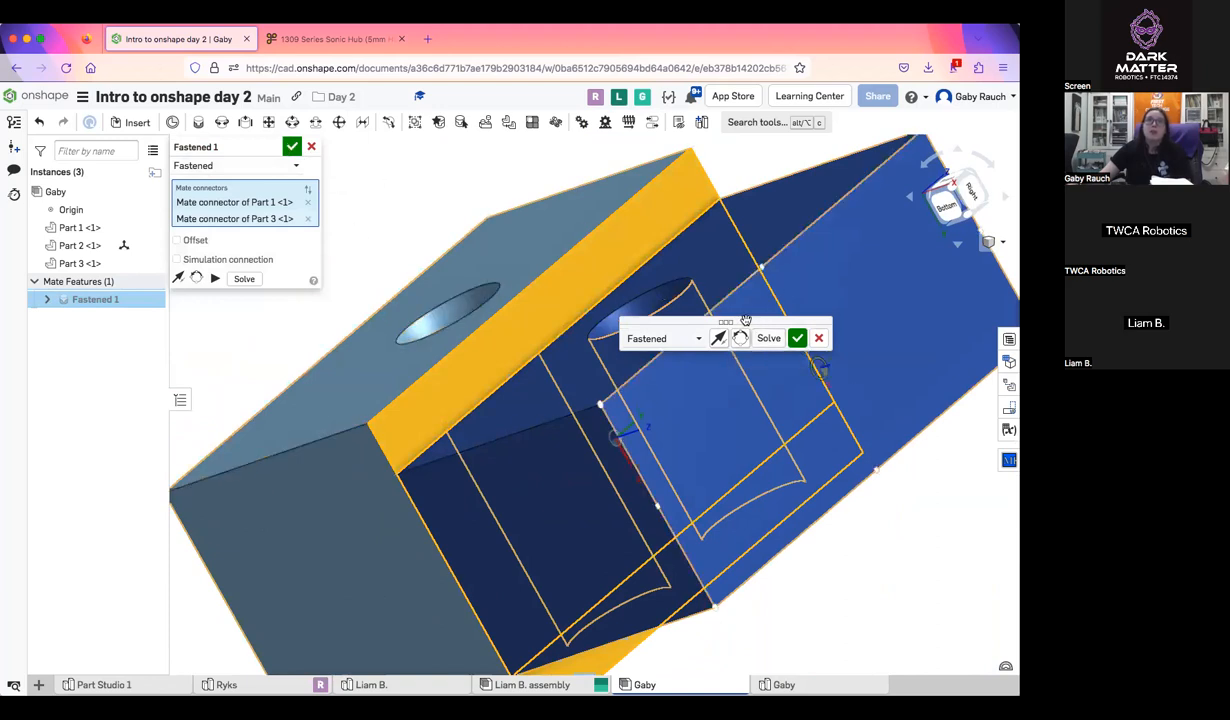
left_click_drag(801, 368, 766, 413)
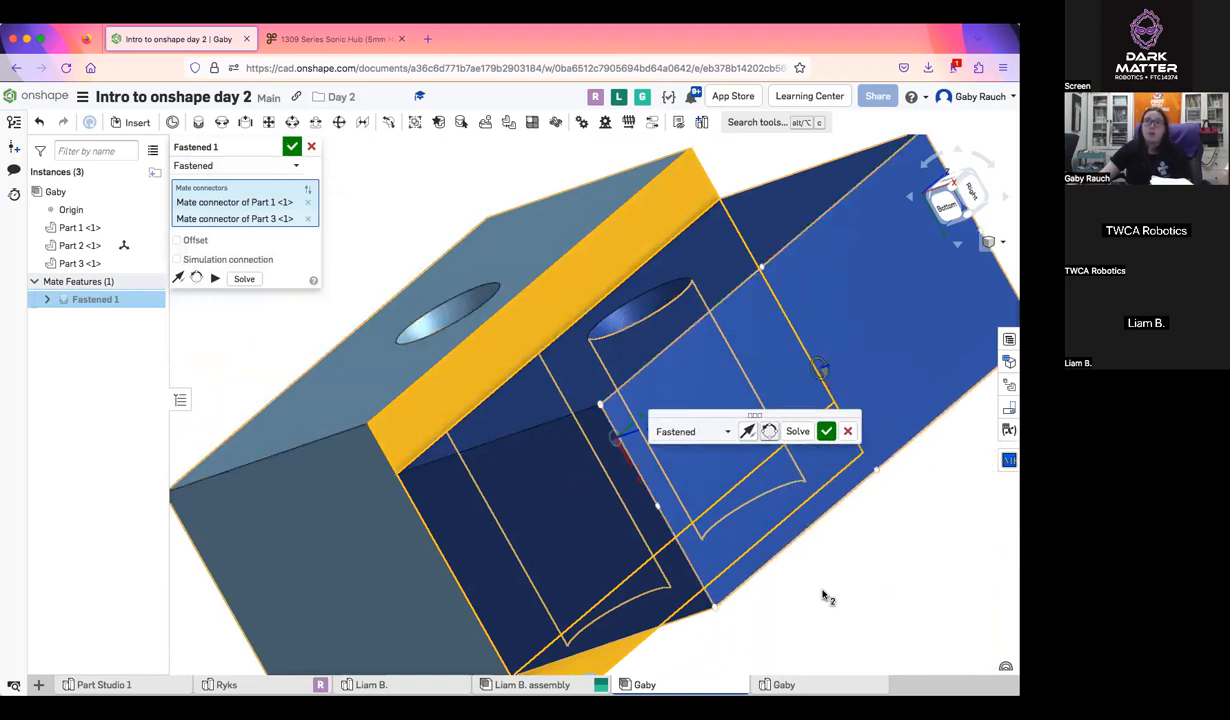
middle_click_drag(695, 488, 409, 422)
right_click_drag(409, 422, 430, 430)
middle_click_drag(432, 425, 768, 491)
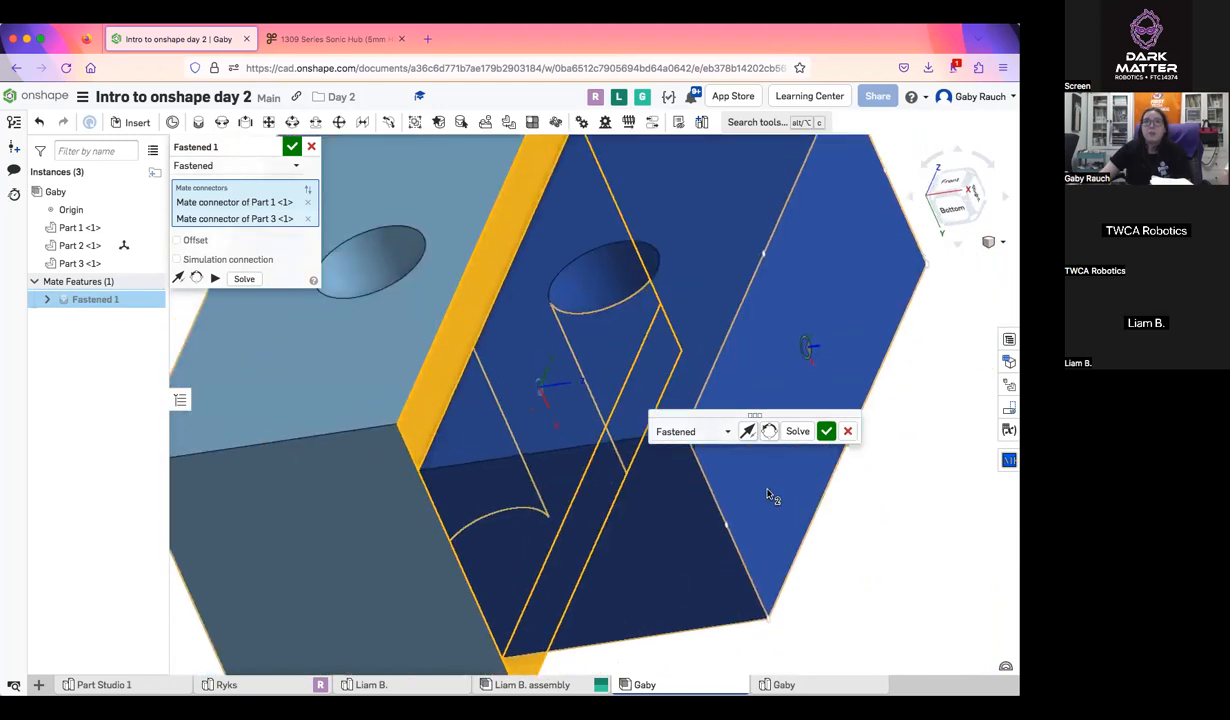
left_click(769, 431)
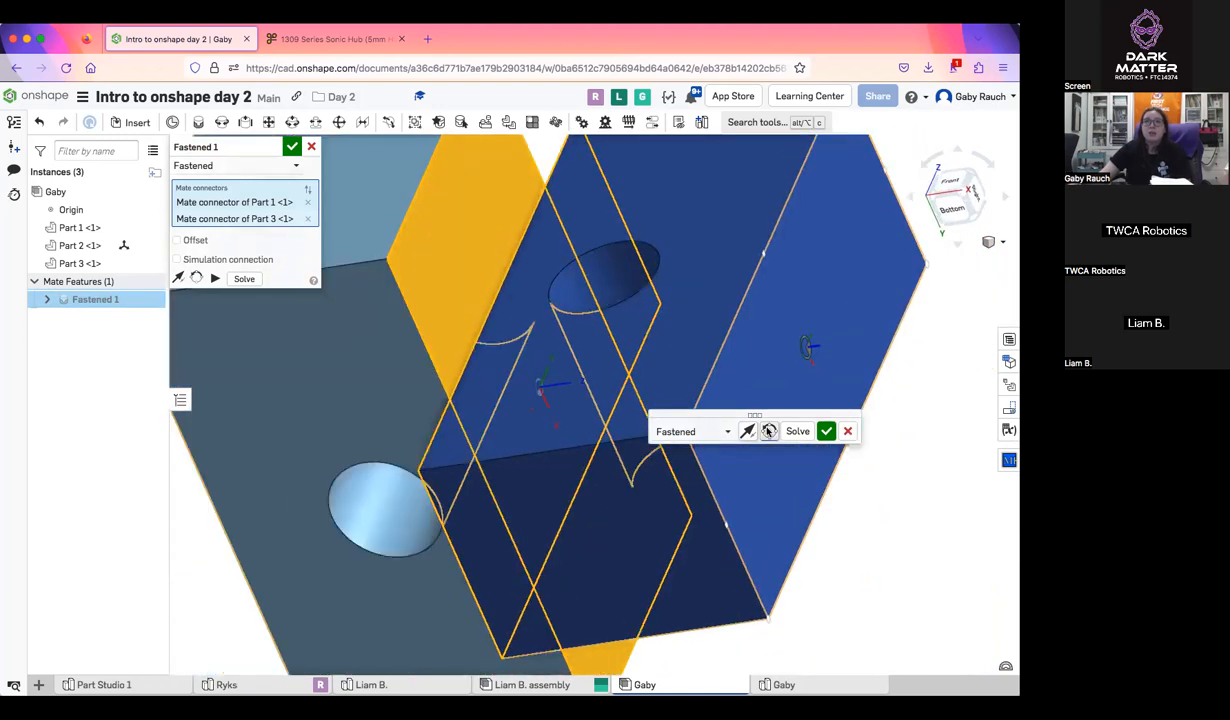
left_click(769, 431)
left_click(769, 431)
left_click(769, 431)
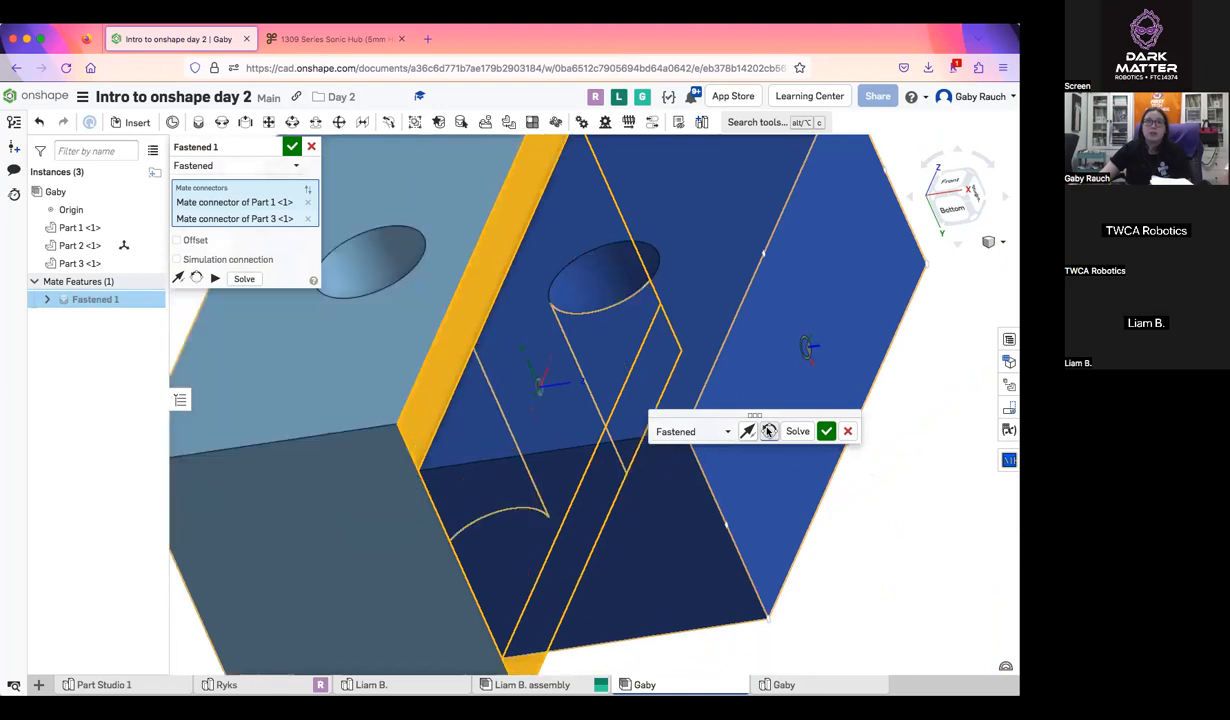
Flip the fastened mate's primary axis back and forth, ending with the two blocks side by side
left_click(746, 431)
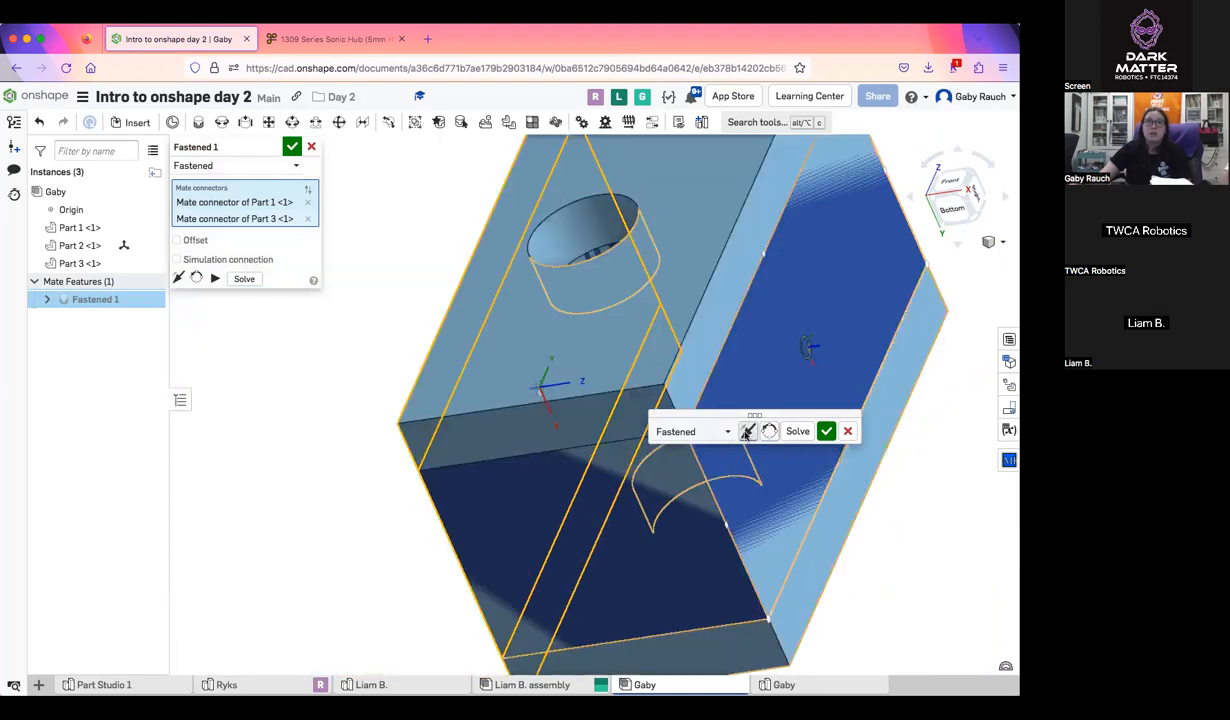
left_click(746, 431)
left_click(746, 431)
left_click(746, 431)
left_click(746, 431)
left_click(746, 431)
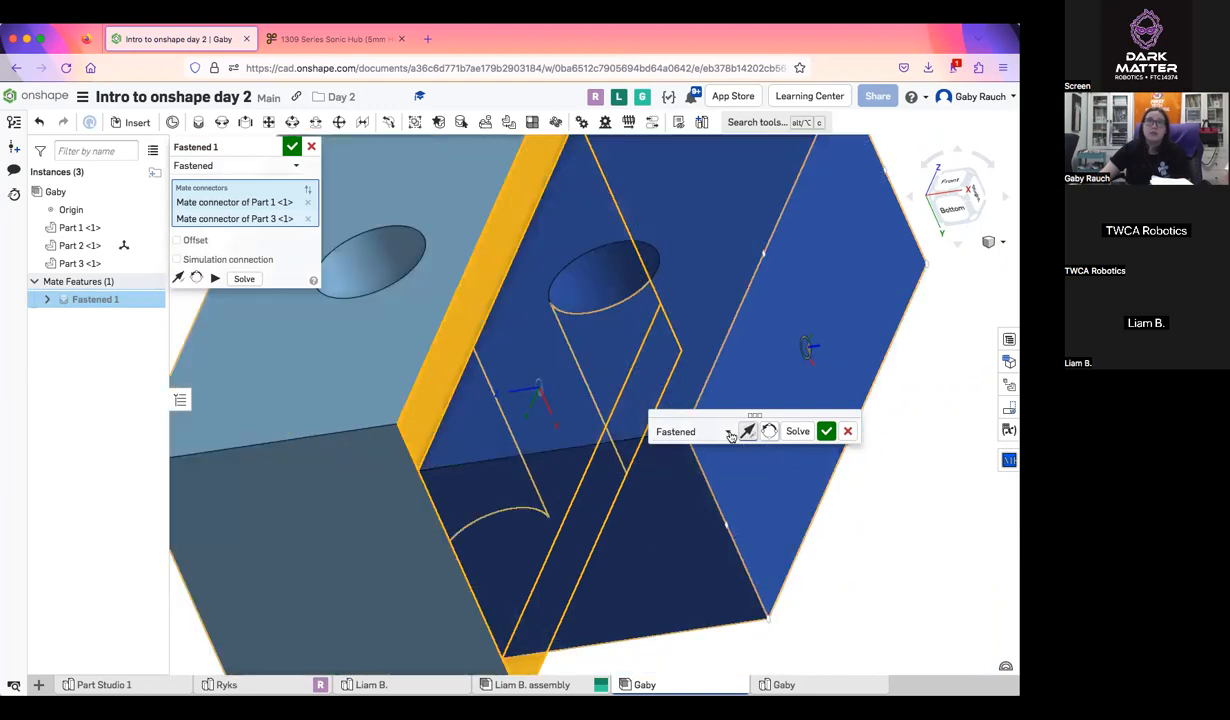
Accept the side-face fastened mate and exit the follow-up mate without selecting any connectors
left_click_drag(719, 415, 700, 432)
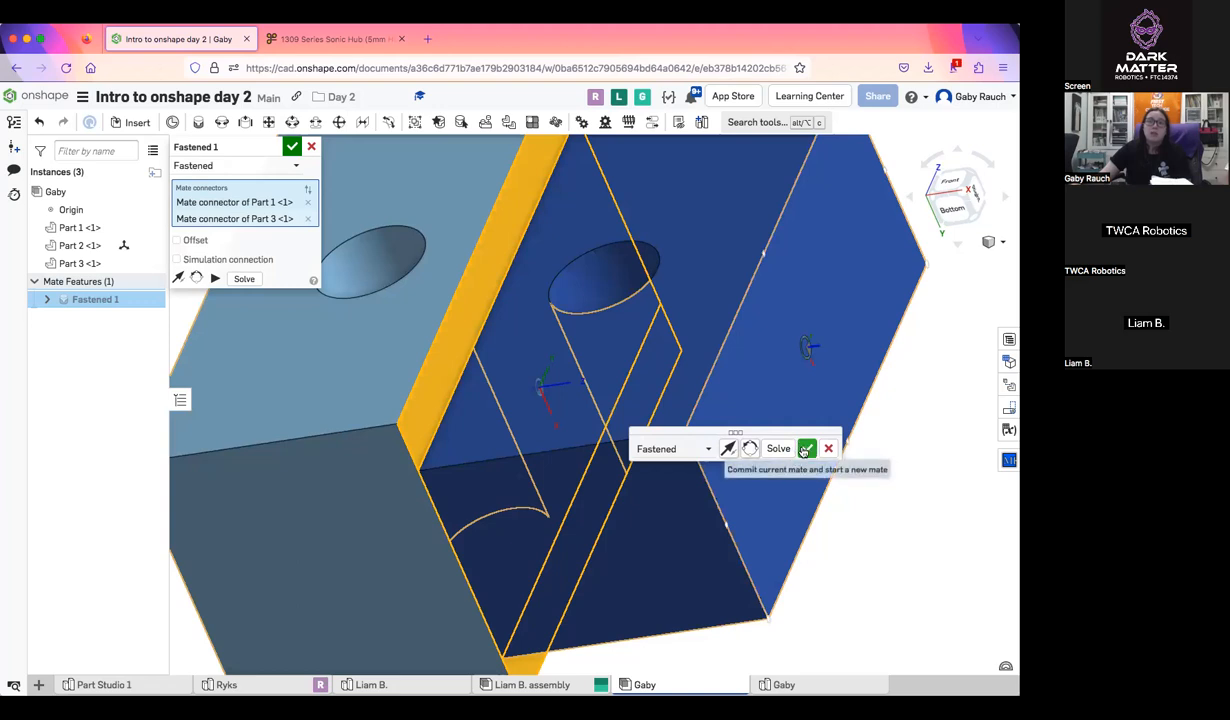
left_click(807, 449)
key("m")
scroll(713, 350, "down", 4)
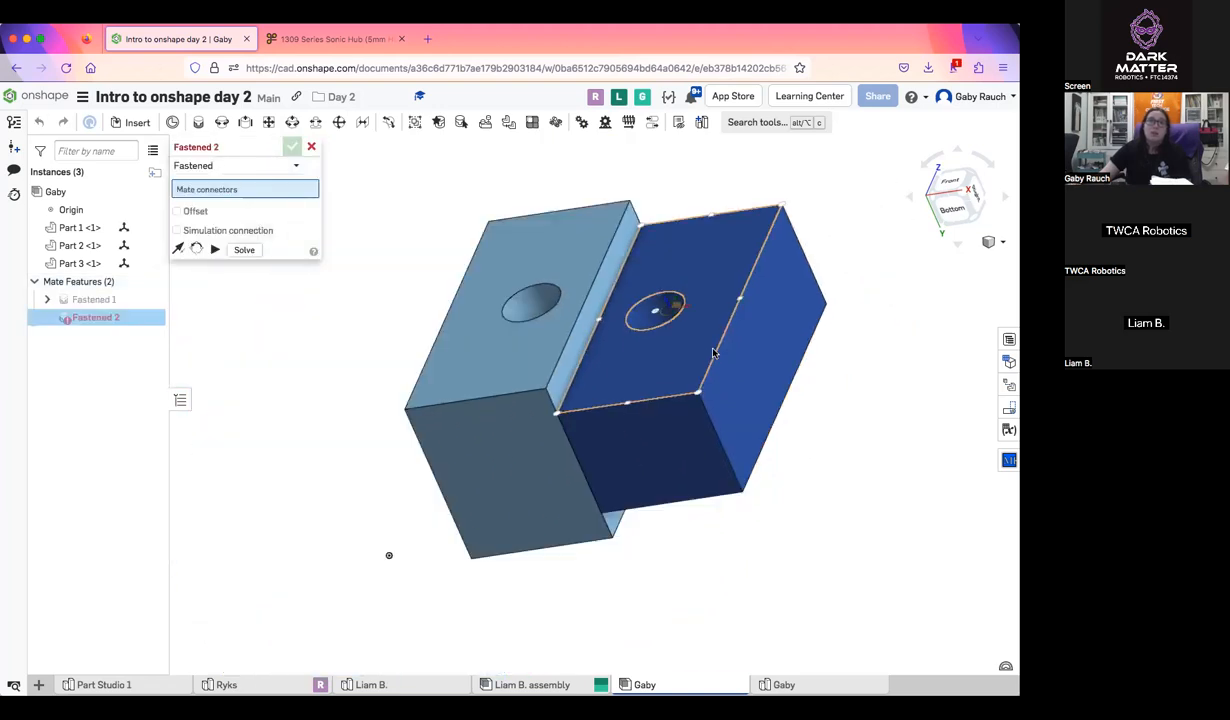
middle_click_drag(716, 351, 838, 358)
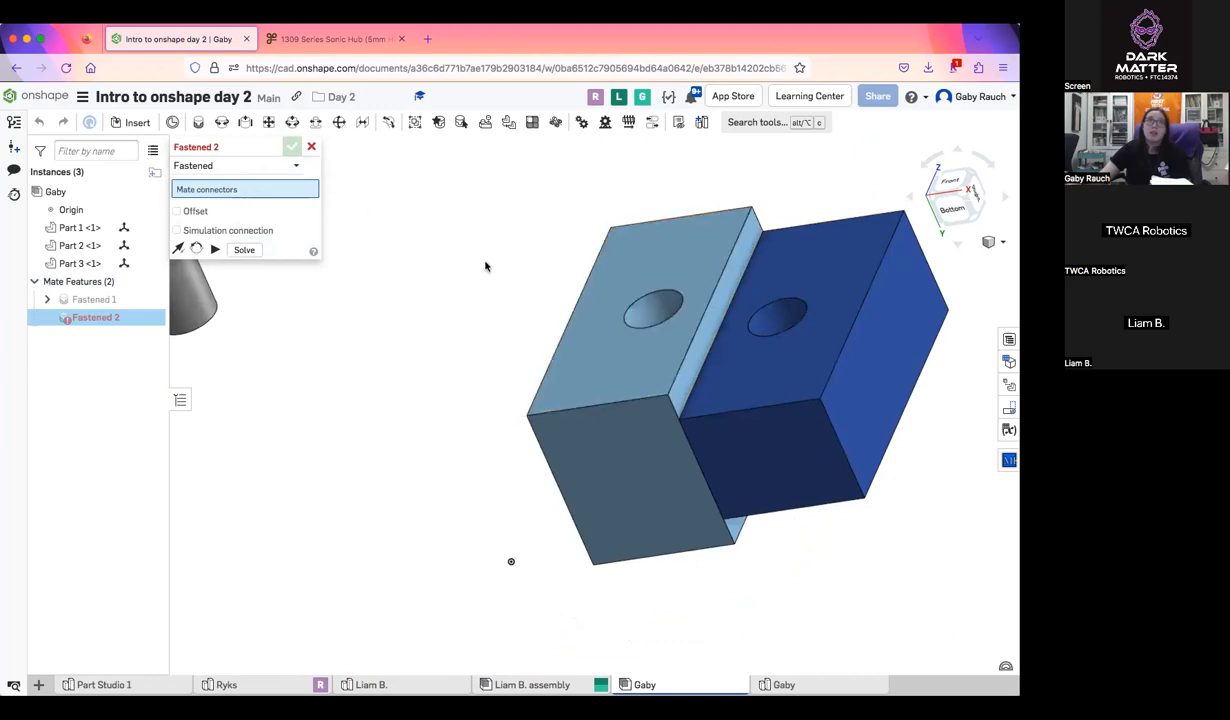
right_click_drag(486, 266, 316, 232)
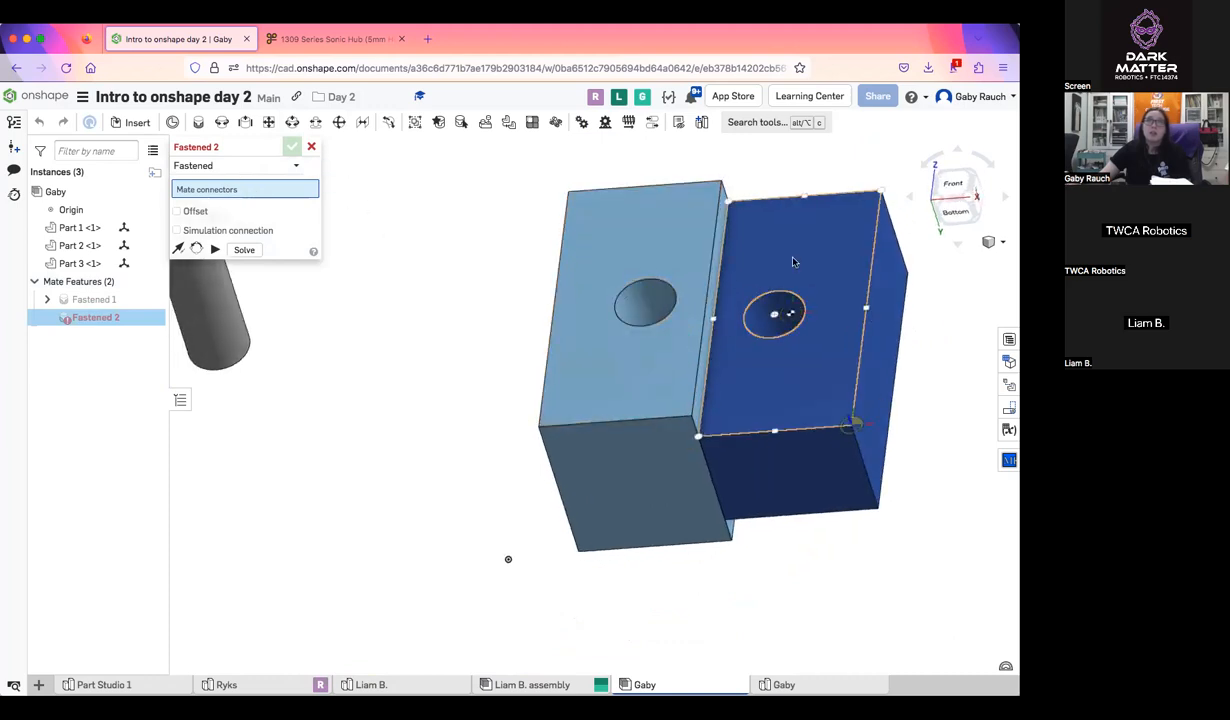
left_click(313, 147)
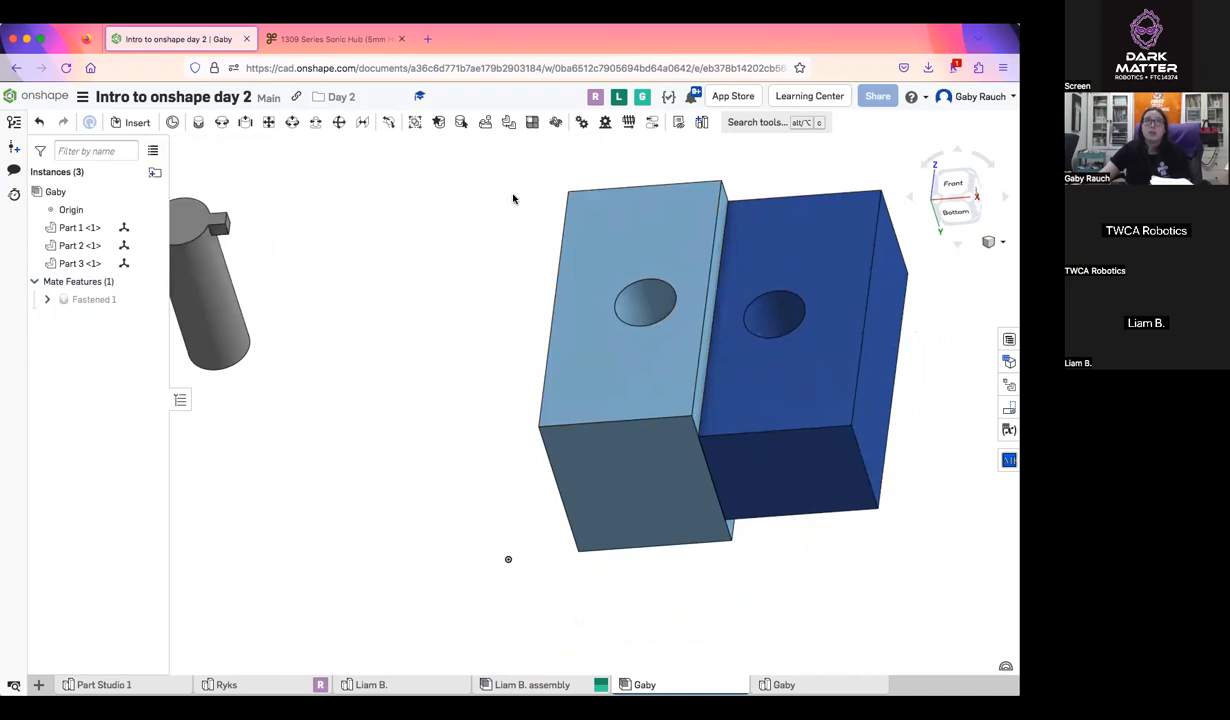
Replace the side-face mate with a fastened mate between the centers of the two blocks' hole-bearing top faces
left_click(63, 302)
left_click(198, 122)
left_click(695, 243)
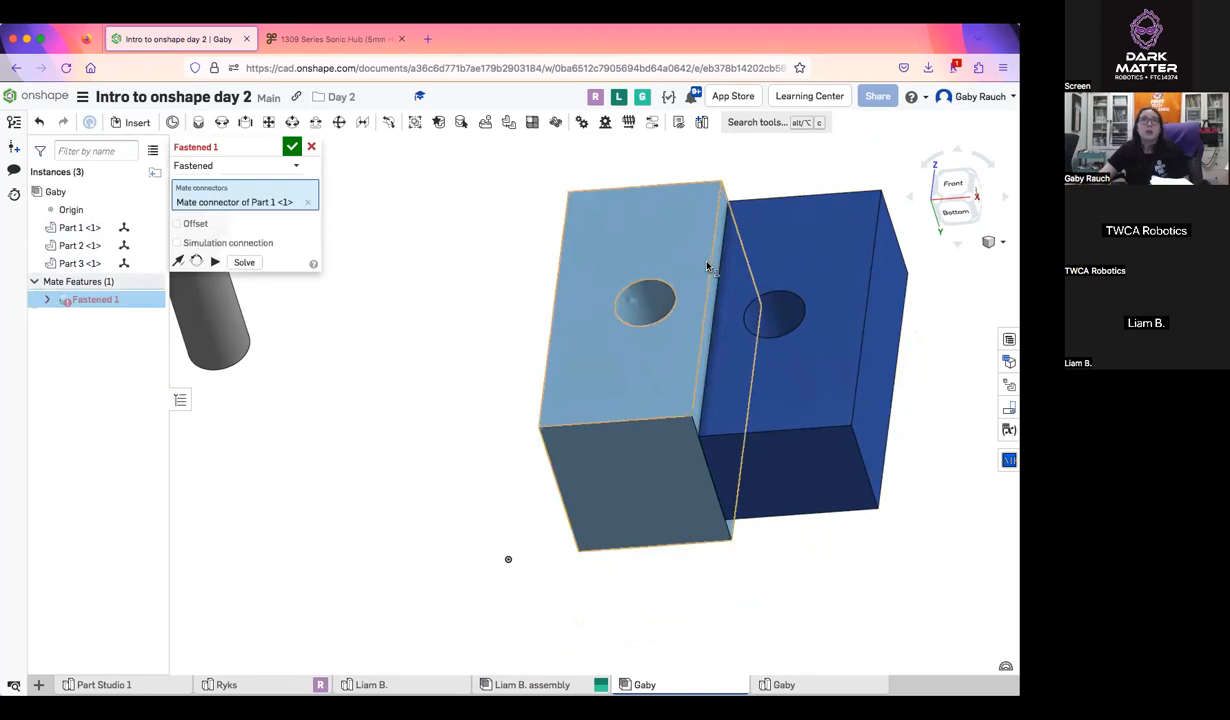
left_click(788, 280)
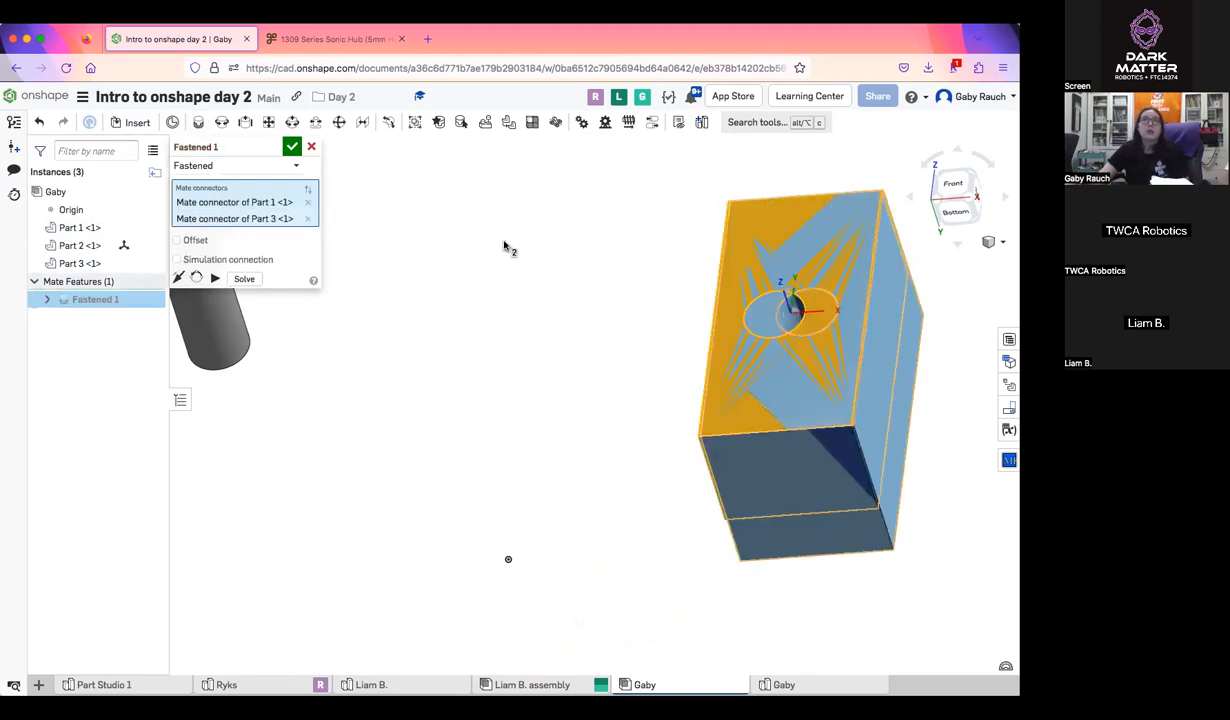
left_click(293, 147)
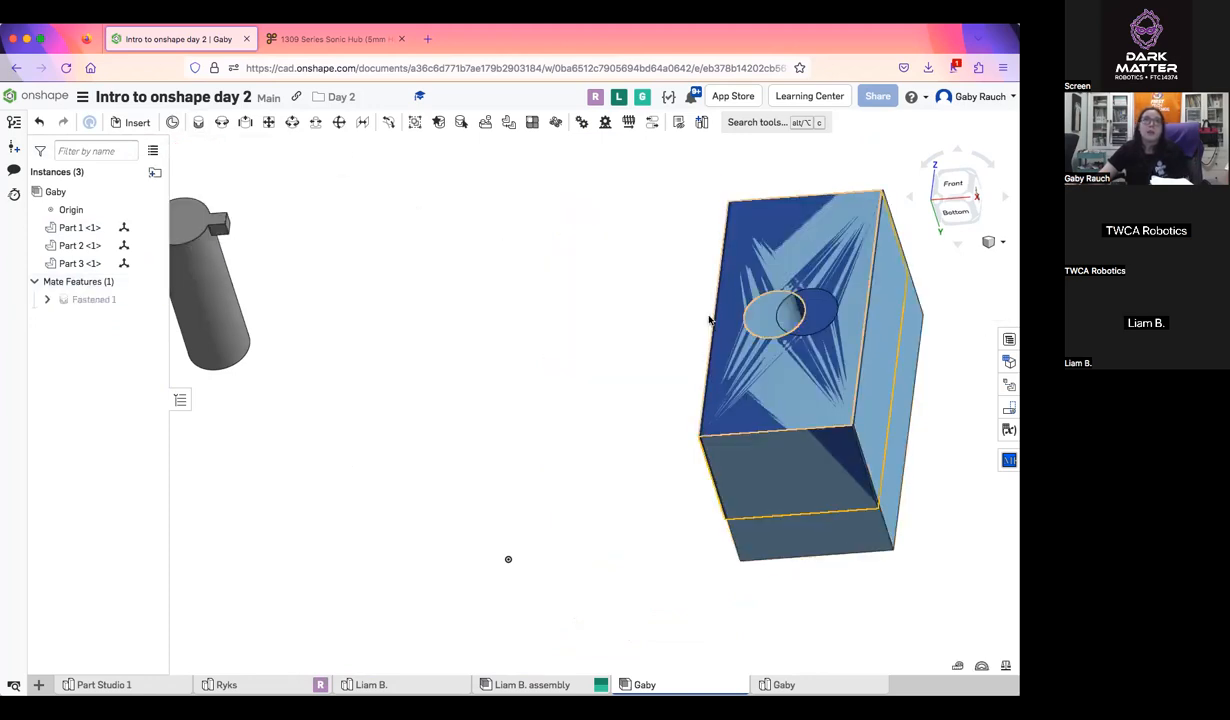
Delete the fastened mate between the blocks' top faces and undo the deletion
left_click(95, 299)
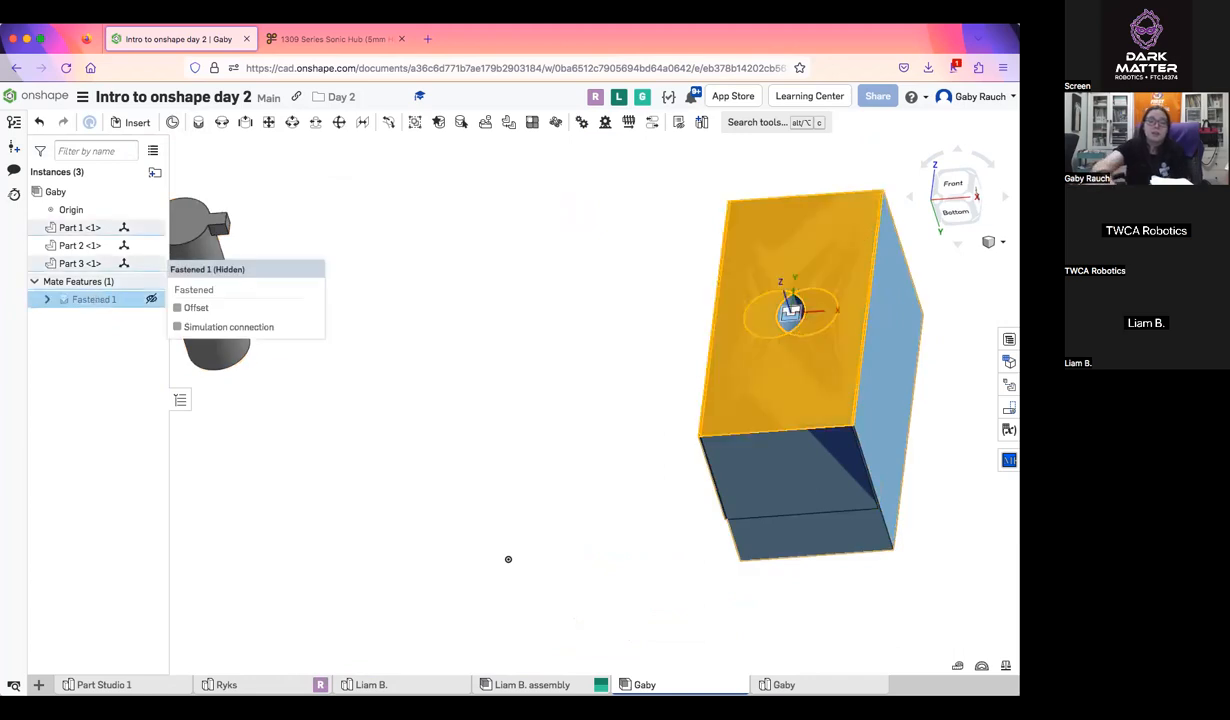
key("Delete")
left_click_drag(783, 211, 411, 219)
right_click_drag(410, 219, 583, 313)
key("super+z")
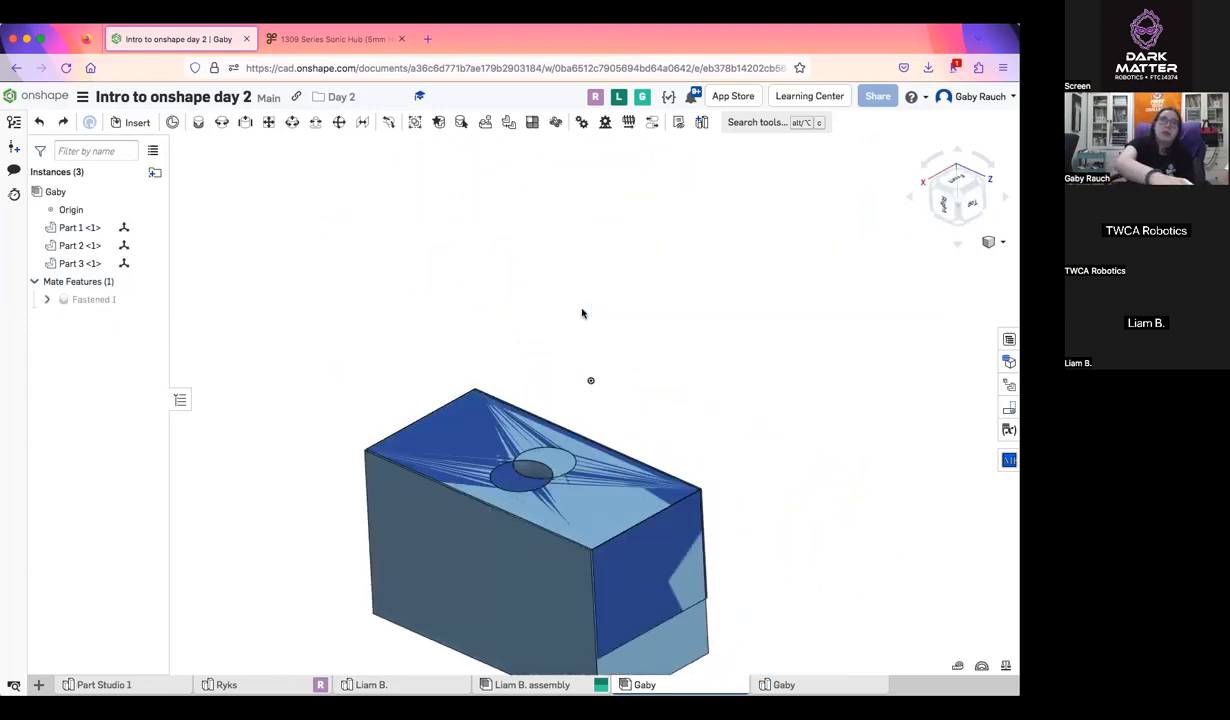
Undo the fastened mate between the blocks' hole-bearing top faces so both blocks are free again
key("super+z")
right_click_drag(704, 417, 452, 488)
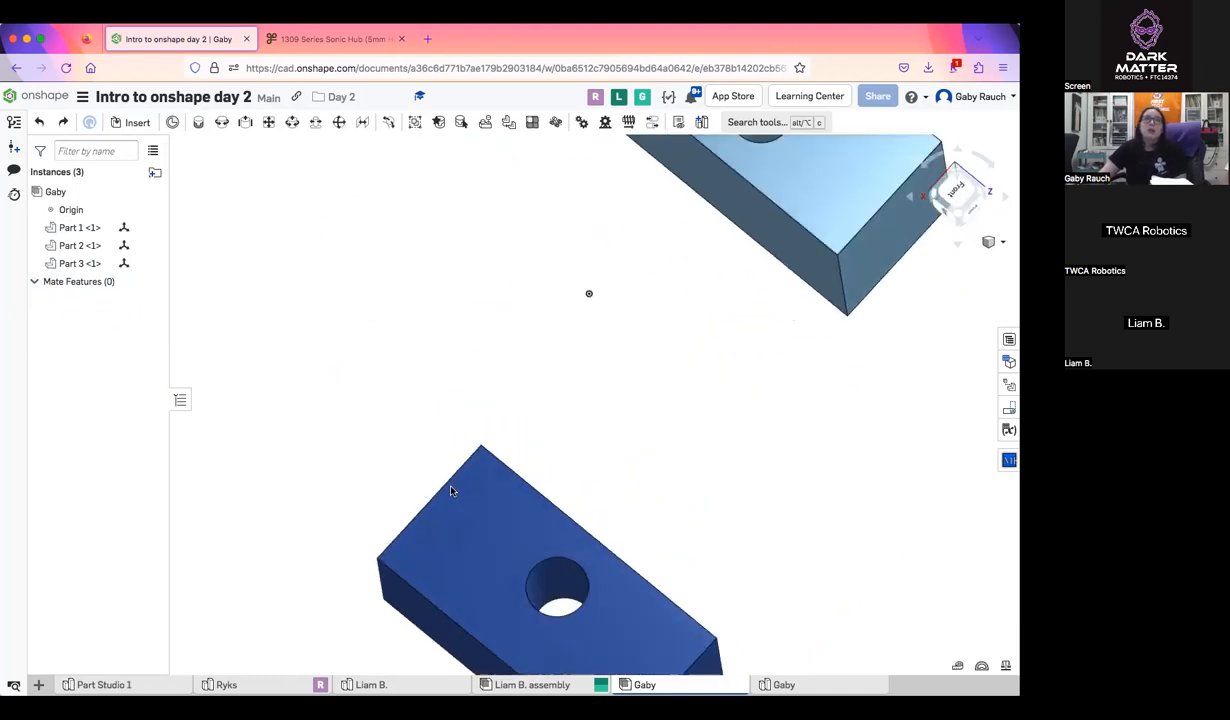
middle_click_drag(452, 488, 452, 371)
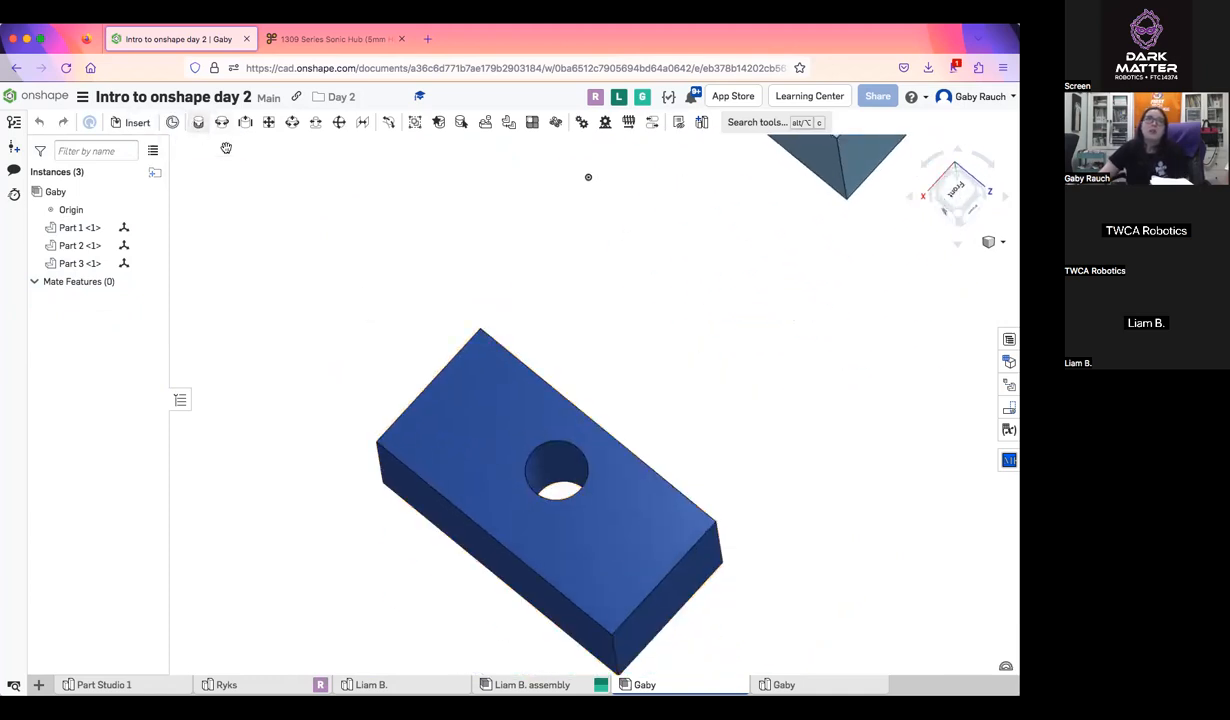
Start a fastened mate with a connector at the midpoint of the light blue block's long bottom edge facing the dark blue block
left_click(199, 122)
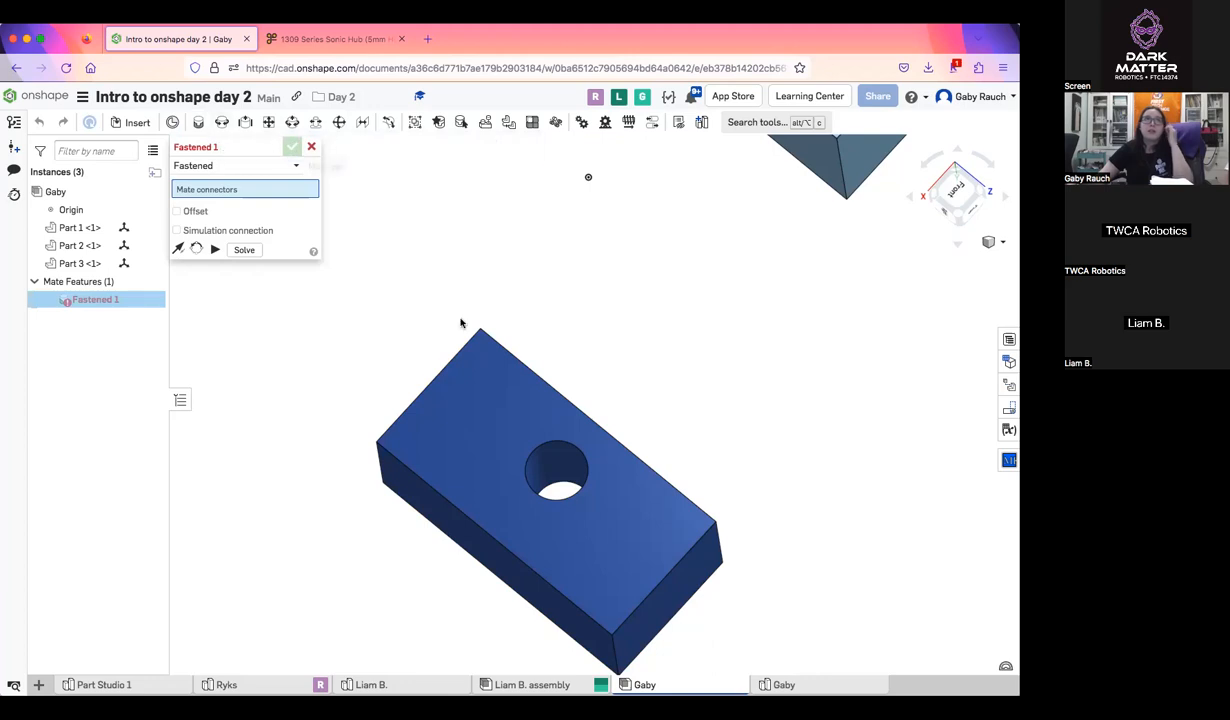
scroll(571, 489, "up", 5)
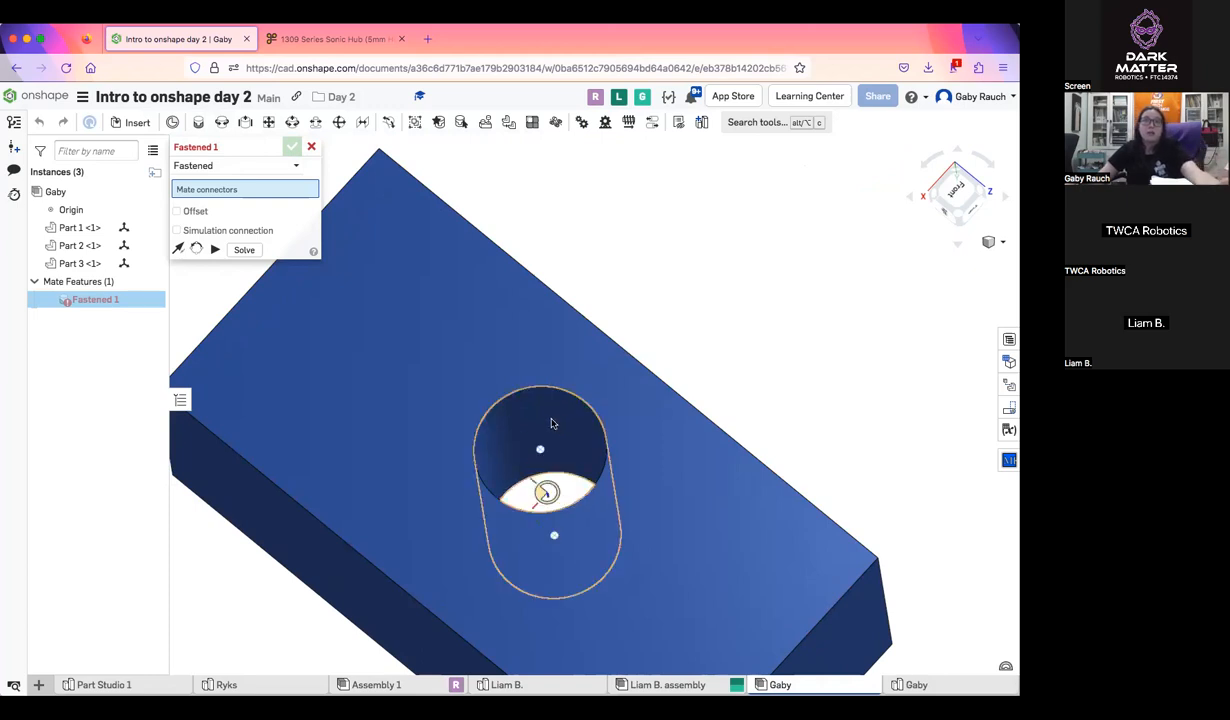
middle_click_drag(552, 437, 556, 374)
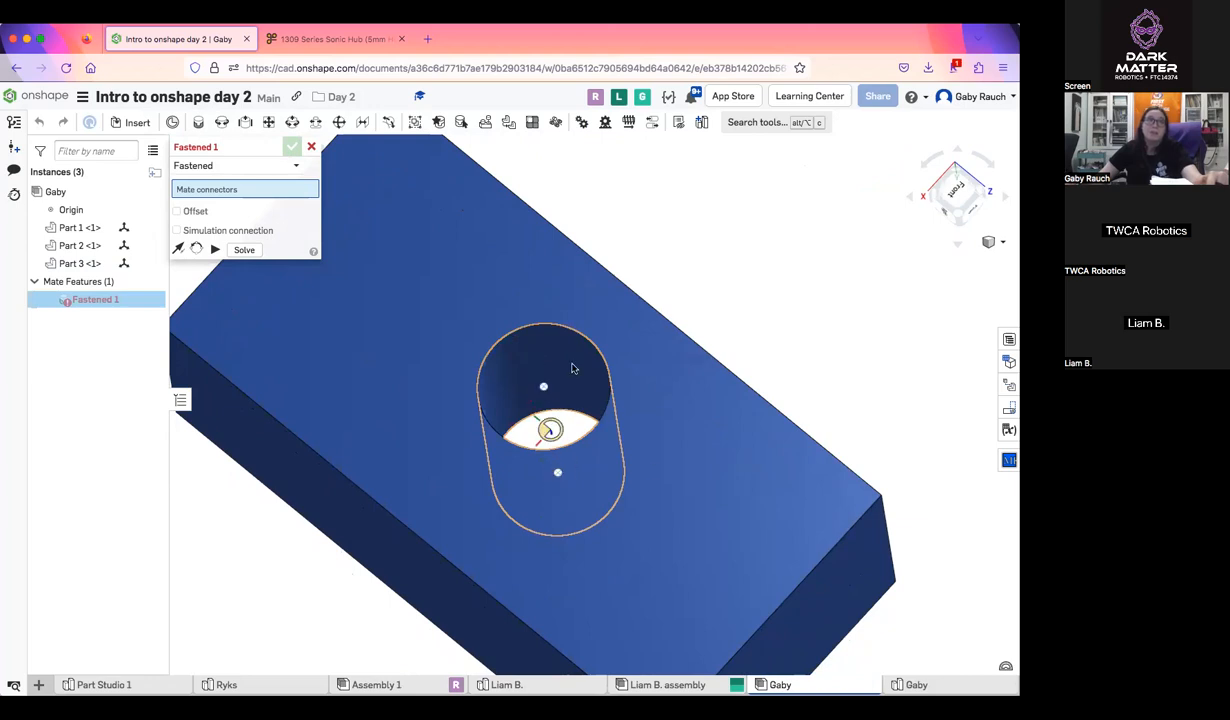
scroll(661, 467, "down", 8)
mouse_move(695, 415)
right_mouse_down()
mouse_move(659, 423)
mouse_move(698, 462)
mouse_move(678, 379)
mouse_move(692, 412)
mouse_move(677, 409)
right_mouse_up()
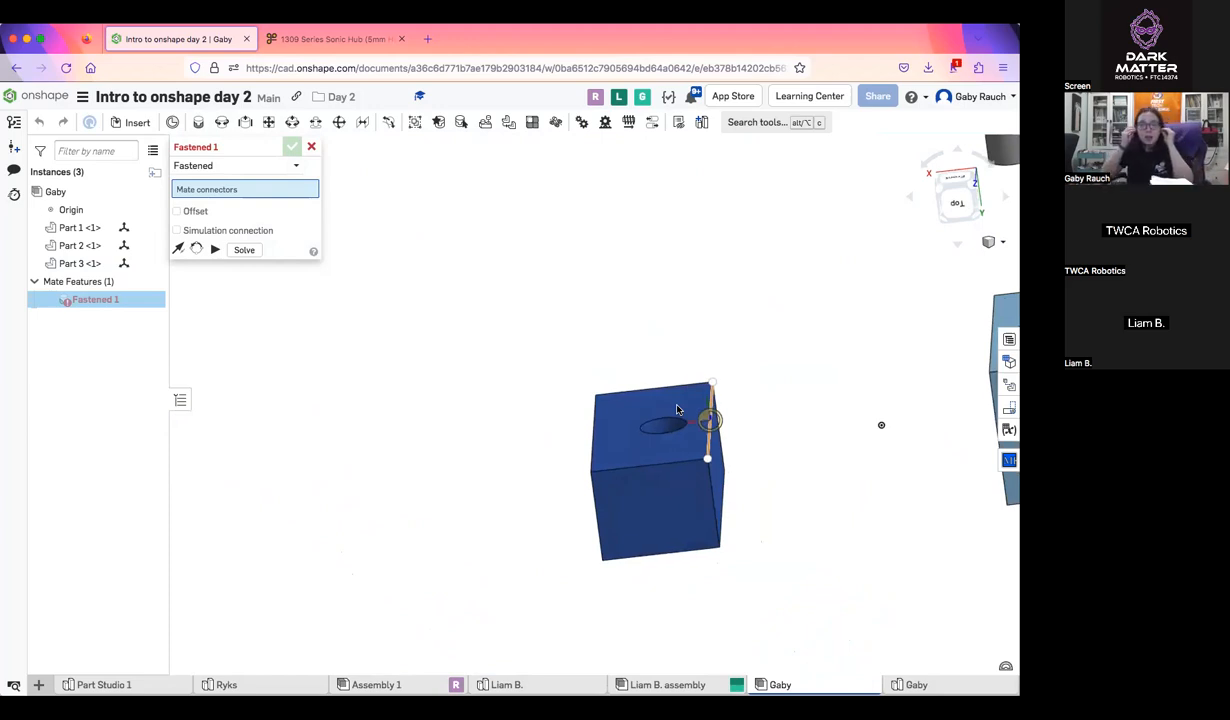
scroll(705, 418, "up", 5)
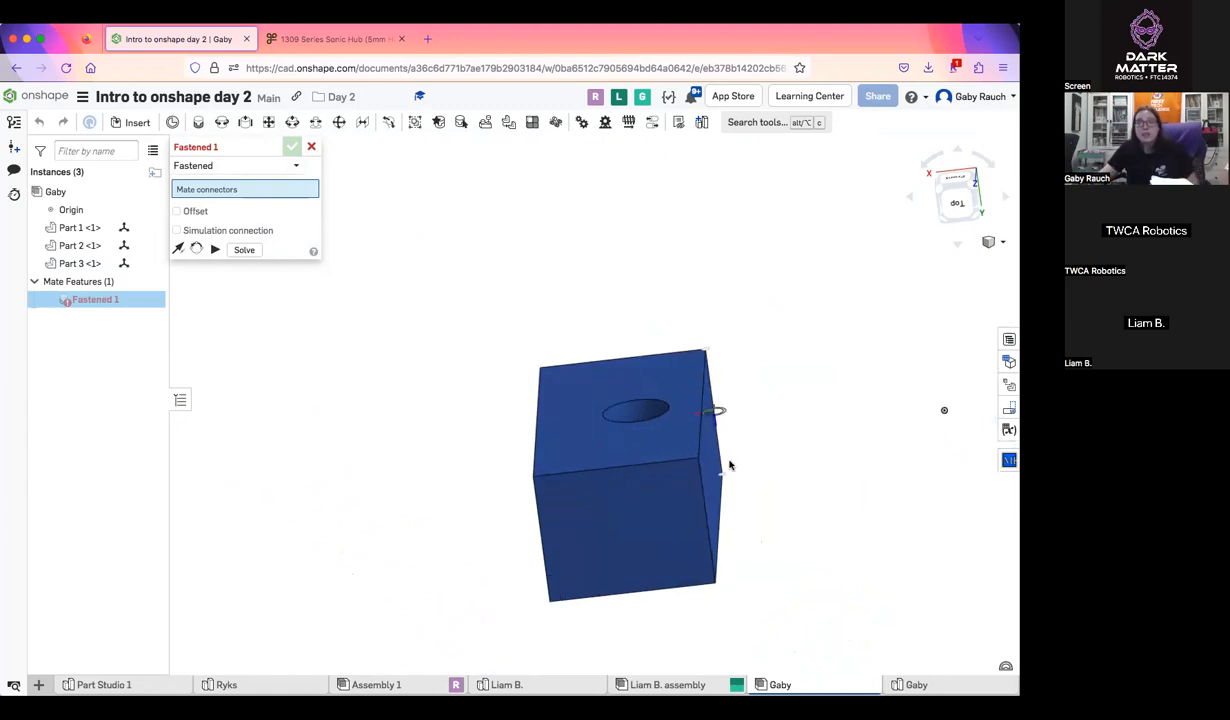
middle_click_drag(642, 446, 391, 480)
middle_click_drag(979, 342, 868, 335)
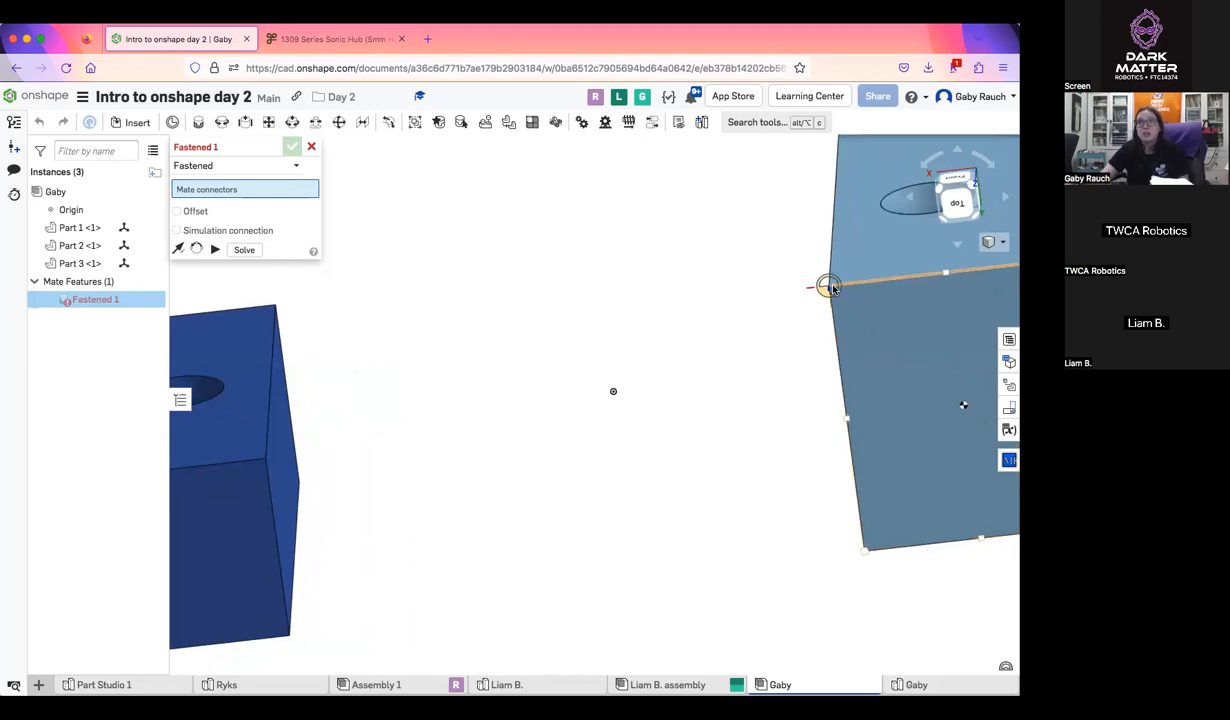
scroll(838, 316, "down", 5)
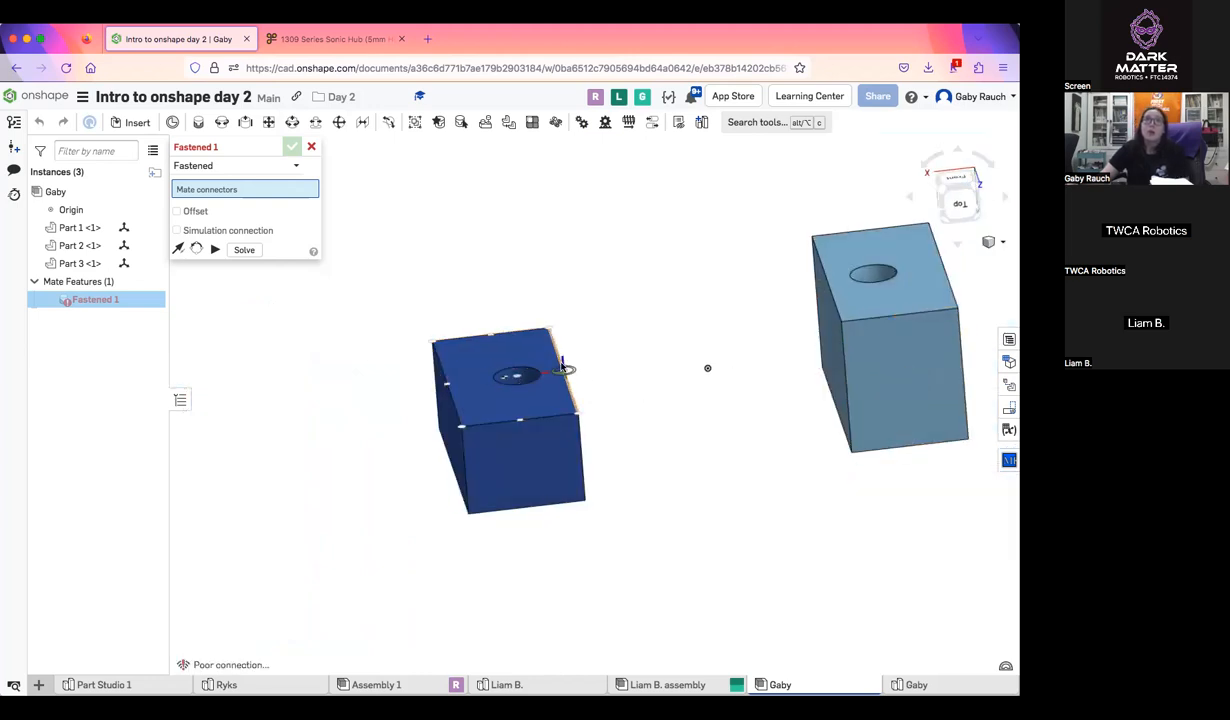
scroll(555, 374, "up", 5)
right_click_drag(577, 376, 800, 455)
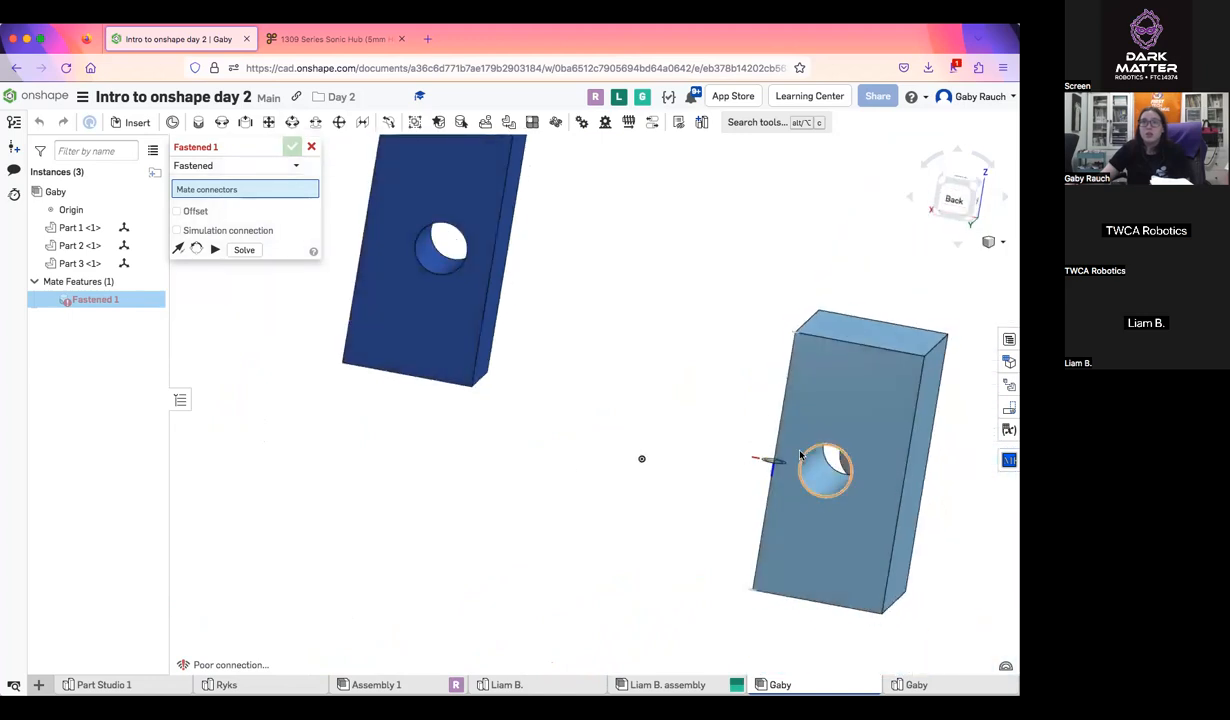
scroll(776, 460, "up", 5)
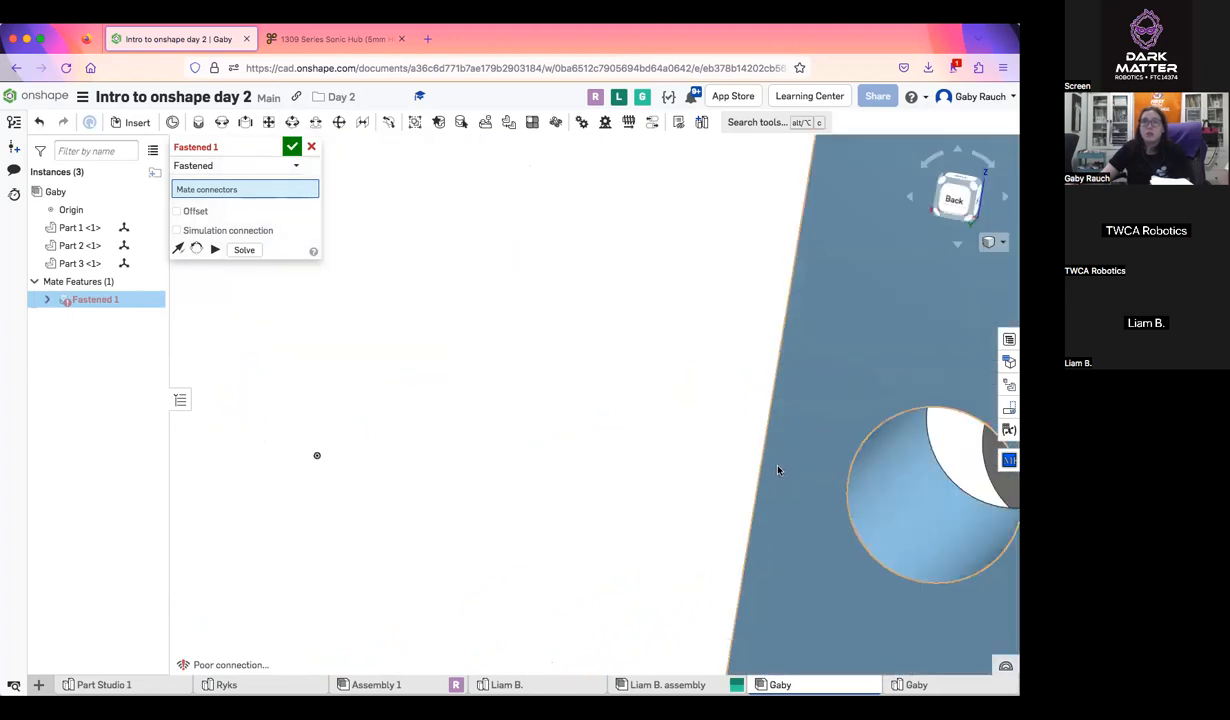
left_click(778, 469)
Complete the fastened mate with the midpoint of the dark blue block's matching long bottom edge and accept it
scroll(778, 467, "down", 5)
scroll(542, 323, "up", 5)
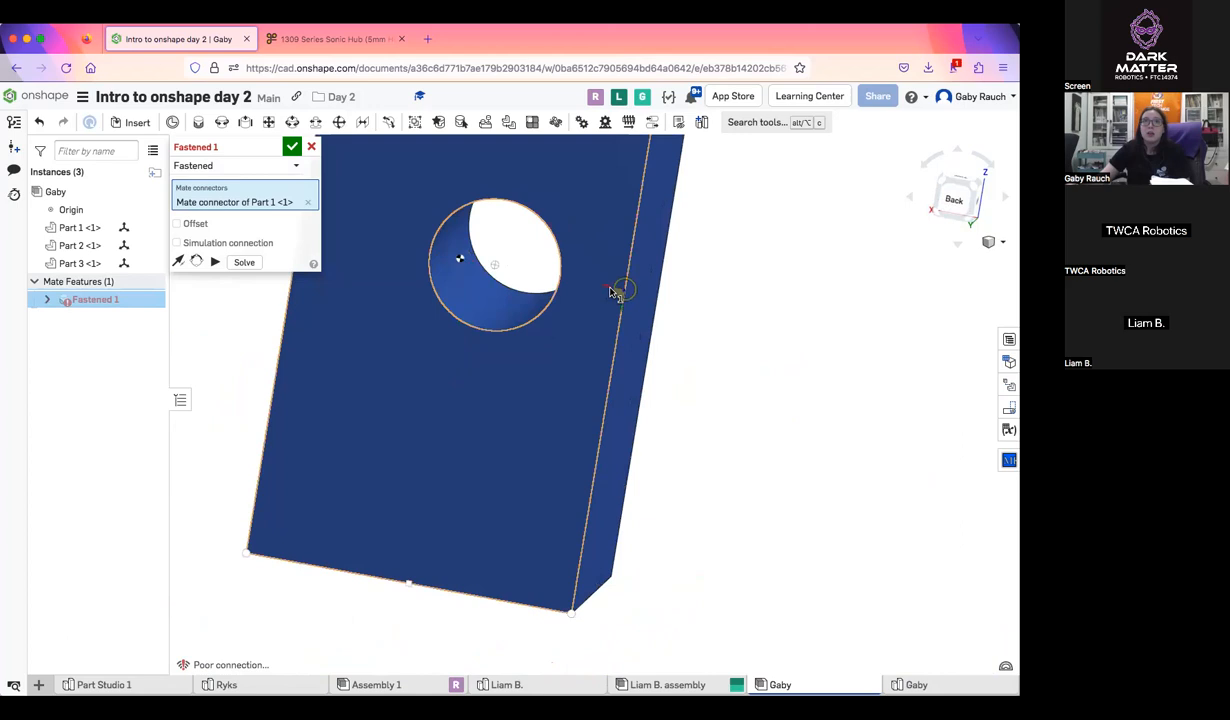
left_click(611, 292)
scroll(651, 362, "down", 5)
right_click_drag(659, 390, 520, 400)
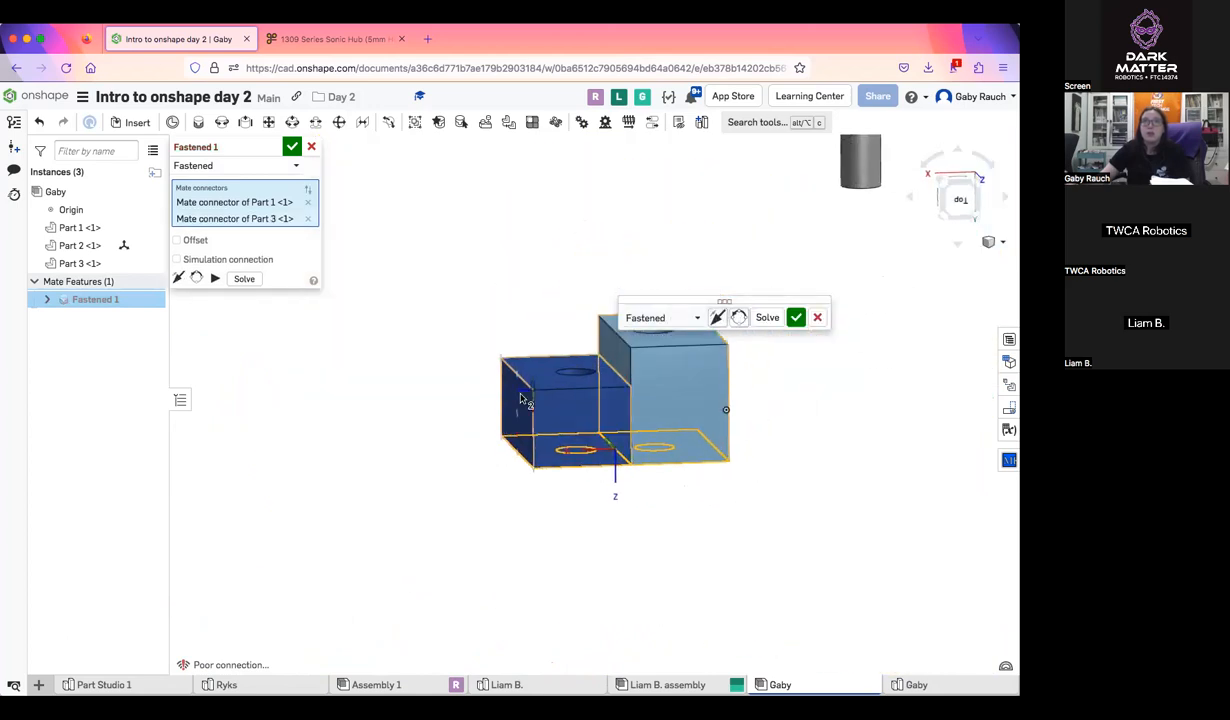
right_click_drag(520, 192, 575, 220)
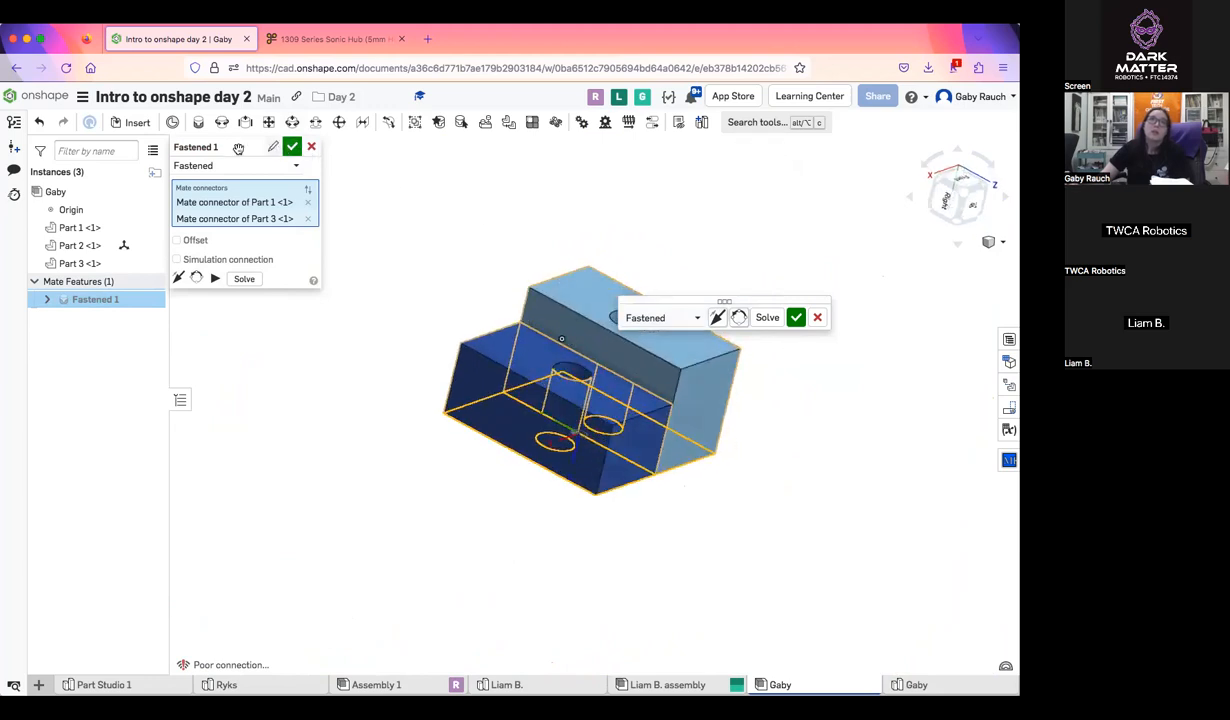
left_click(289, 149)
scroll(563, 486, "down", 4)
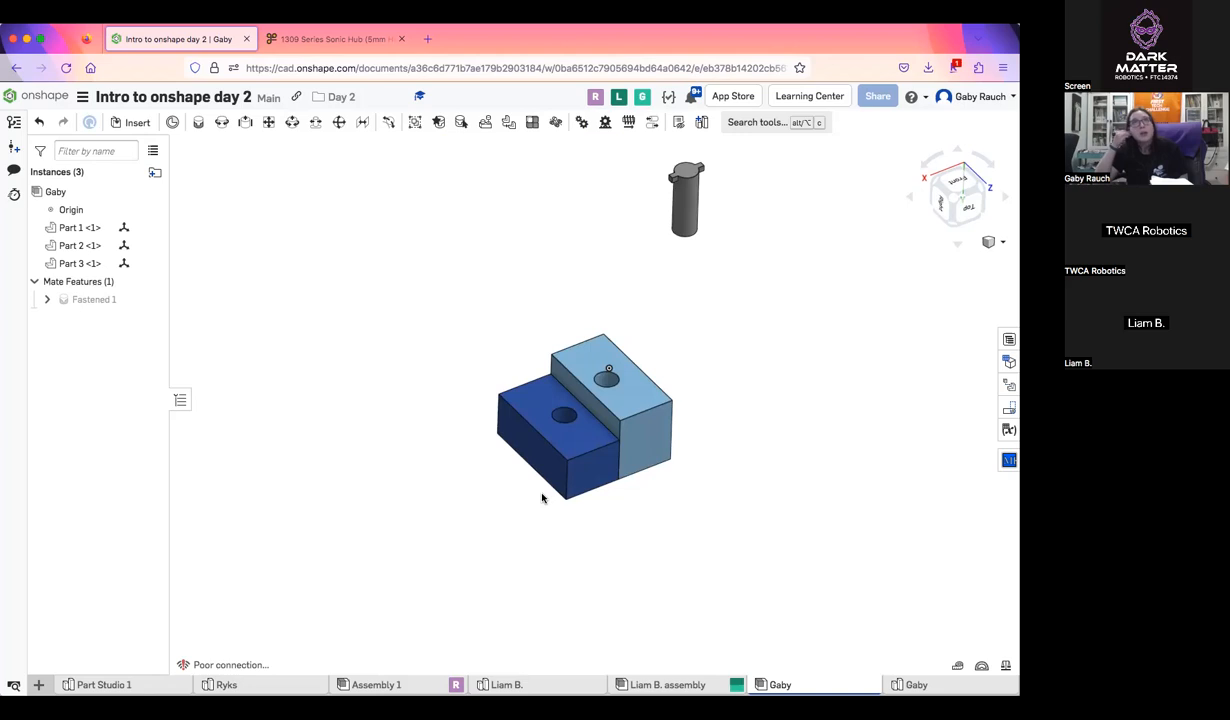
Start a revolute mate using the center of the pin's plain round end, opposite its side tabs, as the first connector
left_click(221, 122)
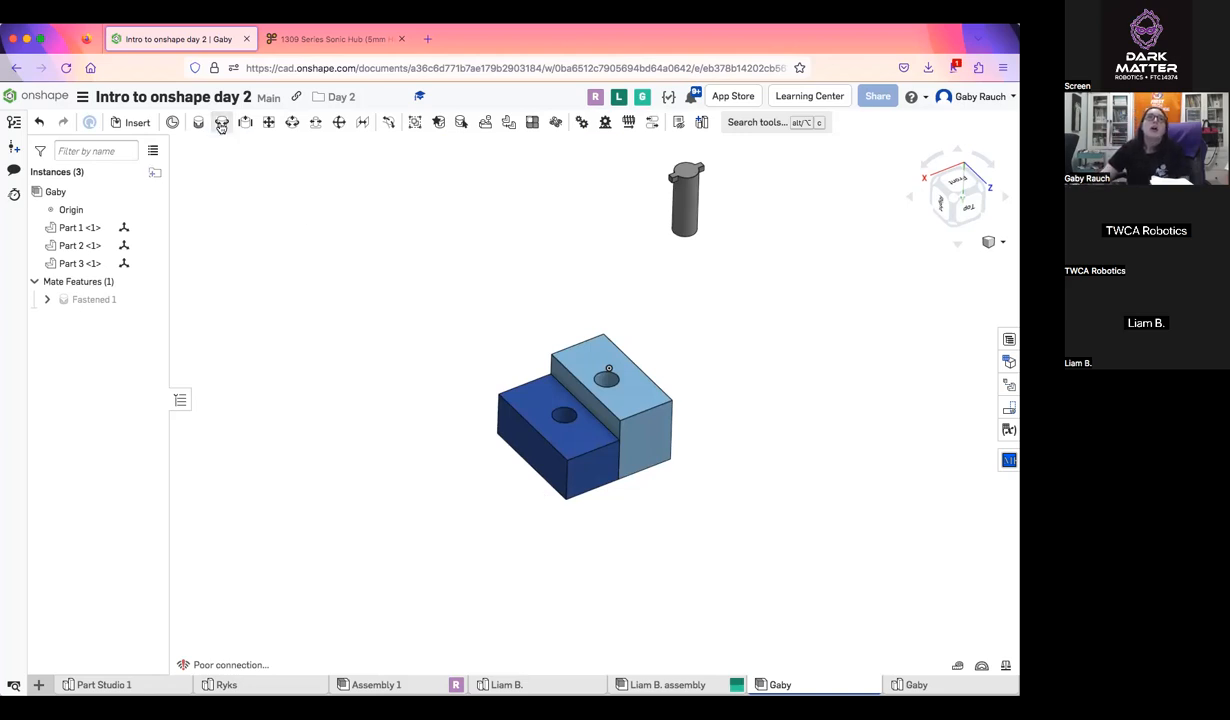
scroll(664, 275, "up", 4)
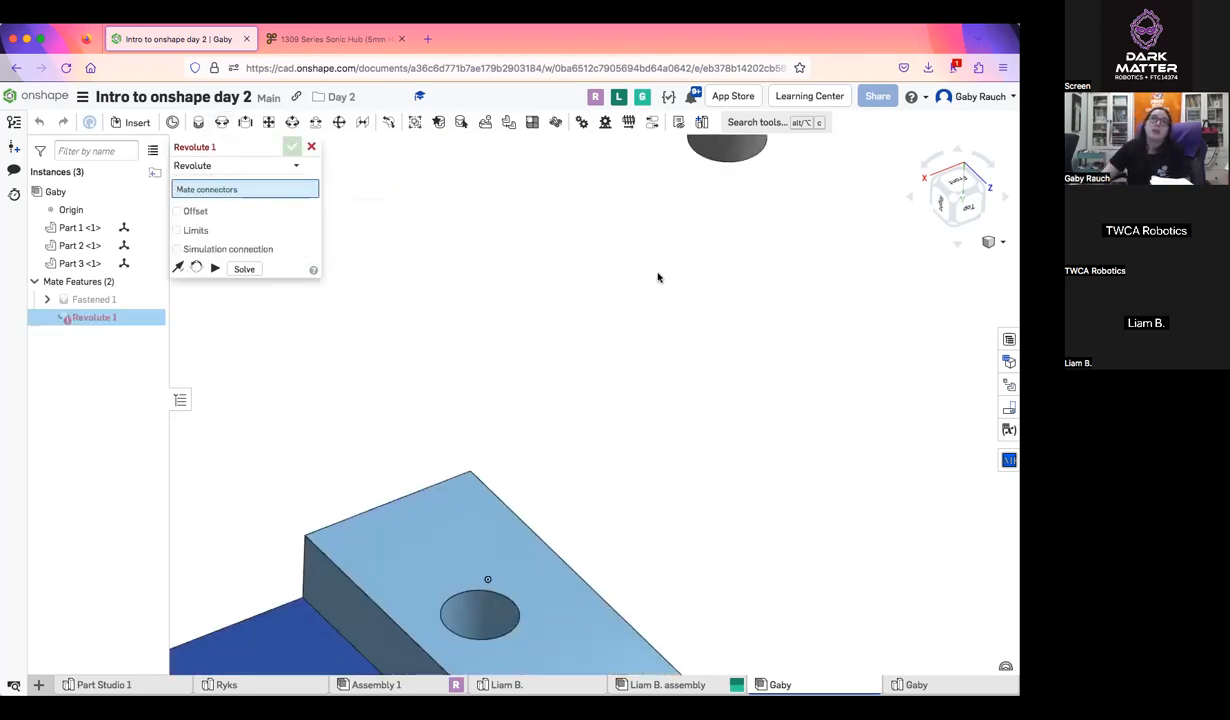
scroll(652, 279, "down", 2)
middle_click_drag(644, 283, 633, 295)
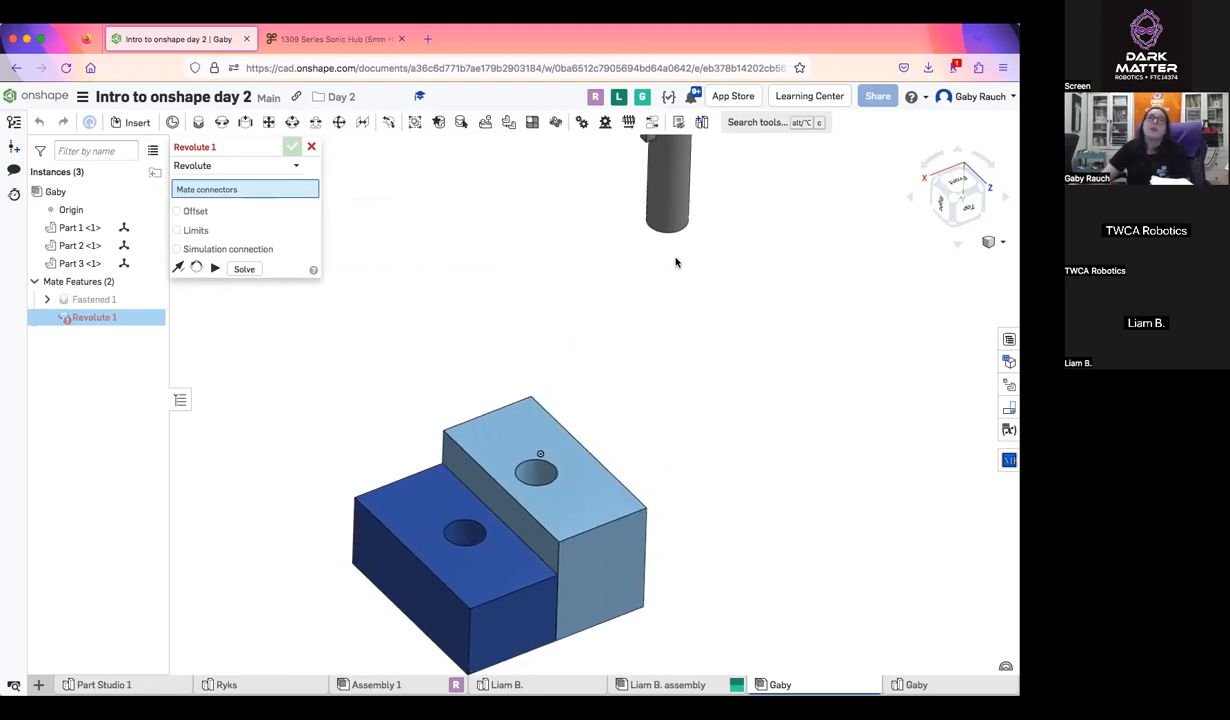
right_click_drag(676, 254, 760, 491)
scroll(740, 537, "up", 5)
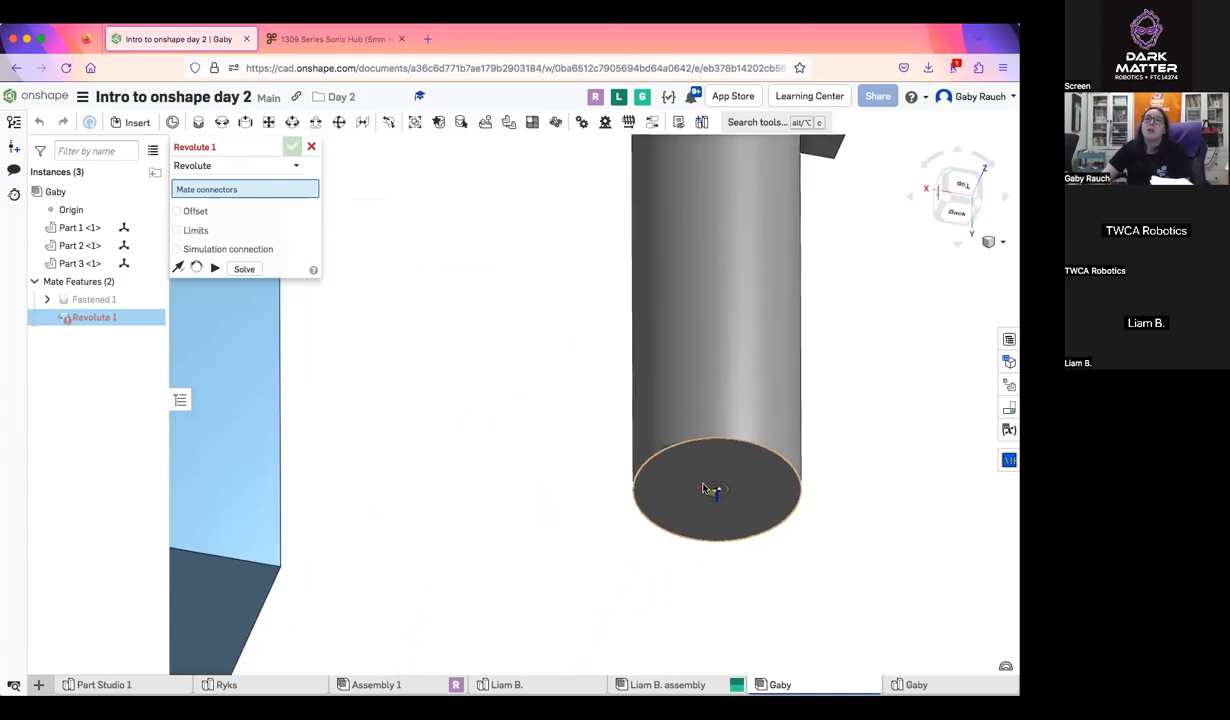
scroll(708, 487, "down", 1)
scroll(706, 480, "down", 2)
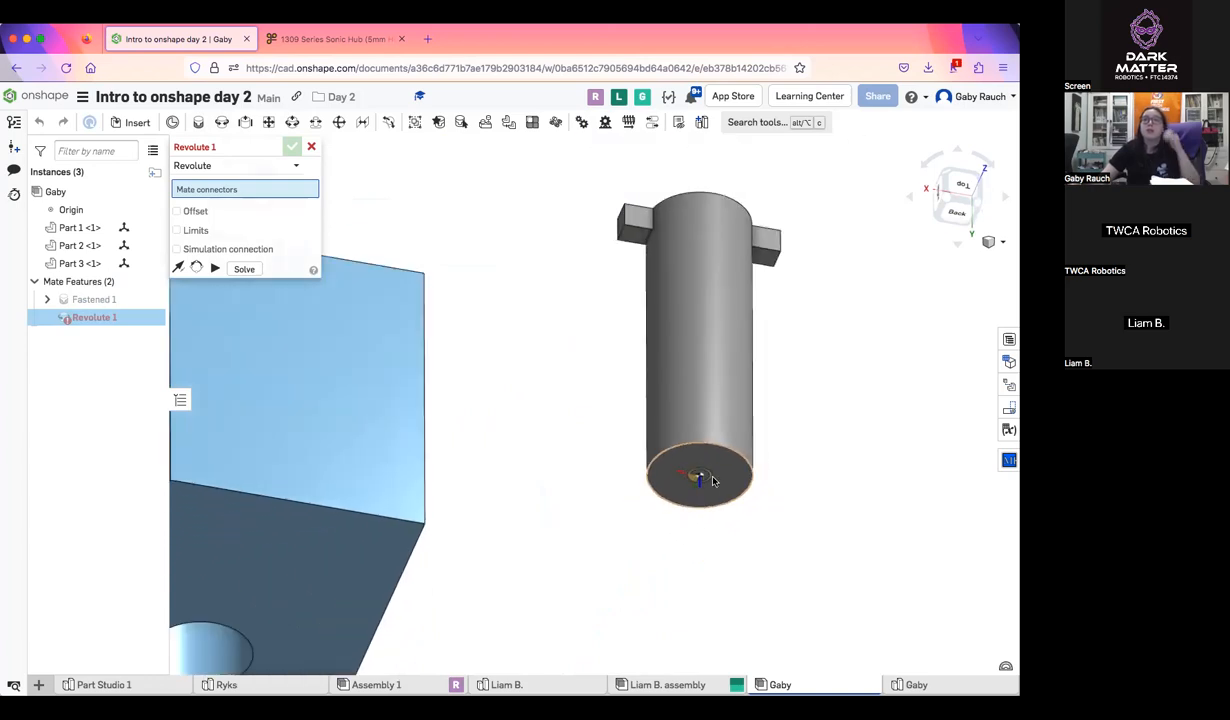
scroll(708, 490, "up", 1)
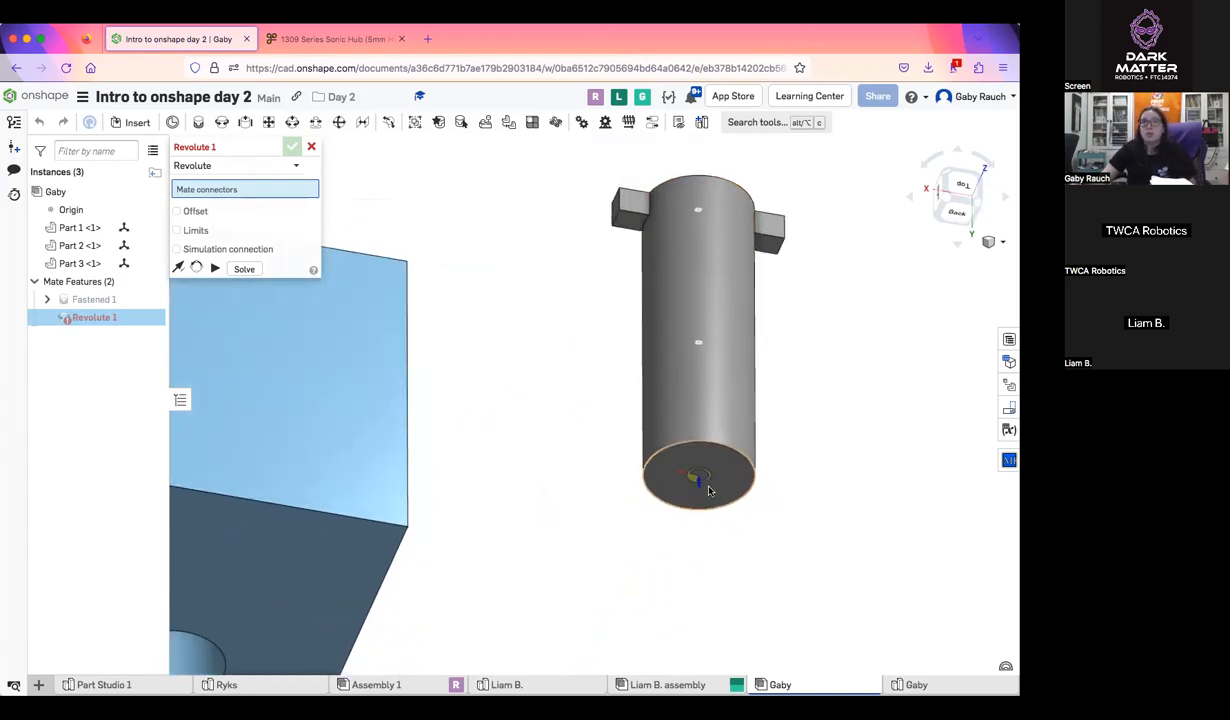
left_click(706, 481)
Try the bottom center of the light blue block's hole as the revolute mate's second connector, and remove that connector
scroll(706, 481, "down", 3)
scroll(632, 438, "up", 5)
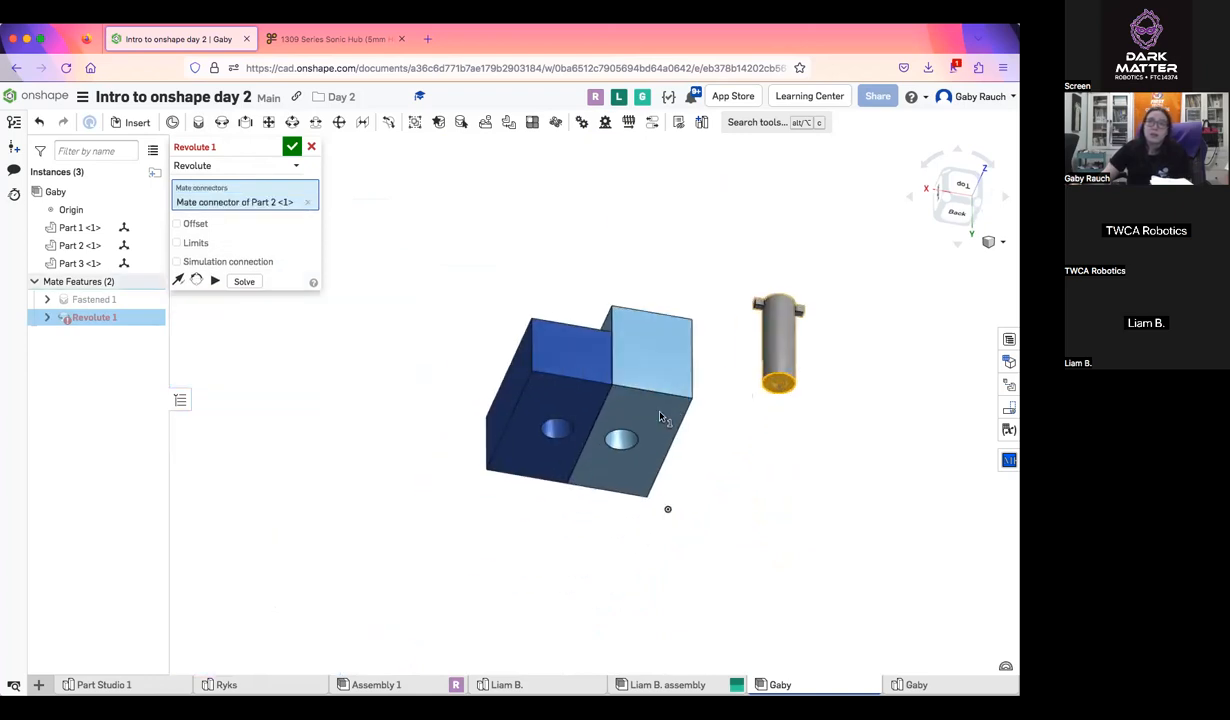
scroll(632, 438, "up", 2)
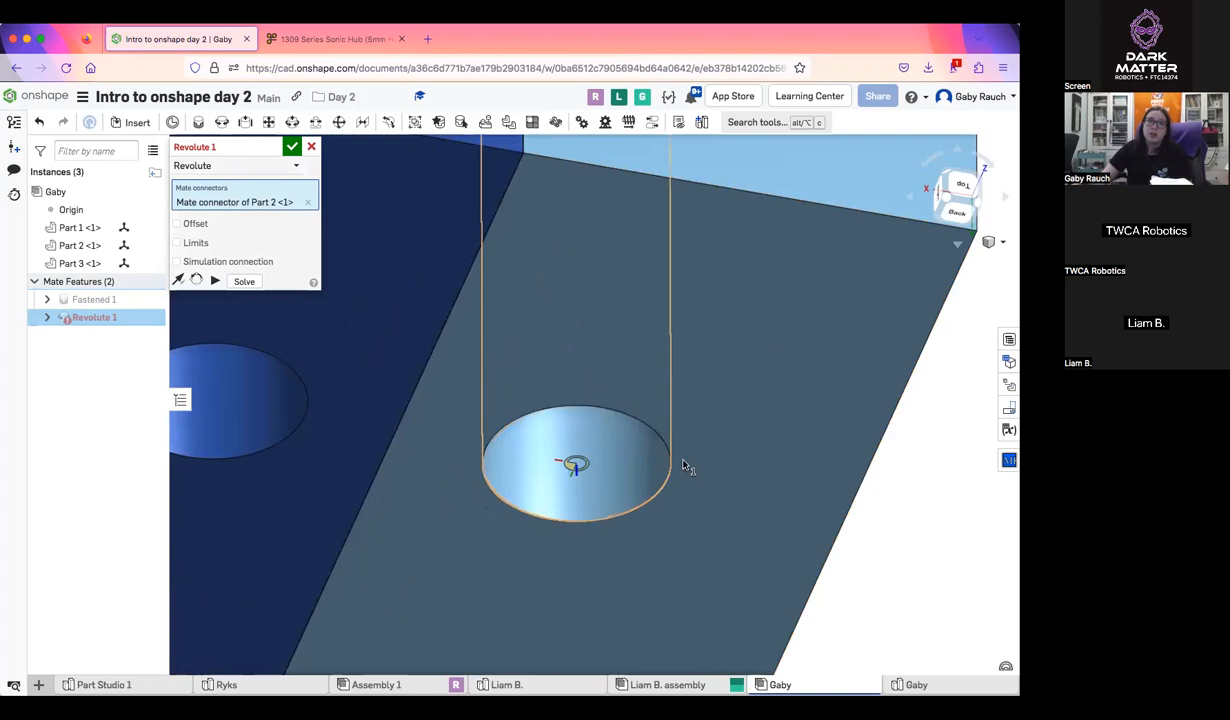
scroll(686, 465, "down", 5)
scroll(710, 467, "up", 5)
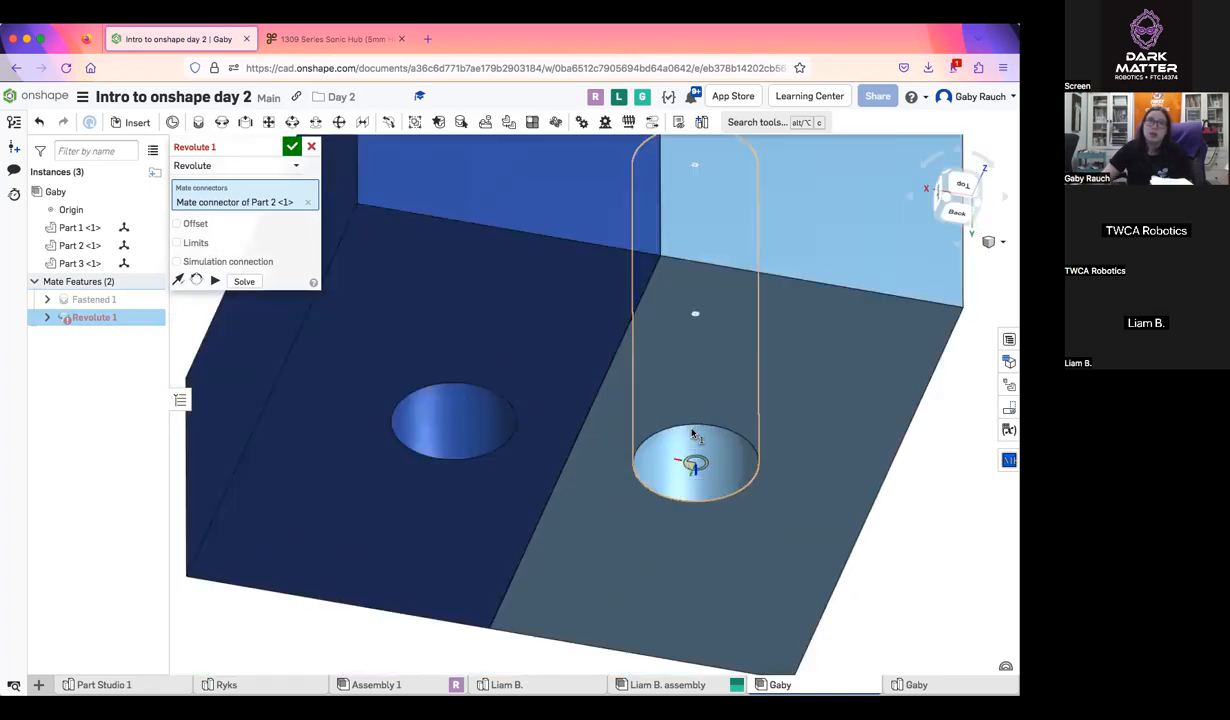
left_click(424, 582)
scroll(672, 512, "down", 5)
mouse_move(678, 512)
right_mouse_down()
mouse_move(704, 526)
mouse_move(714, 563)
mouse_move(695, 503)
right_mouse_up()
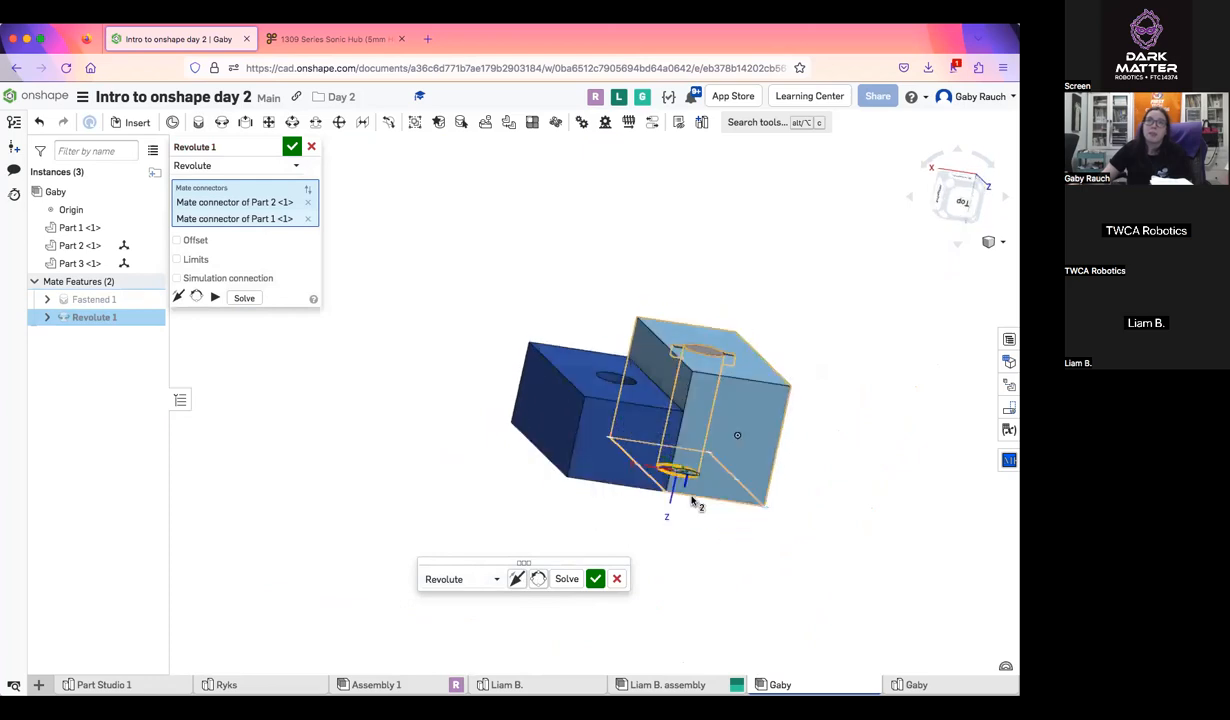
left_click(308, 219)
Complete the pin's revolute mate with the bottom center of the dark blue block's hole and accept it
right_click_drag(545, 465, 590, 300)
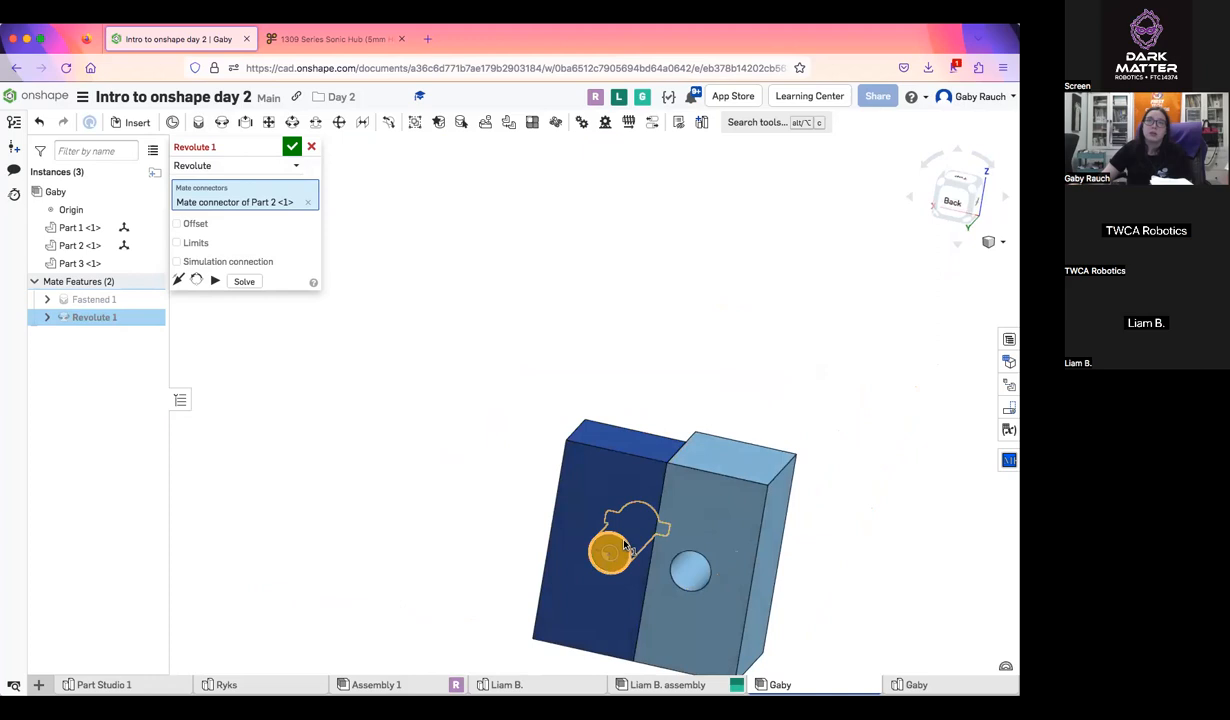
left_click(610, 551)
right_click_drag(502, 445, 431, 401)
scroll(537, 451, "up", 5)
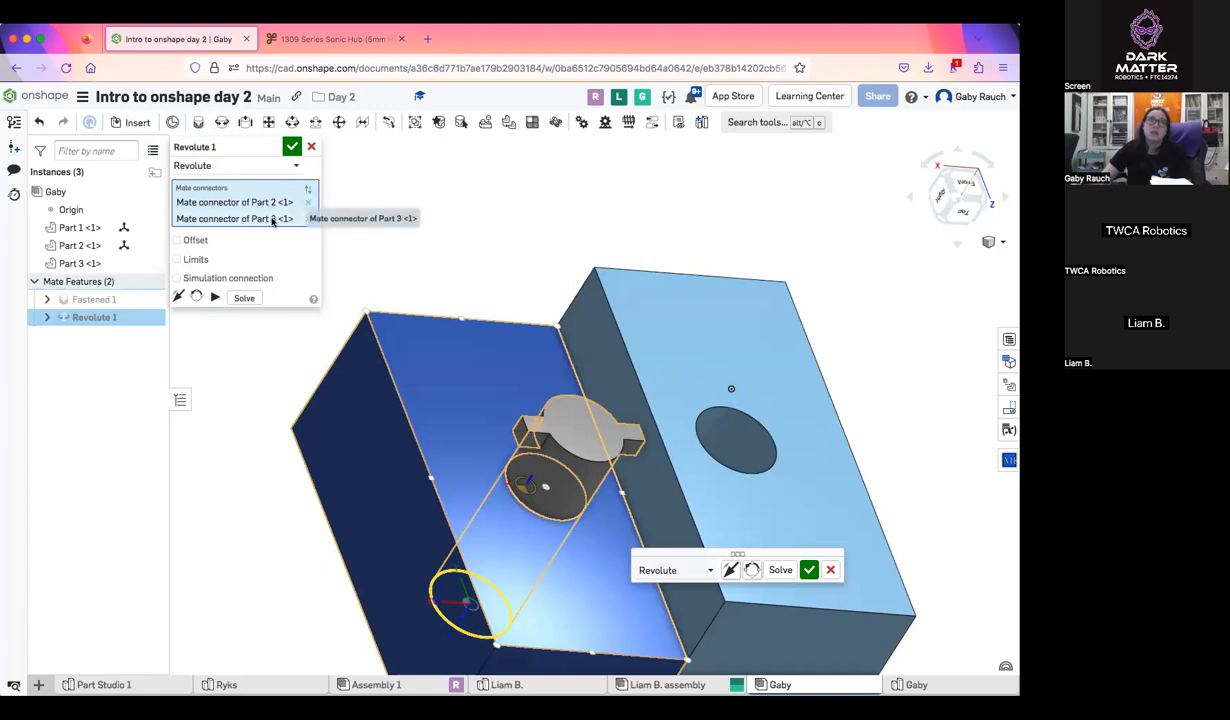
left_click(292, 146)
Inspect the pin in the dark blue block and move the mated parts to test their freedom of movement
left_click(971, 179)
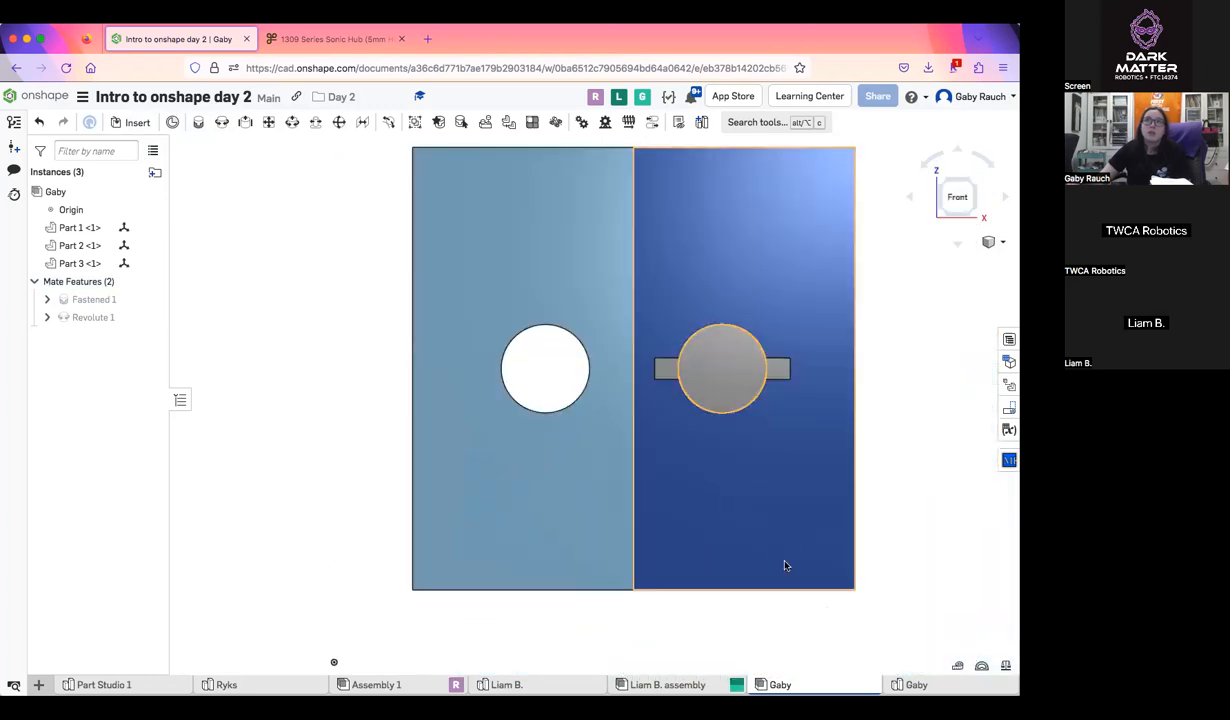
middle_click_drag(785, 560, 623, 586)
right_click_drag(623, 586, 590, 392)
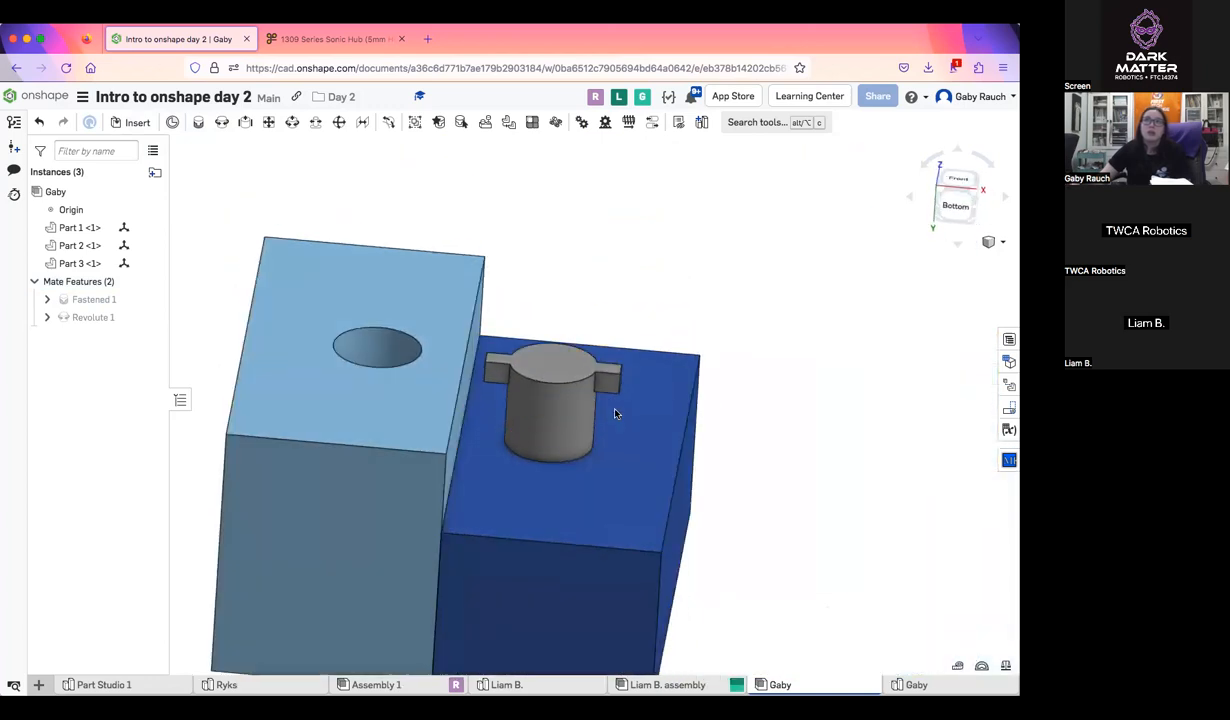
right_click_drag(494, 363, 586, 377)
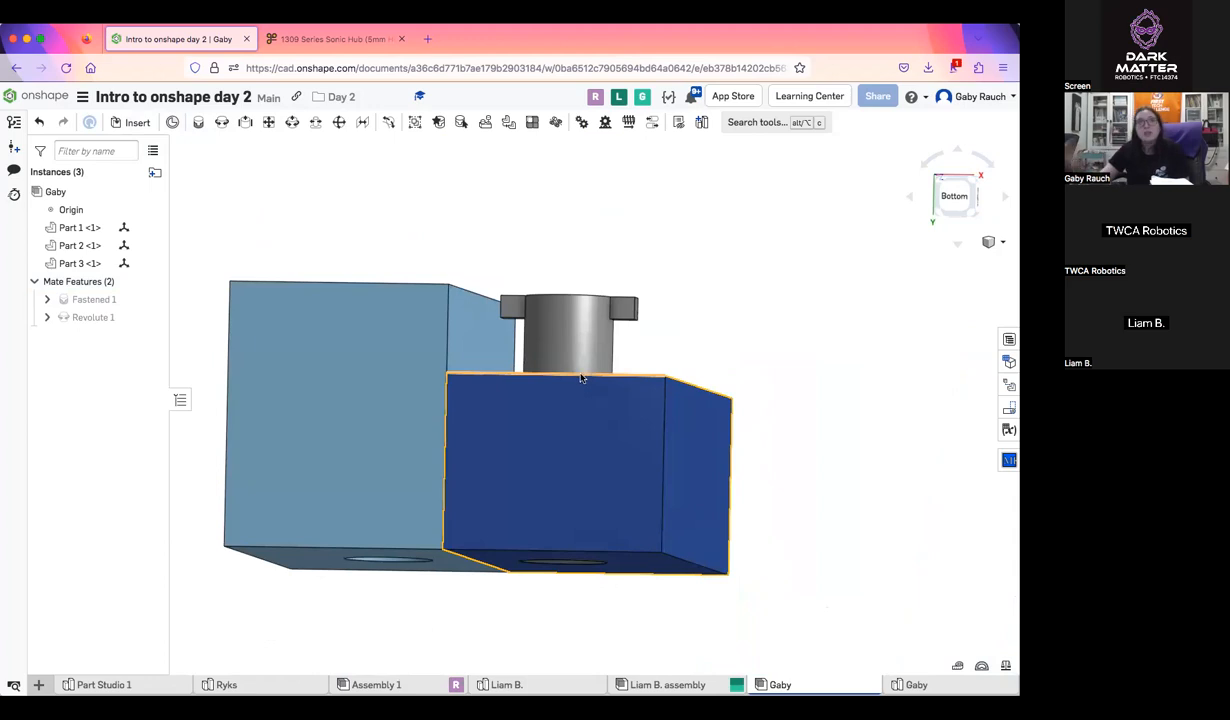
middle_click_drag(373, 500, 411, 489)
left_click_drag(632, 568, 696, 501)
left_click_drag(578, 477, 514, 442)
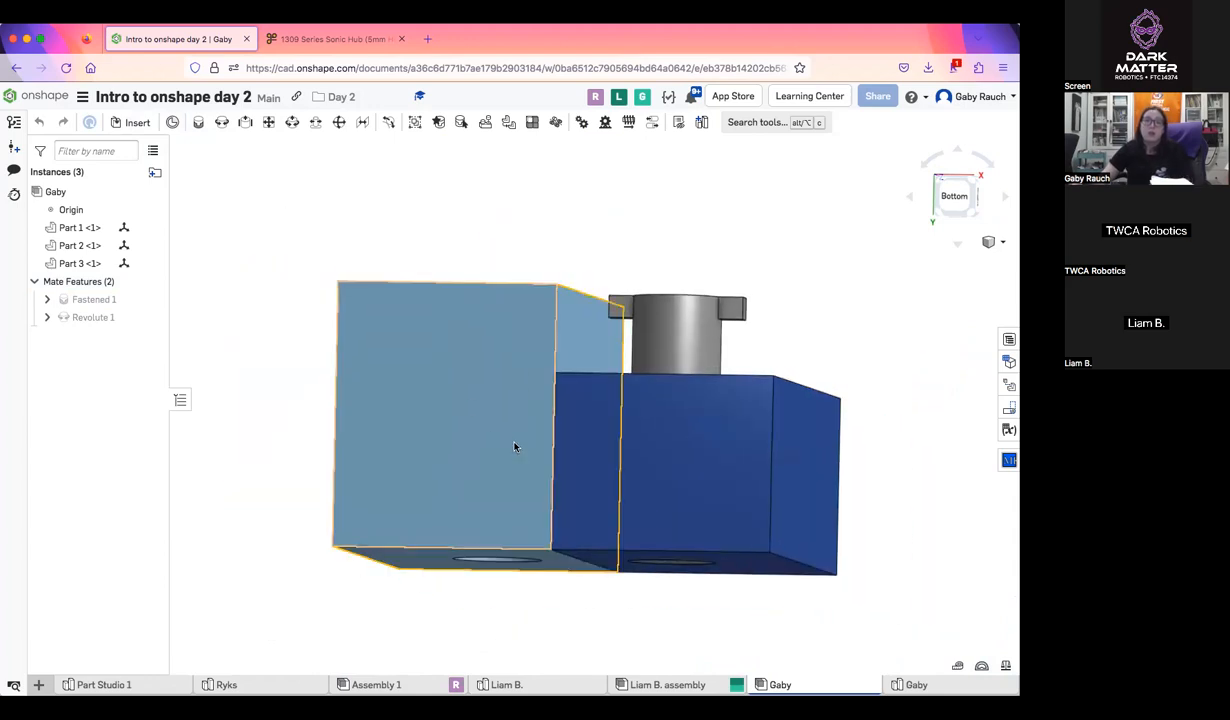
Fix the light blue block in place and return to an angled view of the assembly
right_click(508, 385)
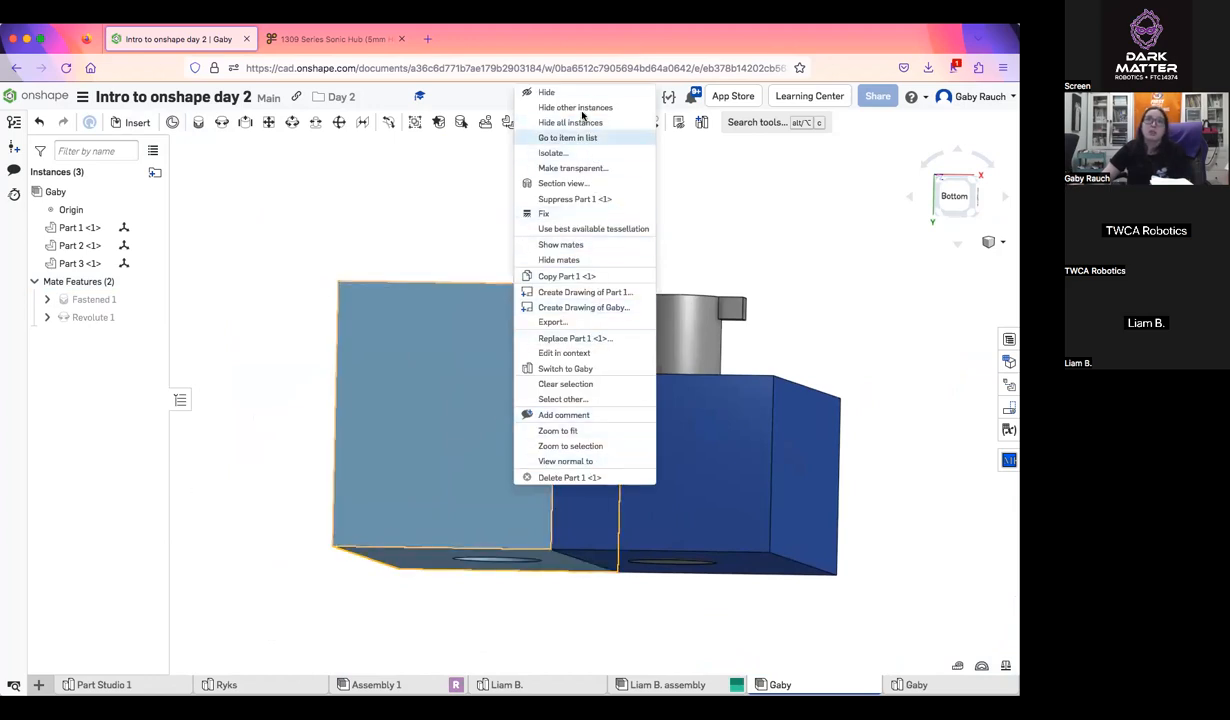
left_click(559, 218)
key("shift+7")
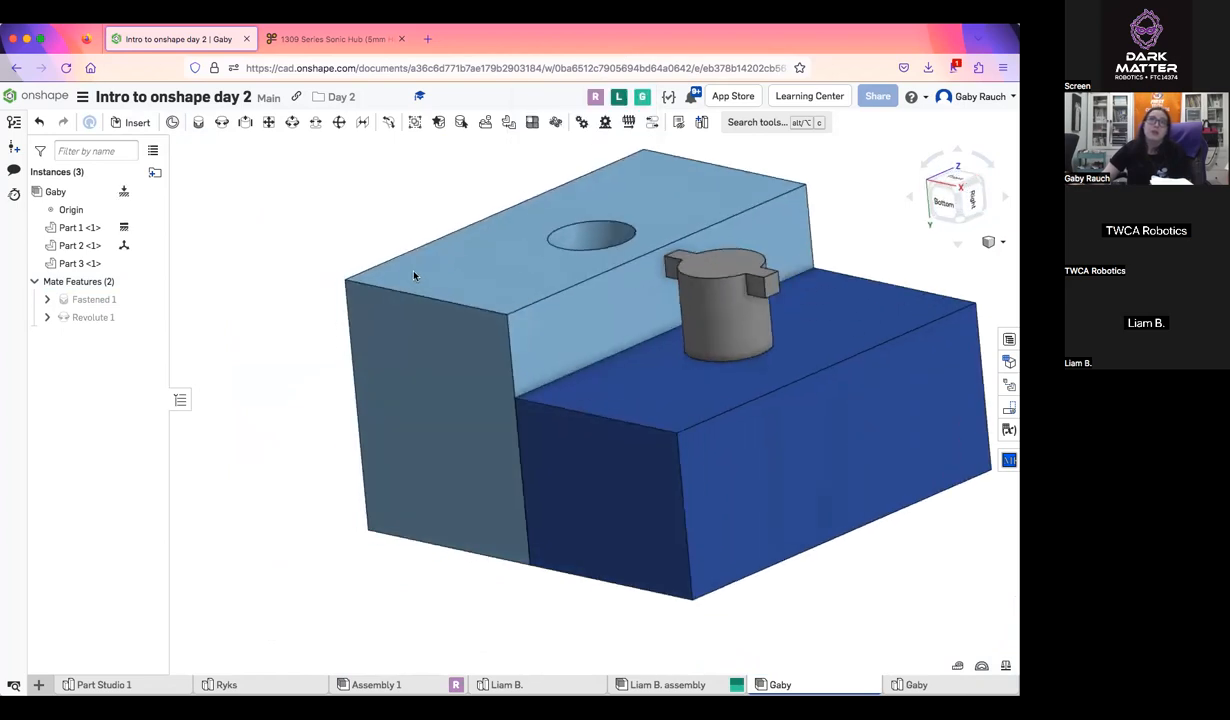
Rotate the pin within the dark blue block's hole to demonstrate the motion allowed by the revolute mate
right_click_drag(414, 276, 400, 269)
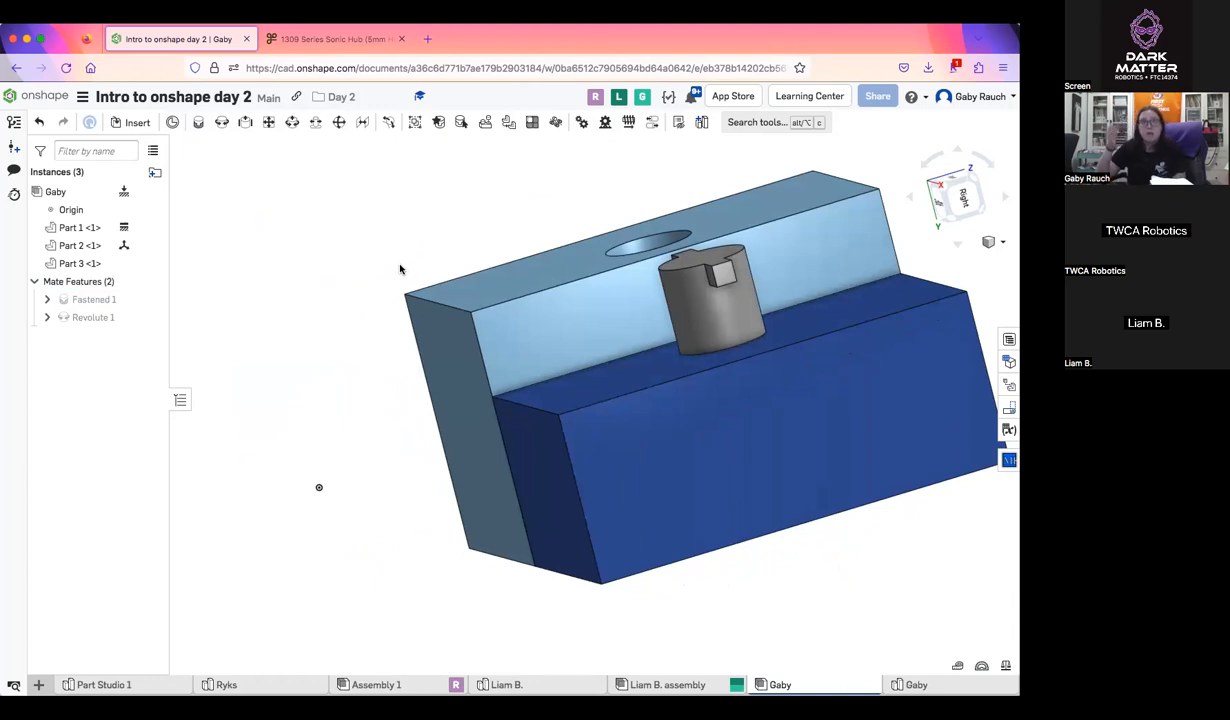
scroll(651, 313, "down", 5)
middle_click_drag(600, 328, 446, 350)
right_click_drag(446, 350, 574, 384)
scroll(485, 315, "up", 5)
middle_click_drag(476, 312, 485, 331)
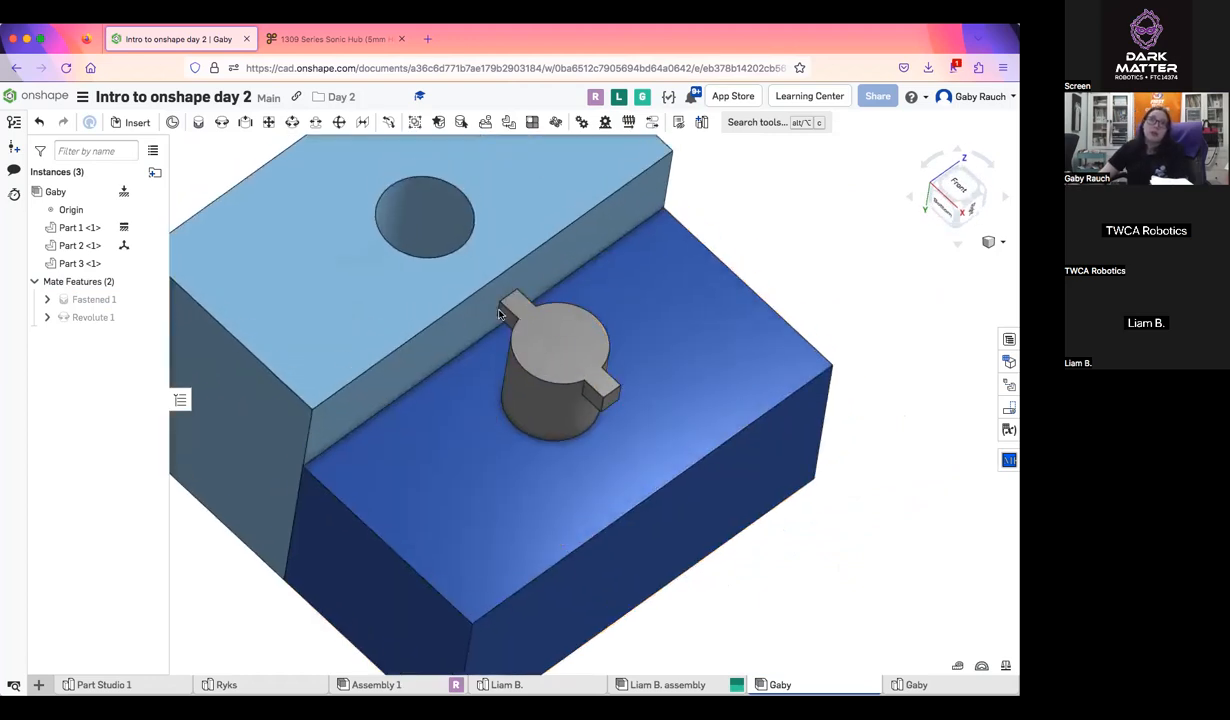
left_click_drag(522, 362, 616, 390)
middle_click_drag(617, 389, 574, 459)
right_click_drag(585, 478, 581, 484)
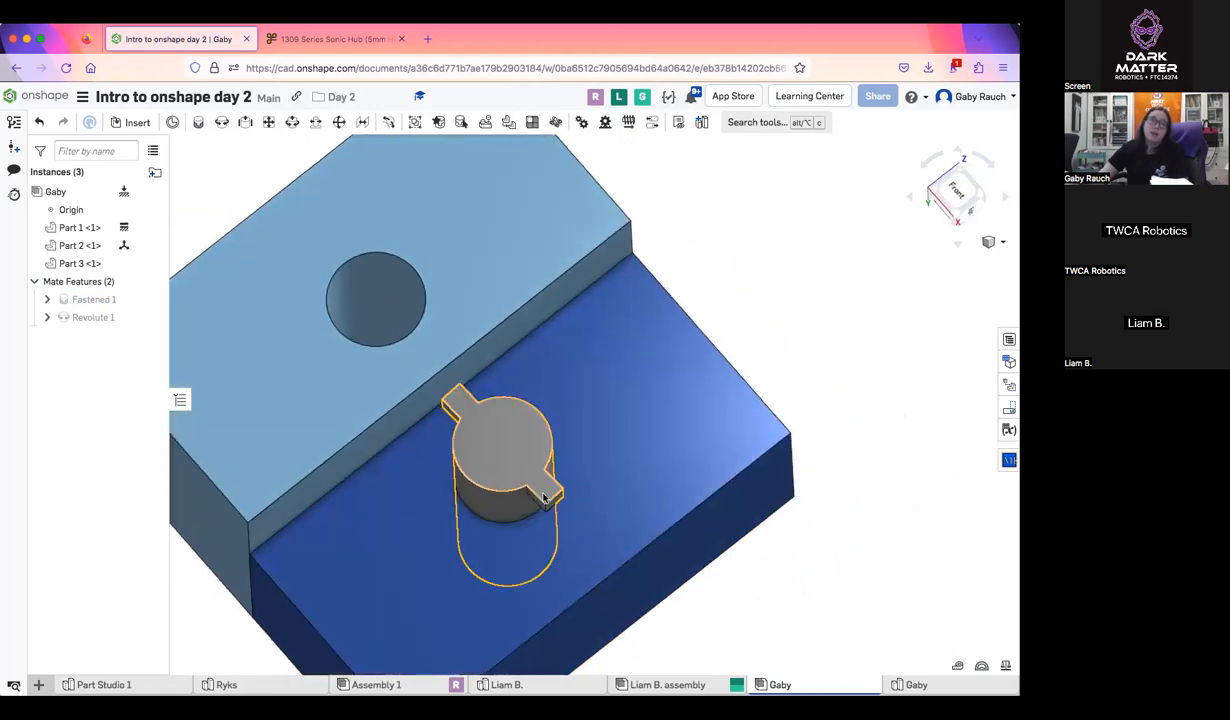
left_click_drag(484, 508, 526, 427)
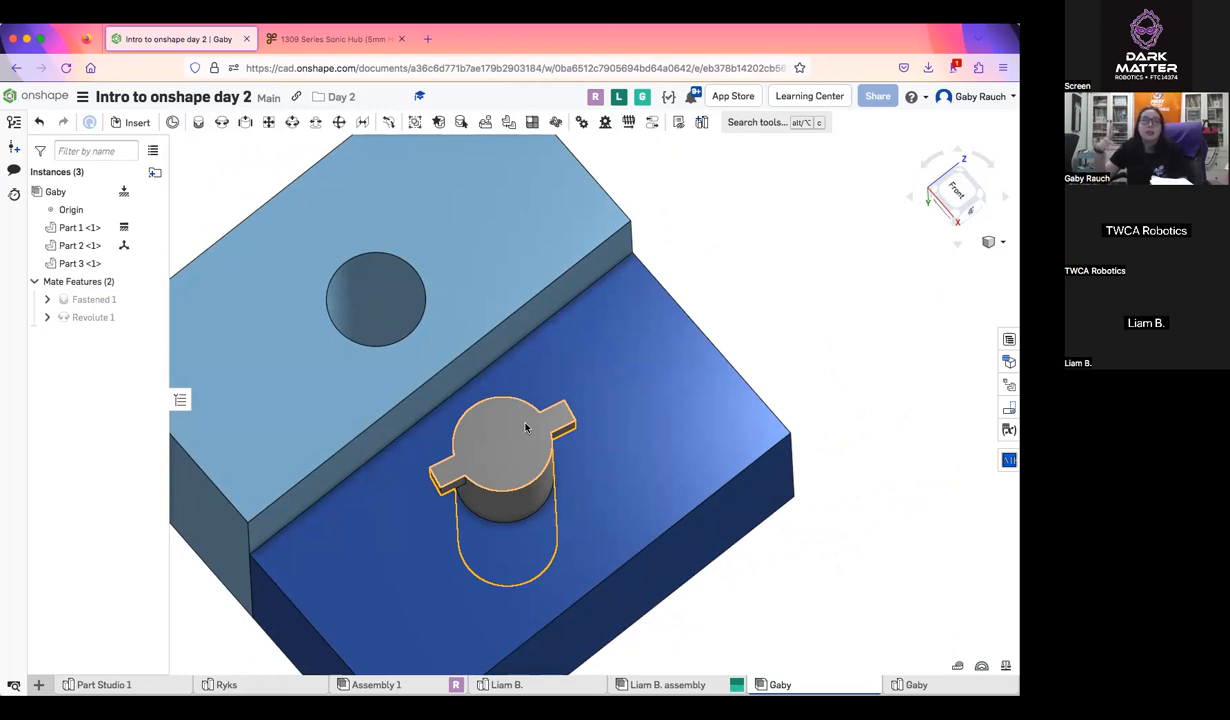
Examine the pin's seating in the dark blue block and its clearance to the light blue block from several angles
scroll(529, 428, "down", 1)
right_click_drag(592, 346, 592, 325)
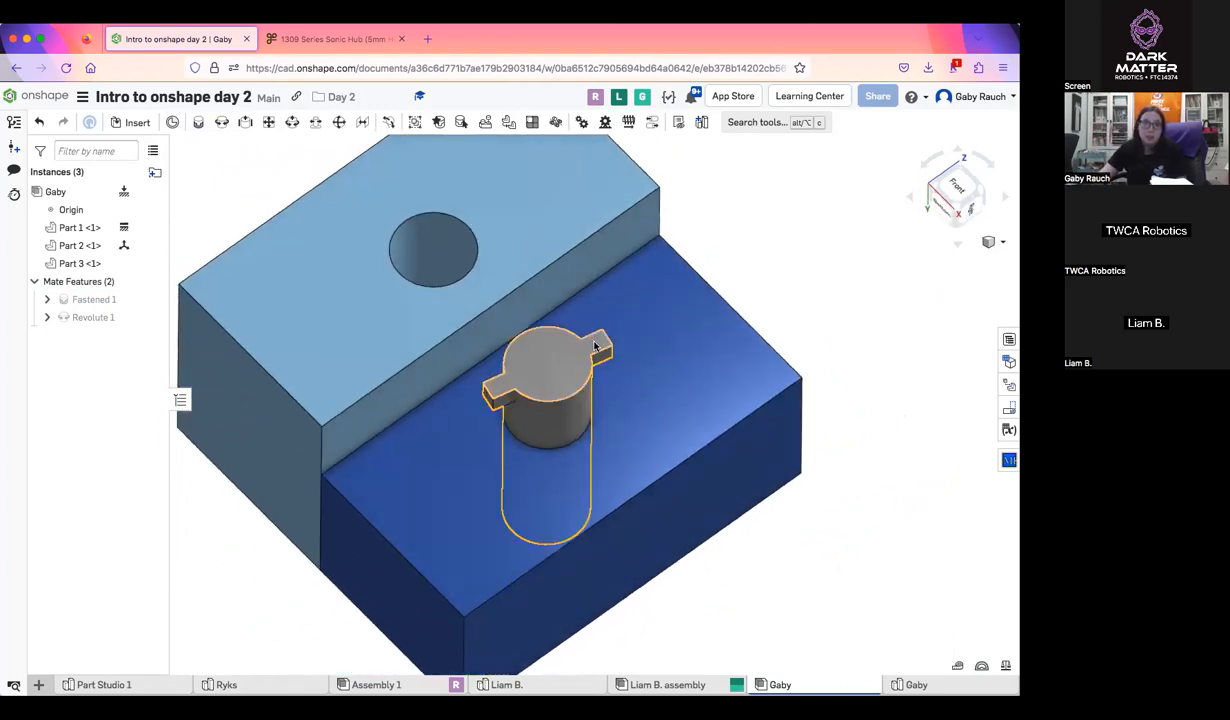
left_click_drag(540, 415, 487, 397)
left_click_drag(521, 319, 621, 317)
left_click_drag(644, 405, 521, 357)
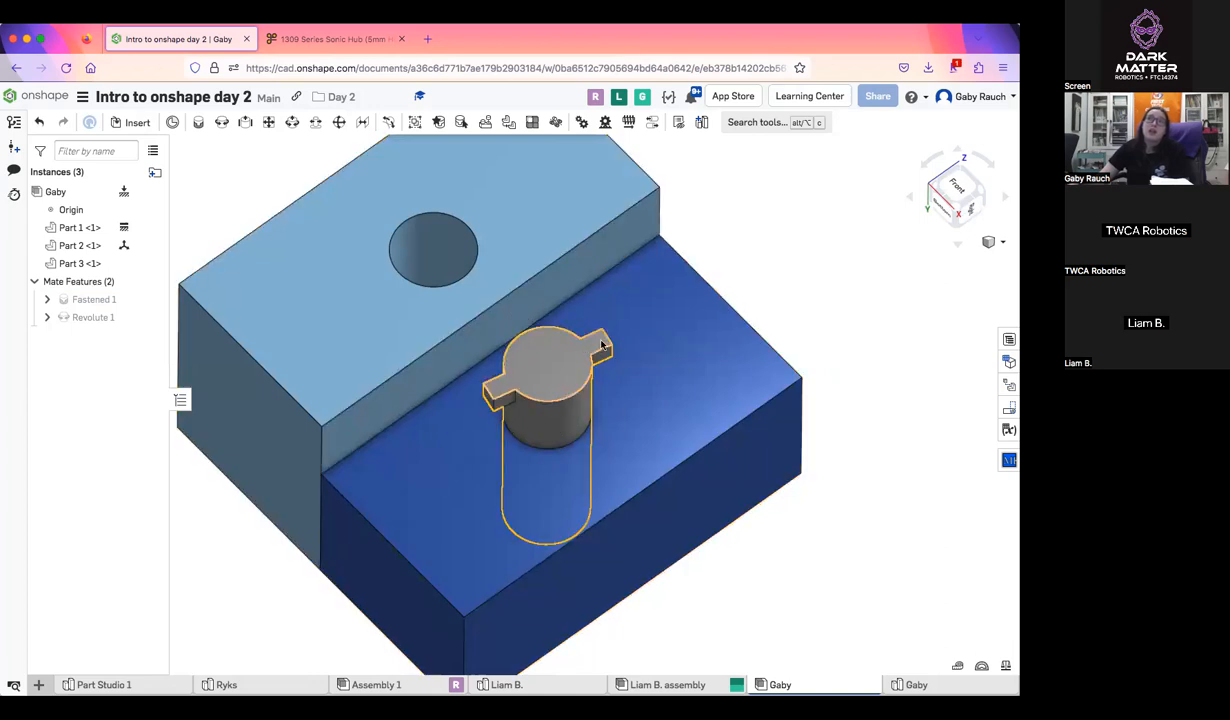
left_click_drag(605, 383, 582, 336)
left_click_drag(610, 404, 530, 425)
scroll(530, 424, "down", 3)
right_click_drag(532, 420, 631, 447)
scroll(576, 518, "up", 5)
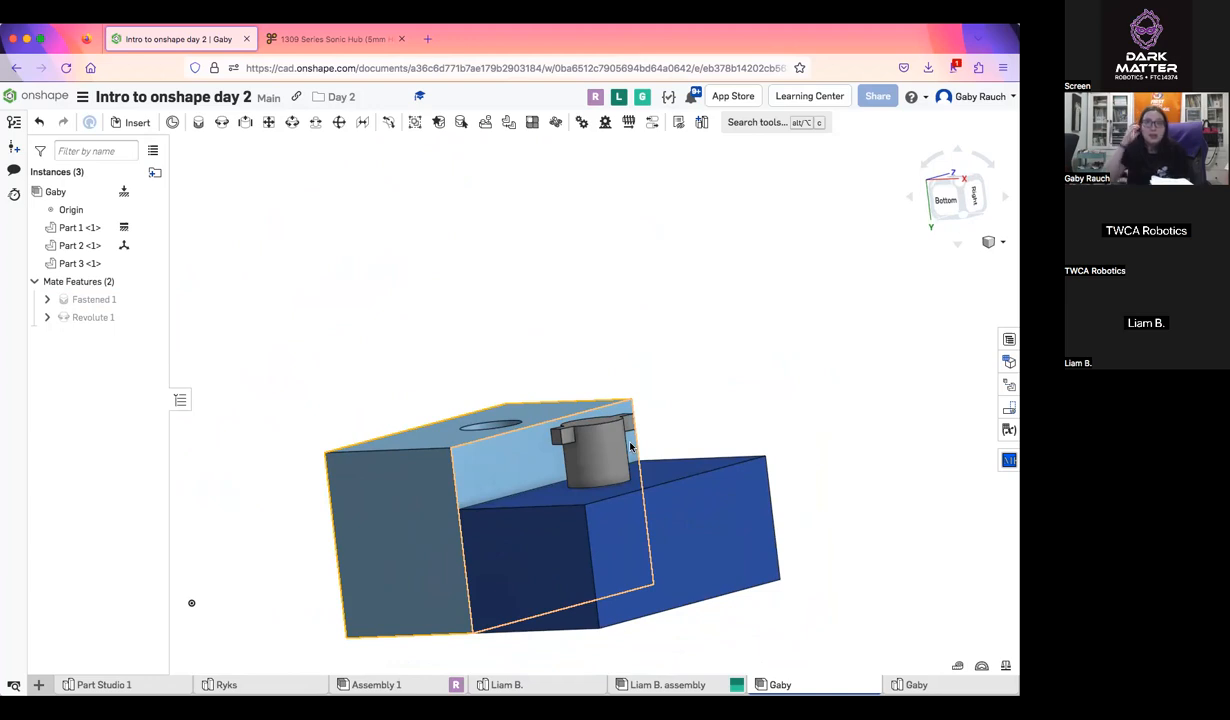
mouse_move(620, 446)
right_mouse_down()
mouse_move(640, 402)
mouse_move(630, 384)
mouse_move(617, 432)
right_mouse_up()
right_click_drag(601, 478, 563, 289)
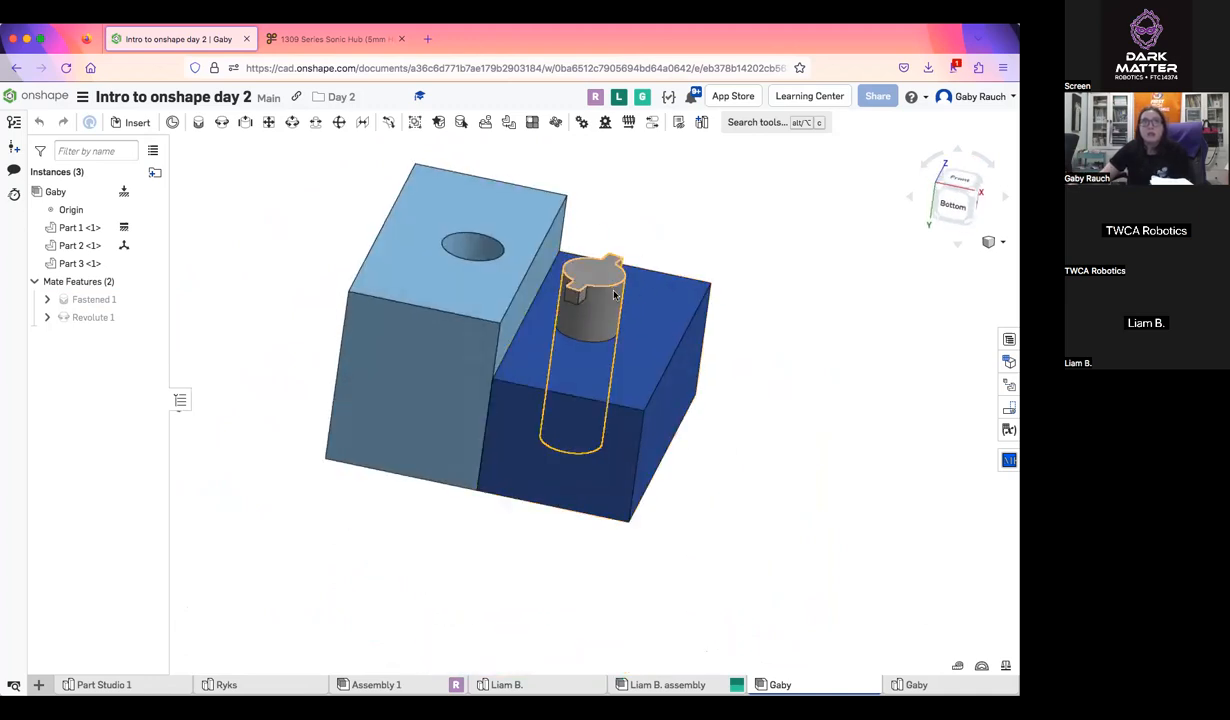
Delete the pin's revolute mate and the fastened mate between the two blocks
scroll(614, 294, "up", 5)
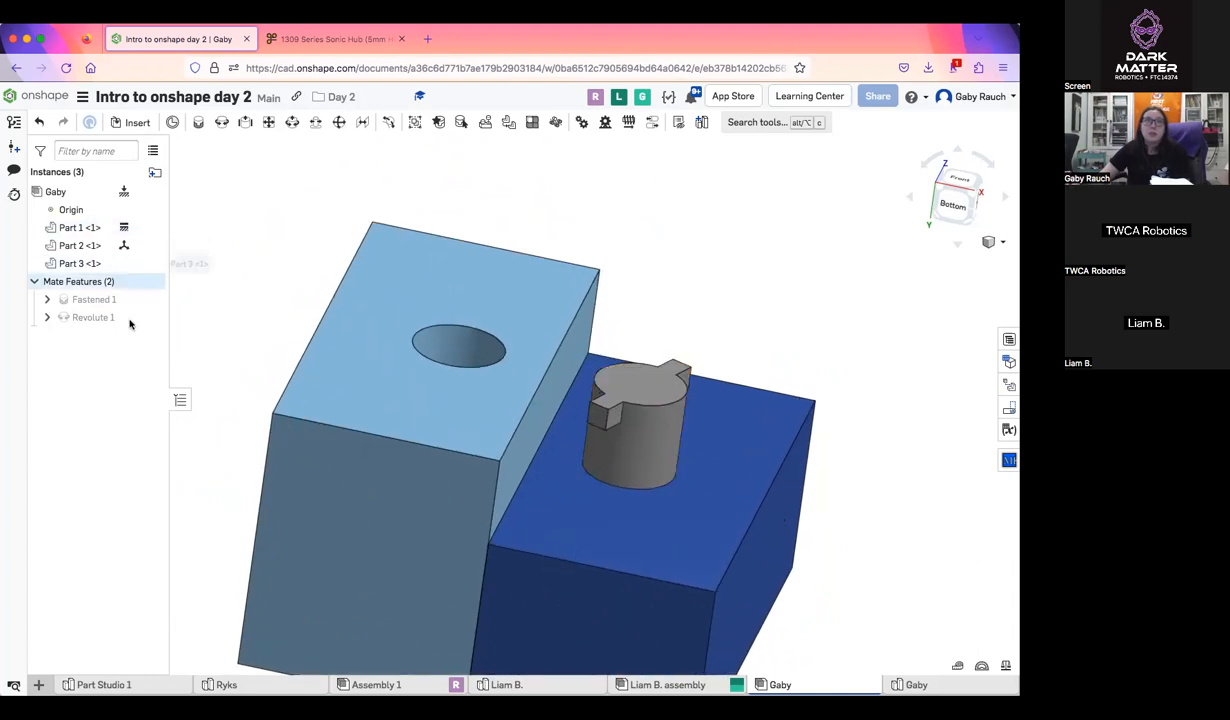
left_click(100, 317)
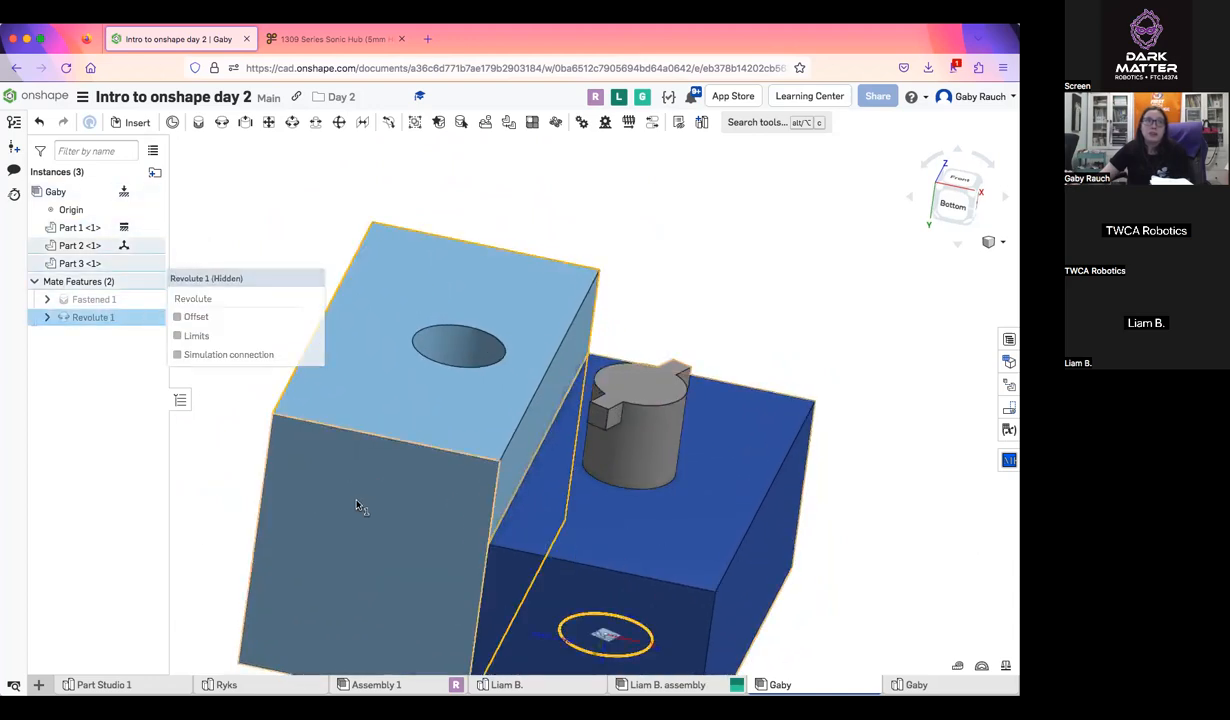
key("Delete")
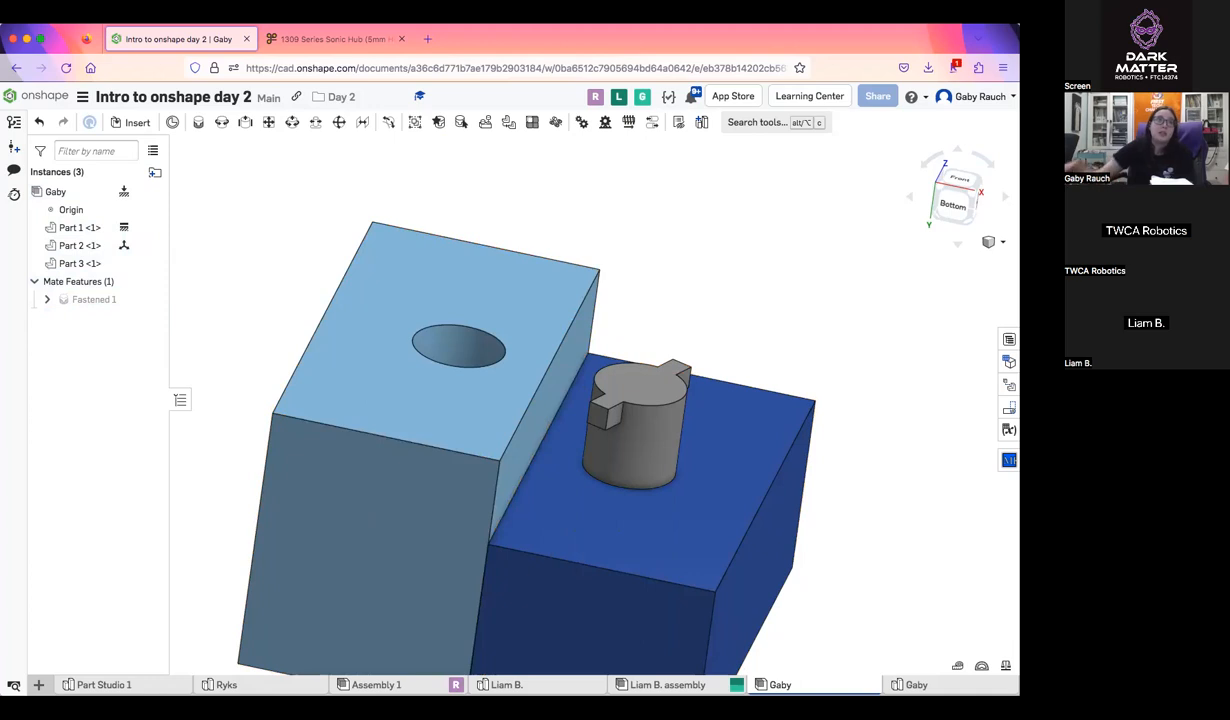
right_click(116, 302)
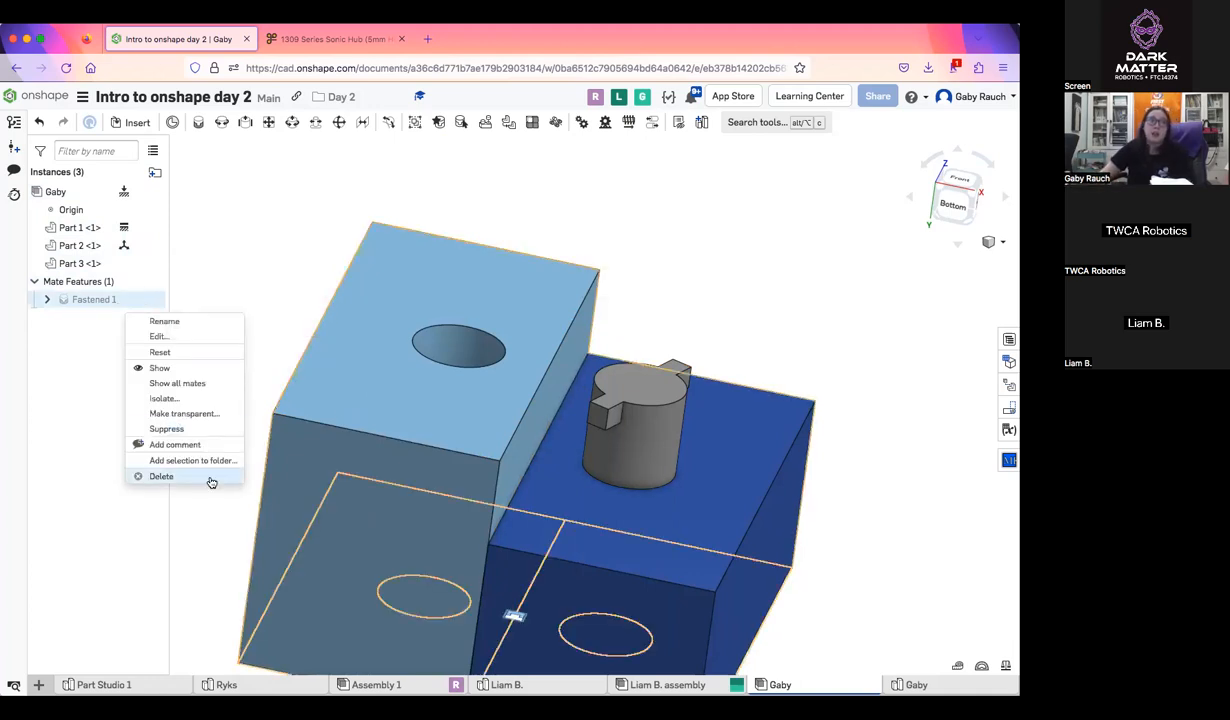
left_click(161, 476)
Move the dark blue block away from the light blue block and place the pin apart from both blocks
scroll(508, 318, "down", 5)
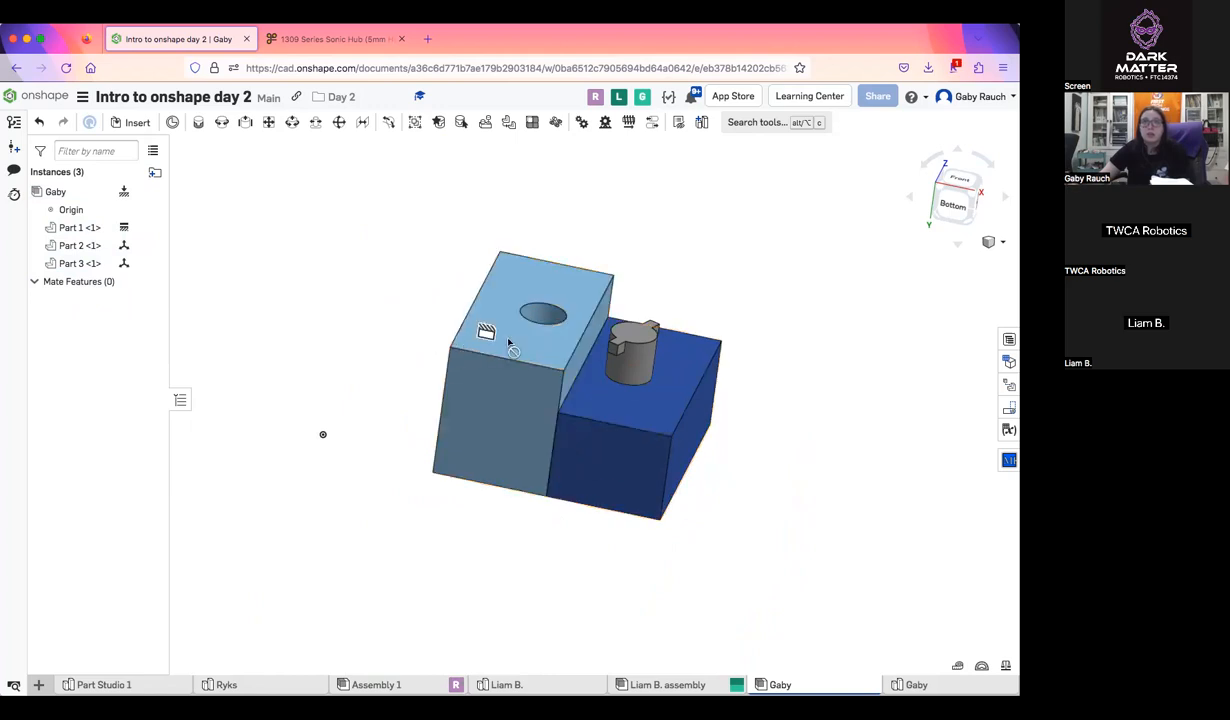
left_click_drag(655, 421, 895, 410)
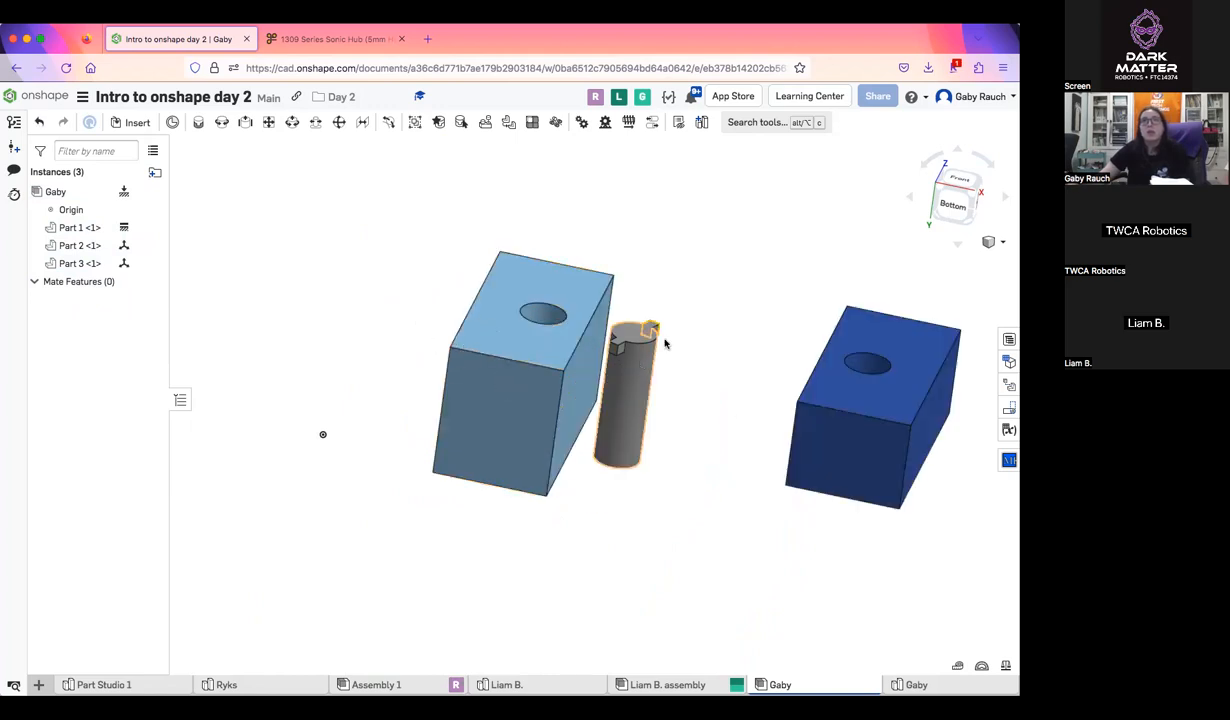
left_click_drag(628, 370, 717, 236)
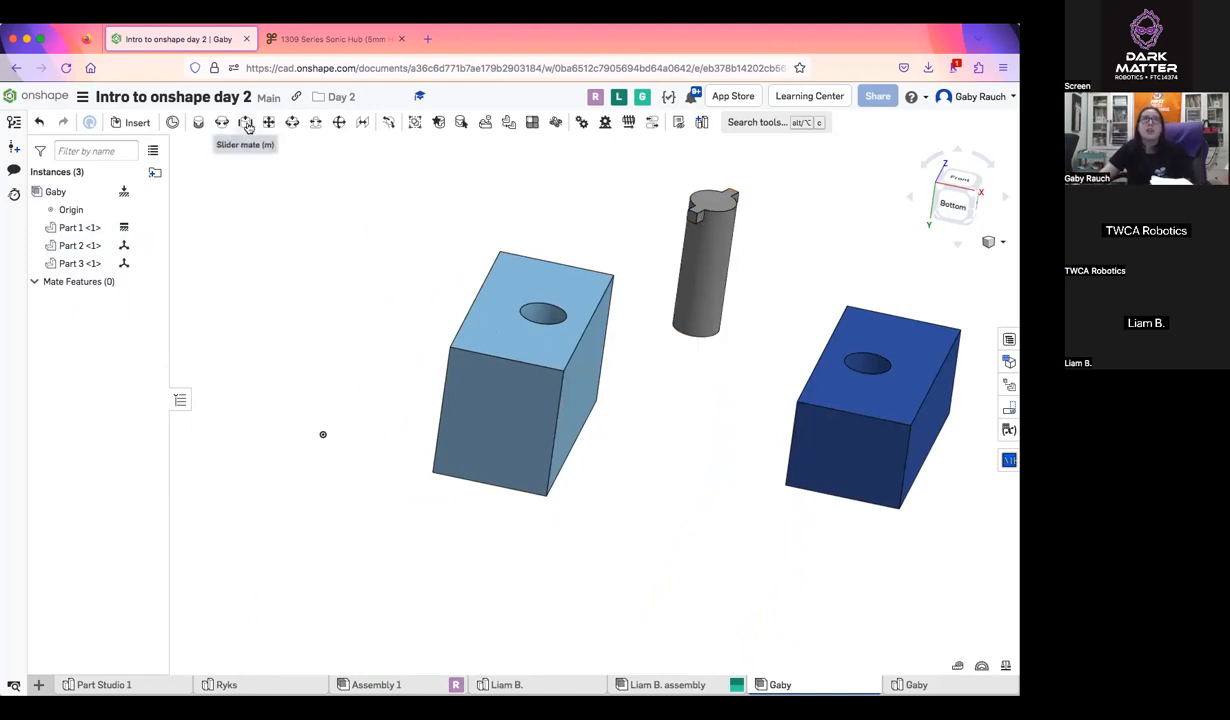
right_click_drag(505, 335, 745, 243)
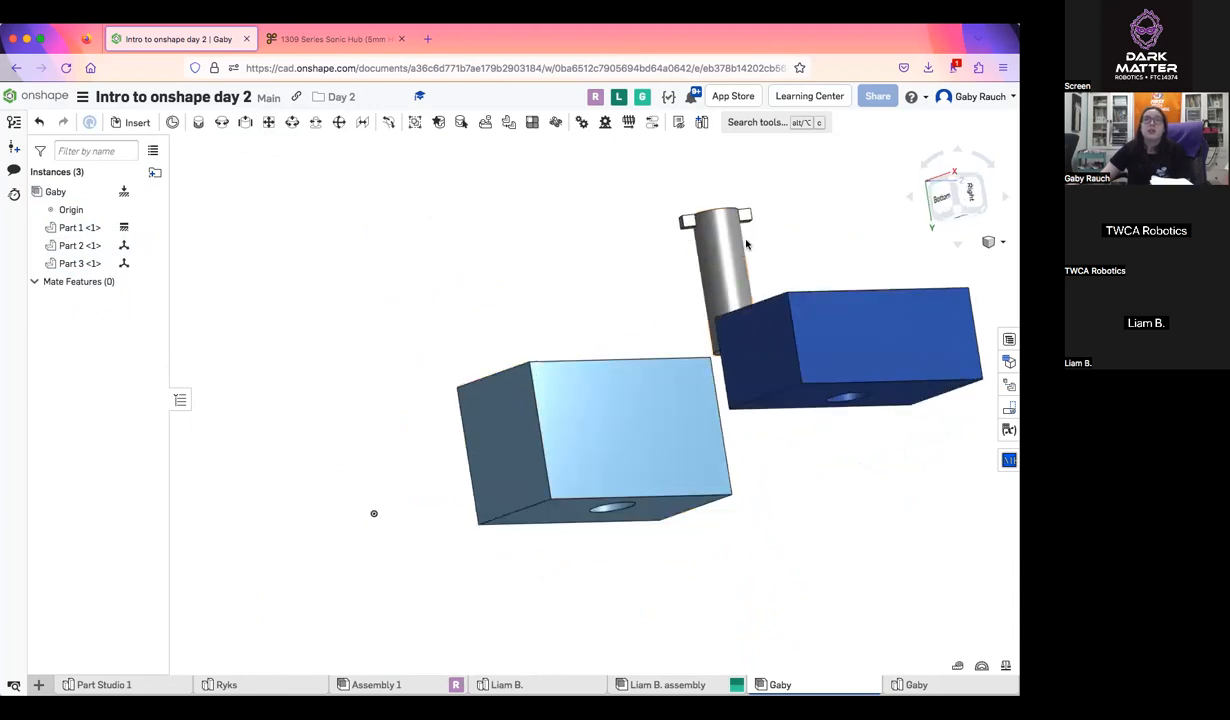
left_click_drag(441, 257, 407, 281)
right_click_drag(571, 324, 566, 382)
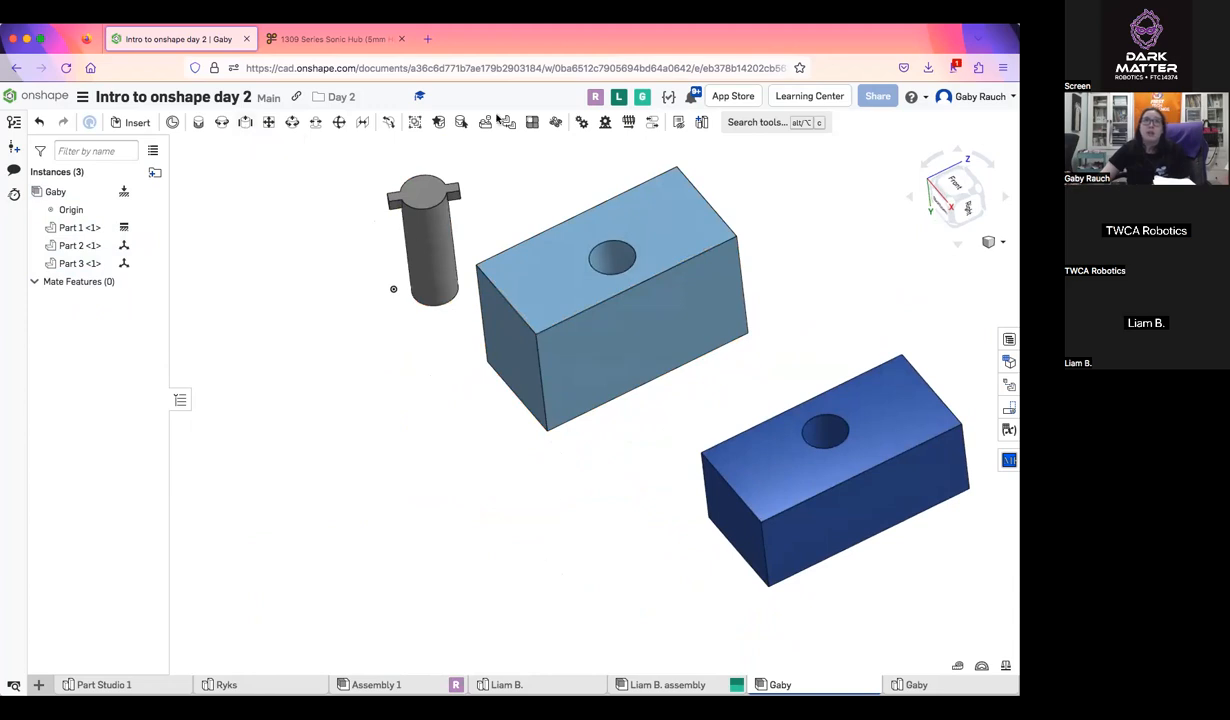
scroll(625, 449, "up", 1)
right_click_drag(600, 457, 655, 420)
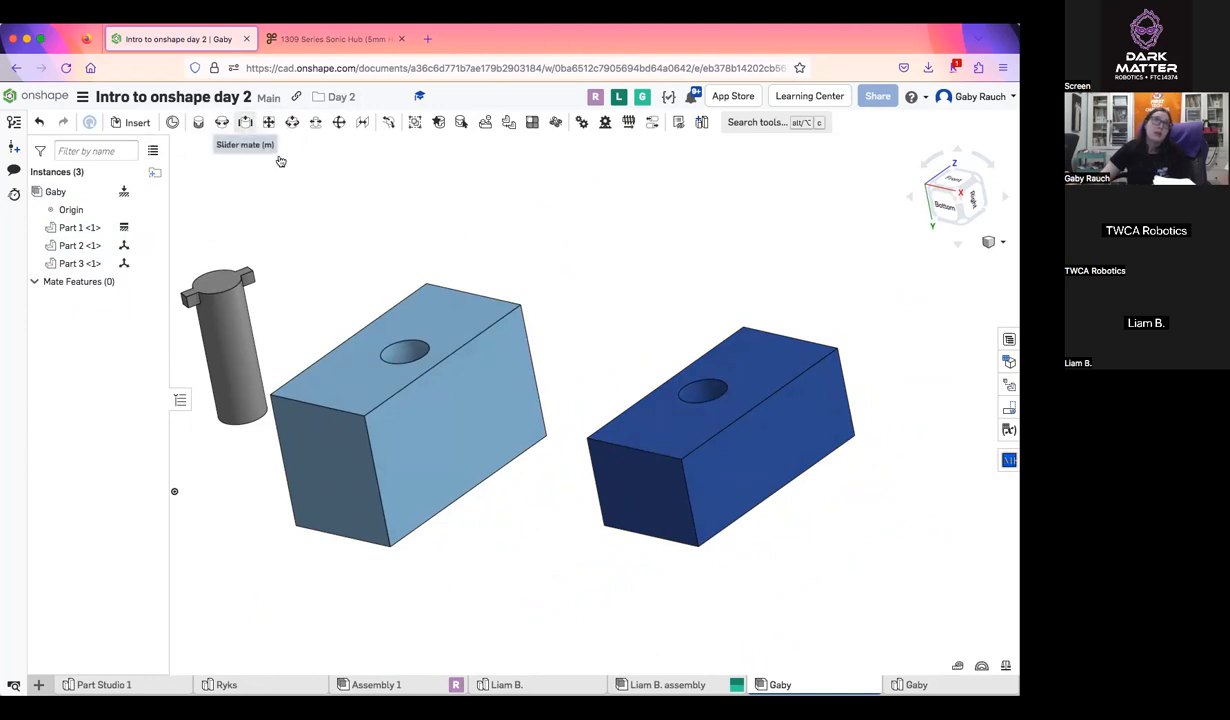
Join the two blocks with a slider mate at the midpoints of the facing bottom edges beside their holes
left_click(246, 122)
right_click_drag(445, 310, 426, 257)
middle_click_drag(428, 262, 467, 346)
mouse_move(467, 346)
right_mouse_down()
mouse_move(491, 382)
mouse_move(483, 409)
mouse_move(459, 341)
mouse_move(476, 346)
right_mouse_up()
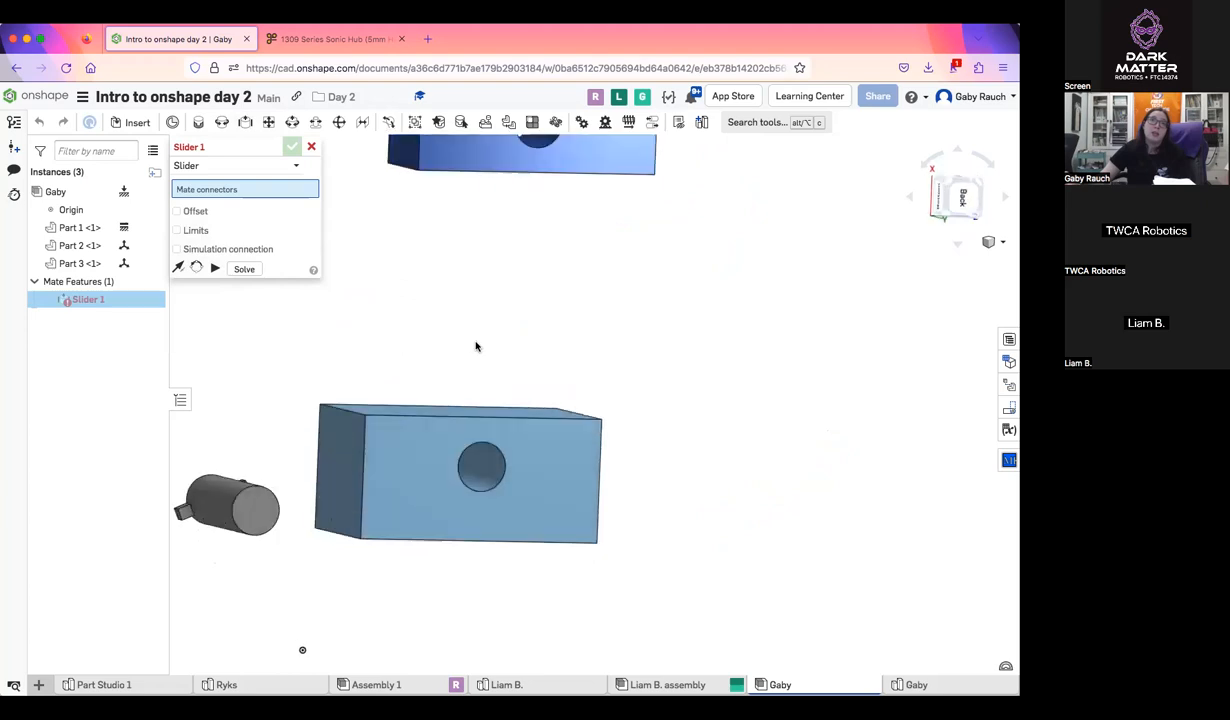
scroll(479, 425, "up", 10)
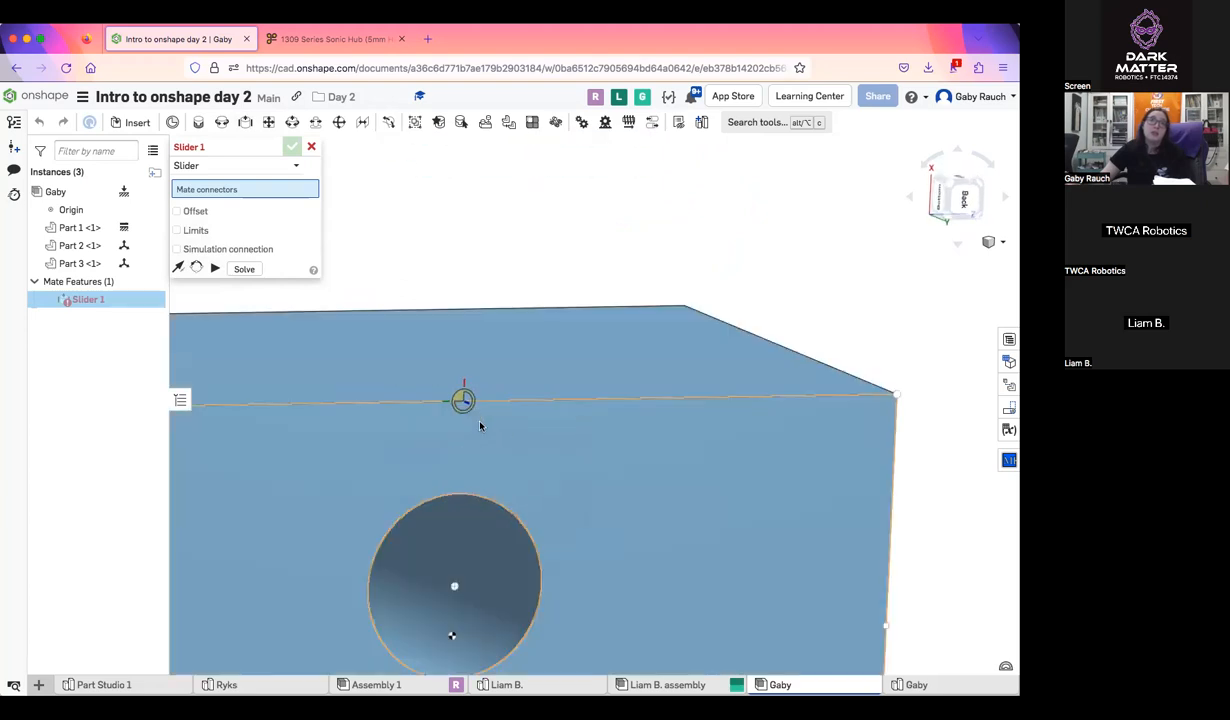
left_click(463, 400)
scroll(475, 395, "down", 6)
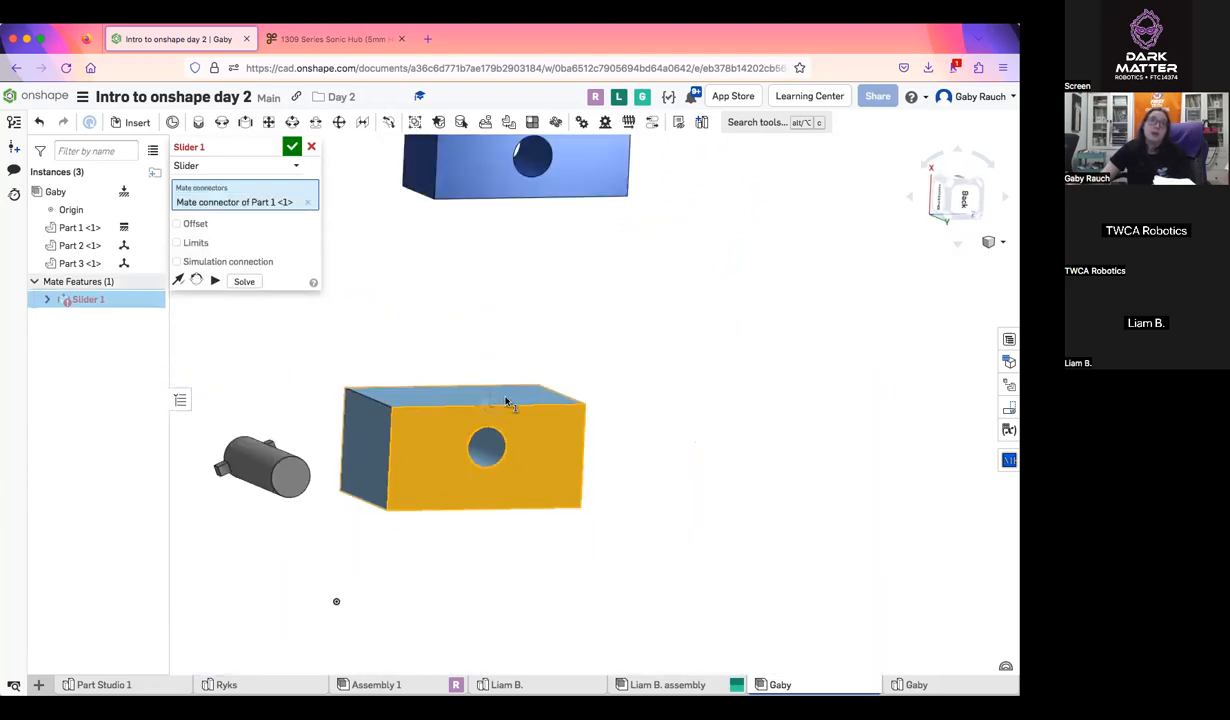
scroll(550, 340, "up", 8)
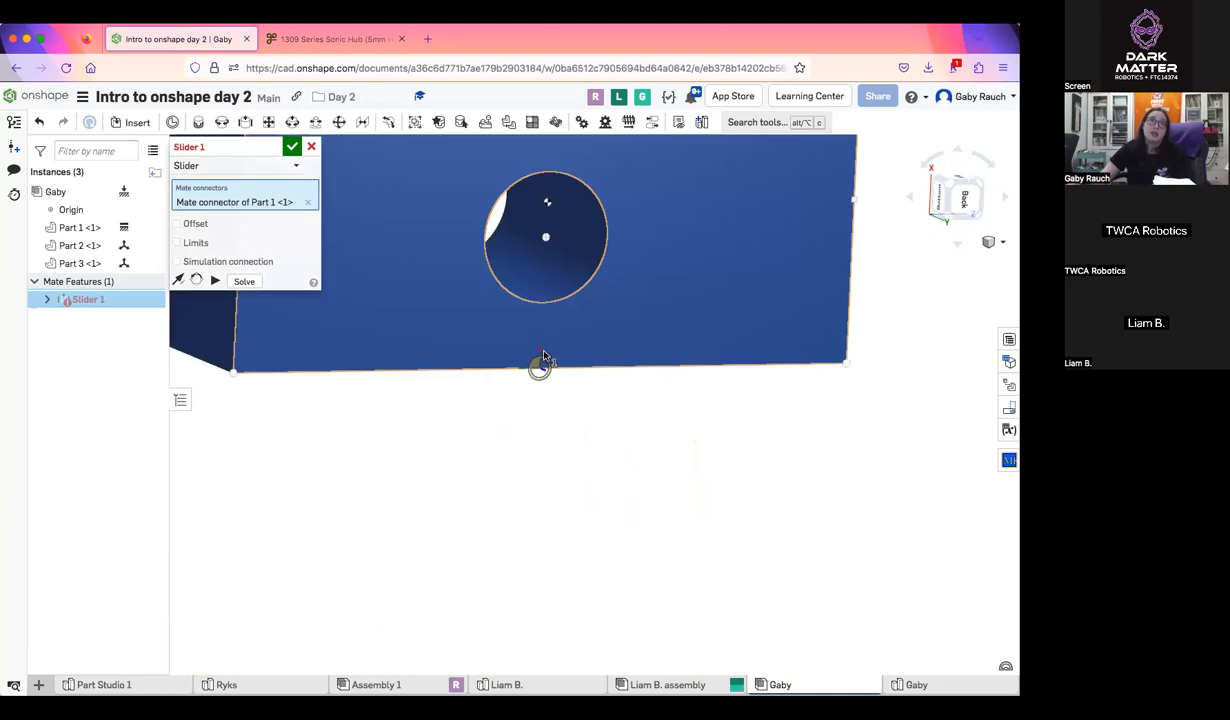
left_click(543, 357)
scroll(549, 357, "down", 6)
left_click(311, 147)
Test how the dark blue block slides against the light blue block under the slider mate
right_click_drag(420, 225, 586, 392)
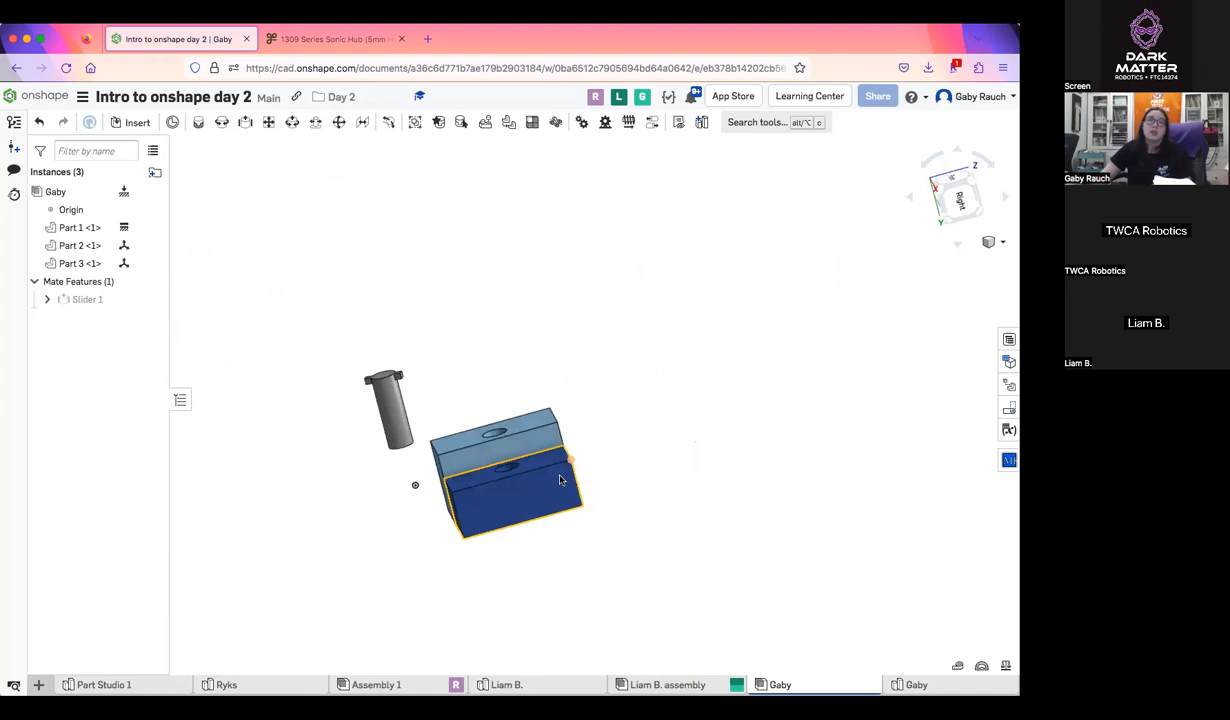
left_click_drag(530, 397, 424, 433)
left_click_drag(460, 363, 487, 388)
left_click_drag(451, 292, 527, 497)
right_click_drag(527, 497, 565, 488)
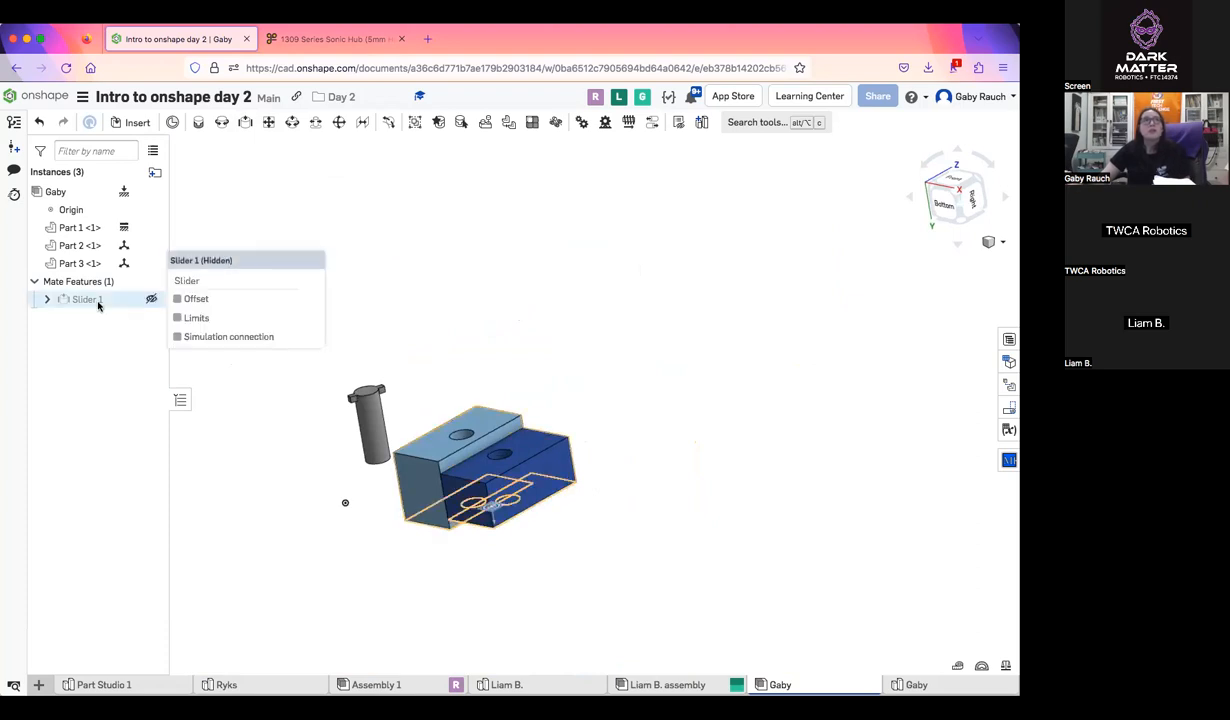
Delete the slider mate and move the dark blue block clear of the light blue block
right_click_drag(604, 373, 571, 396)
scroll(571, 396, "up", 5)
middle_click_drag(571, 396, 689, 316)
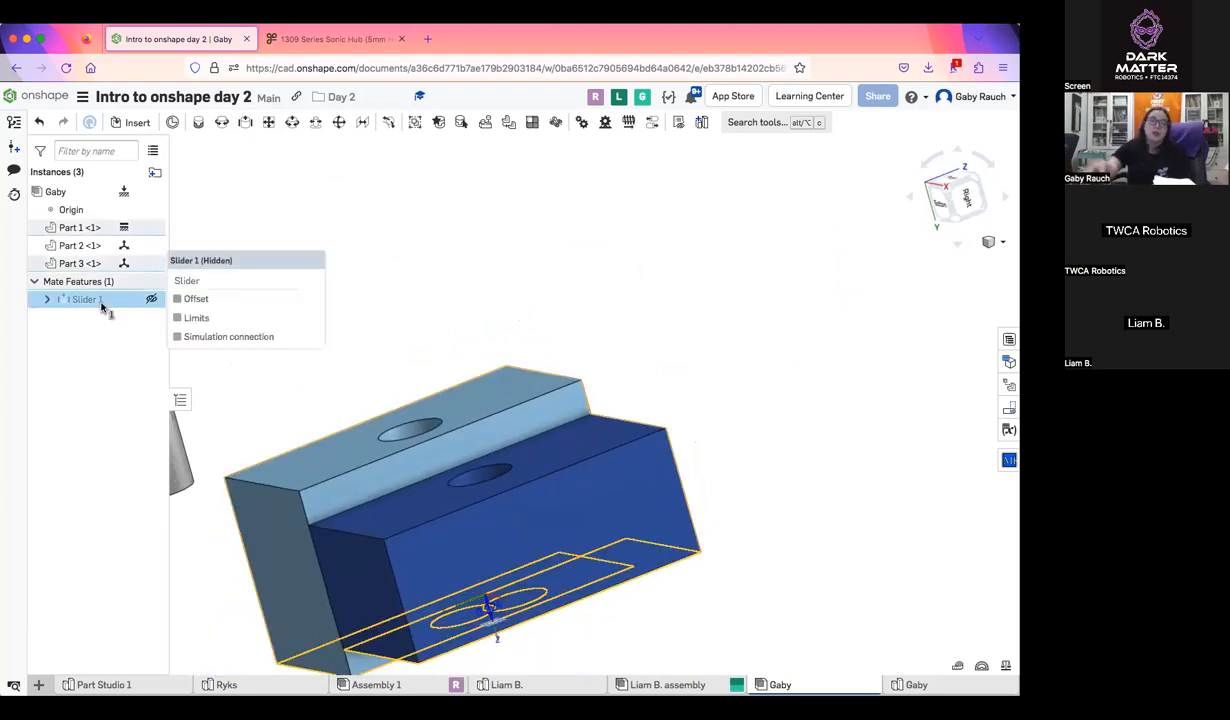
key("Delete")
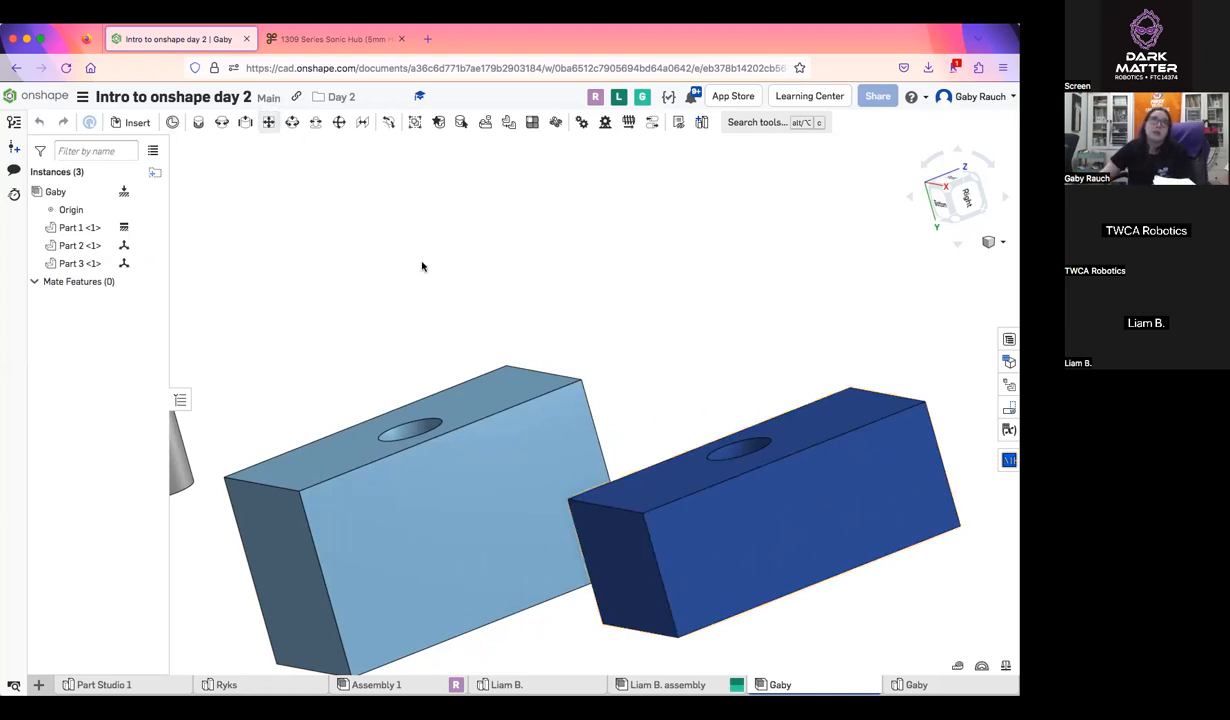
Join the centers of the two blocks' facing long side faces with a planar mate and accept it
key("p")
left_click(475, 433)
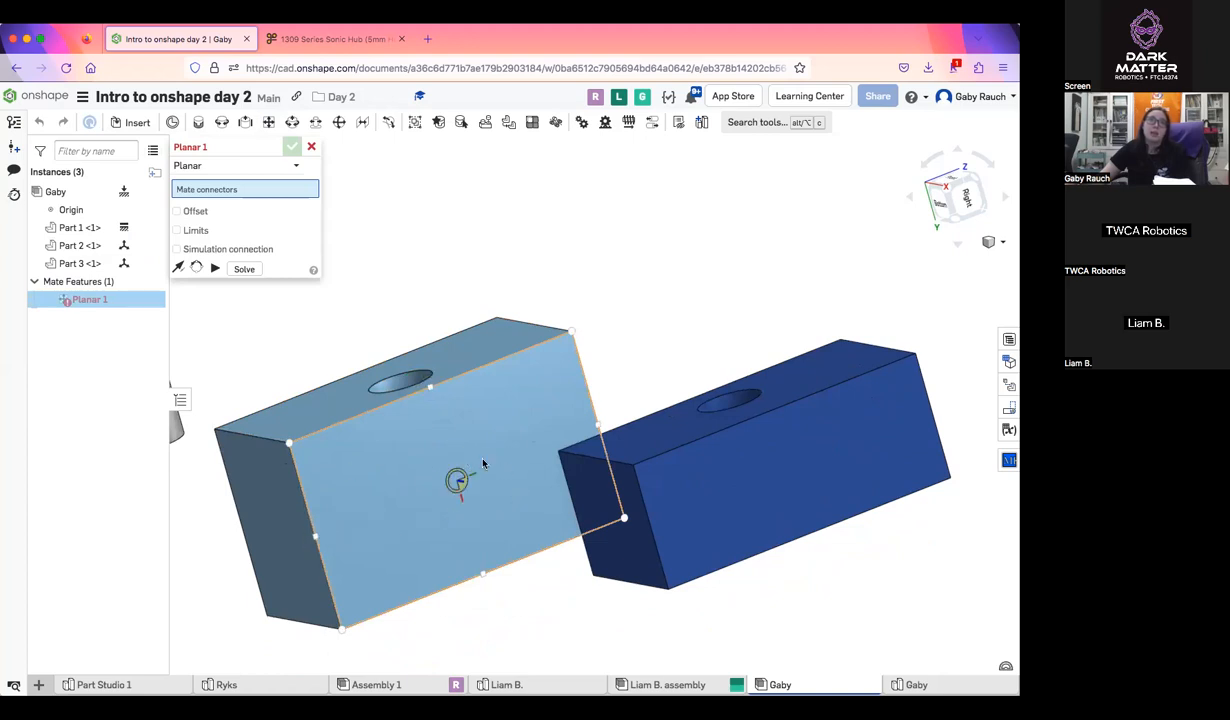
left_click(487, 513)
right_click_drag(487, 513, 540, 590)
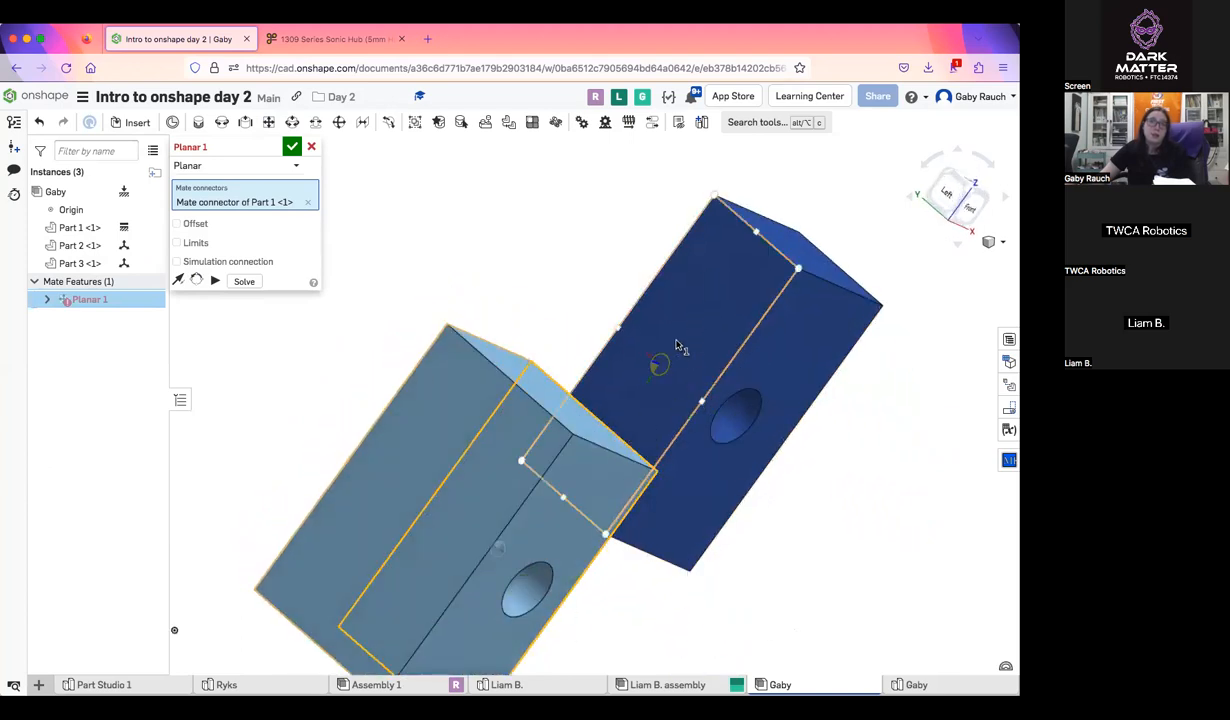
left_click(657, 509)
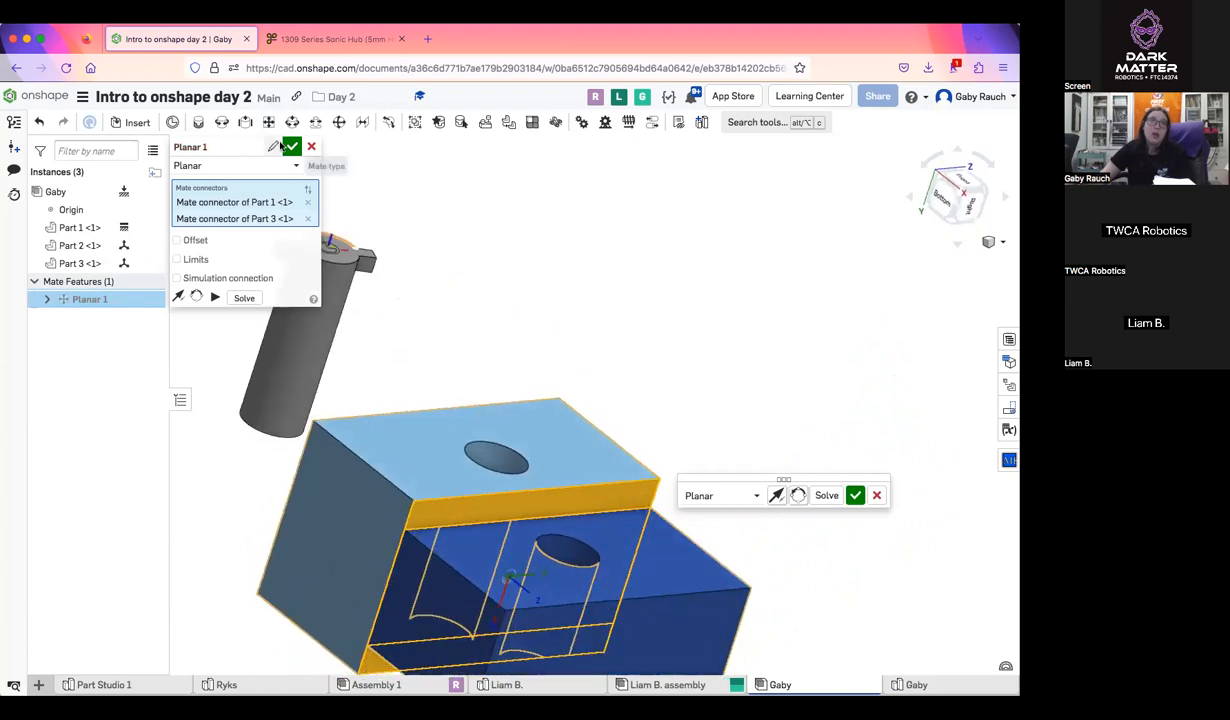
key("Return")
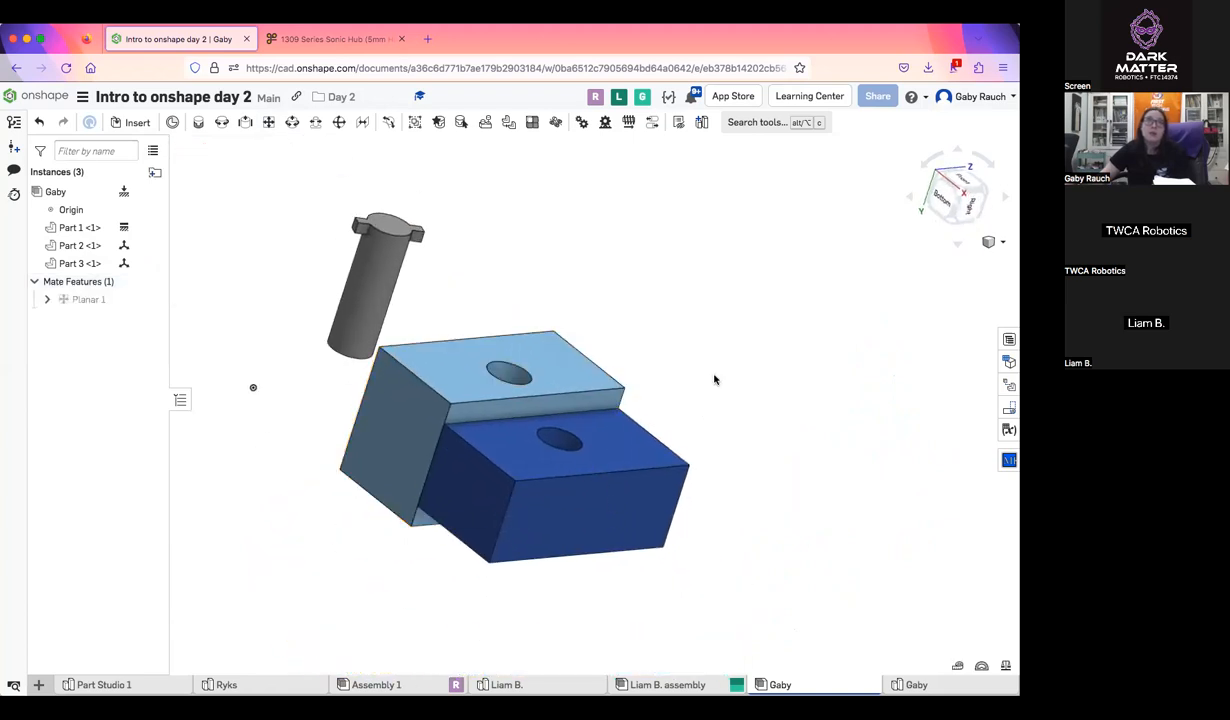
Move the dark blue block away from the light blue block to test the planar mate's freedom of movement
left_click_drag(587, 301, 472, 442)
right_click_drag(472, 442, 458, 503)
left_click_drag(677, 268, 428, 376)
left_click_drag(640, 366, 387, 484)
right_click_drag(408, 460, 379, 439)
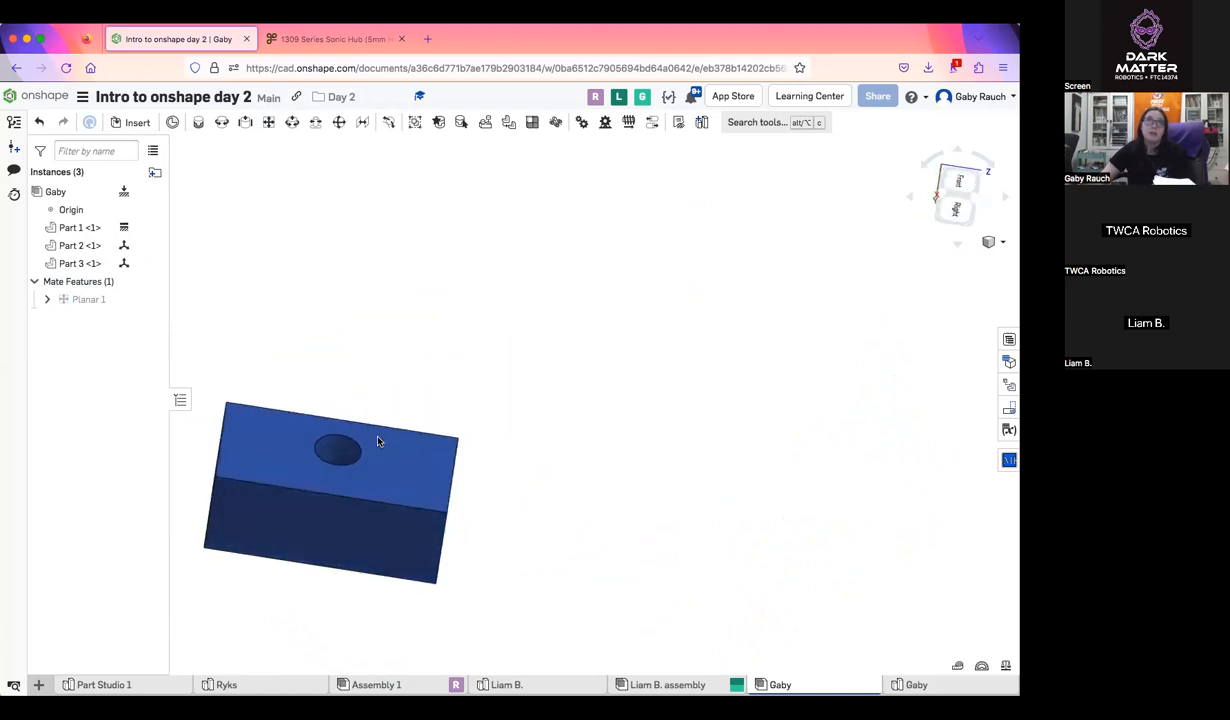
scroll(395, 472, "down", 5)
middle_click_drag(395, 478, 422, 407)
scroll(505, 568, "down", 1)
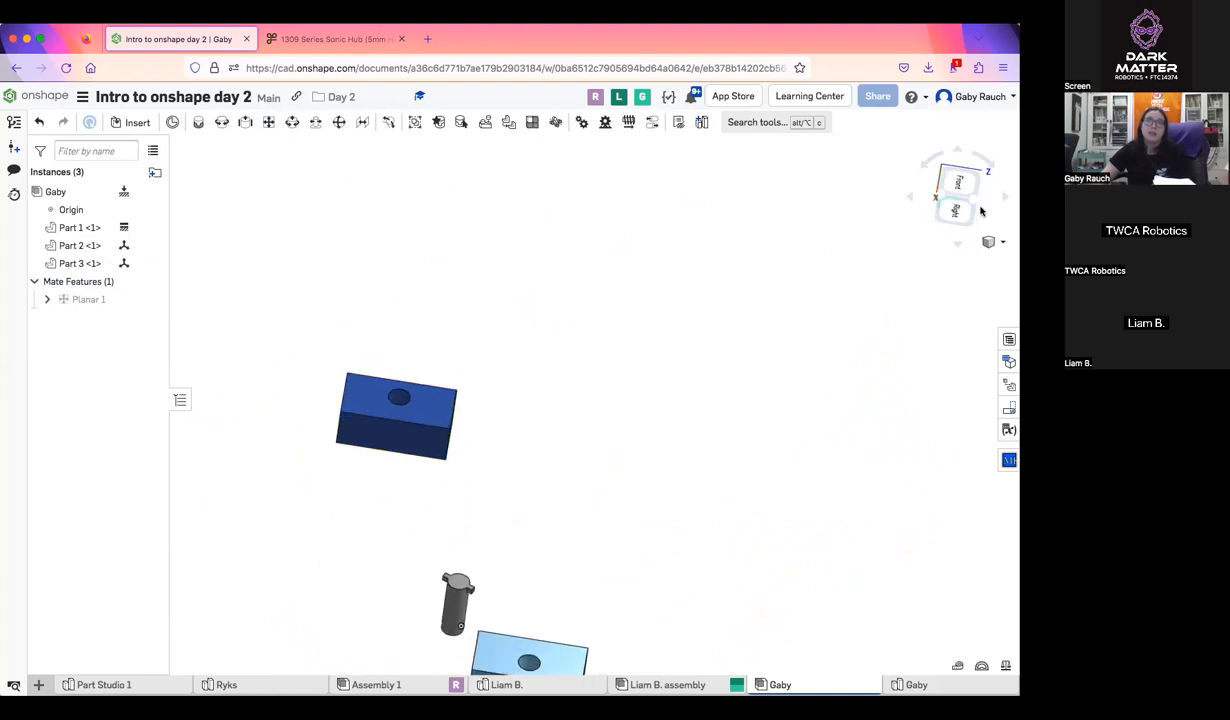
Move the dark blue block back near the light blue block while looking at the assembly from the Right view
left_click(960, 211)
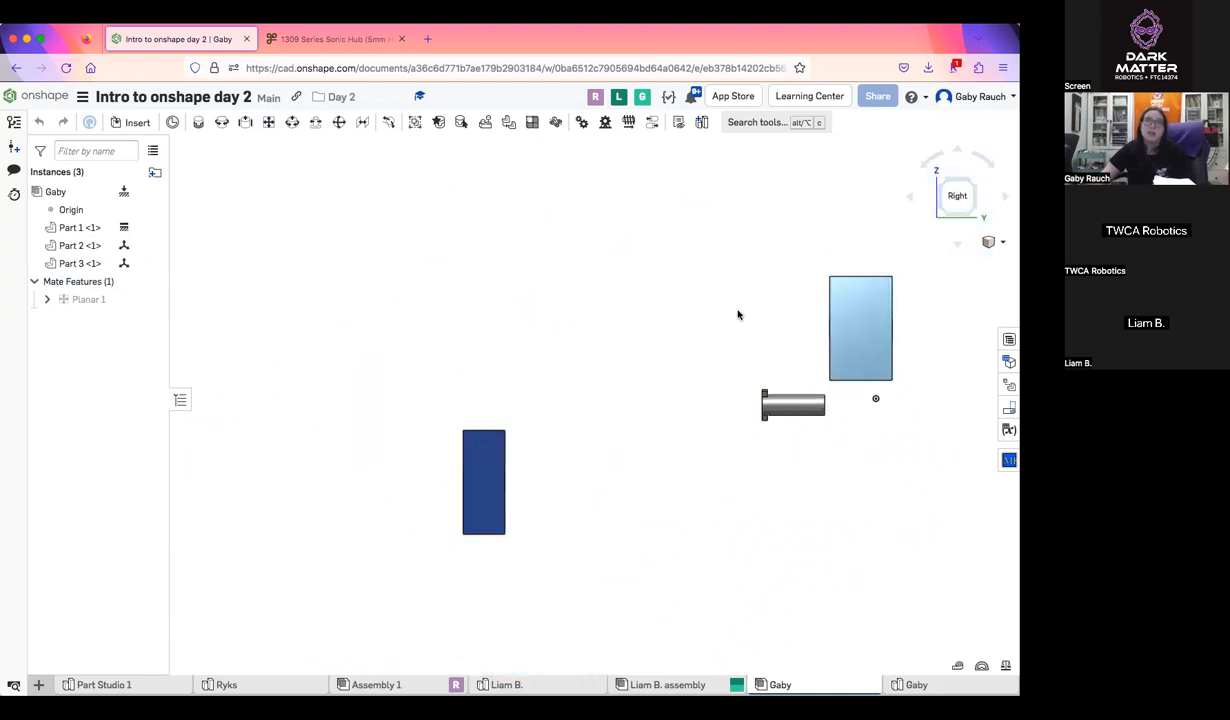
left_click_drag(739, 315, 430, 166)
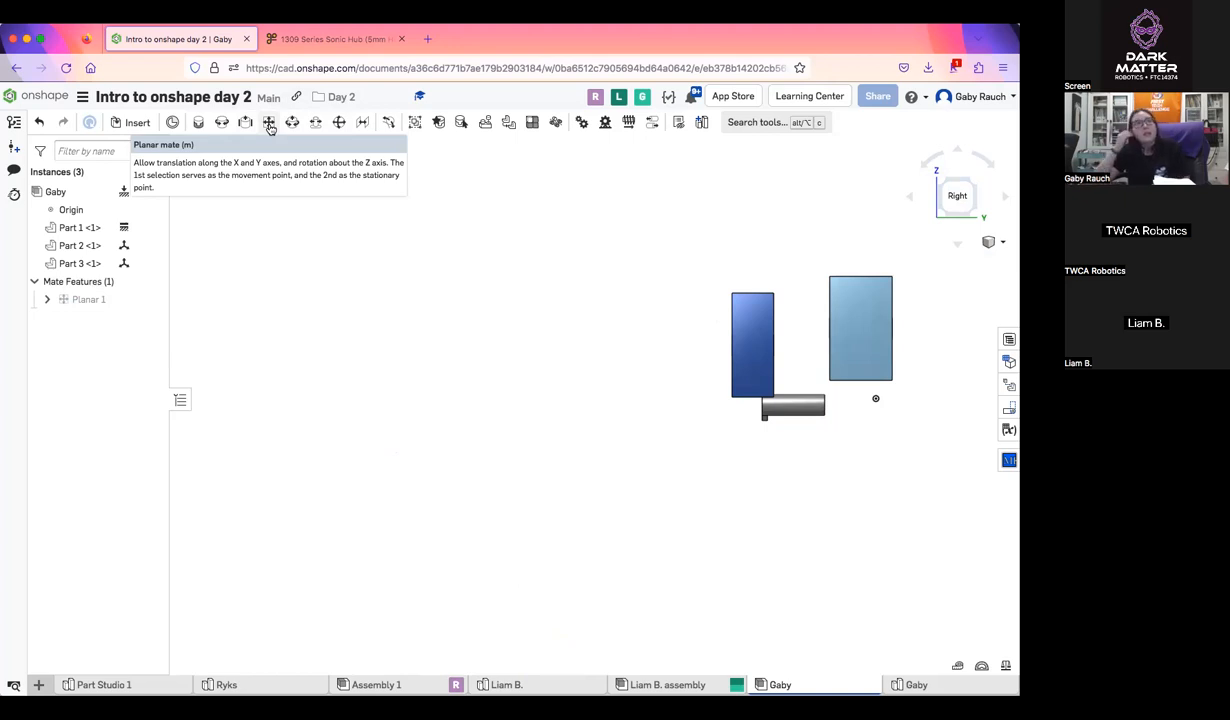
scroll(587, 341, "down", 2)
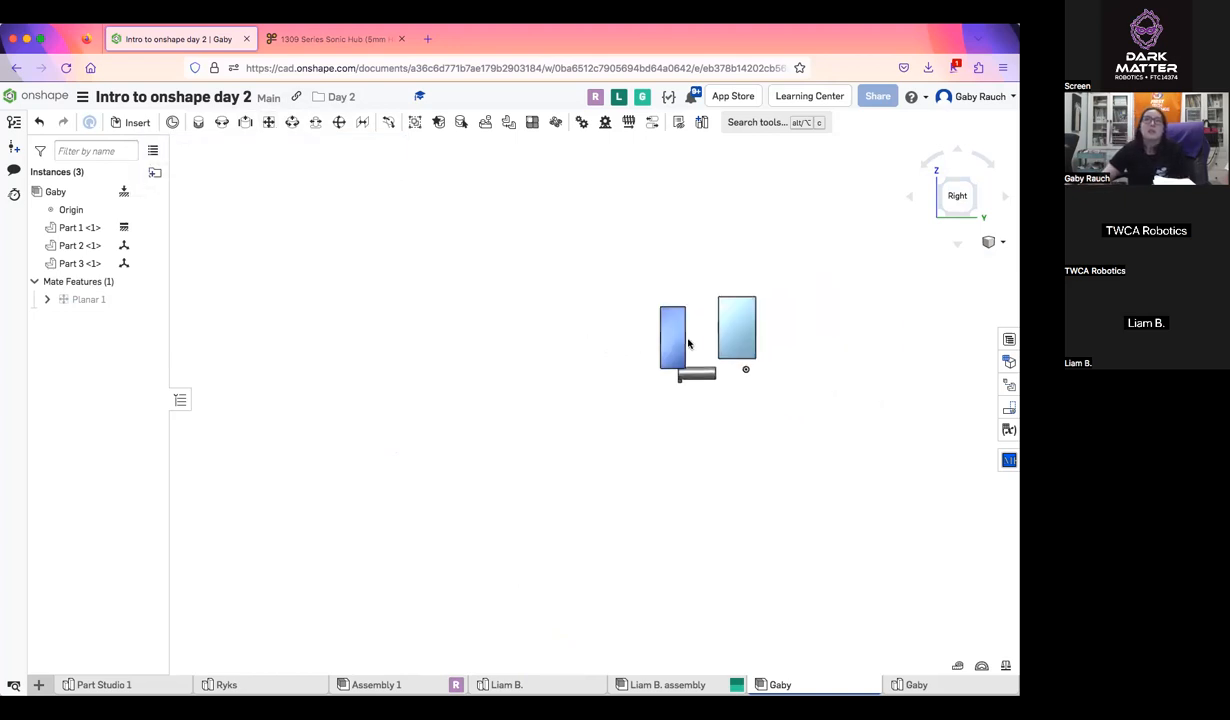
Unfix the light blue block and move both blocks around to test how the planar mate behaves without a fixed part
scroll(686, 346, "up", 4)
right_click(789, 308)
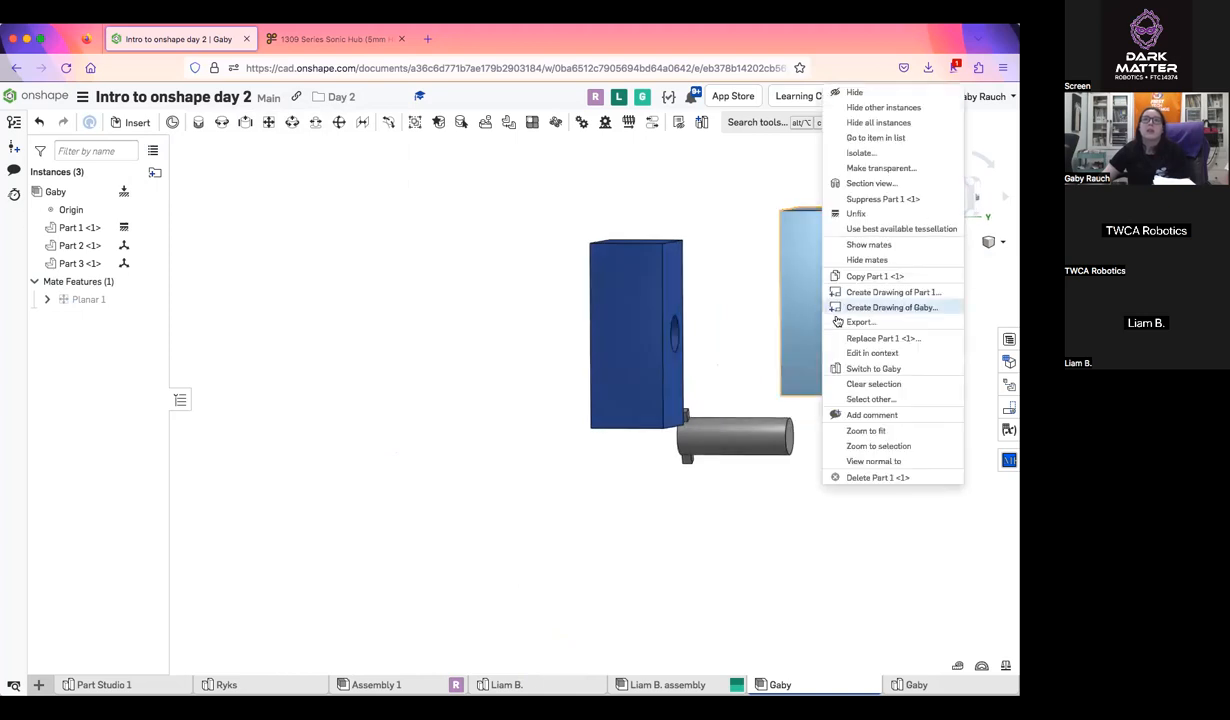
left_click(884, 213)
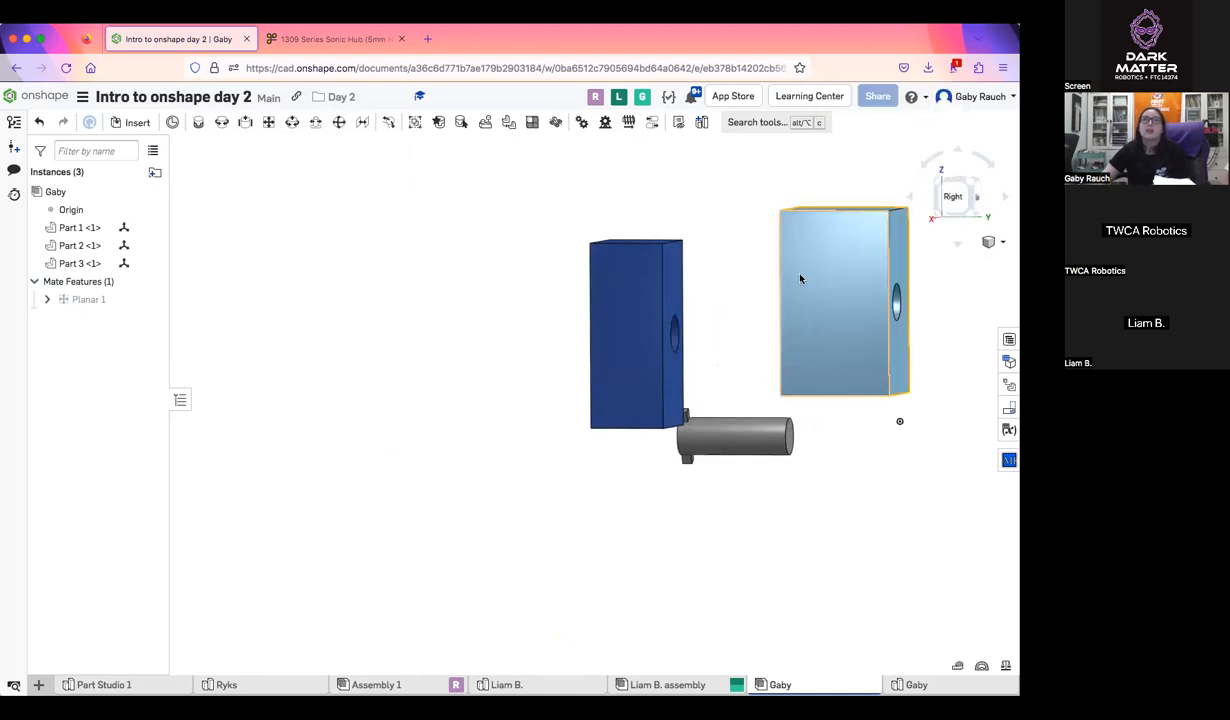
right_click_drag(768, 262, 796, 297)
left_click_drag(732, 197, 725, 329)
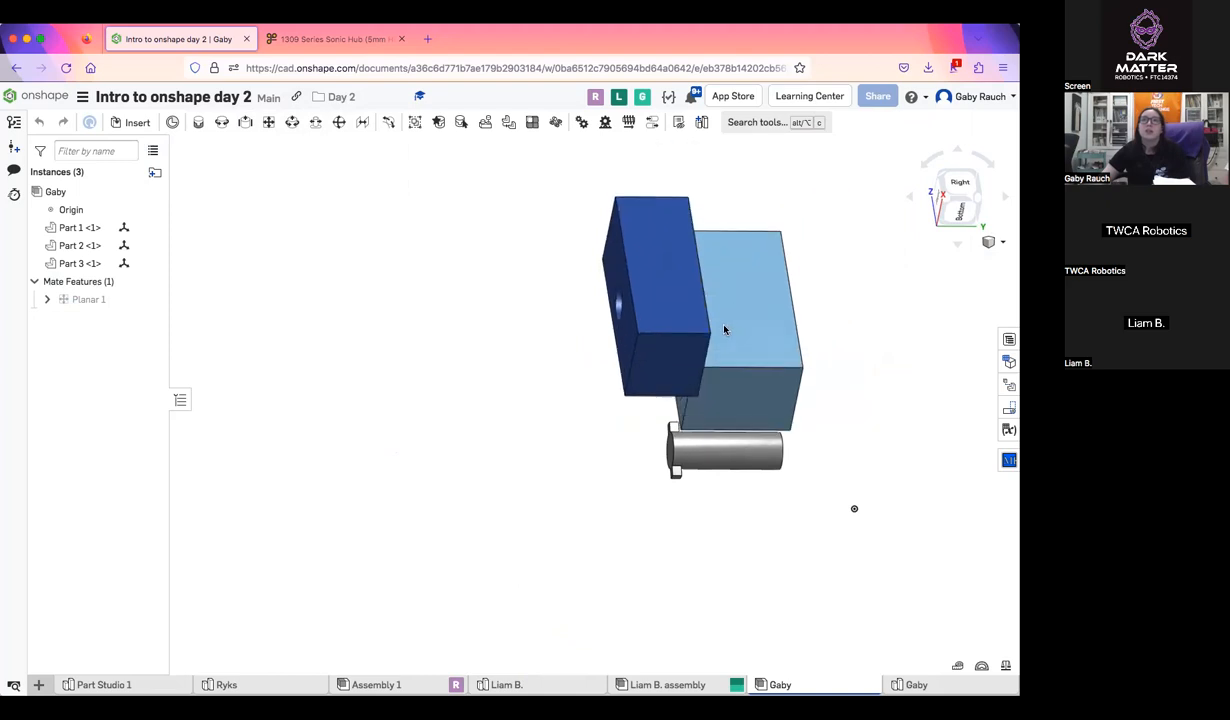
right_click_drag(725, 329, 673, 314)
left_click_drag(655, 250, 713, 318)
right_click_drag(713, 318, 683, 347)
left_click_drag(619, 363, 677, 348)
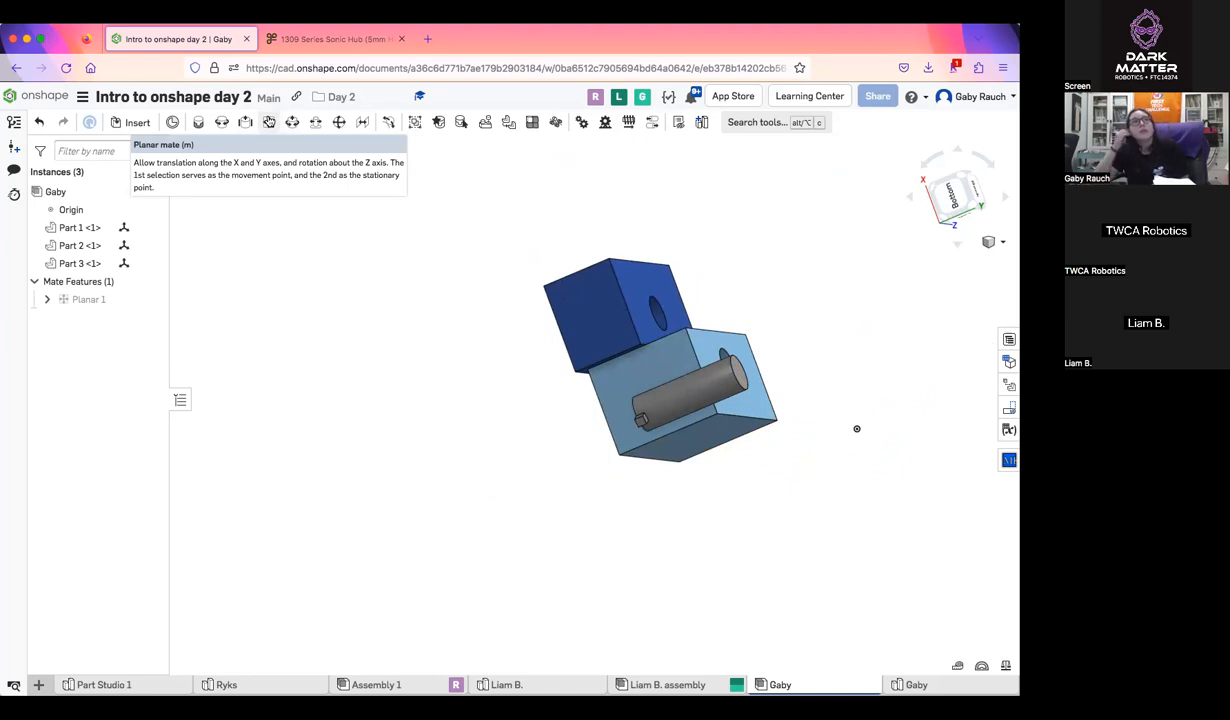
Replace the planar mate with a new one joining the centers of the two blocks' long side faces
right_click_drag(805, 378, 698, 337)
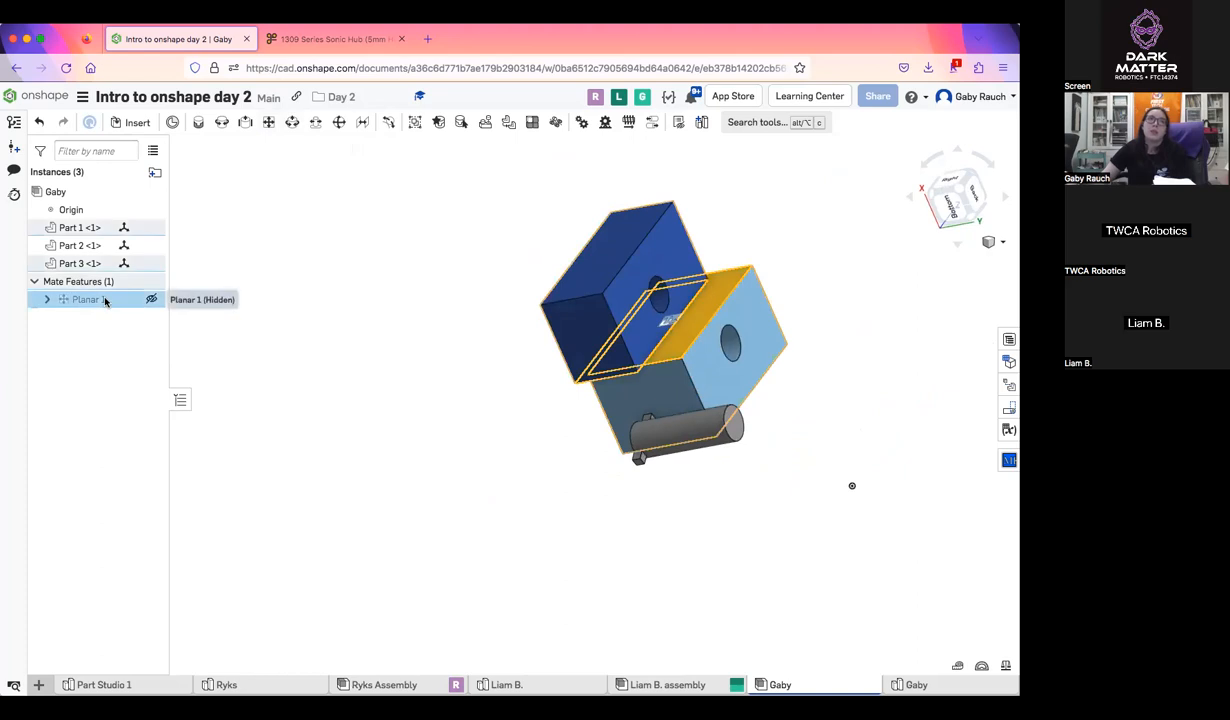
key("Delete")
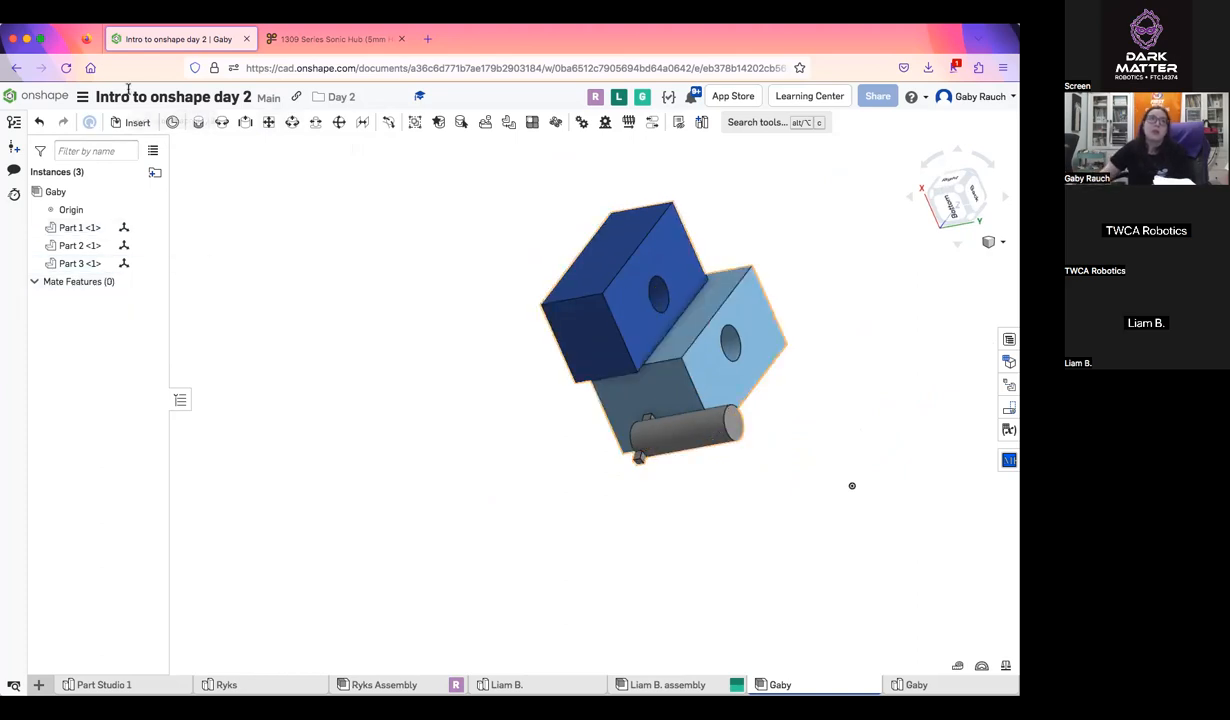
left_click(268, 122)
scroll(719, 328, "up", 5)
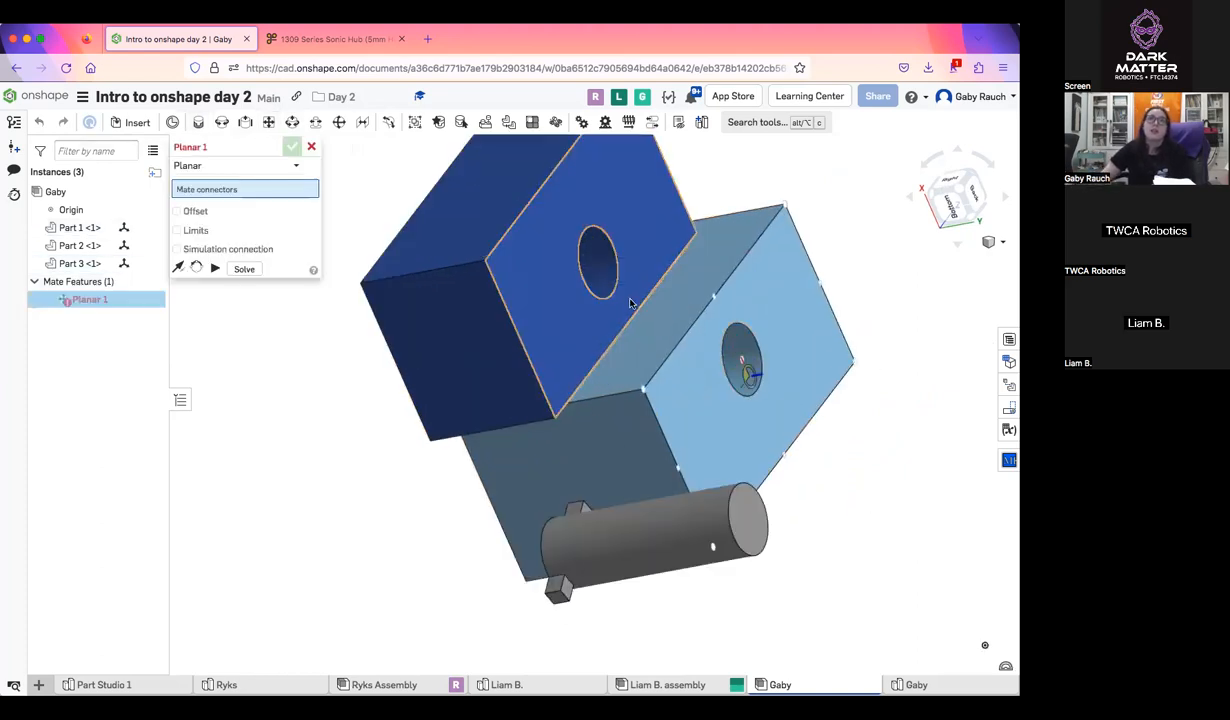
right_click_drag(447, 202, 461, 310)
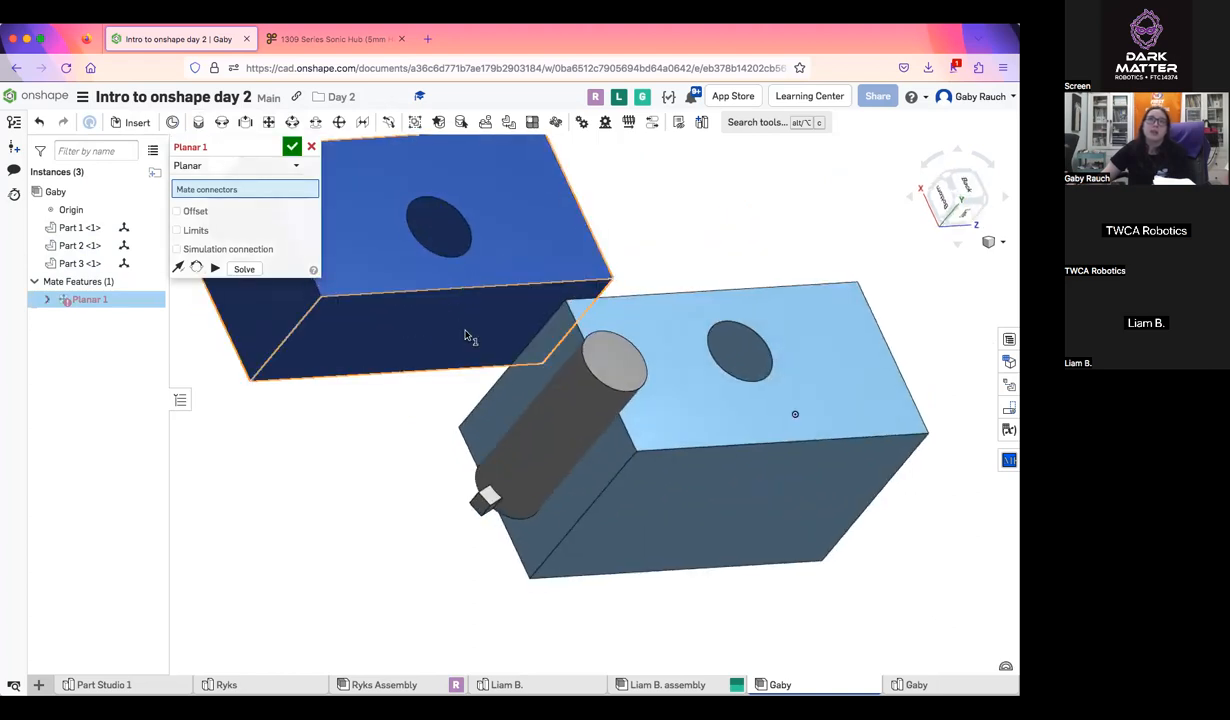
left_click(436, 334)
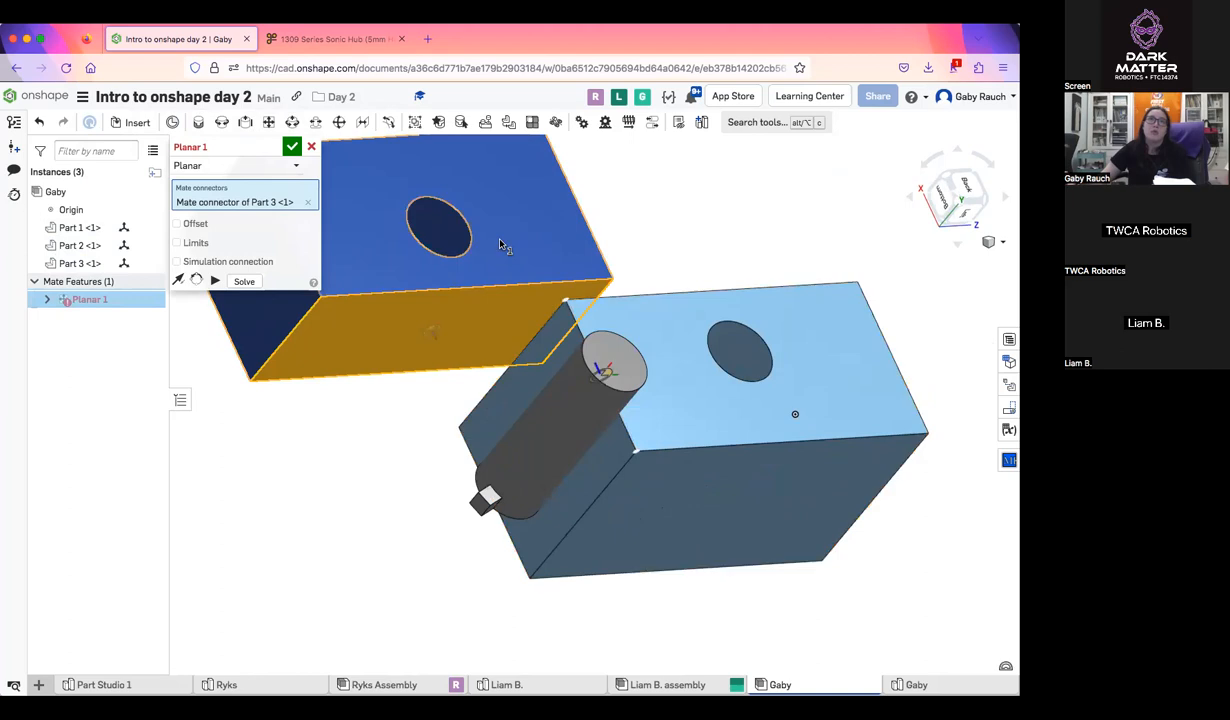
right_click_drag(541, 255, 543, 371)
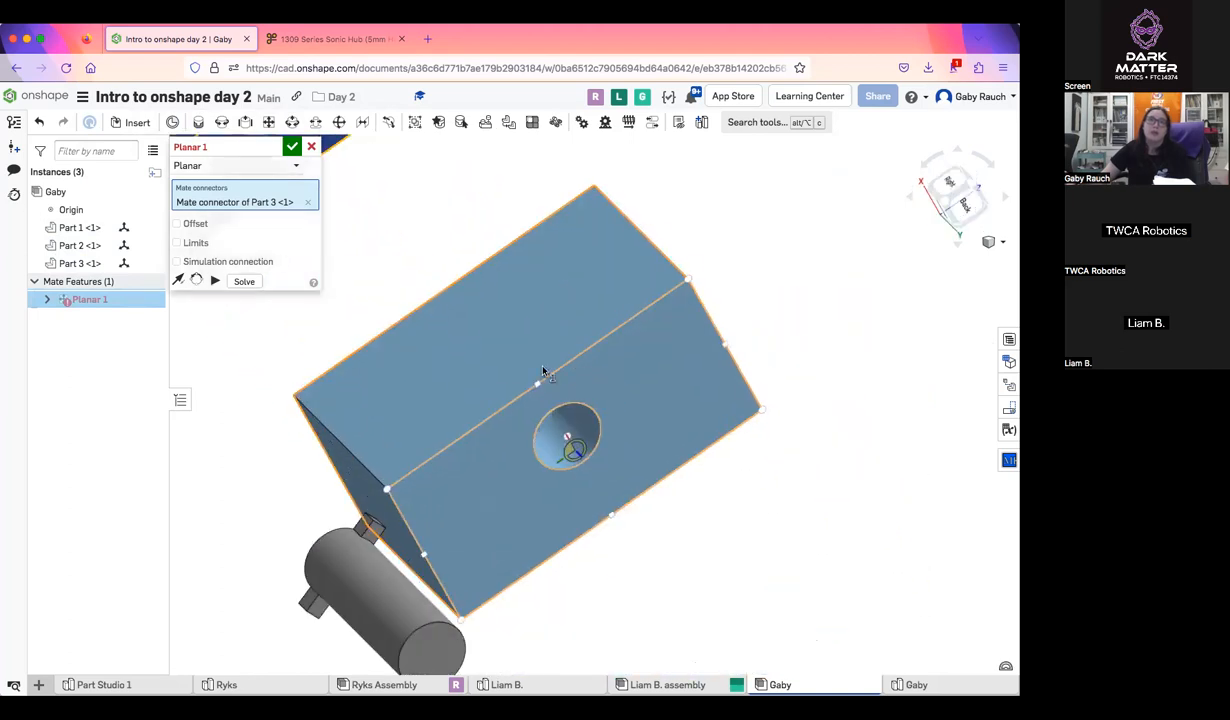
left_click(490, 405)
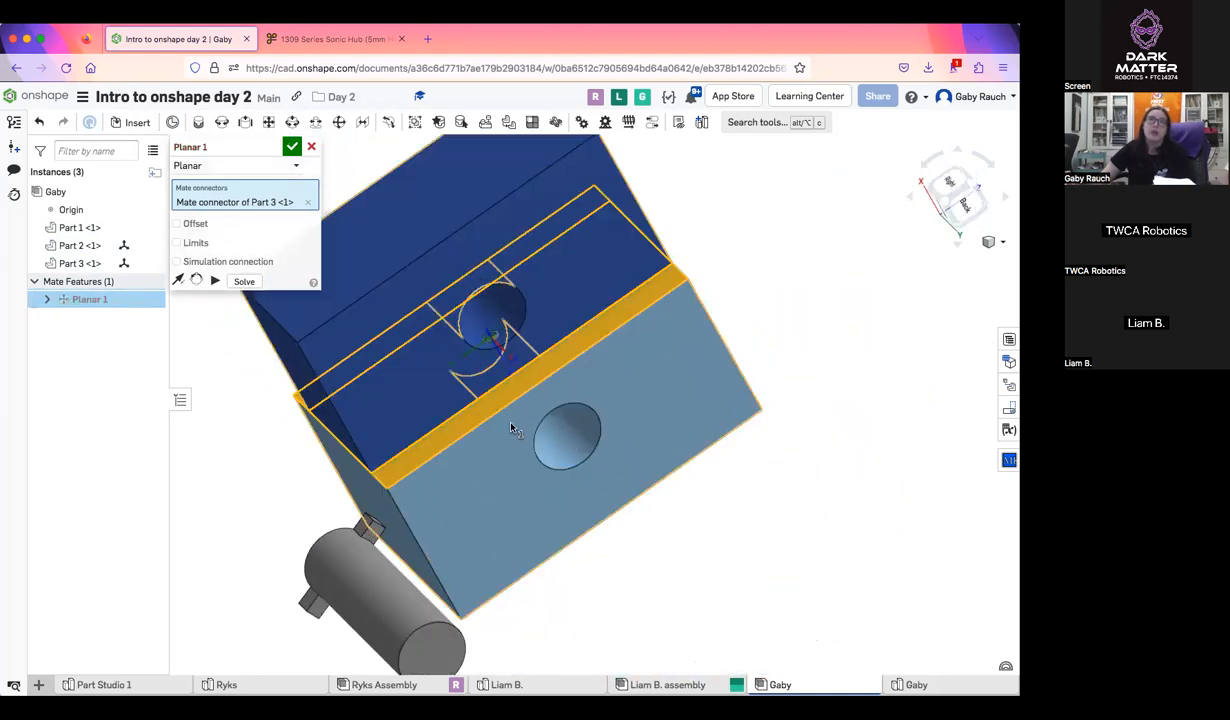
left_click(291, 147)
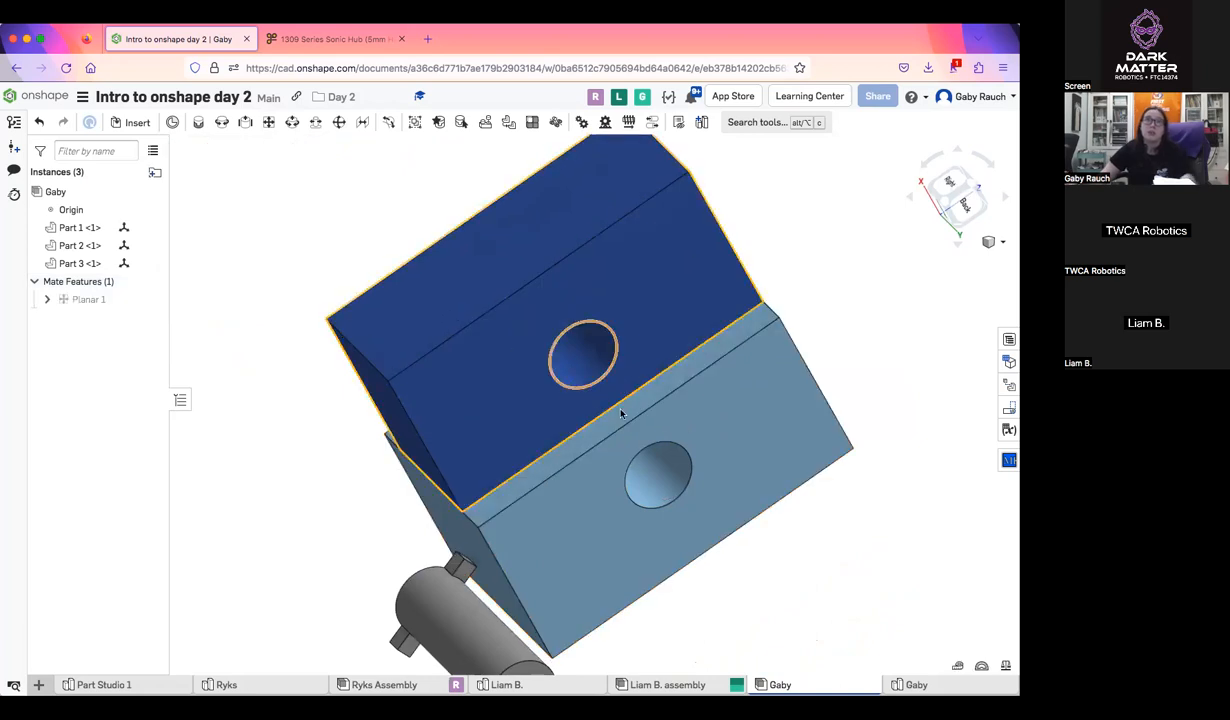
Fix the light blue block in place and move the dark blue block away from it within the mated plane
right_click_drag(623, 412, 796, 461)
right_click(796, 461)
left_click(843, 213)
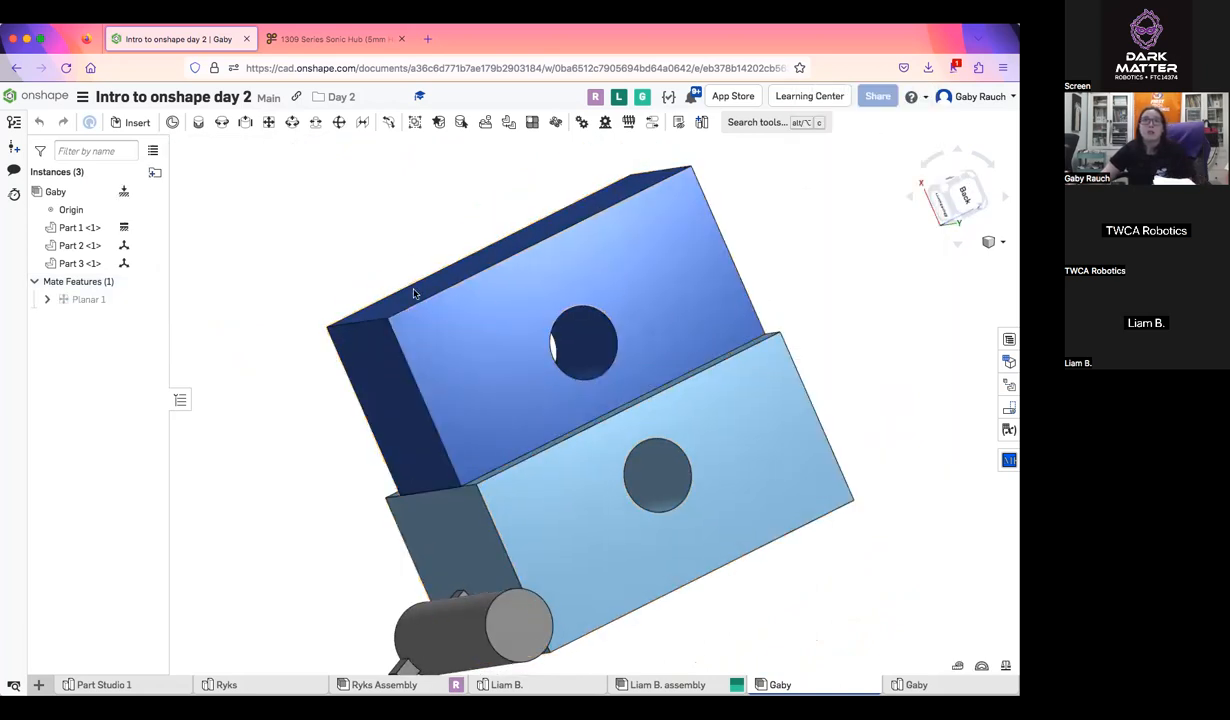
left_click_drag(641, 320, 721, 205)
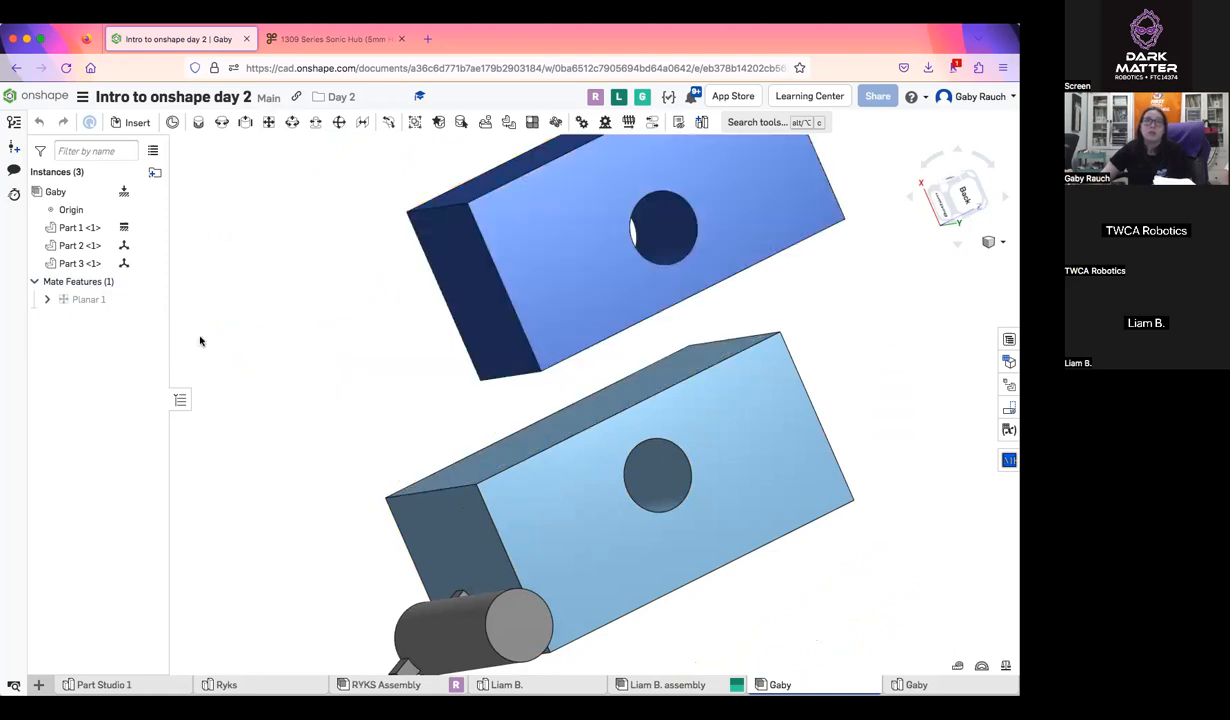
Unfix the light blue block and move the blocks to show the planar mate's freedom with both parts loose
right_click(775, 392)
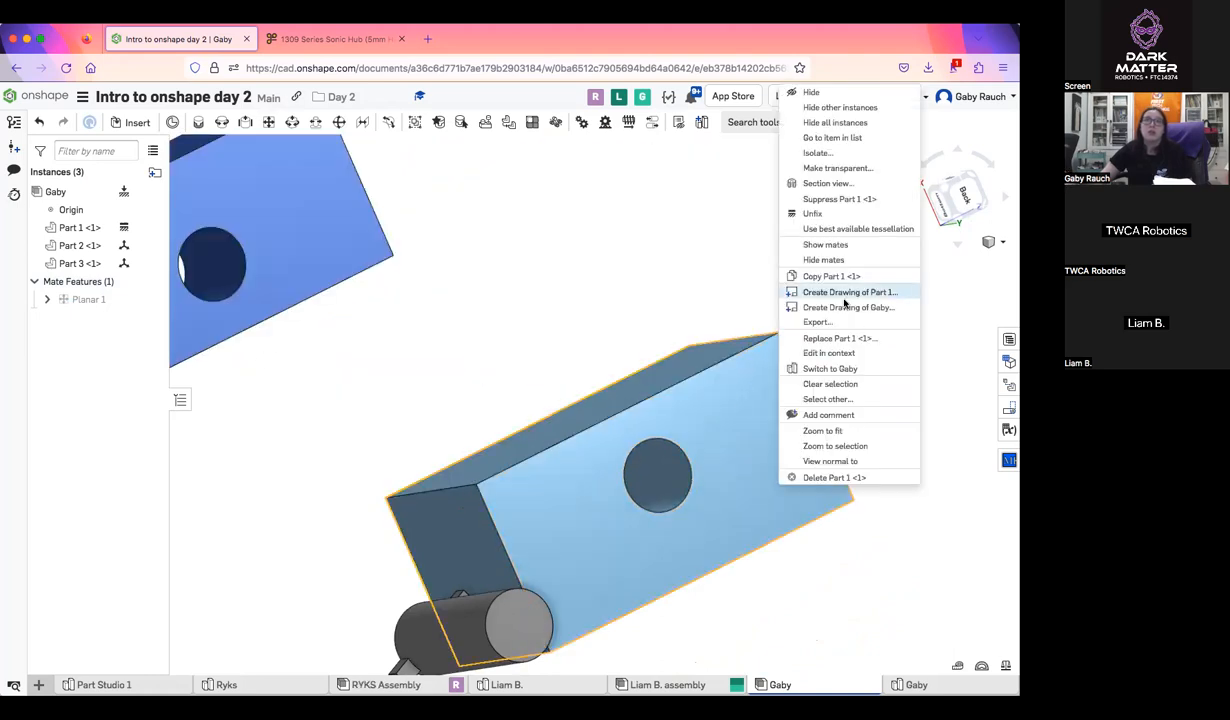
left_click(829, 215)
scroll(815, 385, "down", 4)
middle_click_drag(815, 387, 866, 389)
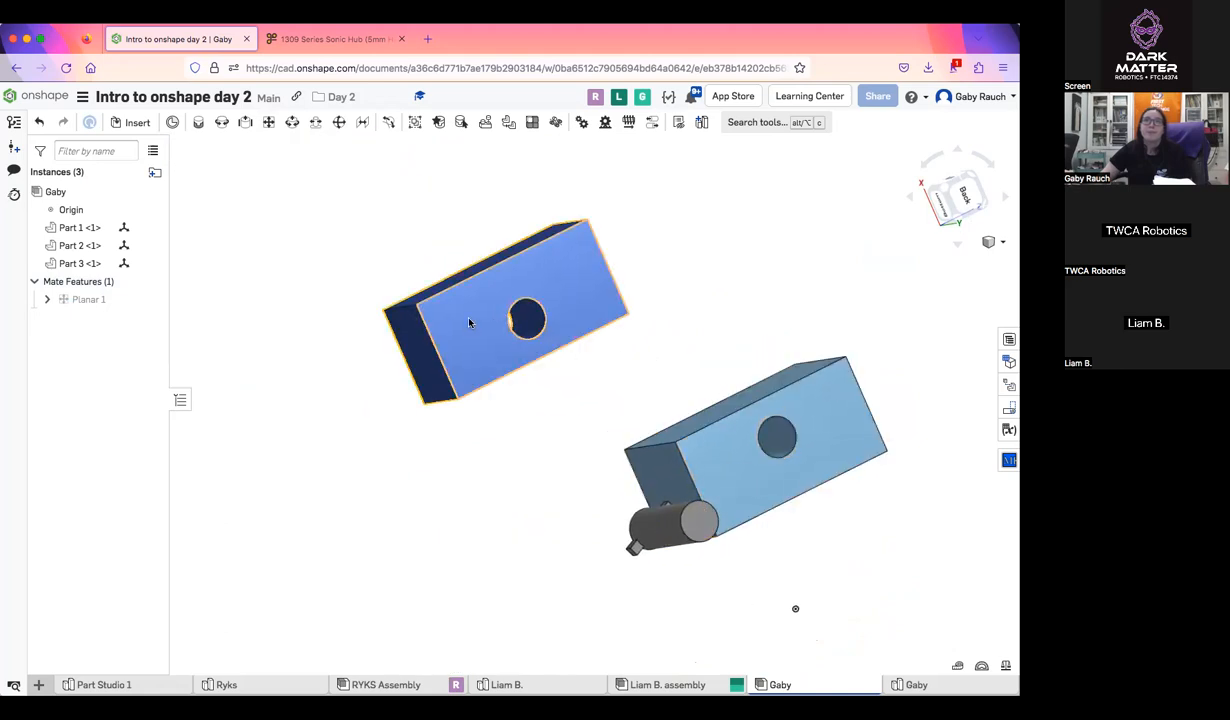
right_click_drag(643, 322, 718, 338)
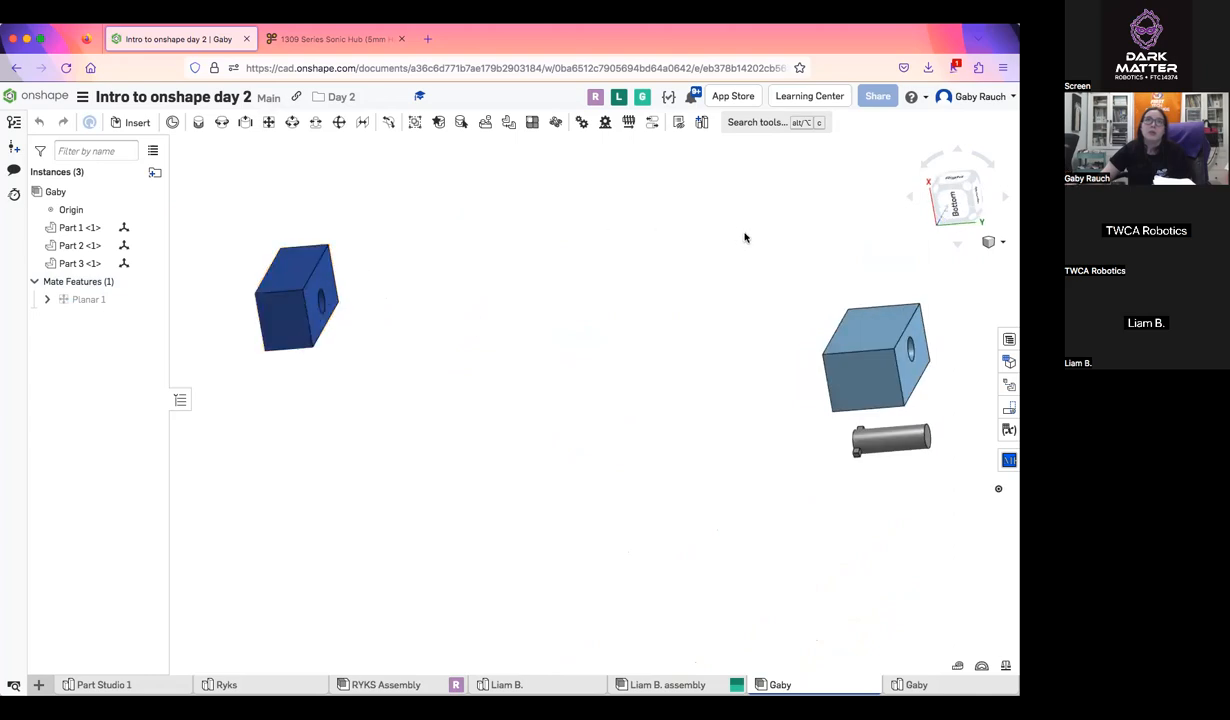
Delete the planar mate between the two blocks
left_click(118, 302)
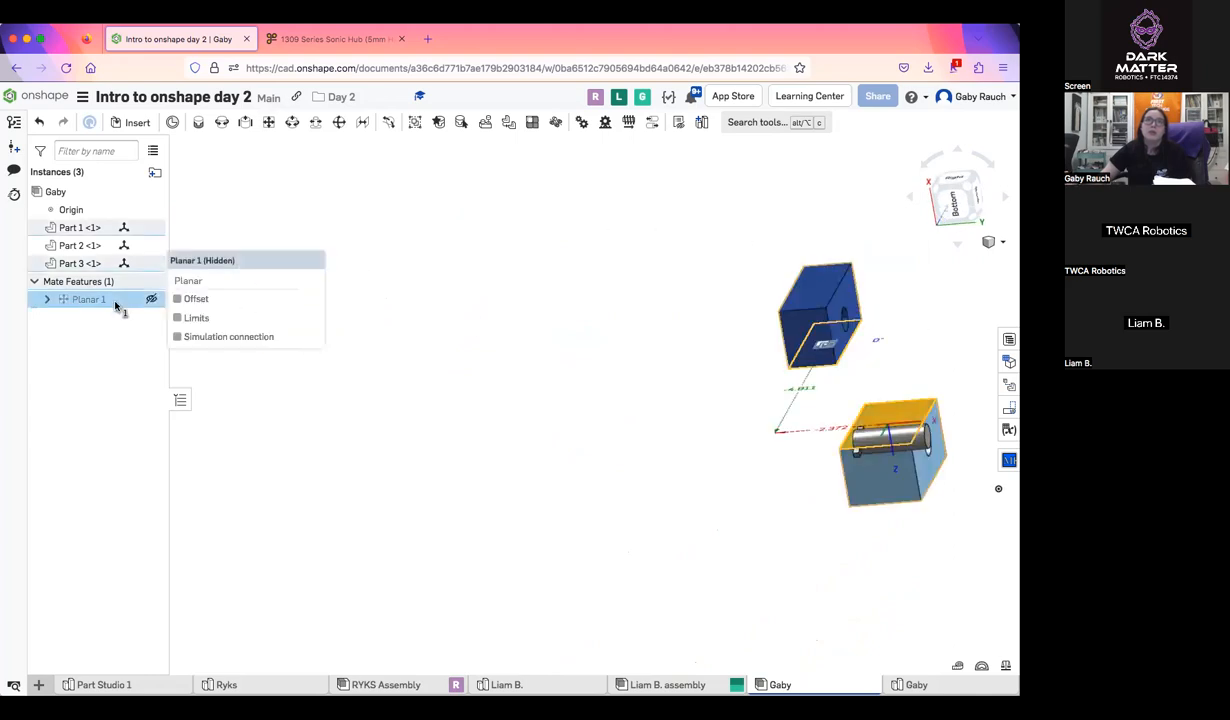
key("Delete")
right_click_drag(718, 285, 769, 380)
left_click_drag(764, 385, 763, 385)
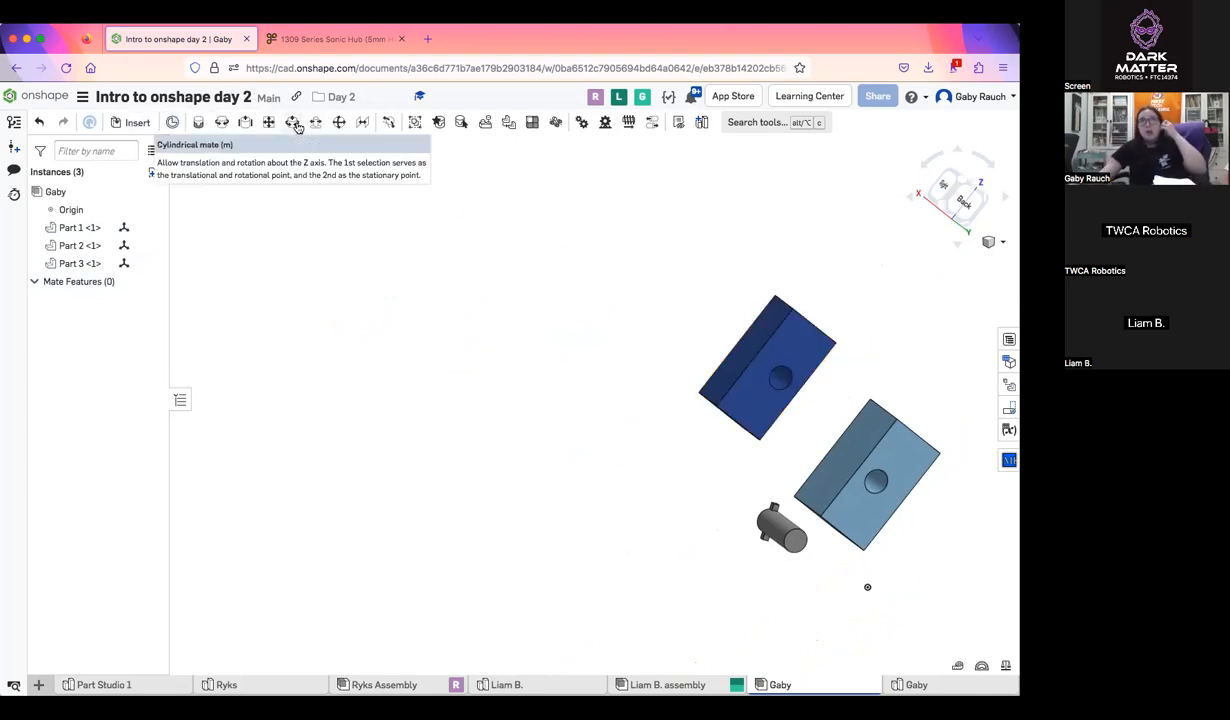
Fix the light blue block in place and bring its hole and the free pin into clear view
right_click_drag(796, 418, 821, 382)
right_click(869, 404)
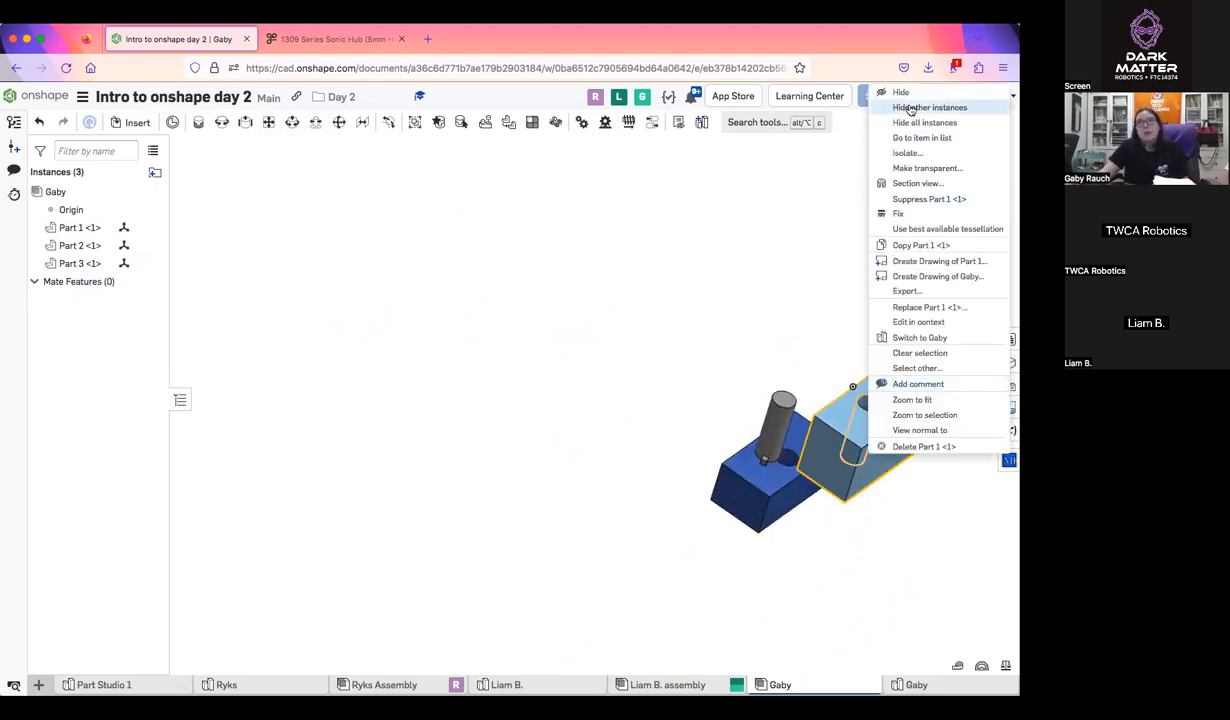
left_click(917, 211)
middle_click_drag(880, 364, 776, 334)
scroll(774, 340, "up", 6)
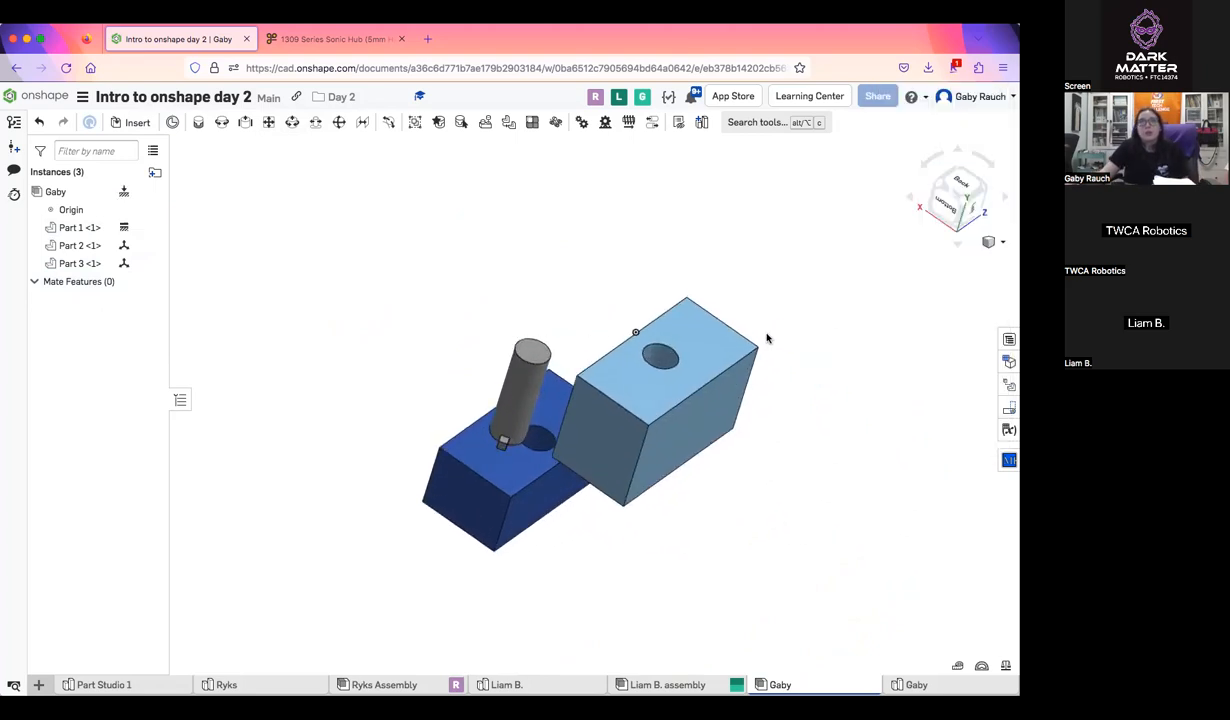
right_click_drag(755, 332, 470, 228)
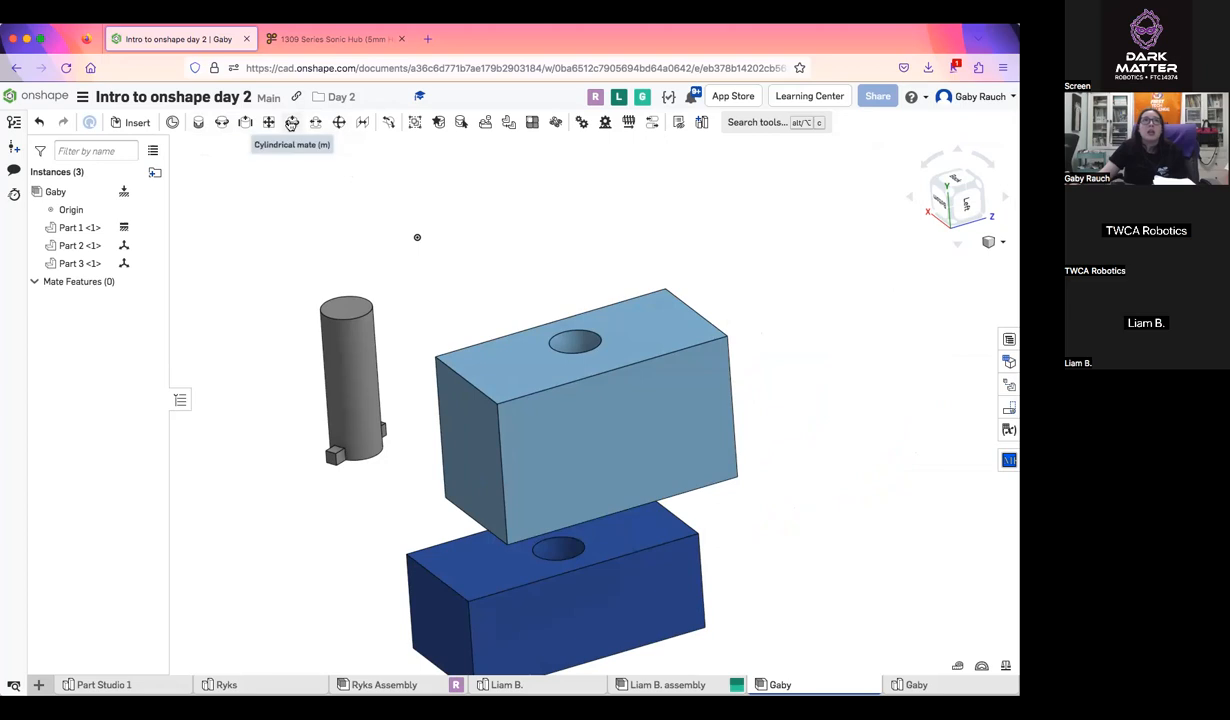
Join the center of the light blue block's hole opening and the pin's plain end face with a cylindrical mate
left_click(291, 122)
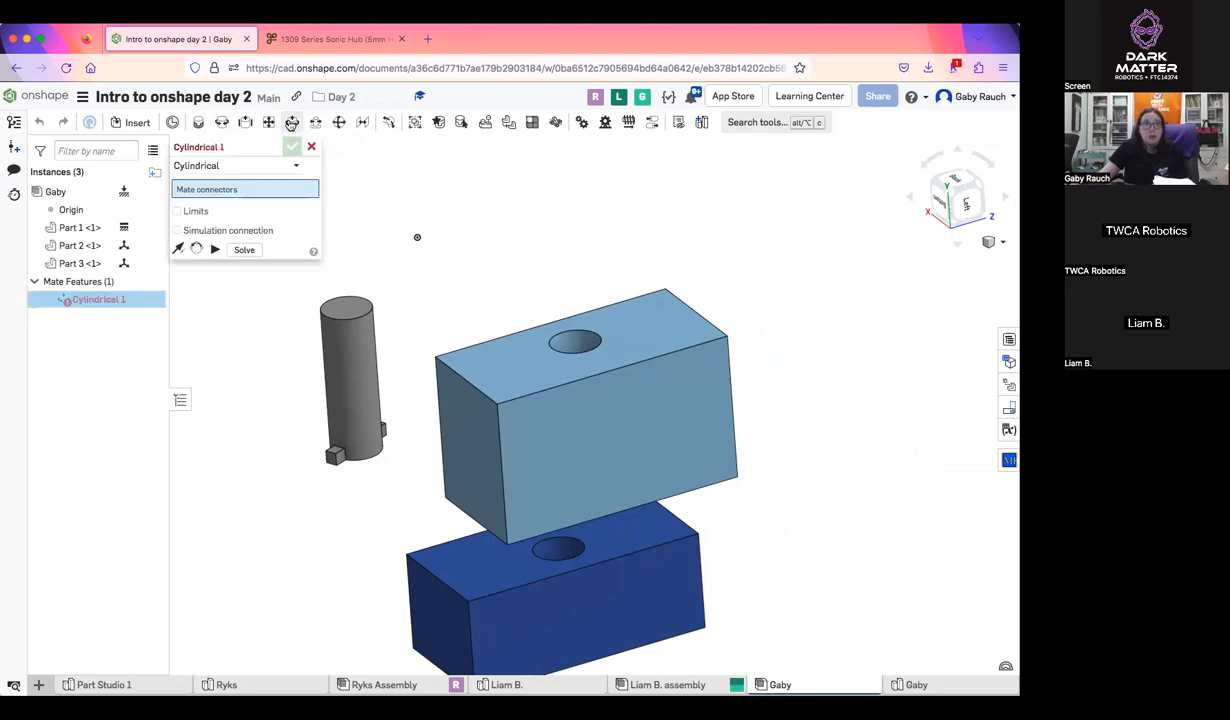
left_click(575, 341)
left_click(349, 305)
left_click(292, 147)
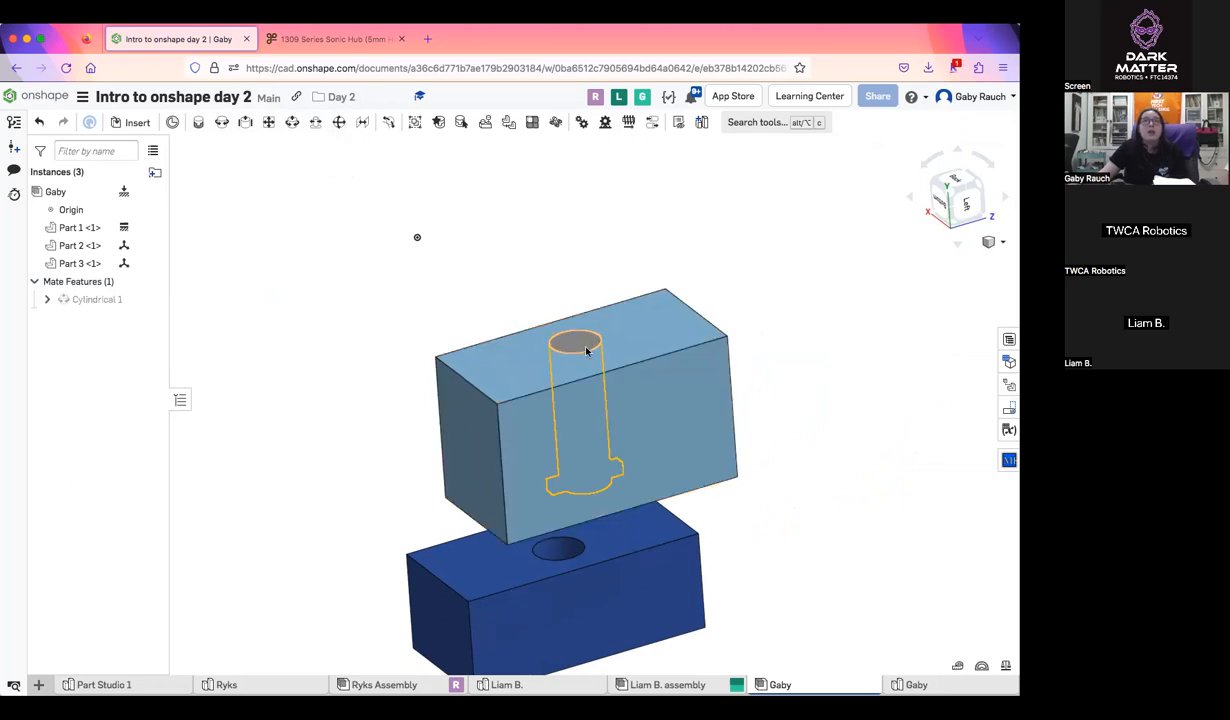
Slide and rotate the pin inside the light blue block's hole to test the cylindrical mate's freedom of movement
left_click_drag(597, 436, 621, 468)
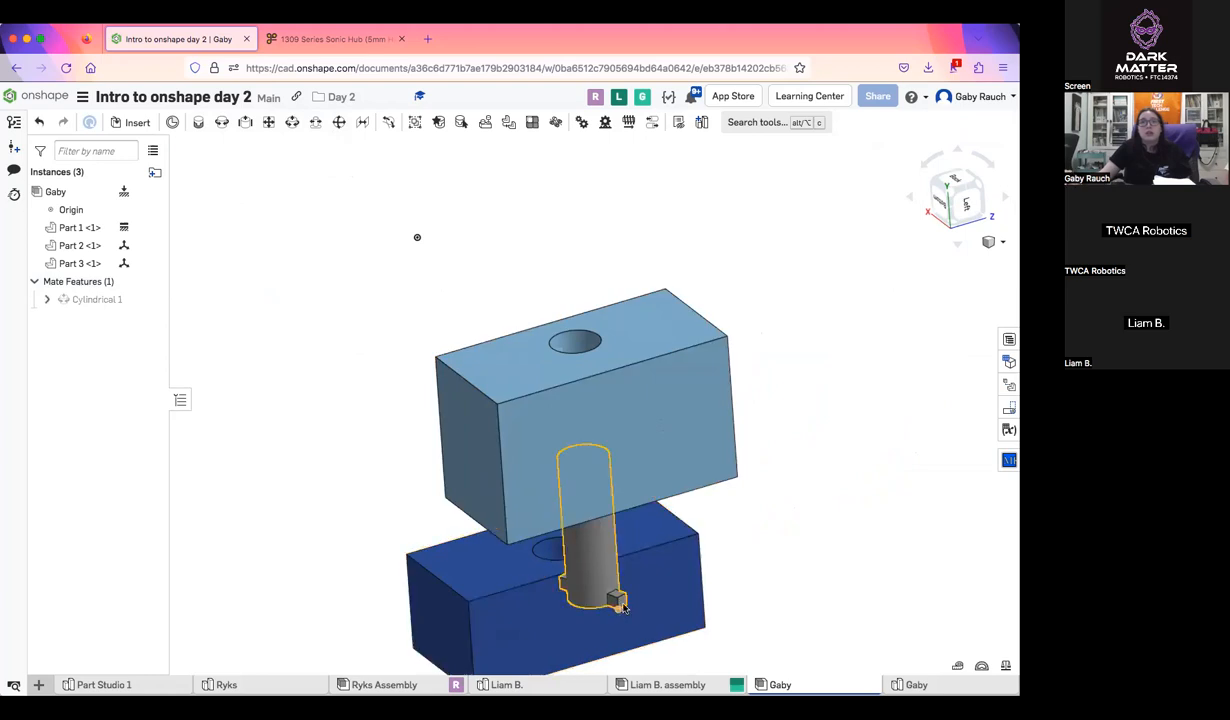
left_click_drag(483, 550, 620, 598)
right_click_drag(640, 595, 672, 545)
scroll(672, 545, "up", 5)
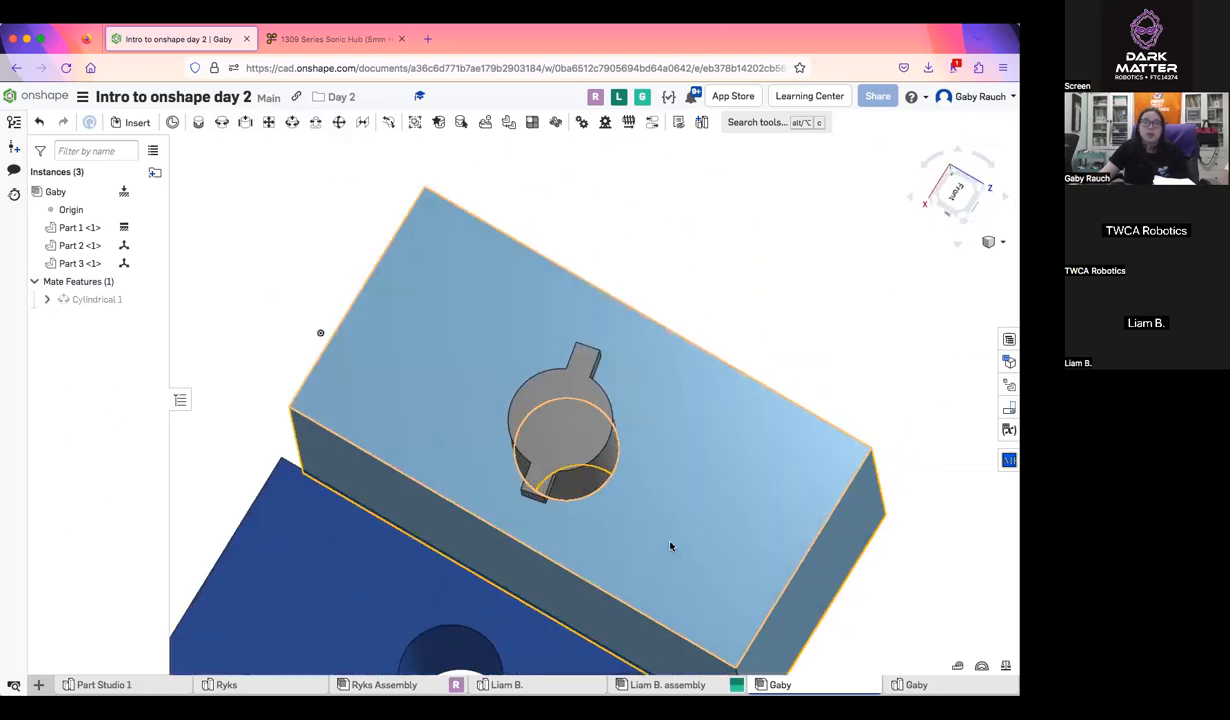
right_click_drag(590, 593, 428, 263)
scroll(488, 513, "up", 2)
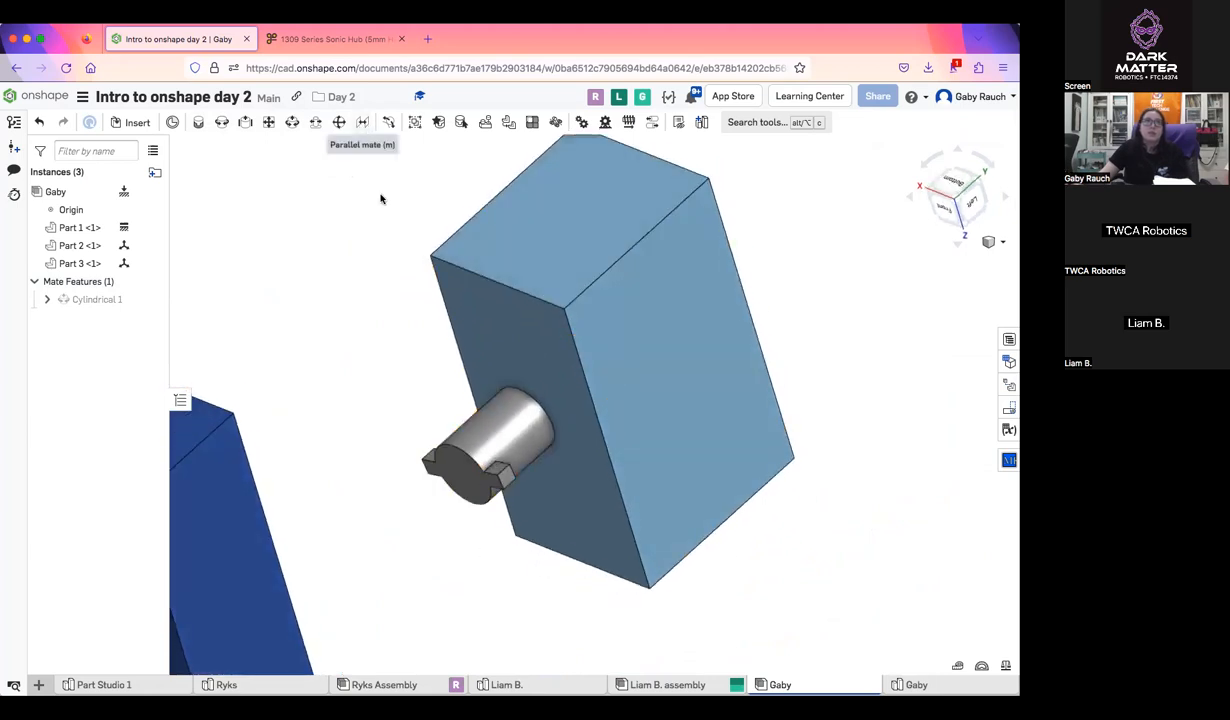
Delete the pin from the assembly and move the dark blue block beside the light blue block
scroll(498, 465, "down", 3)
left_click(501, 455)
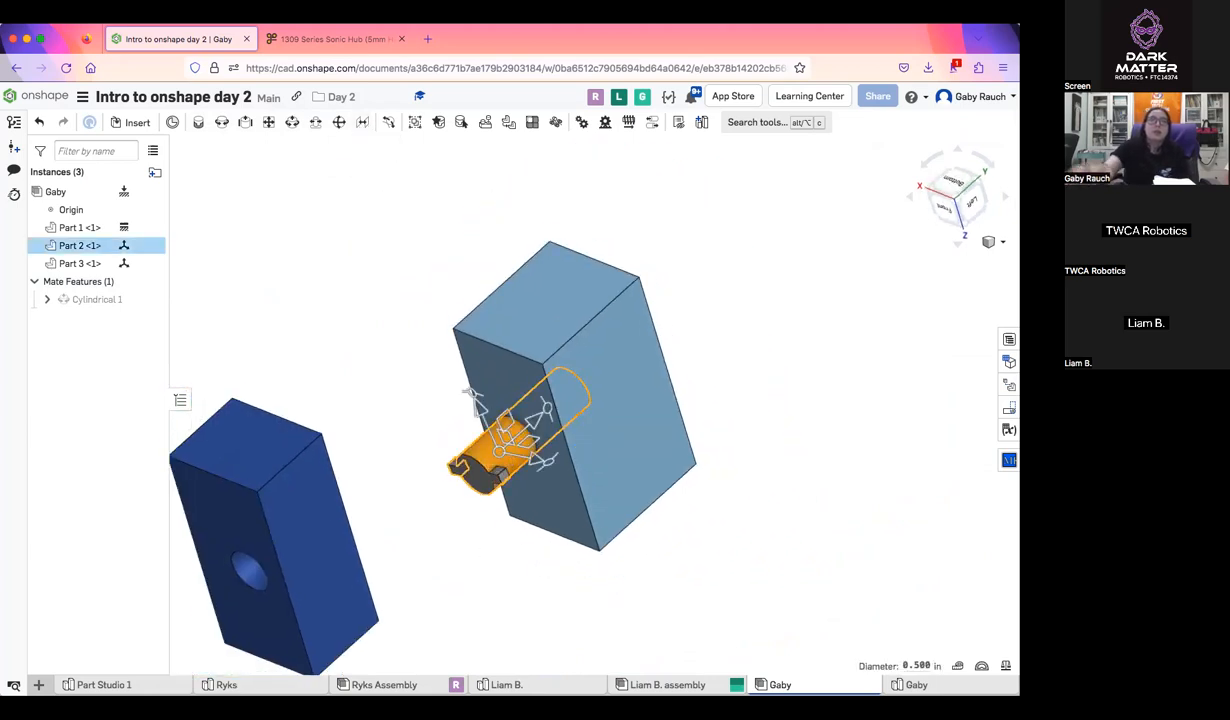
key("Delete")
left_click_drag(297, 483, 400, 330)
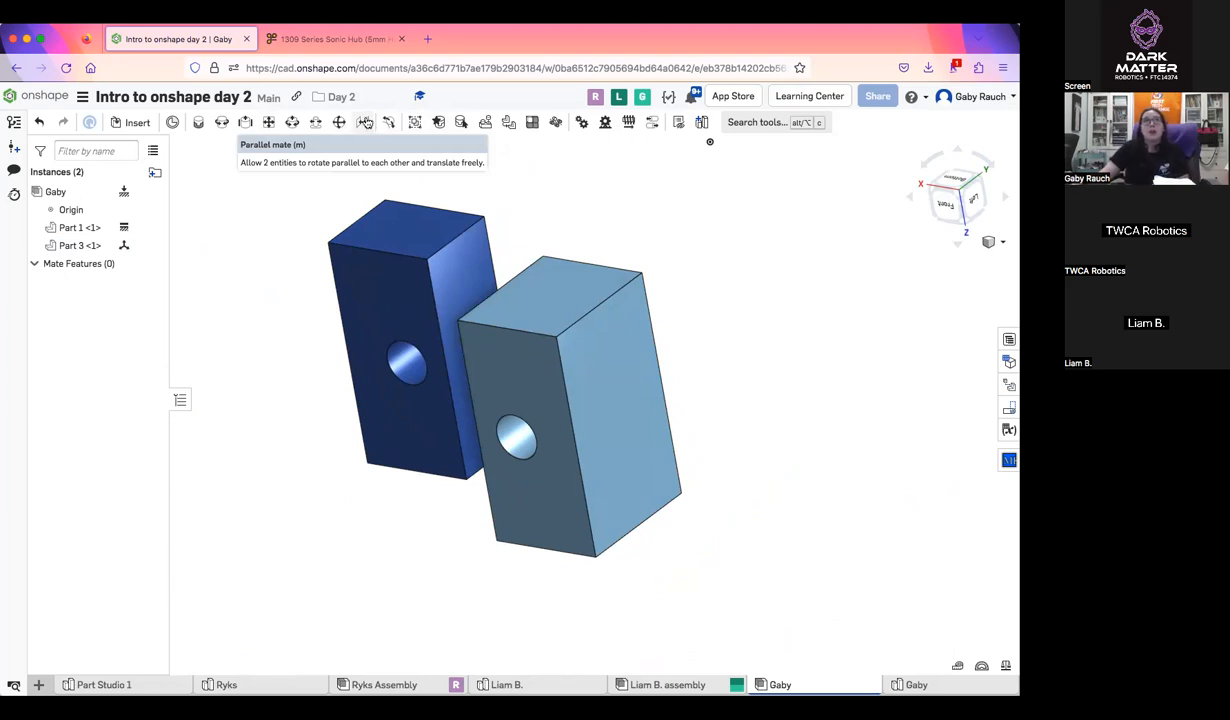
Join the centers of the two blocks' matching small end faces with a parallel mate and accept it
left_click(366, 122)
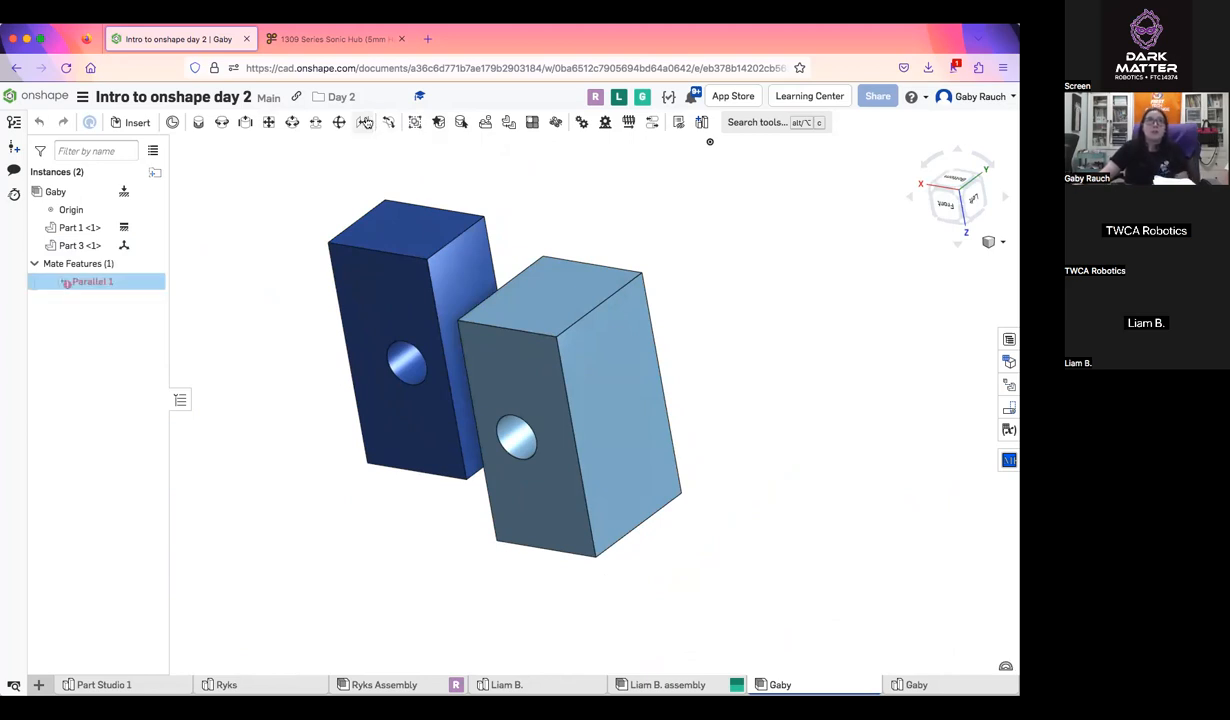
left_click(406, 232)
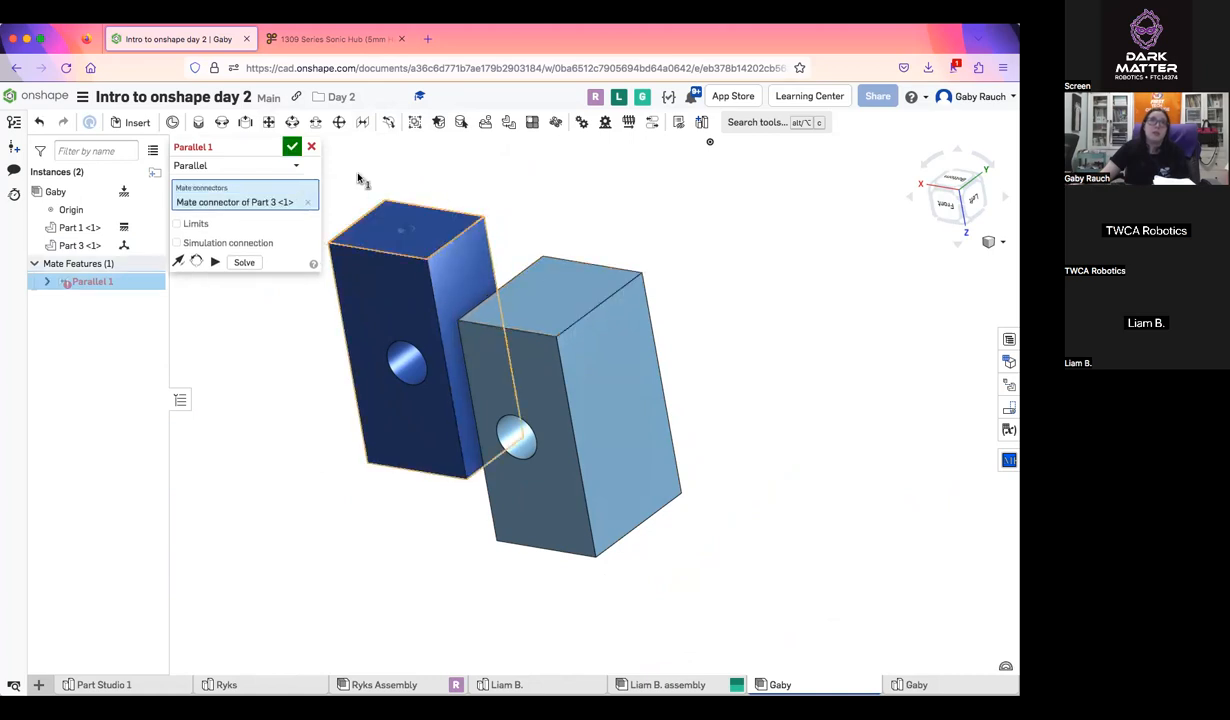
left_click(292, 147)
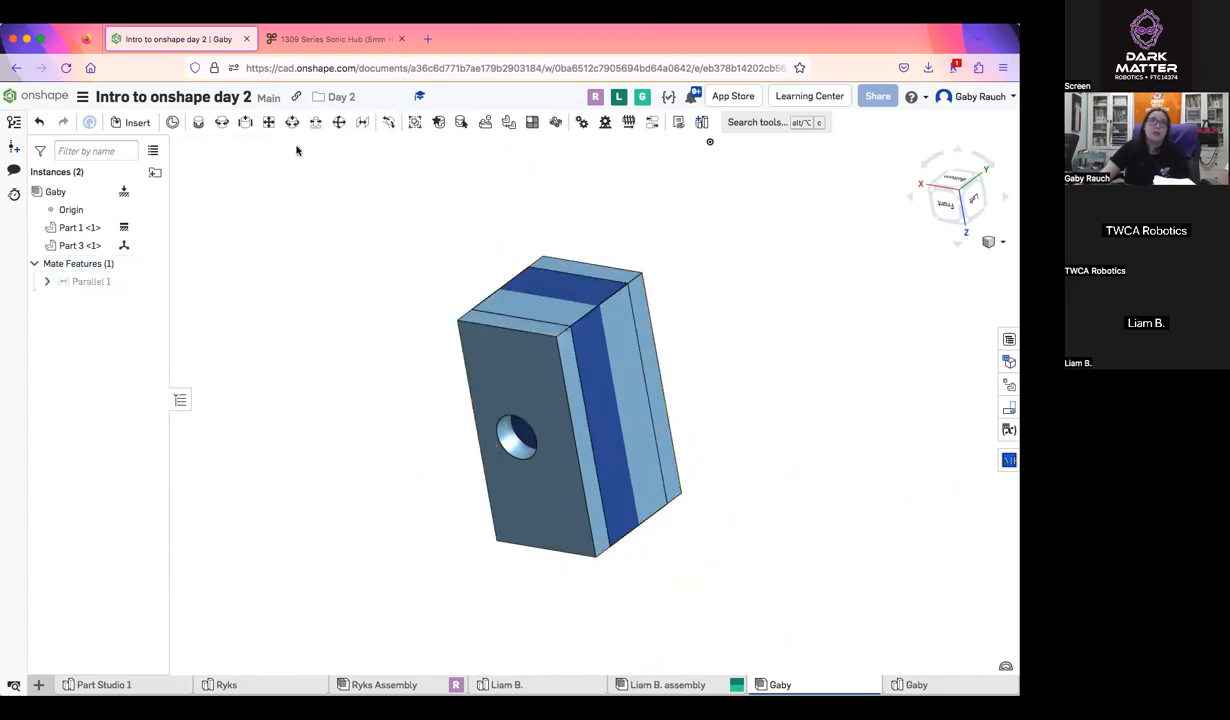
Pull the dark blue block out of the light blue block, unfix the light blue block and test the parallel mate's movement
left_click_drag(565, 355, 420, 349)
right_click(562, 377)
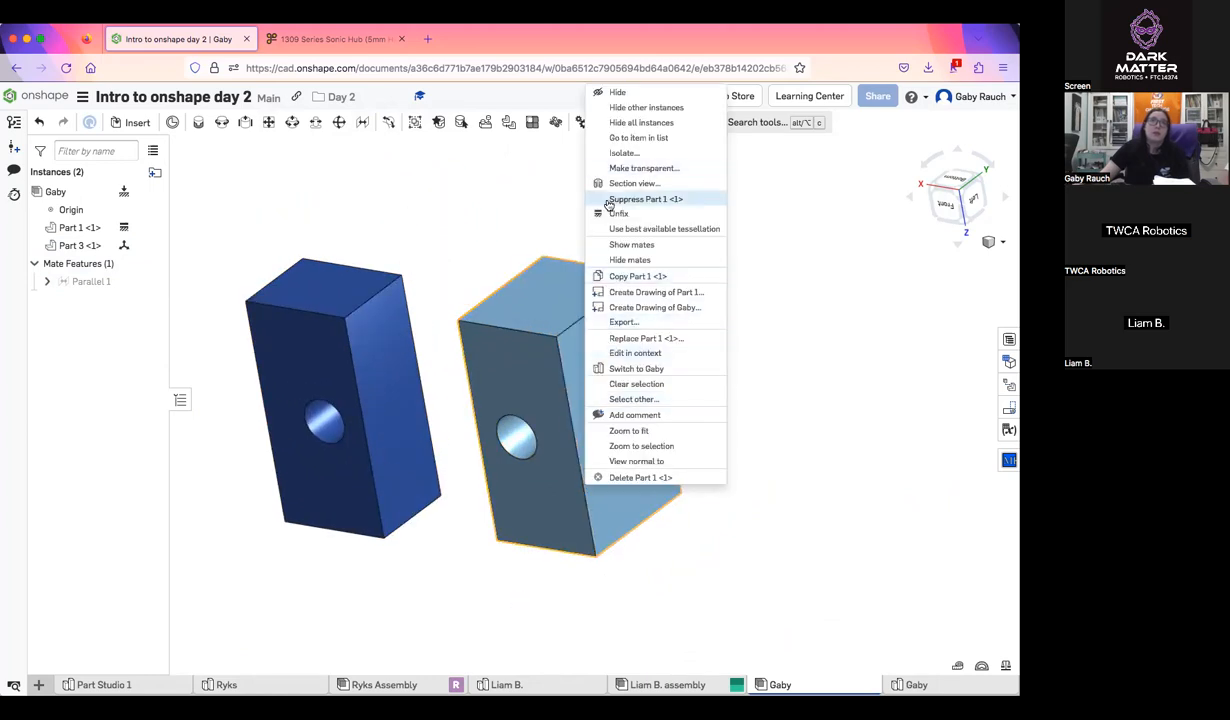
left_click(619, 213)
left_click_drag(363, 257, 355, 211)
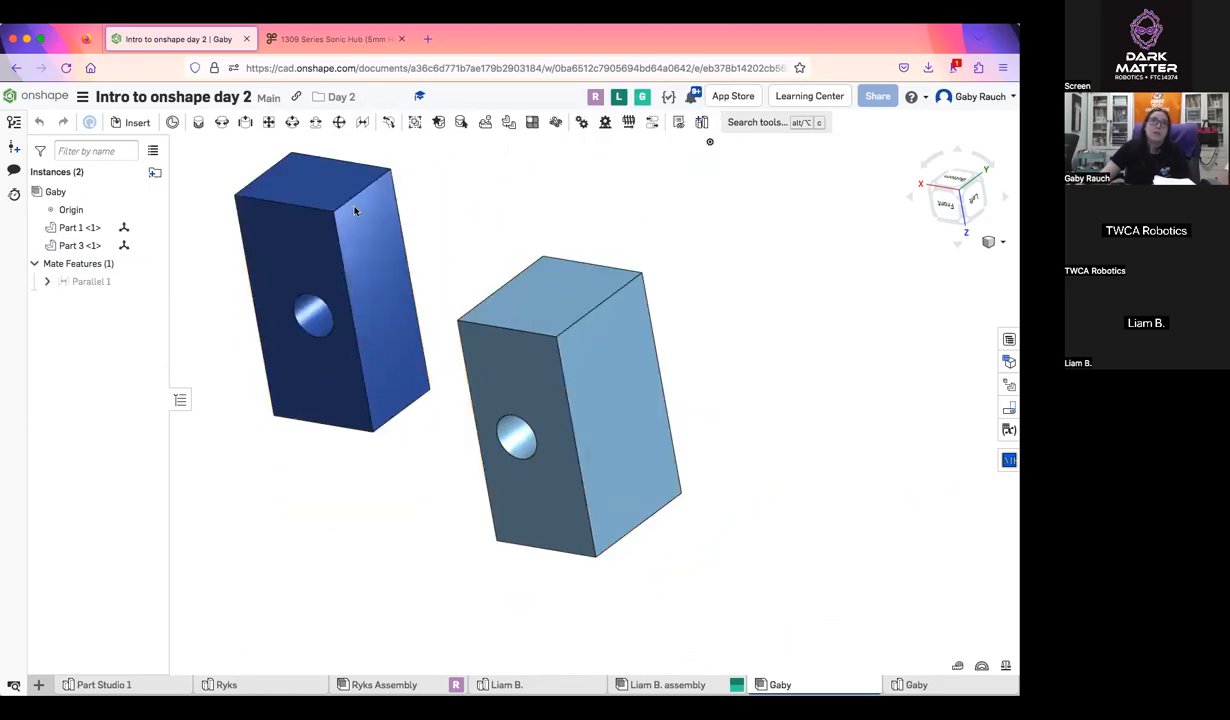
left_click_drag(372, 363, 418, 392)
left_click_drag(595, 355, 565, 216)
right_click_drag(689, 502, 745, 455)
Delete the existing parallel mate between the light blue and dark blue blocks
left_click(110, 283)
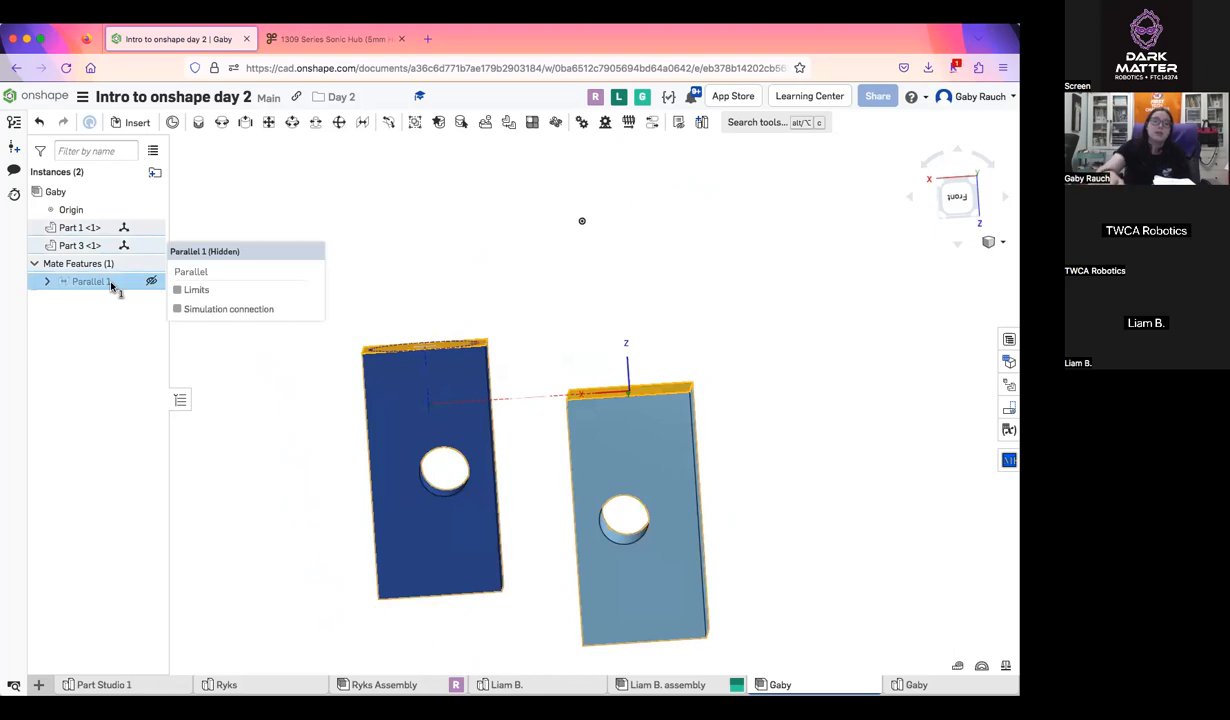
key("Delete")
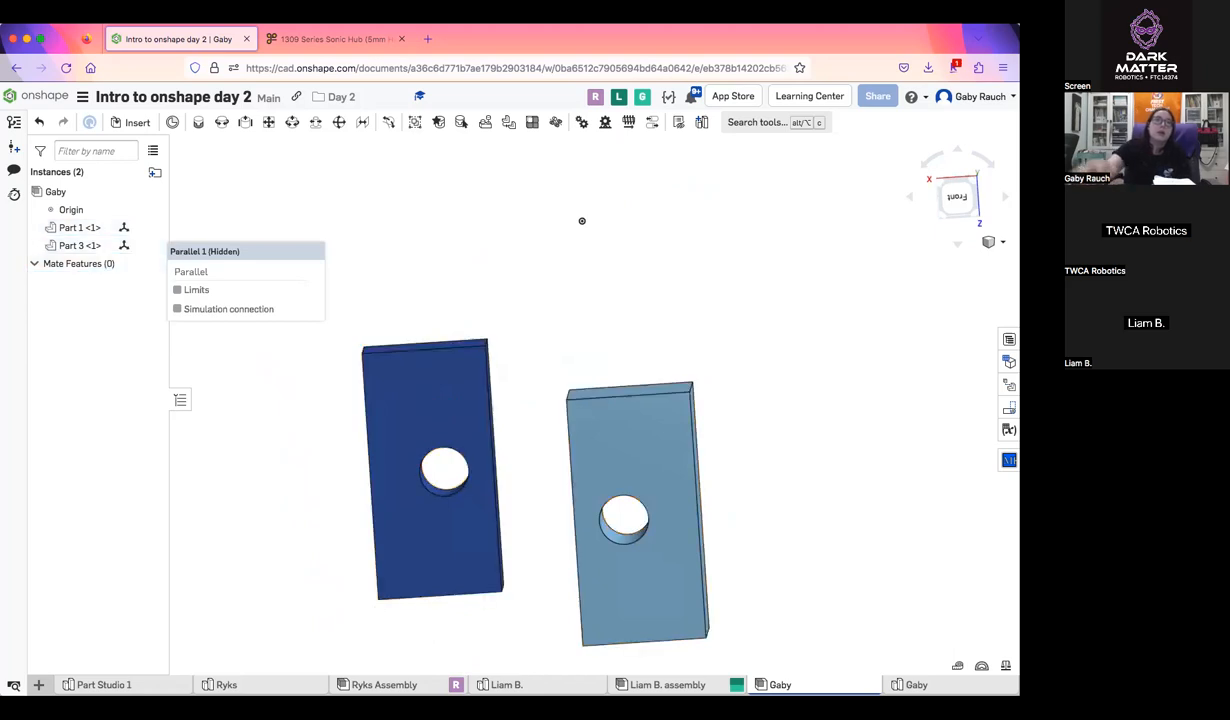
left_click(363, 123)
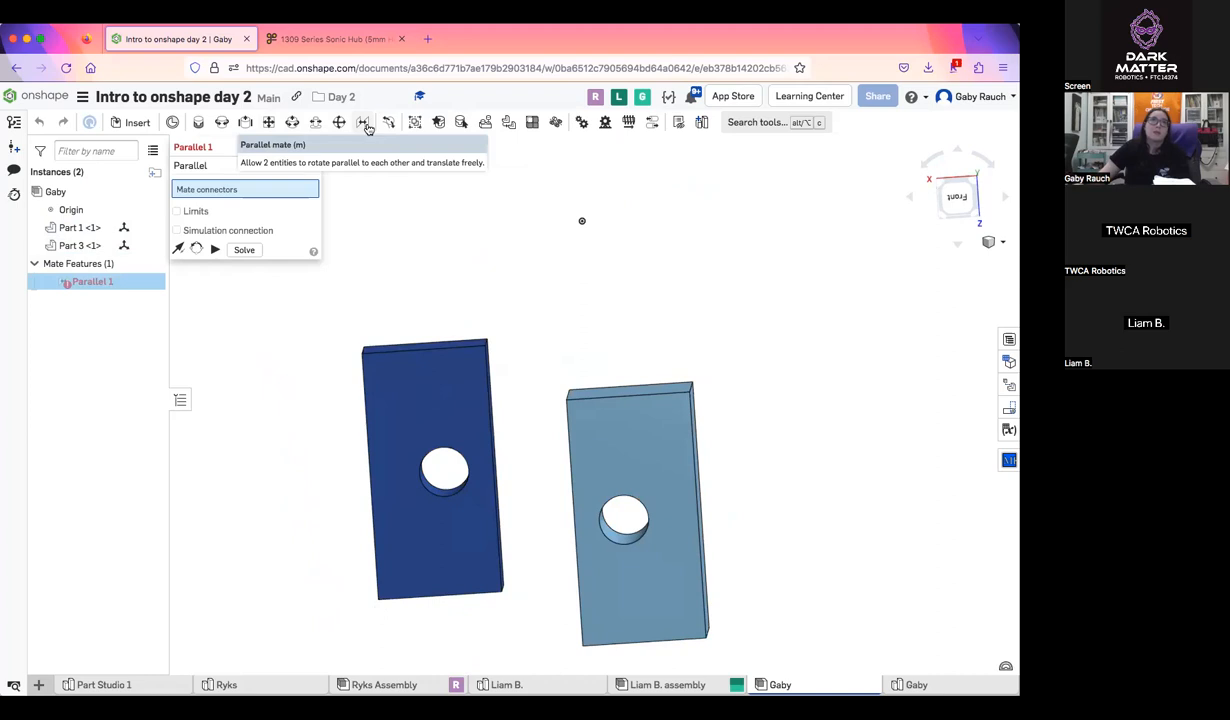
right_click_drag(467, 211, 552, 401)
left_click(311, 147)
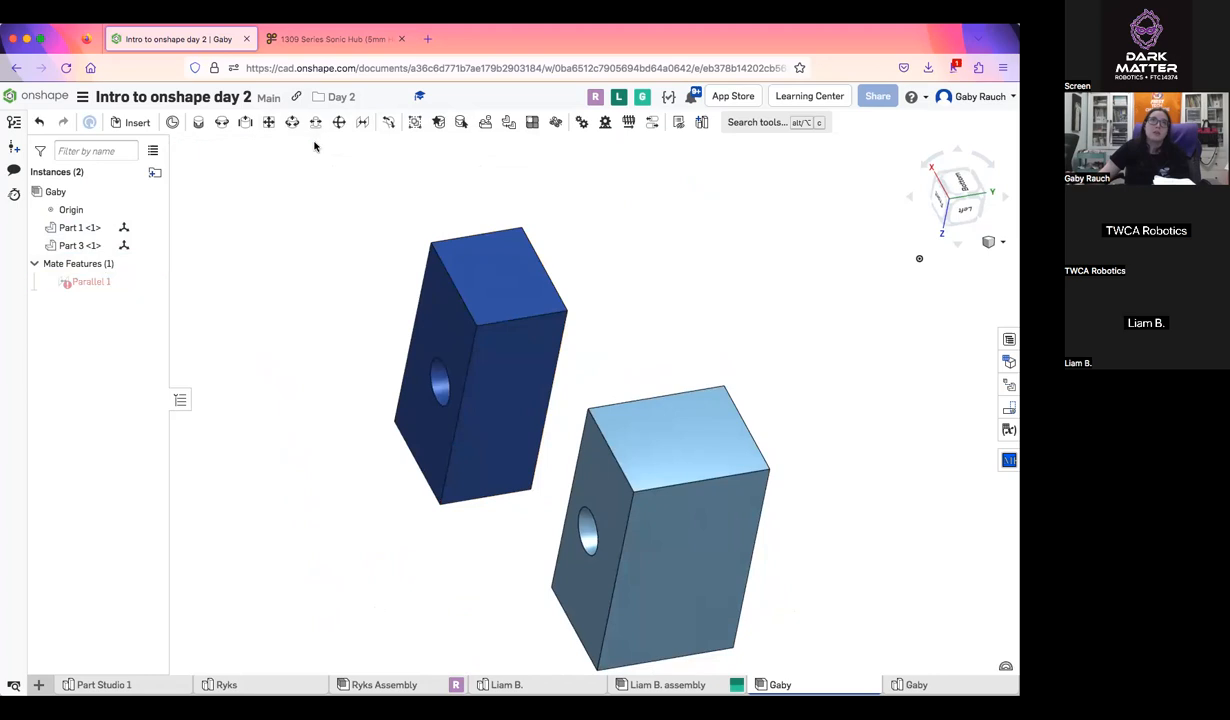
Create a parallel mate between the center of the light blue block's small end face and a corner of the dark blue block's matching face
left_click(367, 122)
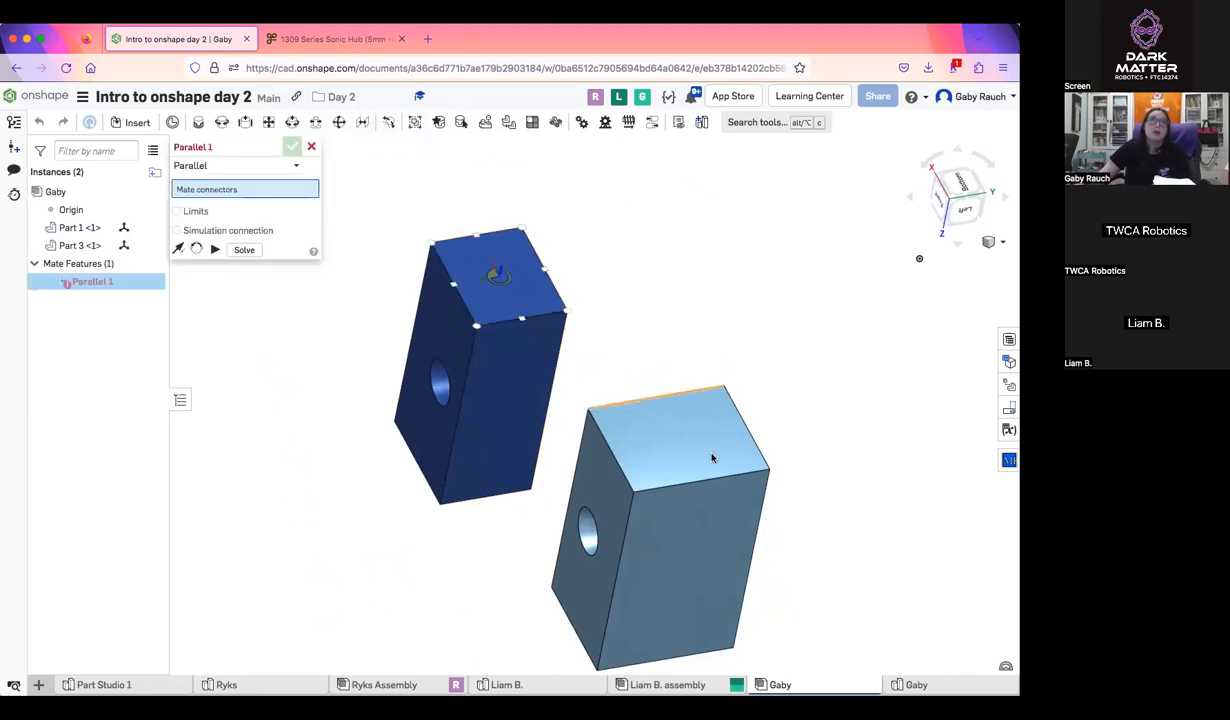
left_click(672, 433)
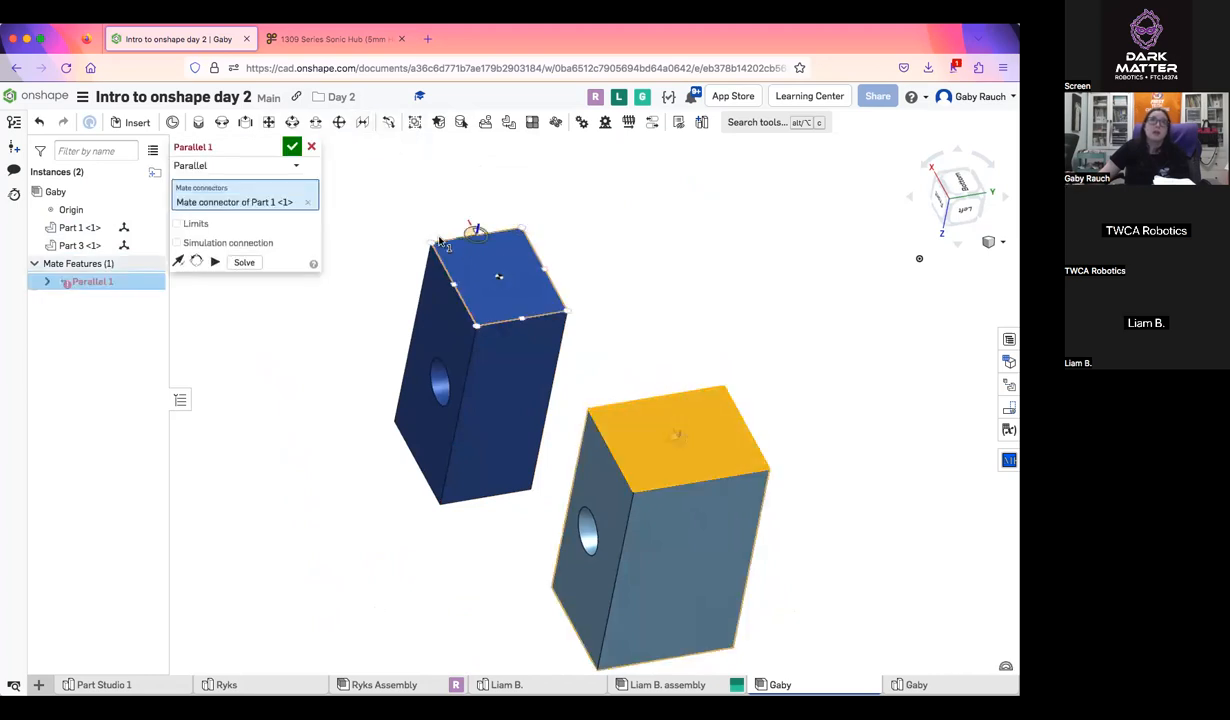
left_click(440, 240)
left_click(292, 147)
Rotate and slide the two blocks about the dark blue block's corner to test the parallel mate's movement
left_click_drag(549, 316, 726, 346)
left_click(751, 323)
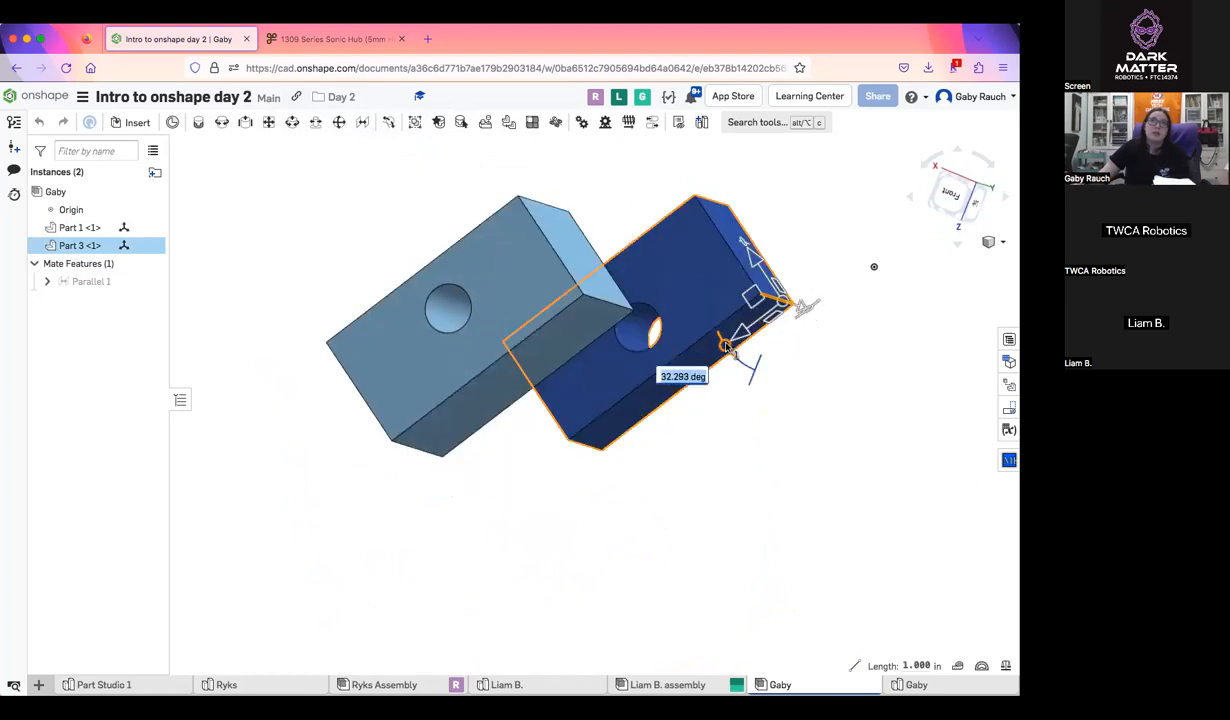
left_click_drag(868, 376, 699, 339)
left_click_drag(714, 382, 245, 121)
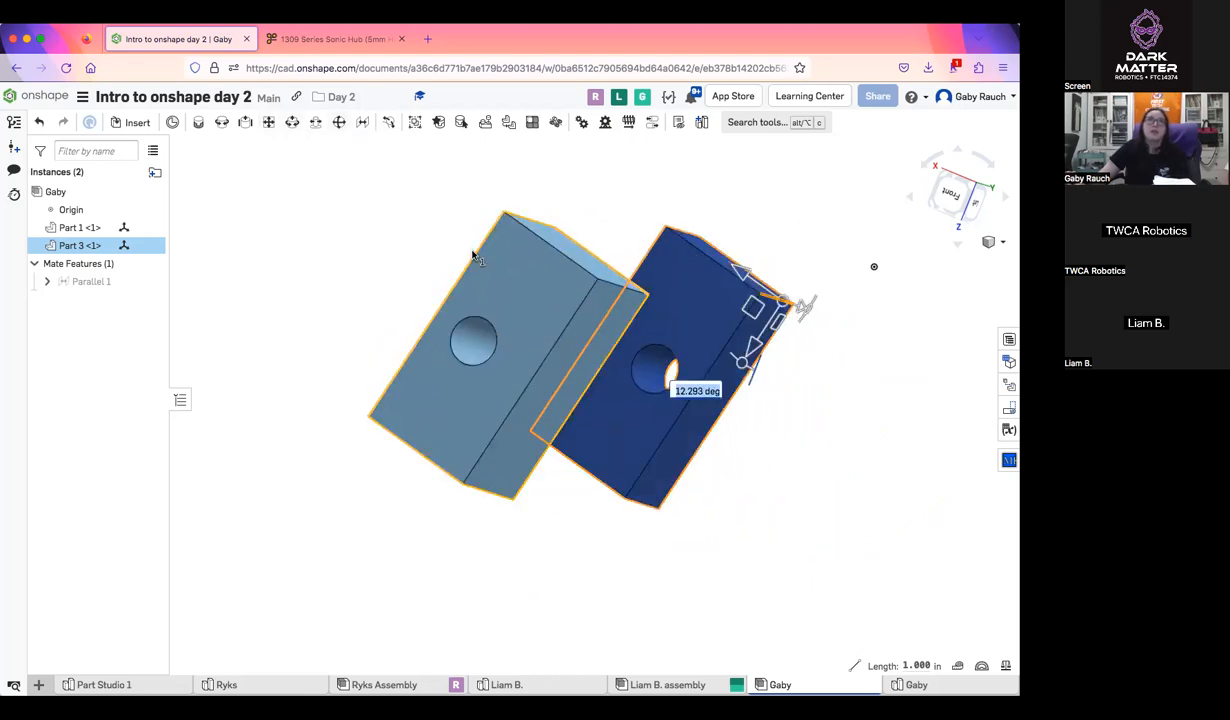
middle_click_drag(472, 253, 650, 383)
left_click_drag(729, 452, 788, 461)
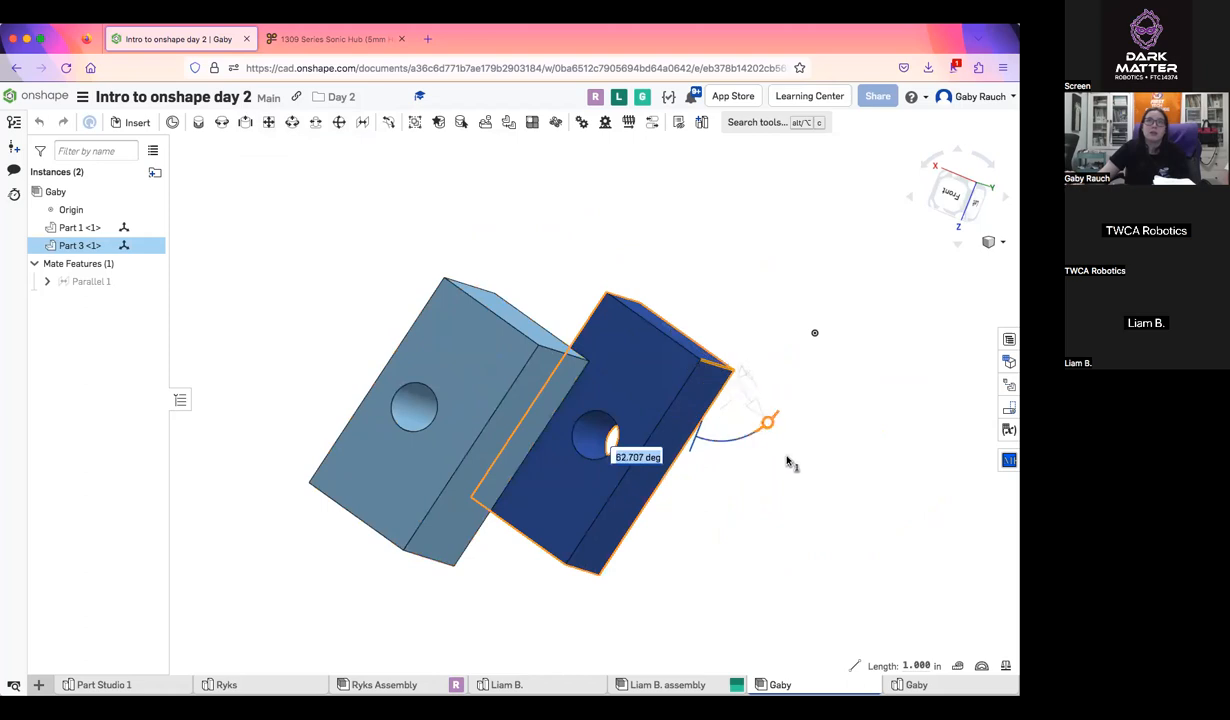
left_click_drag(704, 462, 711, 524)
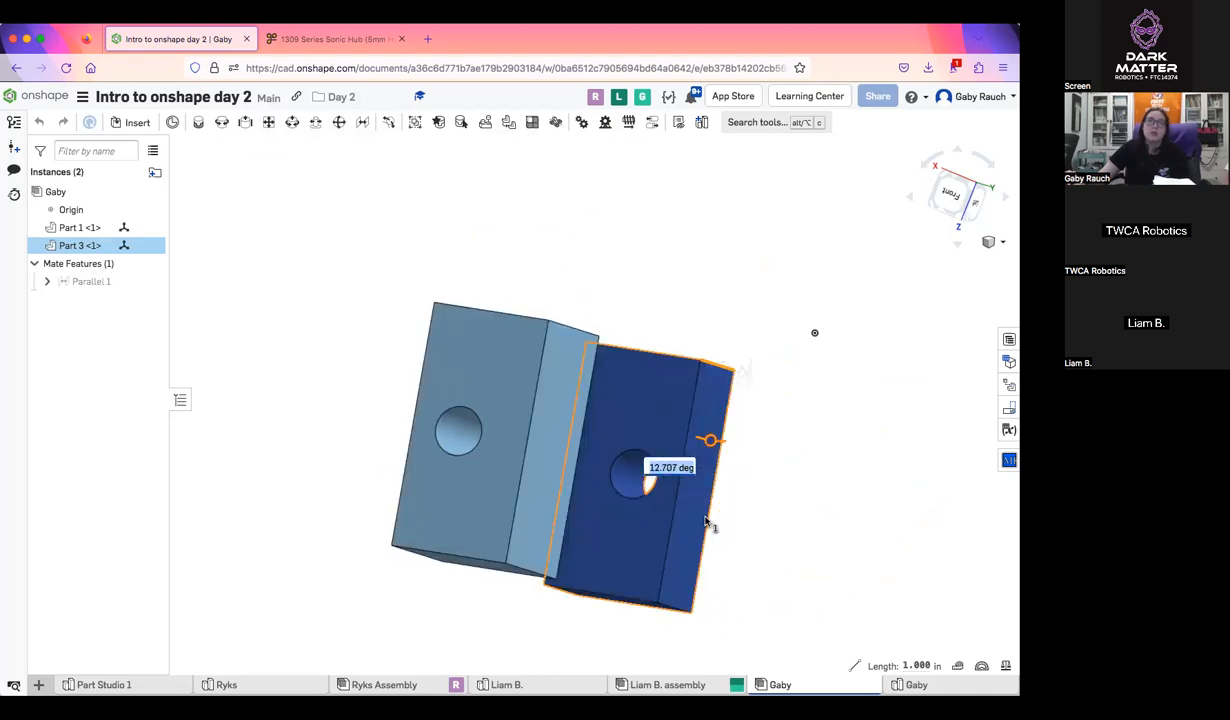
left_click(849, 361)
Move the dark blue block farther away from the light blue block under the parallel mate
scroll(391, 267, "down", 5)
mouse_move(388, 266)
right_mouse_down()
mouse_move(329, 291)
mouse_move(275, 236)
mouse_move(314, 215)
mouse_move(450, 277)
right_mouse_up()
right_click(453, 280)
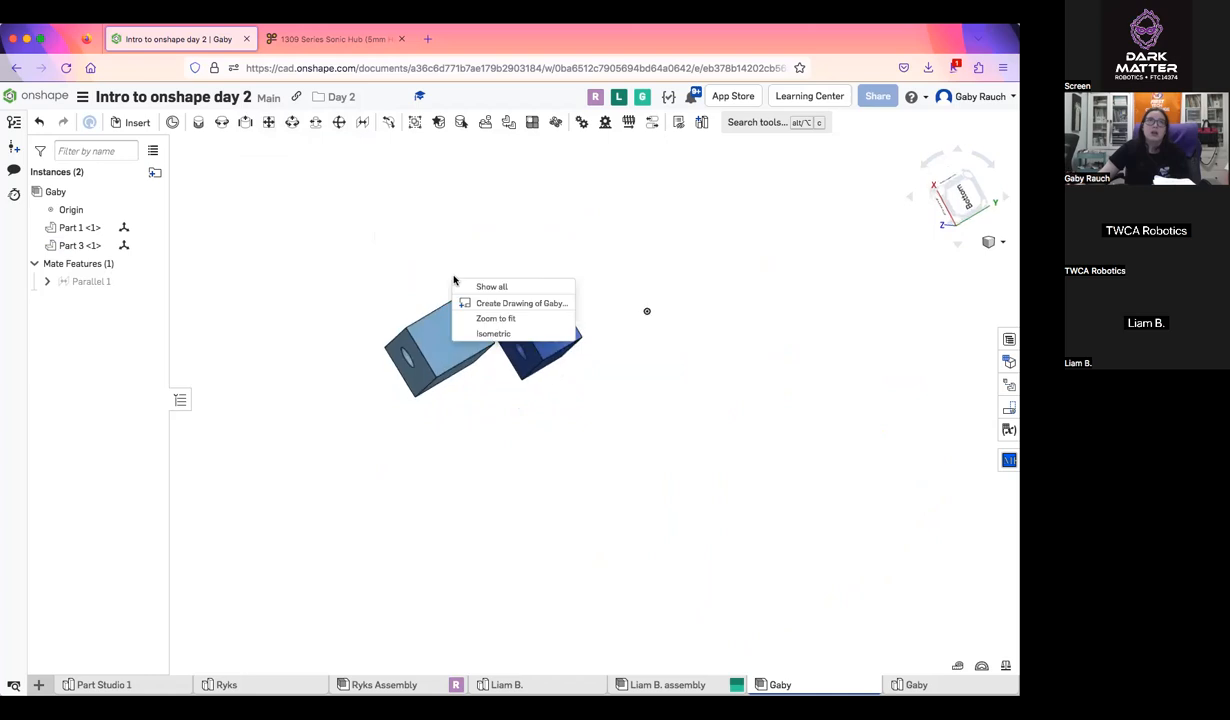
scroll(433, 261, "up", 5)
scroll(517, 311, "up", 1)
middle_click_drag(471, 291, 398, 258)
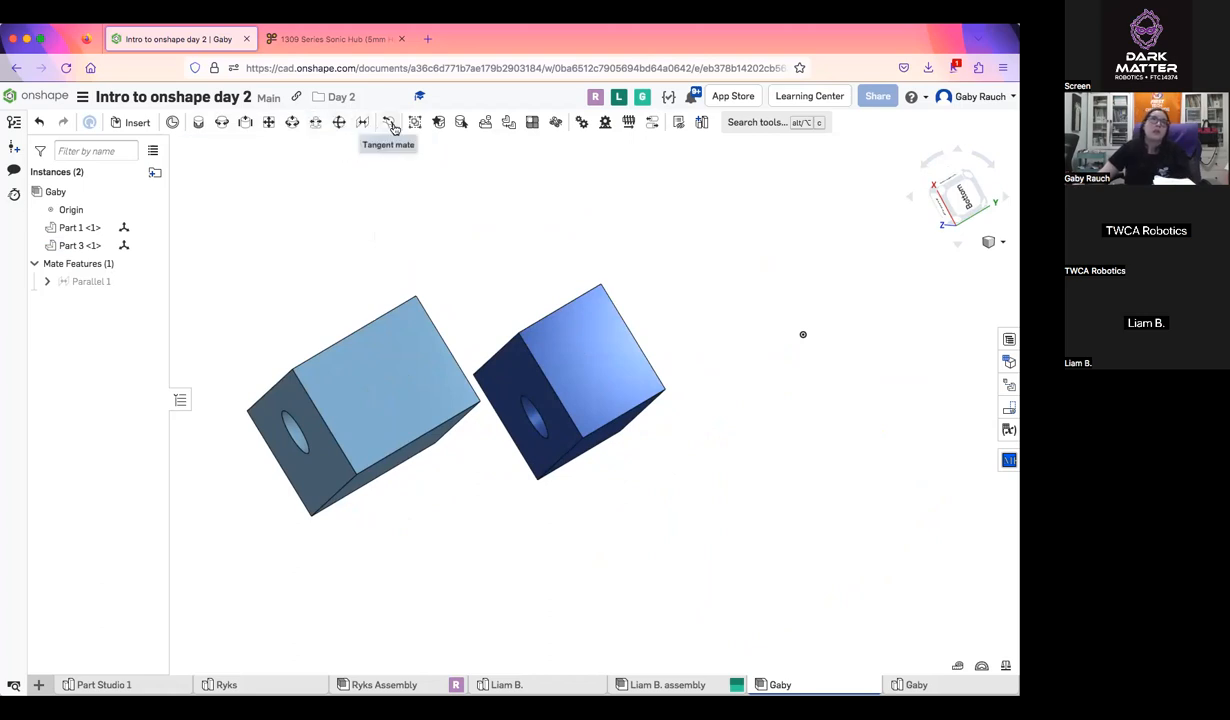
right_click_drag(547, 255, 560, 184)
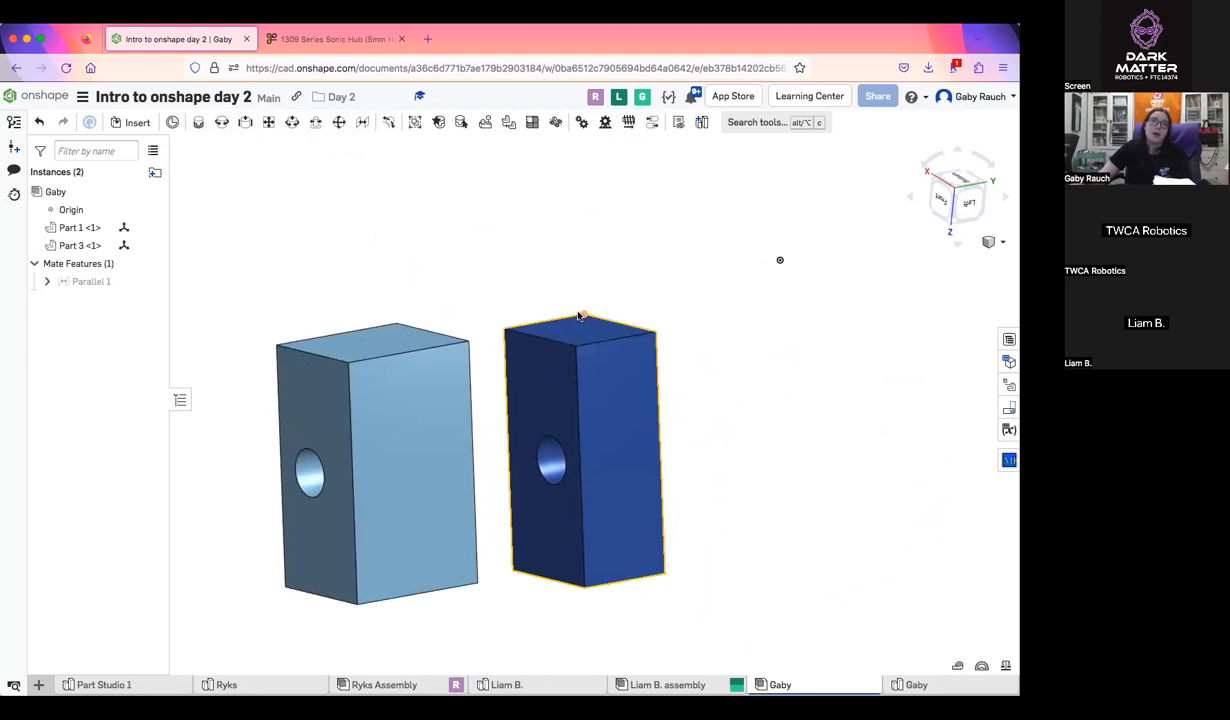
left_click_drag(576, 361, 650, 318)
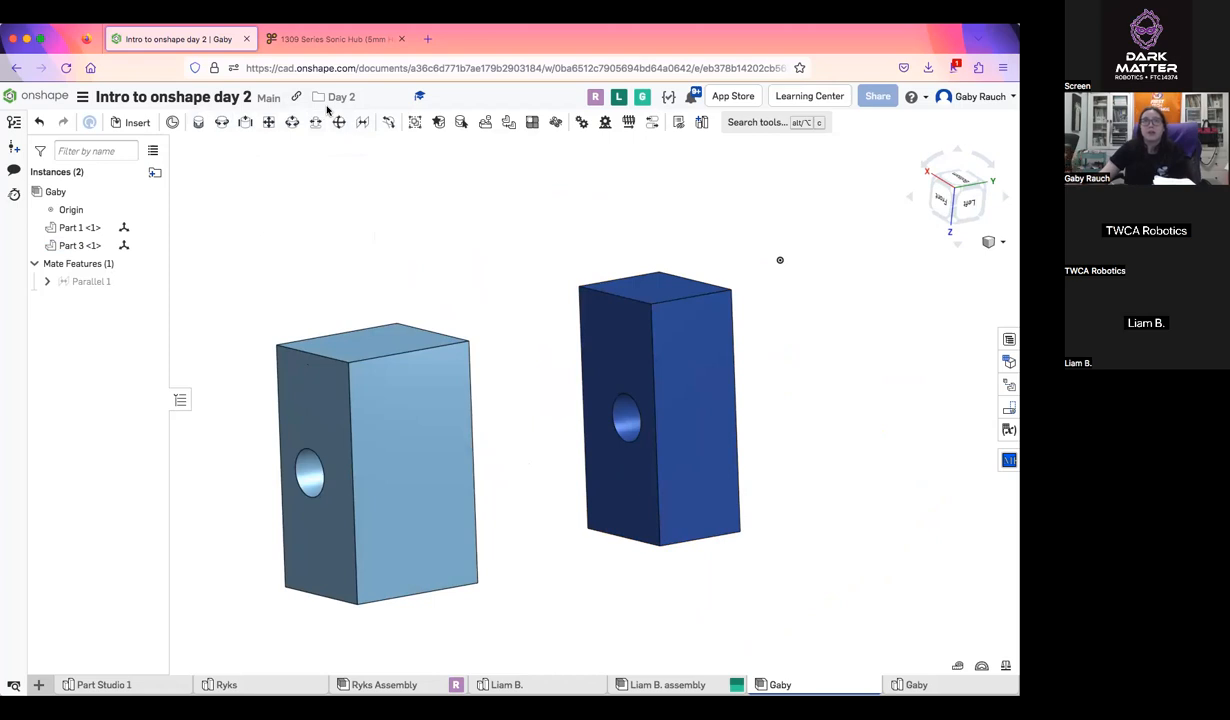
scroll(560, 189, "down", 3)
left_click_drag(500, 238, 720, 260)
scroll(724, 257, "up", 5)
right_click_drag(721, 259, 656, 240)
scroll(656, 240, "down", 5)
scroll(412, 255, "down", 6)
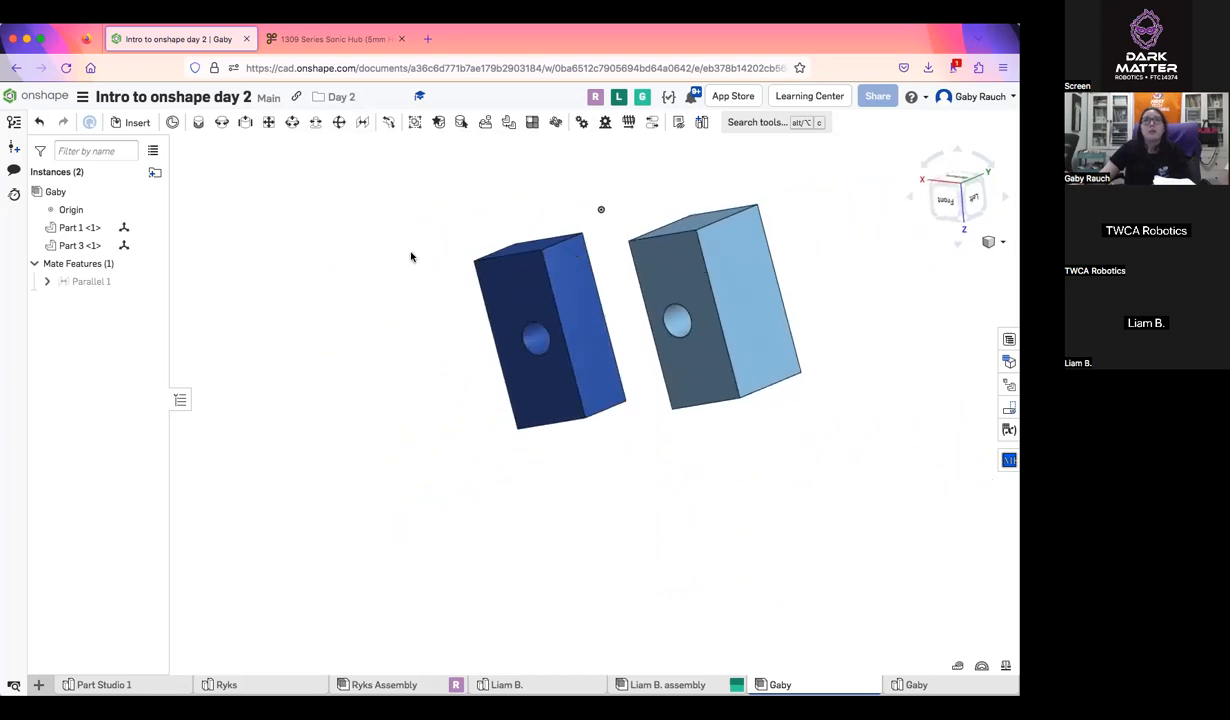
middle_click_drag(412, 255, 397, 336)
scroll(598, 370, "up", 5)
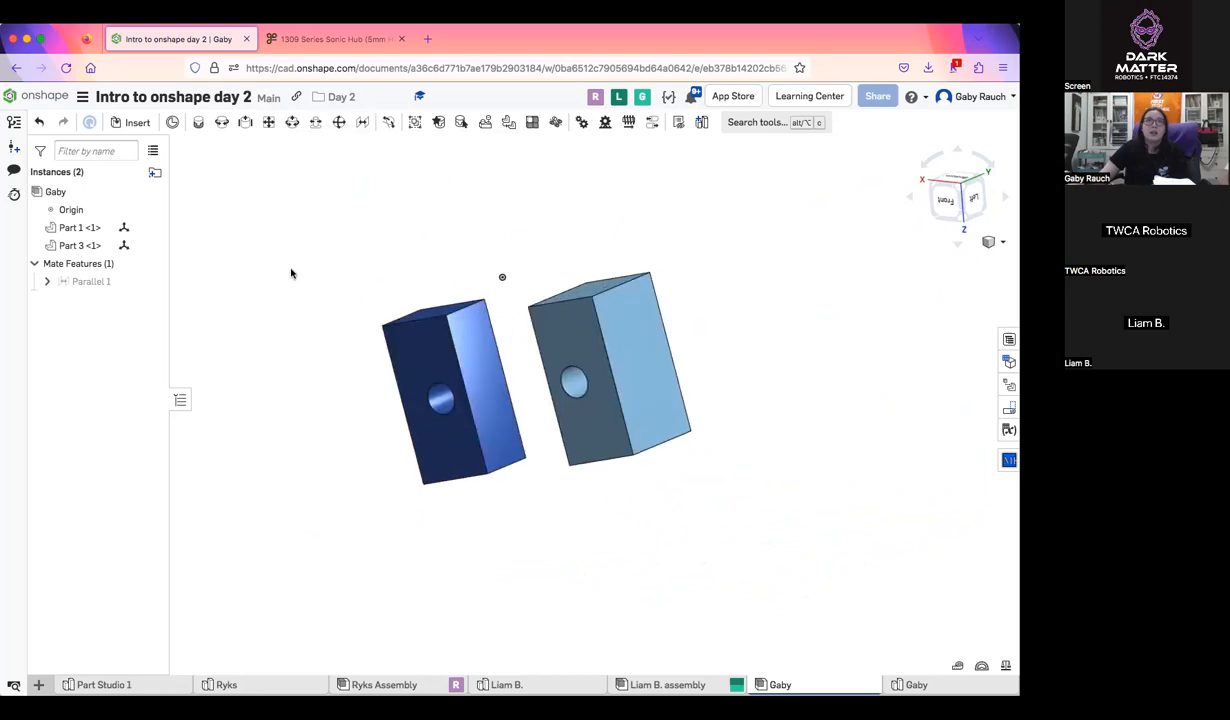
Insert one Part 2, the pin, from the instructor's part studio and place it above the dark blue block
left_click(137, 122)
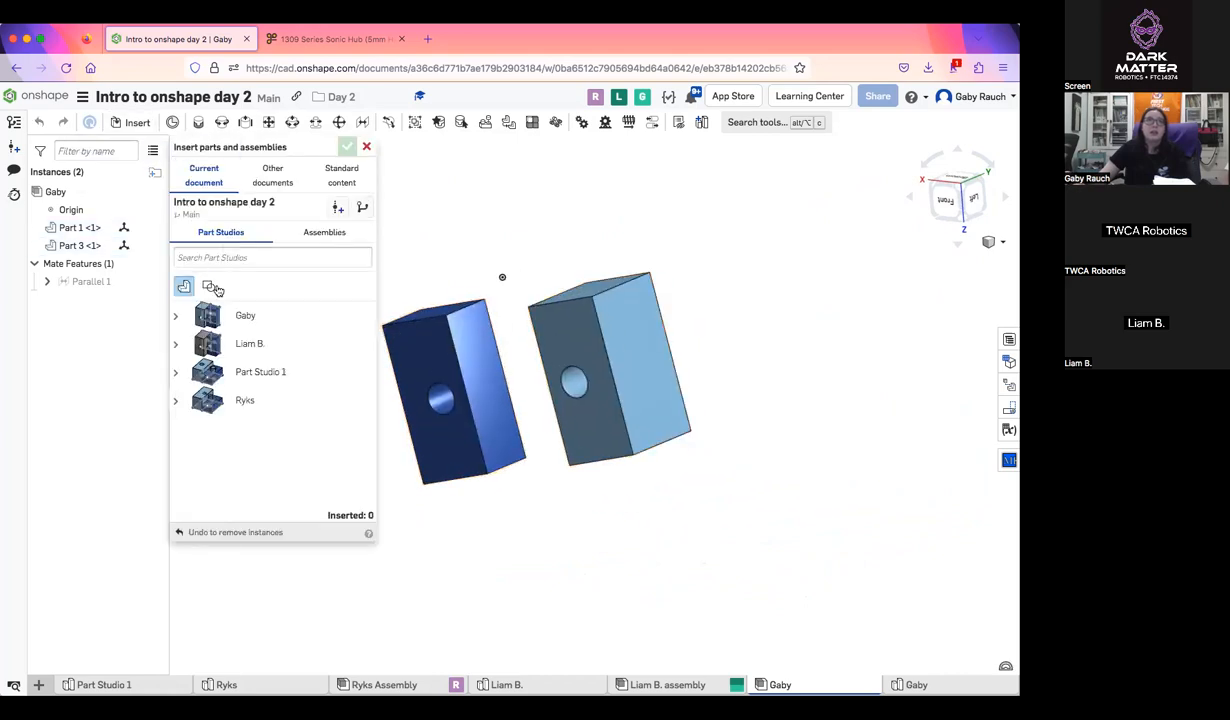
left_click(175, 316)
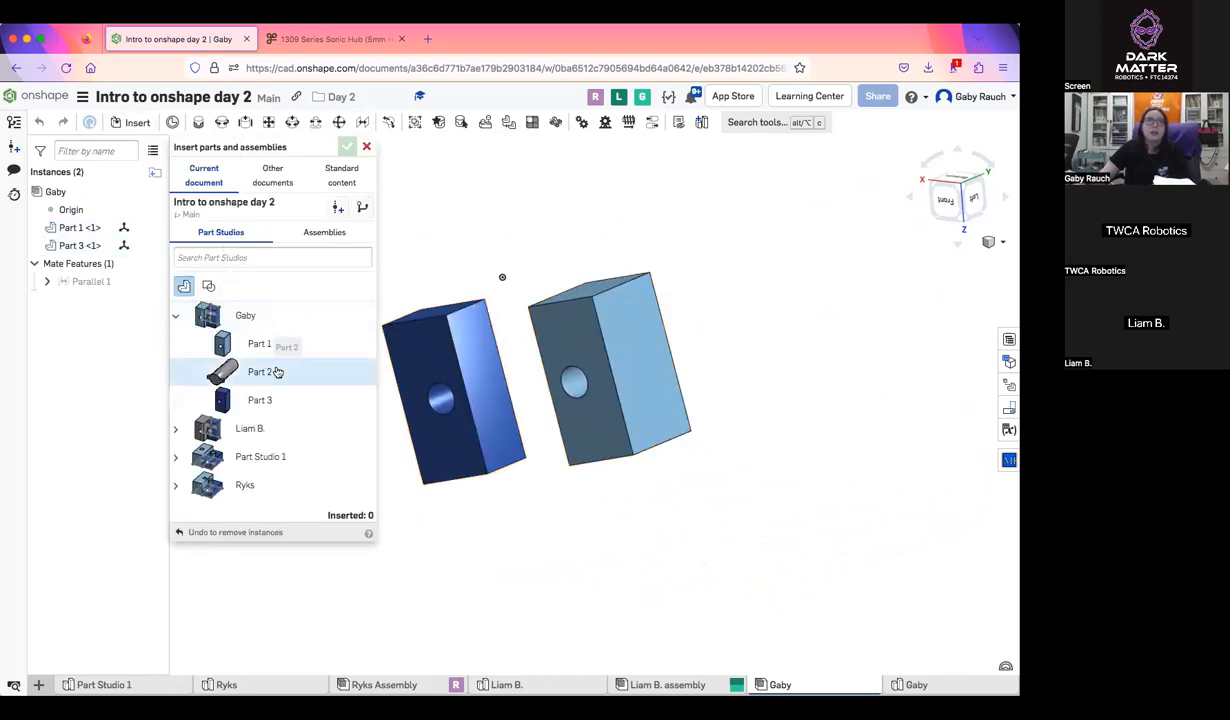
mouse_move(437, 270)
left_mouse_down()
mouse_move(424, 270)
mouse_move(443, 250)
left_mouse_up()
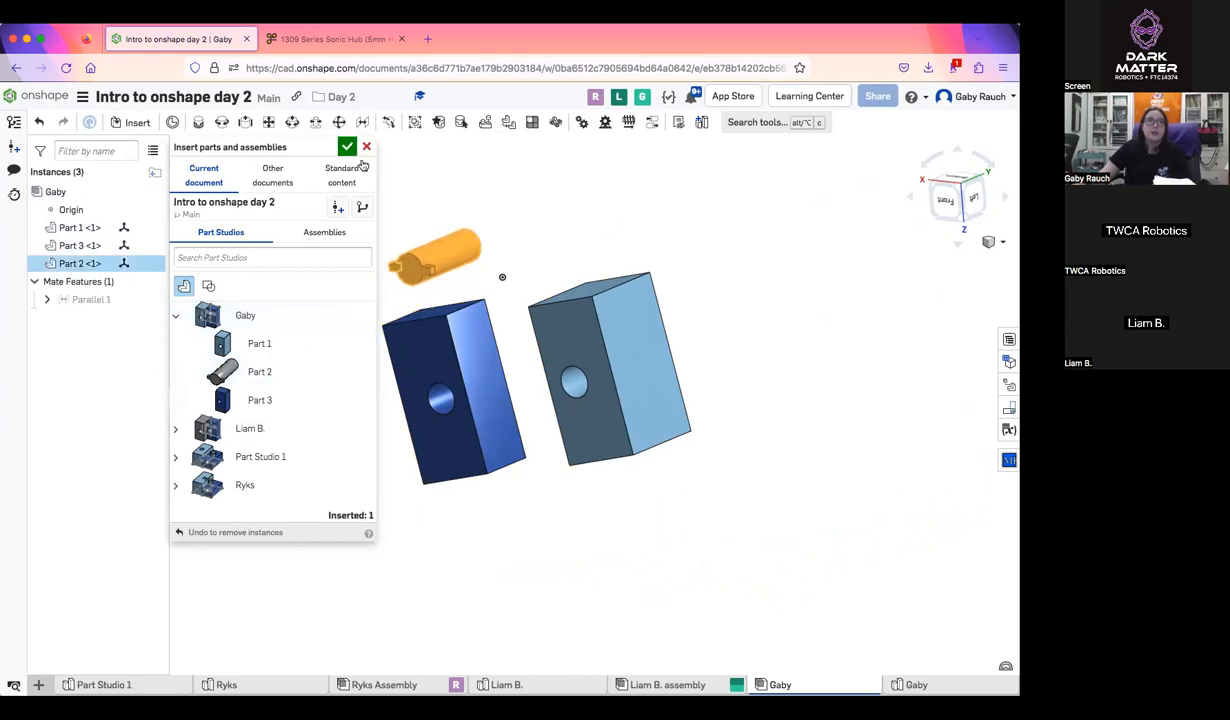
left_click(347, 150)
scroll(466, 304, "up", 5)
right_click_drag(466, 304, 511, 292)
scroll(502, 308, "down", 2)
right_click_drag(426, 262, 455, 311)
left_click(198, 123)
right_click_drag(472, 395, 502, 386)
left_click(313, 148)
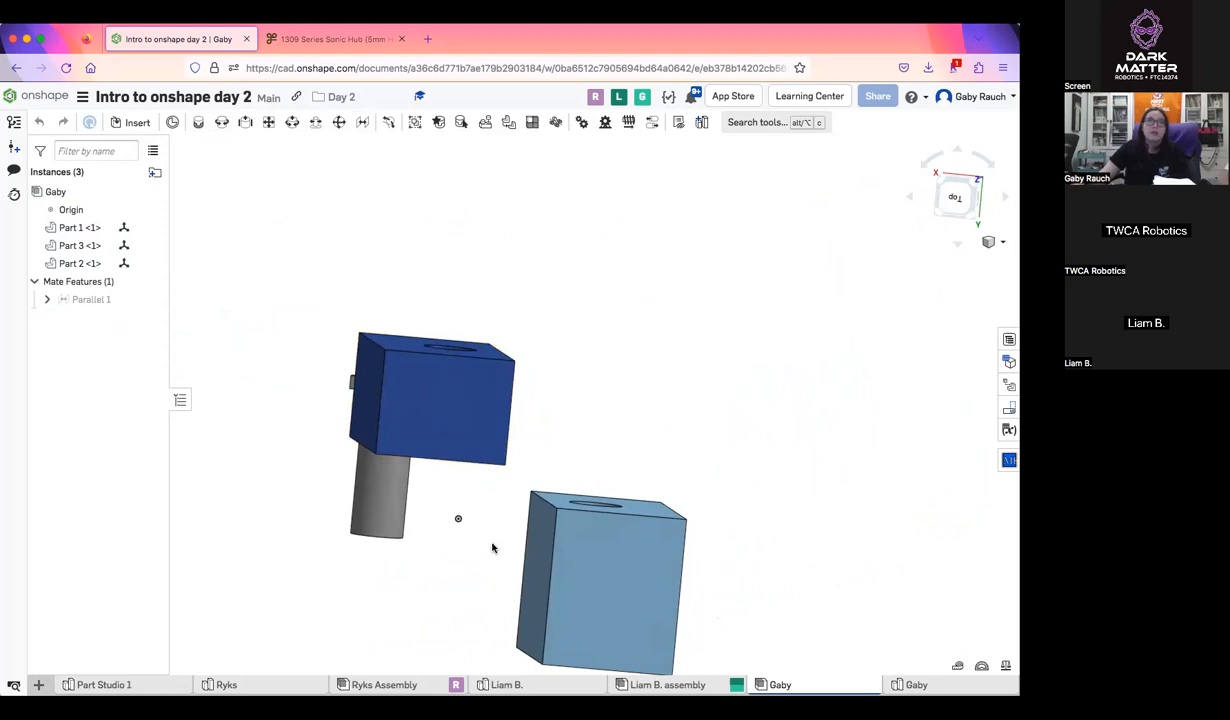
left_click_drag(455, 383, 492, 547)
right_click_drag(521, 404, 576, 372)
left_click_drag(557, 374, 552, 389)
right_click_drag(552, 389, 650, 368)
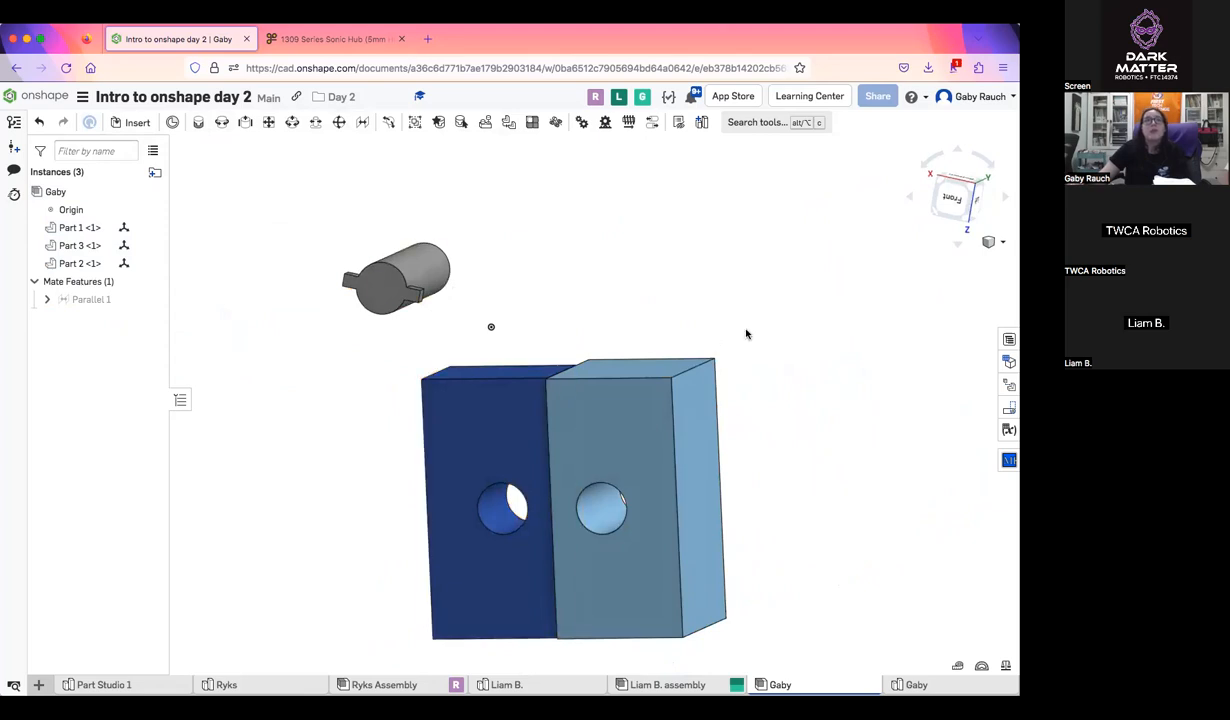
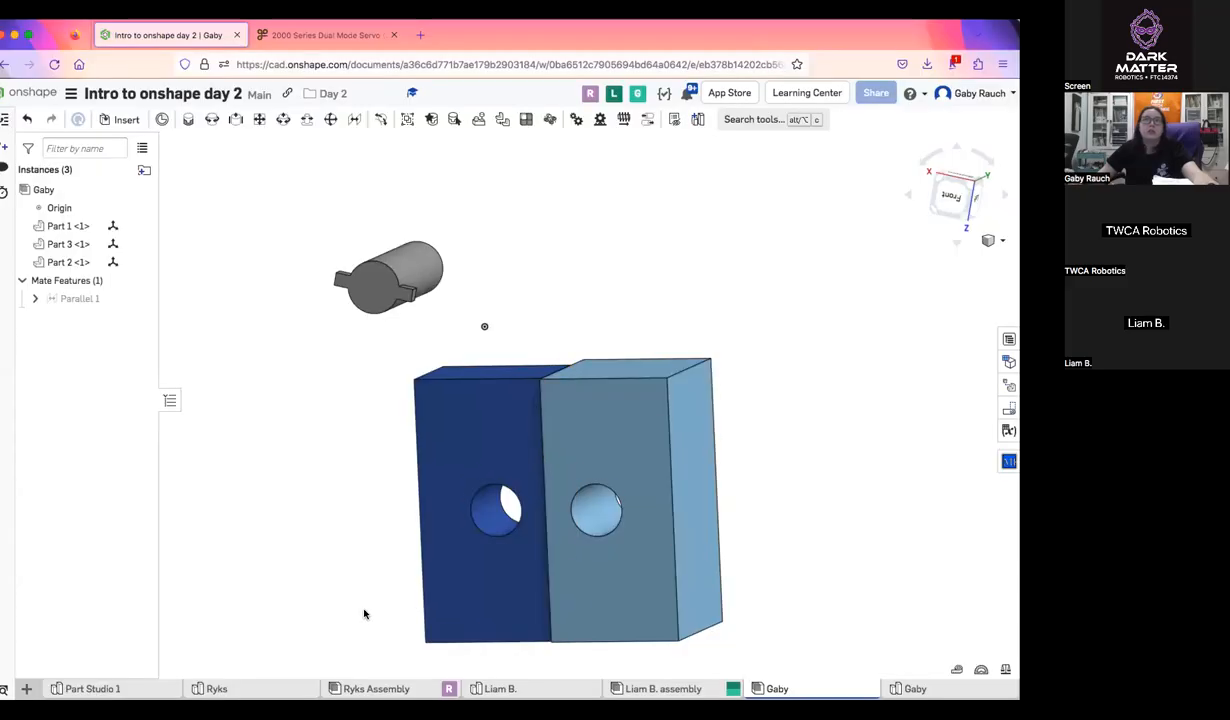
Import the servo file 2000-0025-0004.STEP into the document, combined to a single Part Studio with appearances
left_click(286, 36)
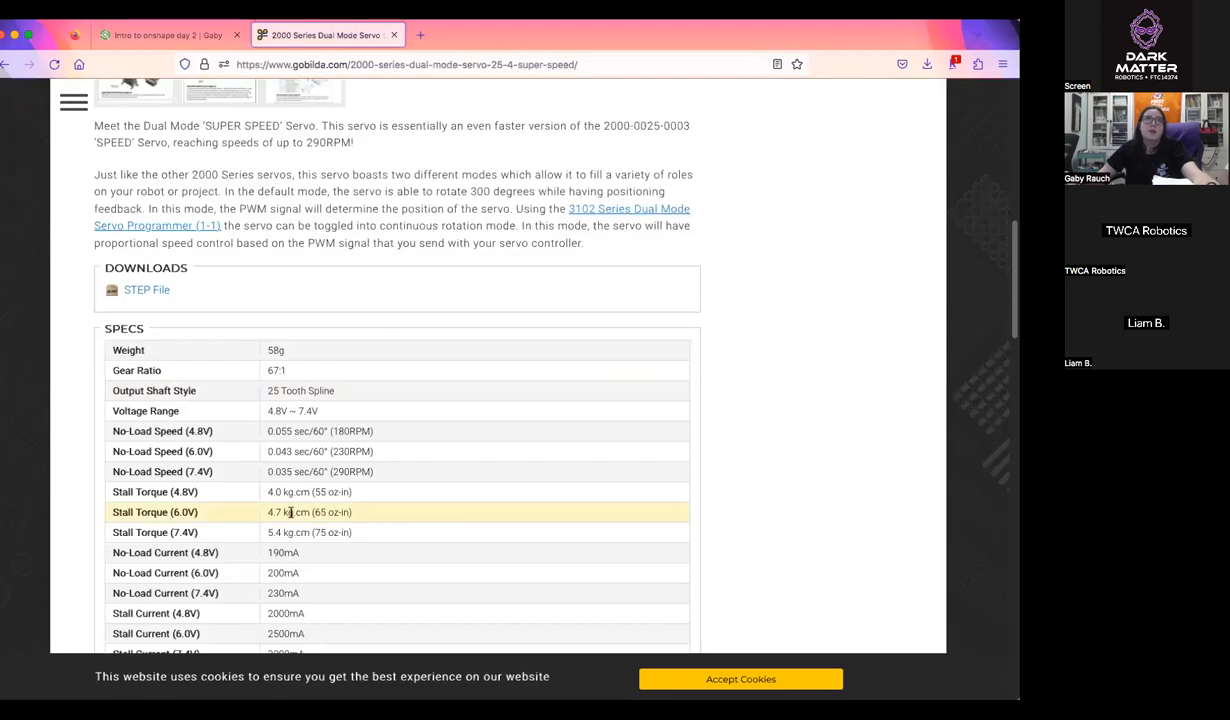
left_click(168, 35)
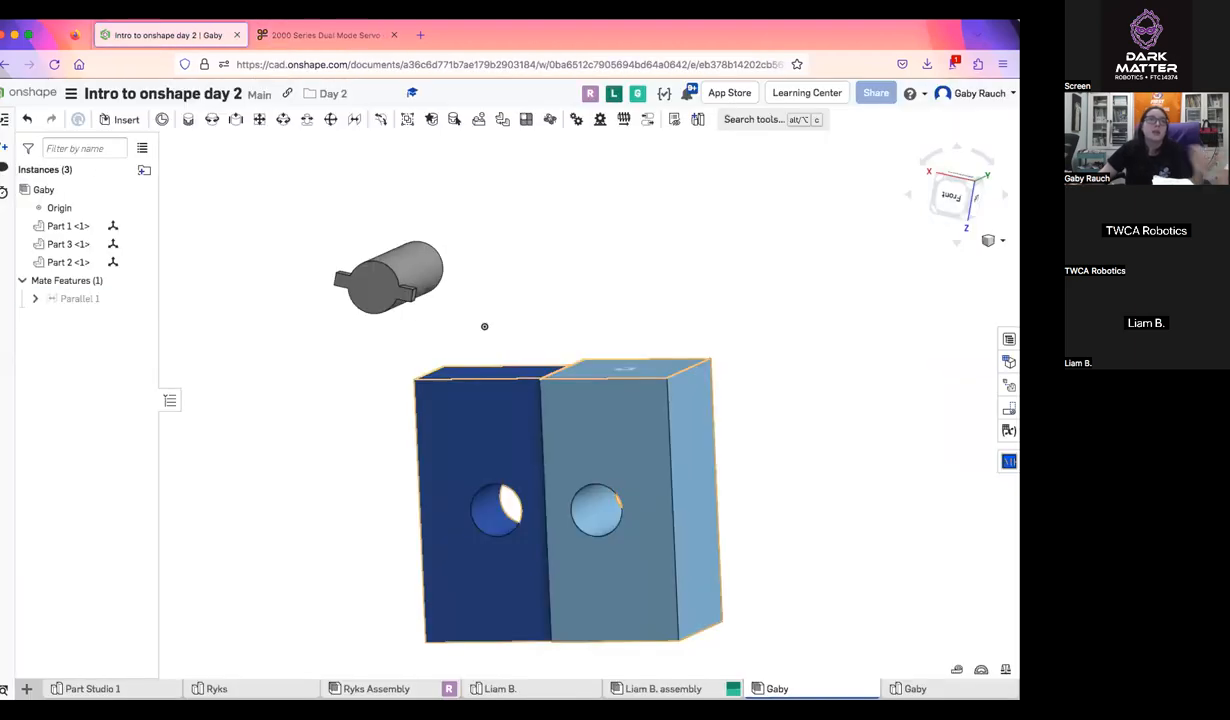
left_click(26, 688)
left_click(50, 662)
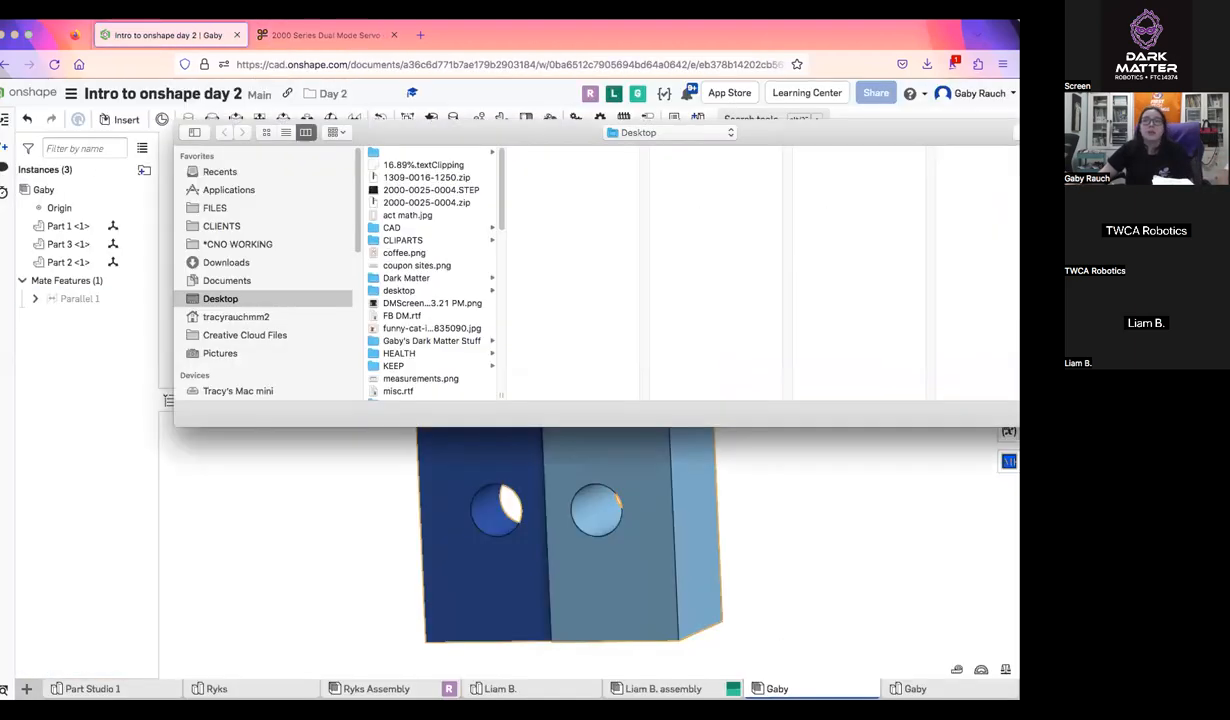
left_click(431, 190)
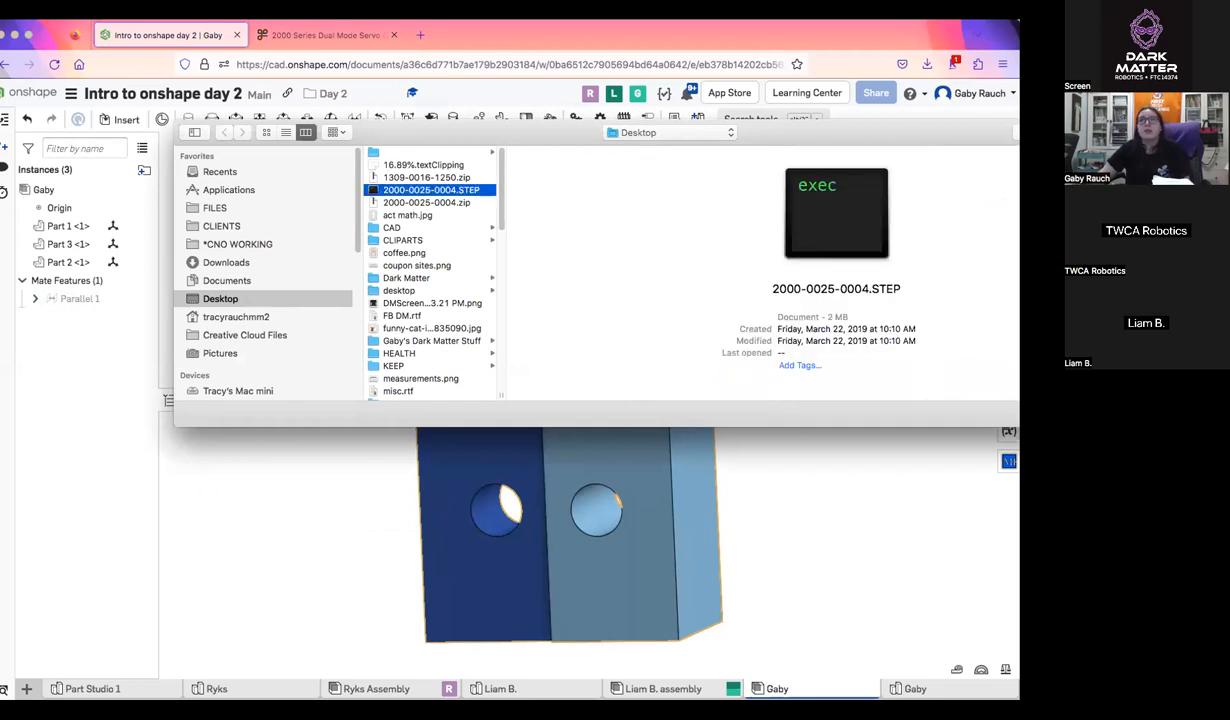
key("Return")
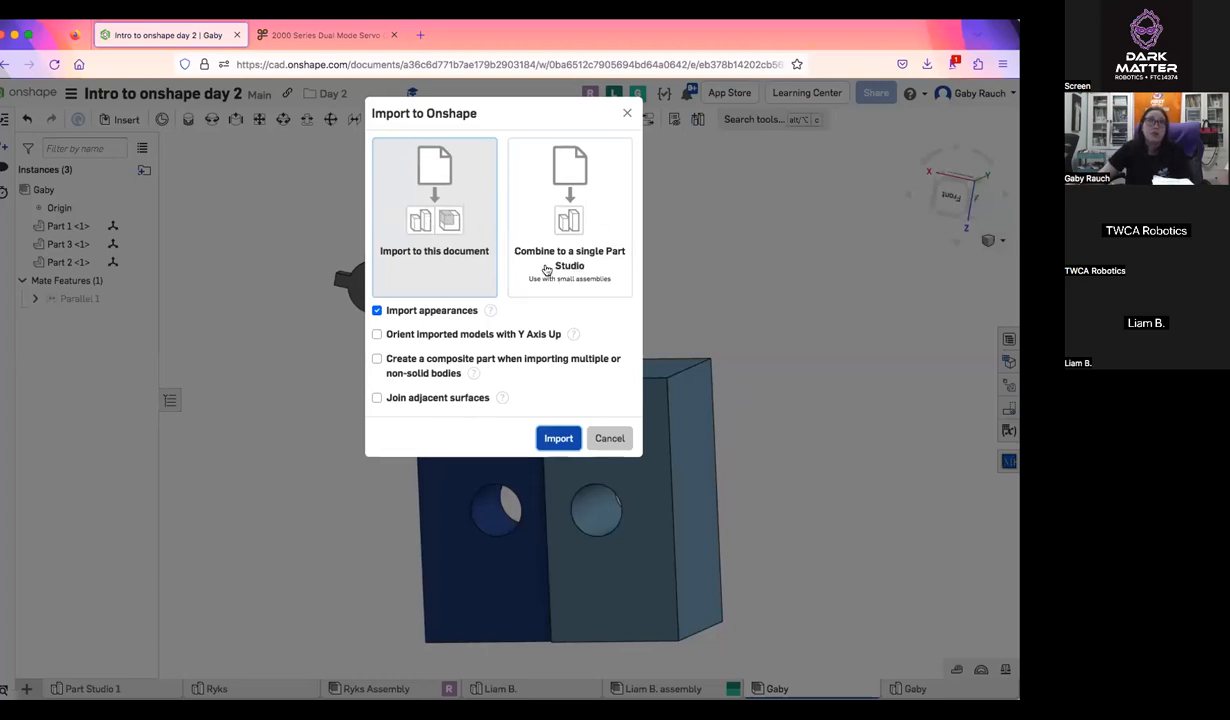
left_click(595, 203)
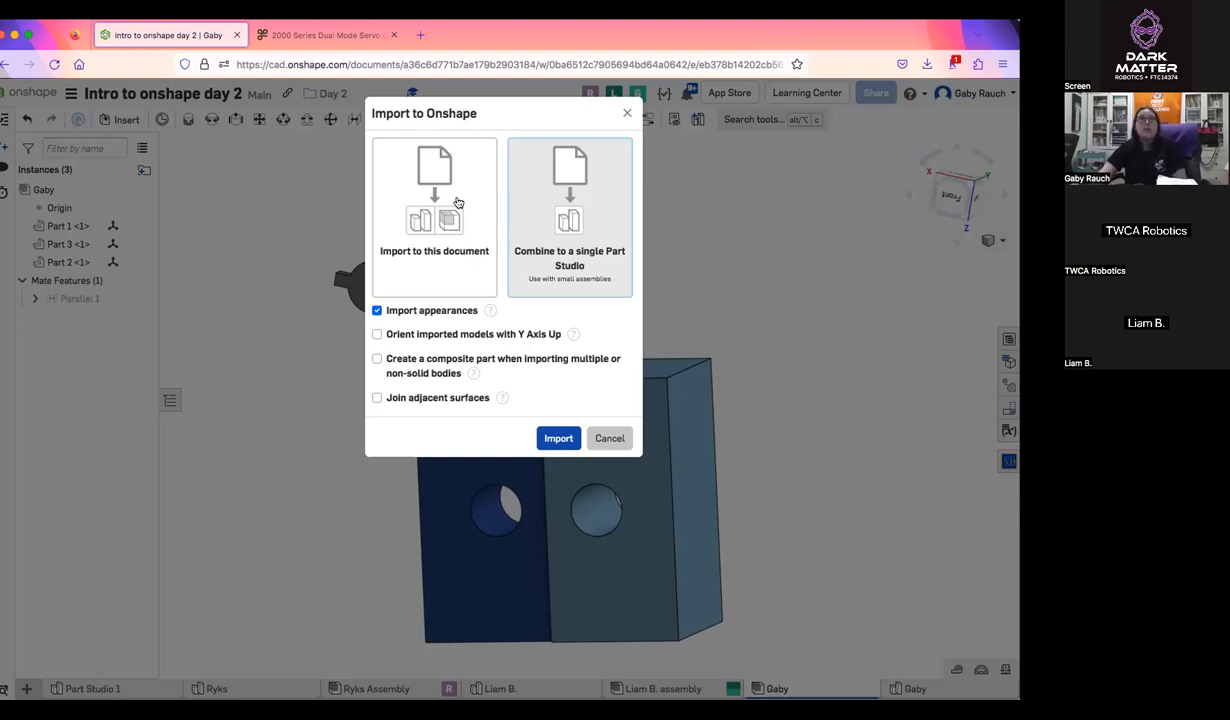
left_click(559, 438)
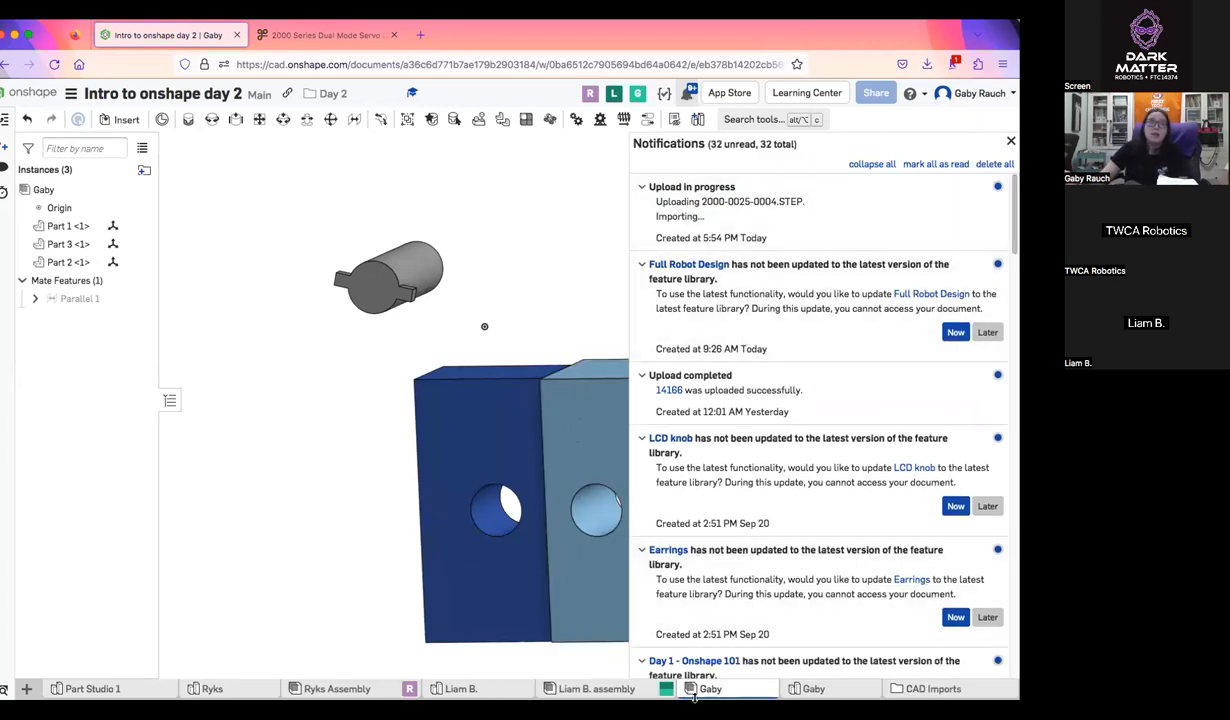
Look at the uploaded STEP file in the CAD Imports folder and return to the document's top level
left_click(925, 689)
left_click(193, 689)
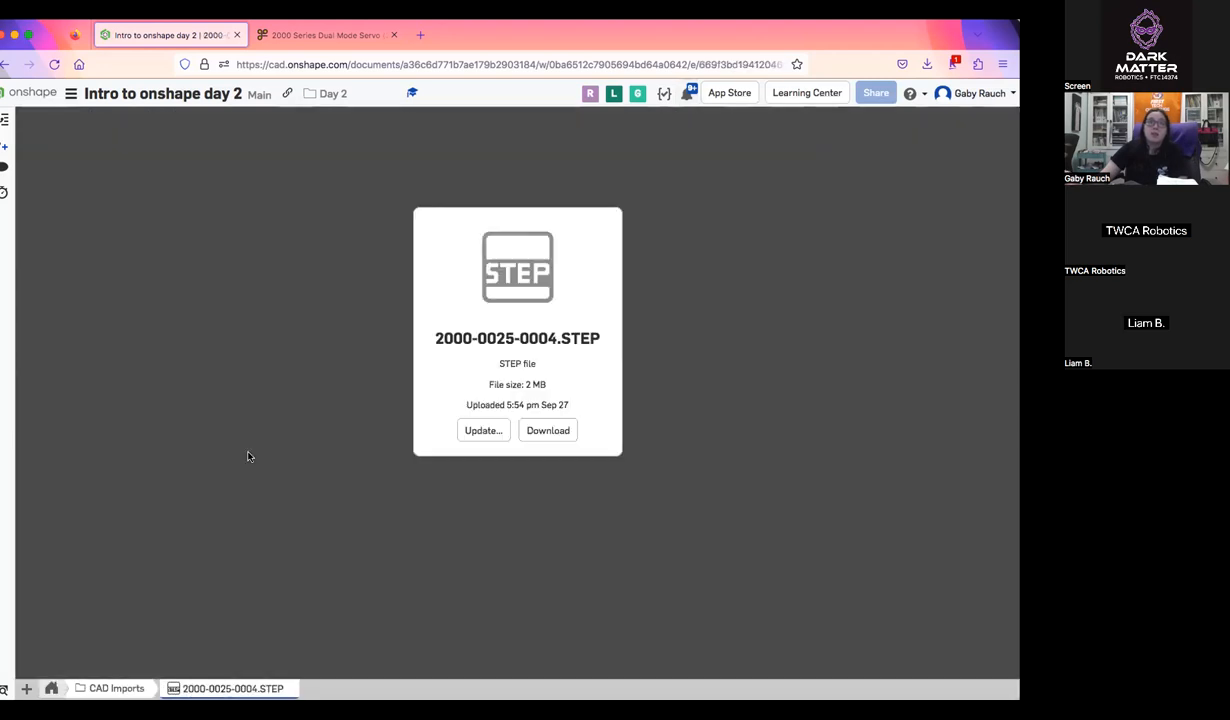
left_click(51, 689)
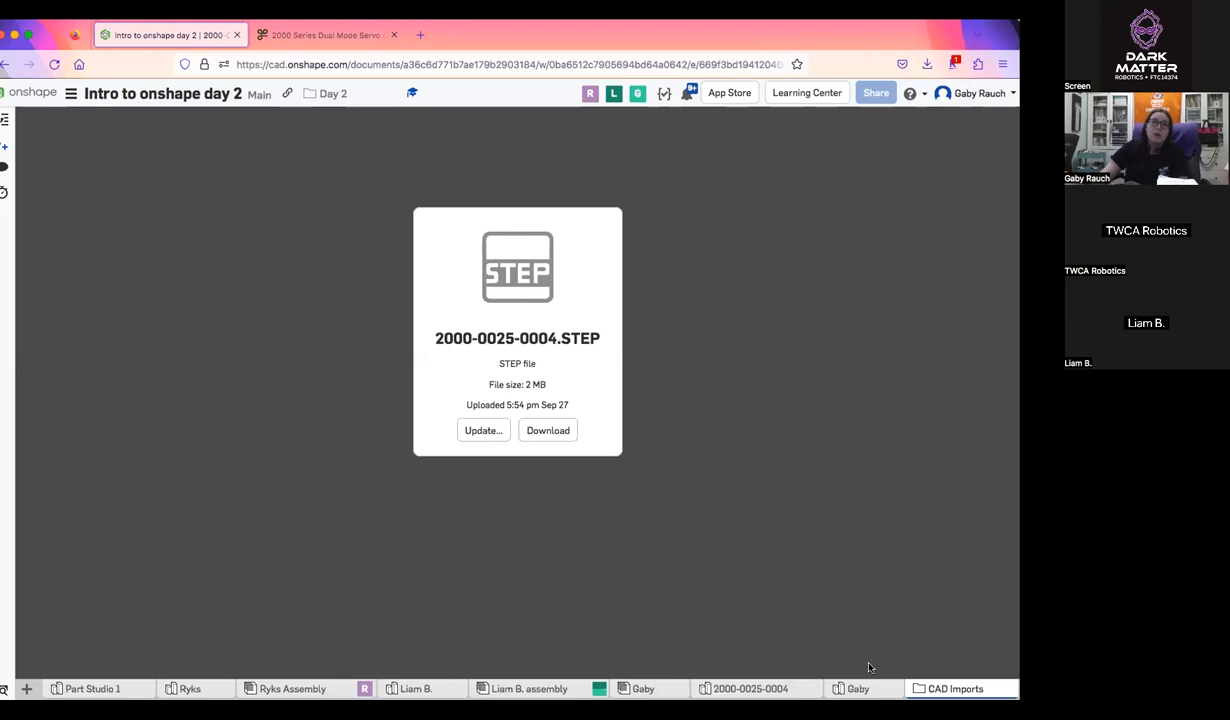
left_click(776, 691)
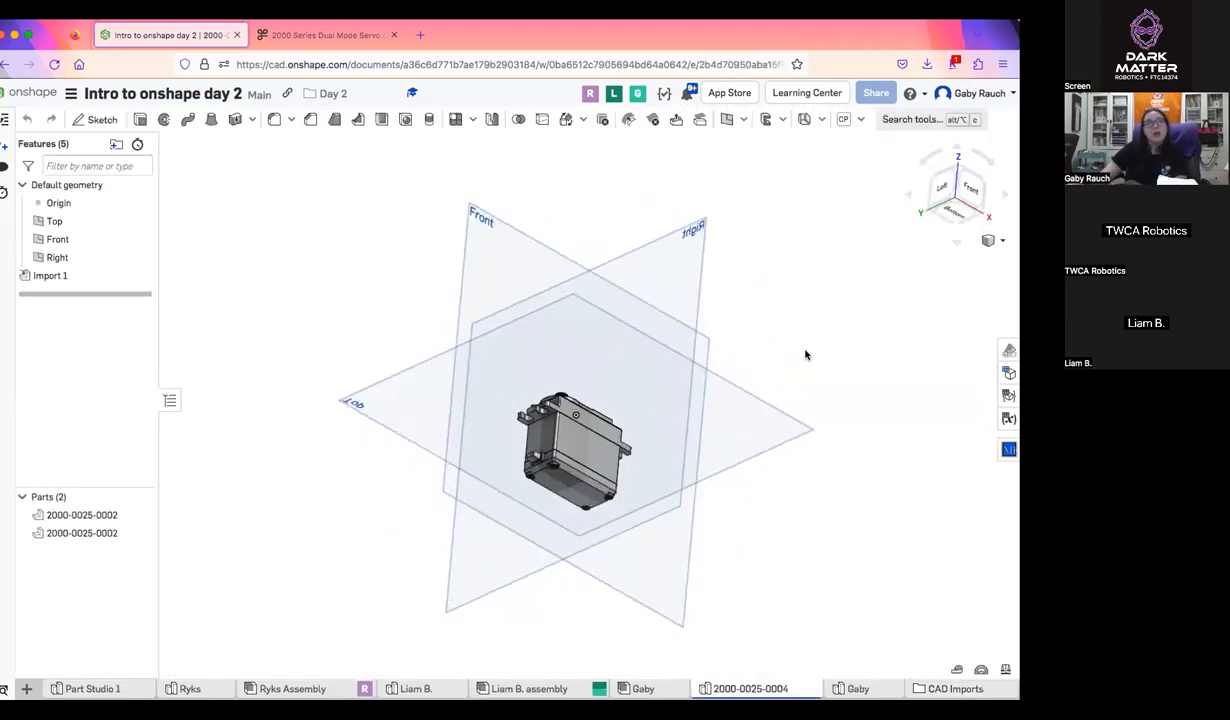
right_click_drag(751, 418, 736, 432)
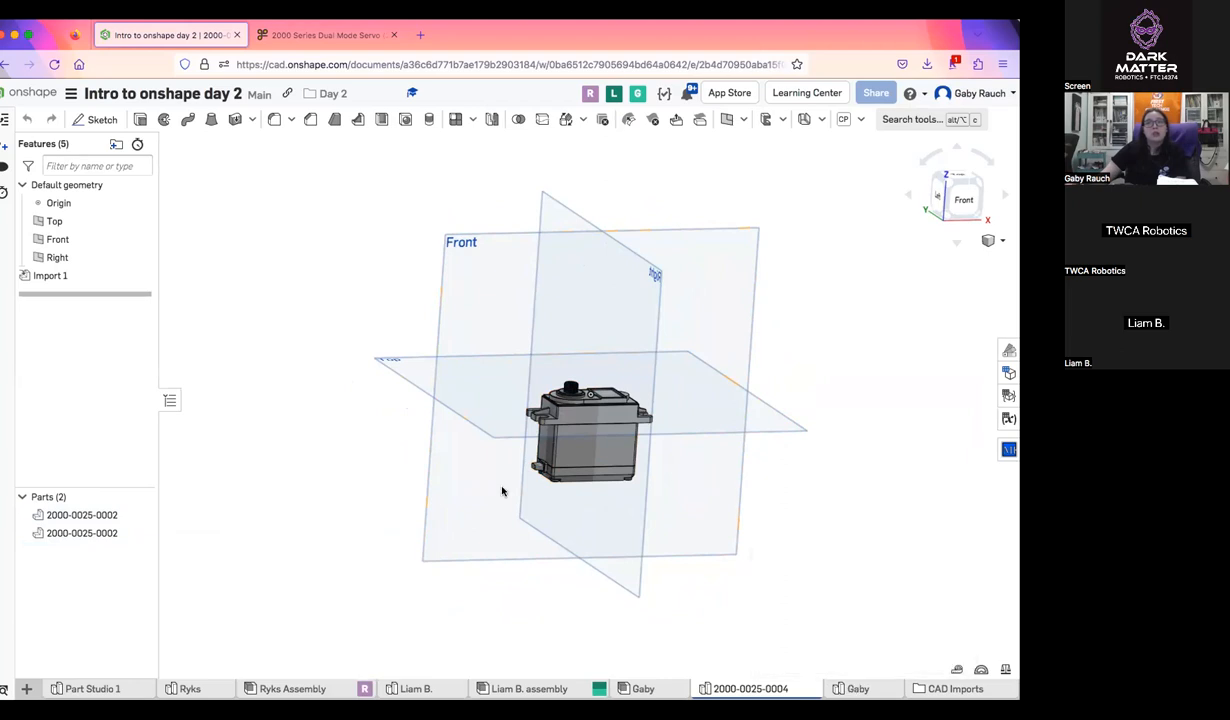
scroll(686, 603, "up", 5)
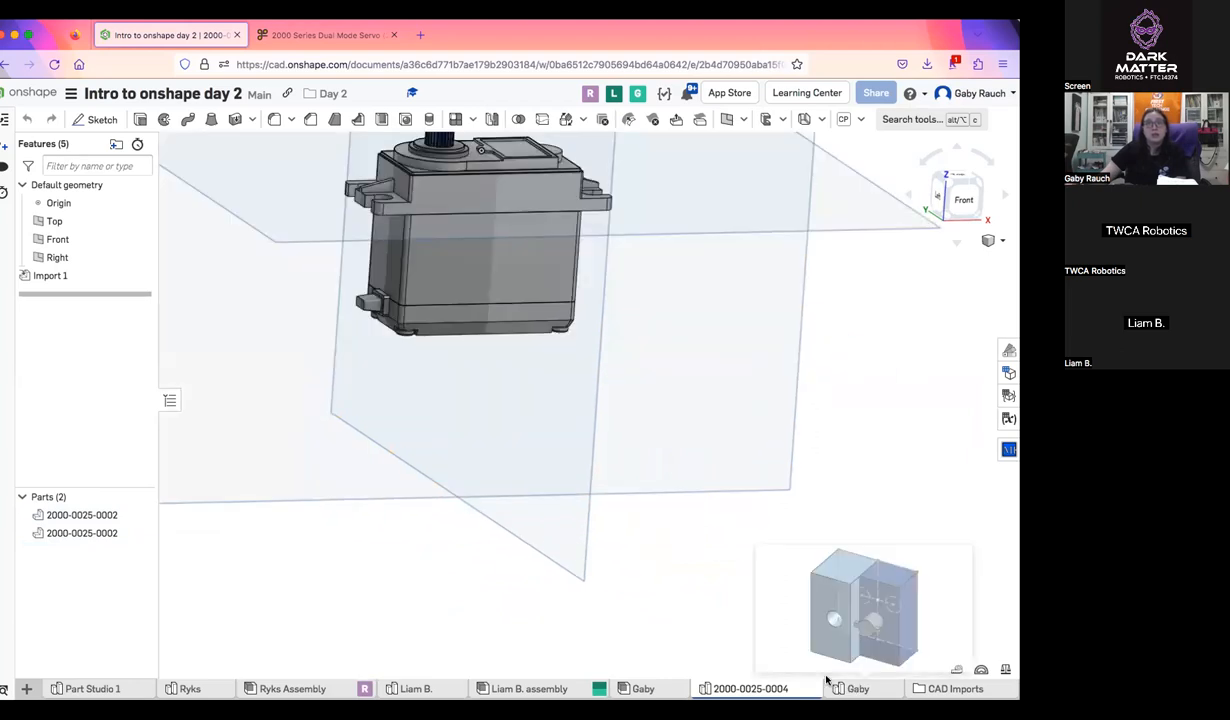
middle_click_drag(551, 538, 691, 654)
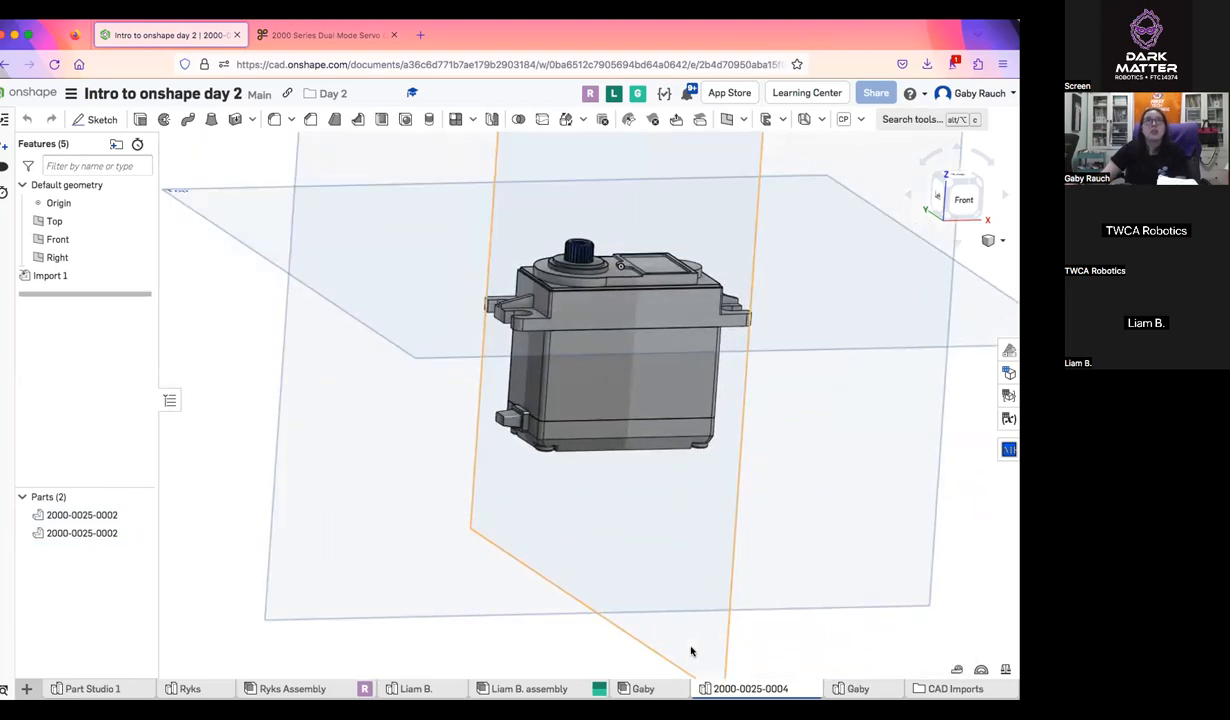
left_click(665, 689)
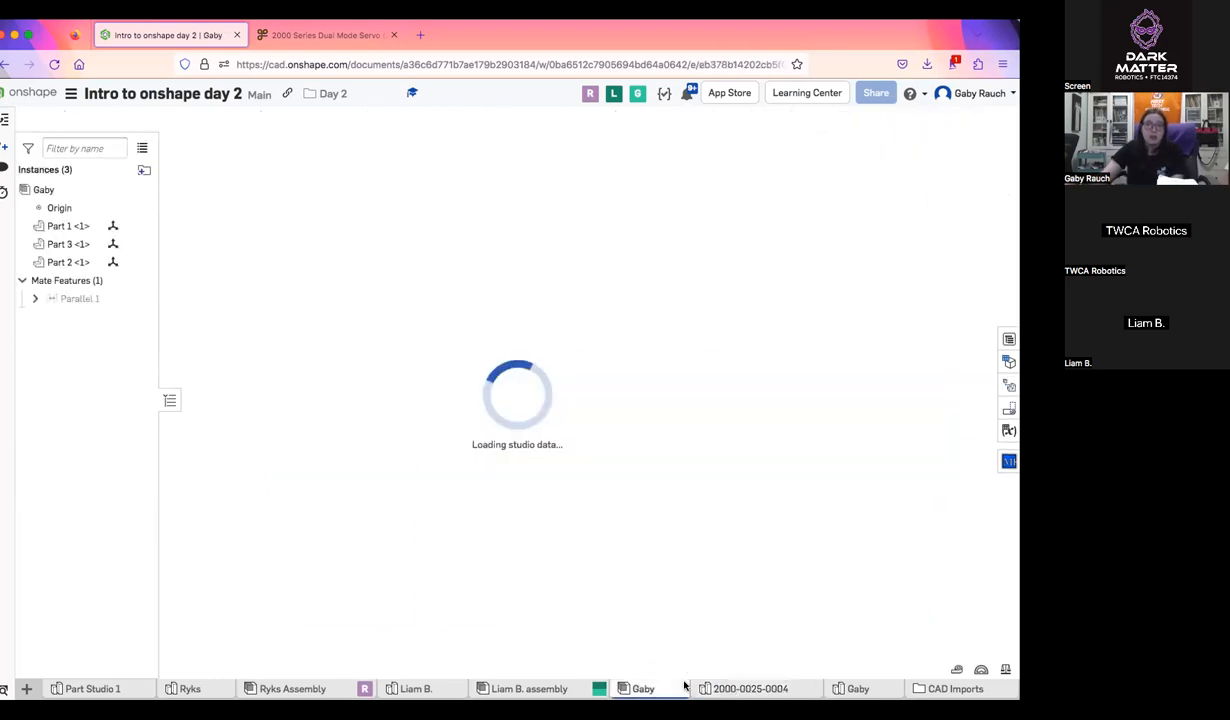
left_click(120, 119)
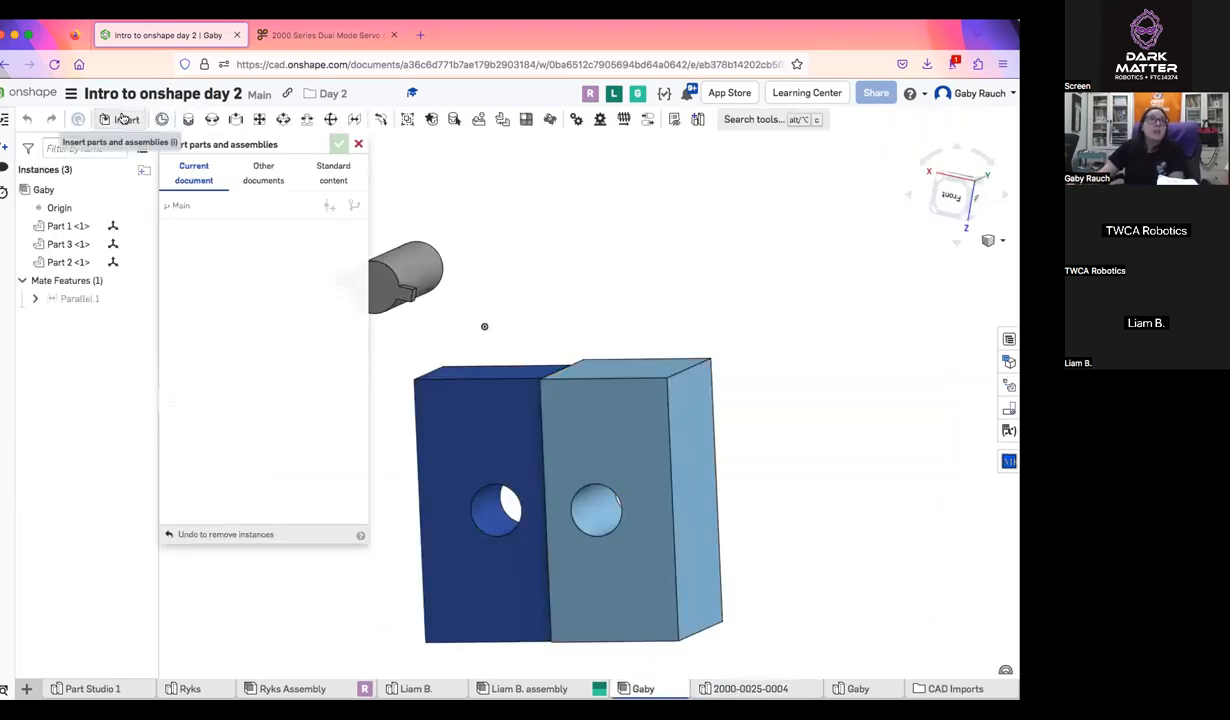
left_click(250, 312)
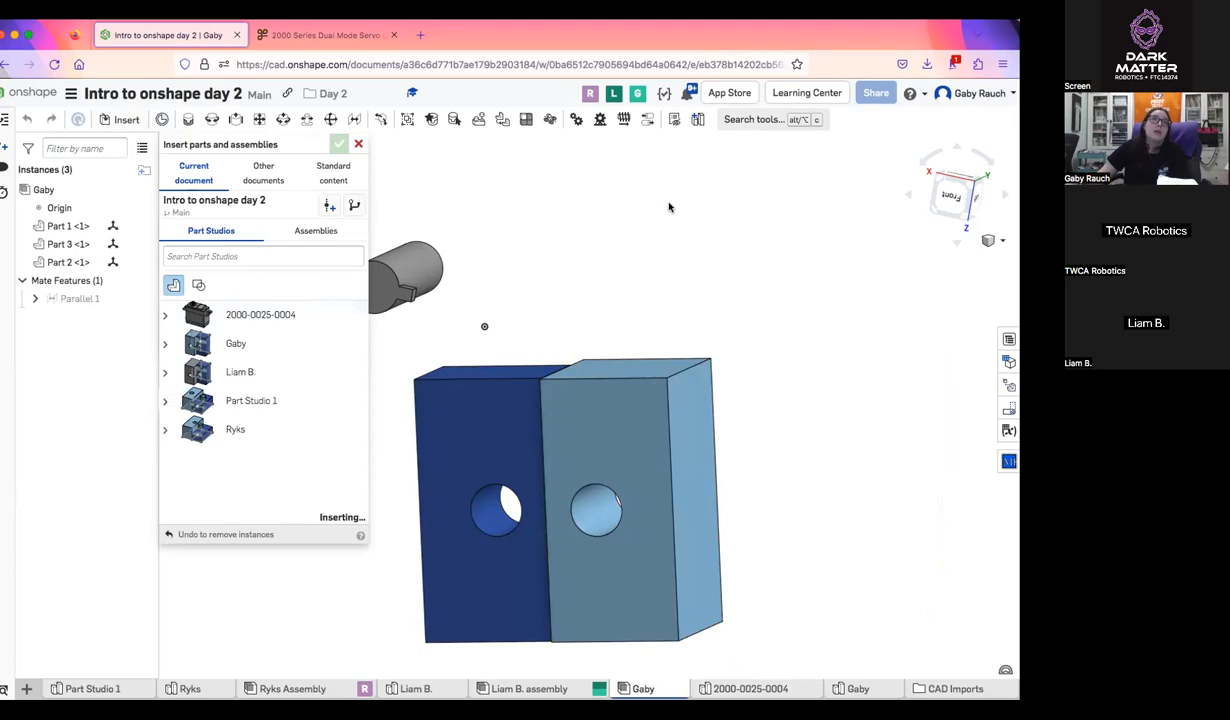
left_click(681, 228)
left_click(338, 144)
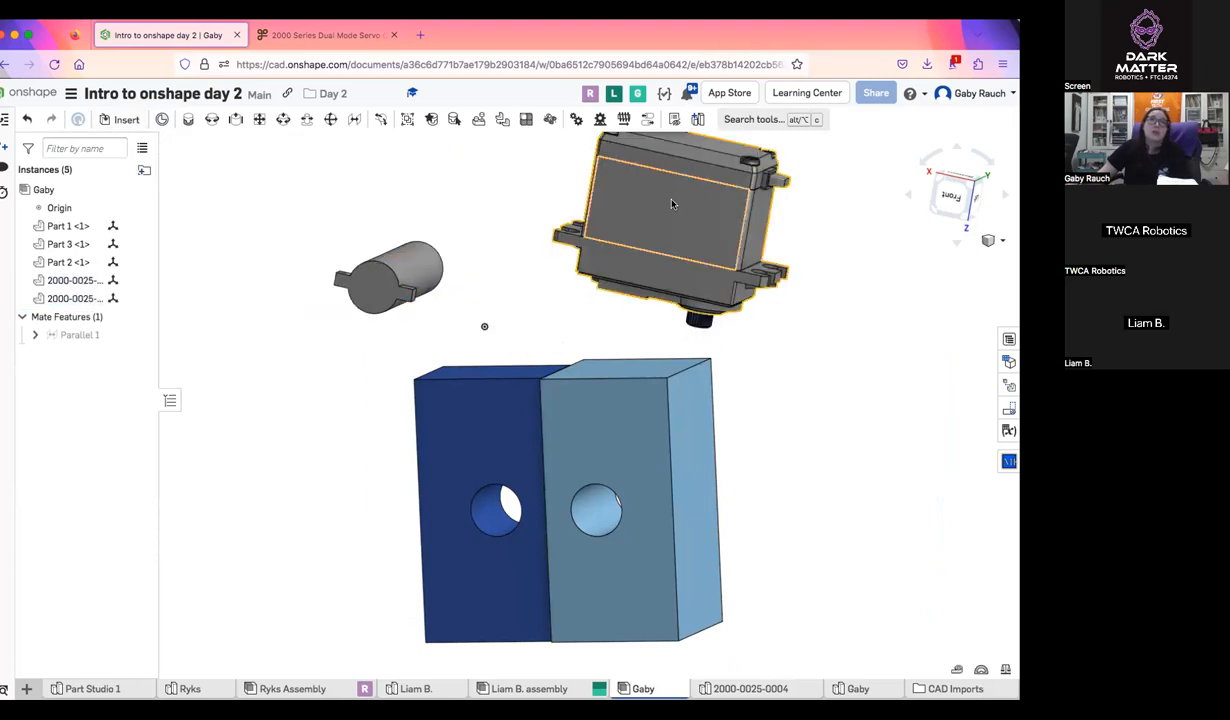
Move the servo body away from its output shaft to demonstrate that they are separate parts
left_click_drag(769, 252, 722, 190)
right_click_drag(780, 228, 765, 316)
middle_click_drag(765, 316, 457, 327)
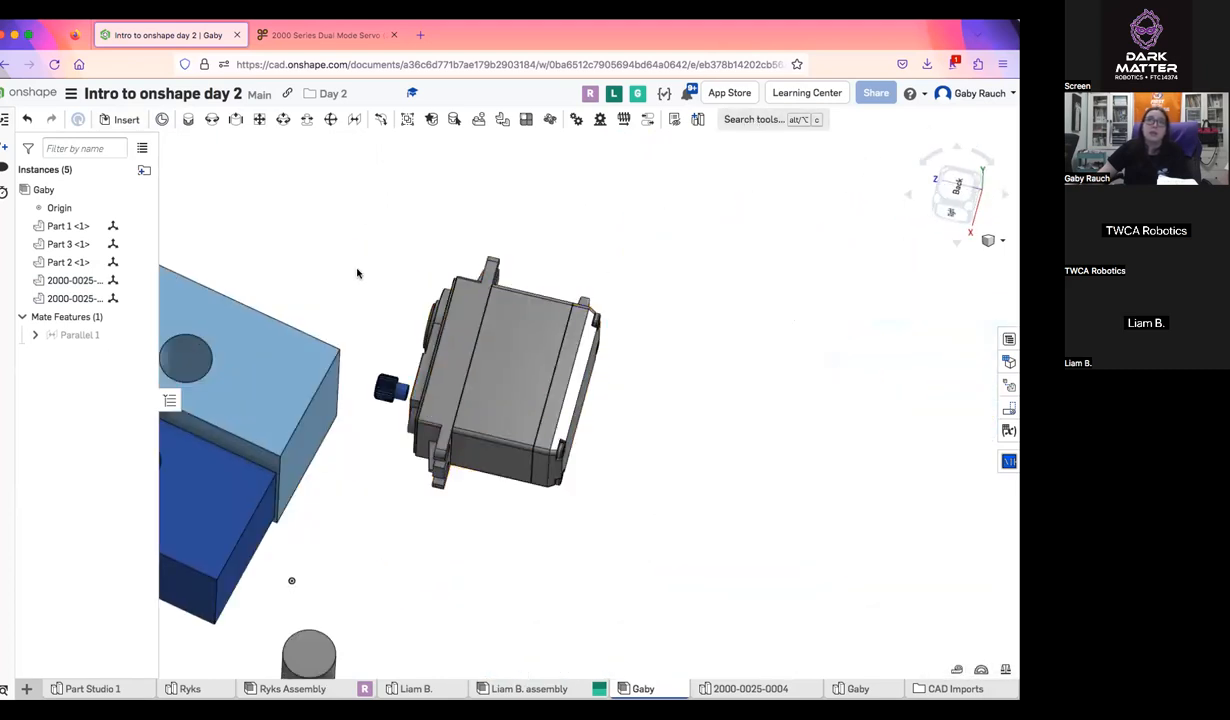
left_click_drag(460, 292, 477, 303)
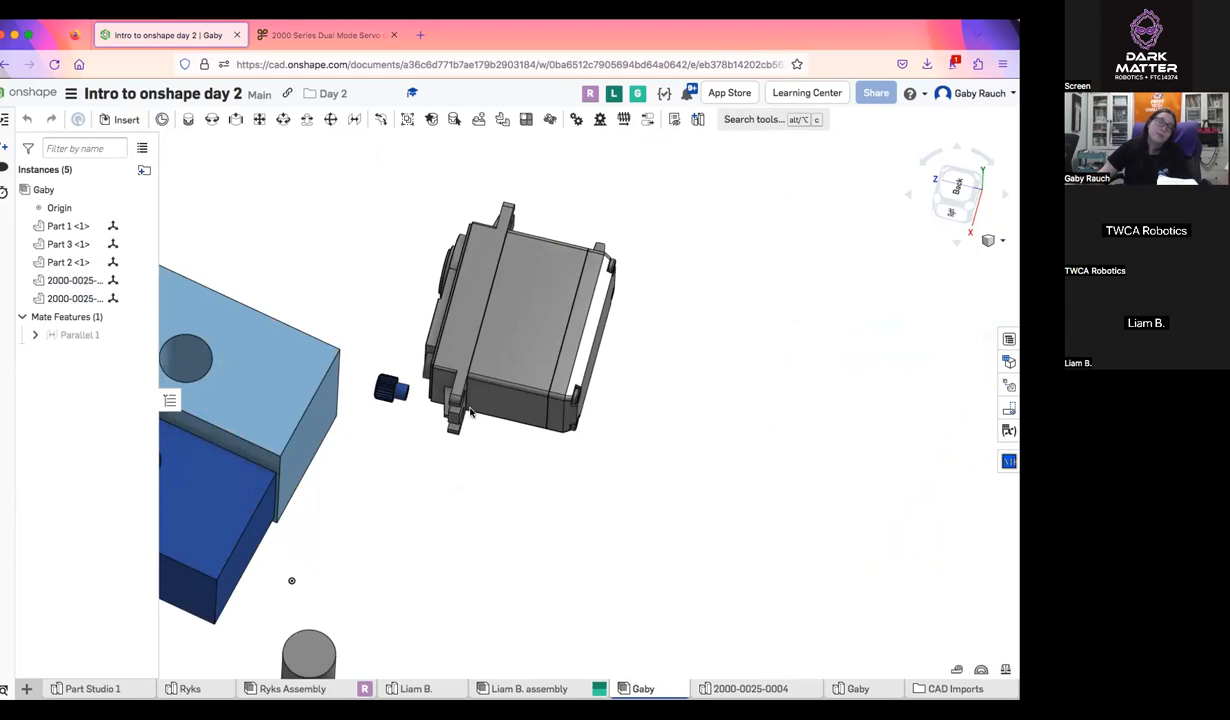
left_click_drag(471, 411, 468, 419)
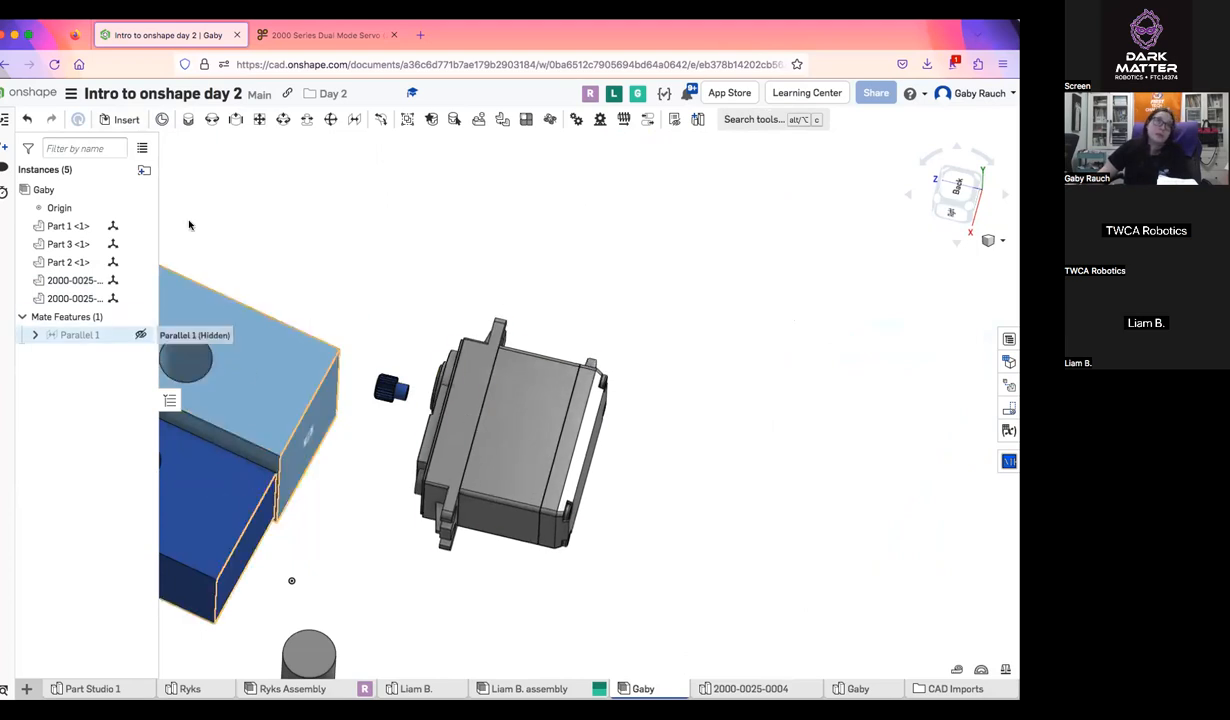
Delete both servo part instances from the assembly
left_click(75, 281)
left_click(86, 299, "shift")
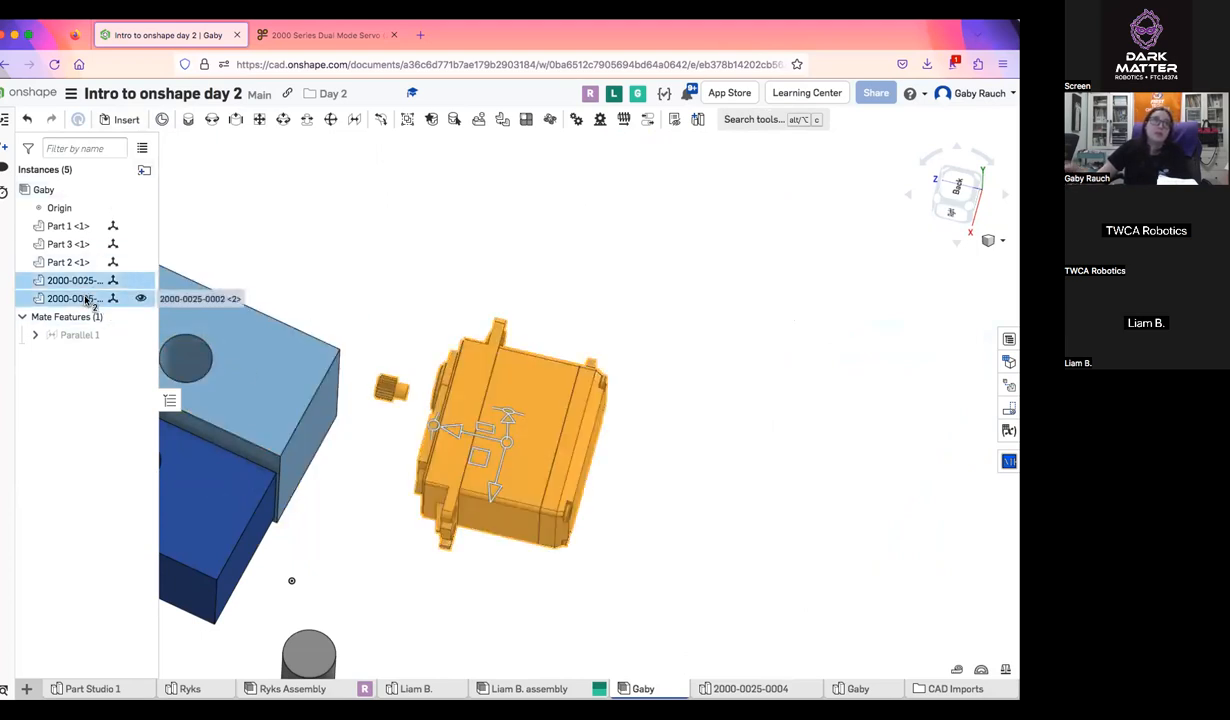
key("Delete")
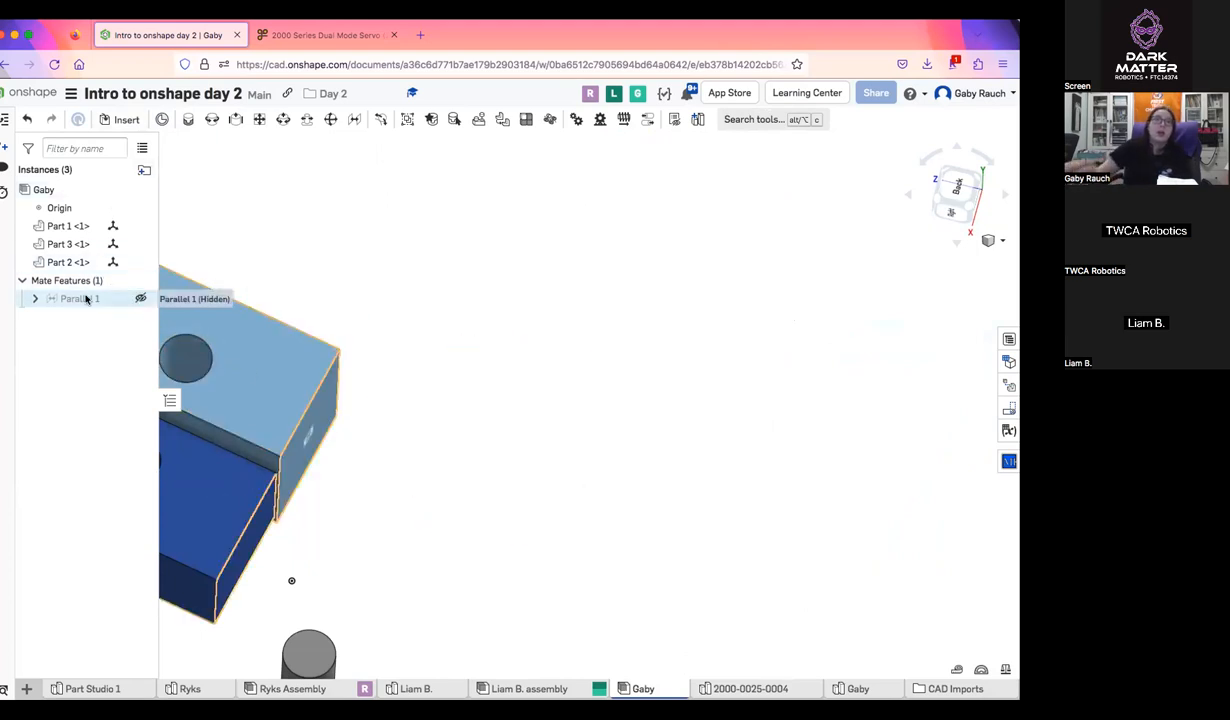
left_click(126, 120)
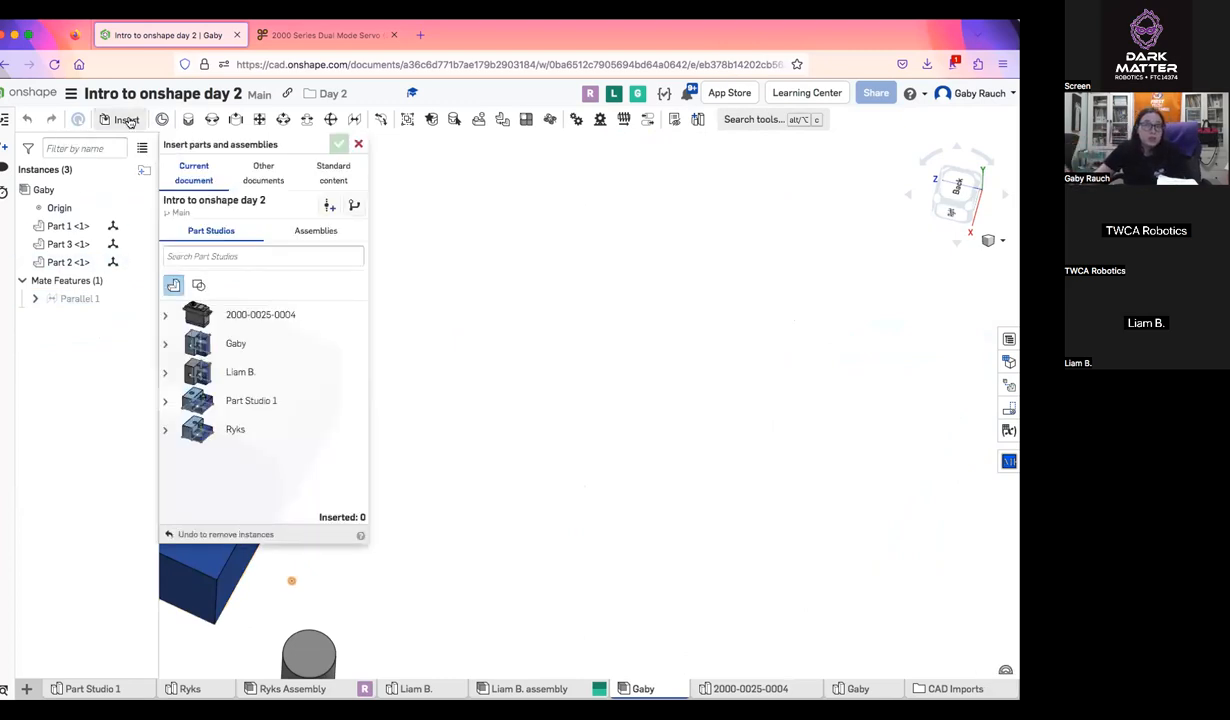
left_click(787, 689)
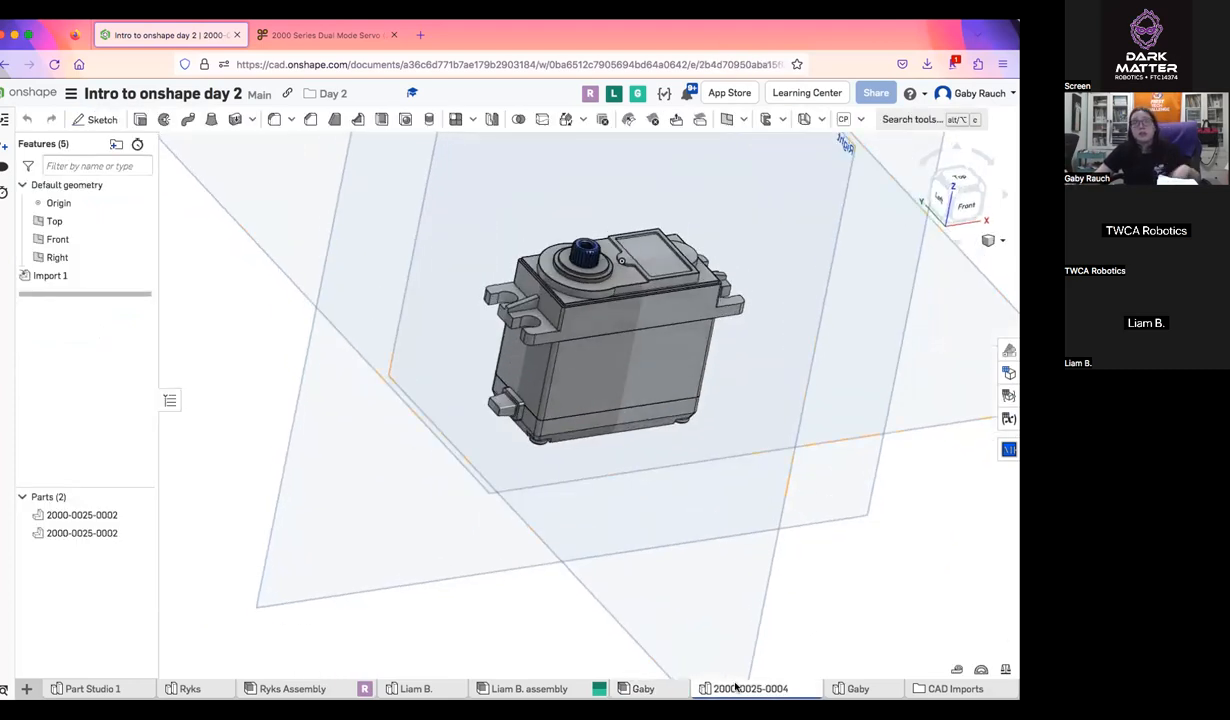
left_click(658, 692)
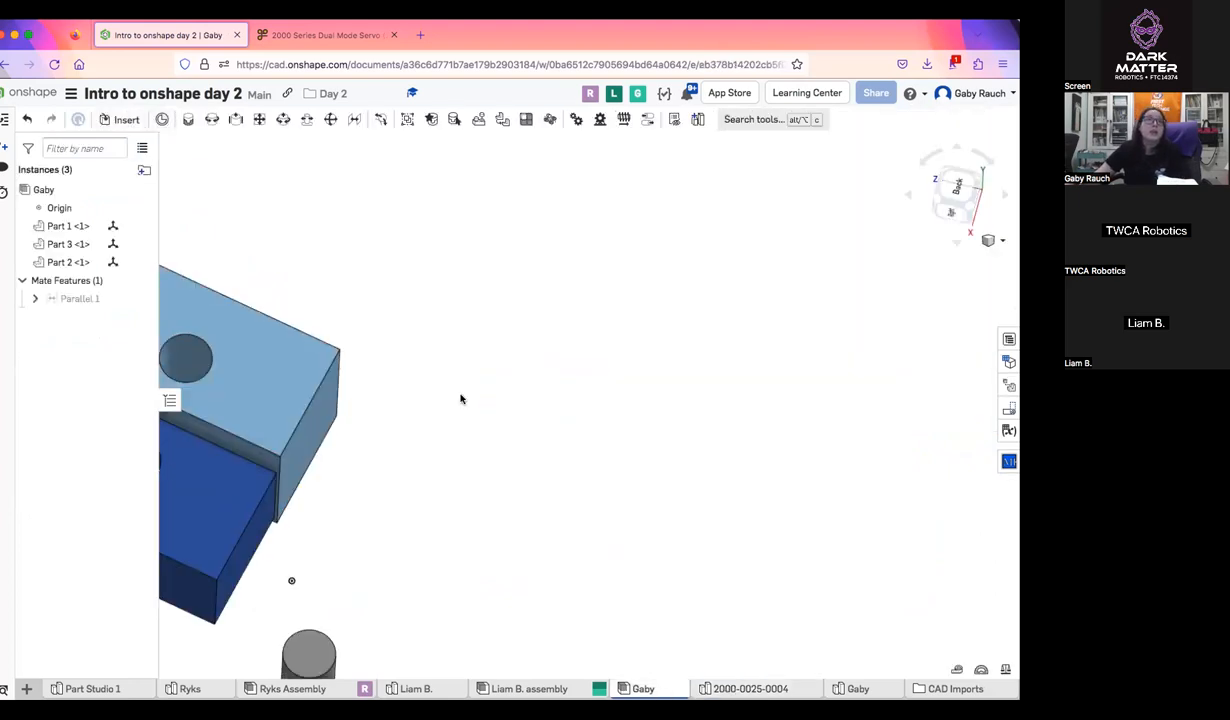
left_click(119, 119)
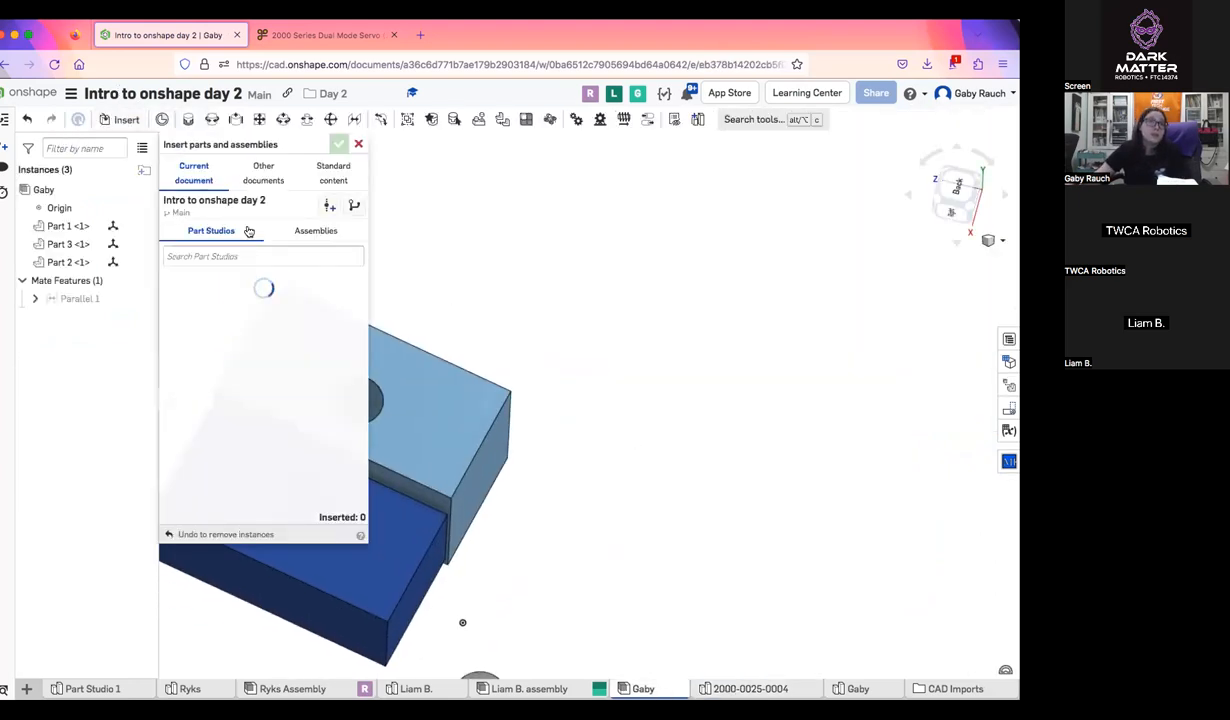
left_click(230, 312)
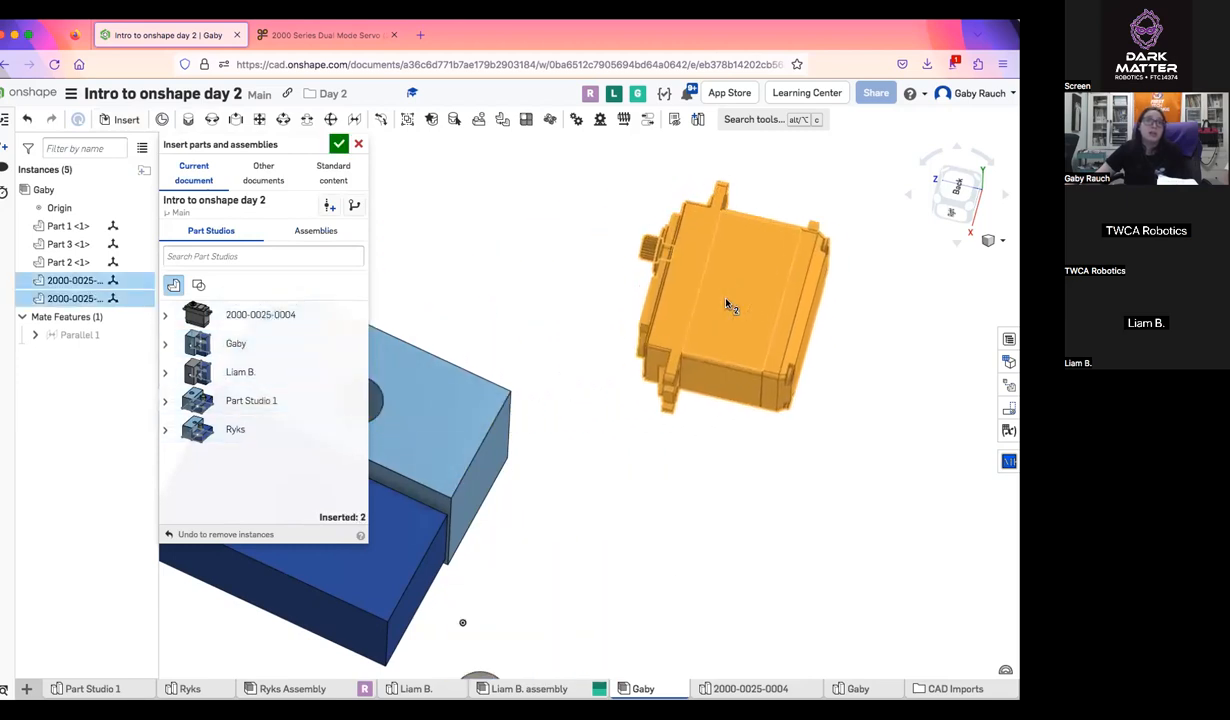
left_click(705, 296)
left_click(338, 147)
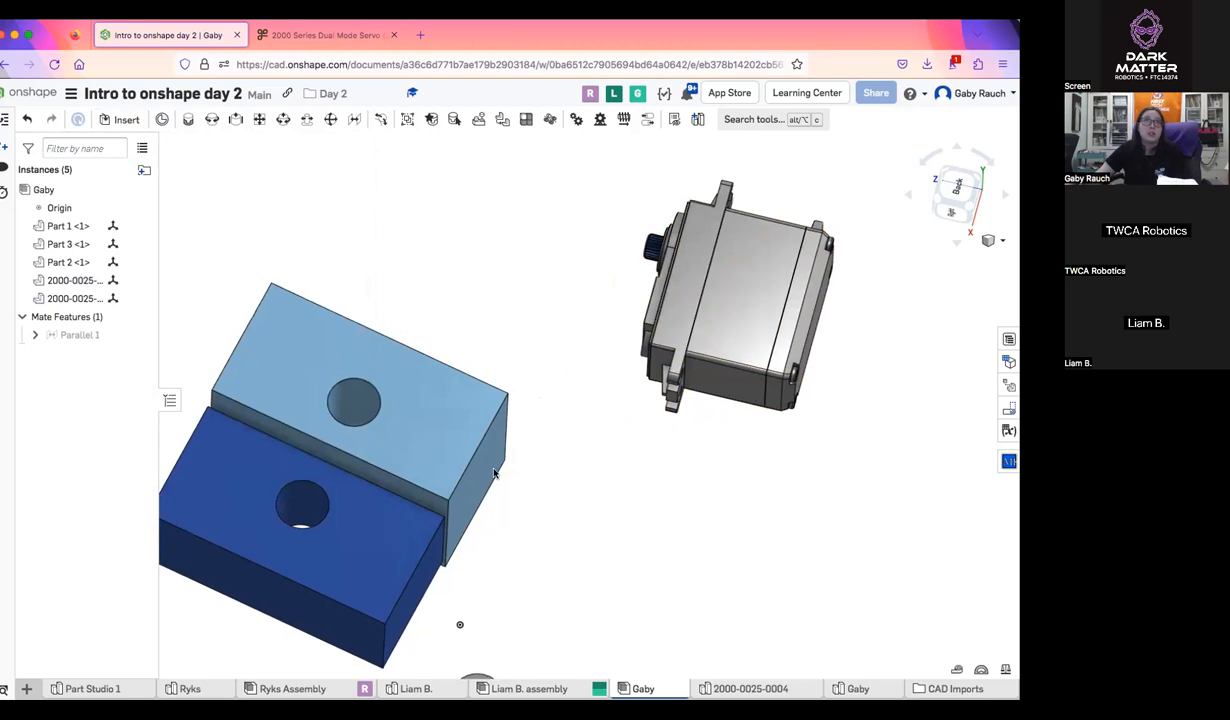
Group the servo body and its output shaft so they move as one unit
middle_click_drag(647, 216, 511, 340)
left_click_drag(423, 241, 774, 575)
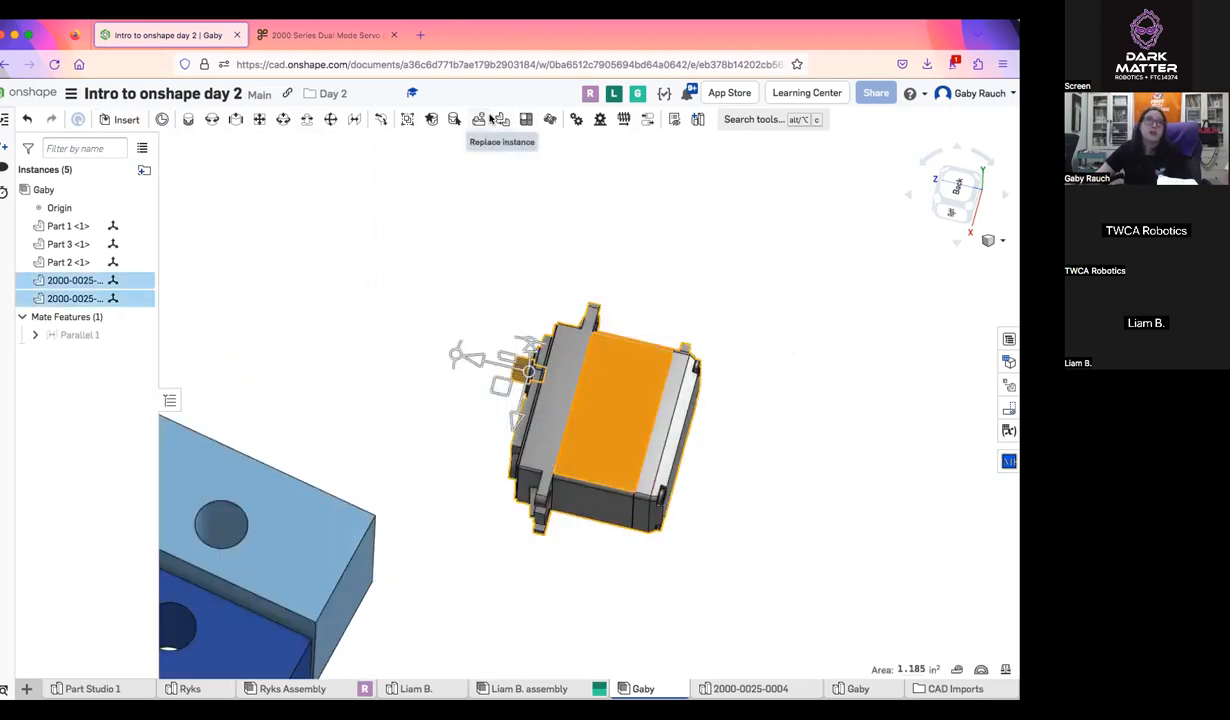
left_click(409, 119)
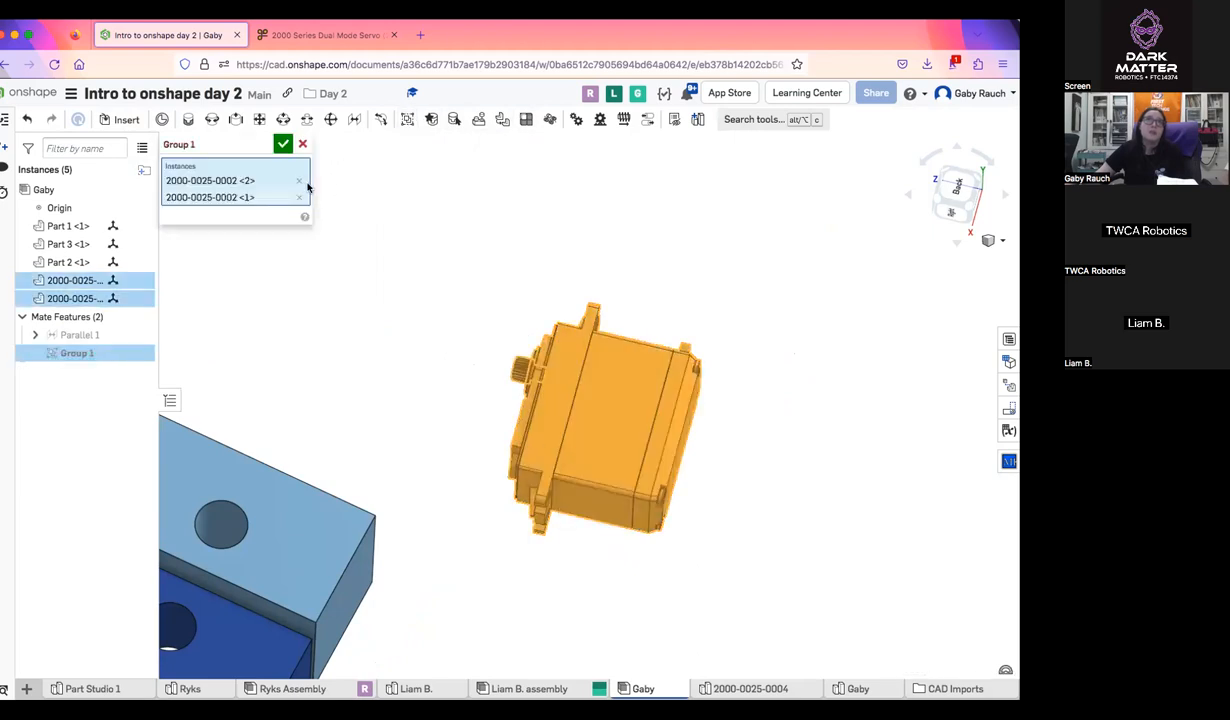
left_click(286, 142)
Move the grouped servo around to test that its body and shaft travel together
left_click_drag(593, 420, 470, 268)
right_click_drag(619, 368, 710, 395)
left_click_drag(470, 325, 560, 336)
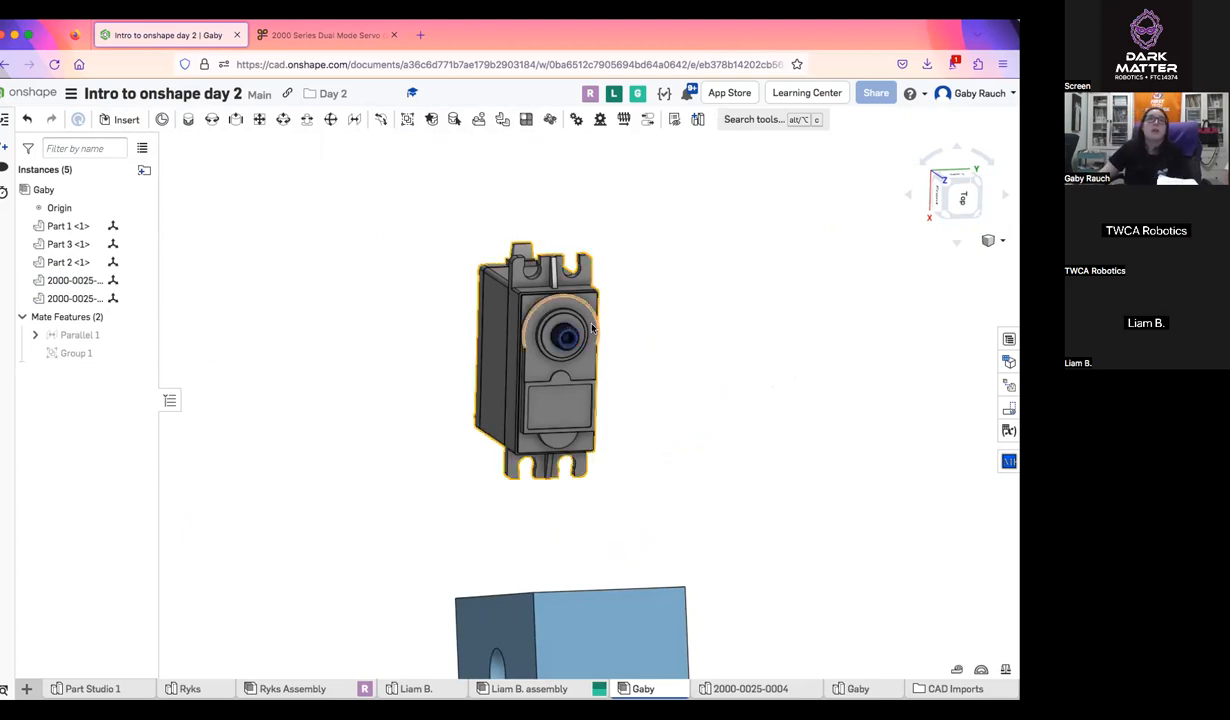
right_click_drag(608, 330, 706, 346)
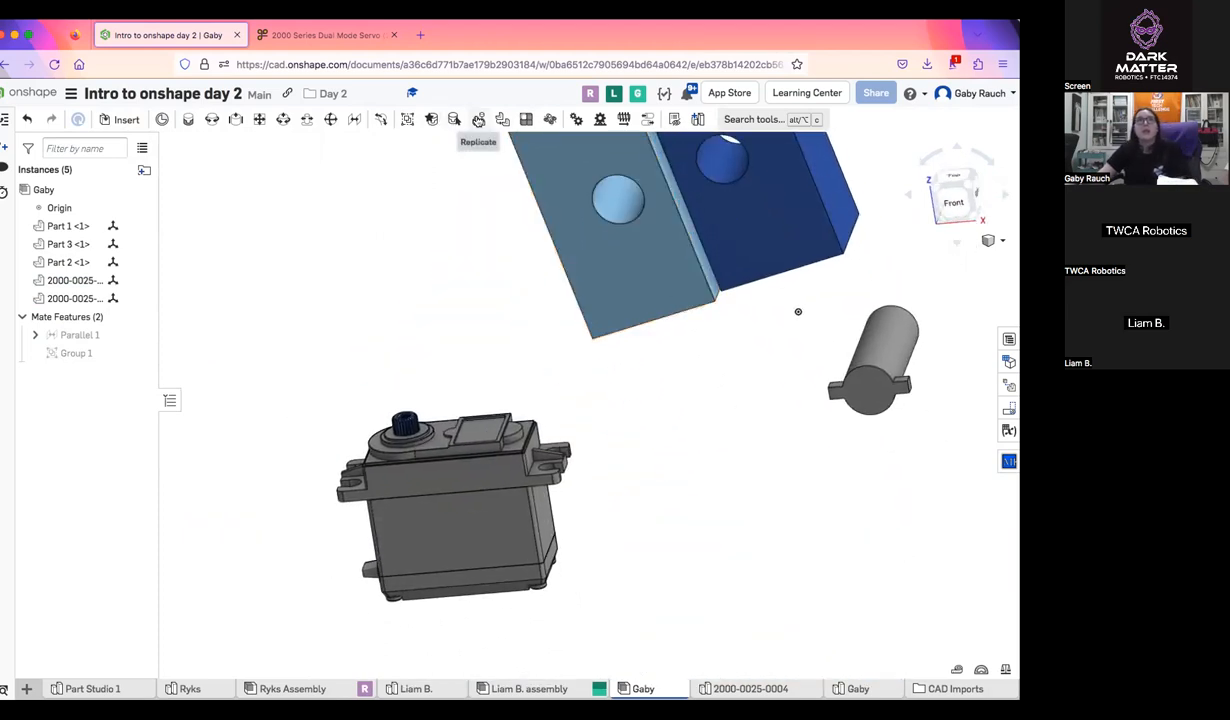
Move the pin away from the dark blue block into clear space
right_click_drag(610, 242, 659, 481)
left_click_drag(657, 486, 677, 447)
right_click_drag(670, 437, 662, 429)
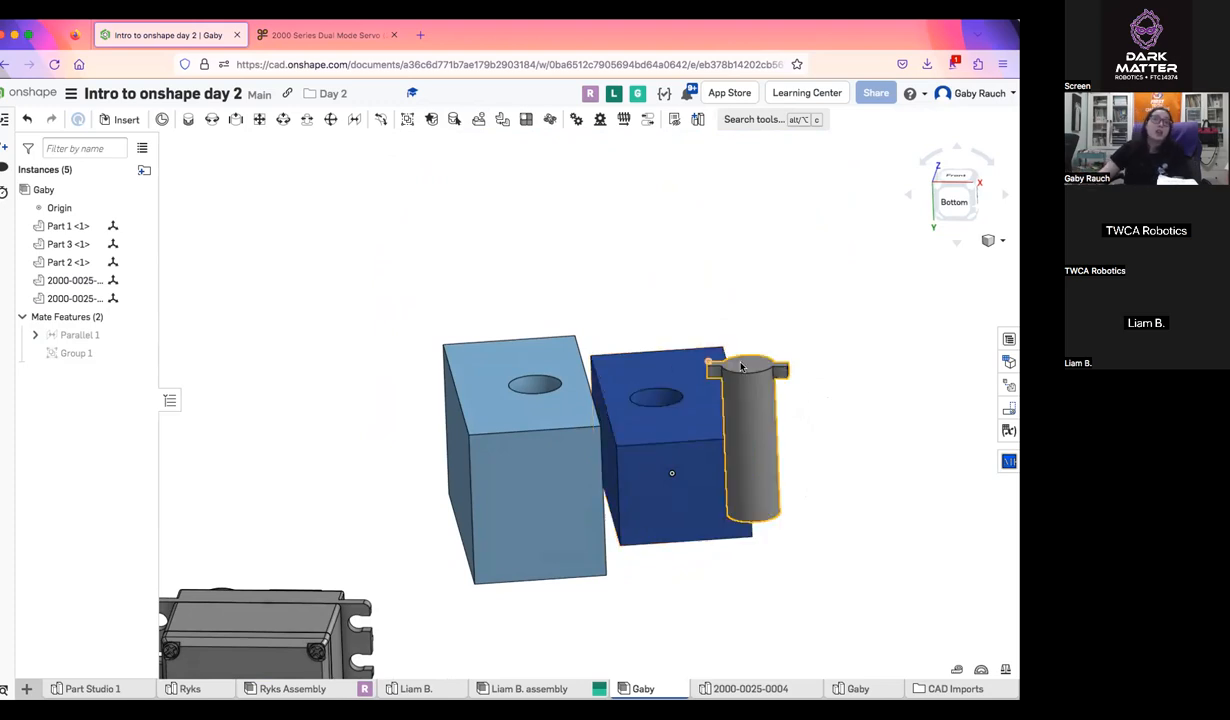
left_click_drag(761, 384, 834, 235)
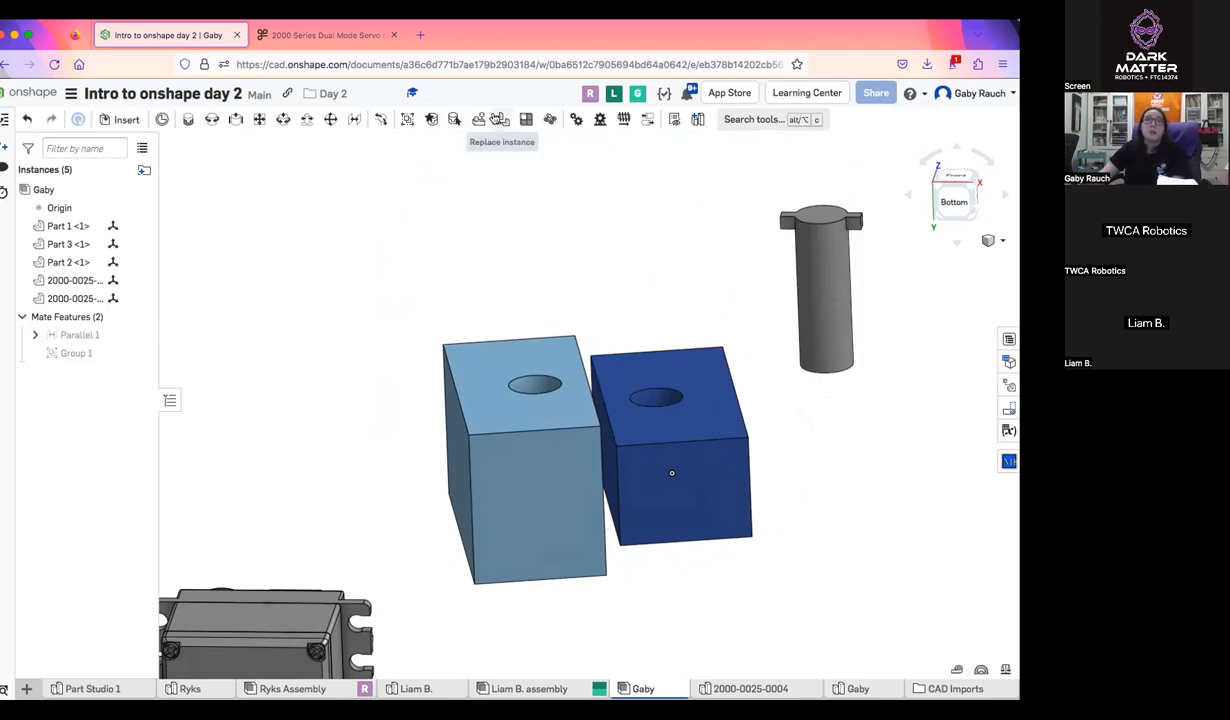
right_click_drag(709, 262, 703, 179)
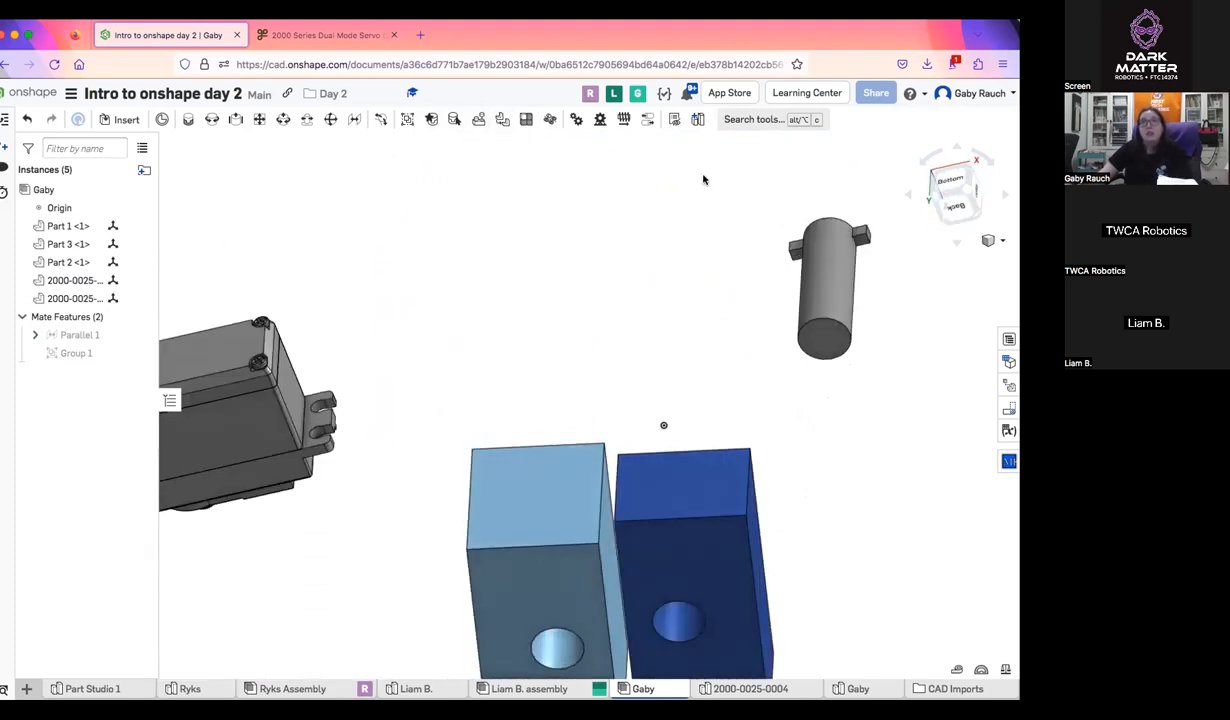
Fasten the pin's round end face to the hole in the light blue block with a Fastened mate
key("m")
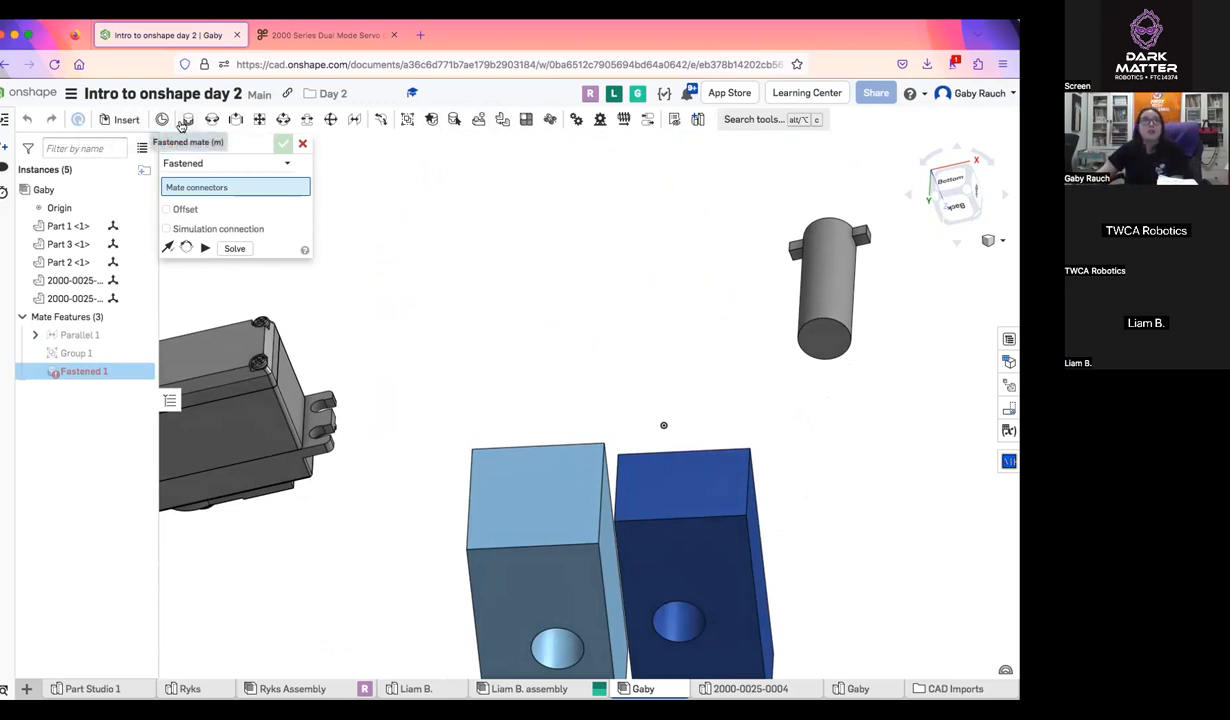
left_click(232, 163)
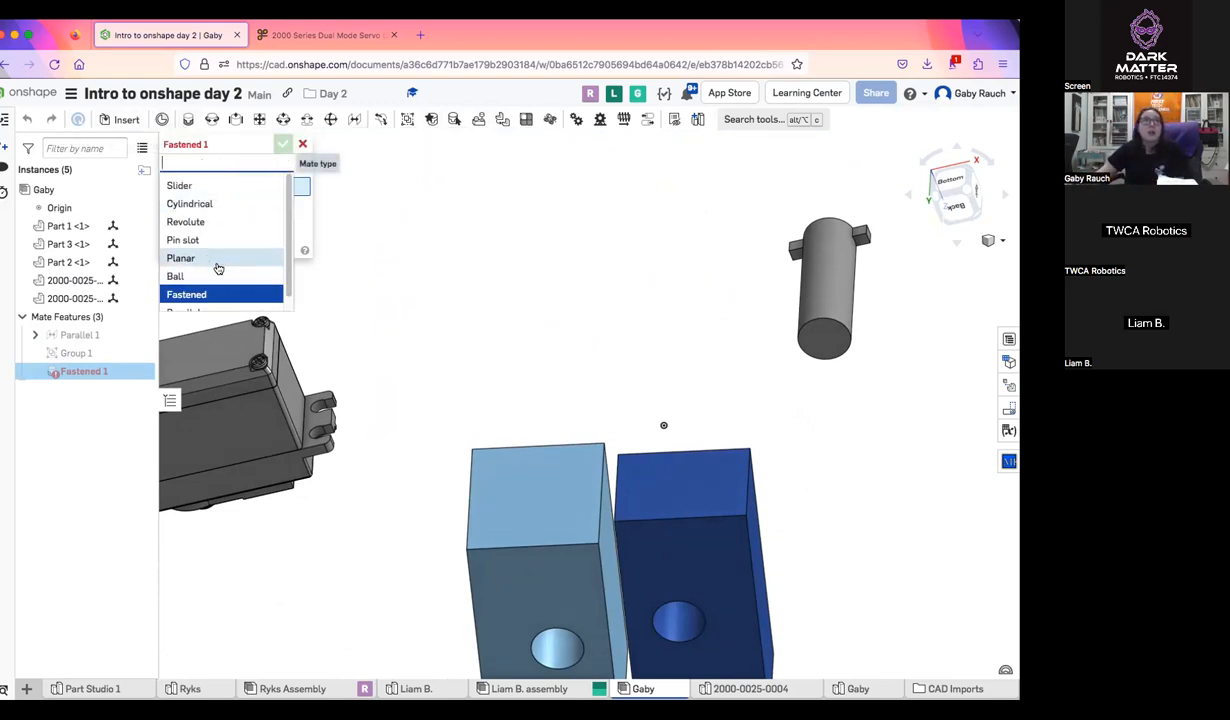
left_click(214, 294)
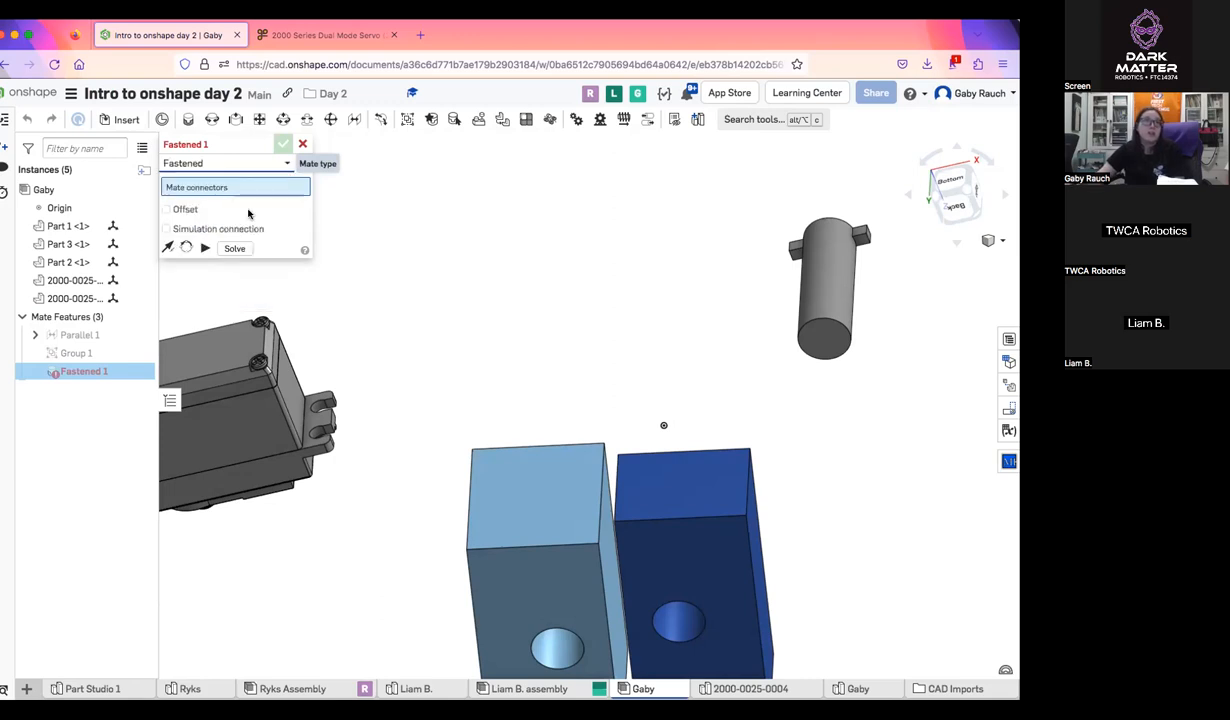
left_click(820, 335)
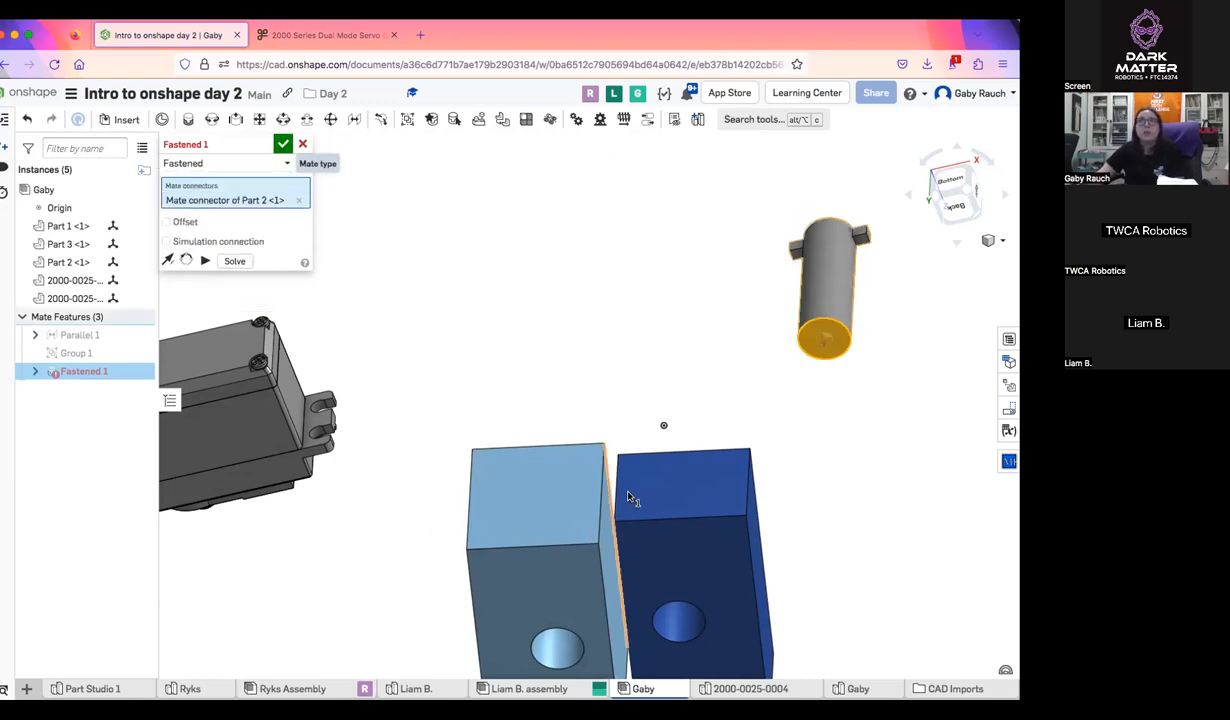
left_click(579, 641)
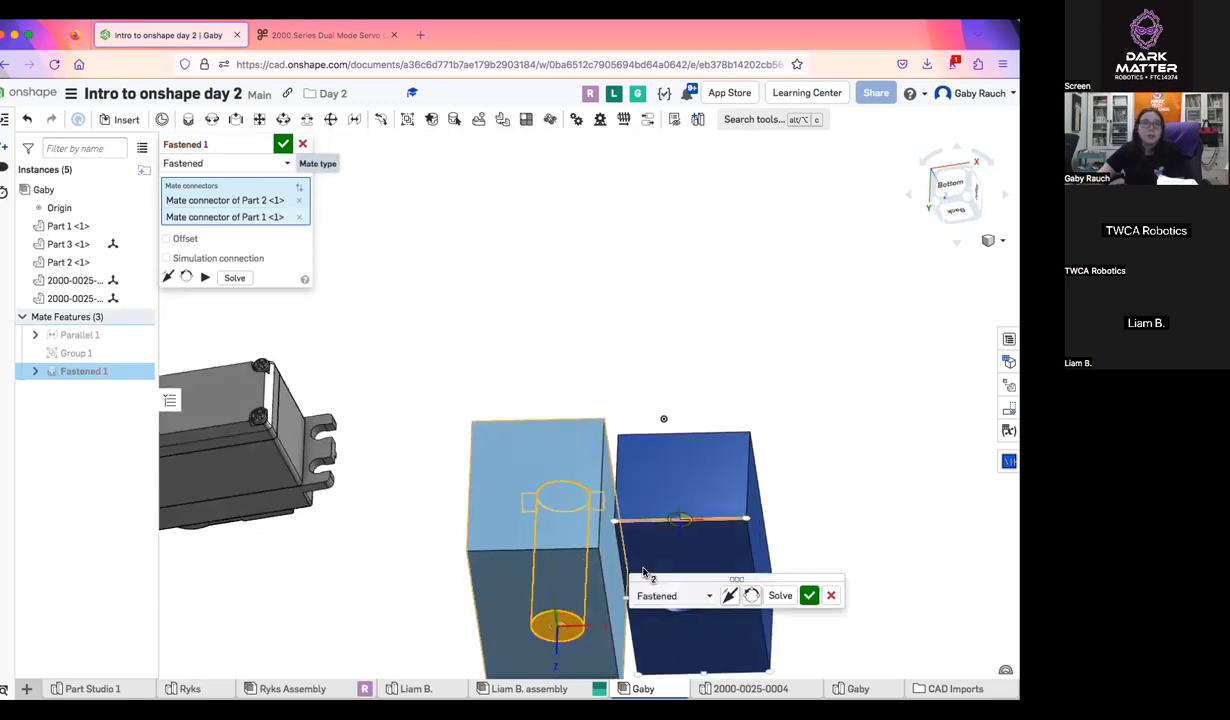
right_click_drag(645, 625, 621, 538)
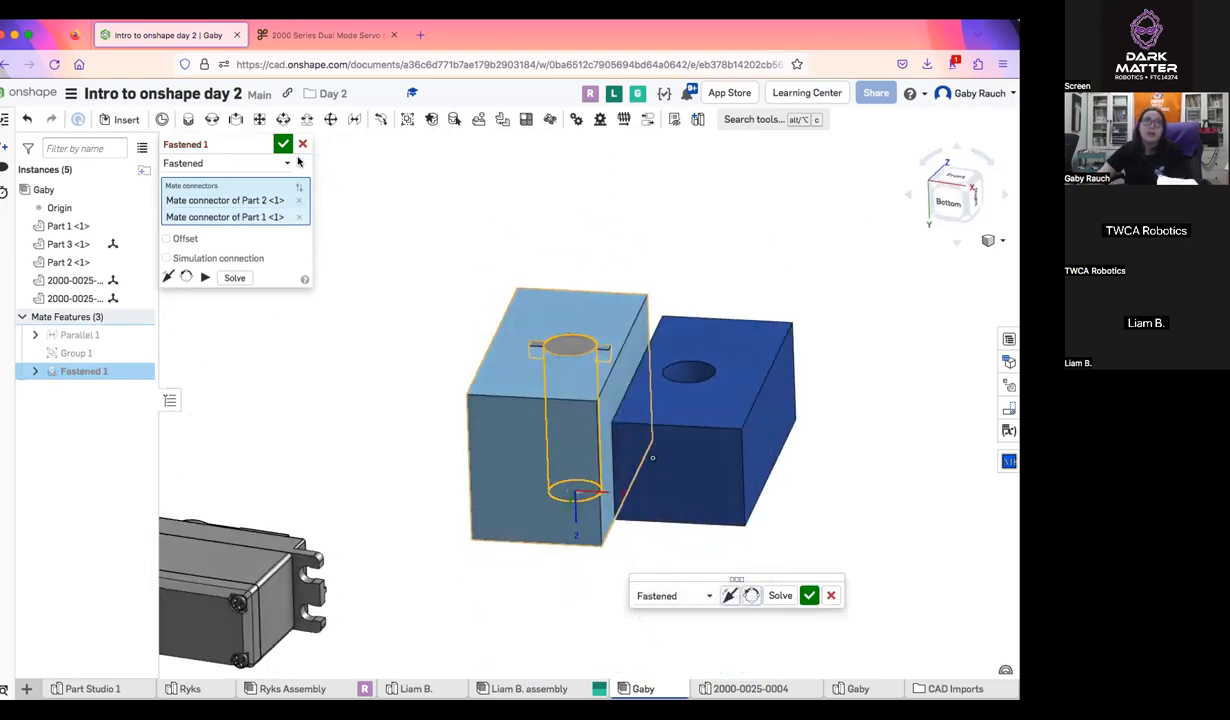
left_click(283, 144)
right_click_drag(651, 472, 527, 433)
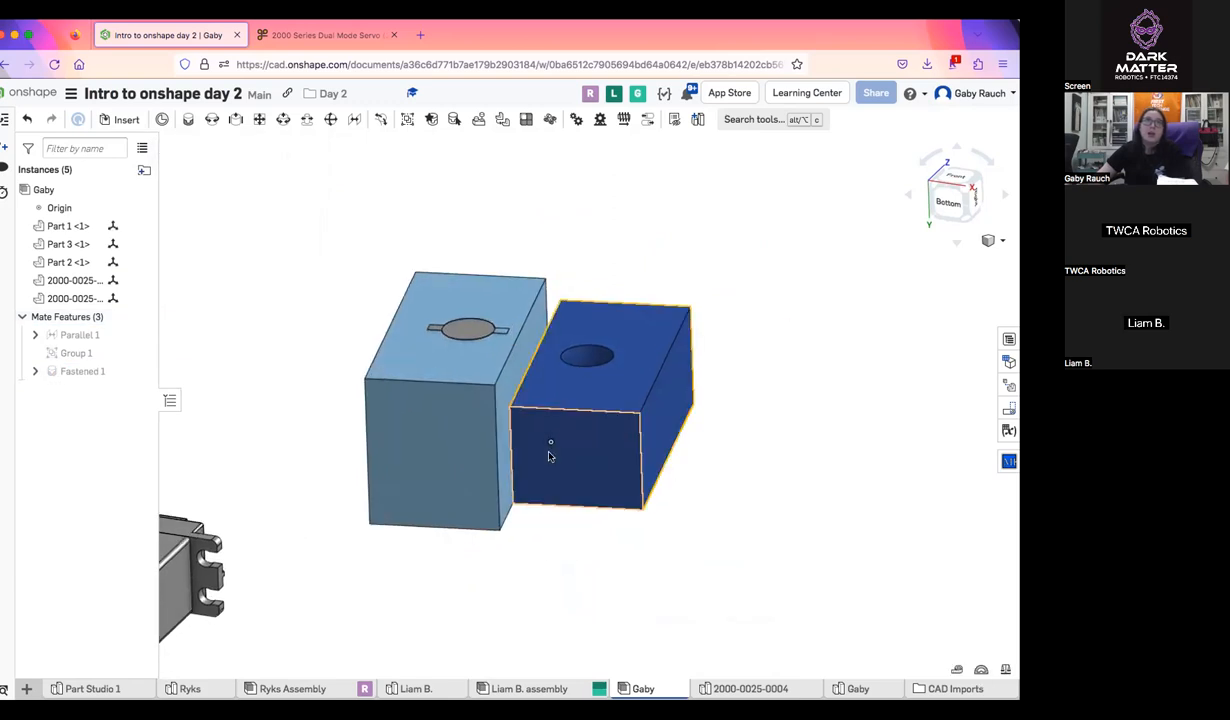
left_click(478, 330)
left_click(621, 197)
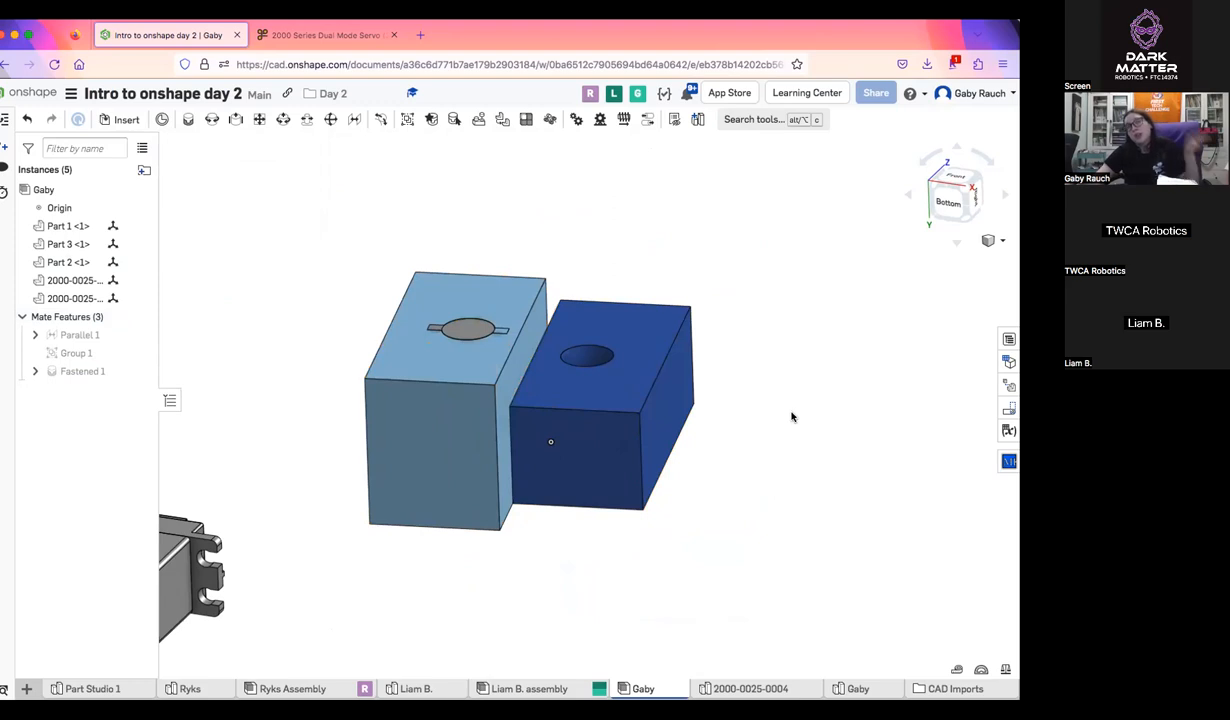
Set up a Replicate of the pin using the Fastened 1 mate, trying Match individual faces and returning to Match faces in parts
left_click(478, 120)
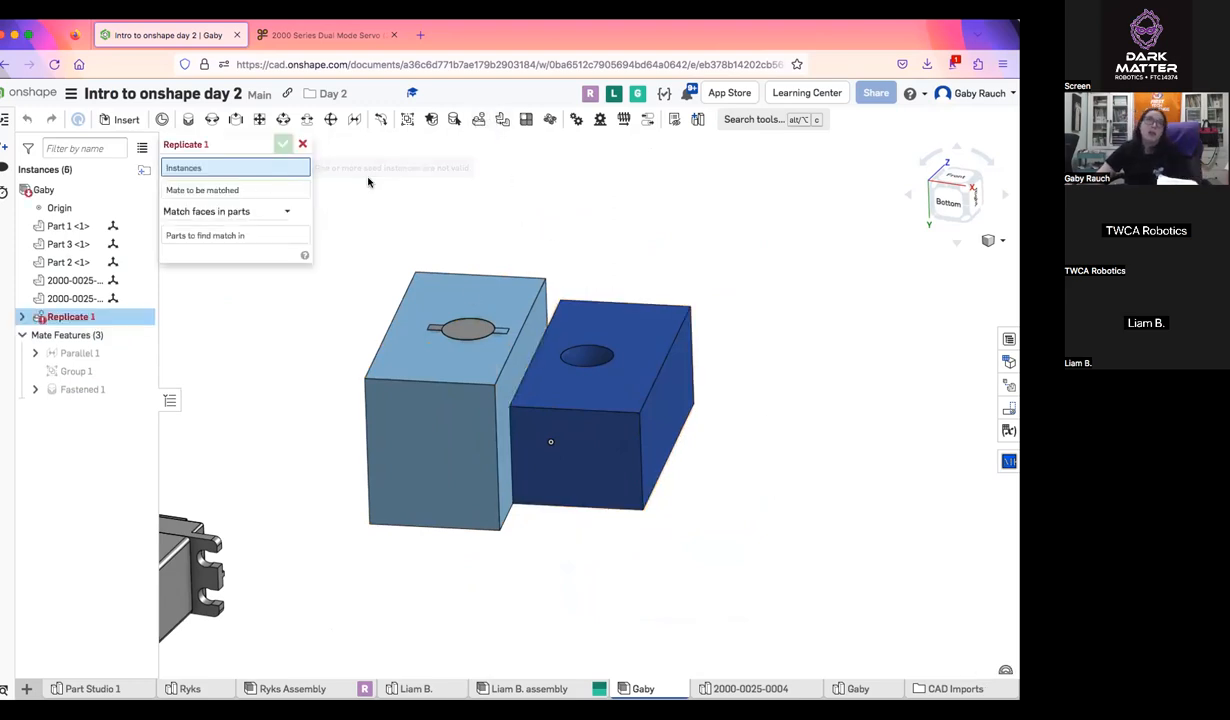
left_click(468, 330)
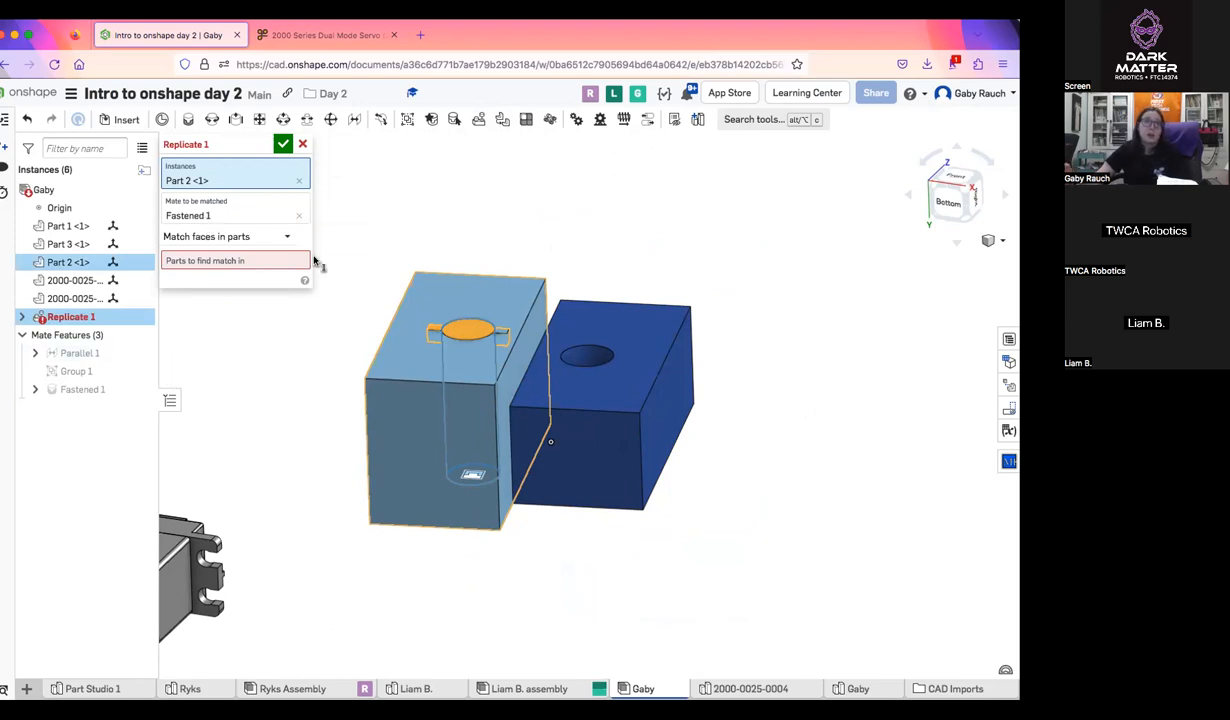
left_click(203, 238)
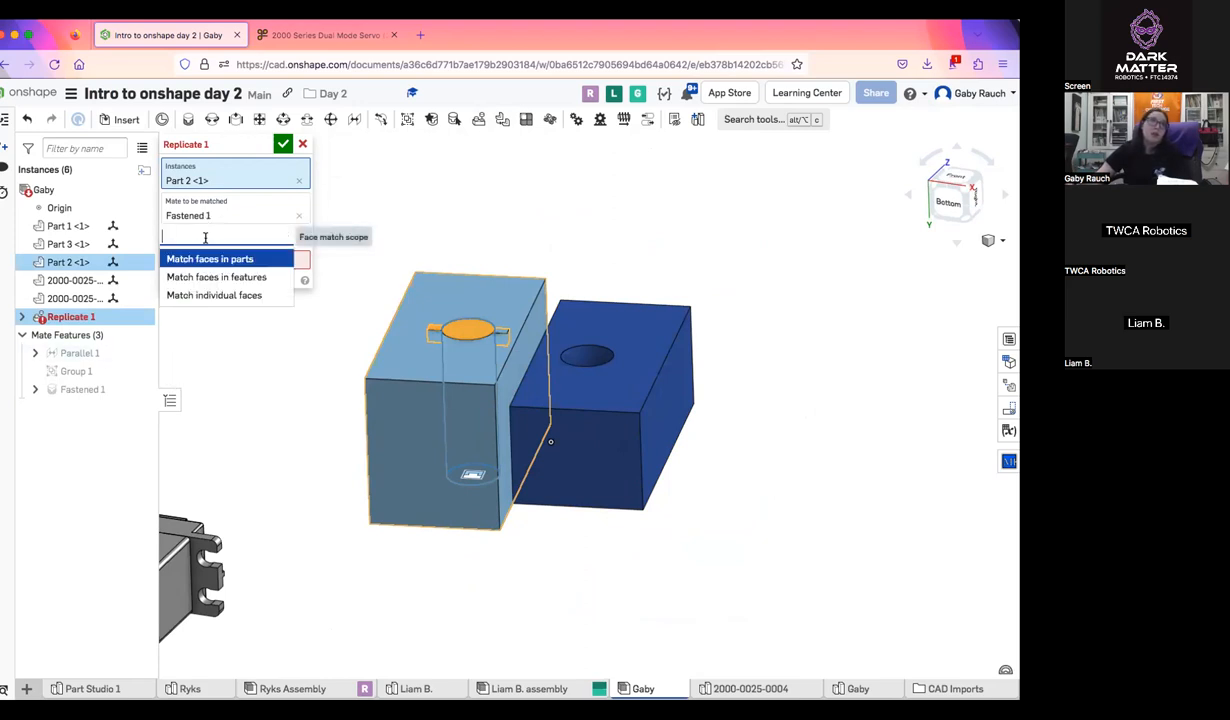
left_click(255, 297)
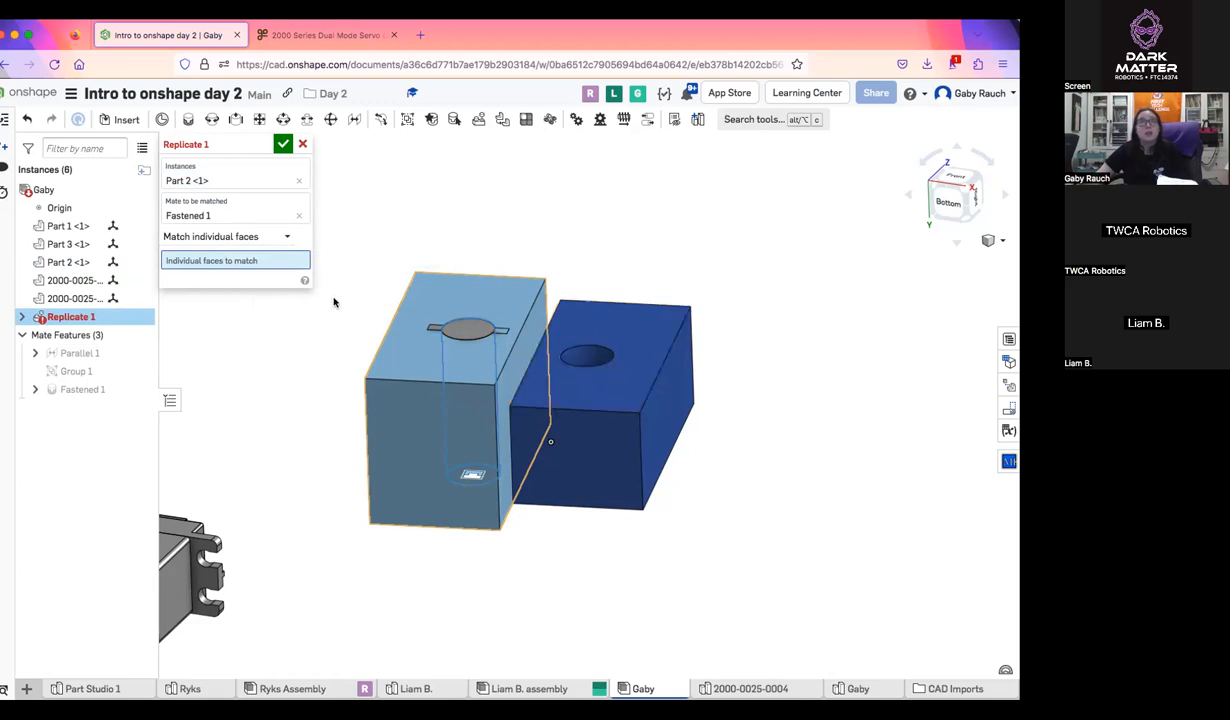
left_click(266, 242)
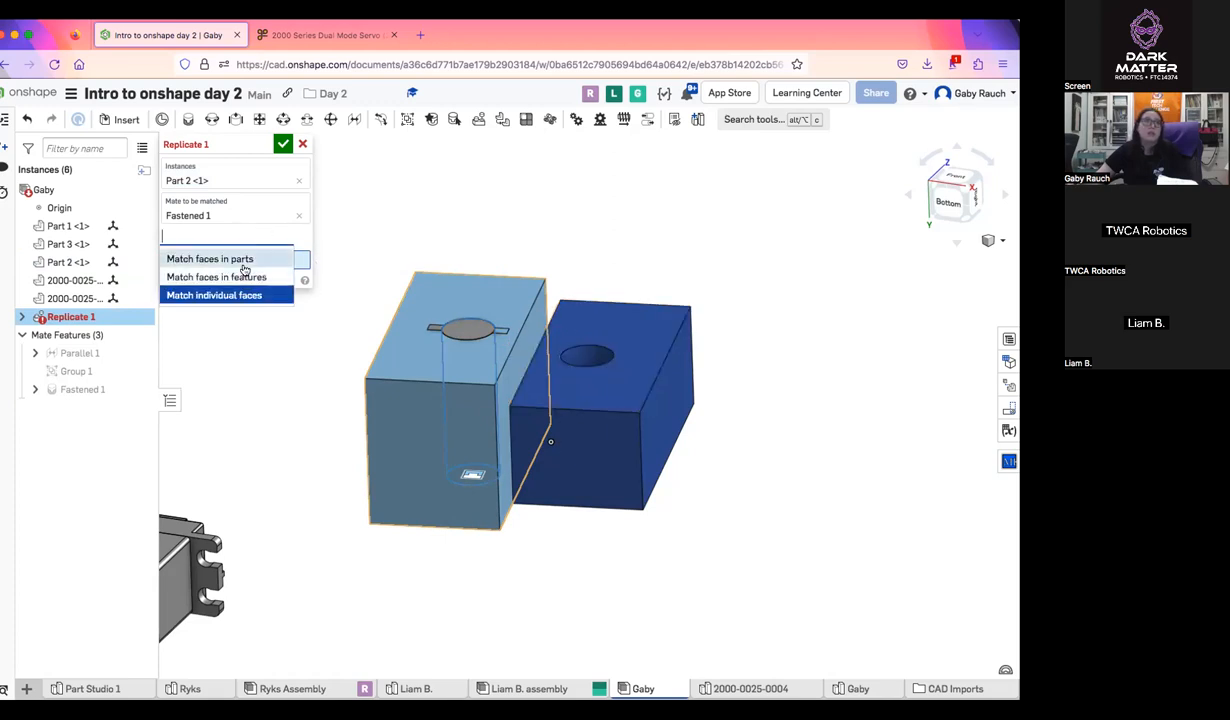
left_click(245, 261)
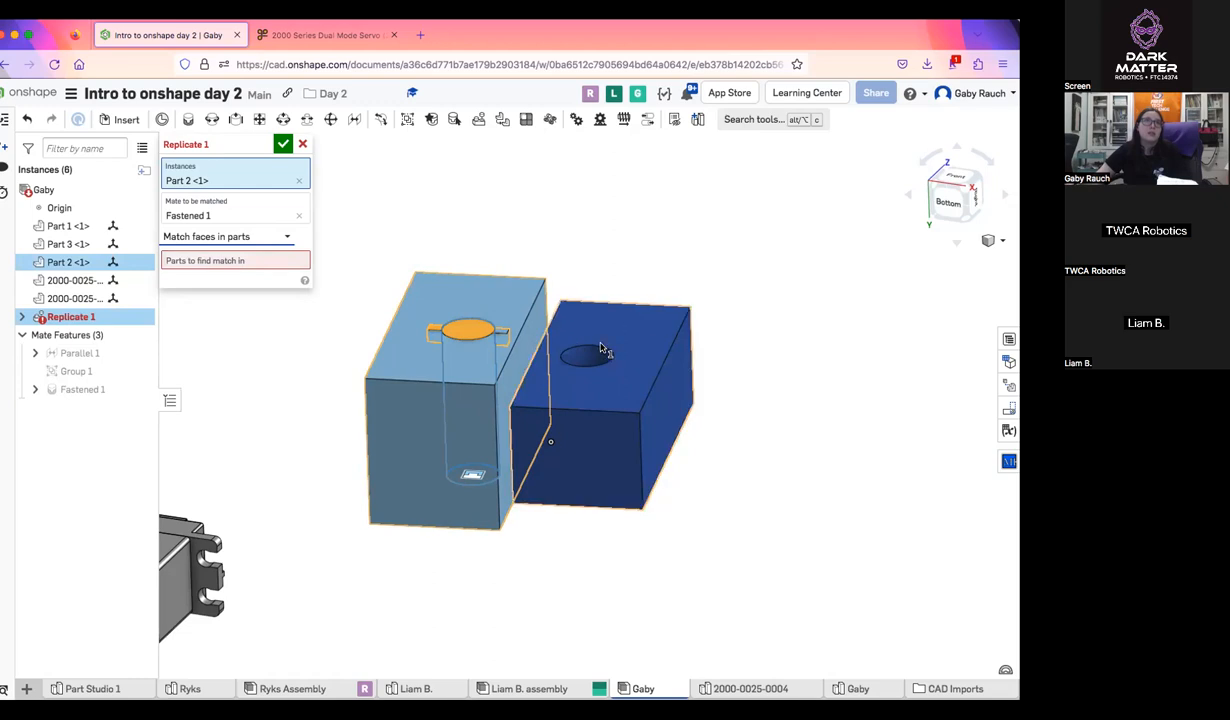
Try Match faces in features with the dark blue block's hole edge, and remove that edge from the selection
left_click(270, 237)
left_click(262, 275)
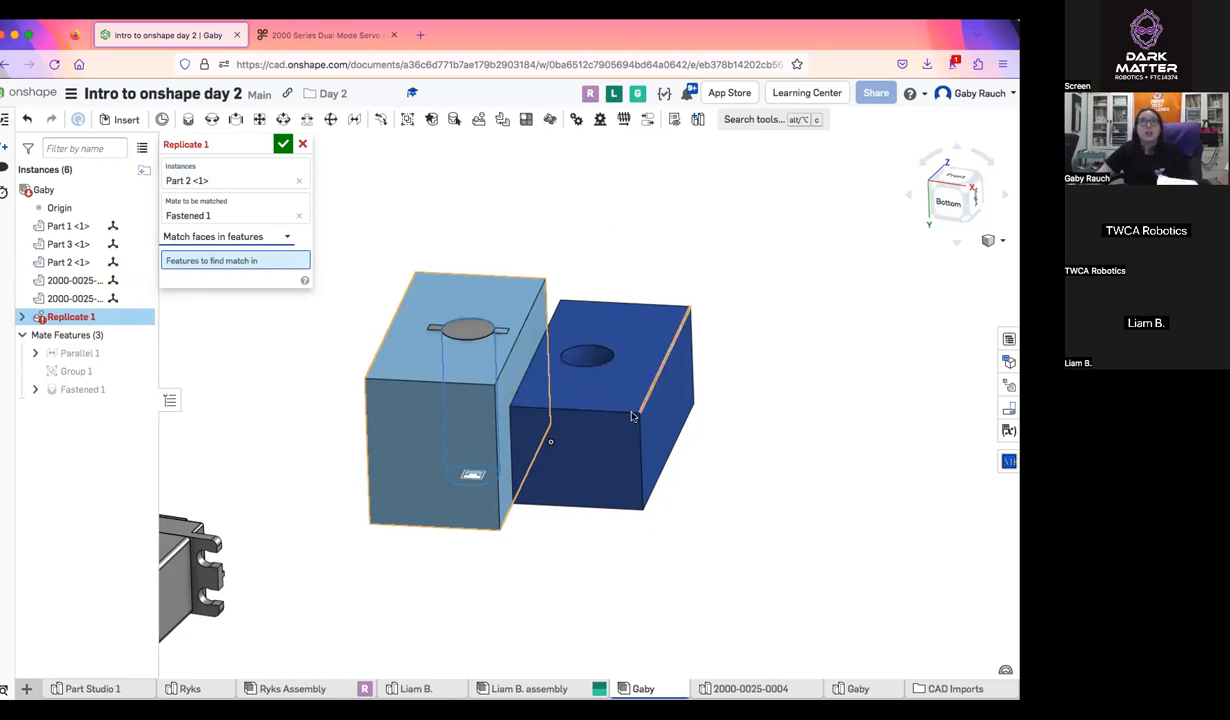
right_click_drag(601, 502, 623, 609)
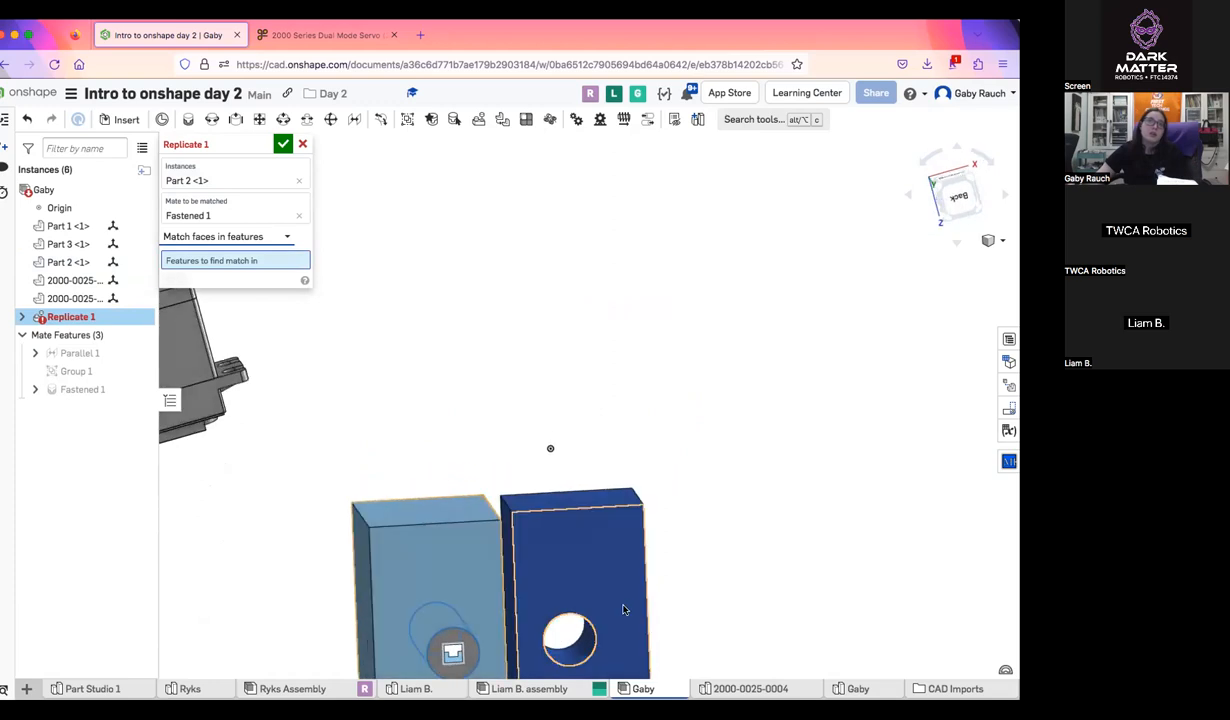
scroll(623, 609, "up", 6)
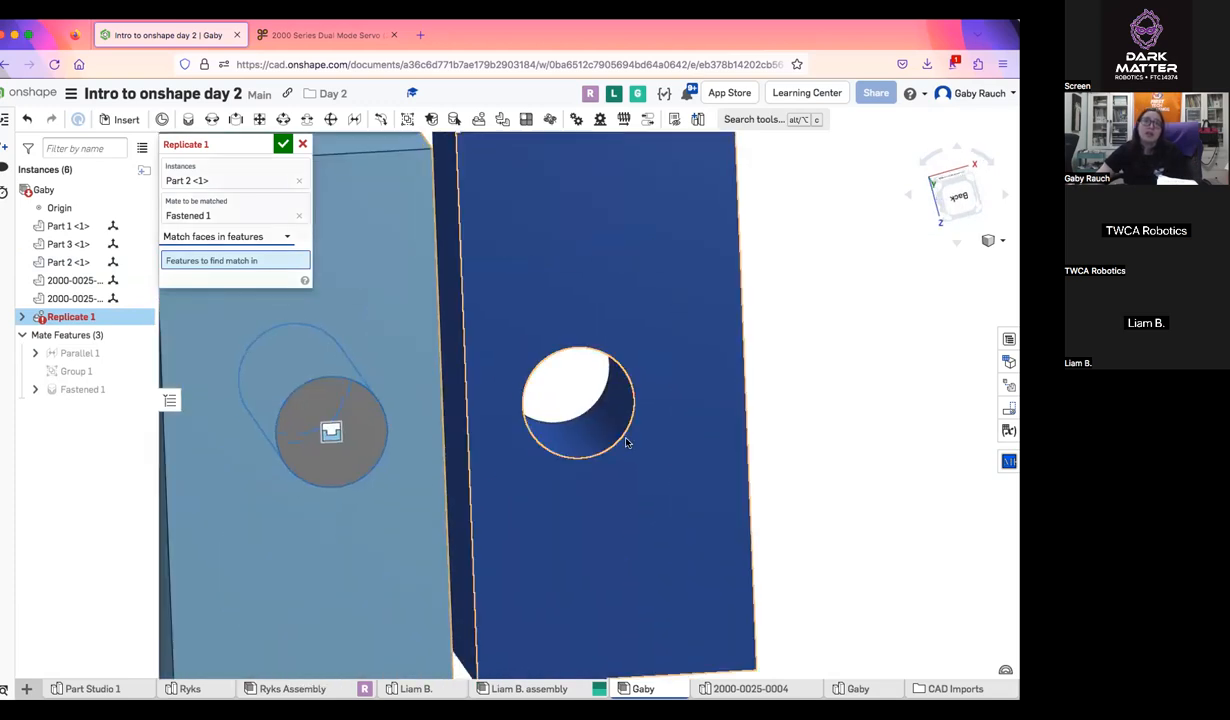
left_click(624, 441)
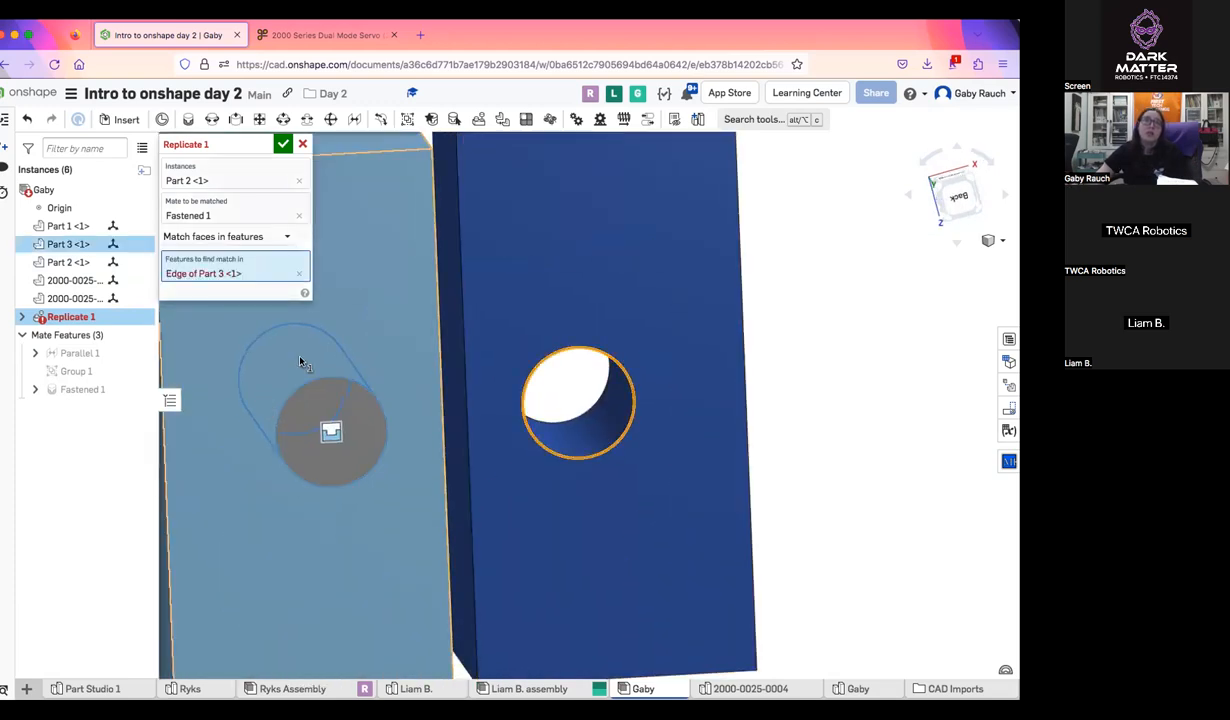
left_click(299, 273)
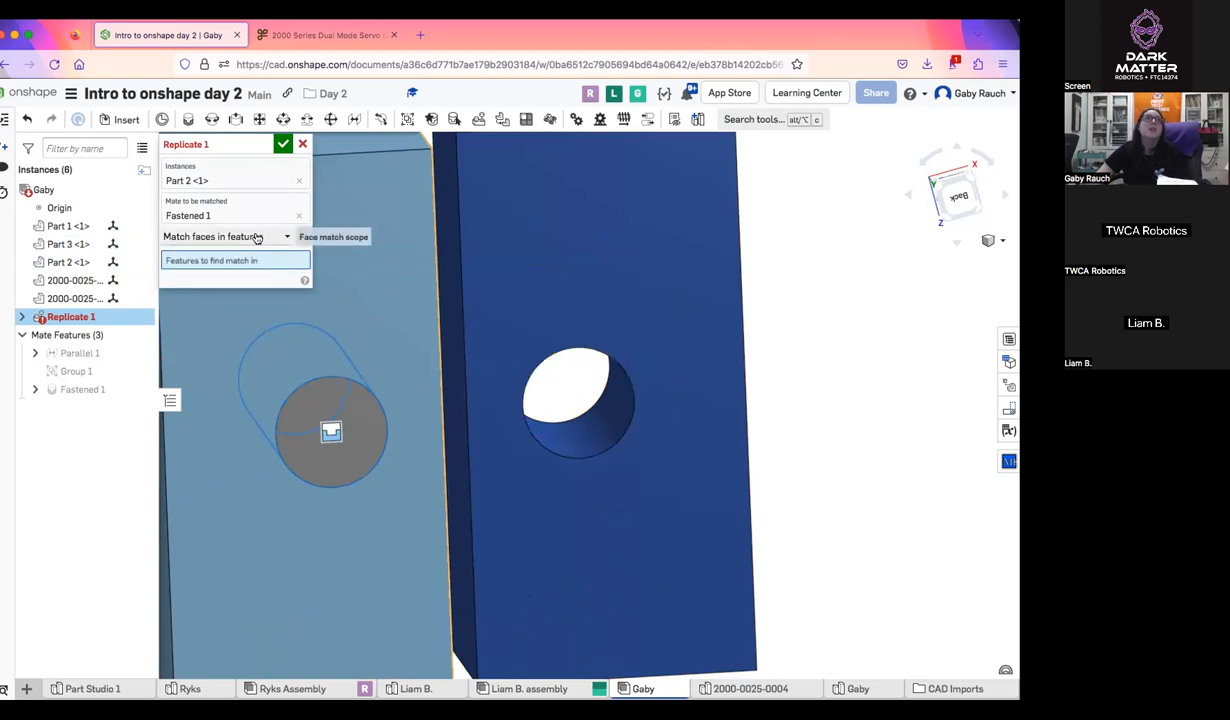
Try Match individual faces with the dark blue block's holed face, and clear the face selection
left_click(247, 236)
left_click(240, 293)
left_click(660, 278)
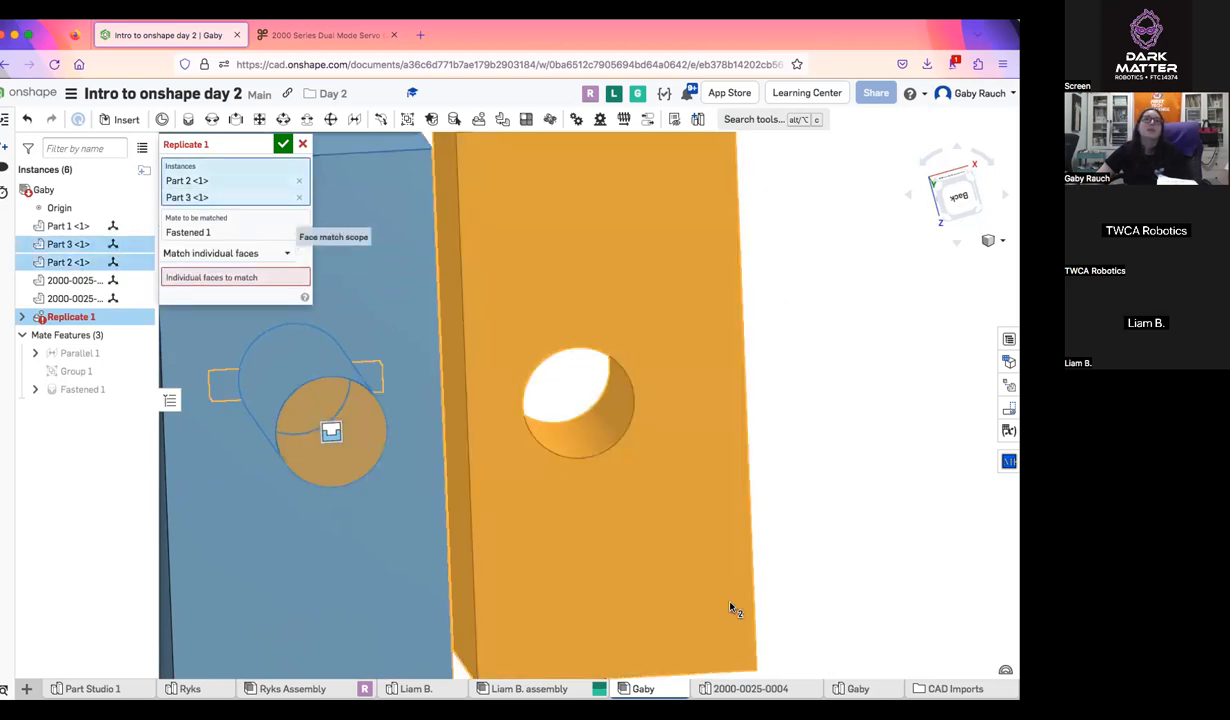
left_click(250, 277)
left_click(608, 454)
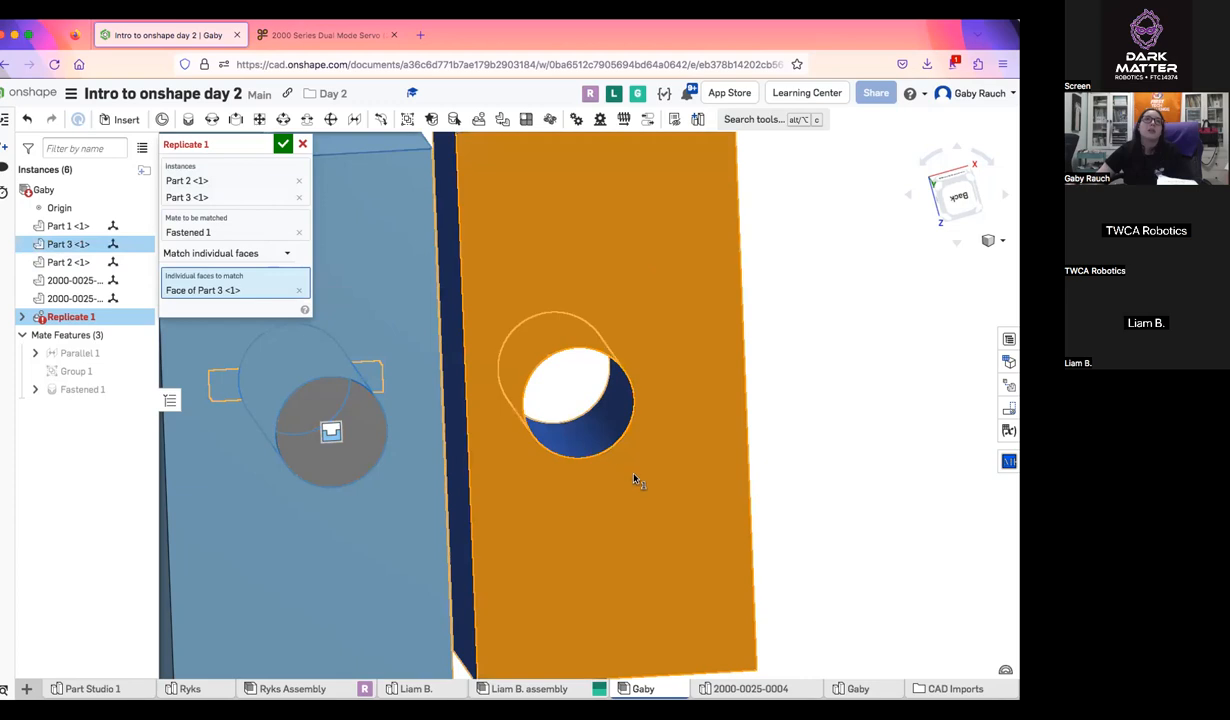
left_click(299, 289)
scroll(485, 296, "down", 5)
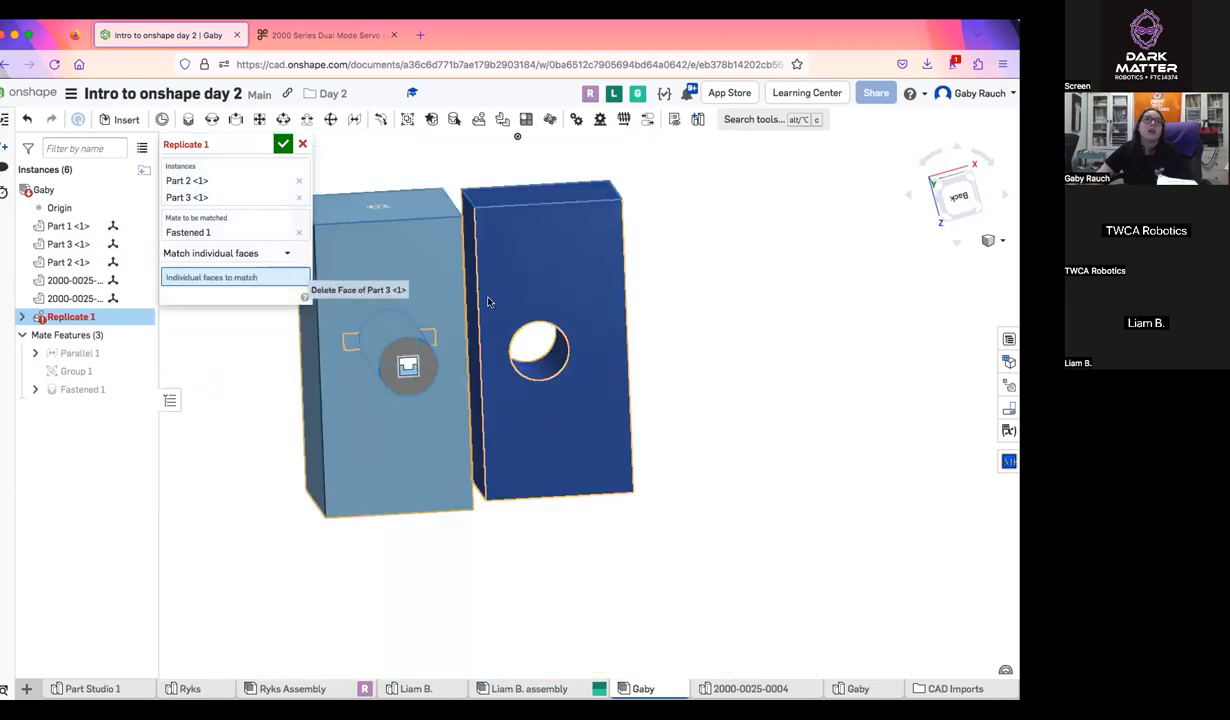
Remove the dark blue block from the instances to replicate and pick its holed face as the individual face to match
left_click(298, 197)
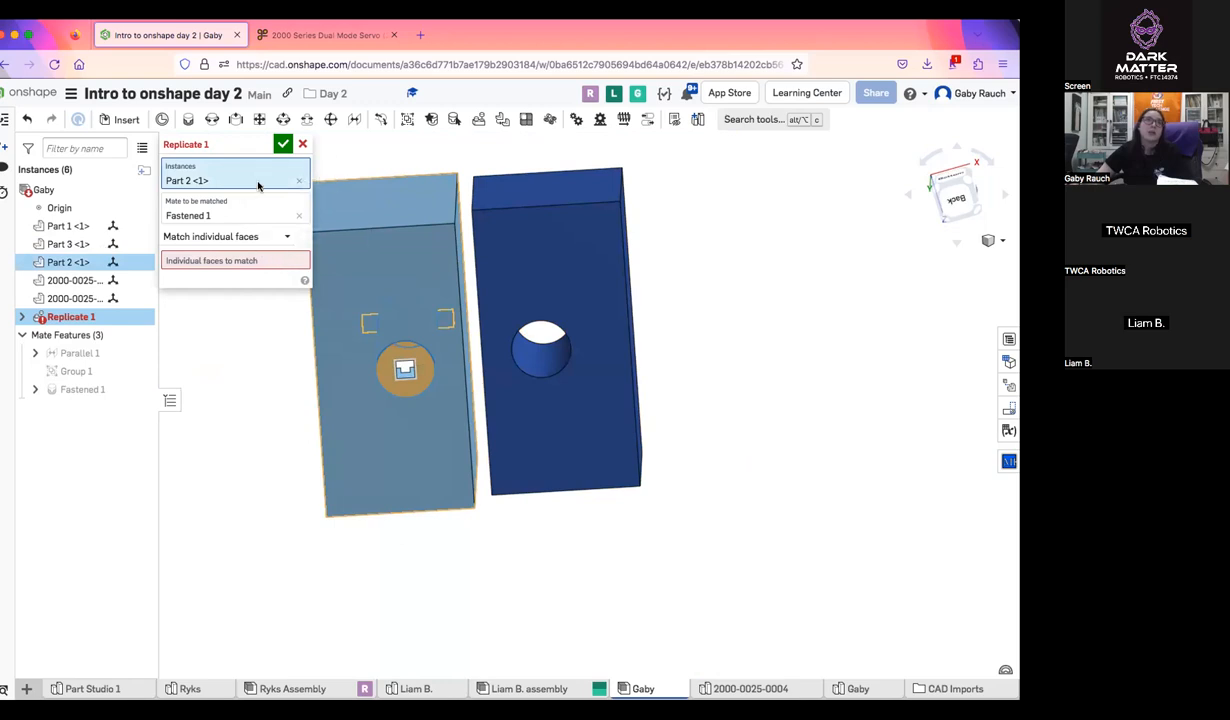
left_click(540, 295)
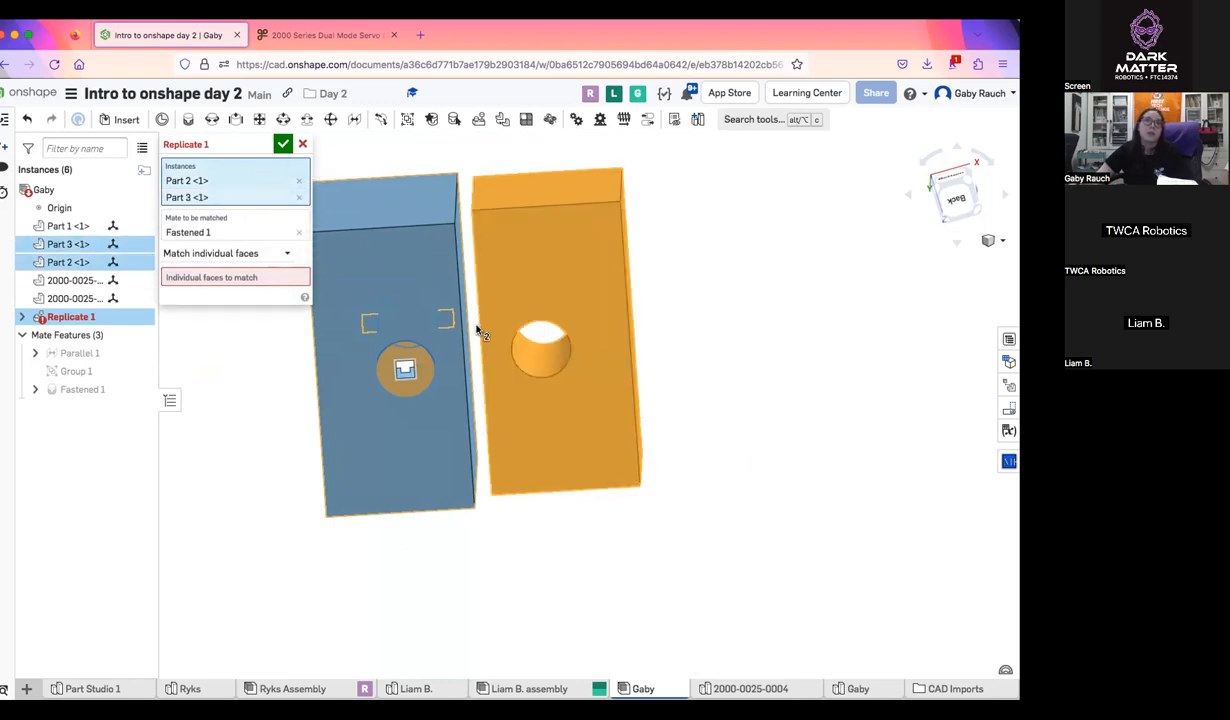
left_click(299, 197)
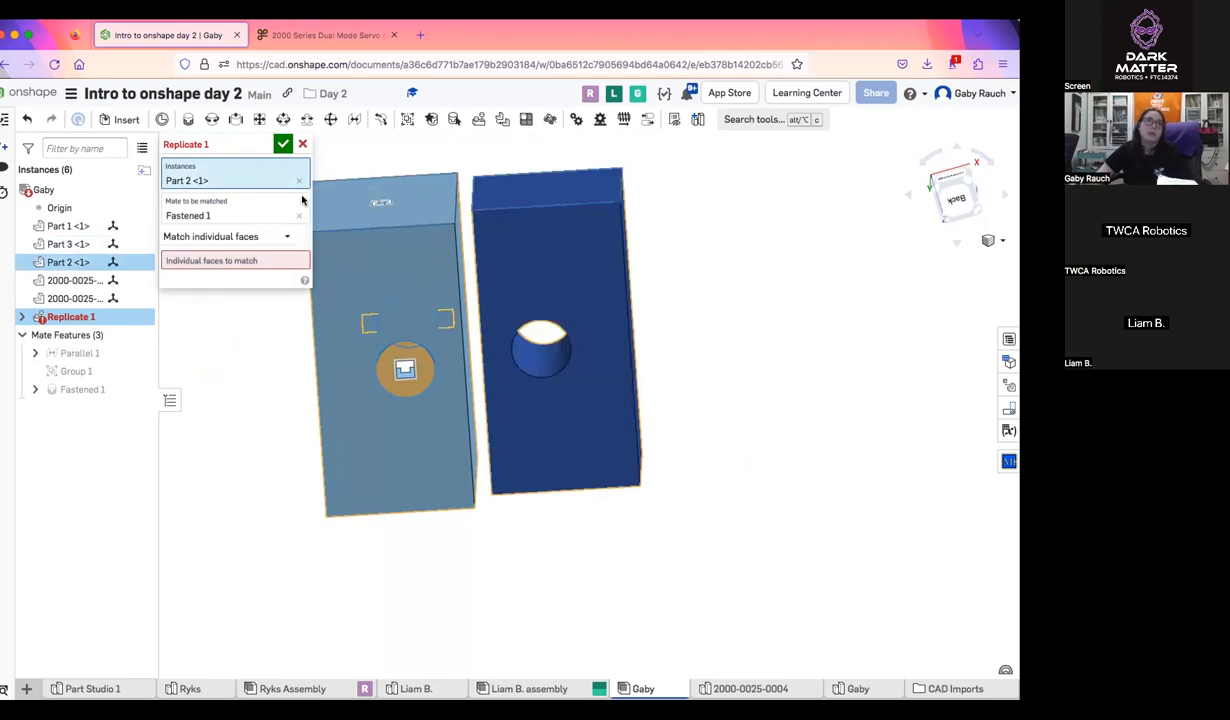
left_click(215, 260)
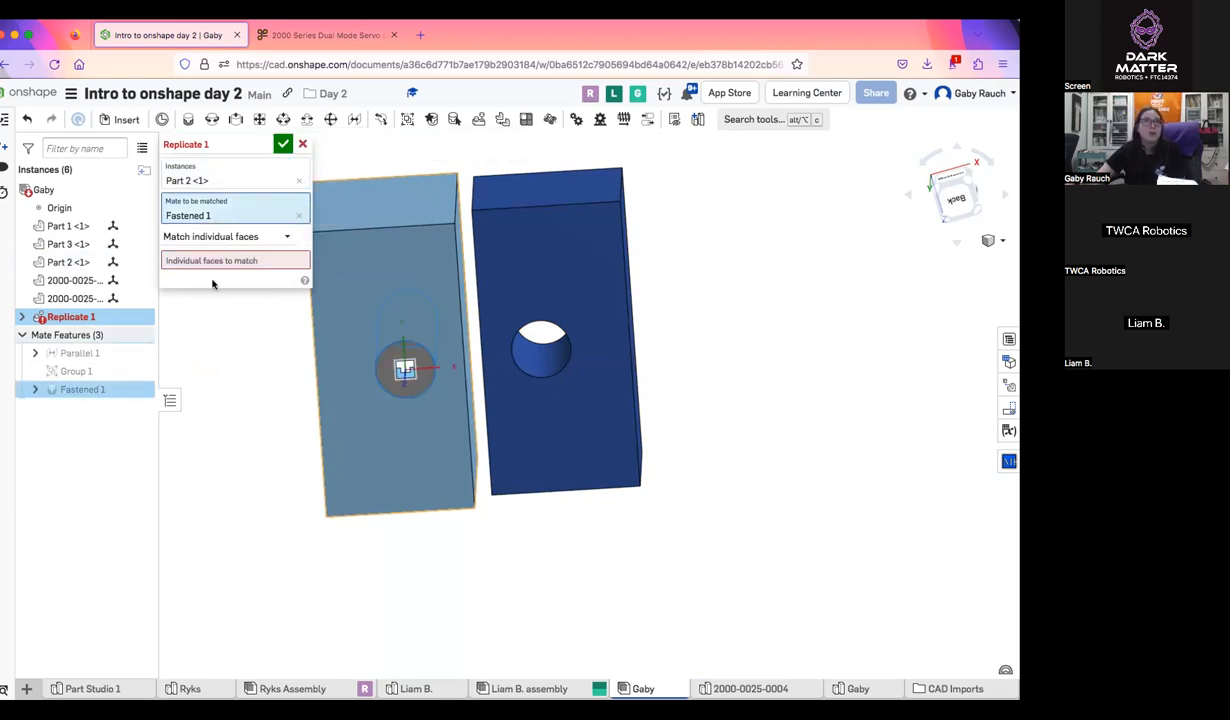
left_click(548, 280)
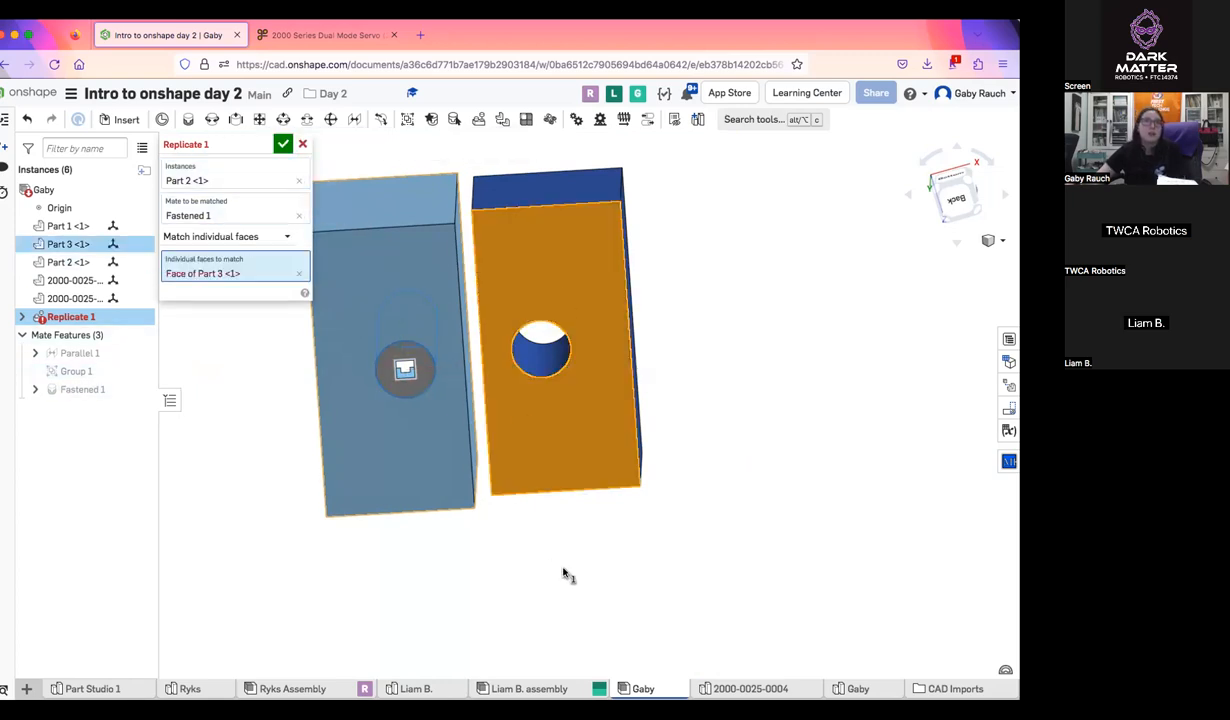
Try the dark blue block's hole edge again under Match faces in features, and cancel the Replicate
left_click(264, 234)
left_click(250, 276)
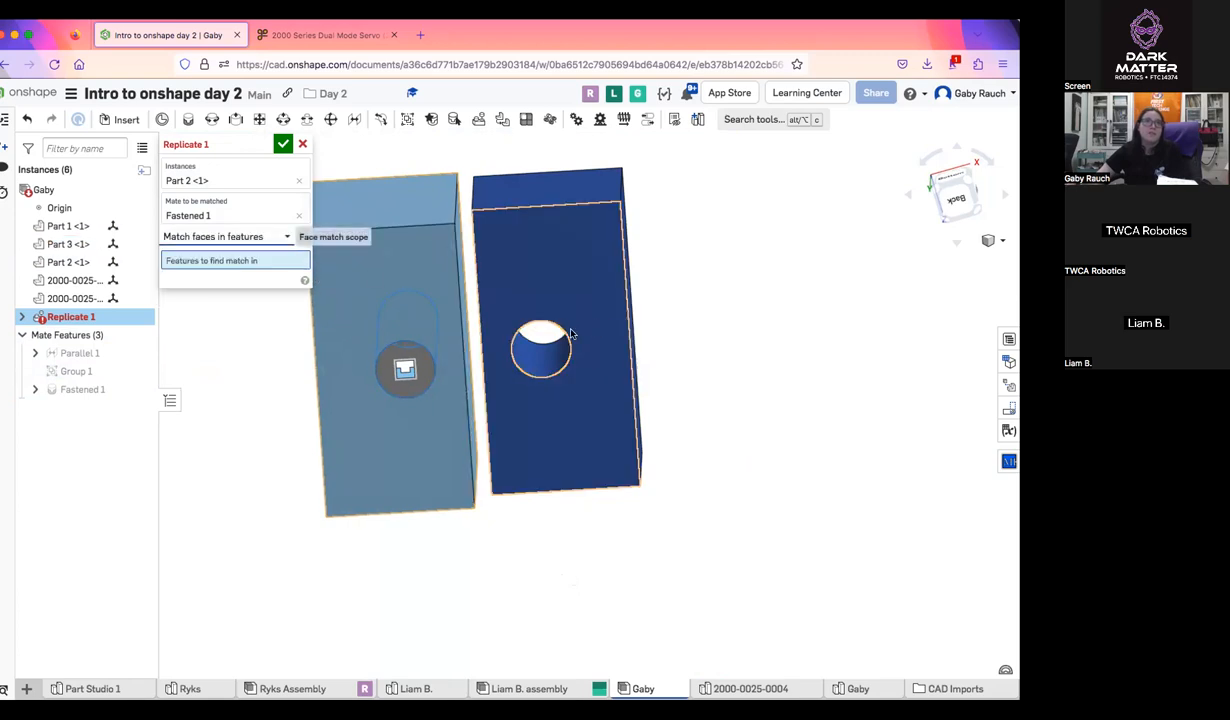
left_click(567, 340)
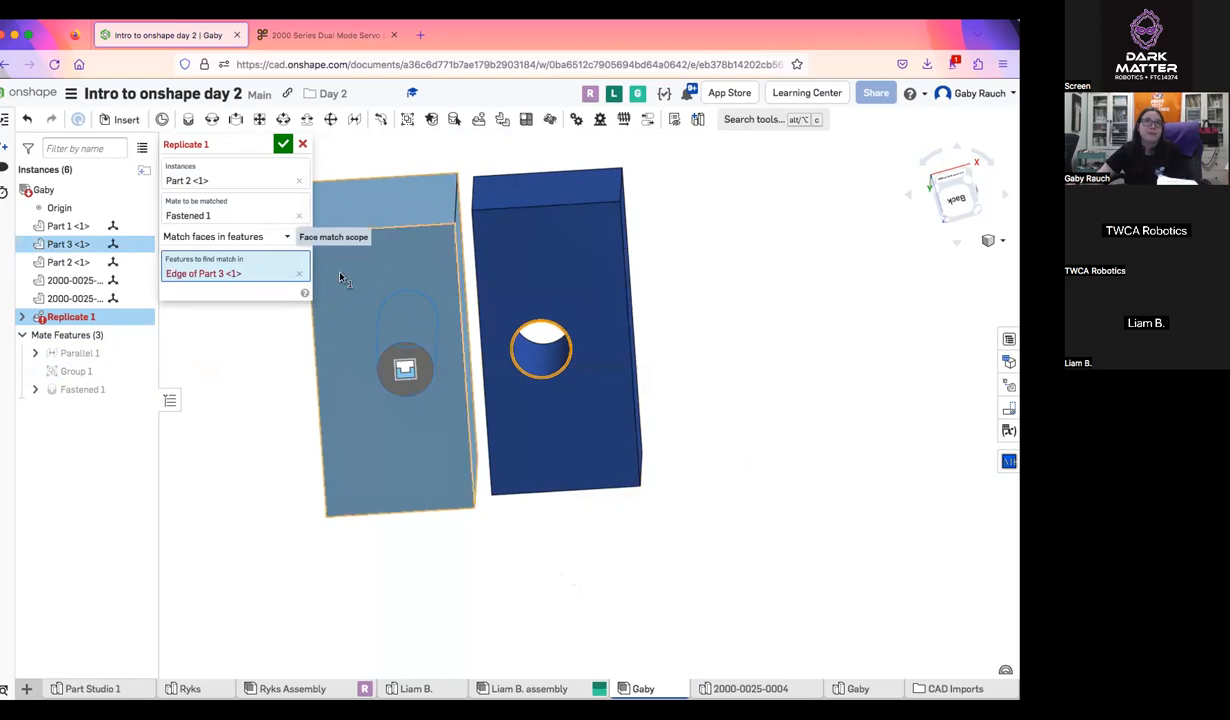
left_click(298, 273)
left_click(284, 236)
left_click(300, 144)
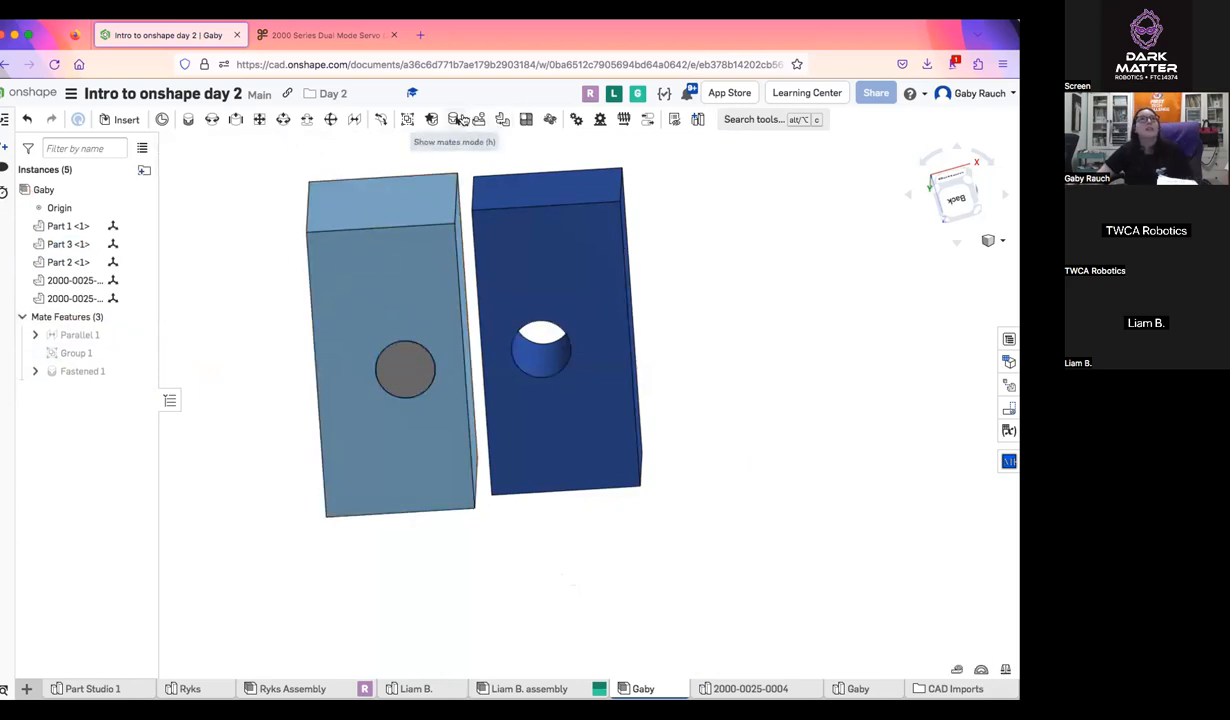
Start a new Replicate of the pin with the dark blue block as the part to find matching faces in
left_click(478, 119)
left_click(408, 378)
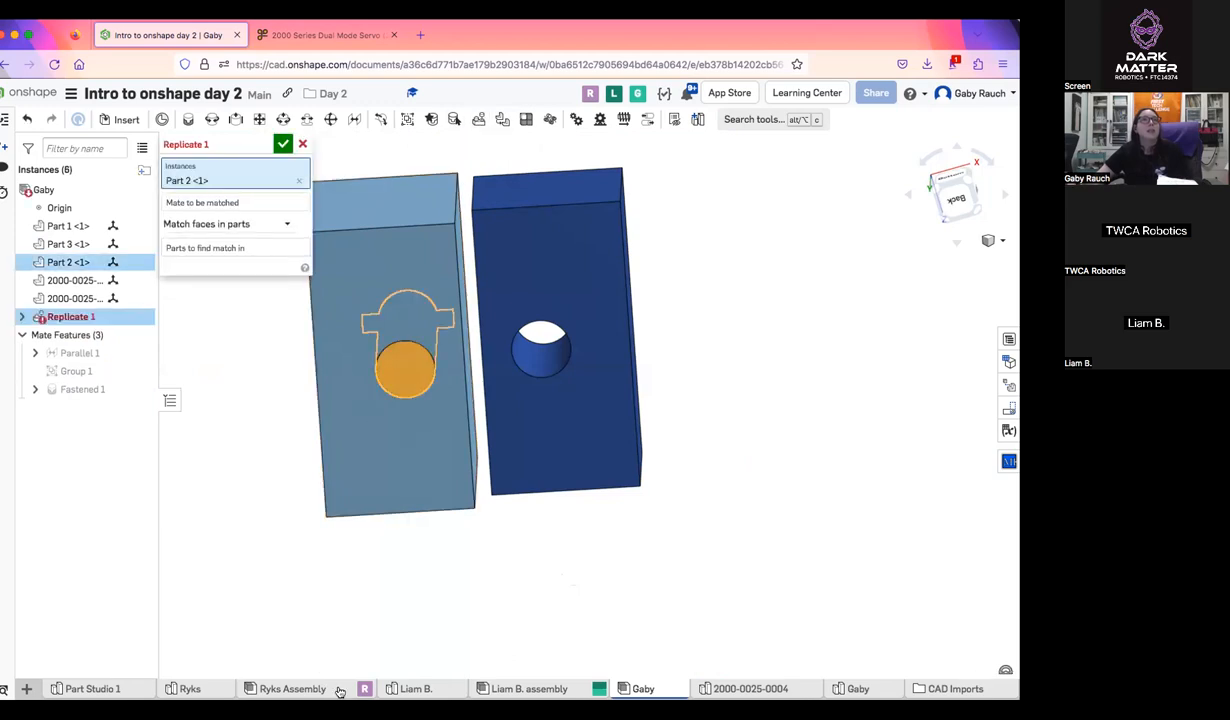
left_click(576, 286)
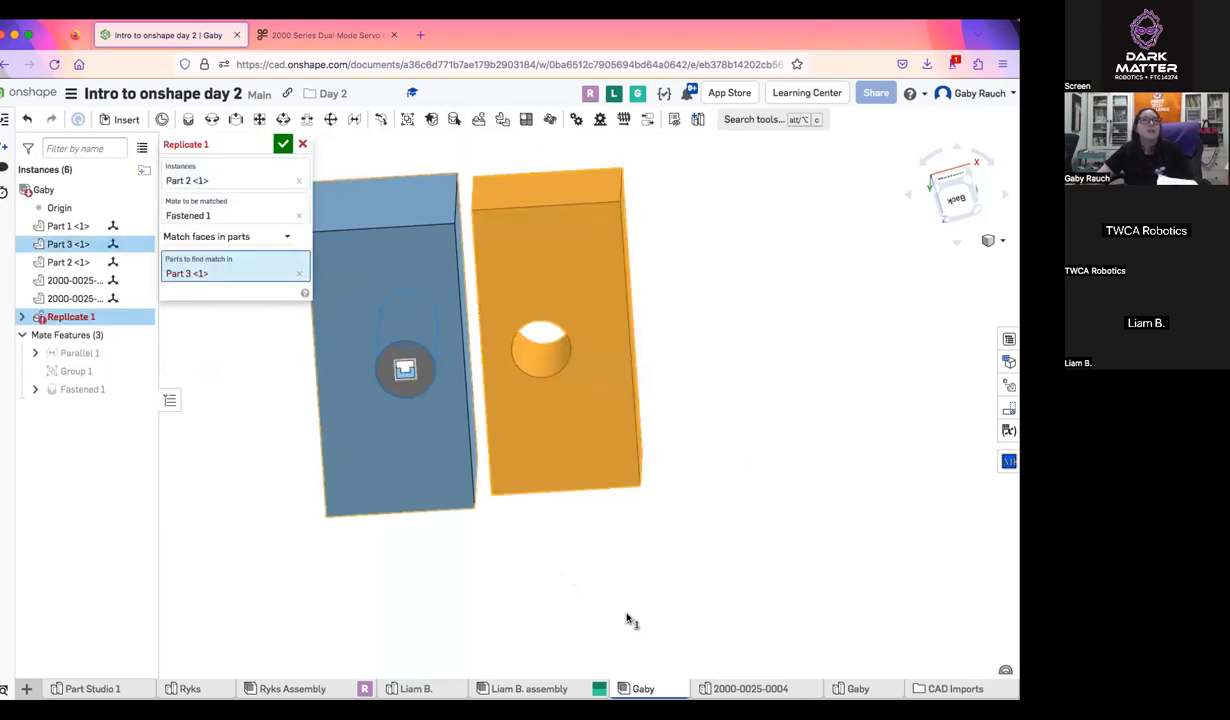
Try Match faces in features and Match individual faces in the Replicate, using the dark blue block and its holed face
left_click(277, 238)
left_click(250, 276)
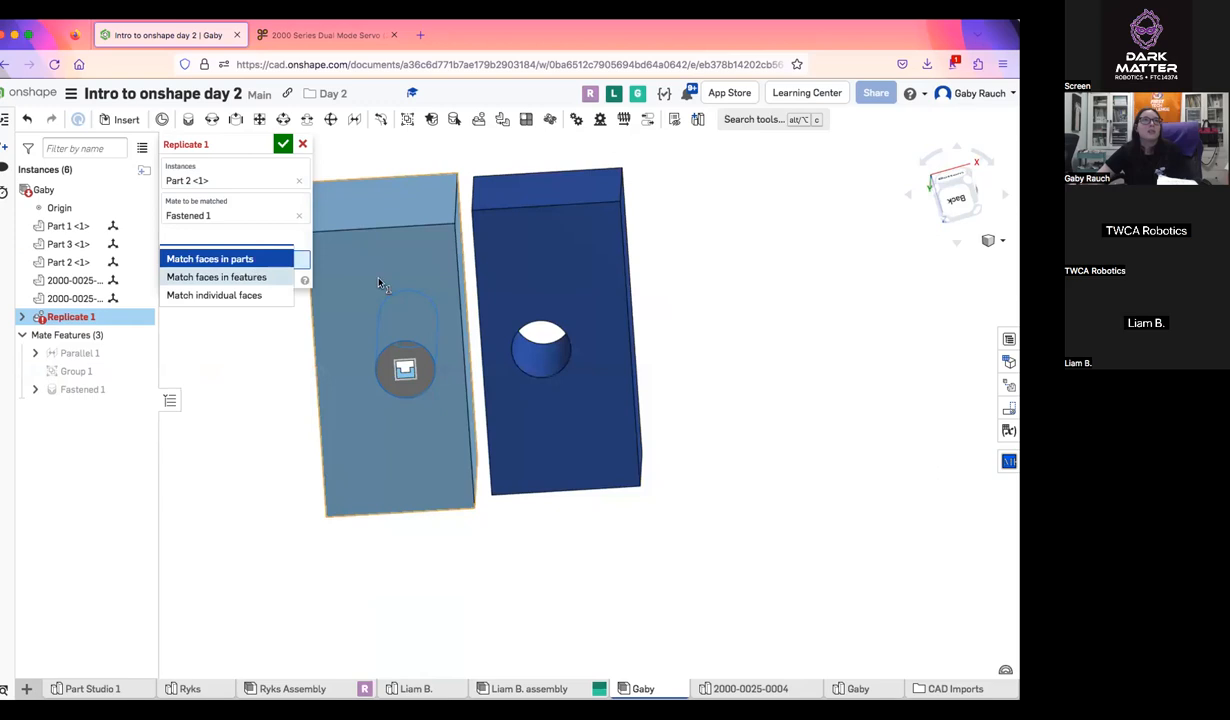
left_click(563, 297)
left_click(292, 255)
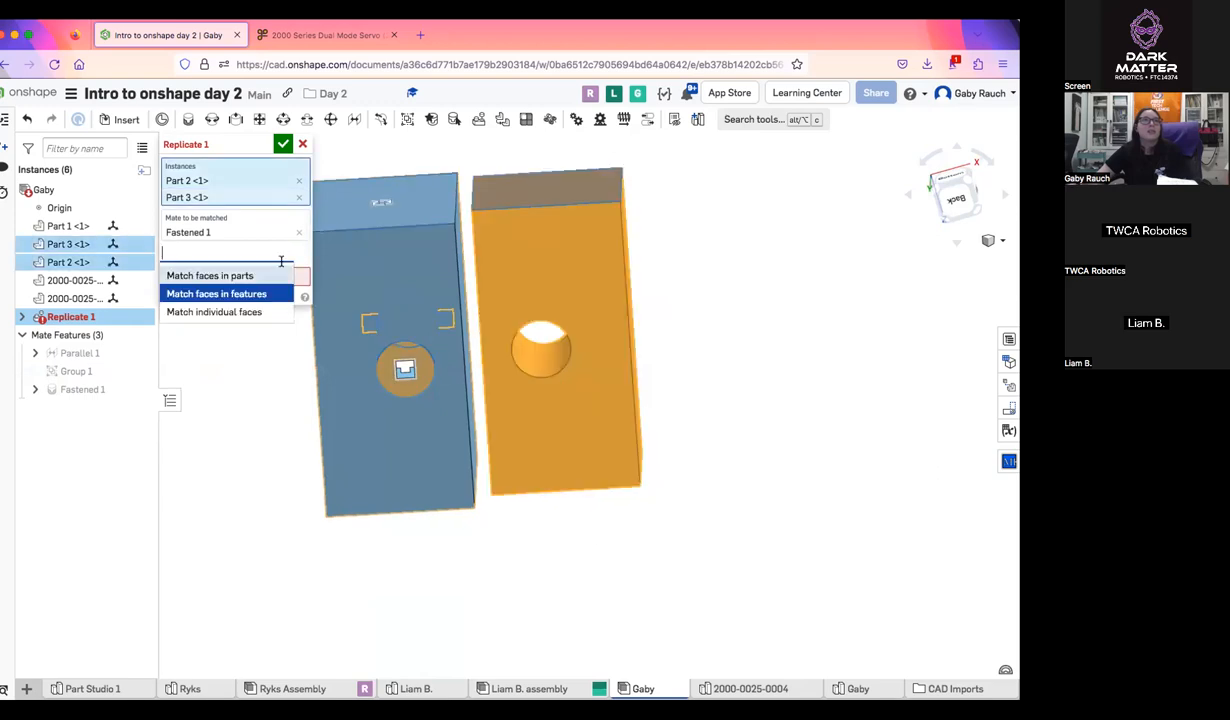
left_click(268, 309)
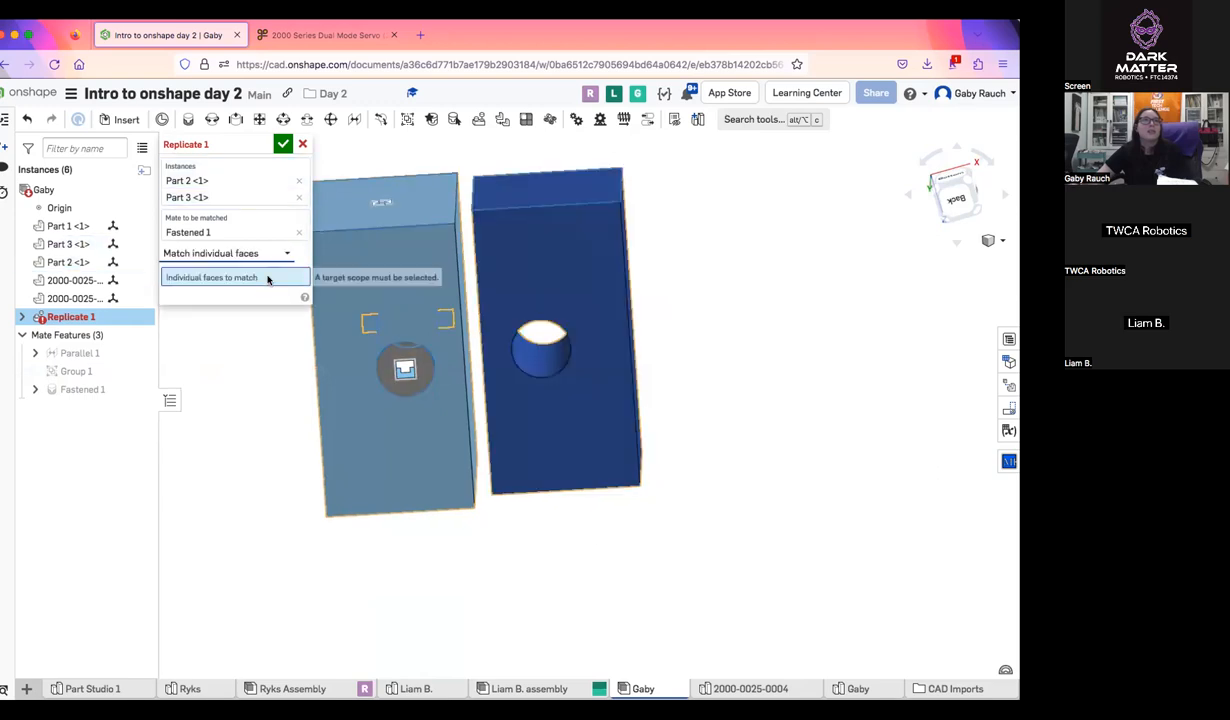
left_click(566, 286)
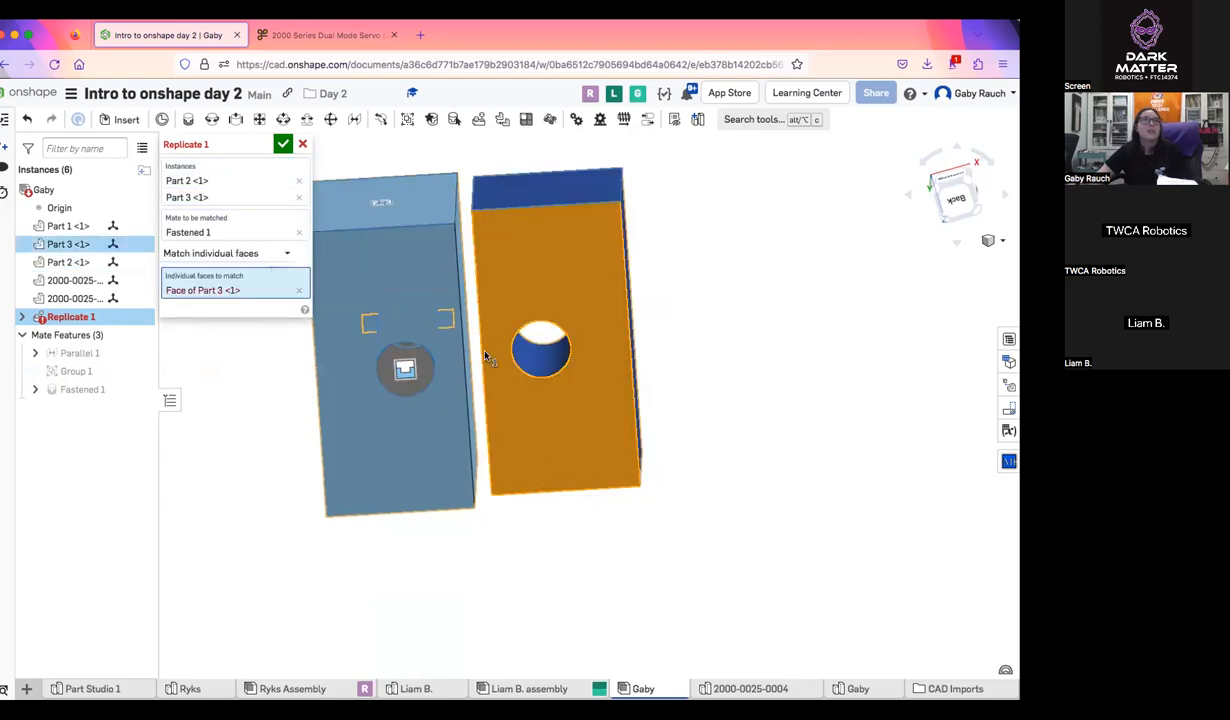
Remove the dark blue block from the instances to replicate, retry its holed face as the match, and cancel the Replicate
left_click(298, 197)
left_click(299, 273)
left_click(599, 297)
left_click(303, 147)
Start inserting a part from other documents and open the ServoCity folder of the FTC Robotics Parts Users library
right_click_drag(785, 313, 648, 357)
middle_click_drag(648, 357, 428, 366)
left_click(118, 119)
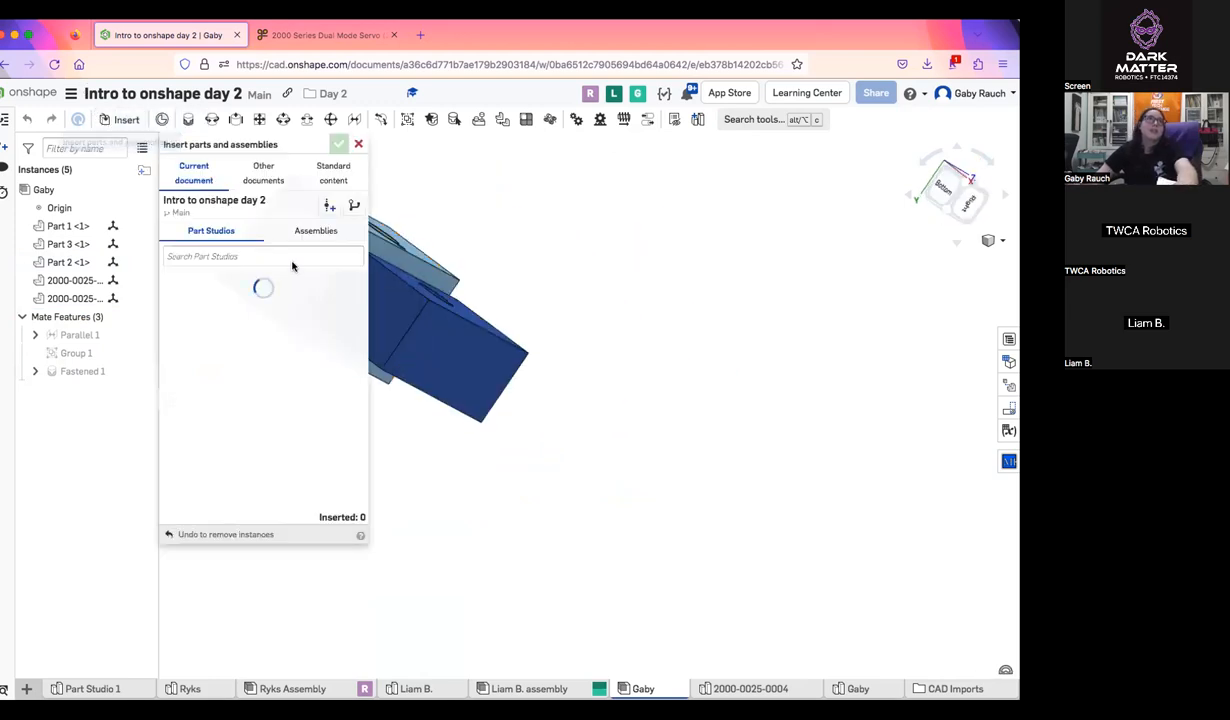
left_click(263, 172)
left_click(265, 385)
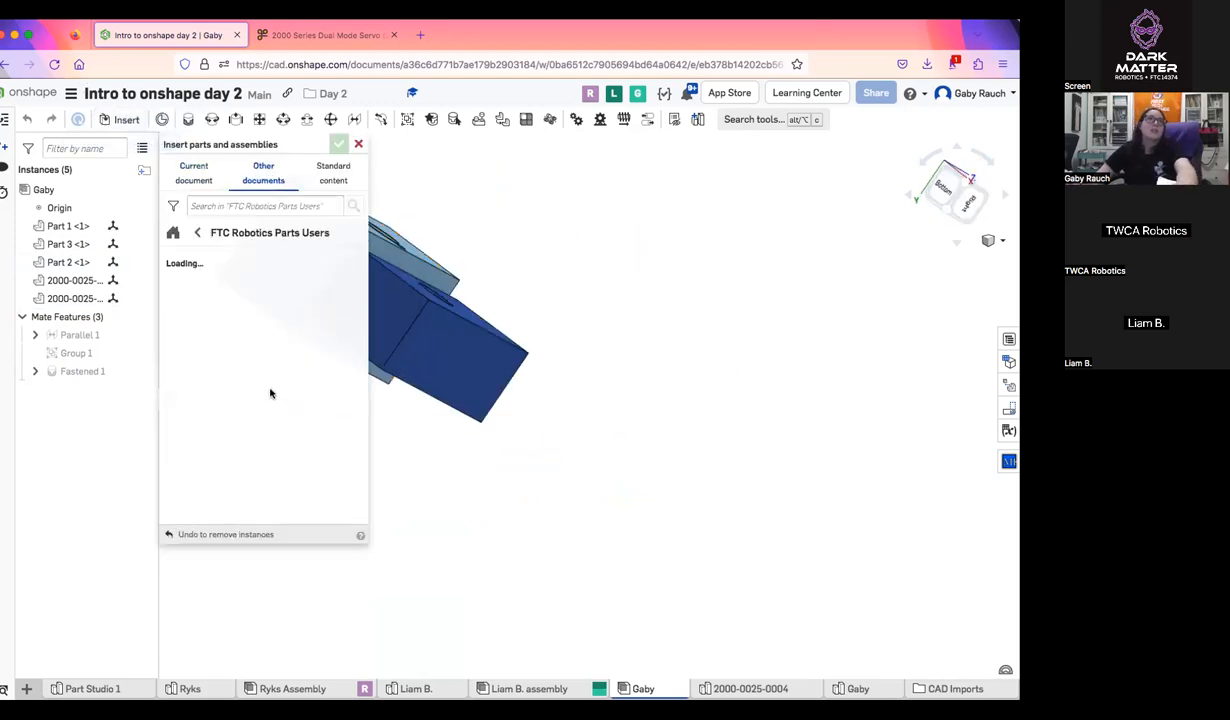
scroll(290, 360, "down", 1)
scroll(292, 378, "down", 2)
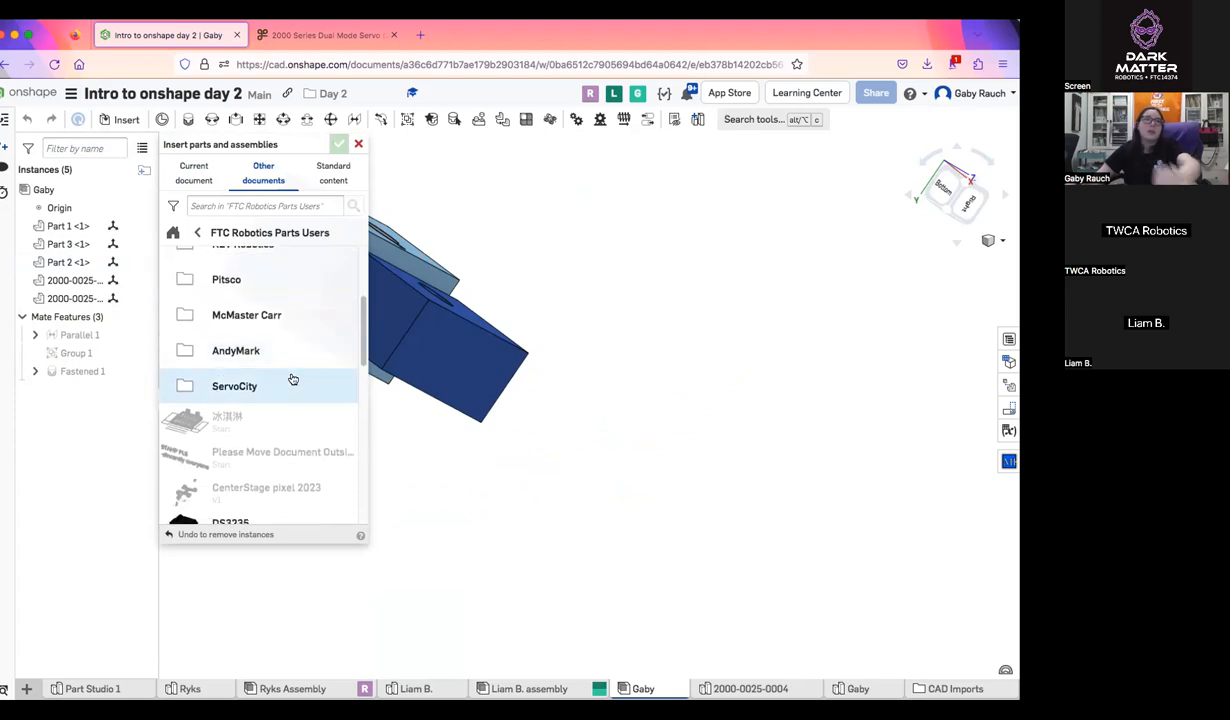
left_click(292, 383)
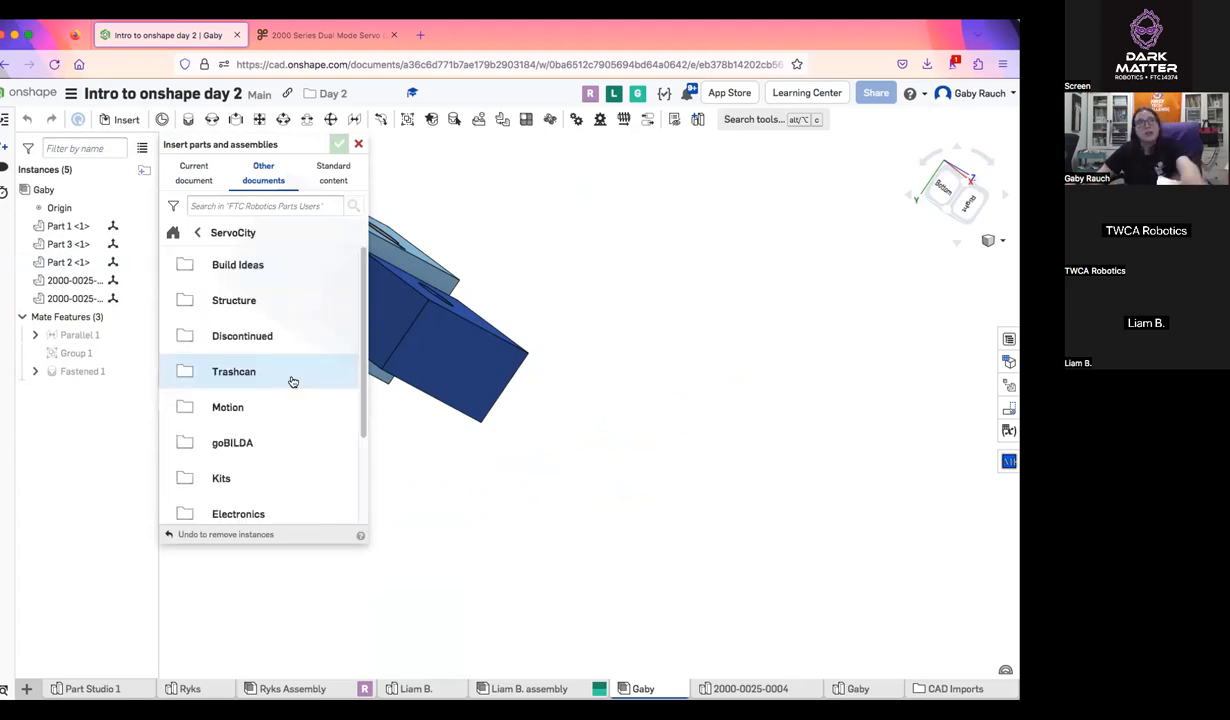
Insert the second Bottom Tapped Pattern Mount from the ServoCity Structure folder, placing it beside the dark blue block
left_click(242, 302)
scroll(283, 478, "down", 2)
left_click(262, 342)
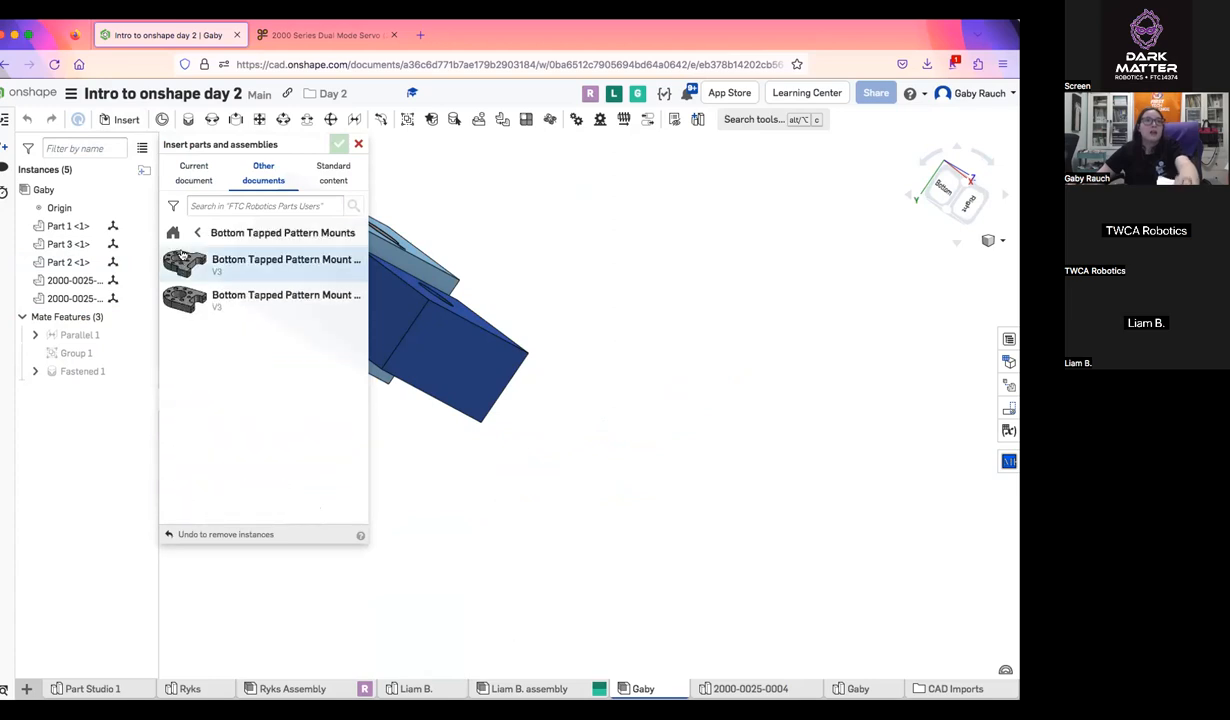
left_click(211, 290)
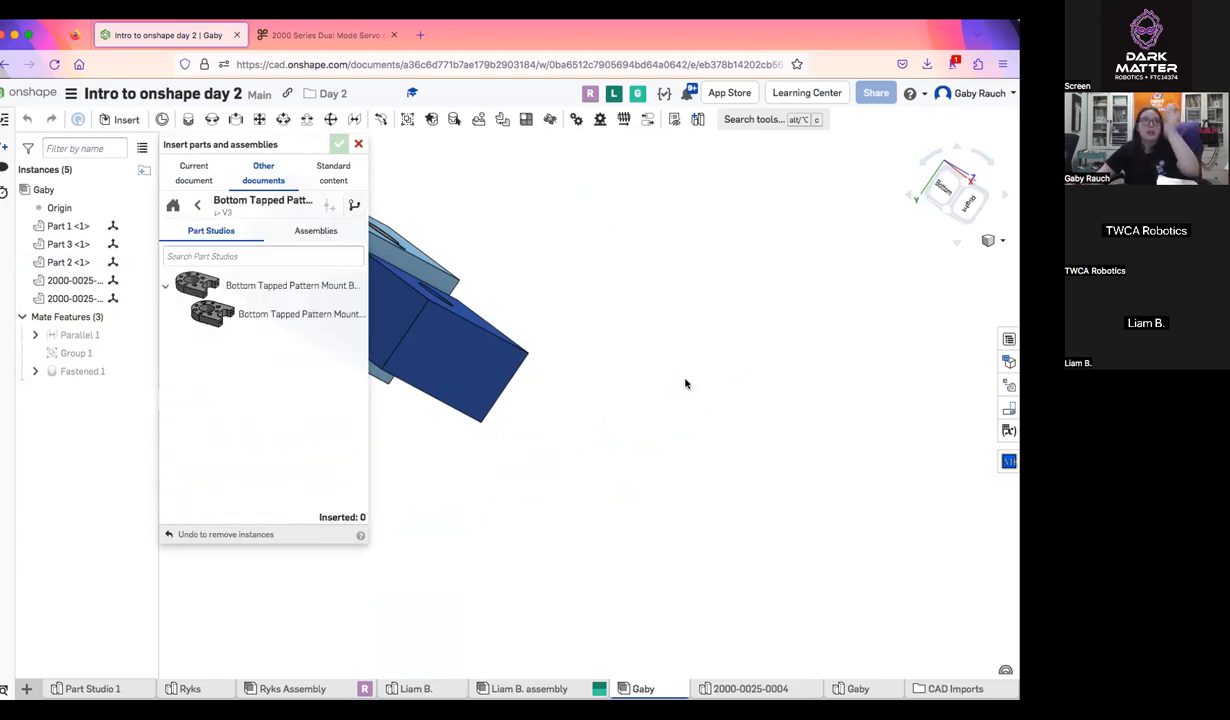
left_click(334, 315)
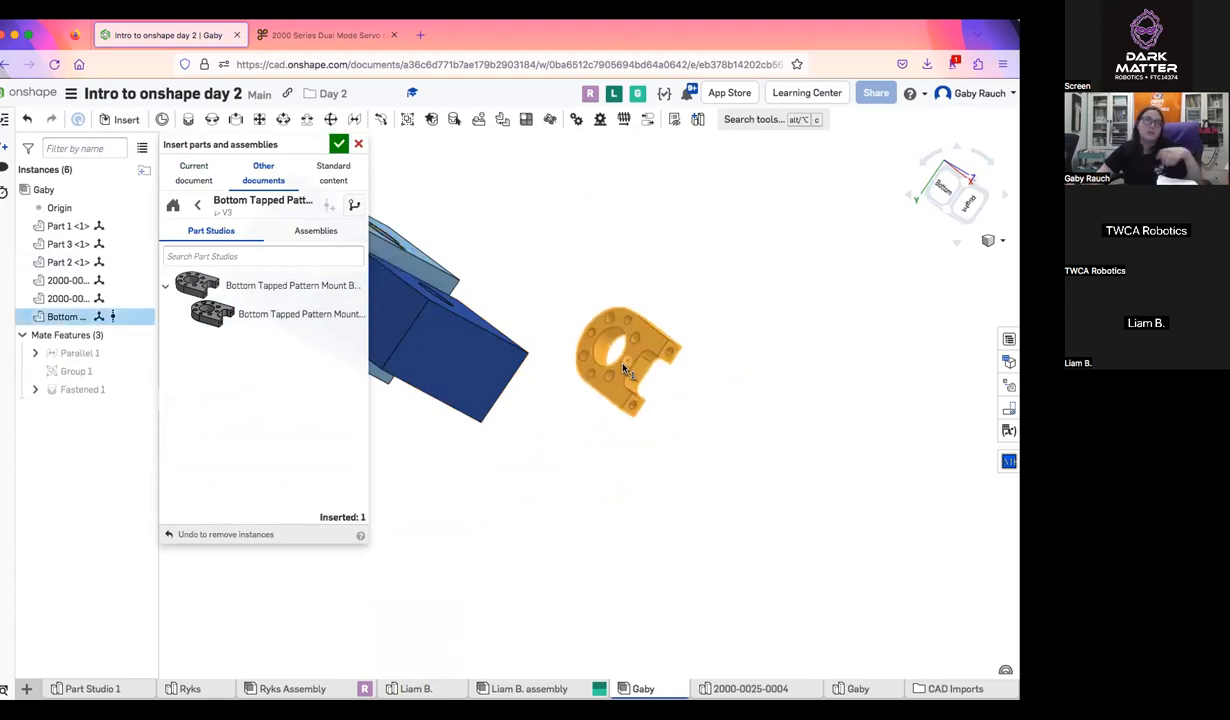
left_click(622, 357)
Insert a standard ANSI inch binding head machine screw, #6-32 with slot head and 0.125 length, near the pattern mount
left_click(334, 175)
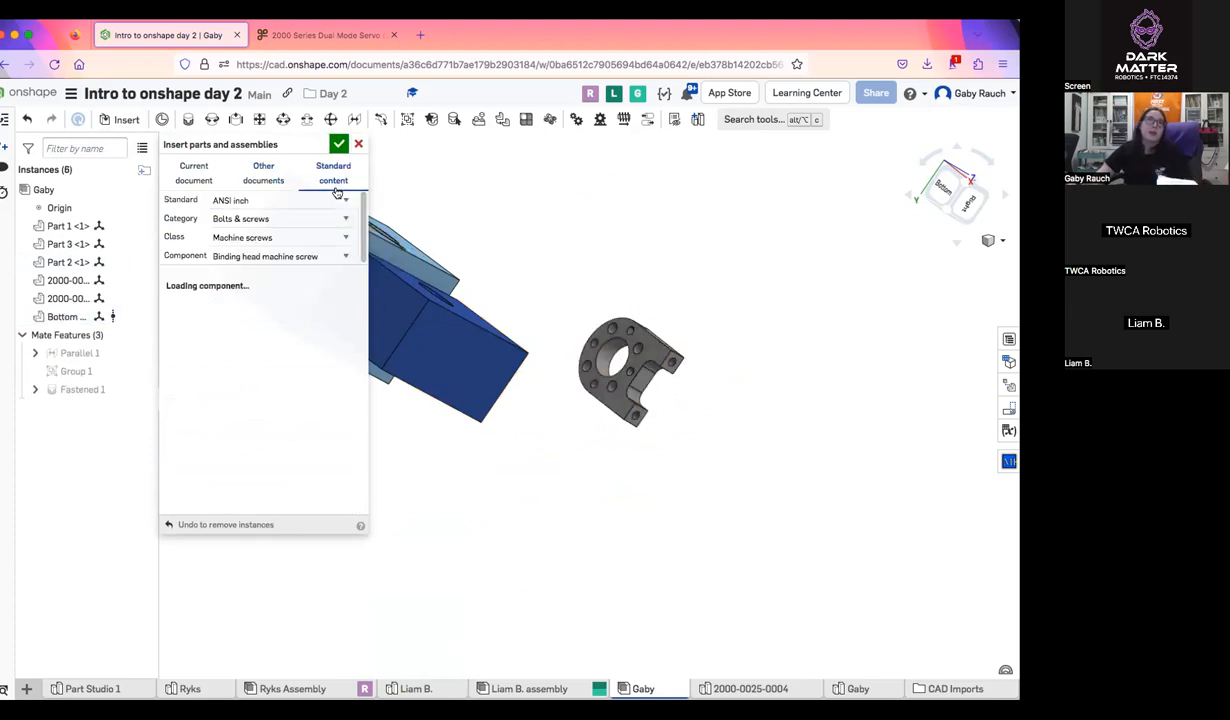
left_click(226, 220)
left_click(269, 214)
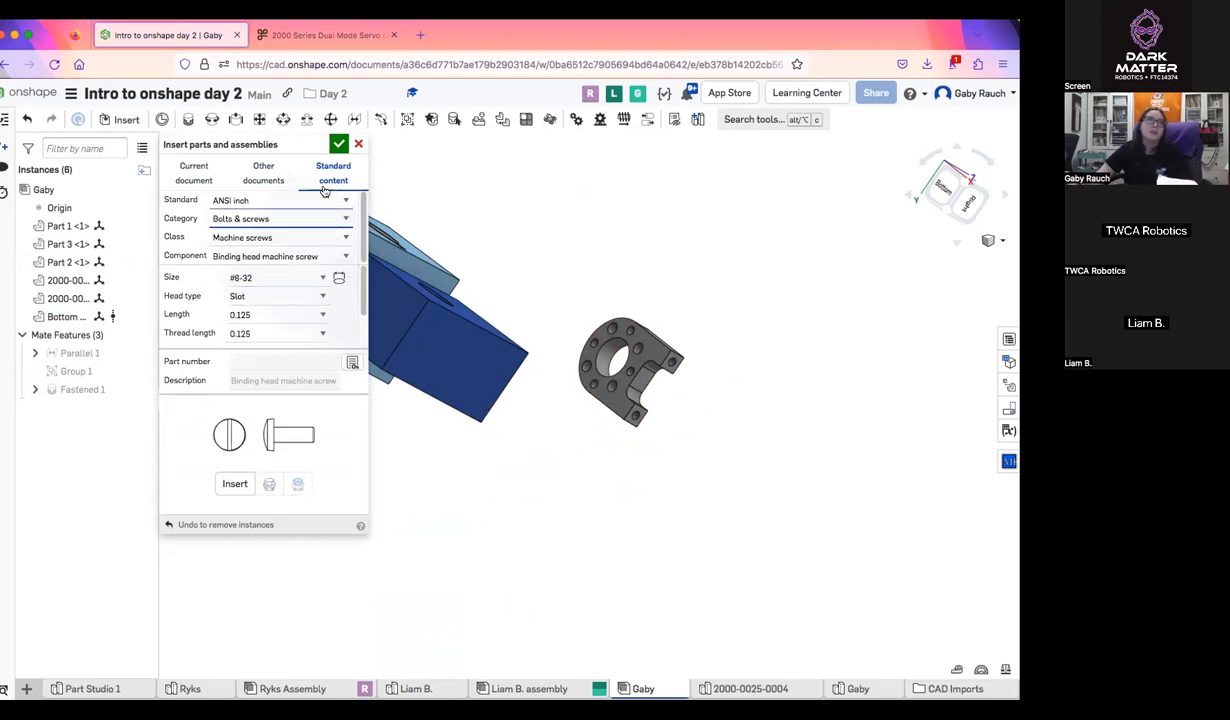
left_click(338, 145)
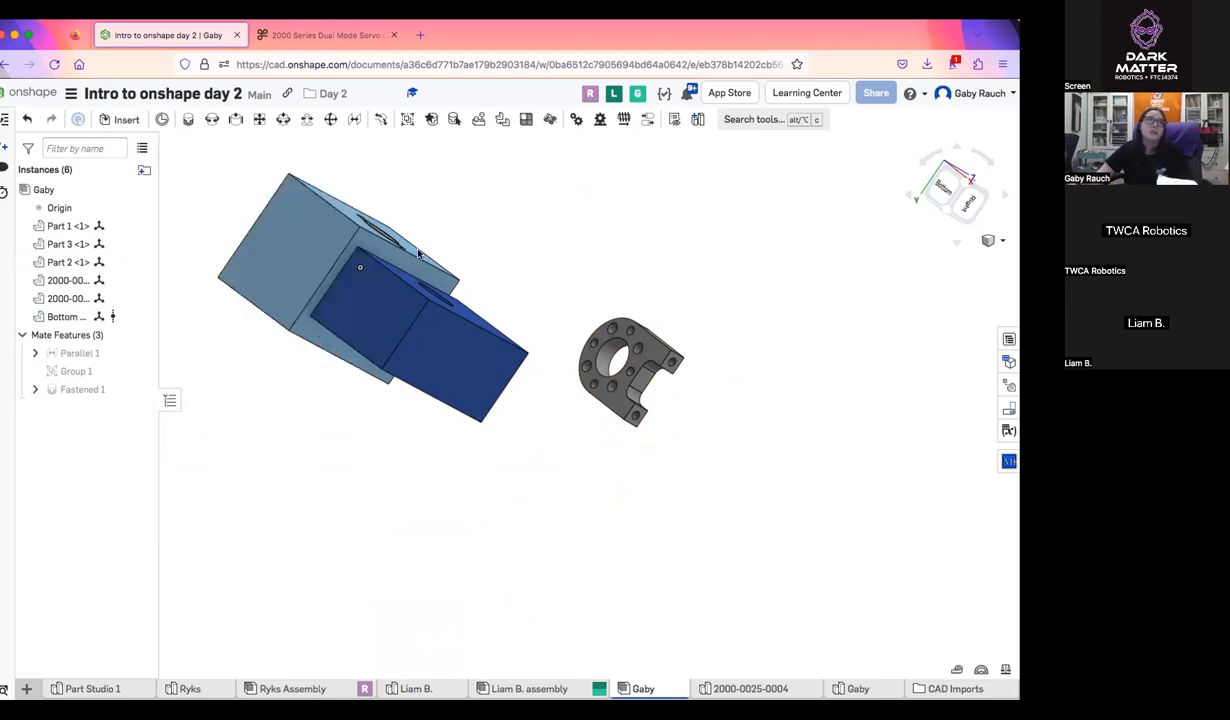
left_click(121, 119)
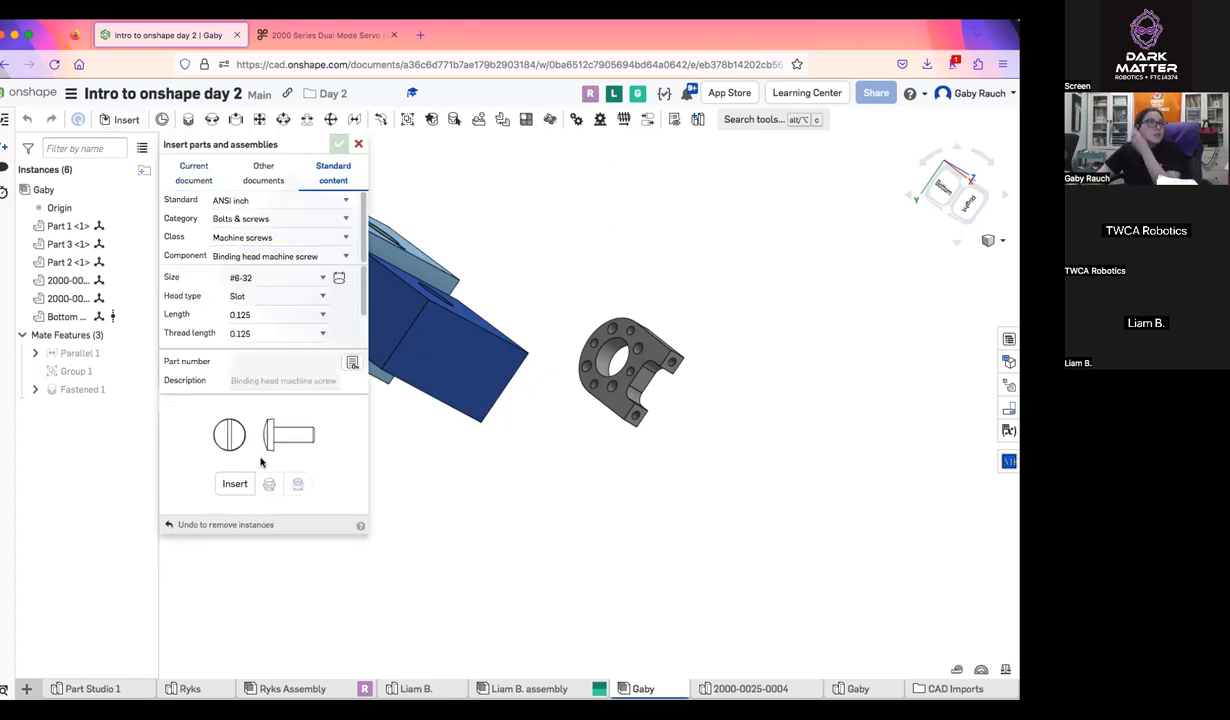
left_click(617, 280)
left_click(339, 143)
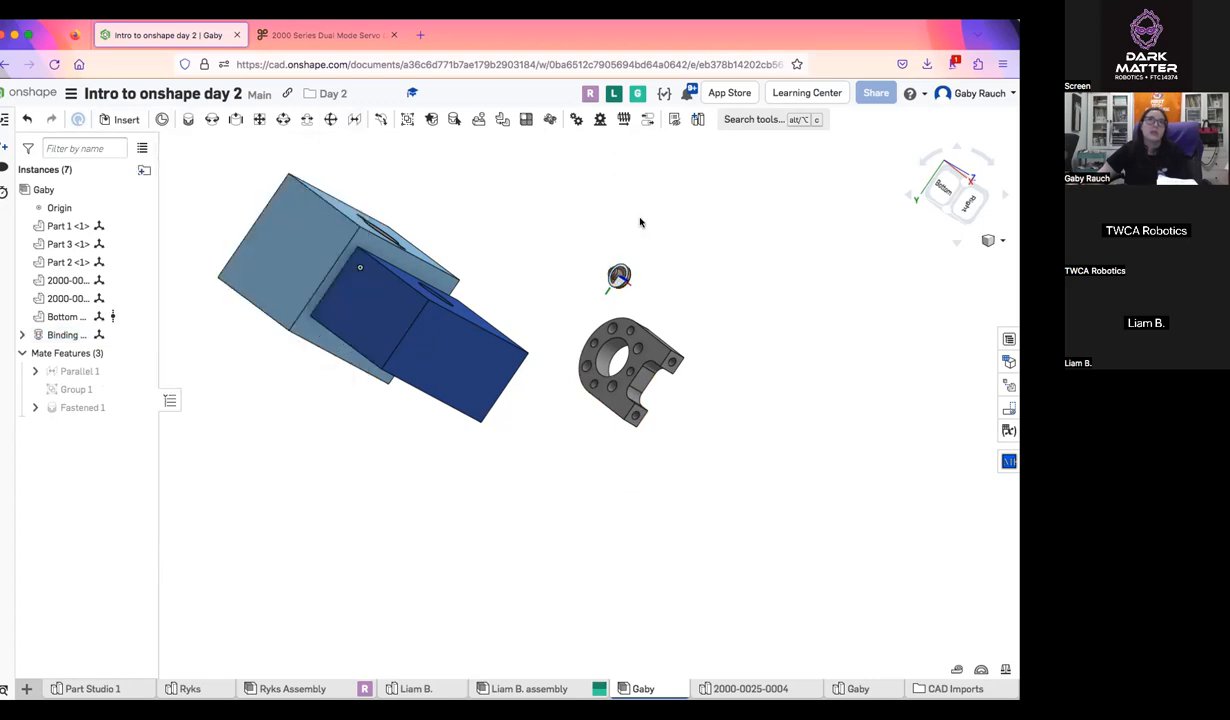
Add a Fastened mate between the underside of the screw's head and a large hole at the mount's rounded end
scroll(620, 349, "up", 5)
right_click_drag(537, 366, 551, 370)
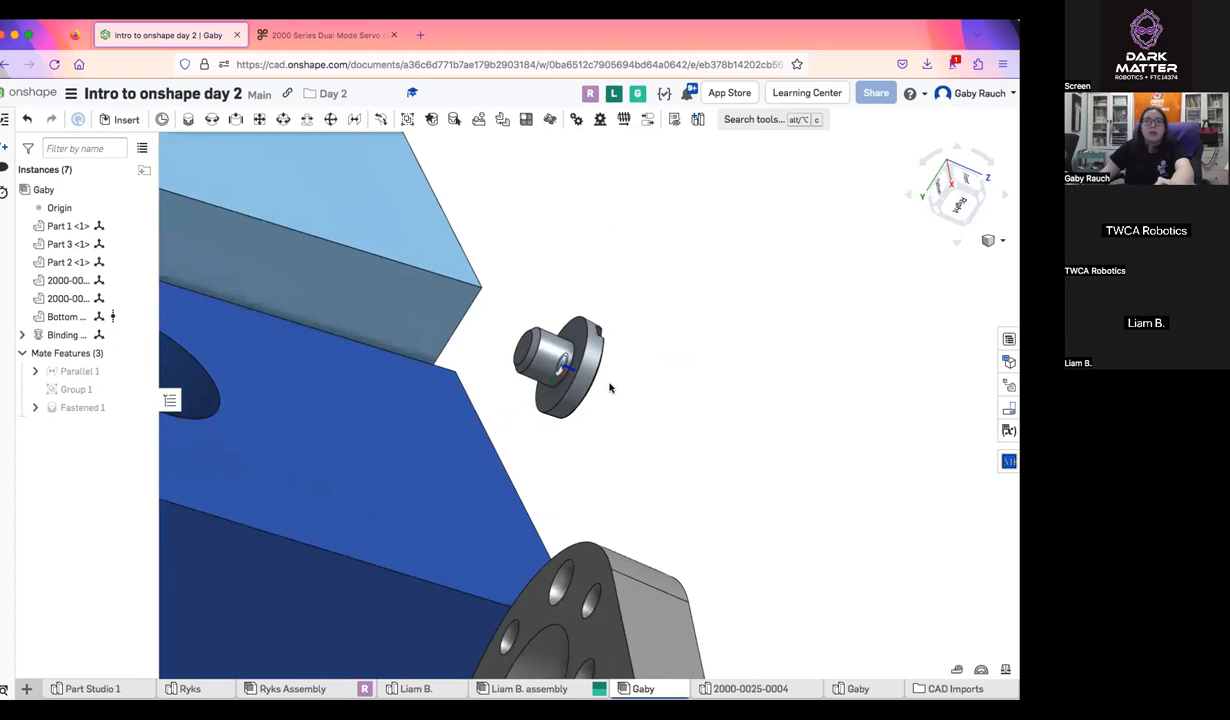
key("f")
left_click(578, 383)
right_click_drag(578, 383, 700, 400)
left_click(720, 417)
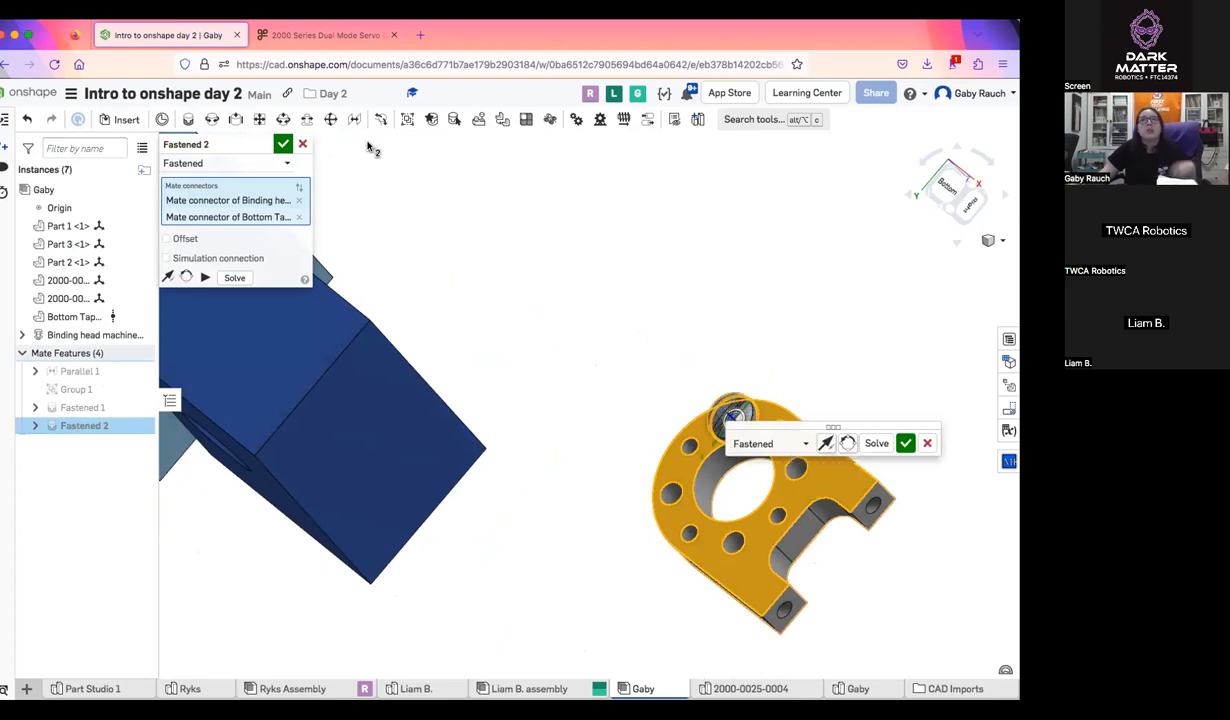
Flip the Fastened mate's axis so the screw's shank points into the mount's hole, and accept the mate
scroll(675, 398, "up", 5)
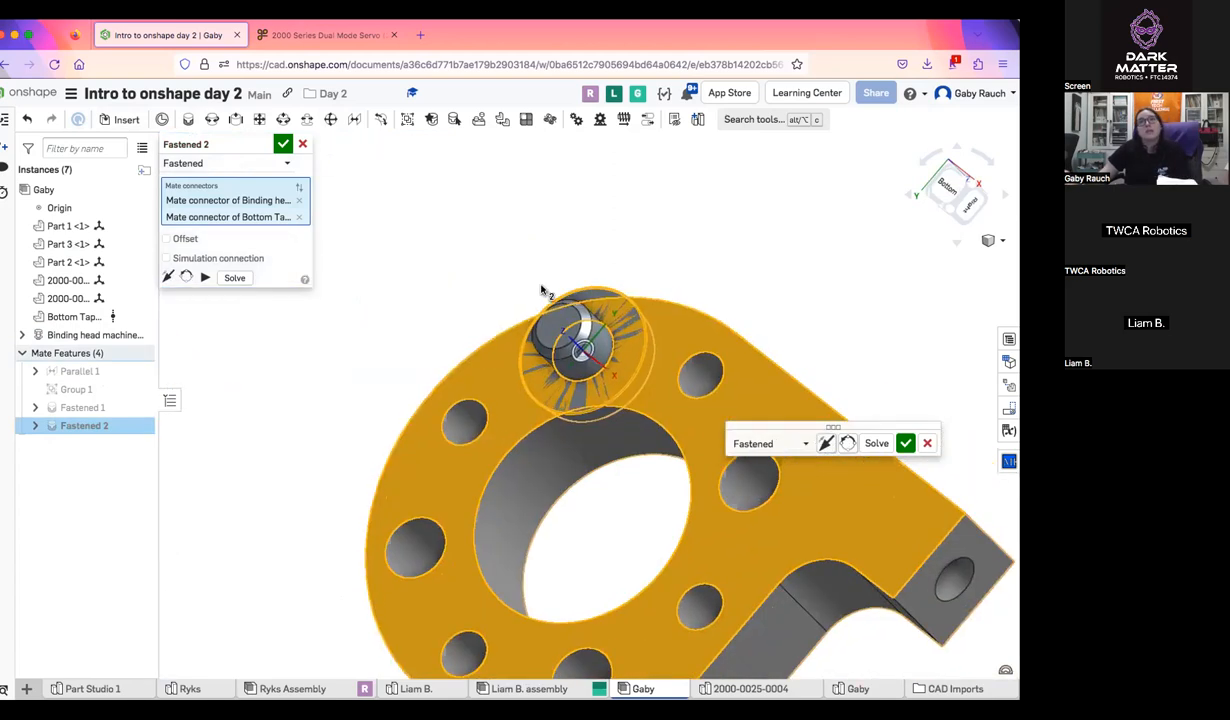
right_click_drag(590, 278, 554, 312)
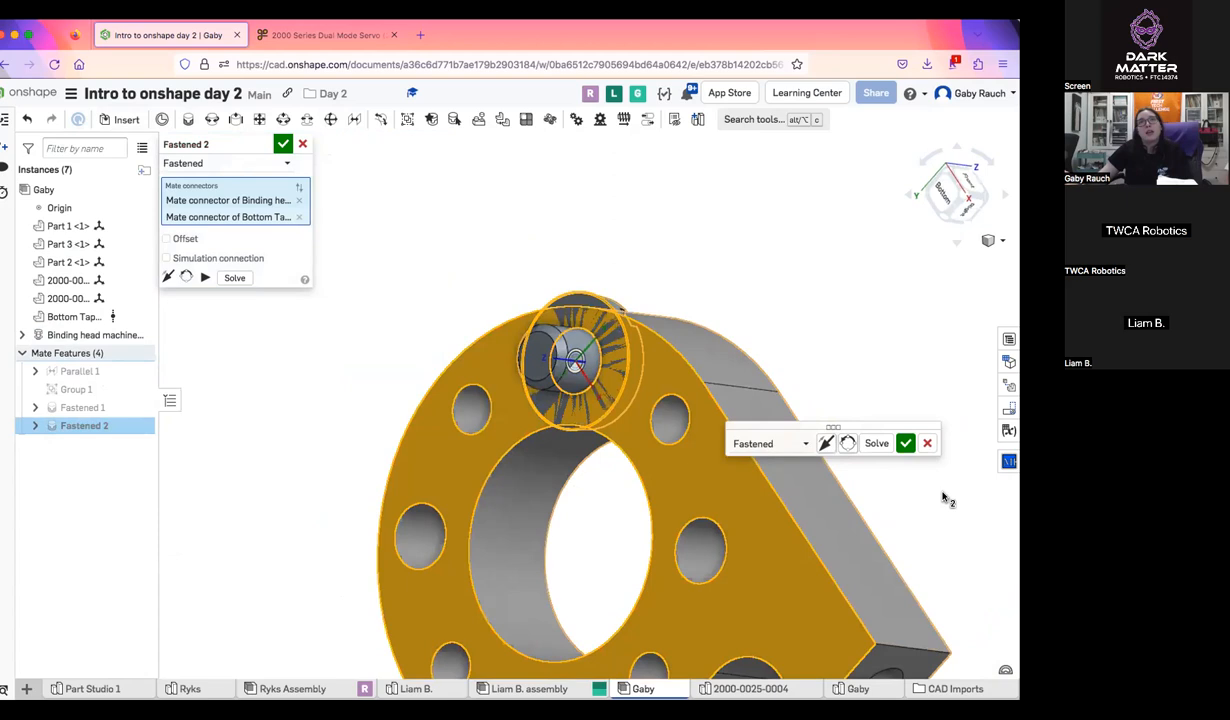
left_click(825, 443)
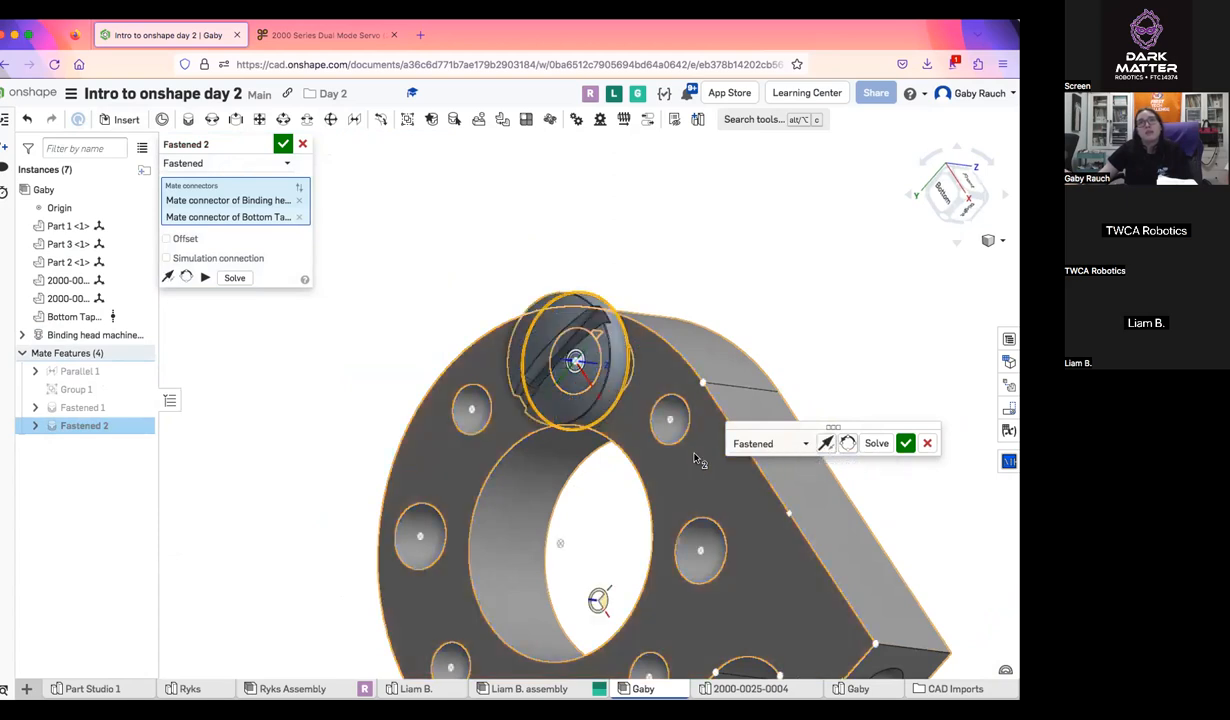
left_click(279, 149)
Start a Replicate of the fastened screw using Match edges on face with the mount's flat holed face
scroll(572, 287, "down", 5)
right_click_drag(573, 287, 510, 138)
left_click(478, 119)
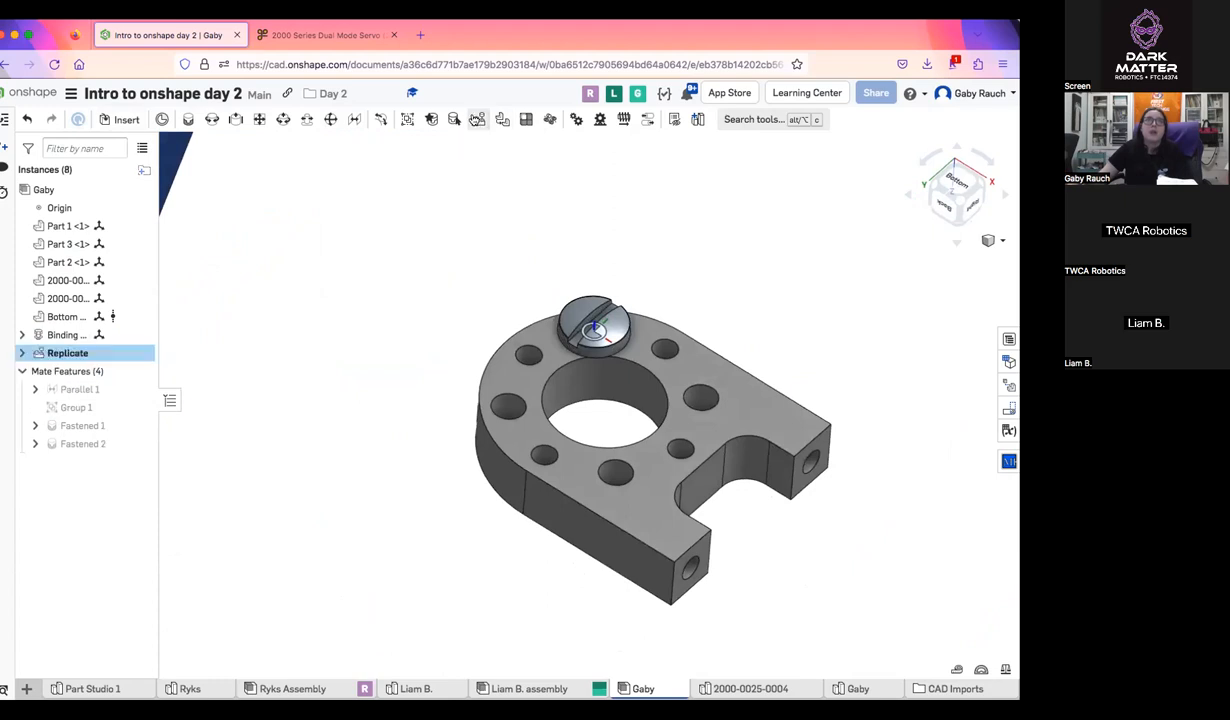
left_click(578, 330)
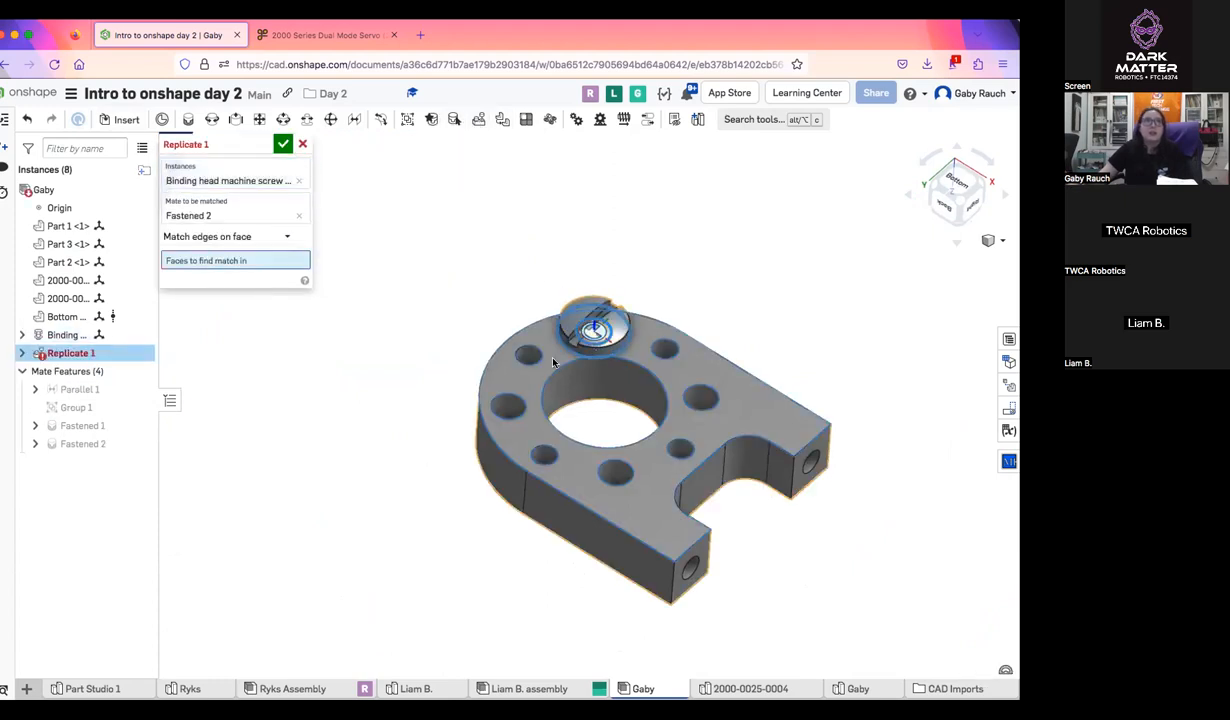
left_click(552, 362)
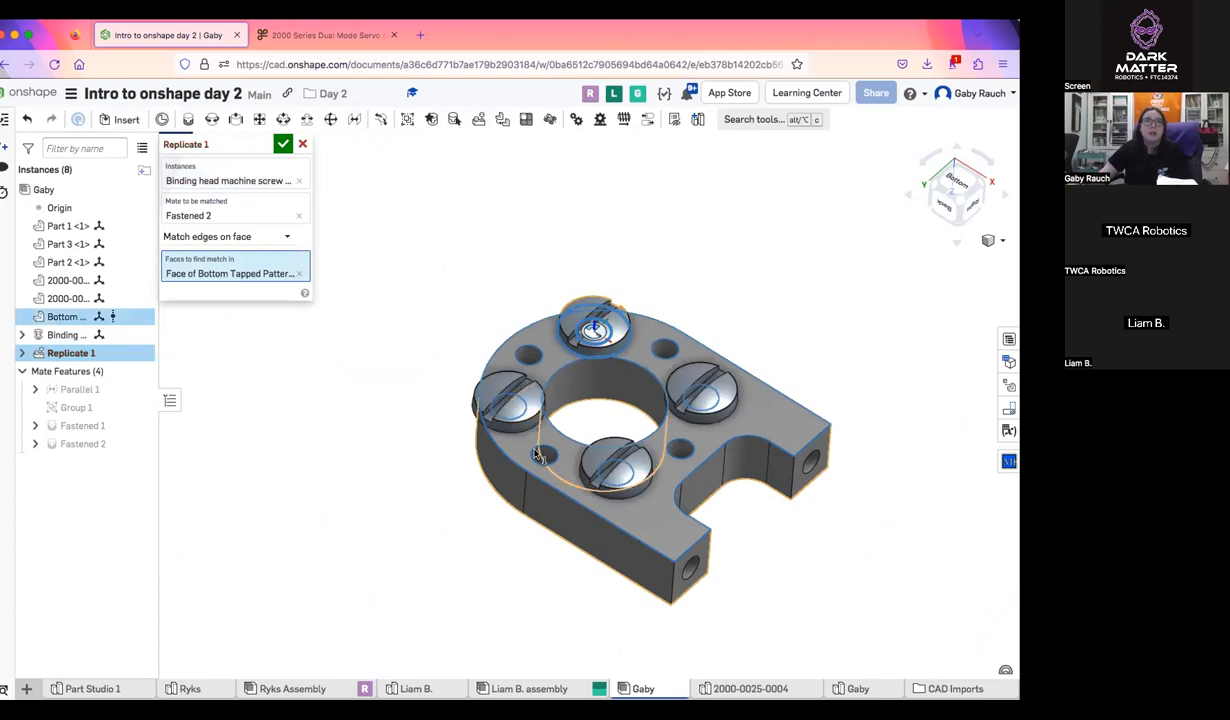
right_click_drag(708, 467, 598, 332)
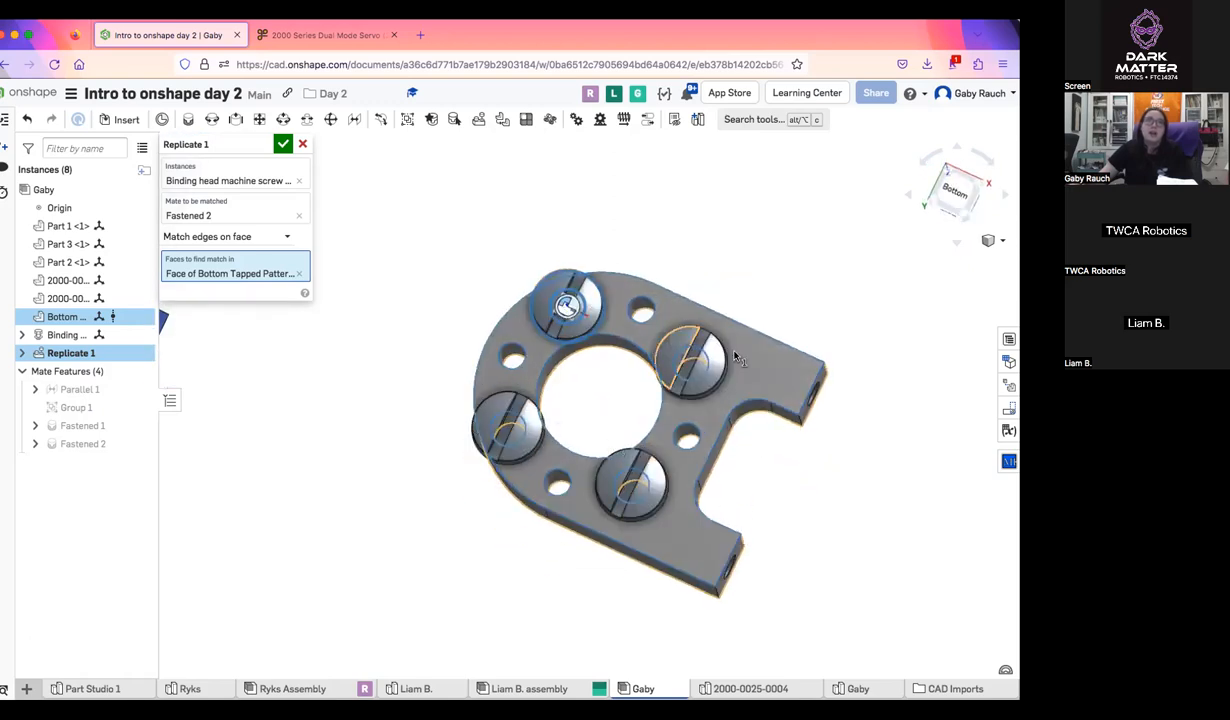
Switch the Replicate to Match individual edges, pick one large hole's edge, and try a small hole's edge before removing it
left_click(266, 236)
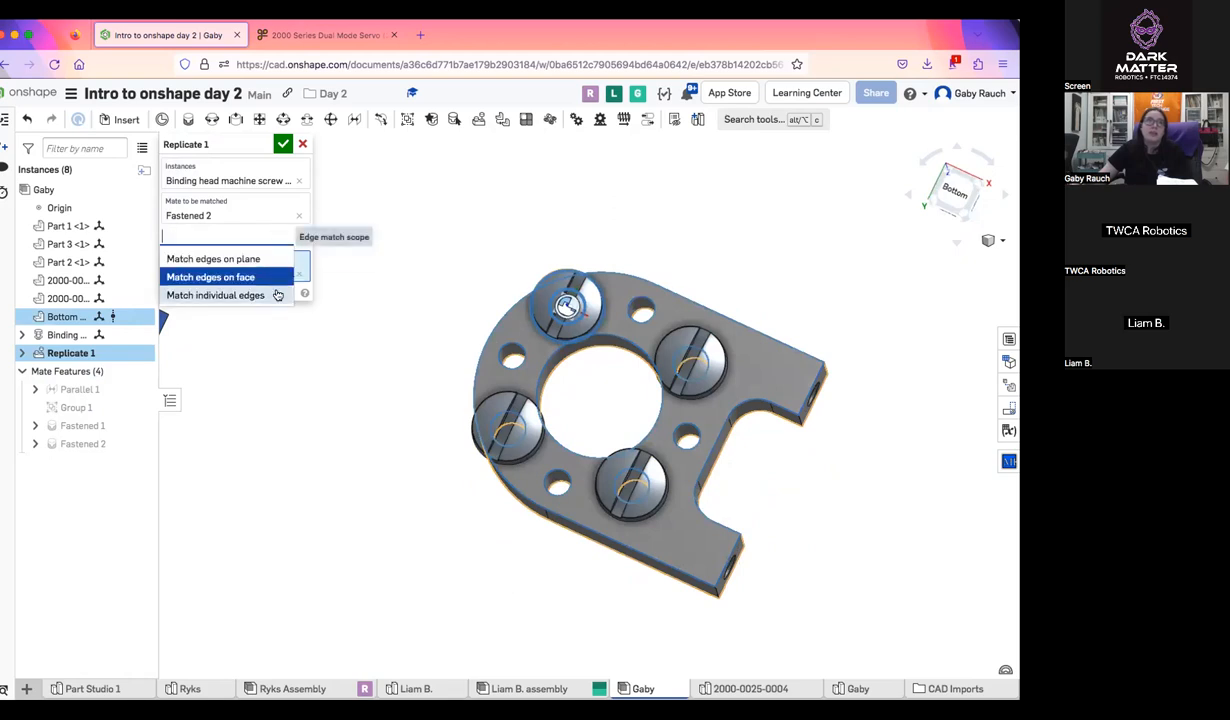
left_click(277, 294)
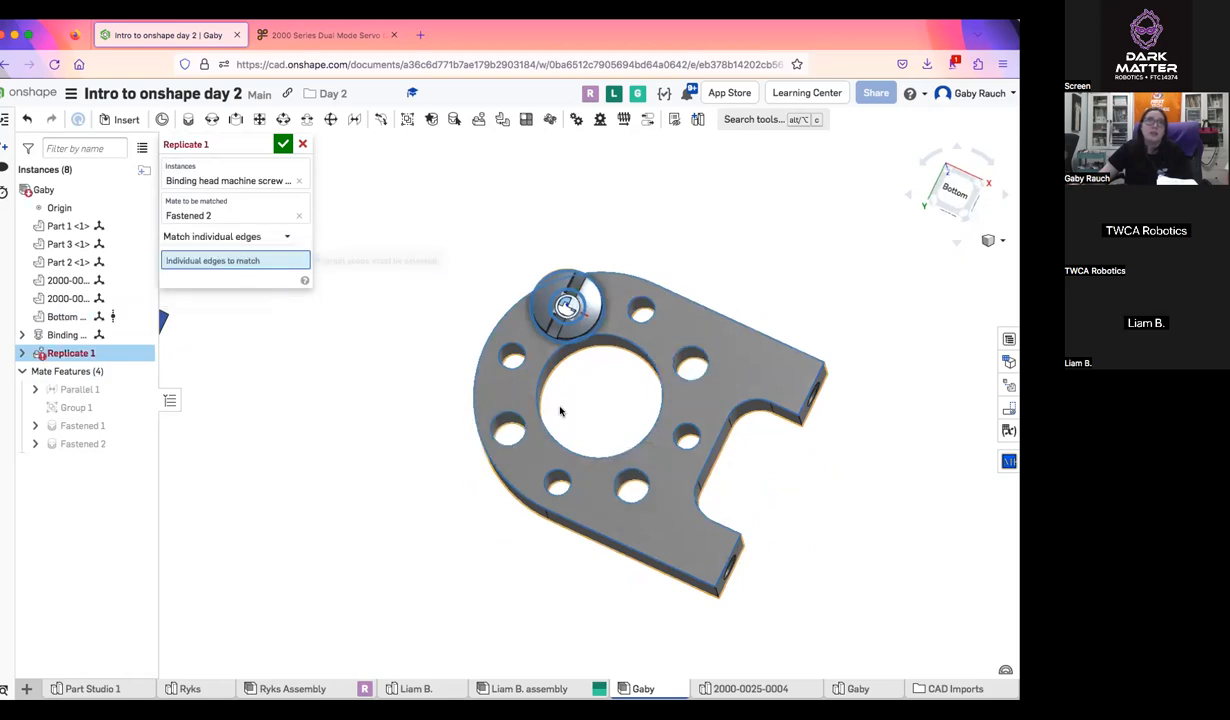
left_click(521, 429)
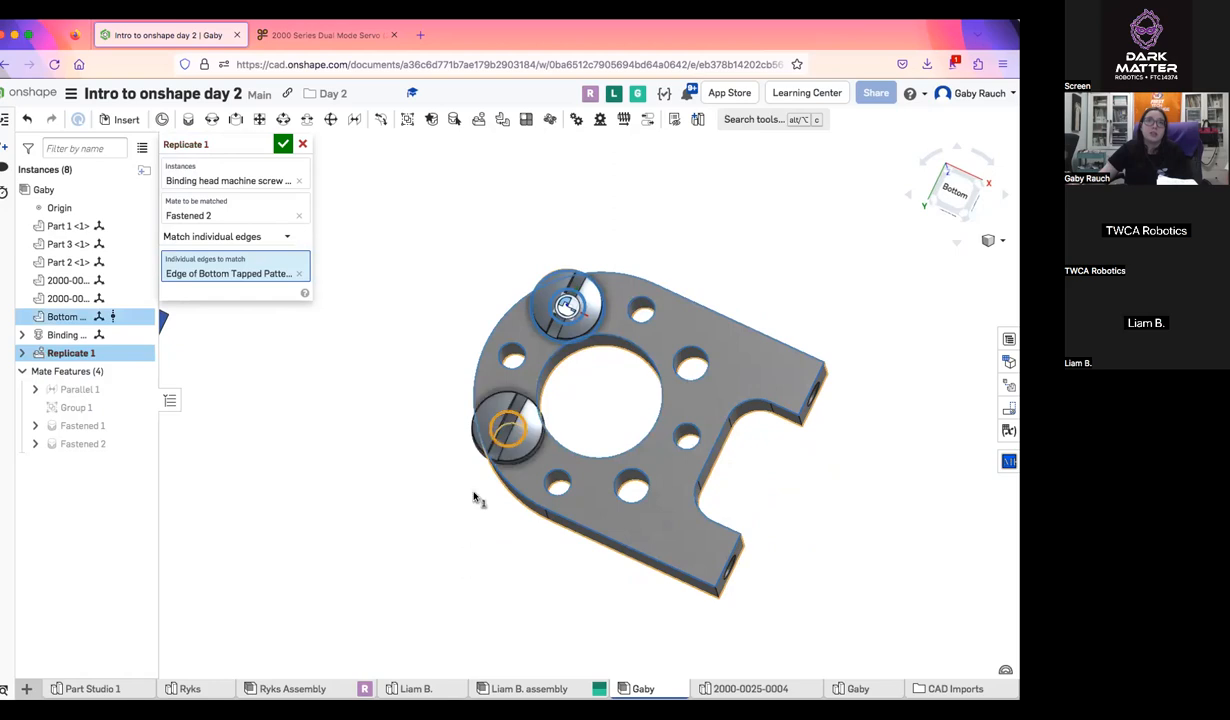
left_click(682, 451)
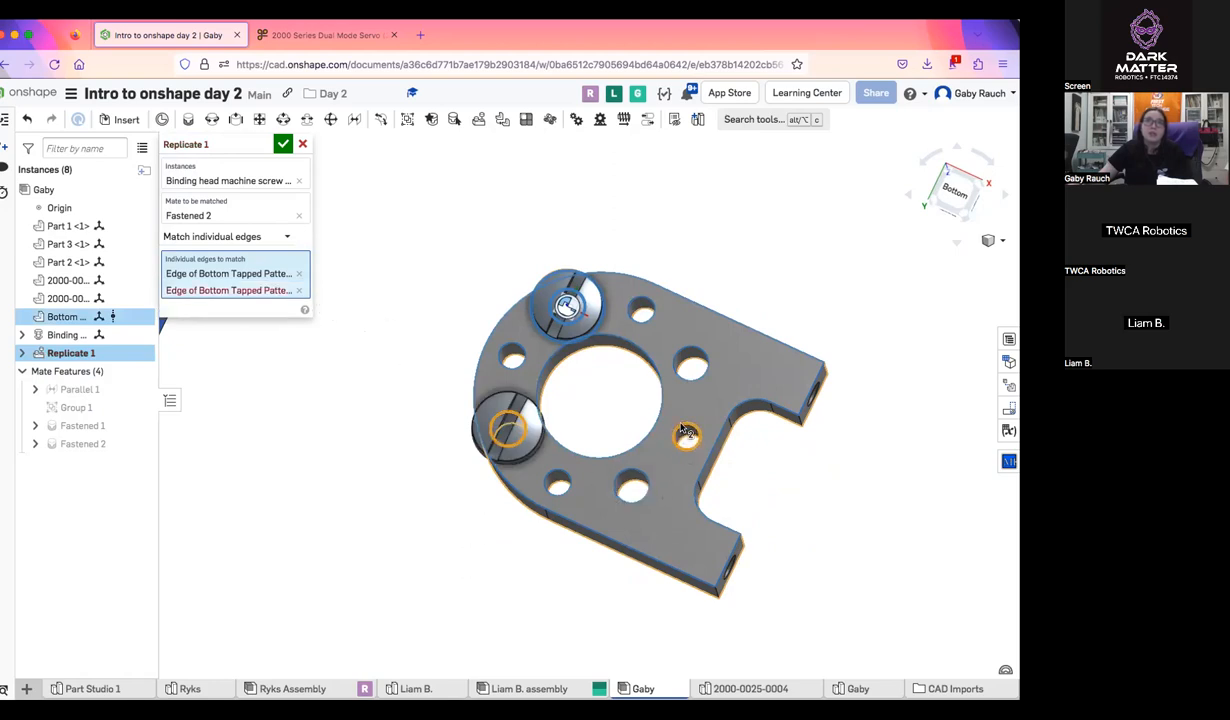
left_click(298, 290)
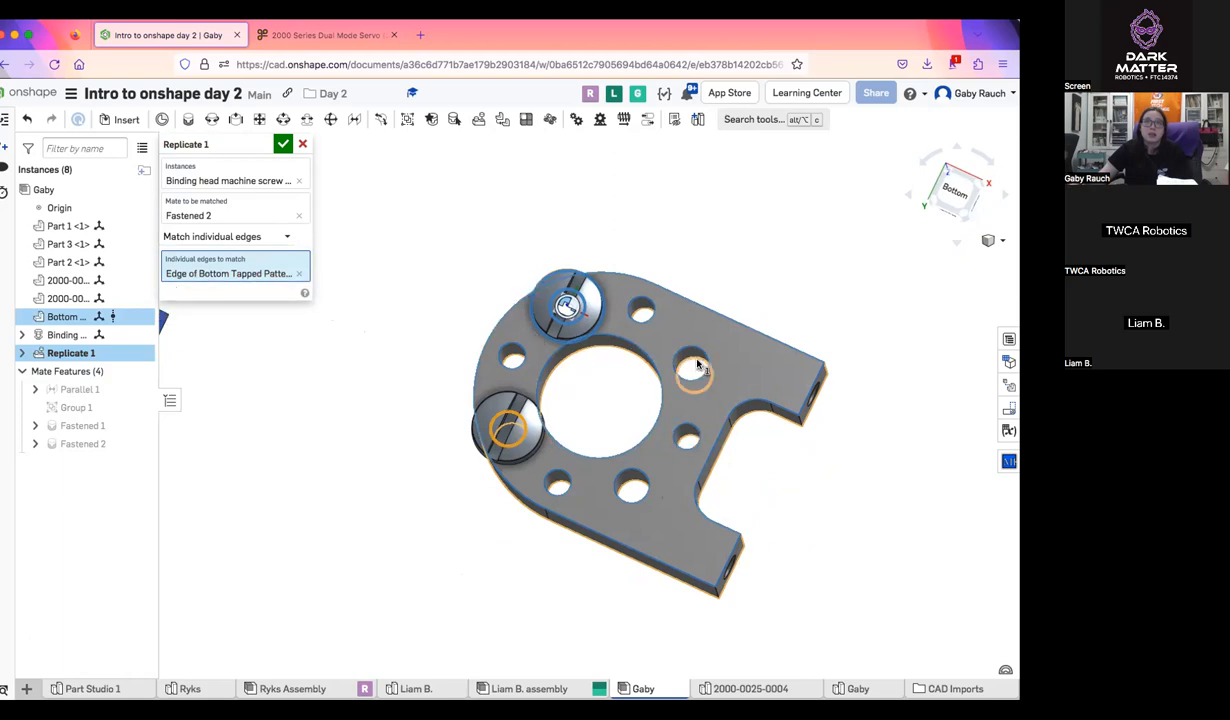
Add the edges of the mount's two remaining large holes as individual edges to match, and cancel the Replicate
left_click(694, 376)
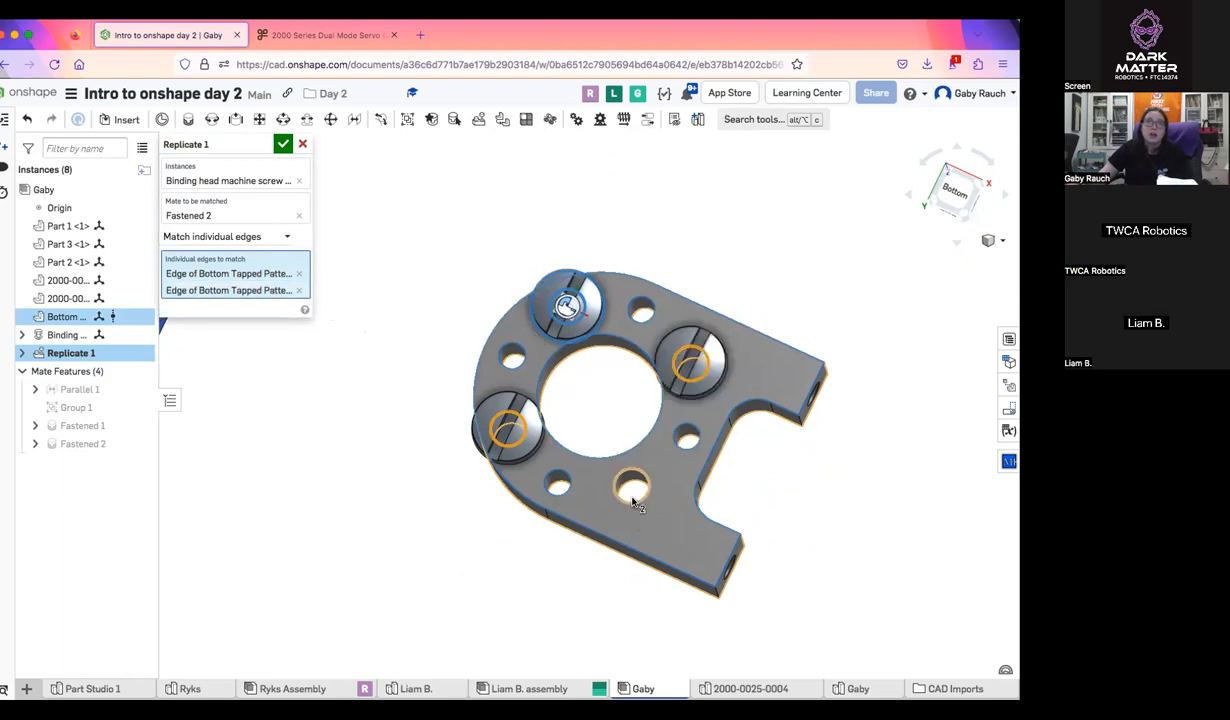
left_click(632, 499)
right_click_drag(745, 624, 632, 636)
right_click_drag(445, 468, 403, 433)
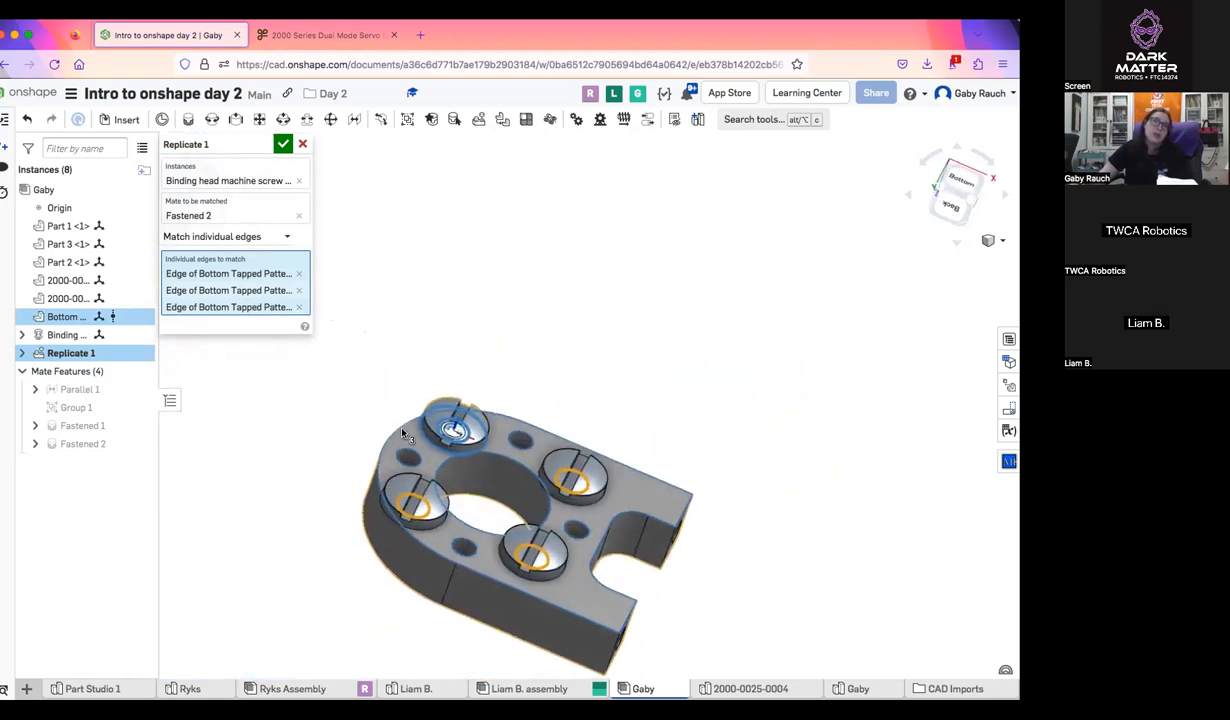
left_click(302, 144)
scroll(650, 456, "down", 5)
right_click_drag(650, 456, 645, 486)
left_click_drag(647, 408, 700, 330)
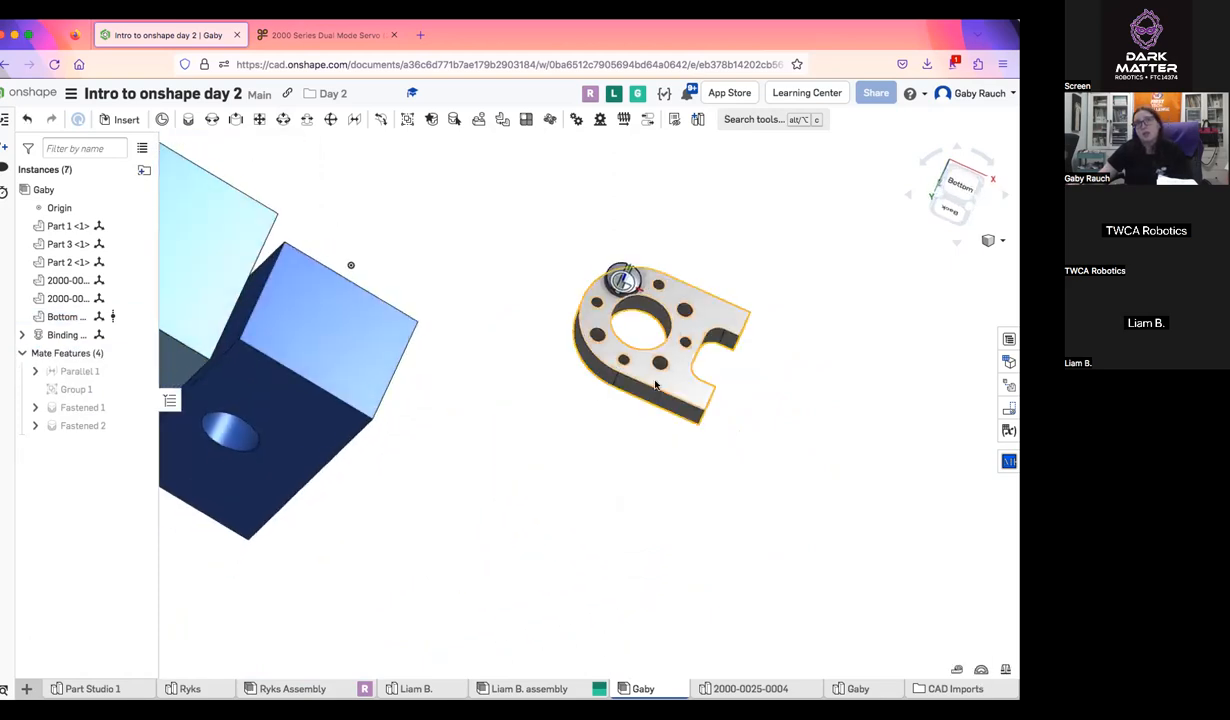
scroll(656, 382, "down", 5)
right_click_drag(656, 382, 544, 390)
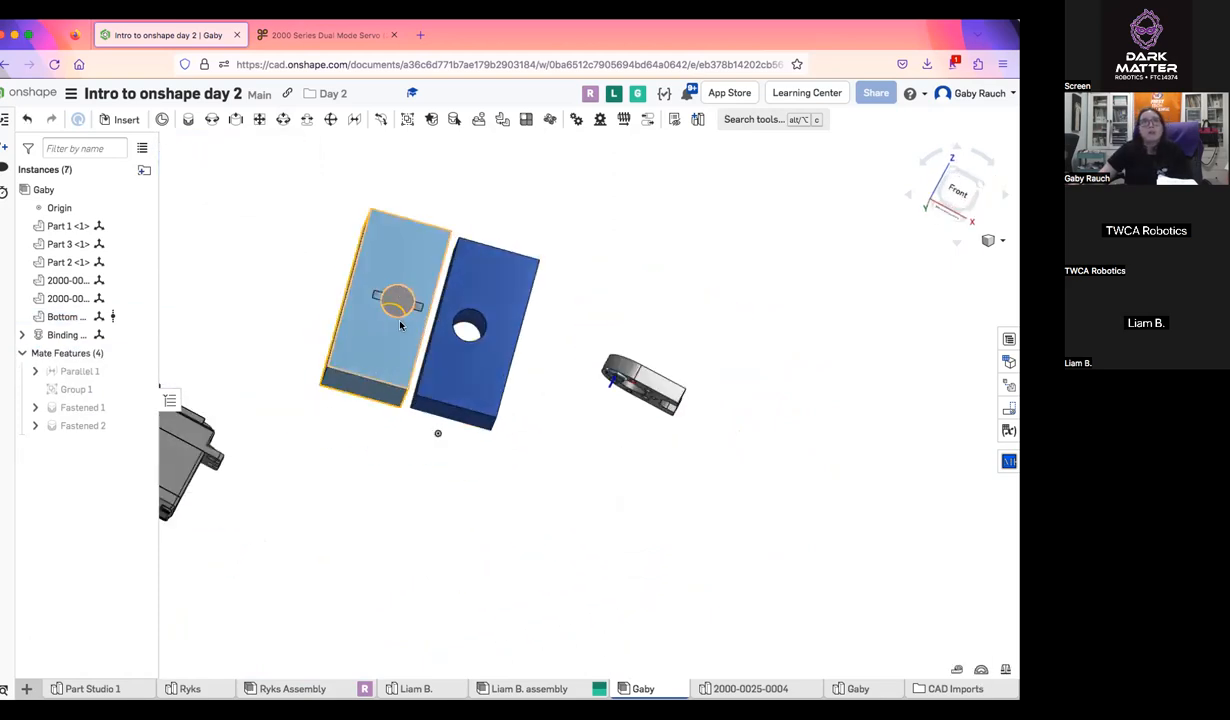
right_click_drag(620, 370, 417, 213)
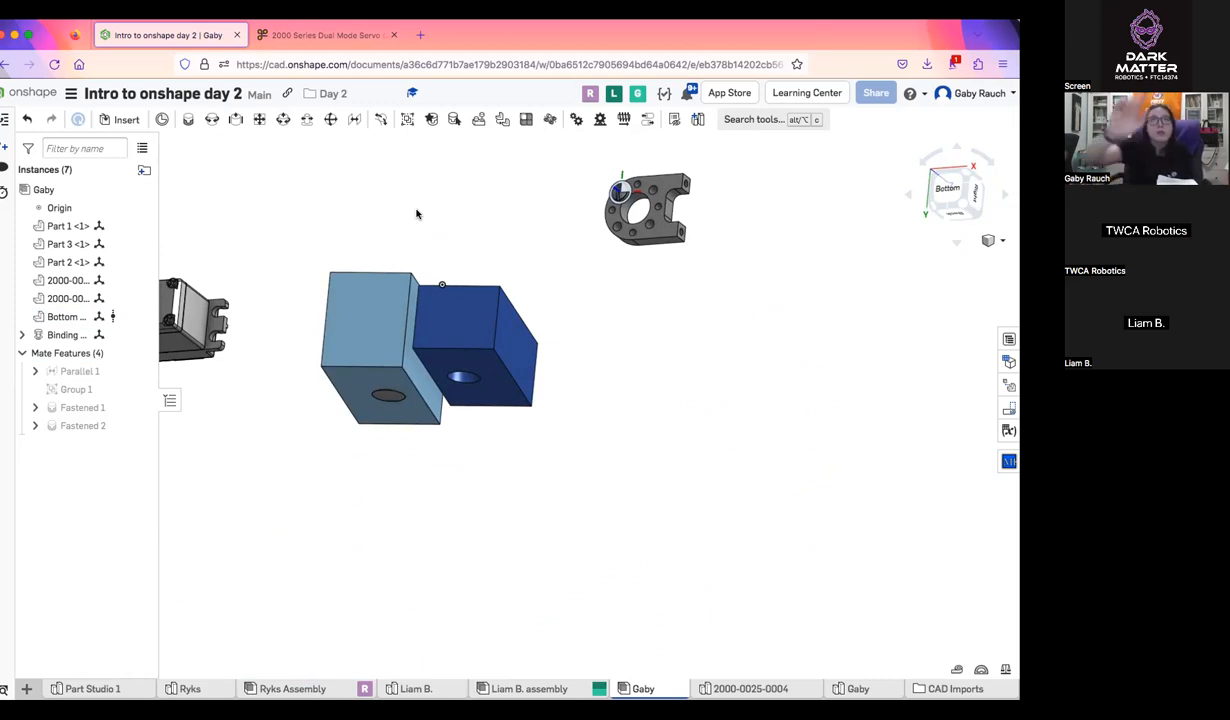
Examine the two blocks, the servo and the holed servo mount from several angles
scroll(494, 244, "up", 3)
right_click_drag(556, 322, 557, 404)
right_click_drag(651, 391, 540, 270)
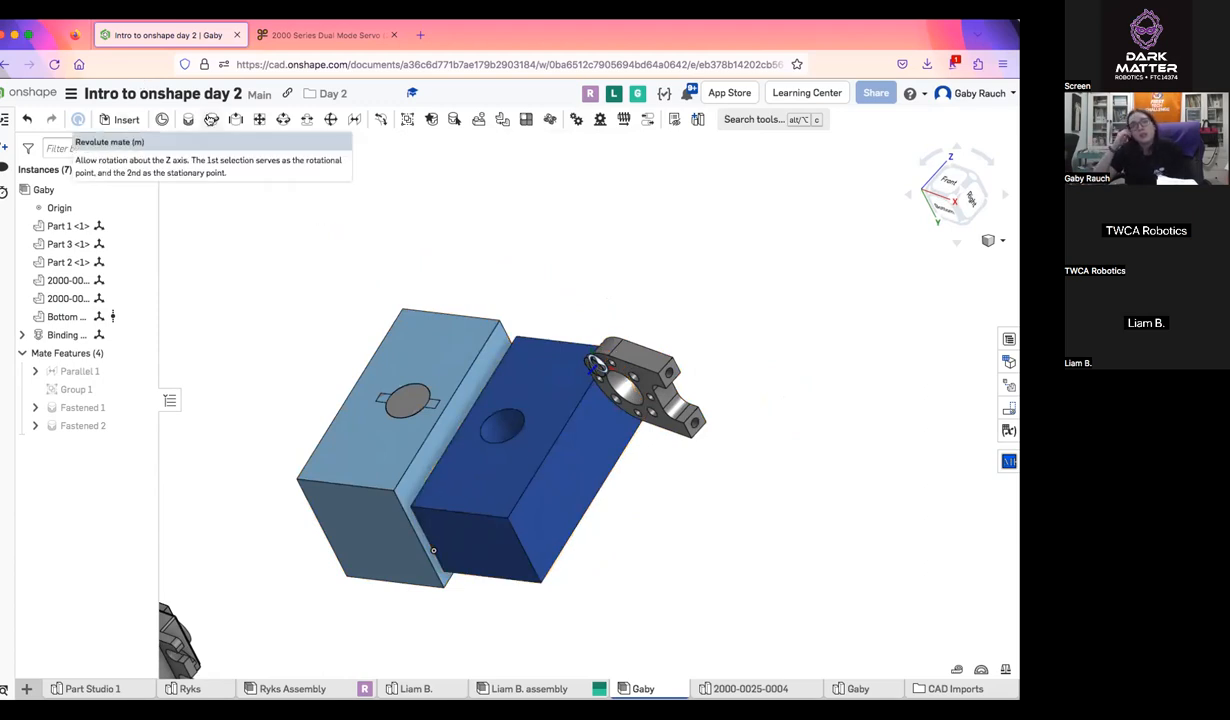
scroll(463, 371, "down", 3)
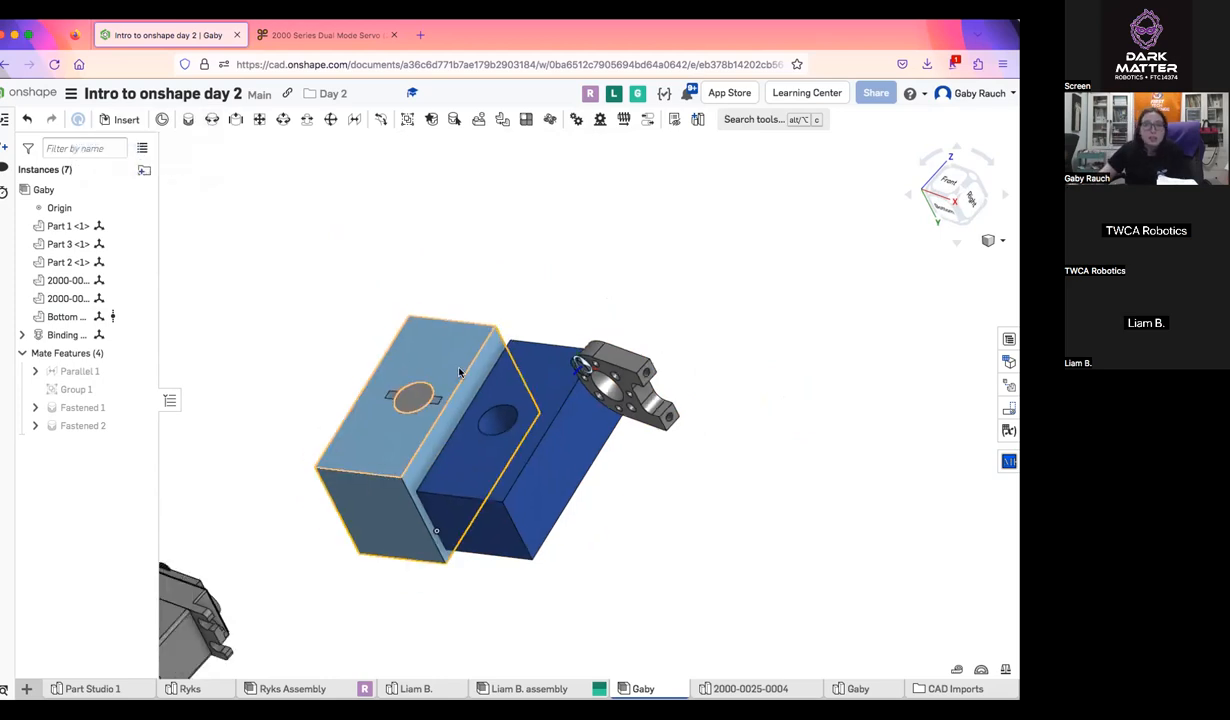
middle_click_drag(323, 556, 541, 551)
left_click_drag(470, 571, 426, 396)
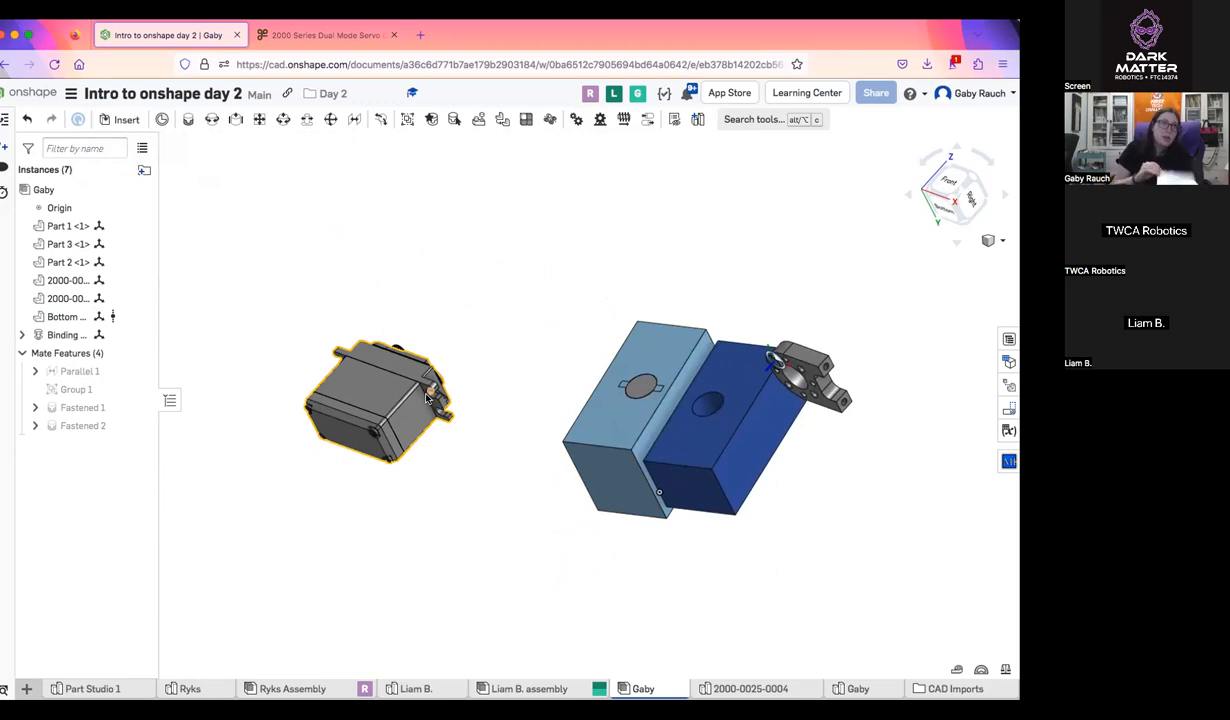
scroll(755, 486, "up", 1)
right_click_drag(755, 486, 805, 468)
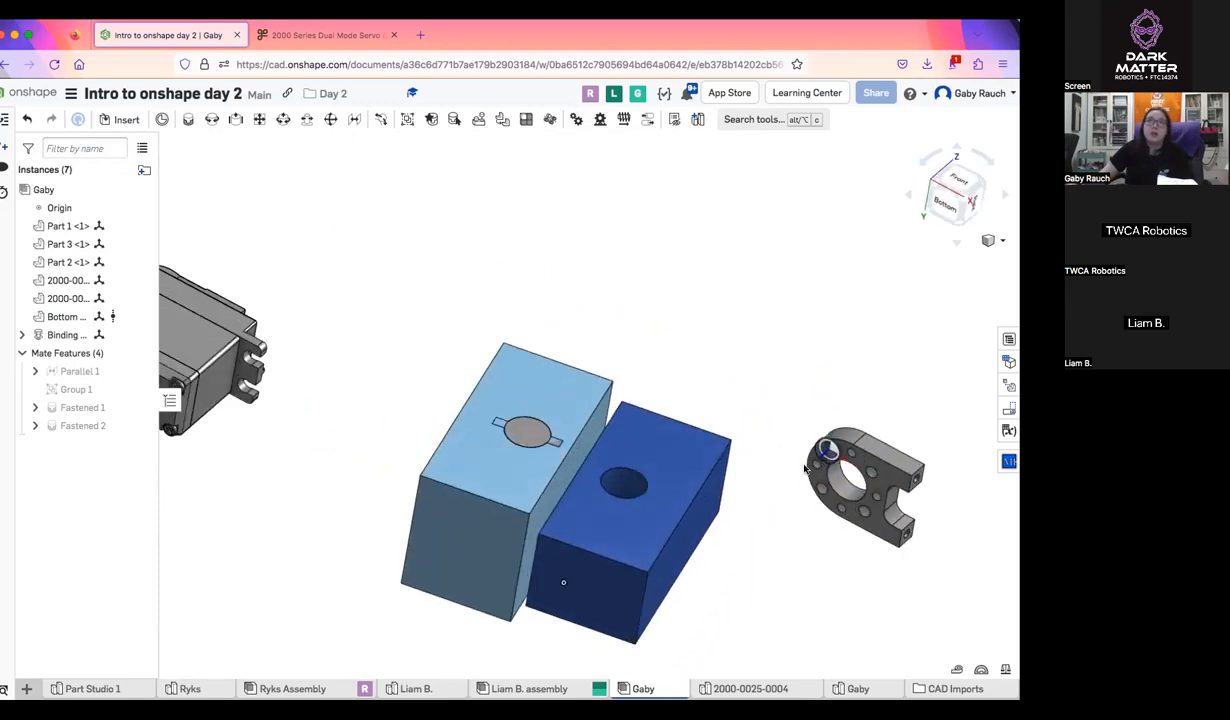
scroll(632, 578, "up", 5)
right_click_drag(631, 579, 677, 491)
Hide the light blue block so the pin inside it stands alone
right_click(436, 466)
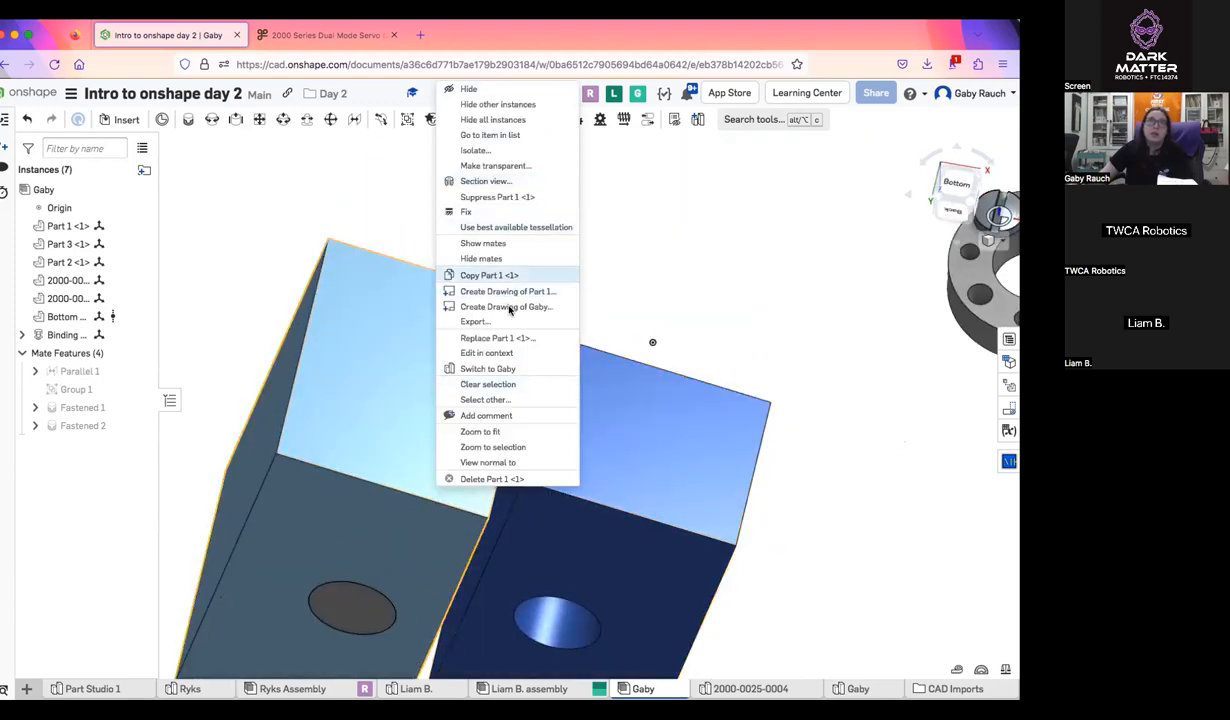
left_click(845, 298)
right_click_drag(760, 301, 921, 363)
middle_click_drag(737, 361, 920, 363)
right_click(563, 382)
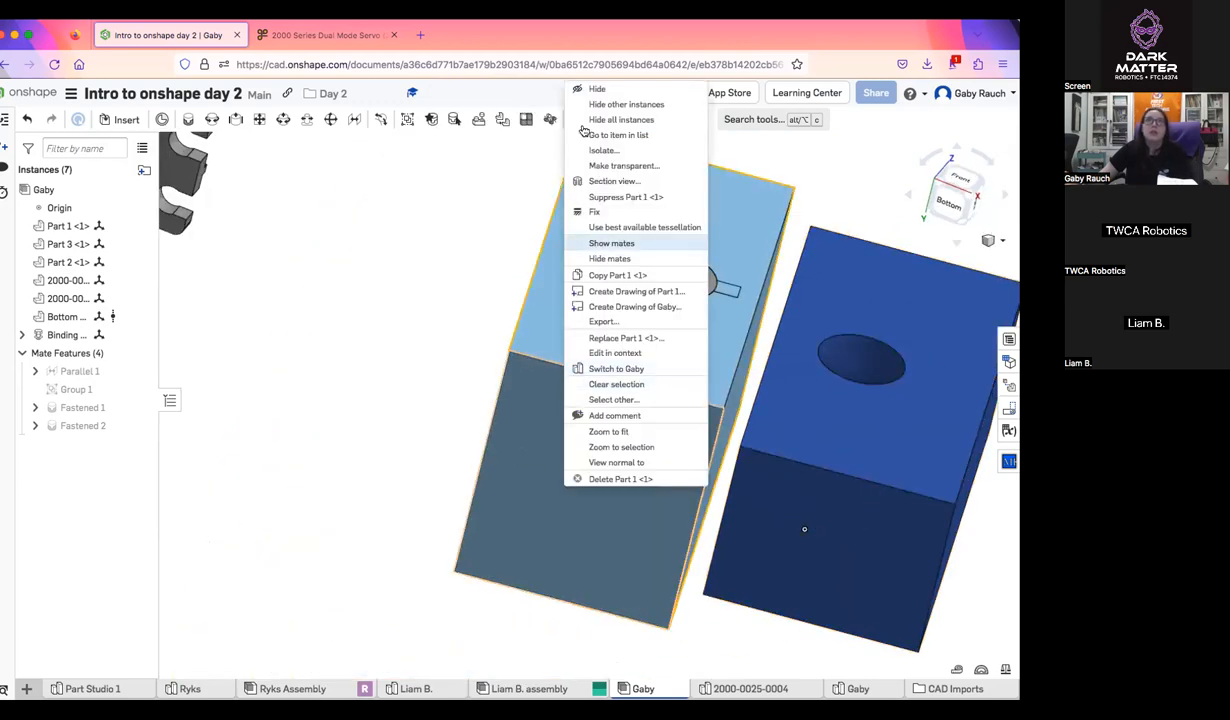
left_click(606, 88)
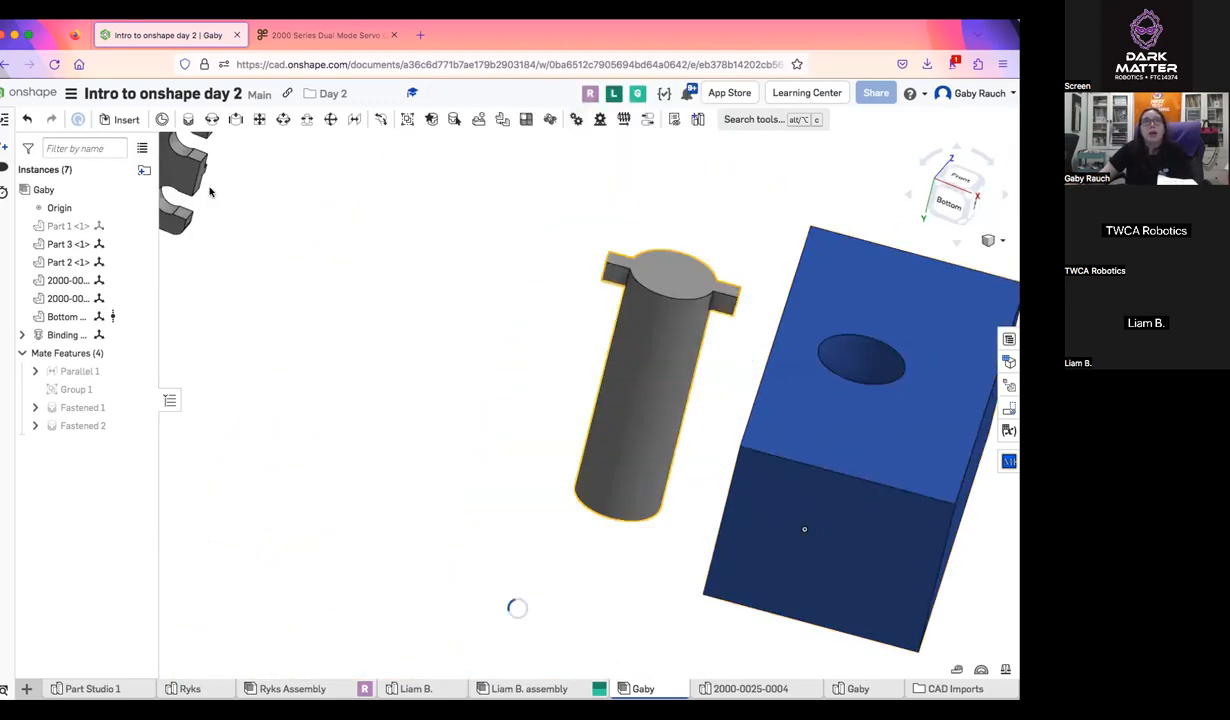
Hide all instances of the assembly, and show all instances again
right_click(645, 375)
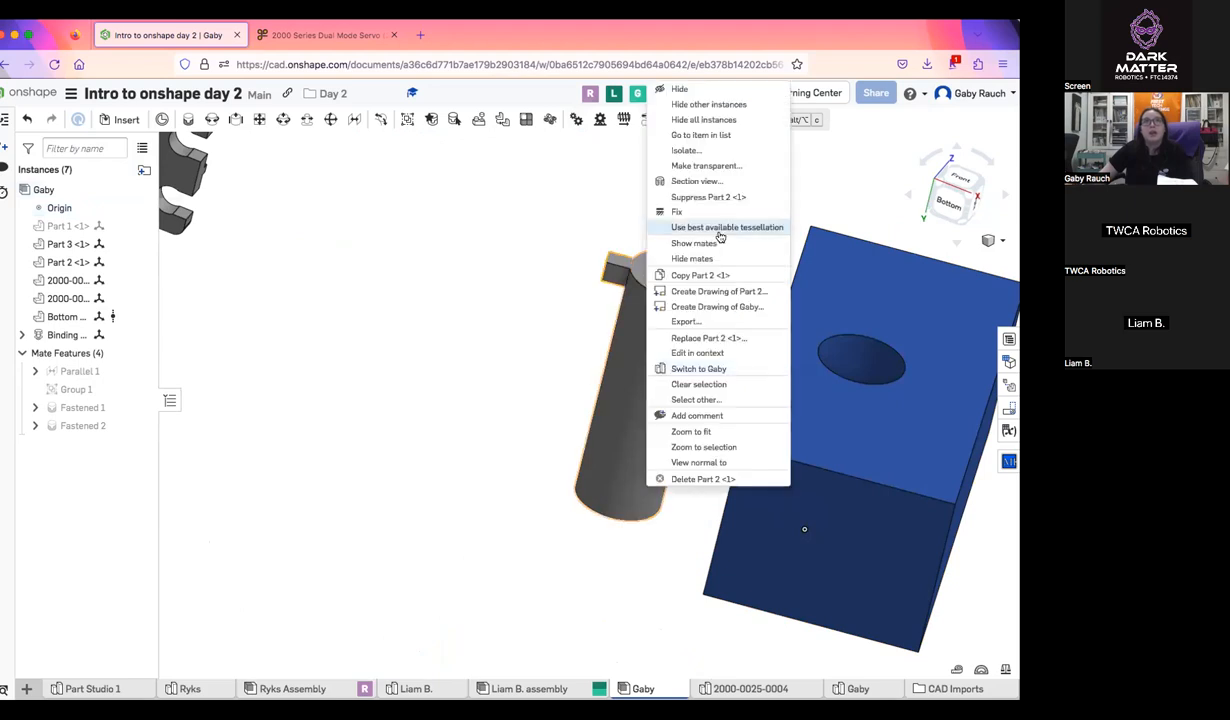
left_click(695, 119)
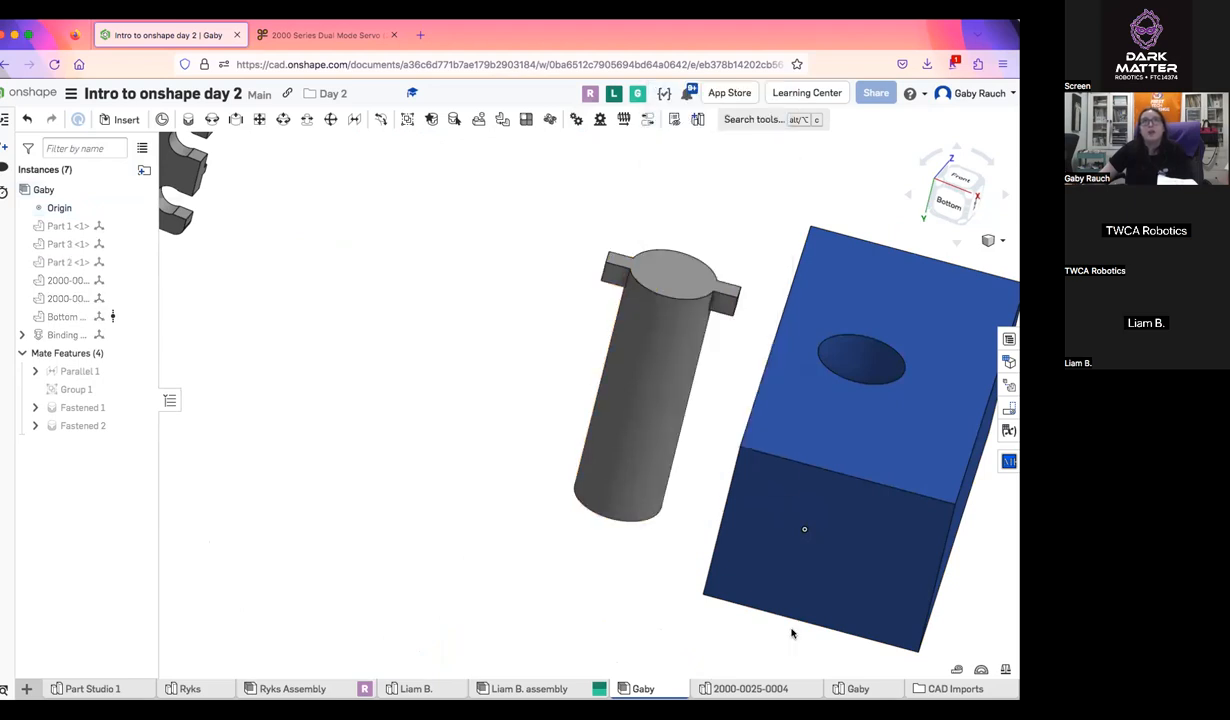
right_click(666, 400)
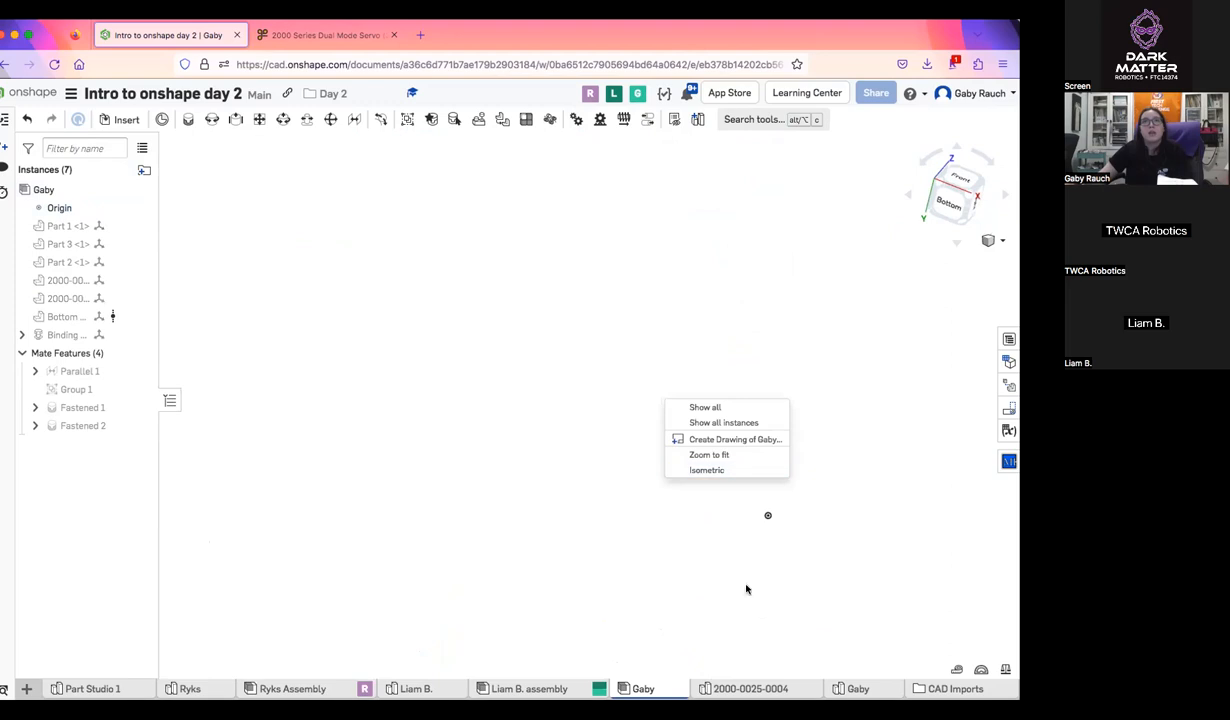
left_click(743, 424)
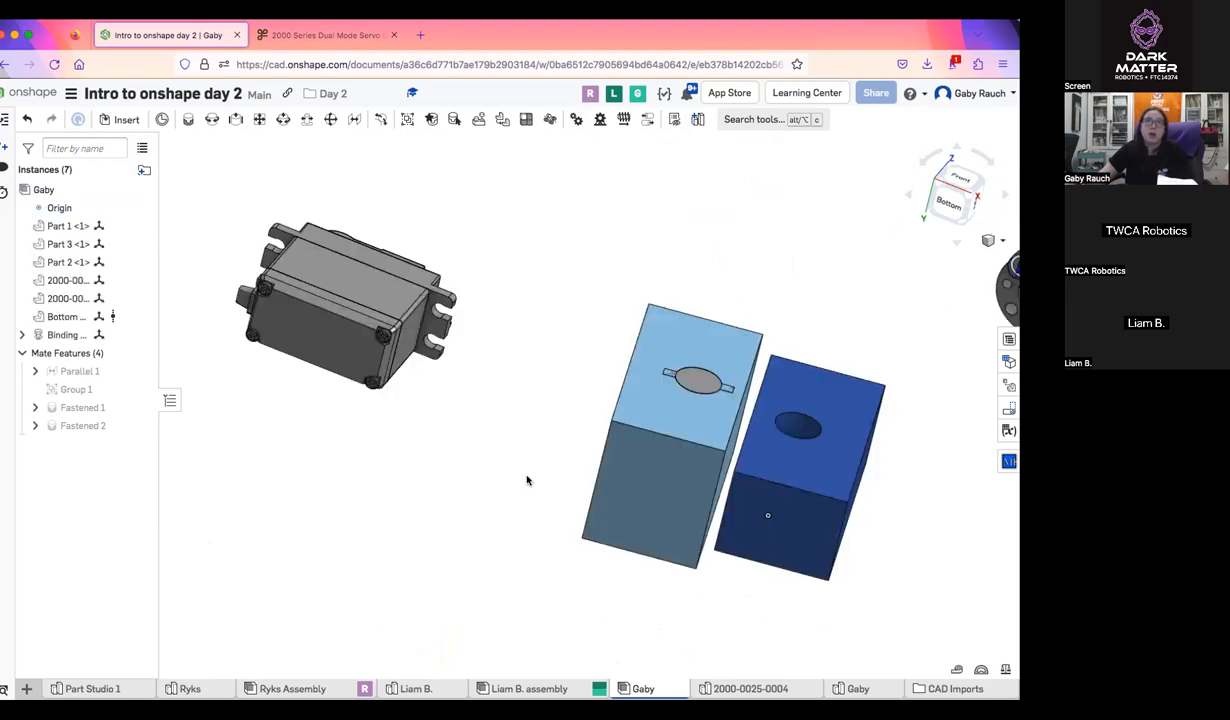
Hide all instances once more, and use Show all to bring back the instances together with the mates
right_click(650, 402)
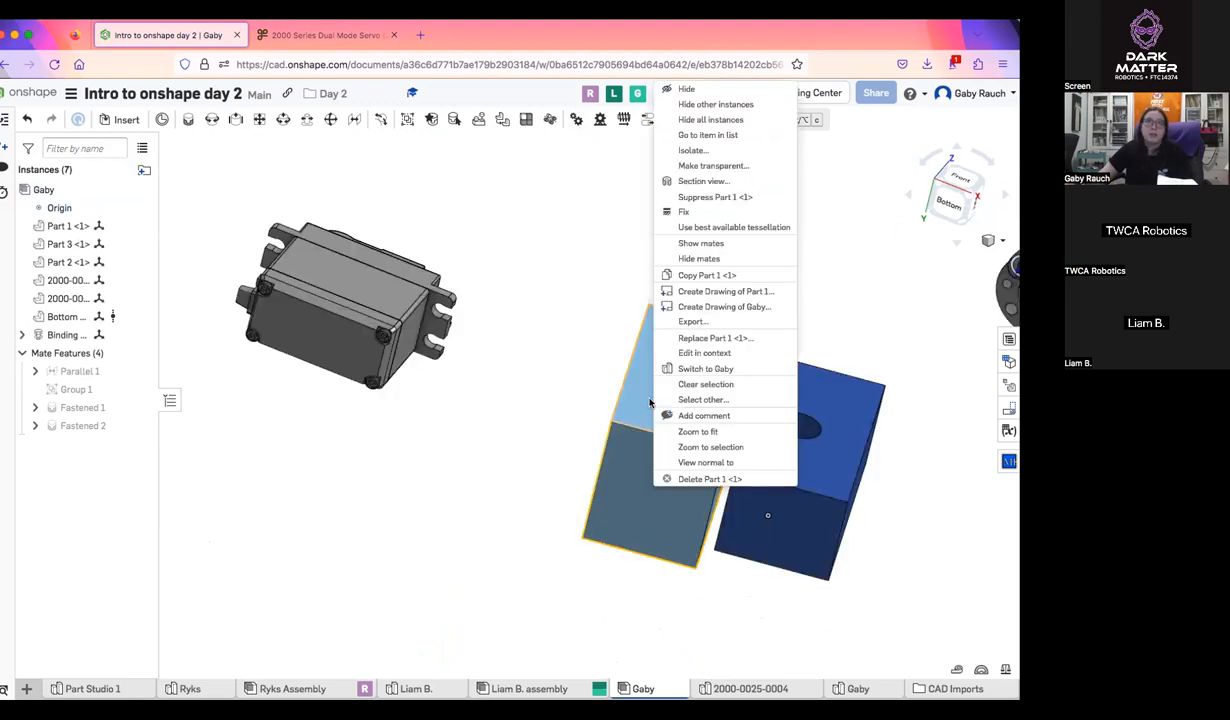
left_click(703, 119)
right_click(634, 395)
left_click(655, 401)
Examine the mate symbols on the light blue block, the dark blue block and the pin
right_click_drag(765, 543, 678, 532)
scroll(673, 582, "up", 5)
scroll(673, 582, "down", 3)
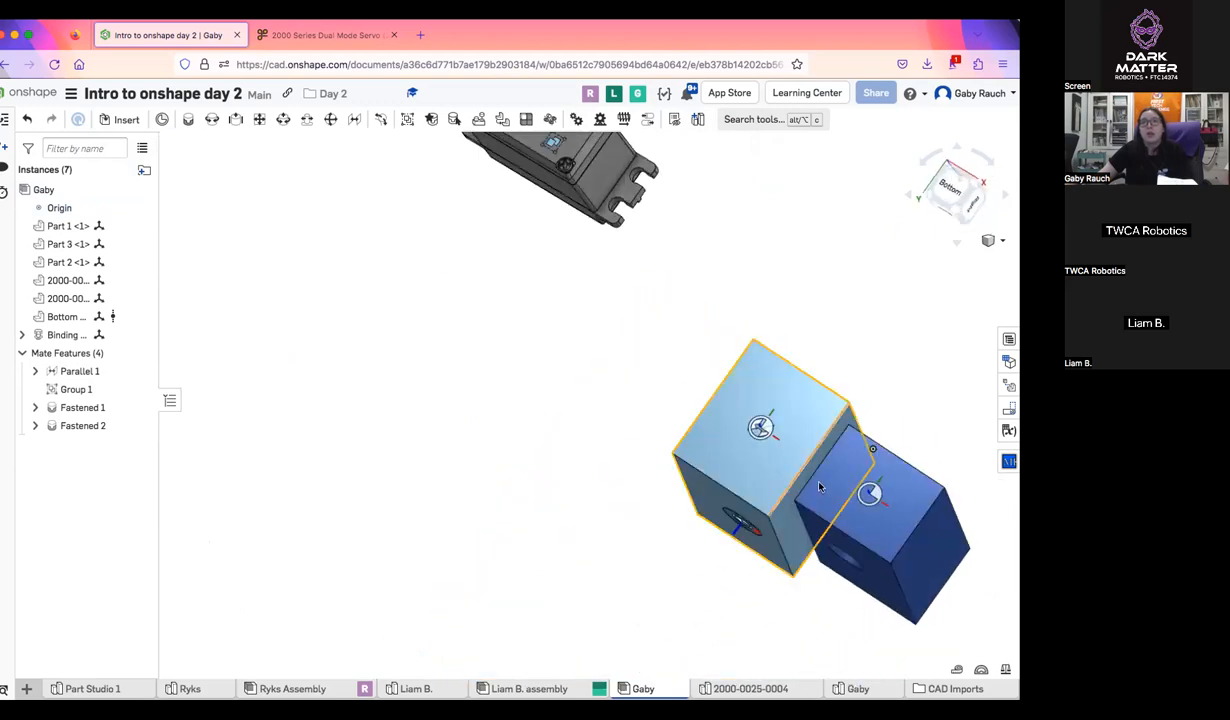
mouse_move(772, 471)
right_mouse_down()
mouse_move(701, 477)
mouse_move(775, 455)
right_mouse_up()
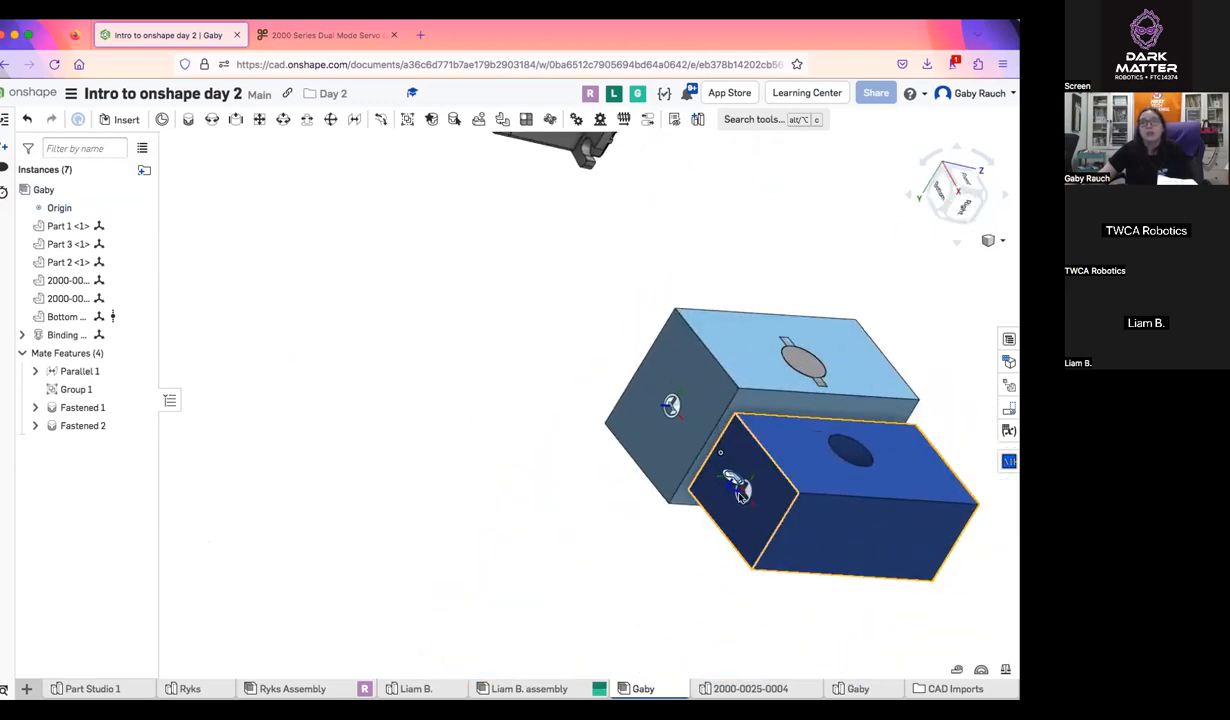
scroll(781, 452, "up", 5)
scroll(706, 414, "up", 3)
scroll(703, 413, "down", 5)
scroll(704, 414, "down", 8)
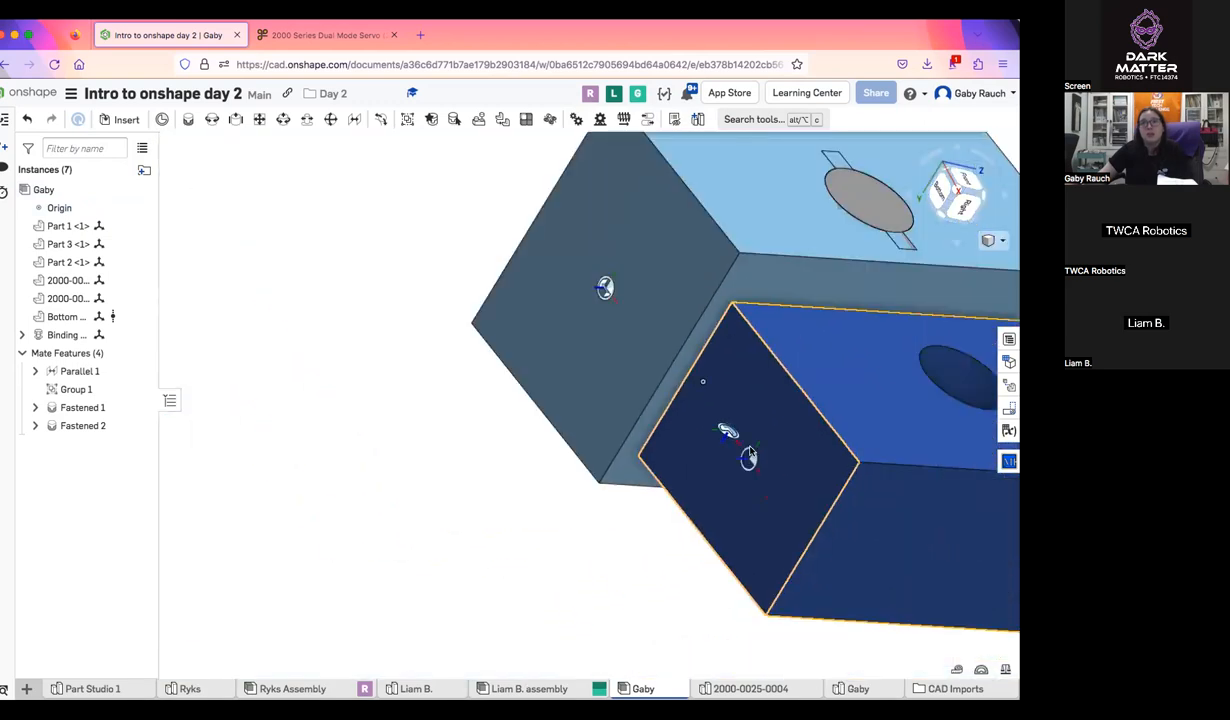
scroll(662, 261, "up", 4)
scroll(730, 320, "down", 5)
middle_click_drag(781, 391, 697, 394)
right_click_drag(697, 394, 643, 439)
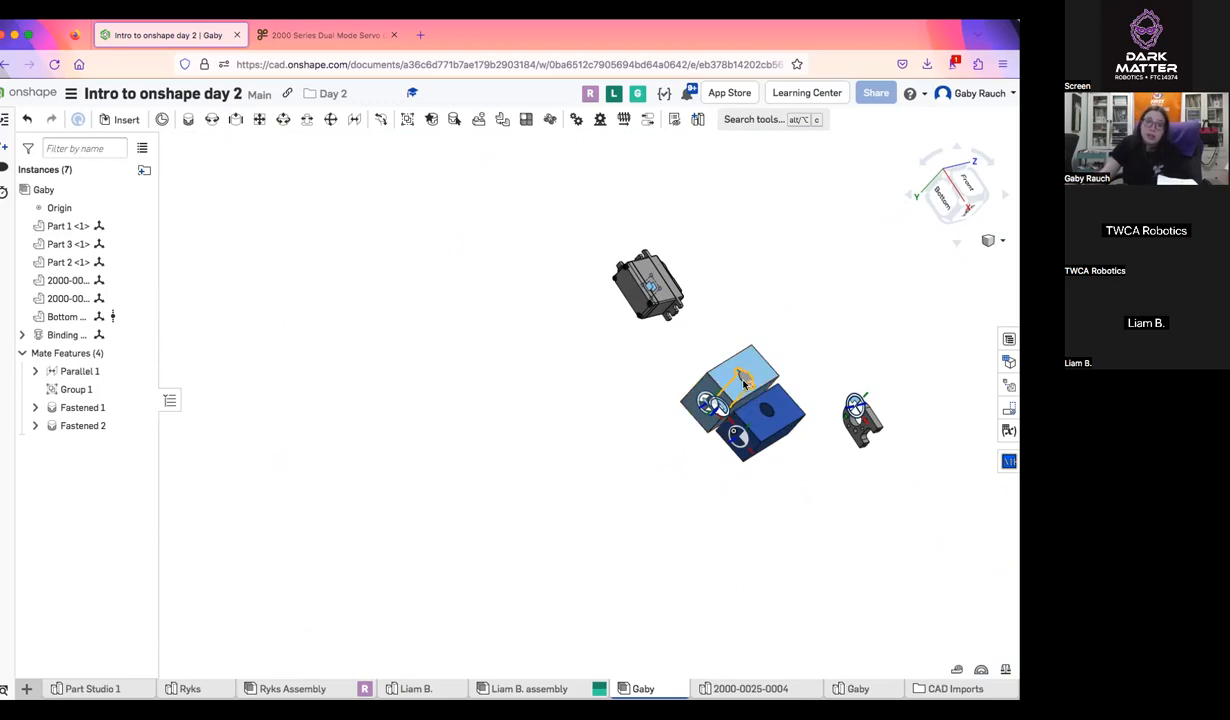
scroll(743, 383, "up", 6)
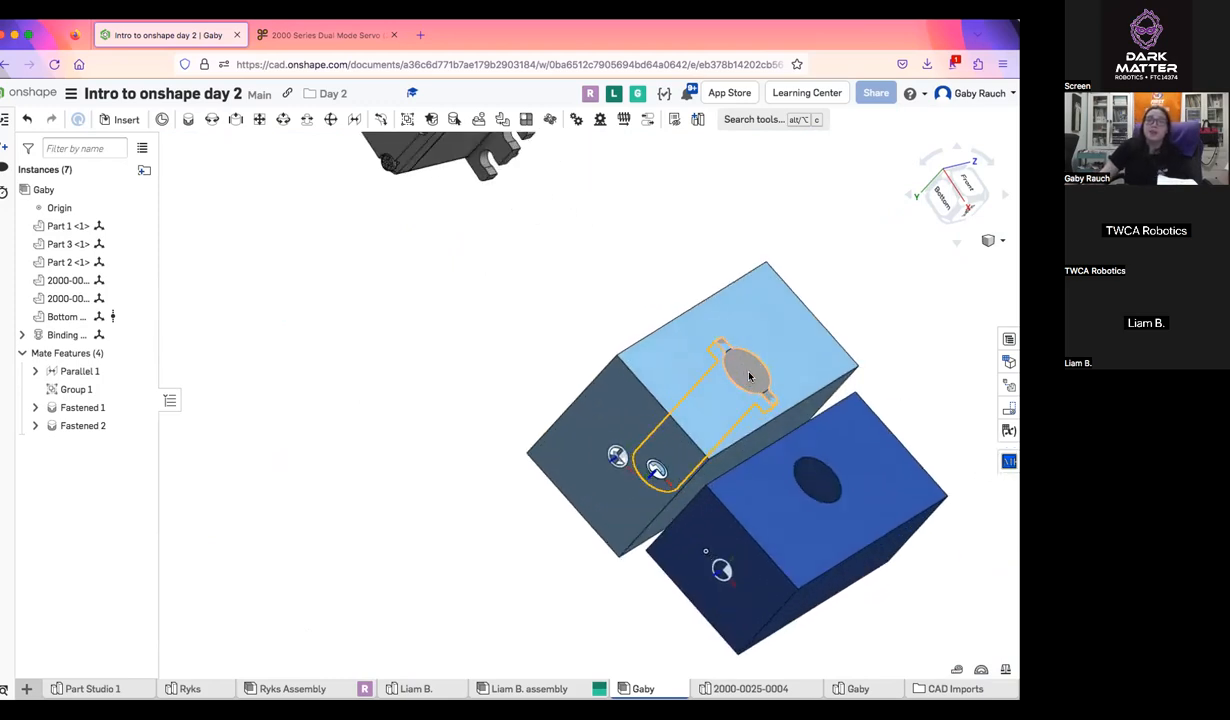
Hide the assembly's mates from the Parallel mate's symbol, and hide all mate connectors
right_click(540, 269)
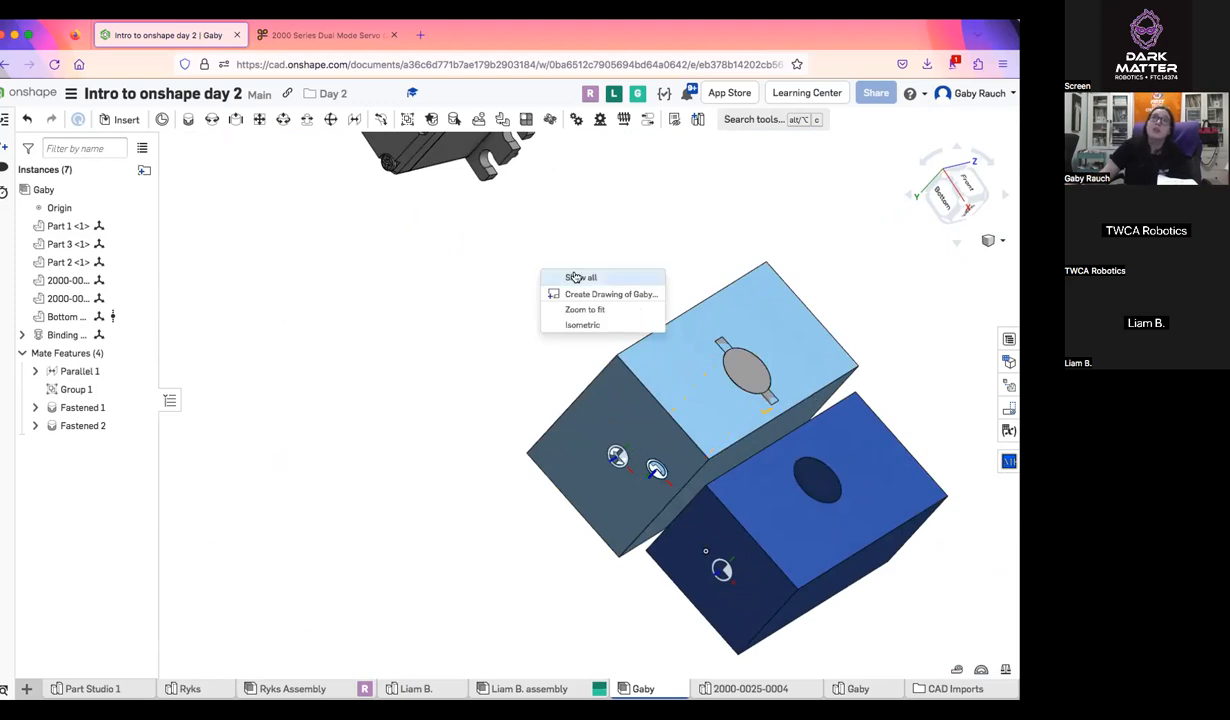
left_click(490, 347)
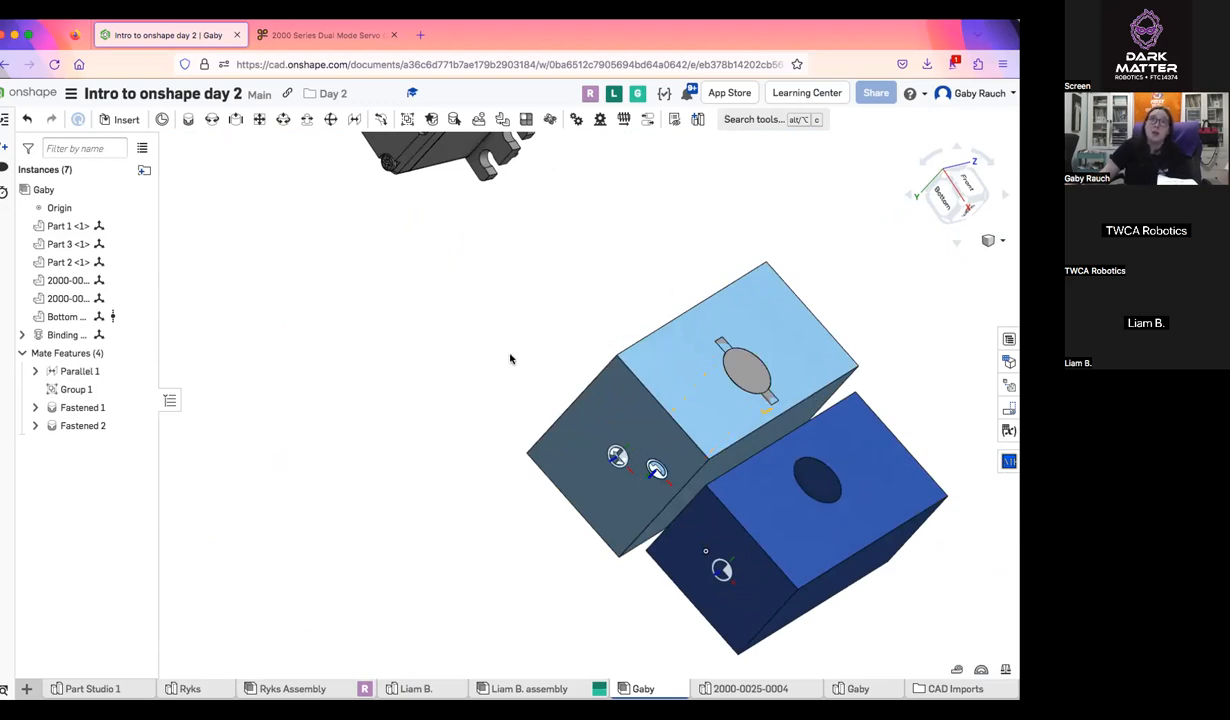
right_click(618, 456)
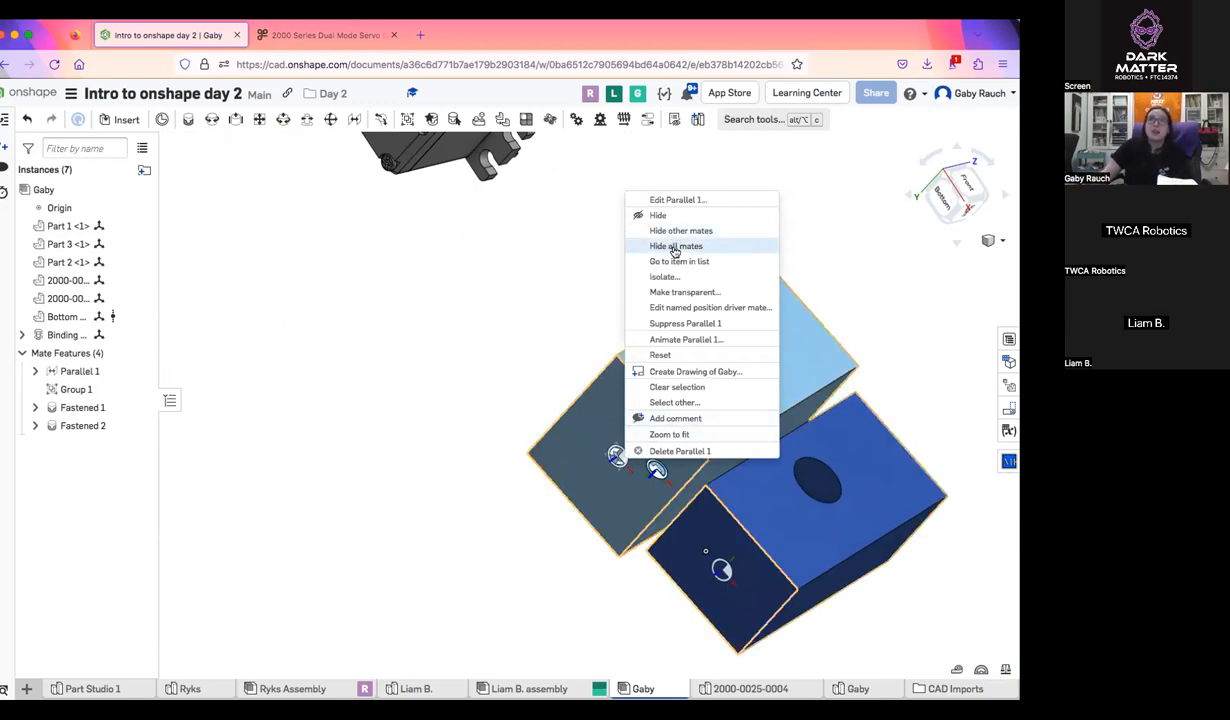
left_click(345, 523)
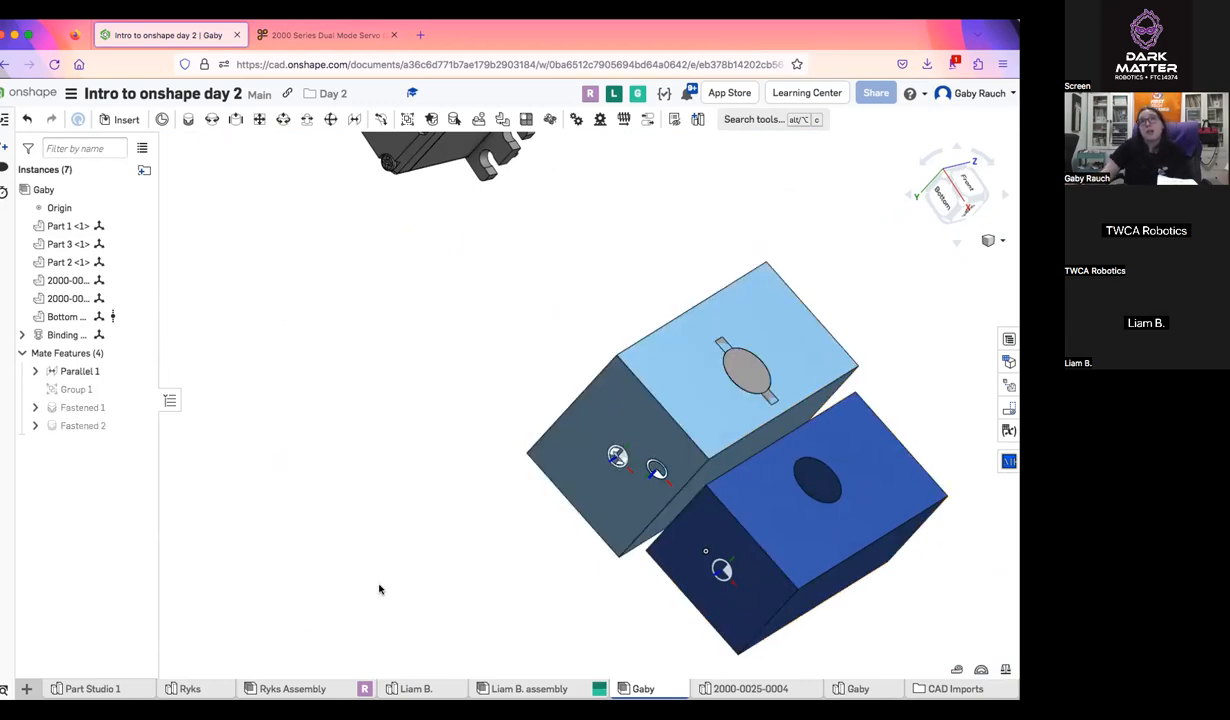
right_click(612, 452)
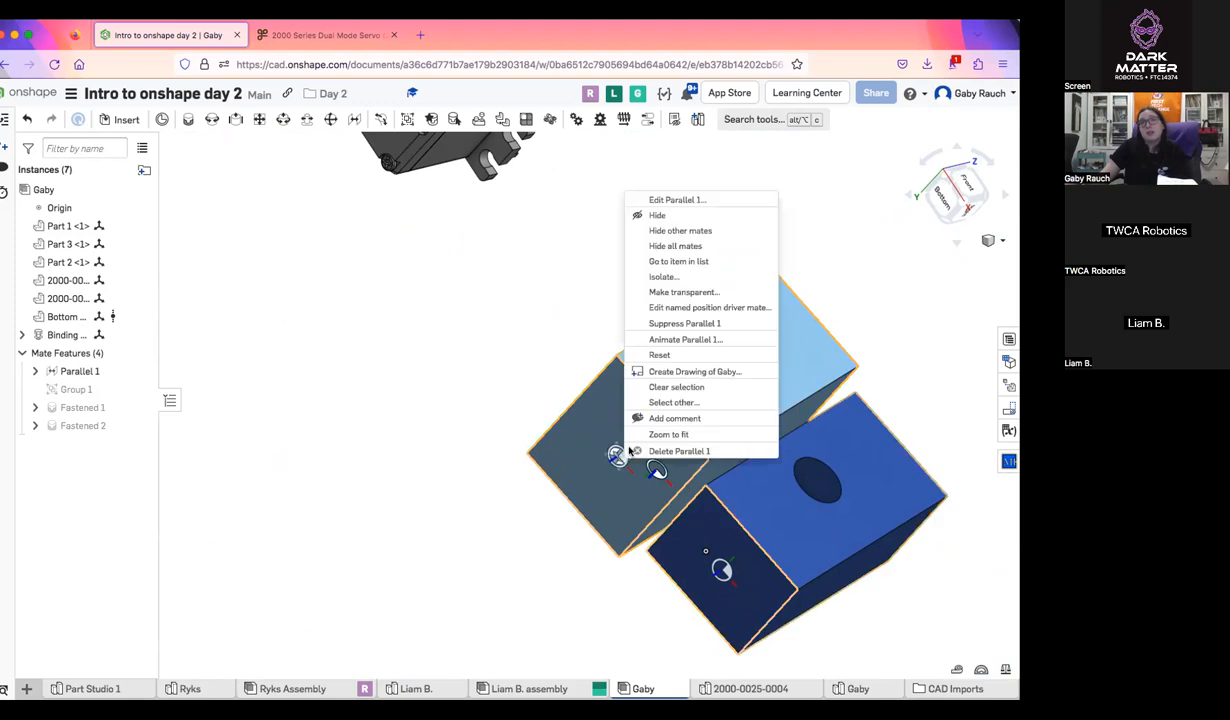
left_click(706, 239)
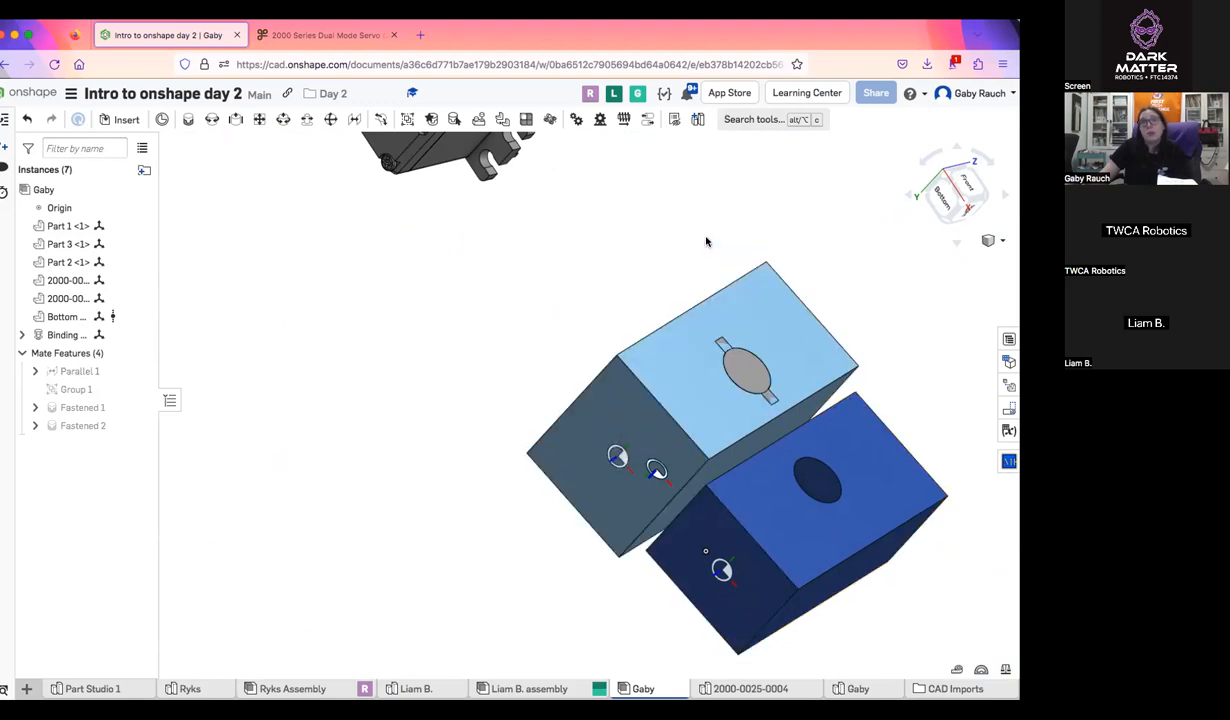
right_click(660, 478)
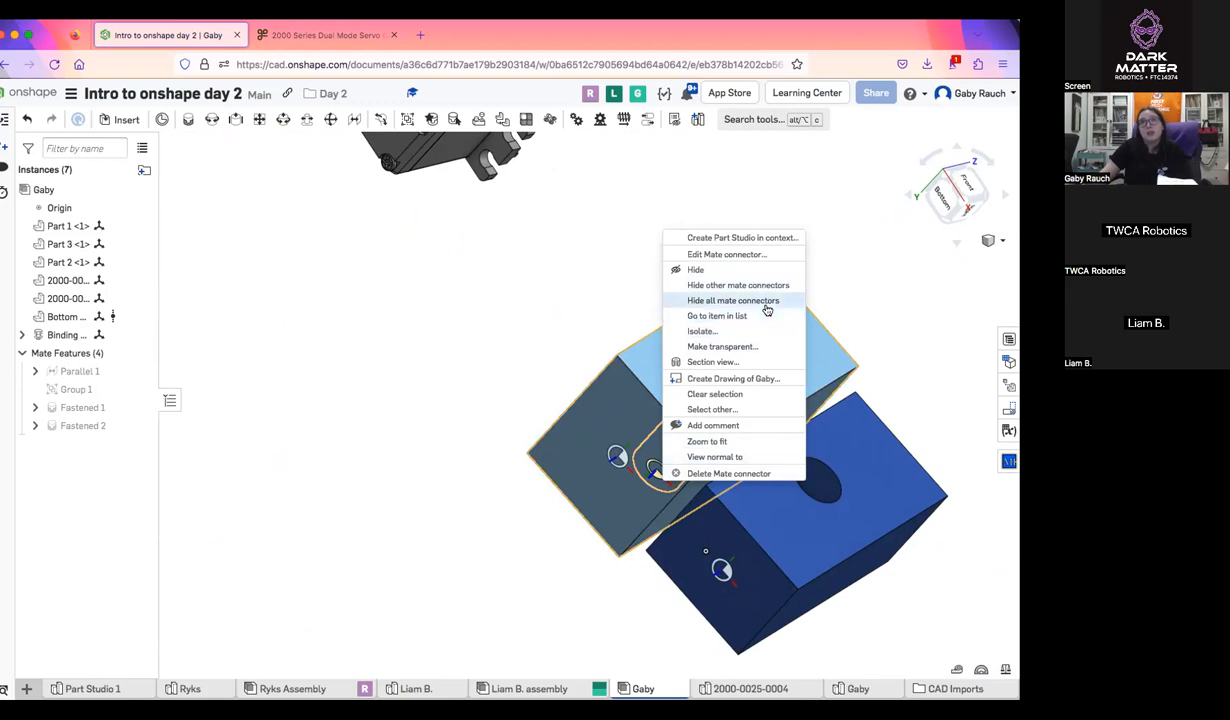
left_click(765, 301)
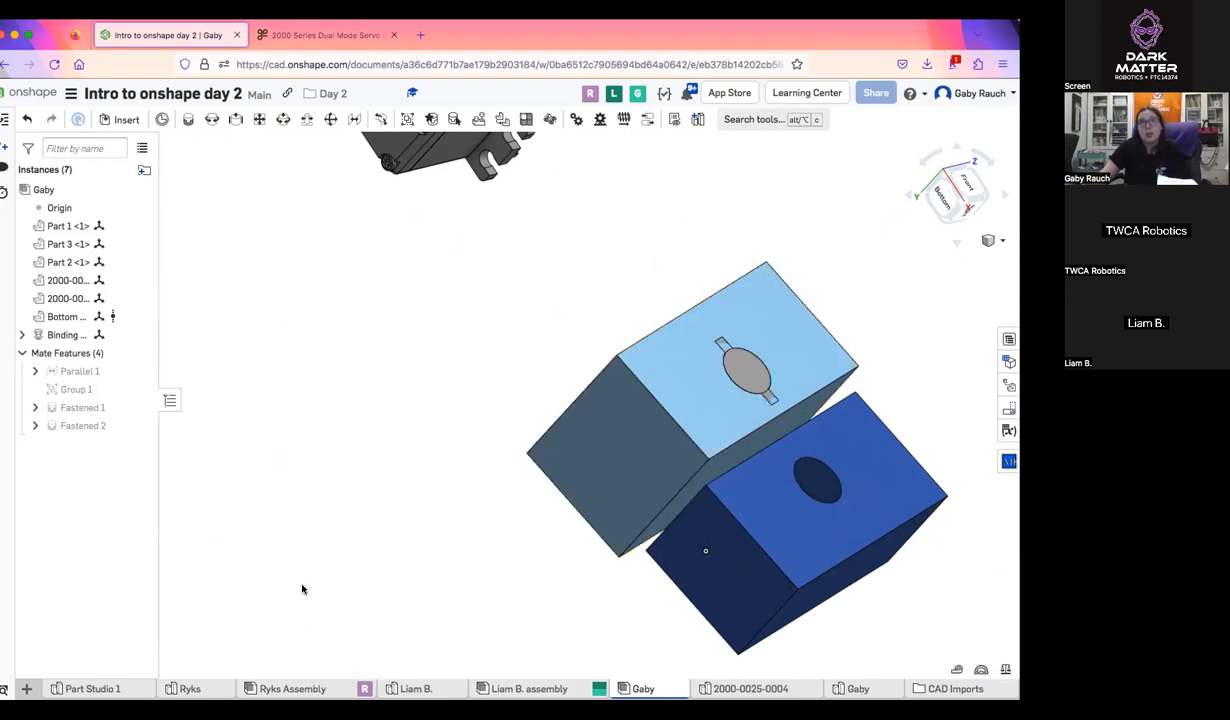
Hide every instance other than the light blue block, and show all instances again
scroll(326, 612, "down", 3)
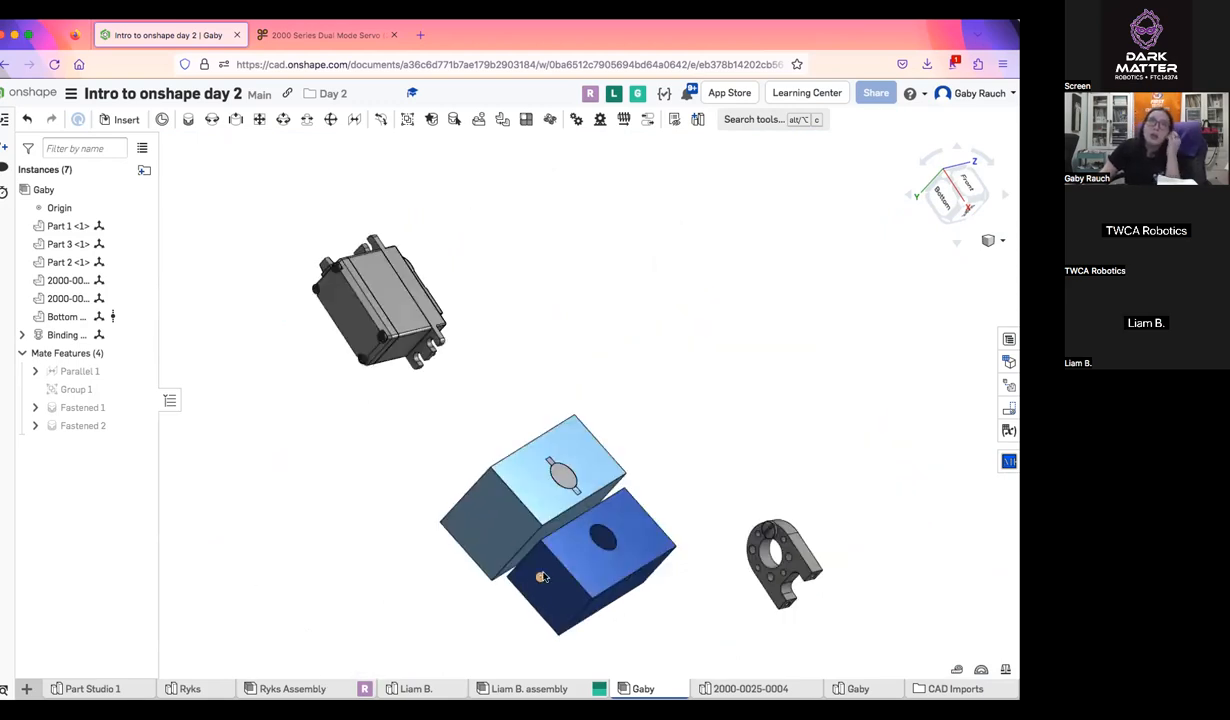
right_click(522, 500)
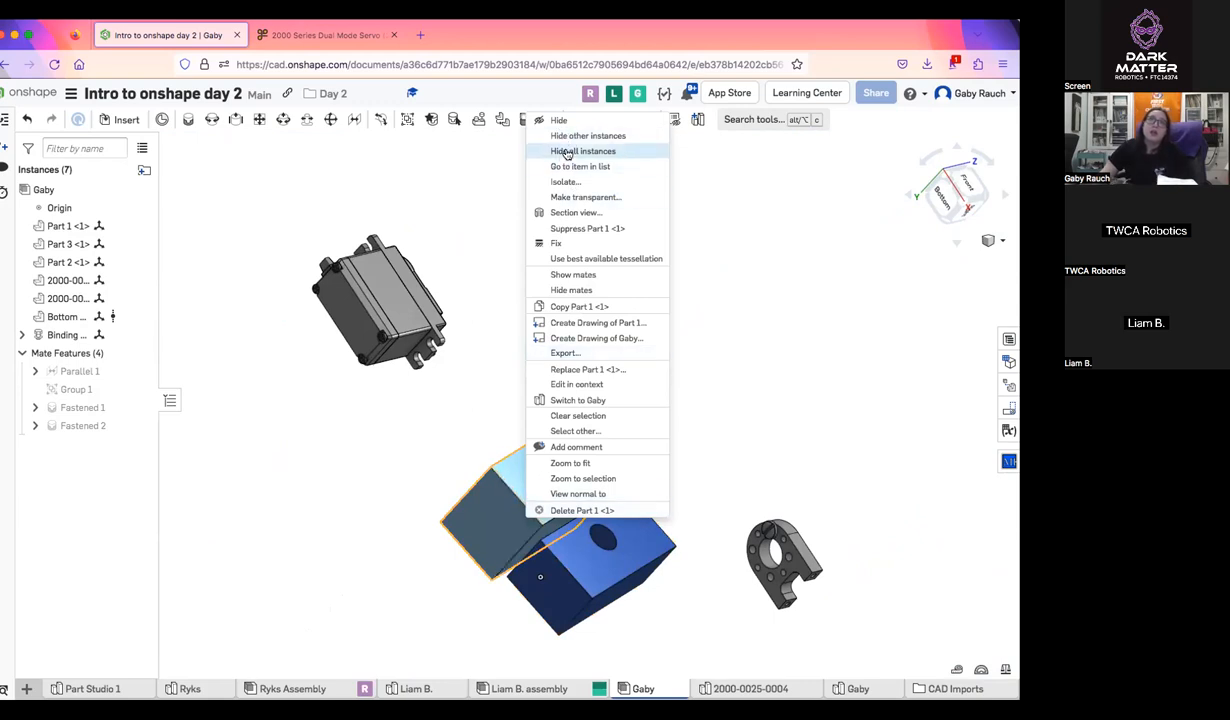
left_click(590, 136)
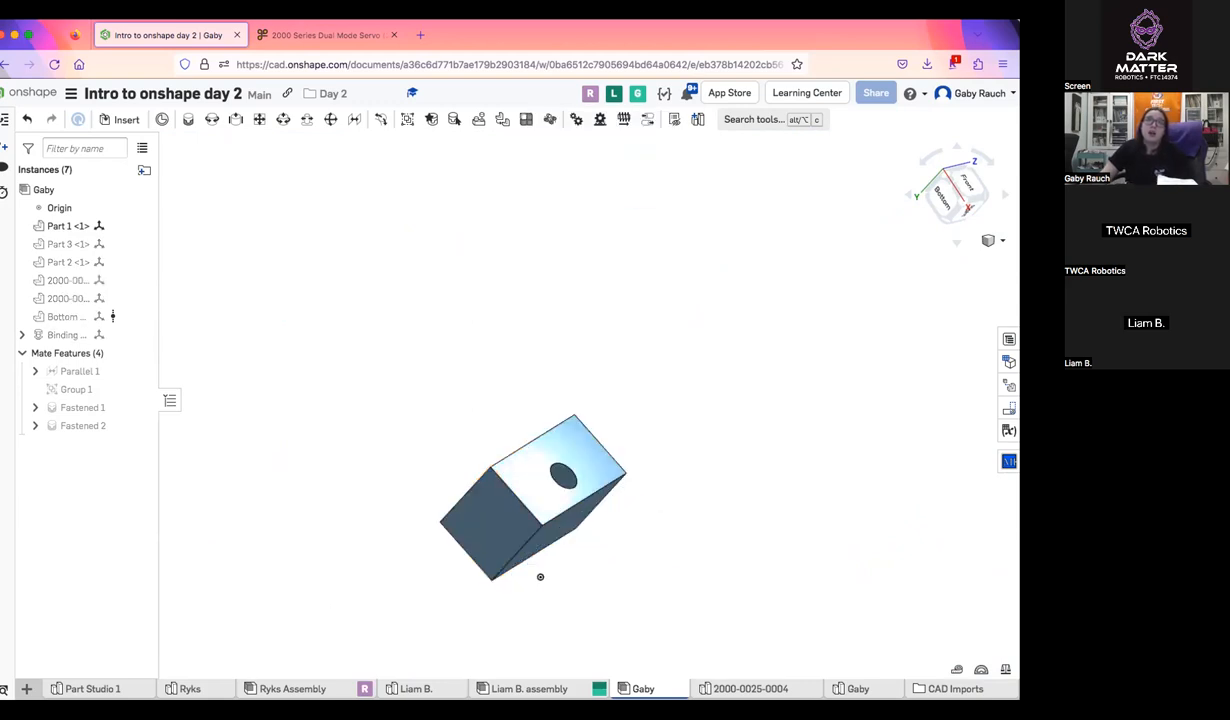
right_click(498, 521)
left_click(530, 157)
right_click(488, 304)
left_click(530, 327)
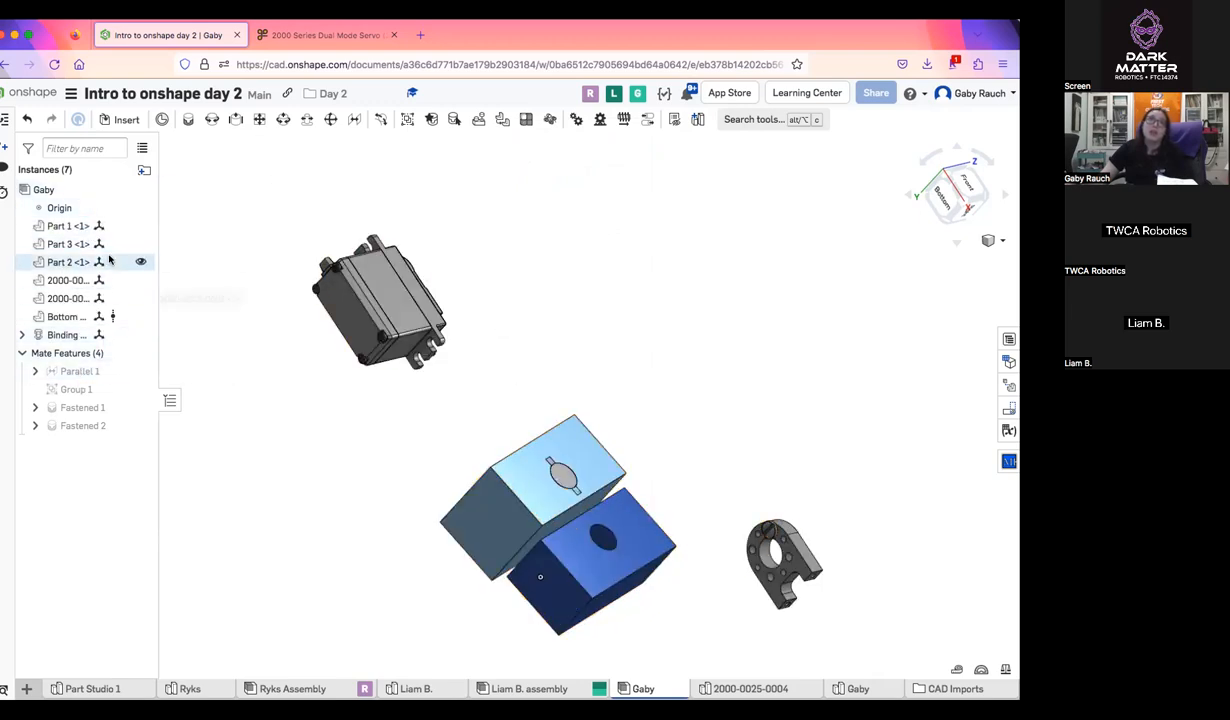
left_click(140, 226)
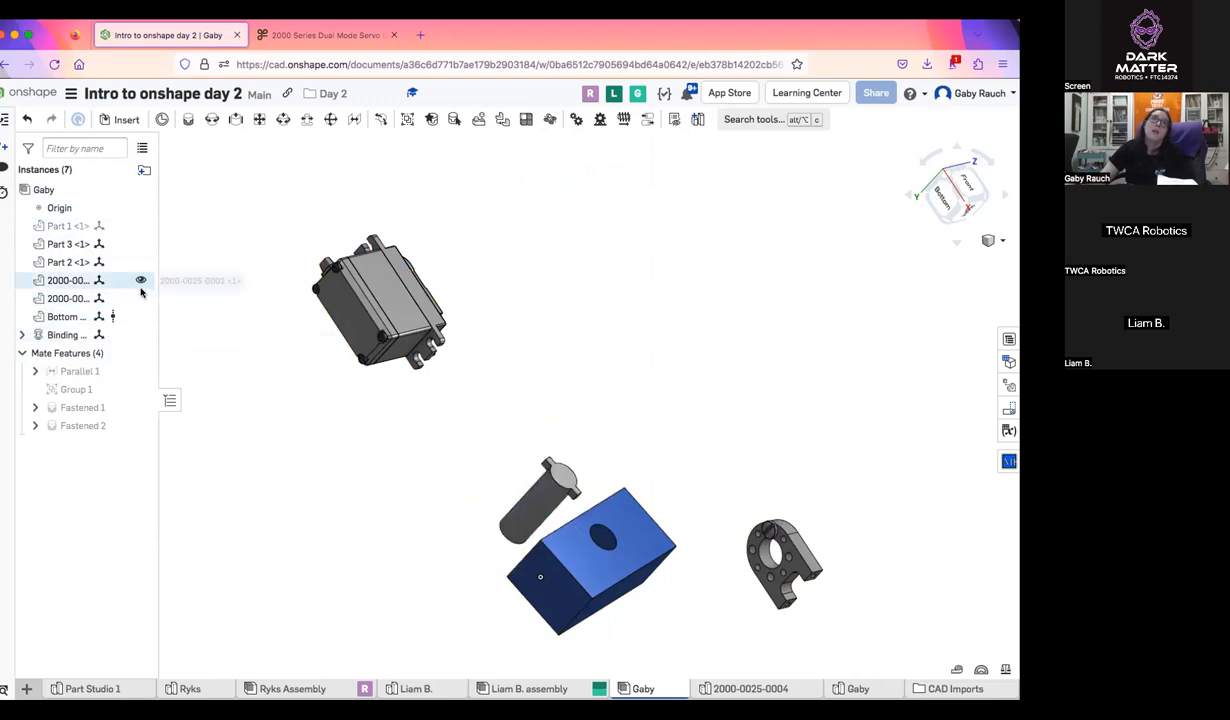
left_click(140, 280)
left_click(140, 280)
left_click(140, 226)
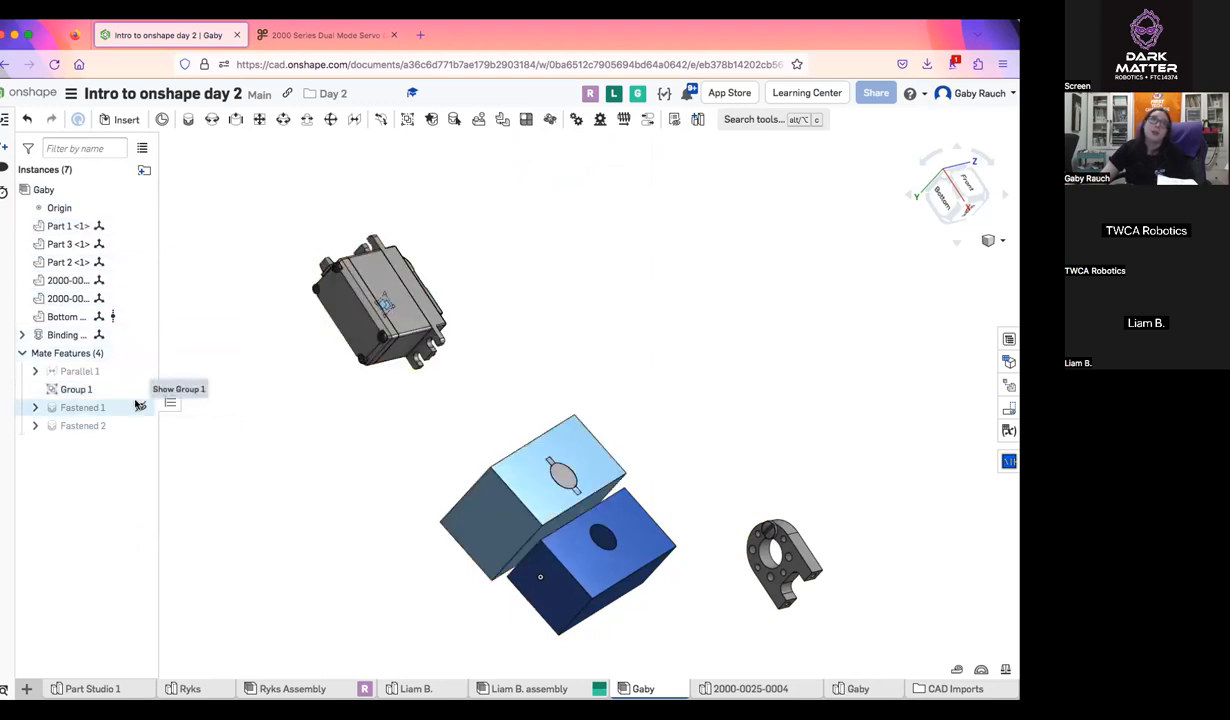
Toggle the visibility of Group 1 and of a mate connector under Fastened 2, and collapse the mate features list
left_click(140, 389)
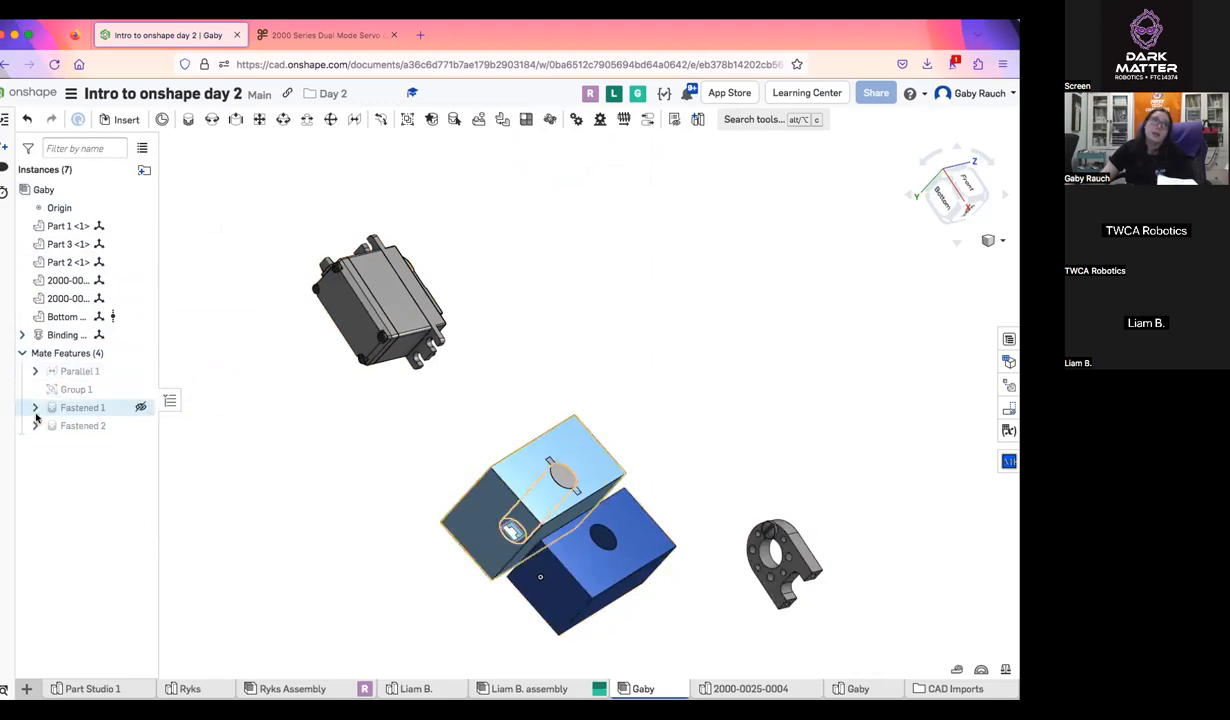
left_click(140, 461)
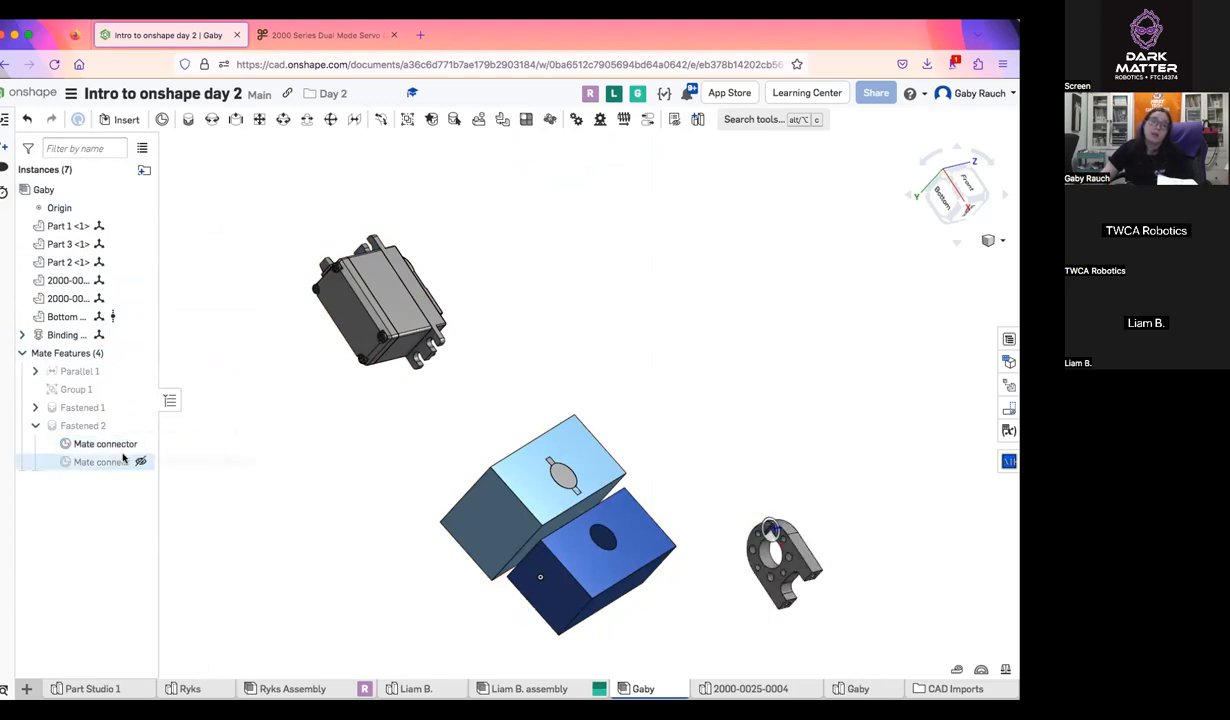
left_click(22, 353)
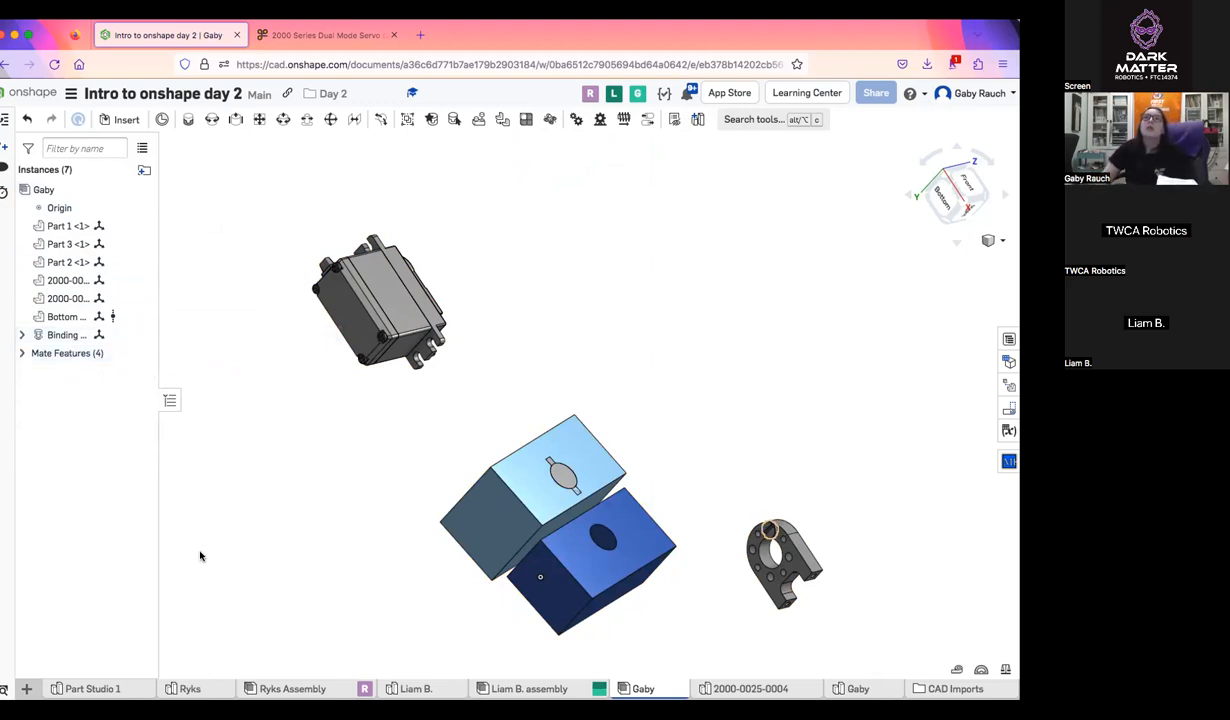
right_click_drag(667, 393, 602, 390)
right_click_drag(636, 457, 555, 432)
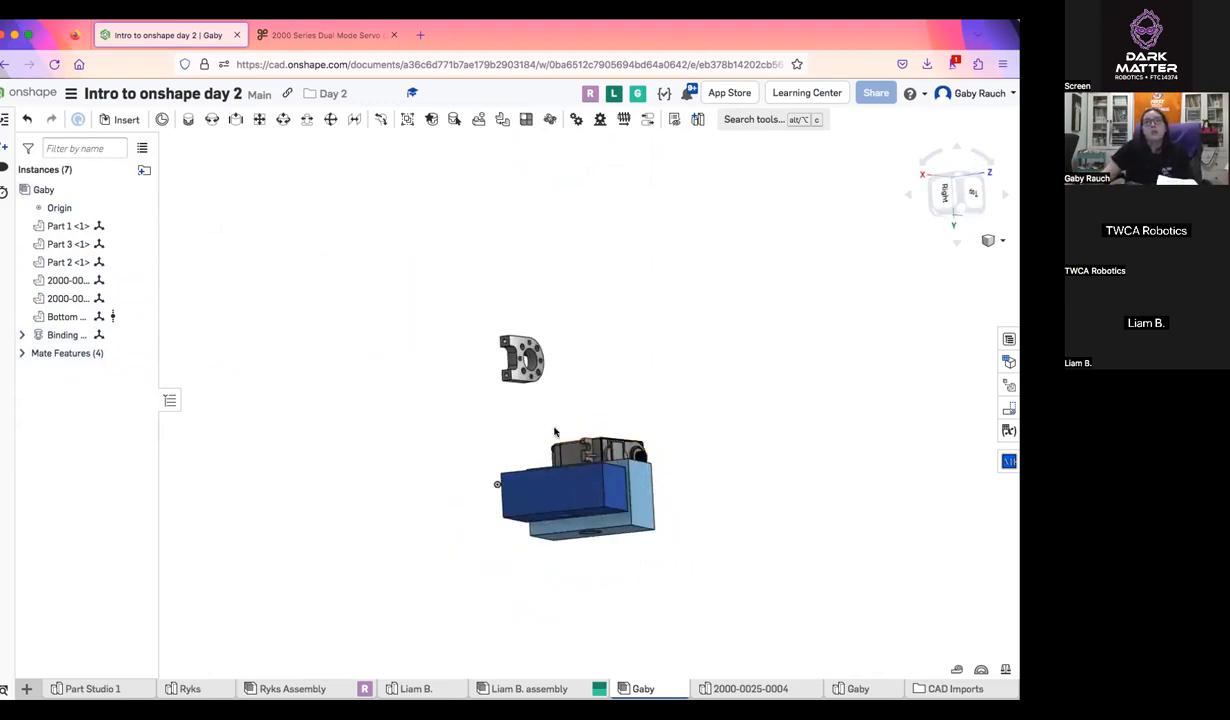
Insert Ryks Assembly from the current document into the Gaby assembly as a subassembly, placed beside the existing parts
left_click_drag(518, 443, 485, 456)
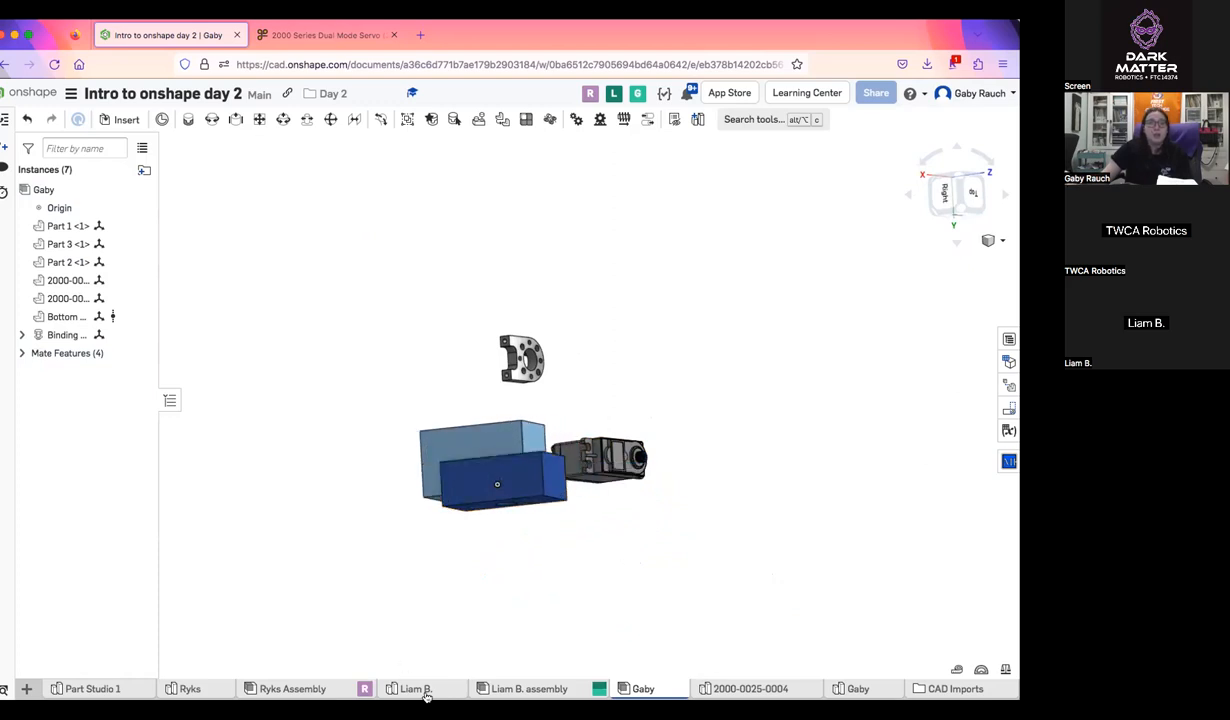
left_click(525, 688)
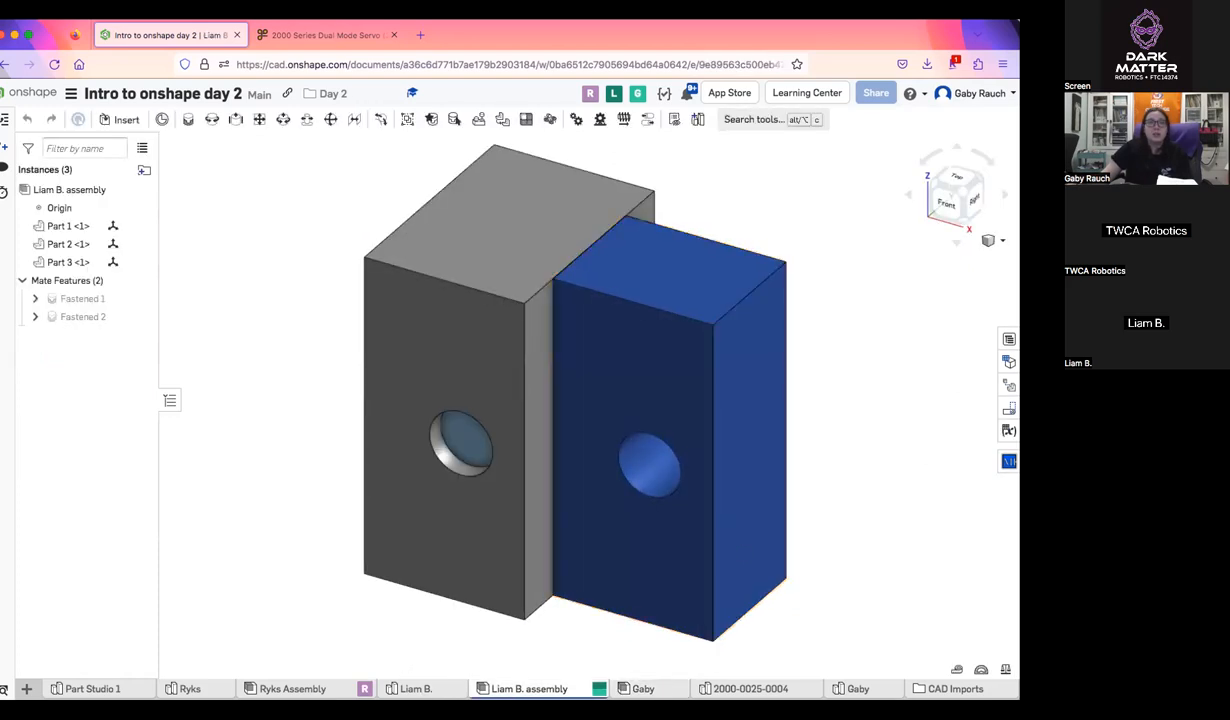
left_click(660, 686)
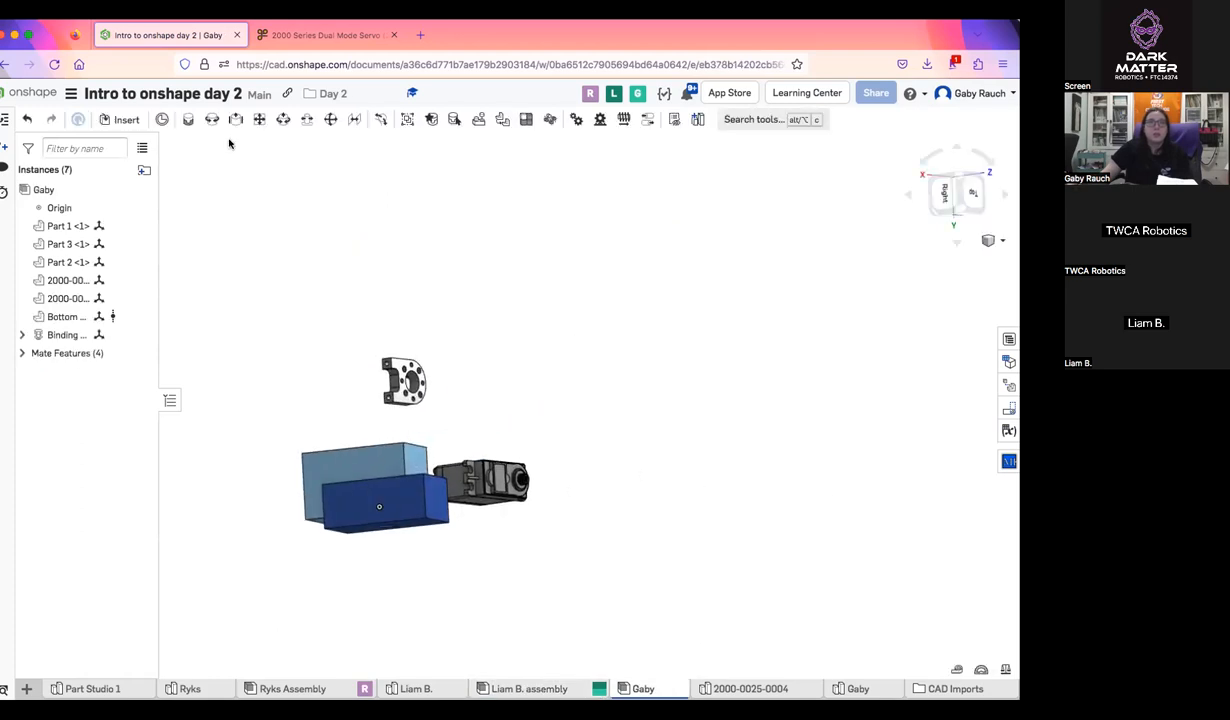
left_click(102, 118)
left_click(194, 172)
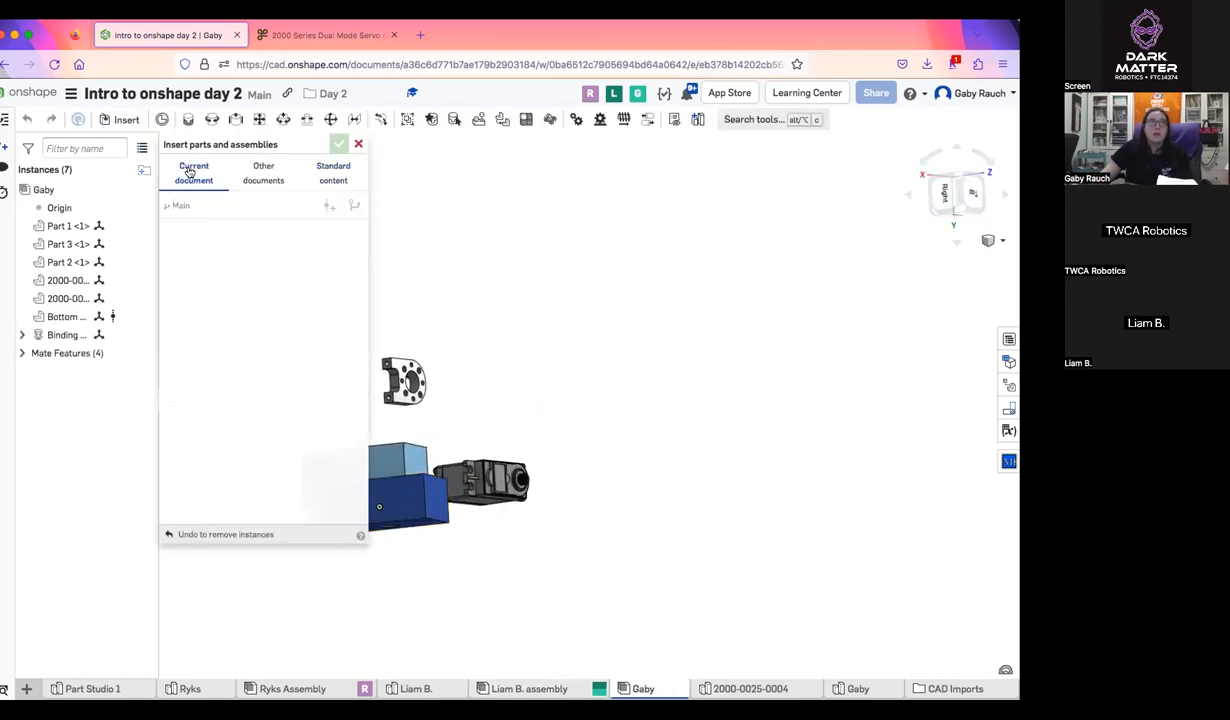
left_click(299, 240)
middle_click_drag(601, 488, 739, 491)
left_click(215, 316)
left_click(725, 370)
right_click_drag(914, 557, 632, 326)
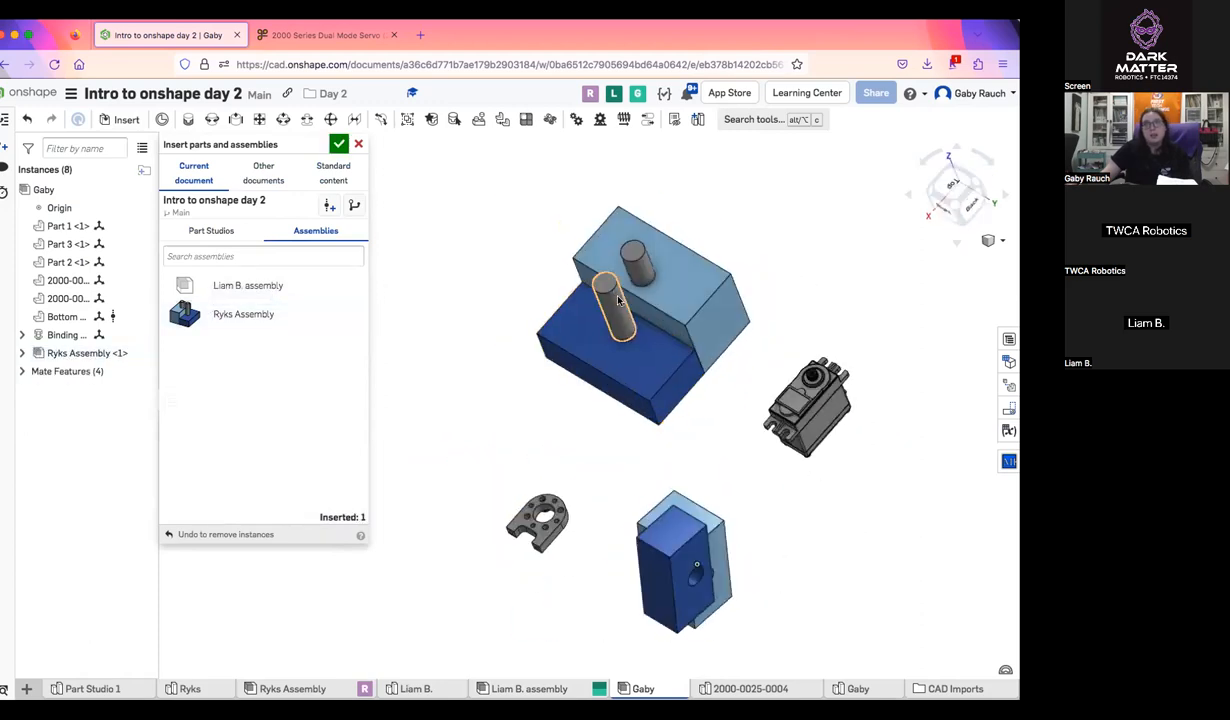
left_click_drag(562, 290, 217, 82)
left_click(339, 144)
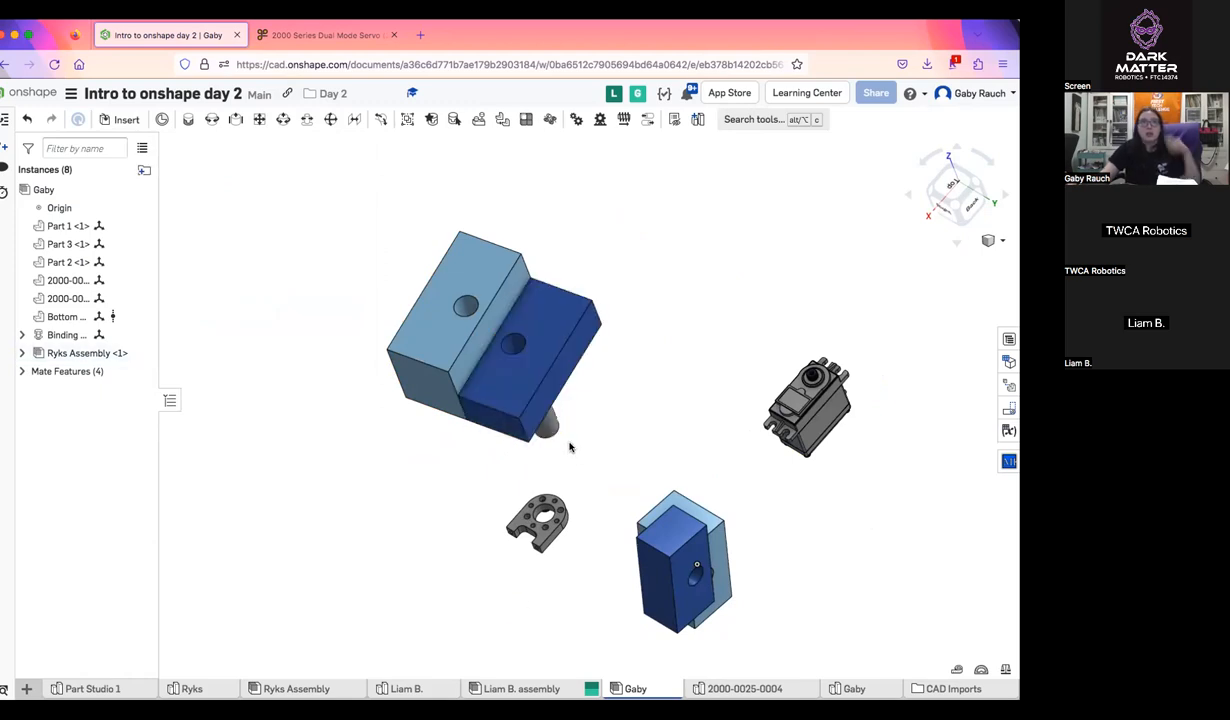
Move the inserted Ryks Assembly by its blocks to test how its parts travel together, and undo the last move
mouse_move(567, 440)
right_mouse_down()
mouse_move(574, 406)
mouse_move(543, 440)
right_mouse_up()
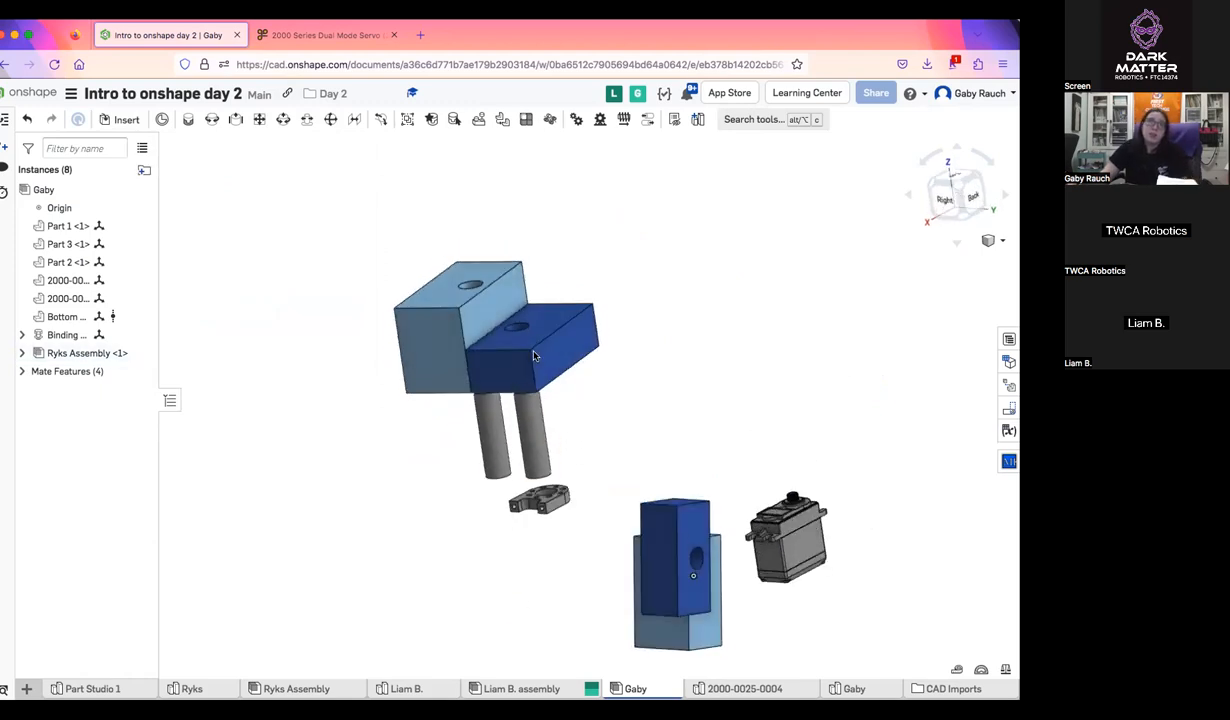
left_click_drag(533, 355, 512, 323)
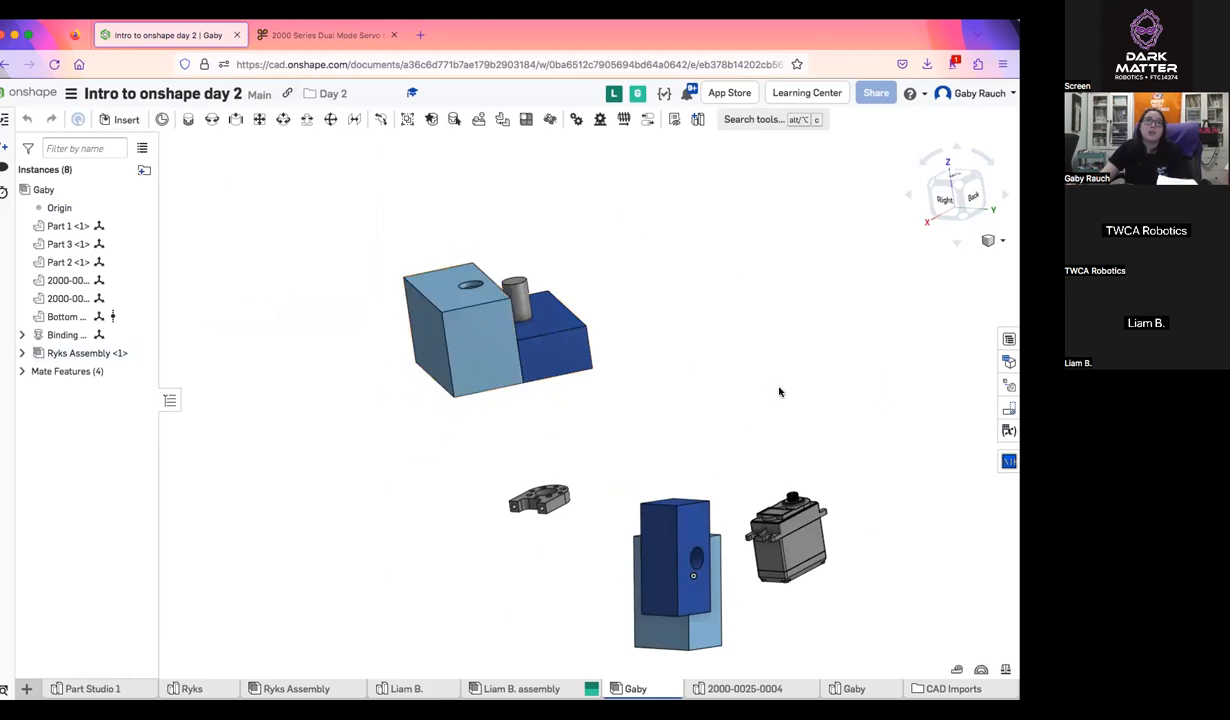
right_click_drag(779, 391, 725, 392)
right_click_drag(766, 588, 822, 522)
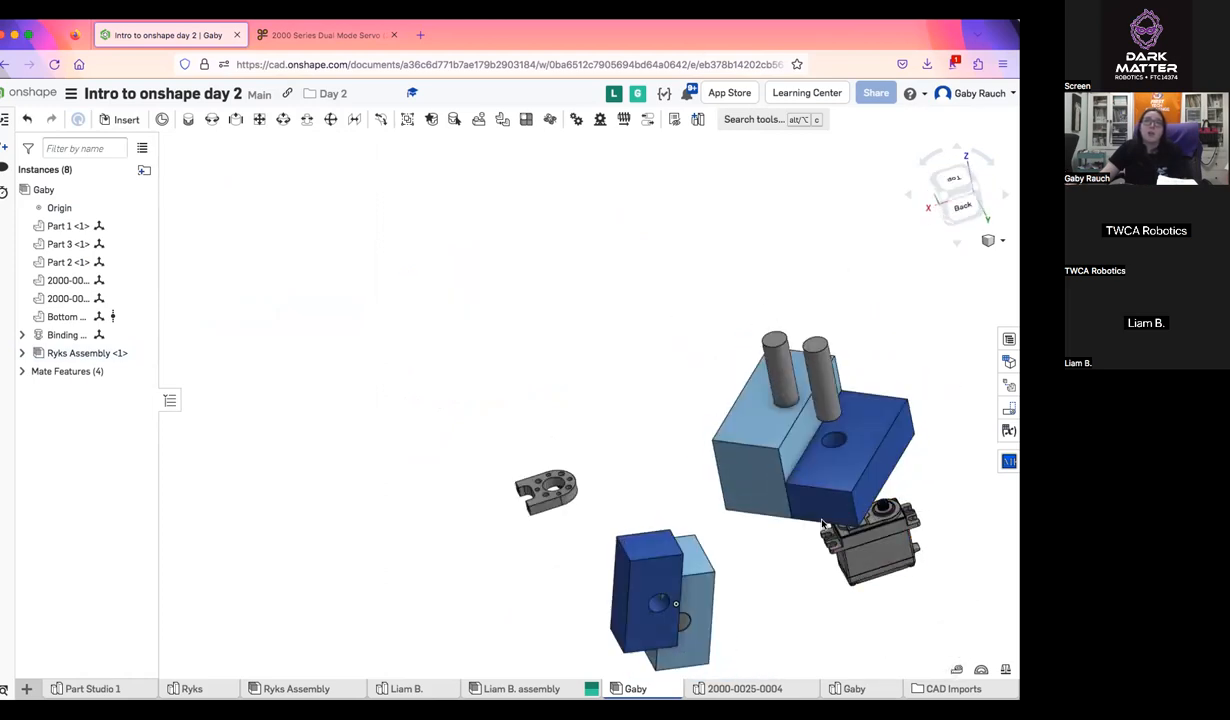
scroll(822, 522, "up", 5)
scroll(470, 392, "down", 5)
right_click_drag(510, 421, 577, 419)
left_click_drag(577, 419, 478, 366)
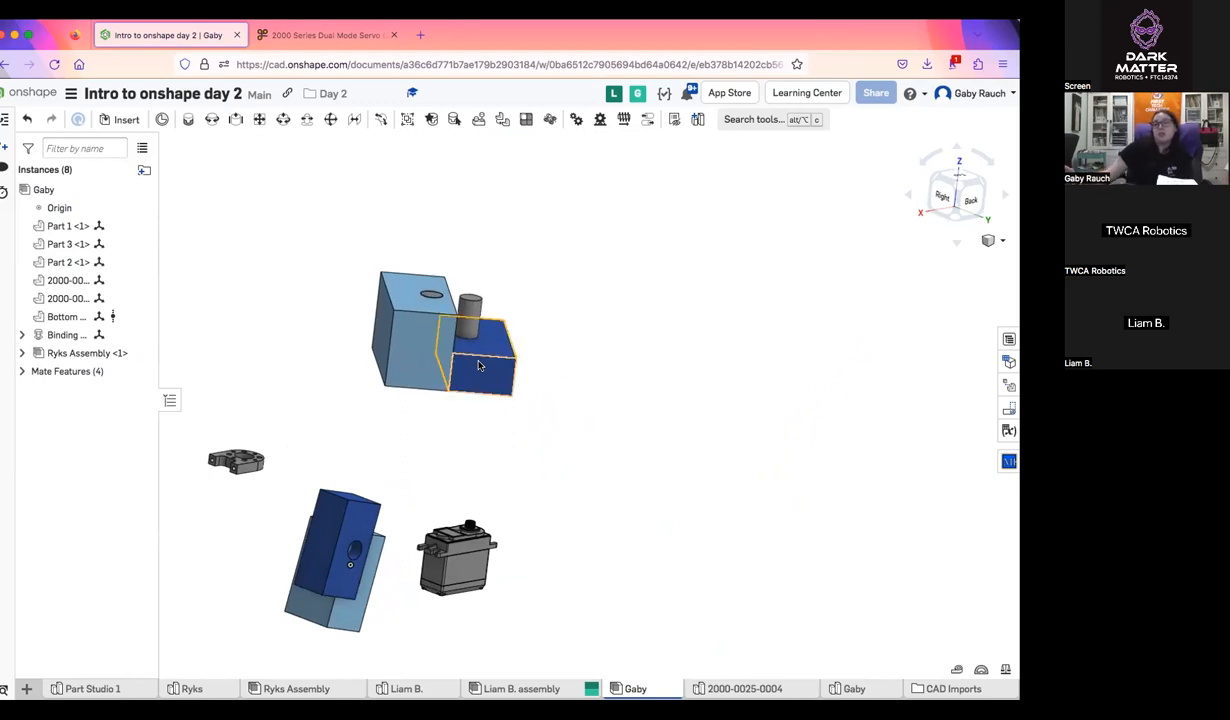
right_click_drag(502, 396, 531, 379)
key("super+z")
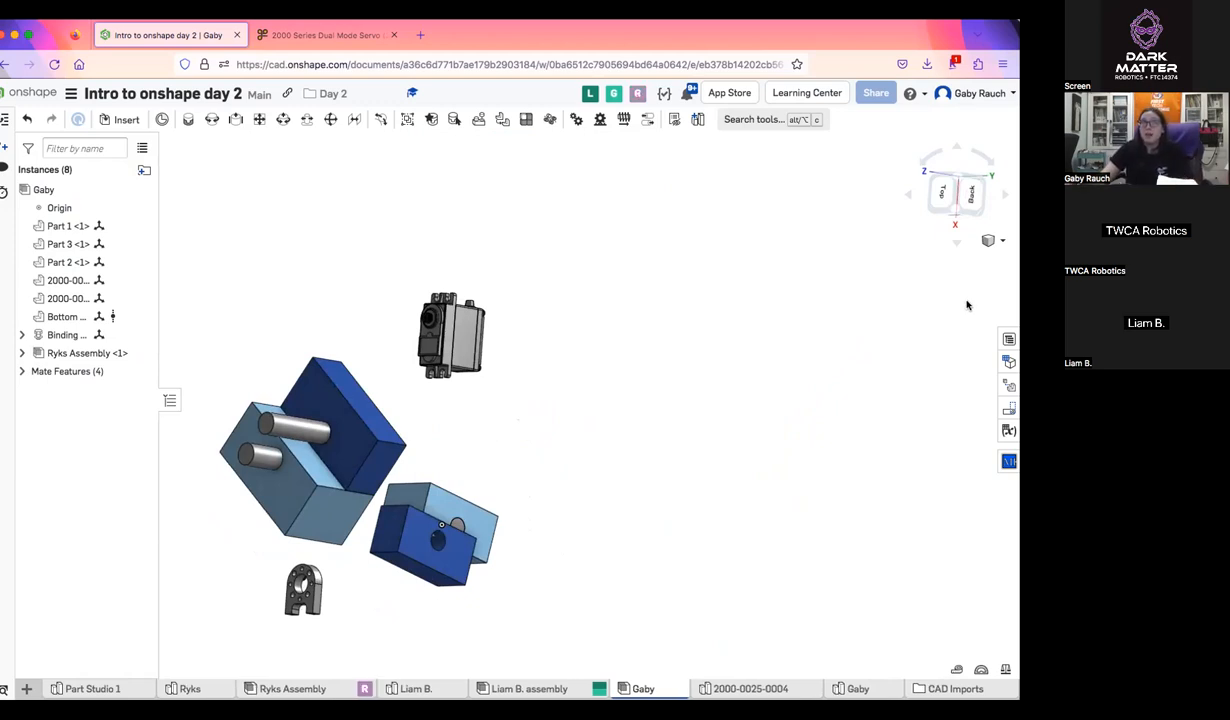
Move the original light blue and dark blue blocks together away from the assembly origin
right_click_drag(563, 335, 780, 297)
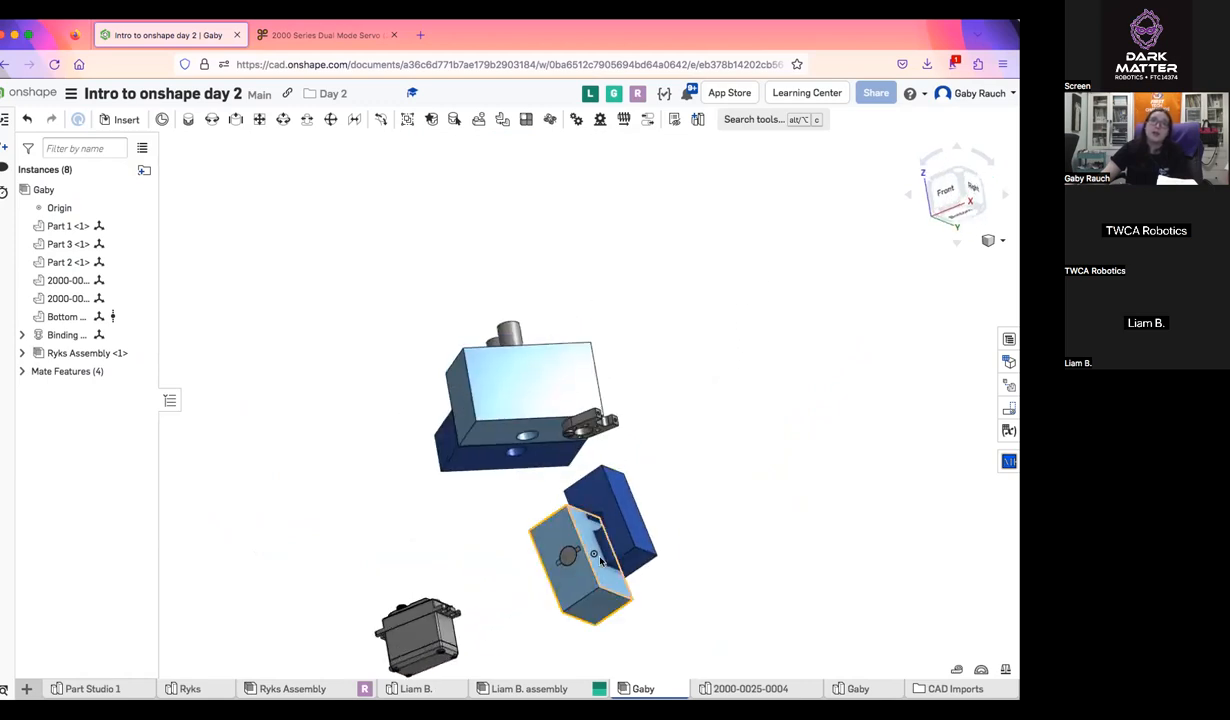
left_click_drag(576, 536, 707, 485)
left_click_drag(629, 500, 703, 457)
right_click_drag(704, 497, 645, 556)
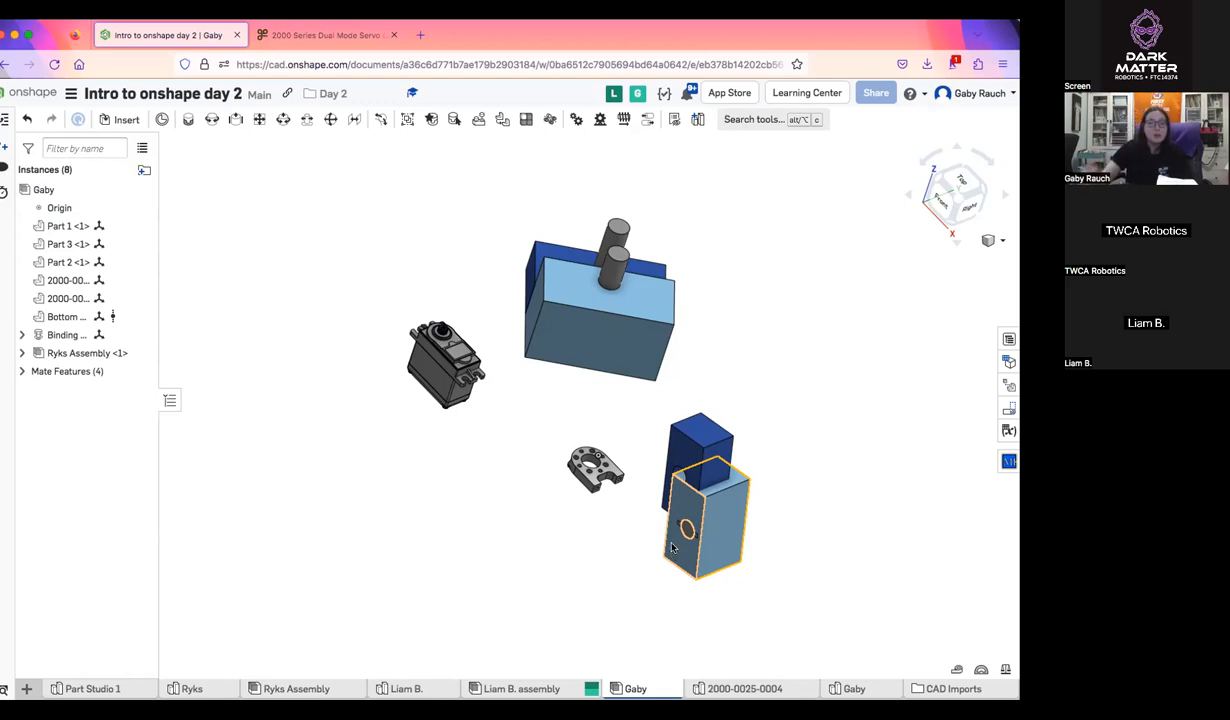
scroll(832, 486, "down", 4)
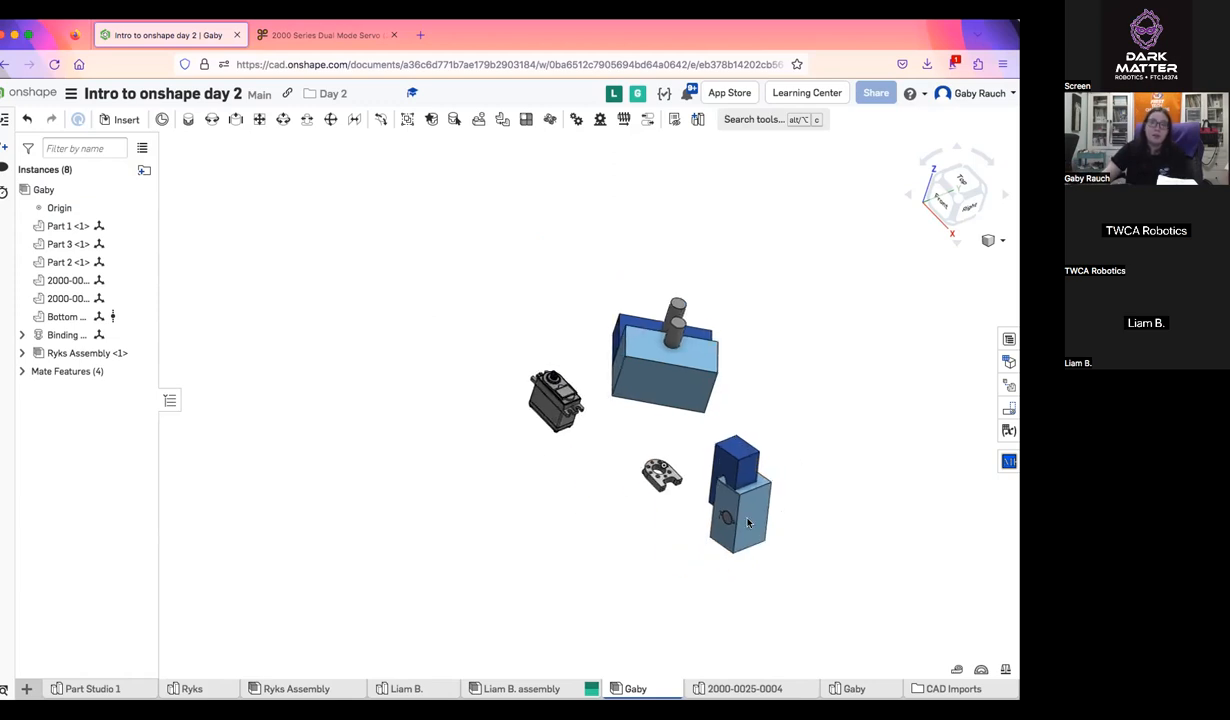
middle_click_drag(832, 486, 750, 522)
right_click_drag(750, 522, 781, 443)
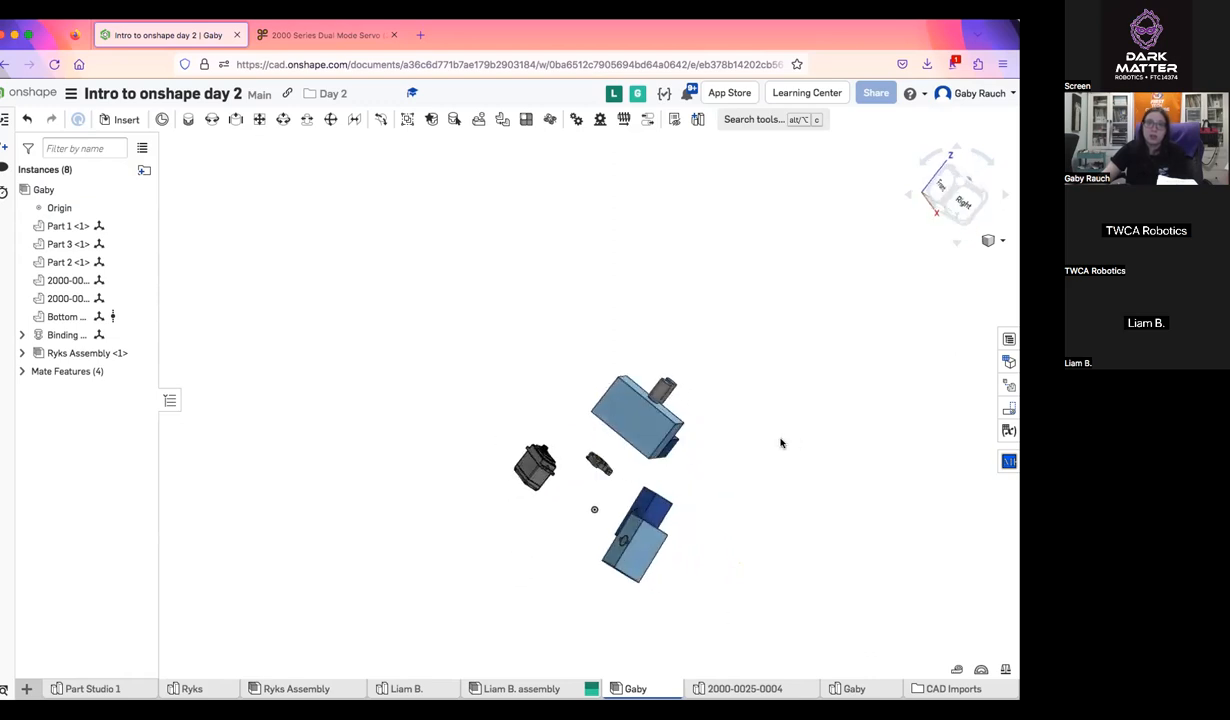
right_click_drag(707, 432, 723, 472)
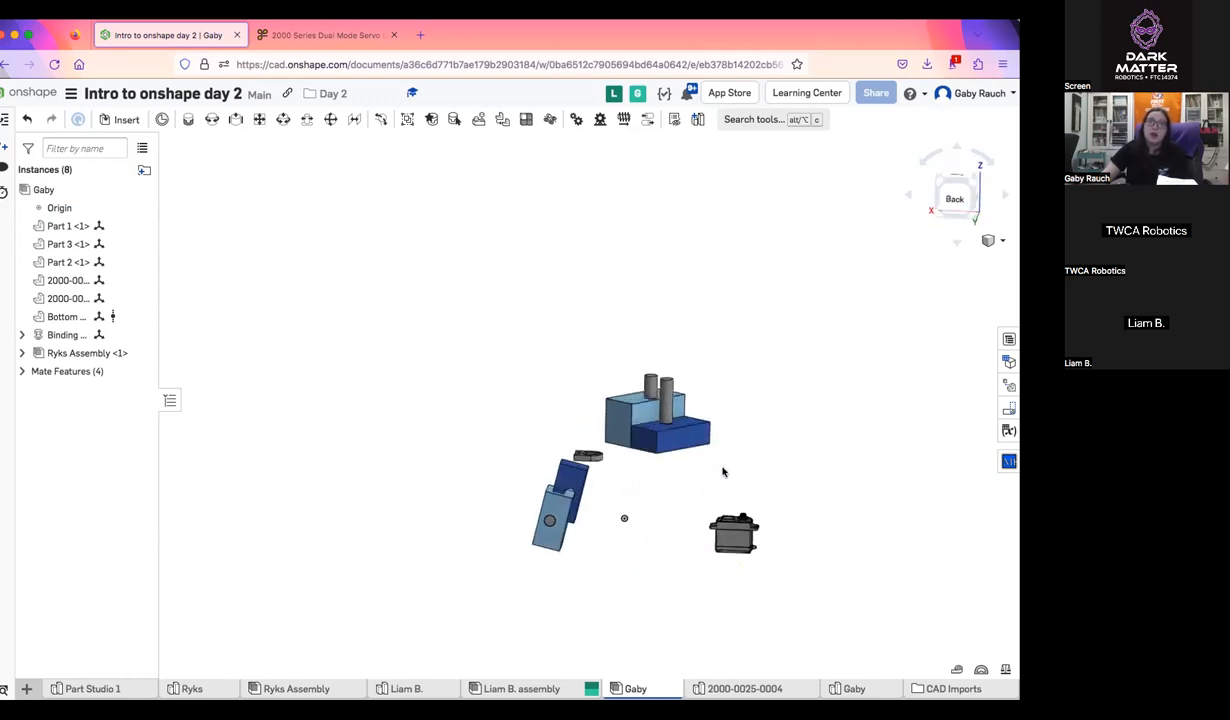
right_click_drag(789, 495, 636, 457)
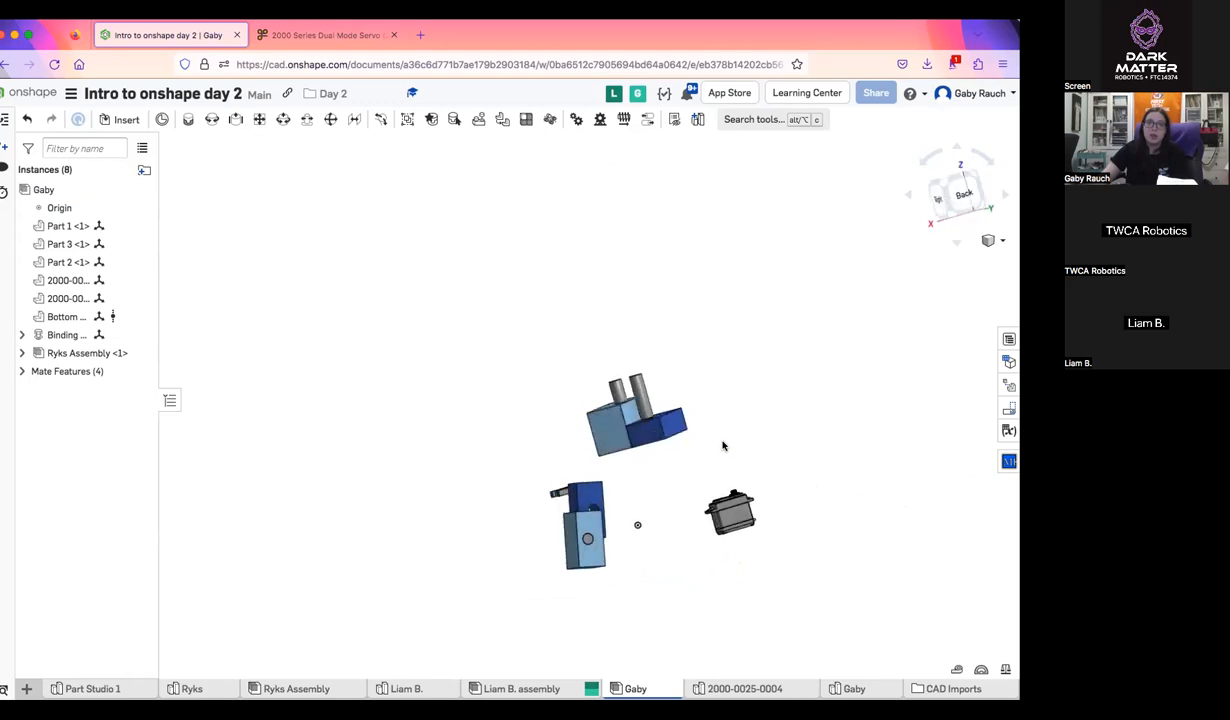
mouse_move(869, 440)
right_mouse_down()
mouse_move(780, 475)
mouse_move(893, 441)
right_mouse_up()
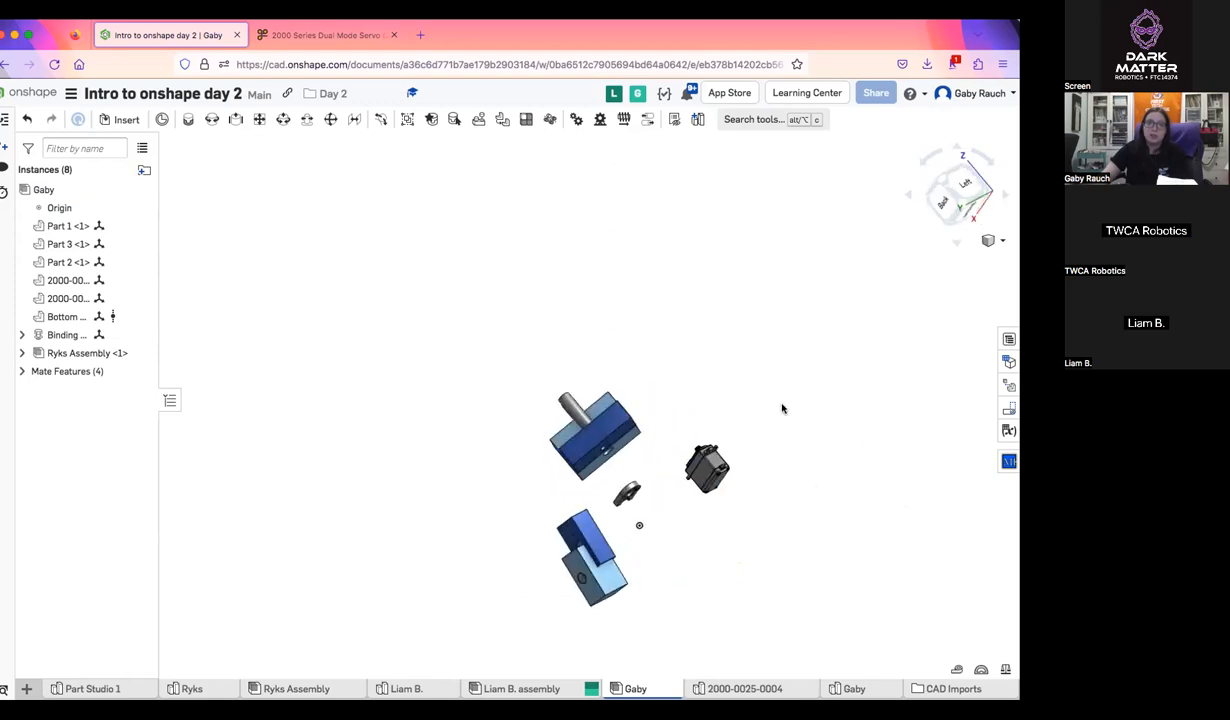
right_click_drag(783, 408, 754, 434)
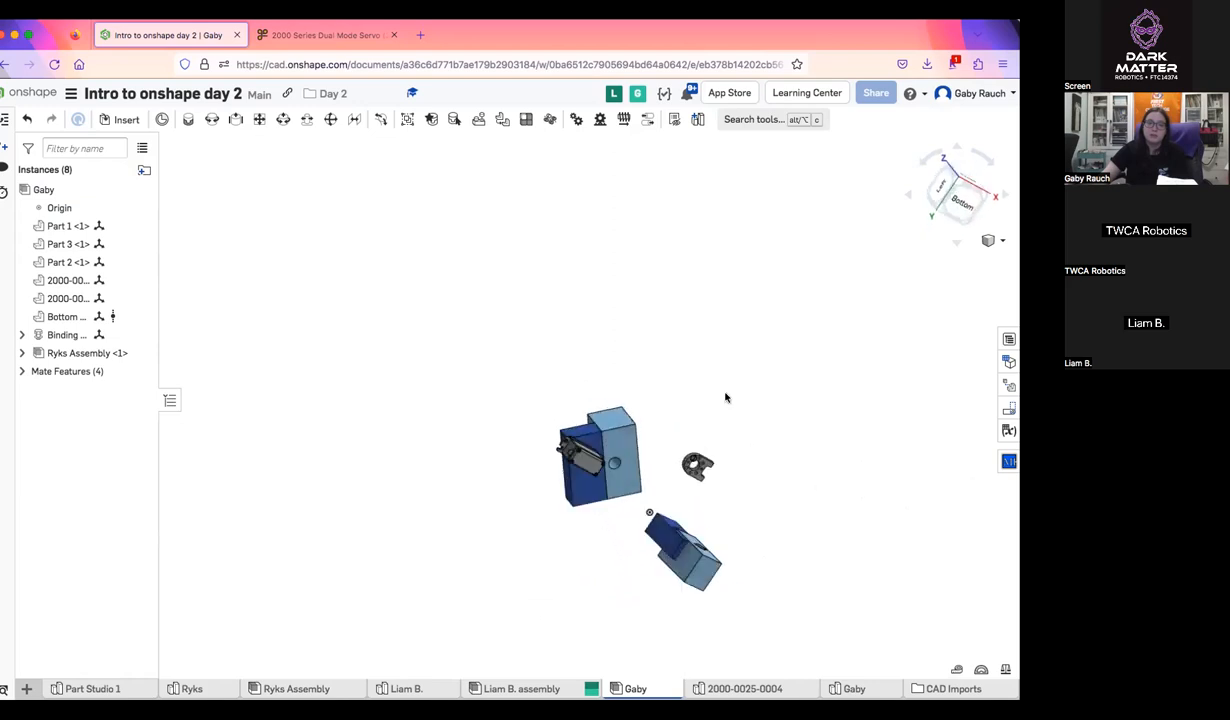
mouse_move(726, 457)
right_mouse_down()
mouse_move(741, 500)
mouse_move(739, 412)
mouse_move(719, 423)
mouse_move(737, 447)
right_mouse_up()
scroll(738, 448, "up", 3)
middle_click_drag(728, 473, 793, 251)
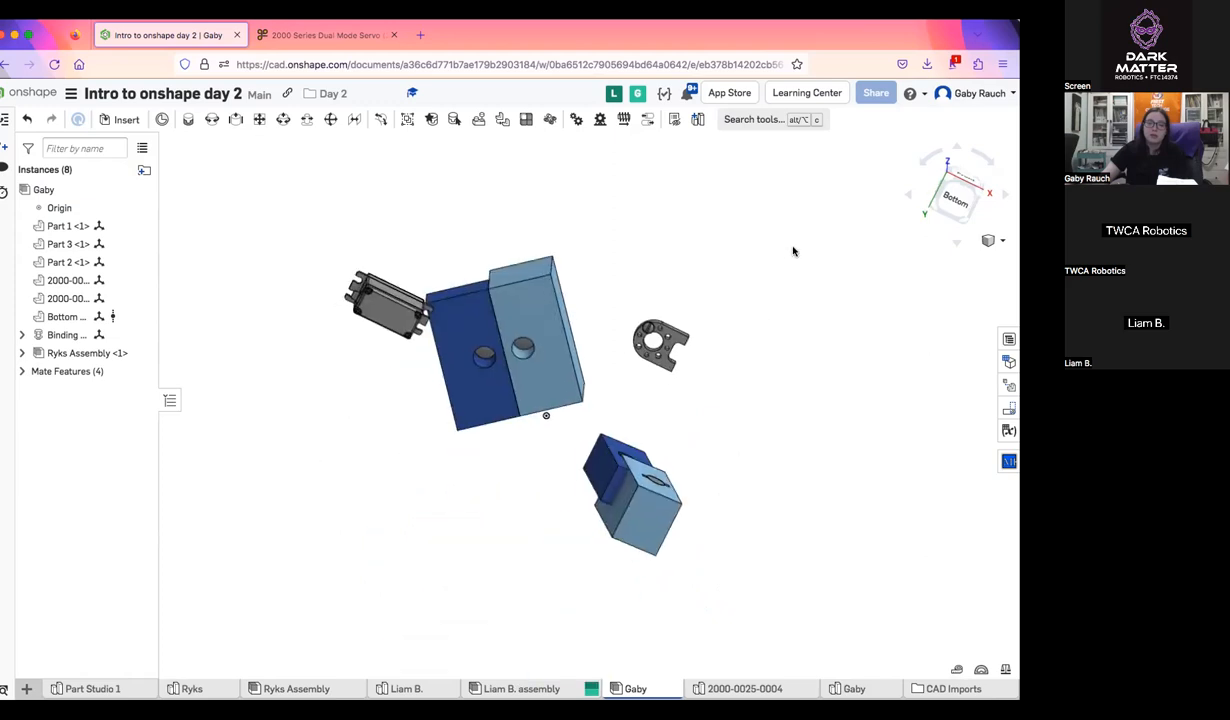
right_click_drag(692, 317, 723, 366)
middle_click_drag(708, 328, 743, 335)
right_click_drag(706, 330, 756, 355)
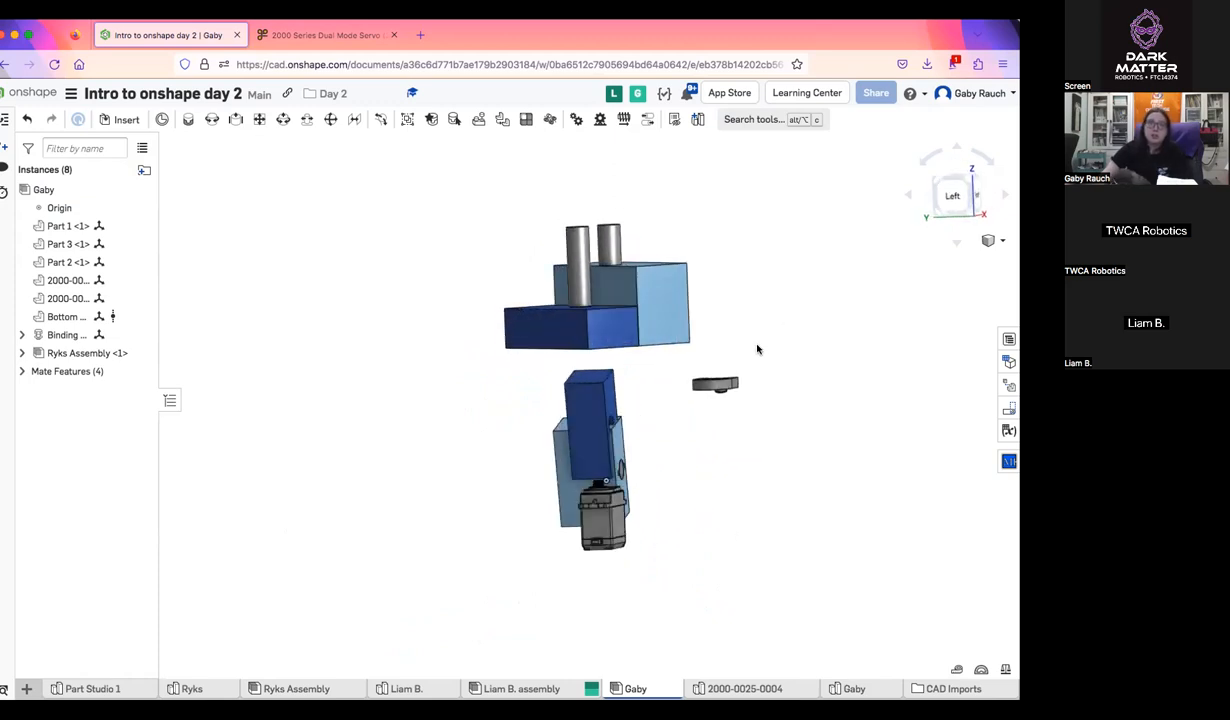